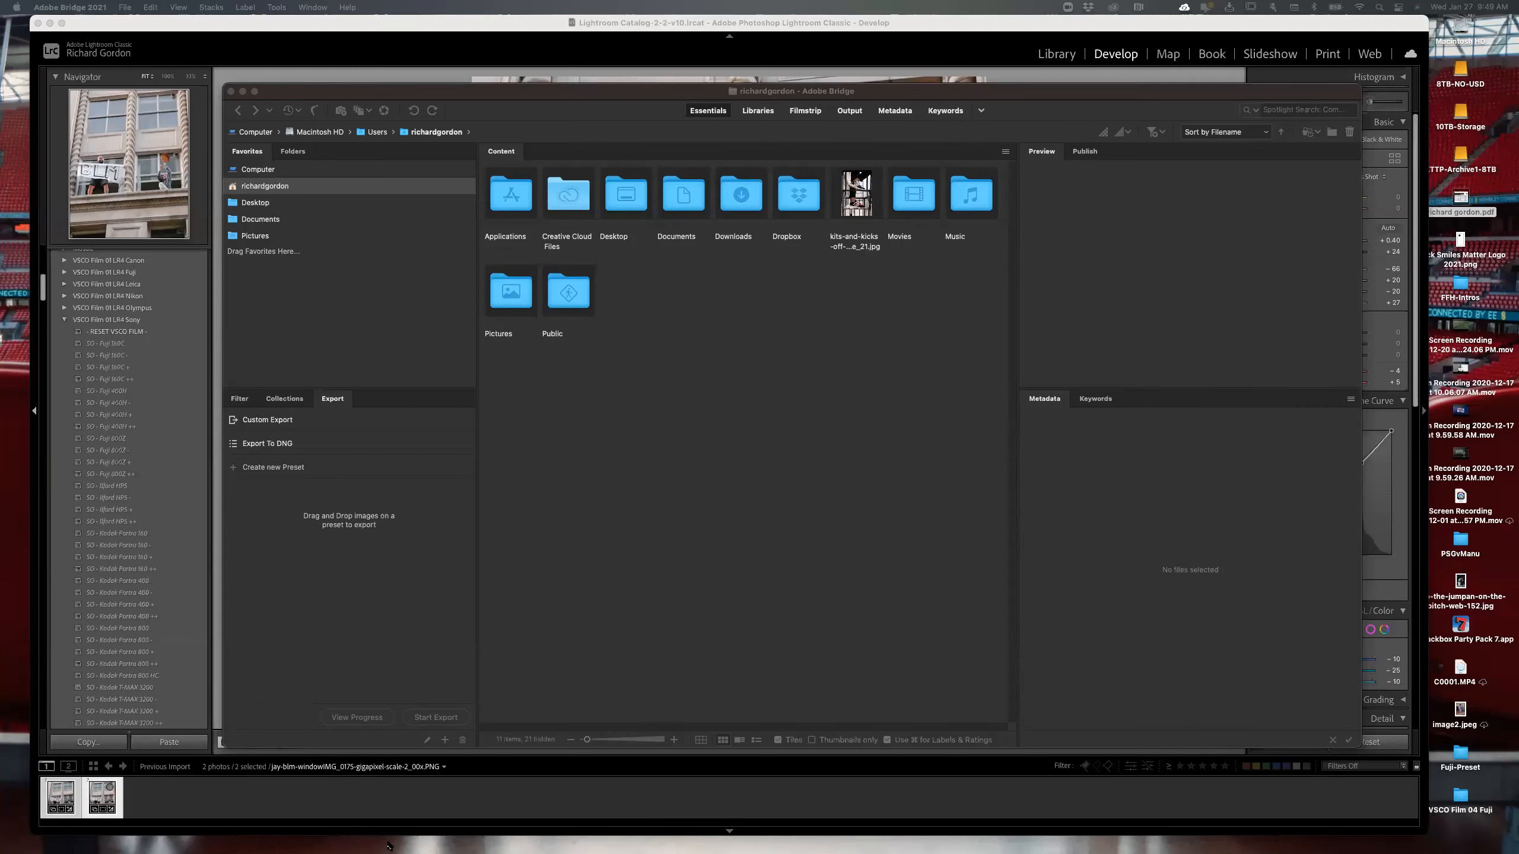
- Activate the Adobe Bridge window over Lightroom Classic, showing the home folder
mouse_move(388, 847)
click(373, 90)
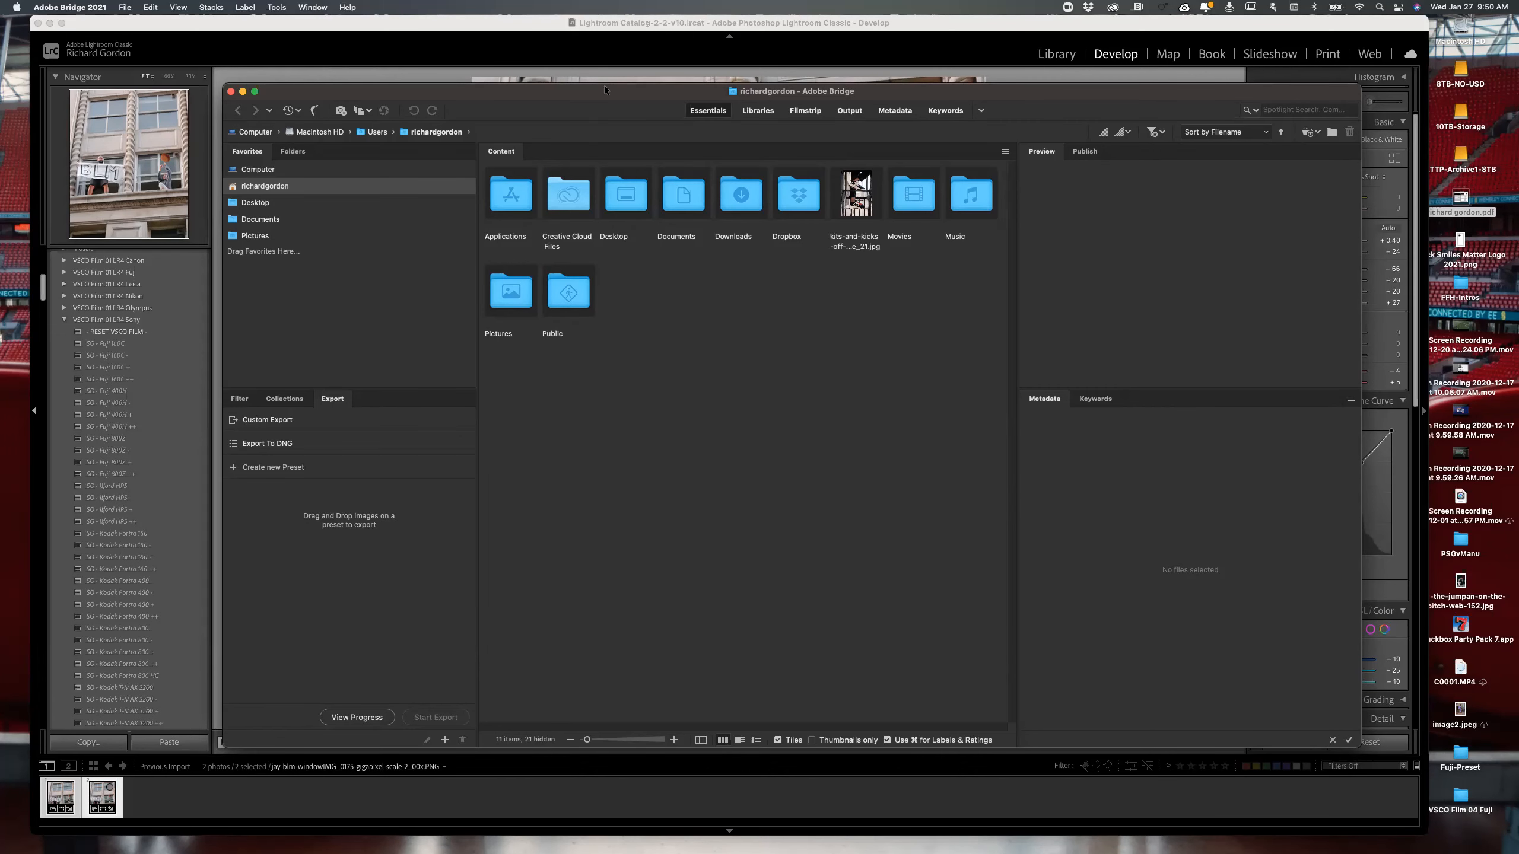
- Move the Bridge window up and left and enlarge it from its bottom-right corner
drag(604, 95, 553, 48)
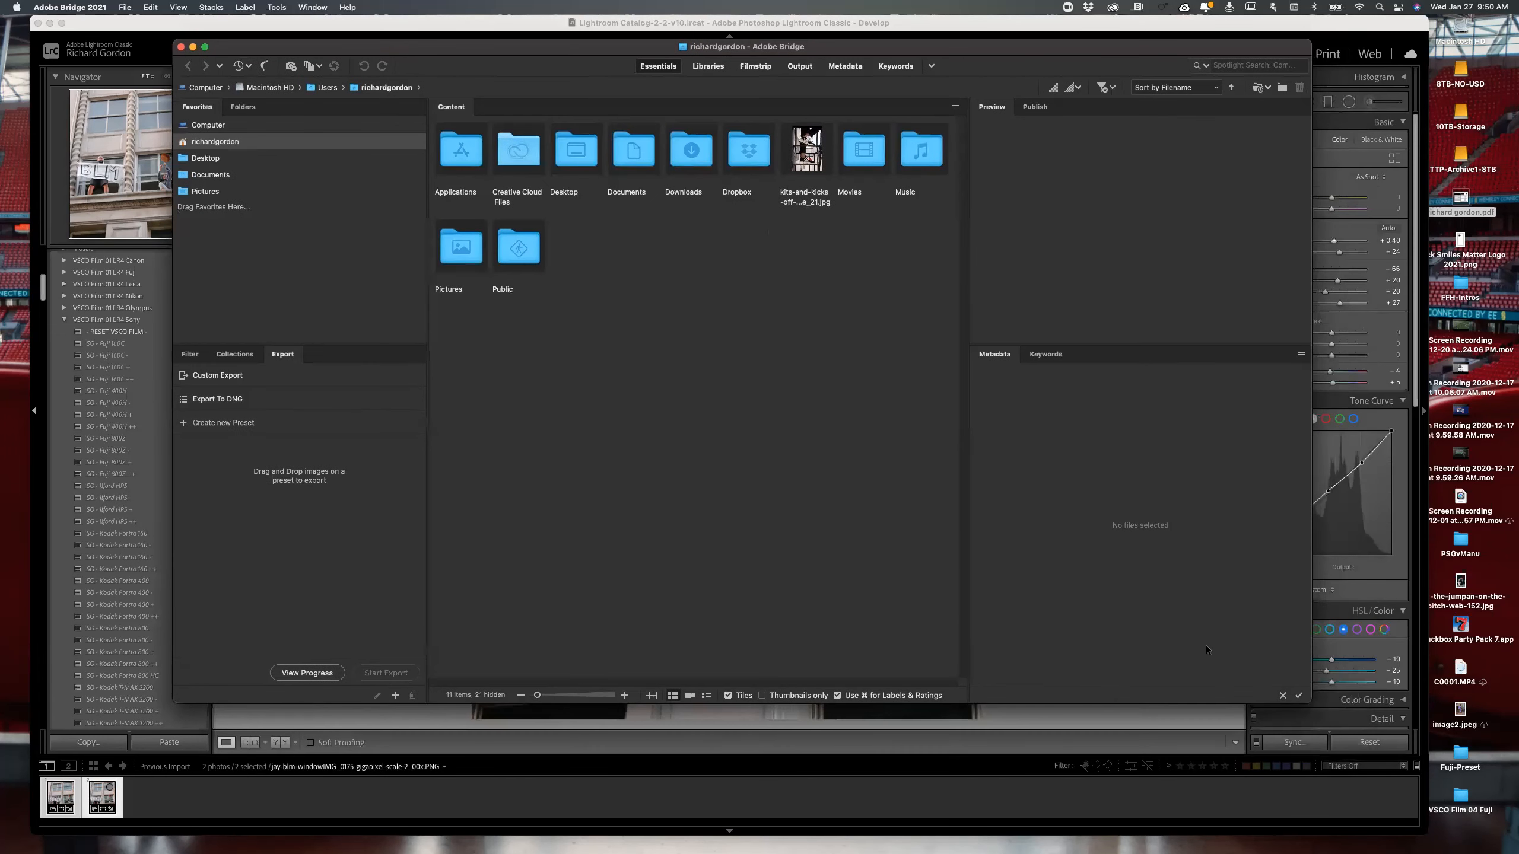
drag(1309, 702, 1337, 786)
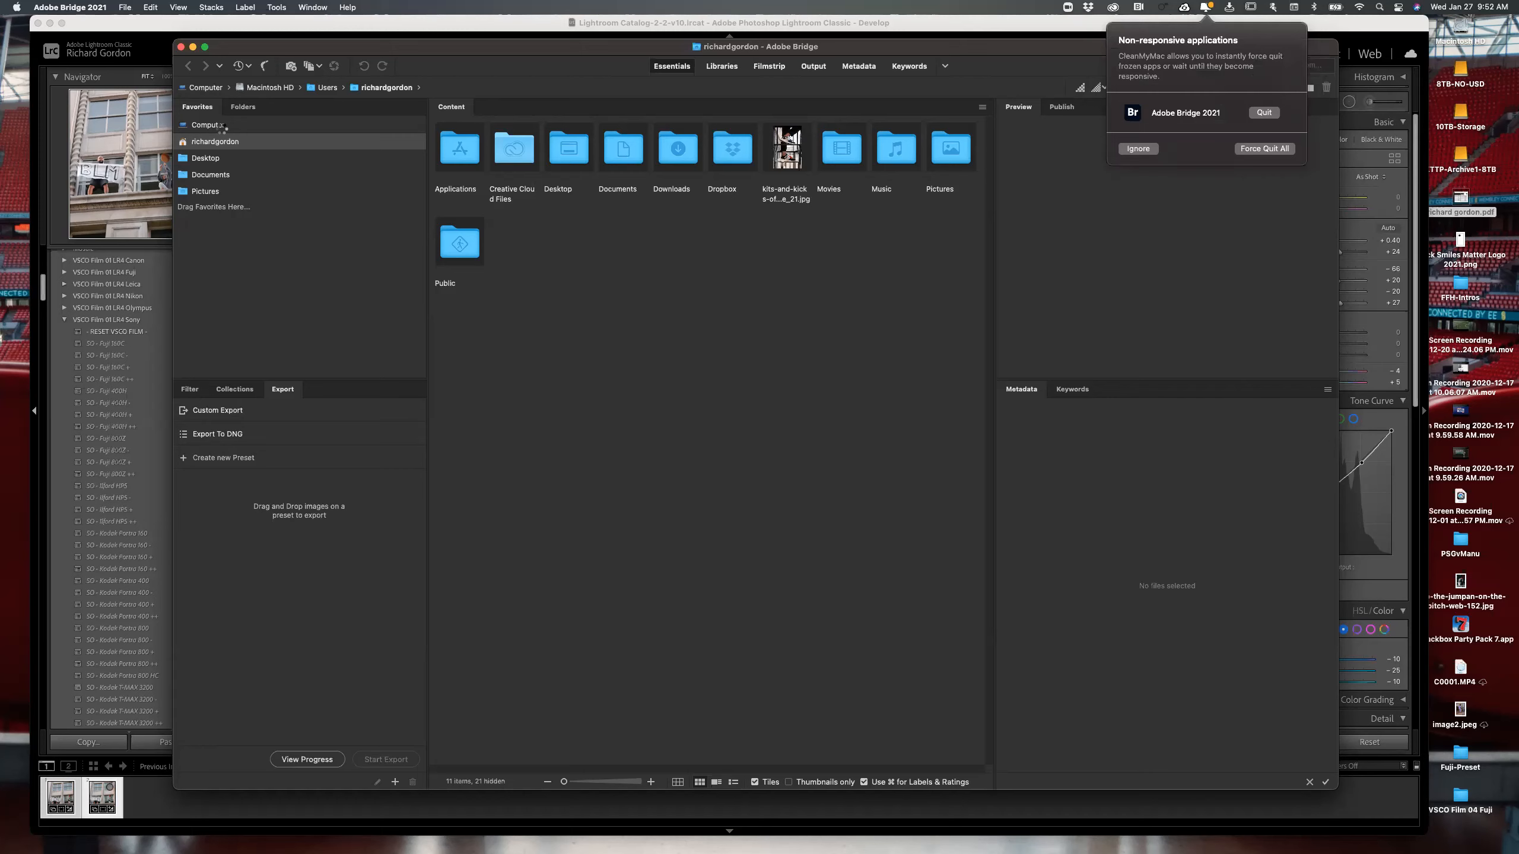
- Show the Computer location in Bridge's Favorites to list the attached drives
click(221, 128)
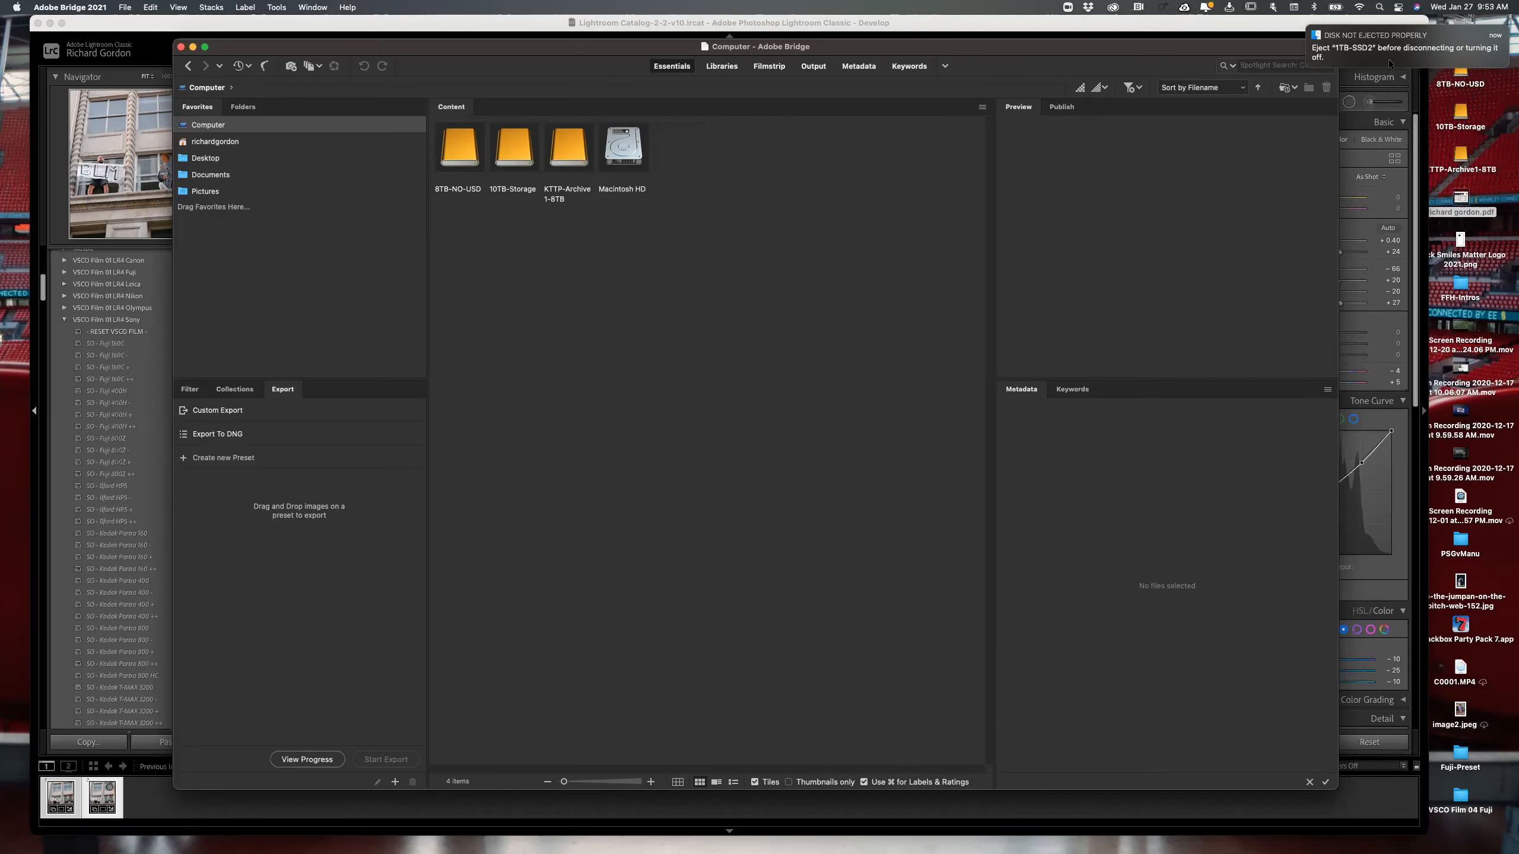
- Dismiss the 'Disk not ejected properly' warning so 1TB-SSD2 appears among the drives
click(1308, 27)
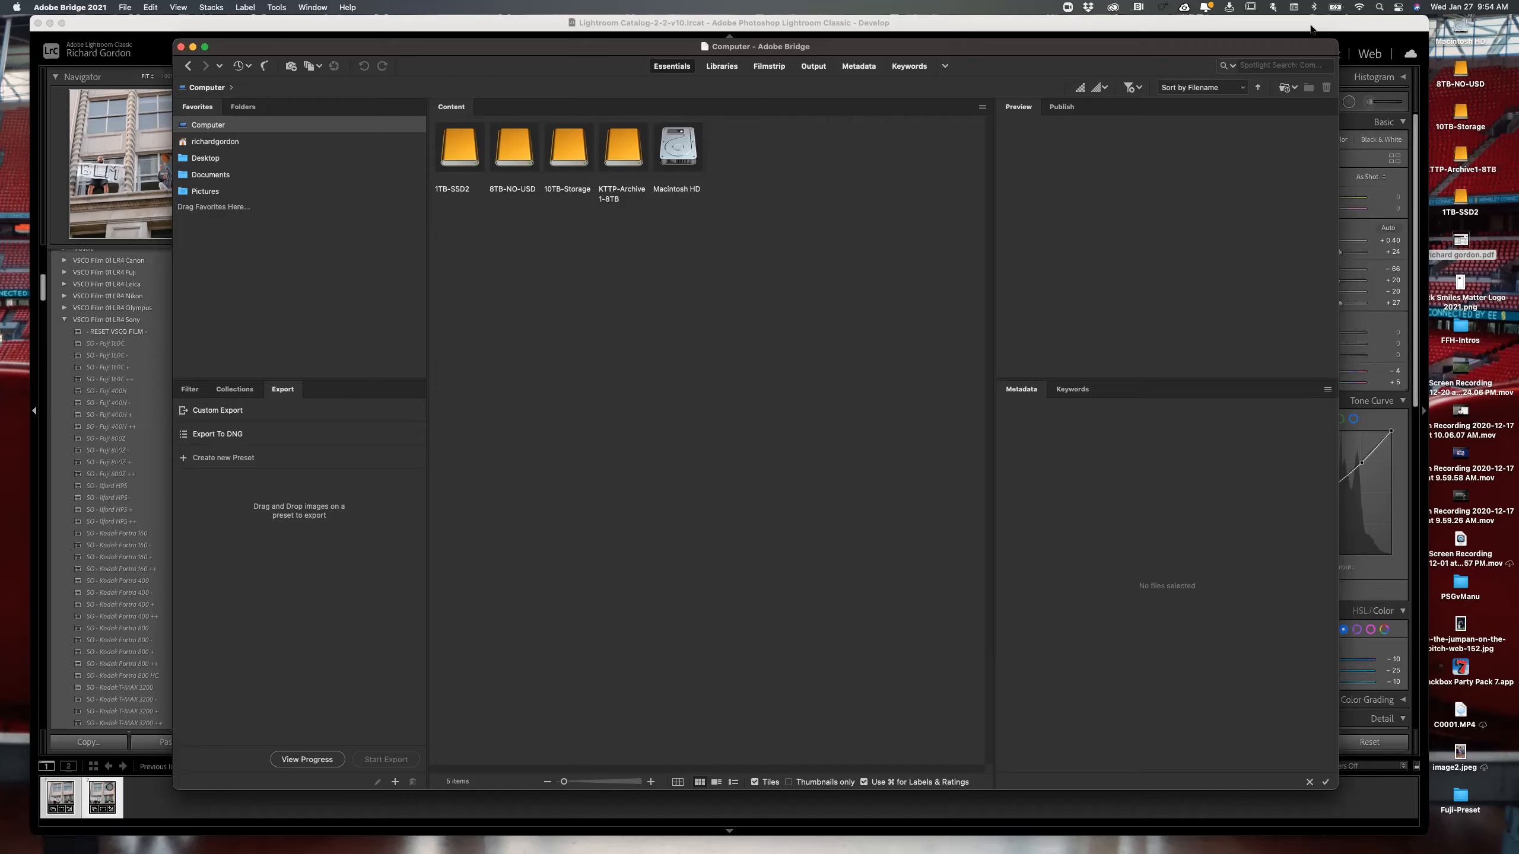
- Dismiss the Messages notification and refresh the drive list via the richardgordon favorite and back to Computer
mouse_move(1308, 28)
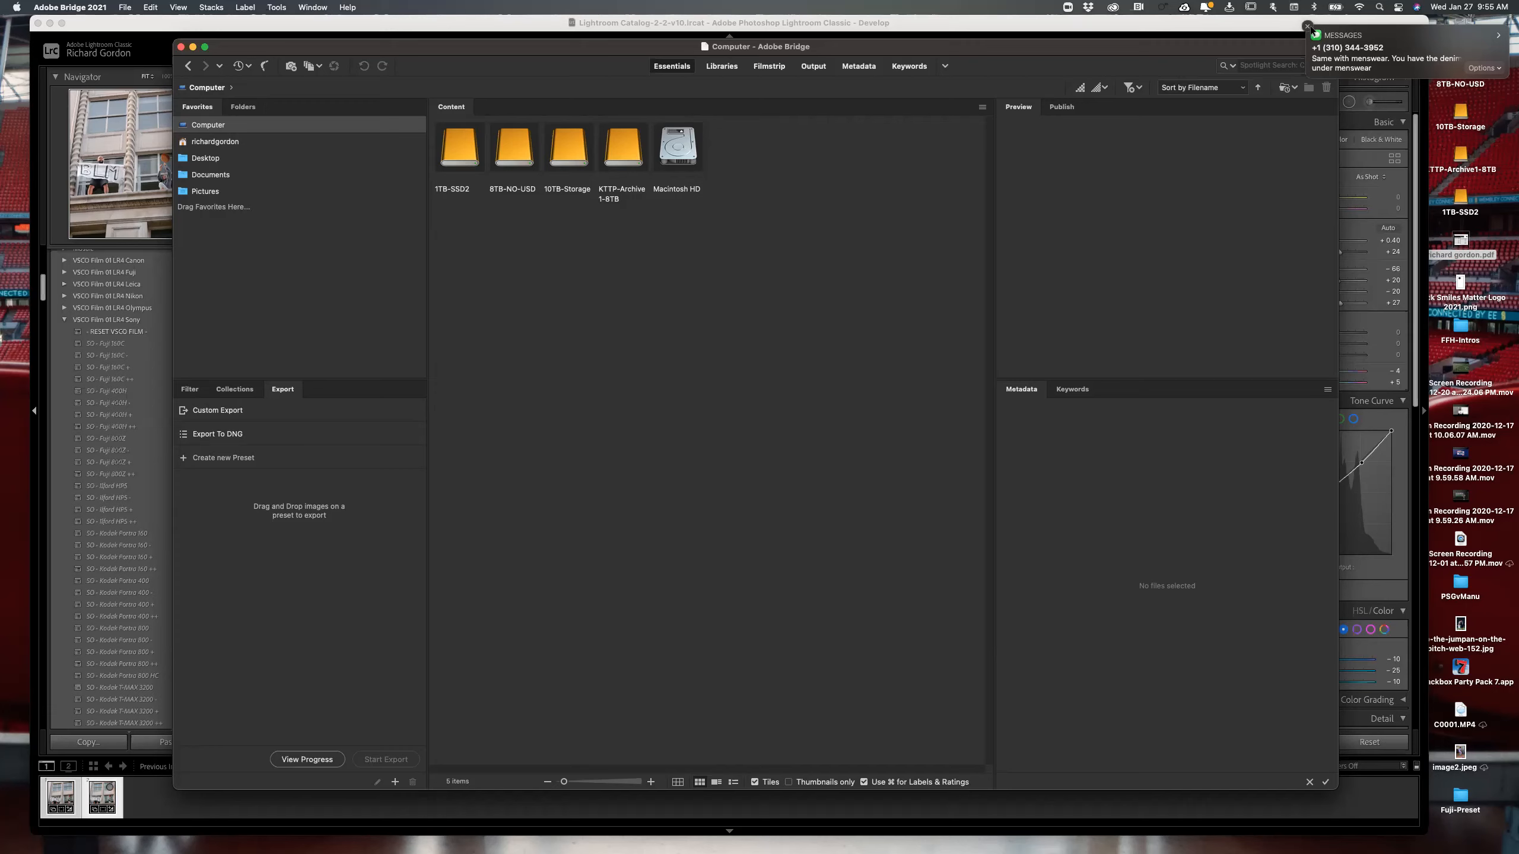
click(1308, 26)
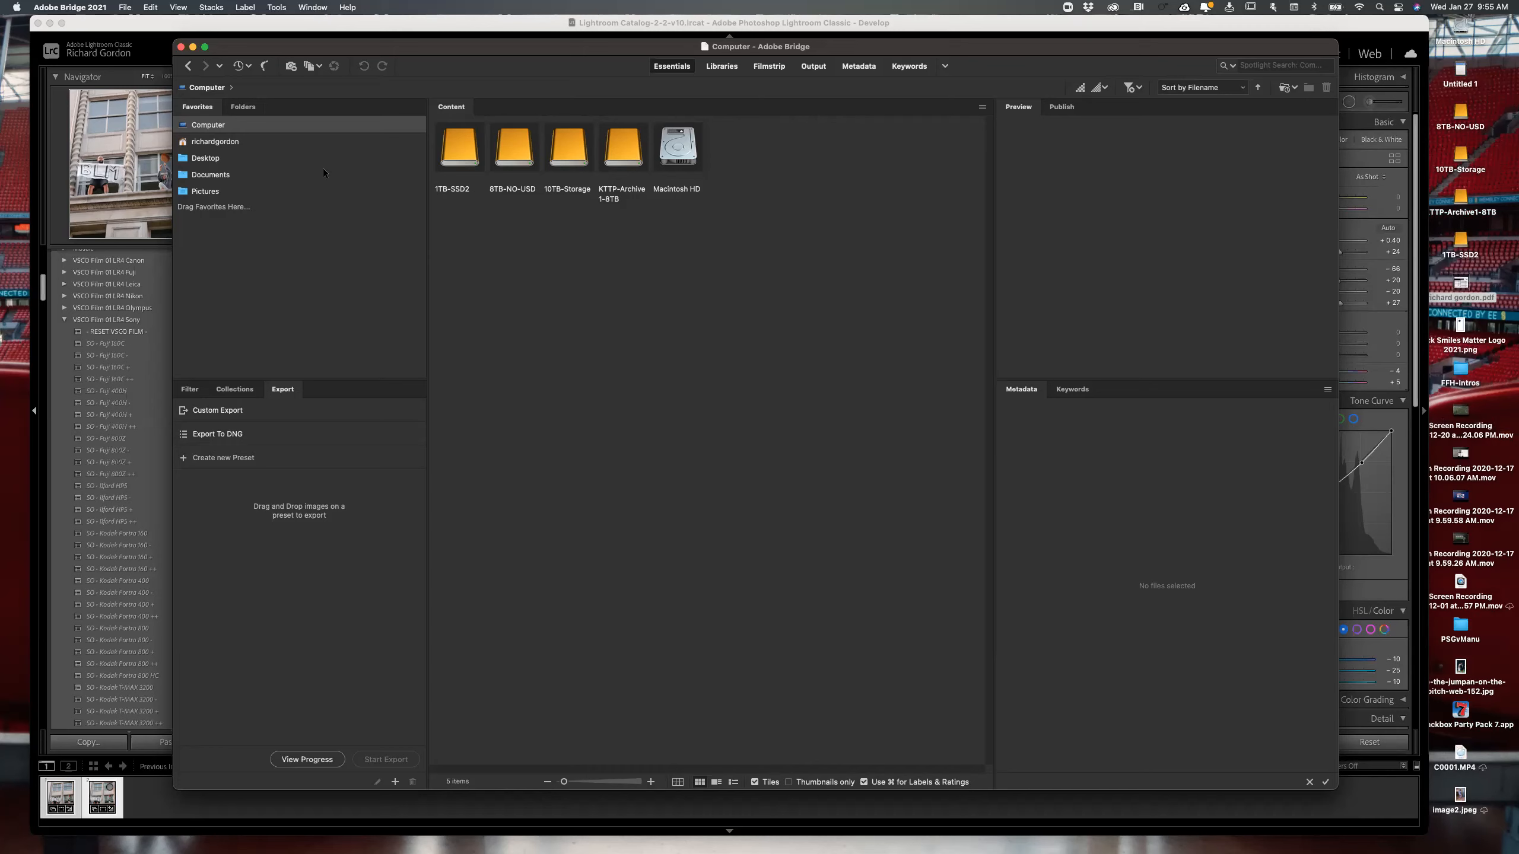
click(230, 142)
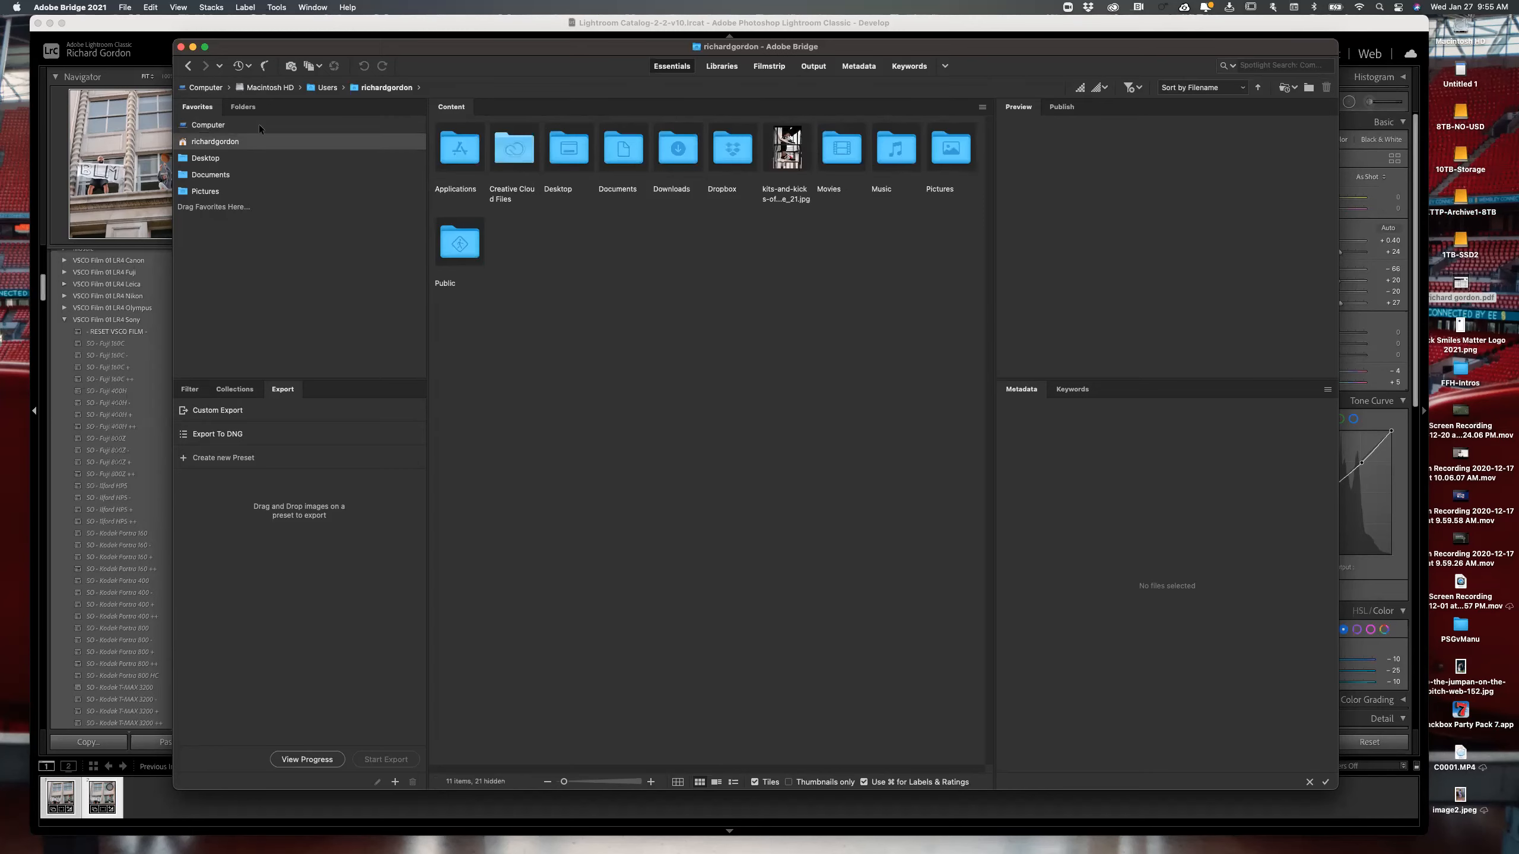
click(258, 125)
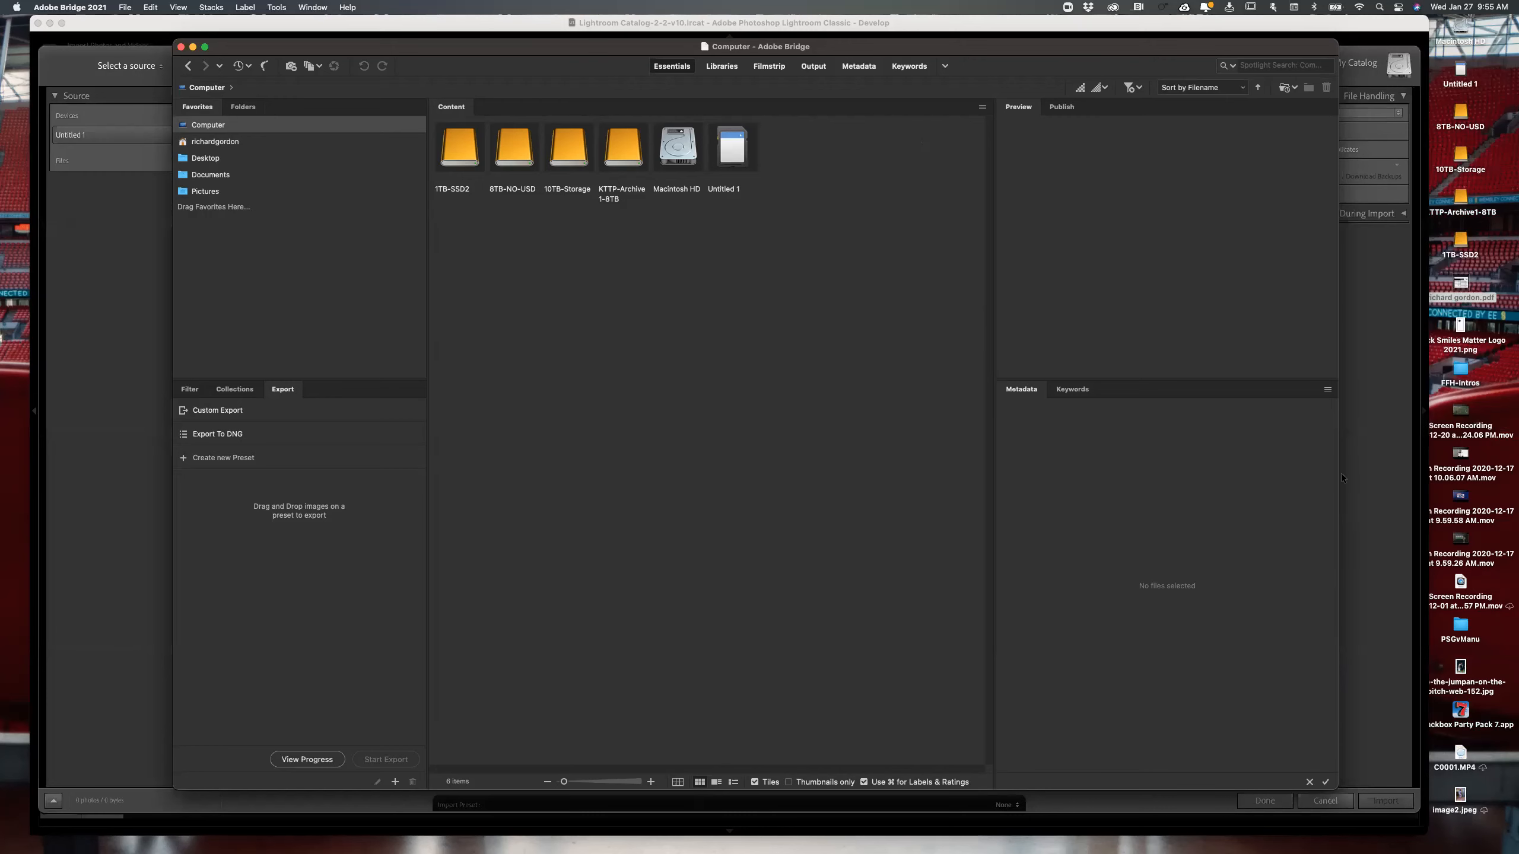
- Cancel Lightroom Classic's Import dialog that found no photos, then return to Adobe Bridge
click(1342, 799)
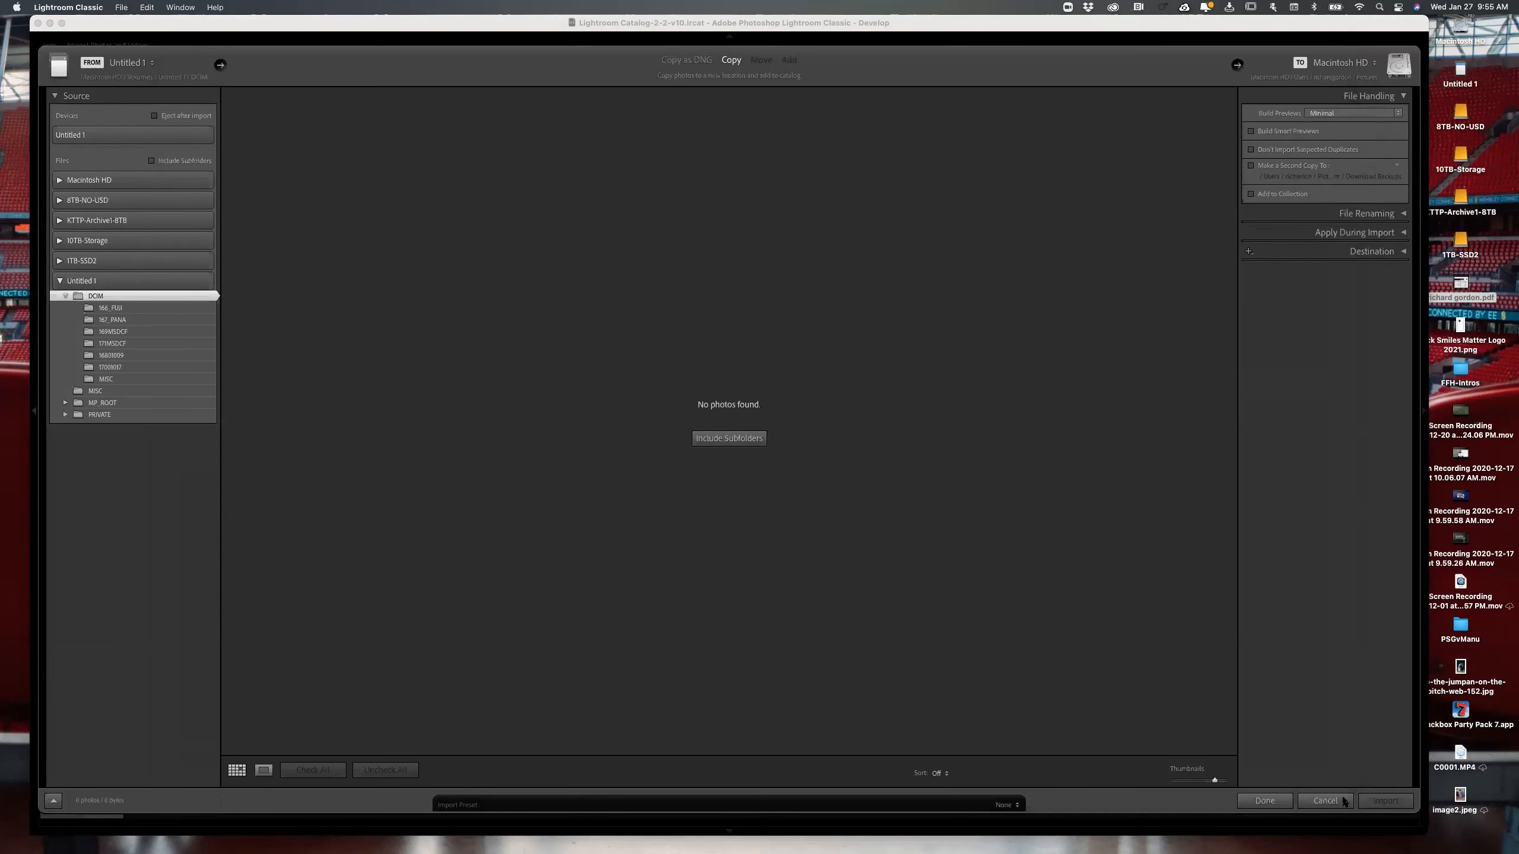
click(1342, 800)
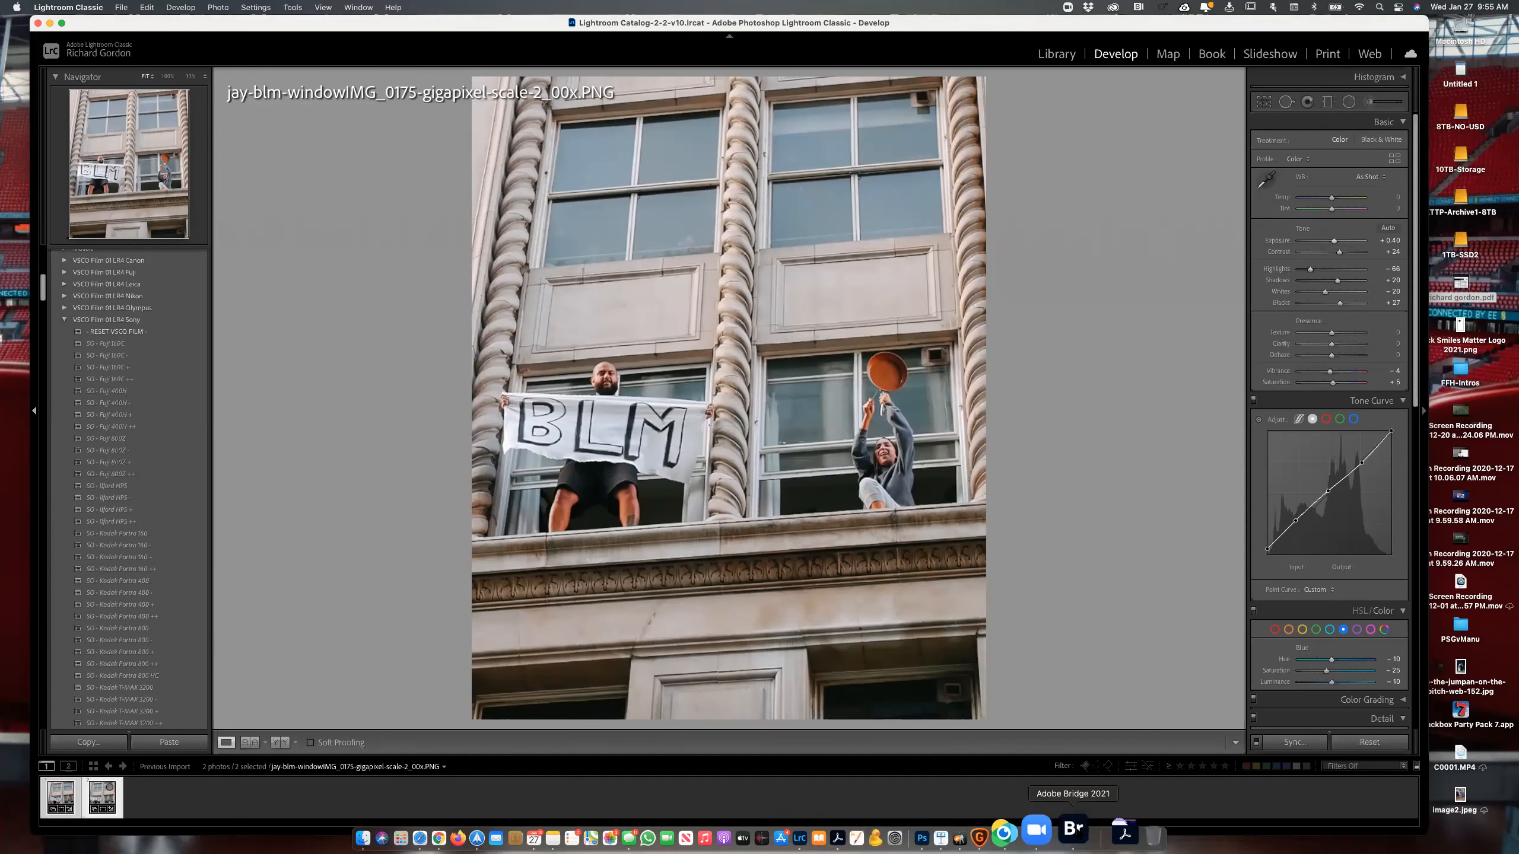
click(1072, 831)
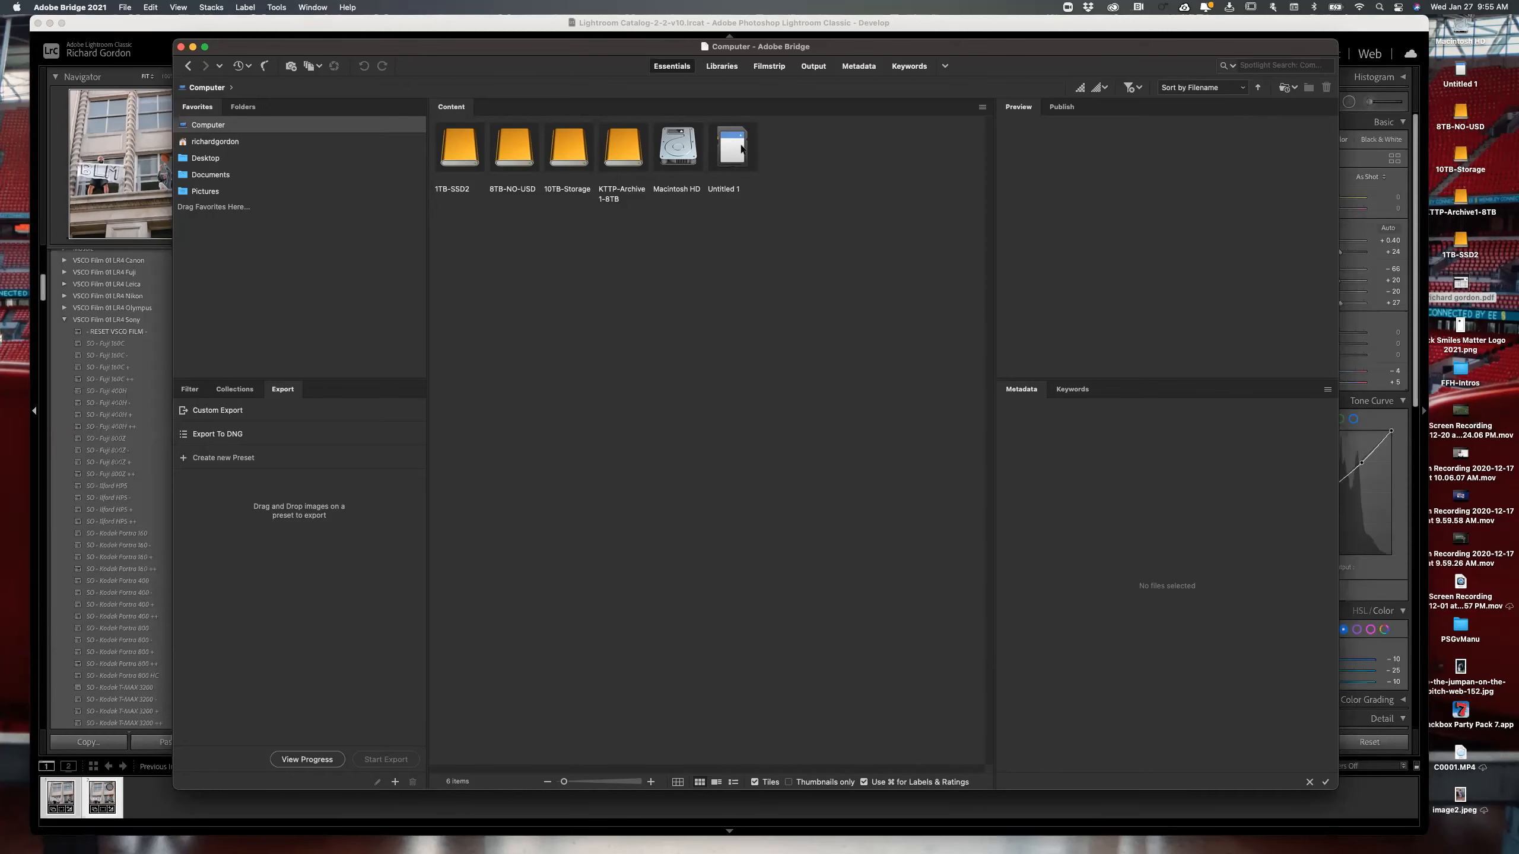
- Open Untitled 1 › DCIM and go to the 17001017 folder of _BJF ARW photos
click(742, 149)
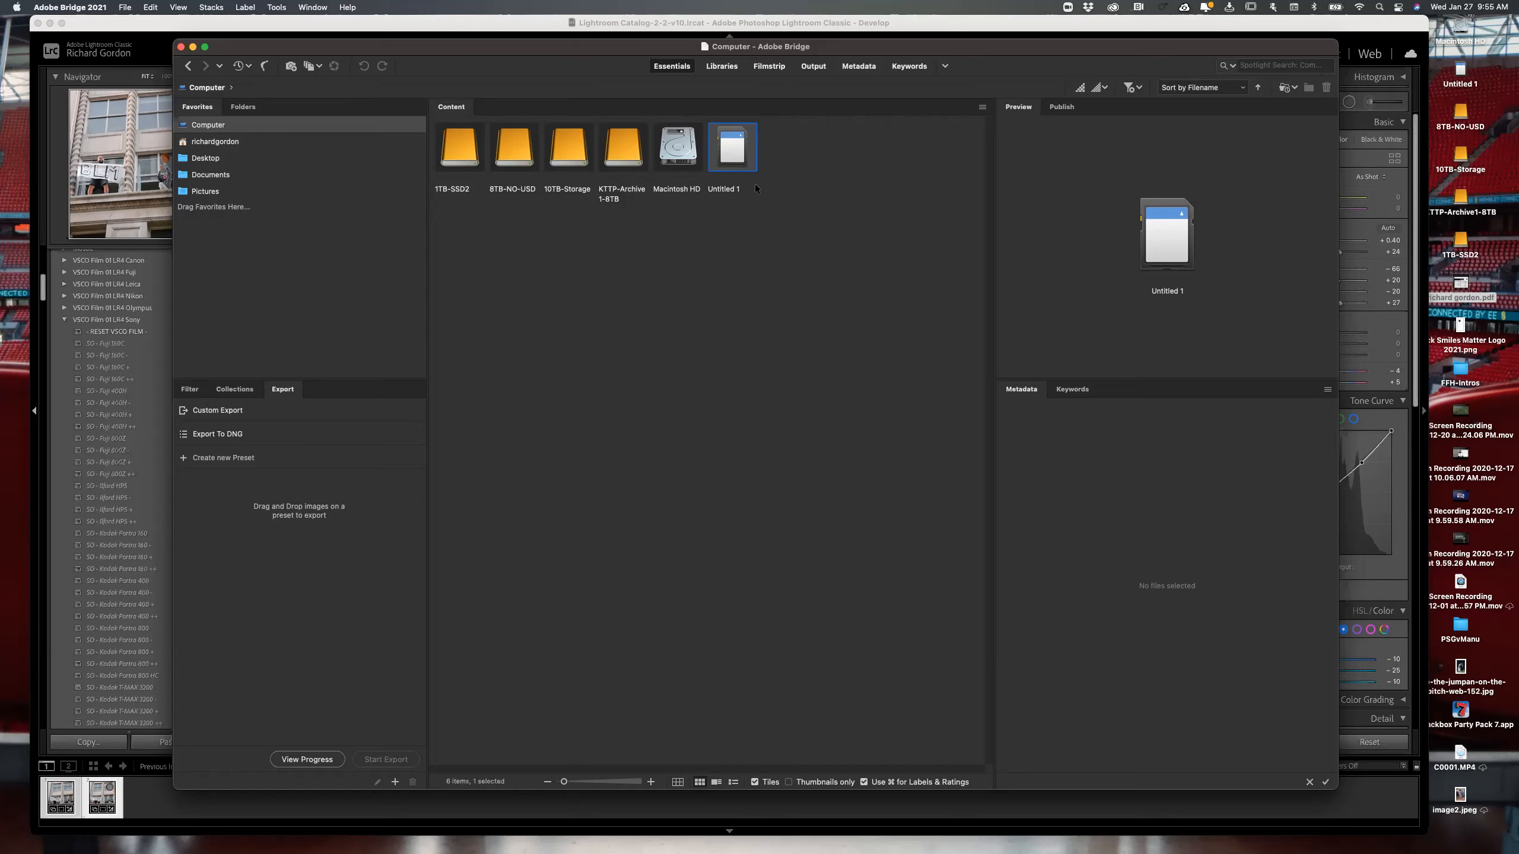
double_click(733, 149)
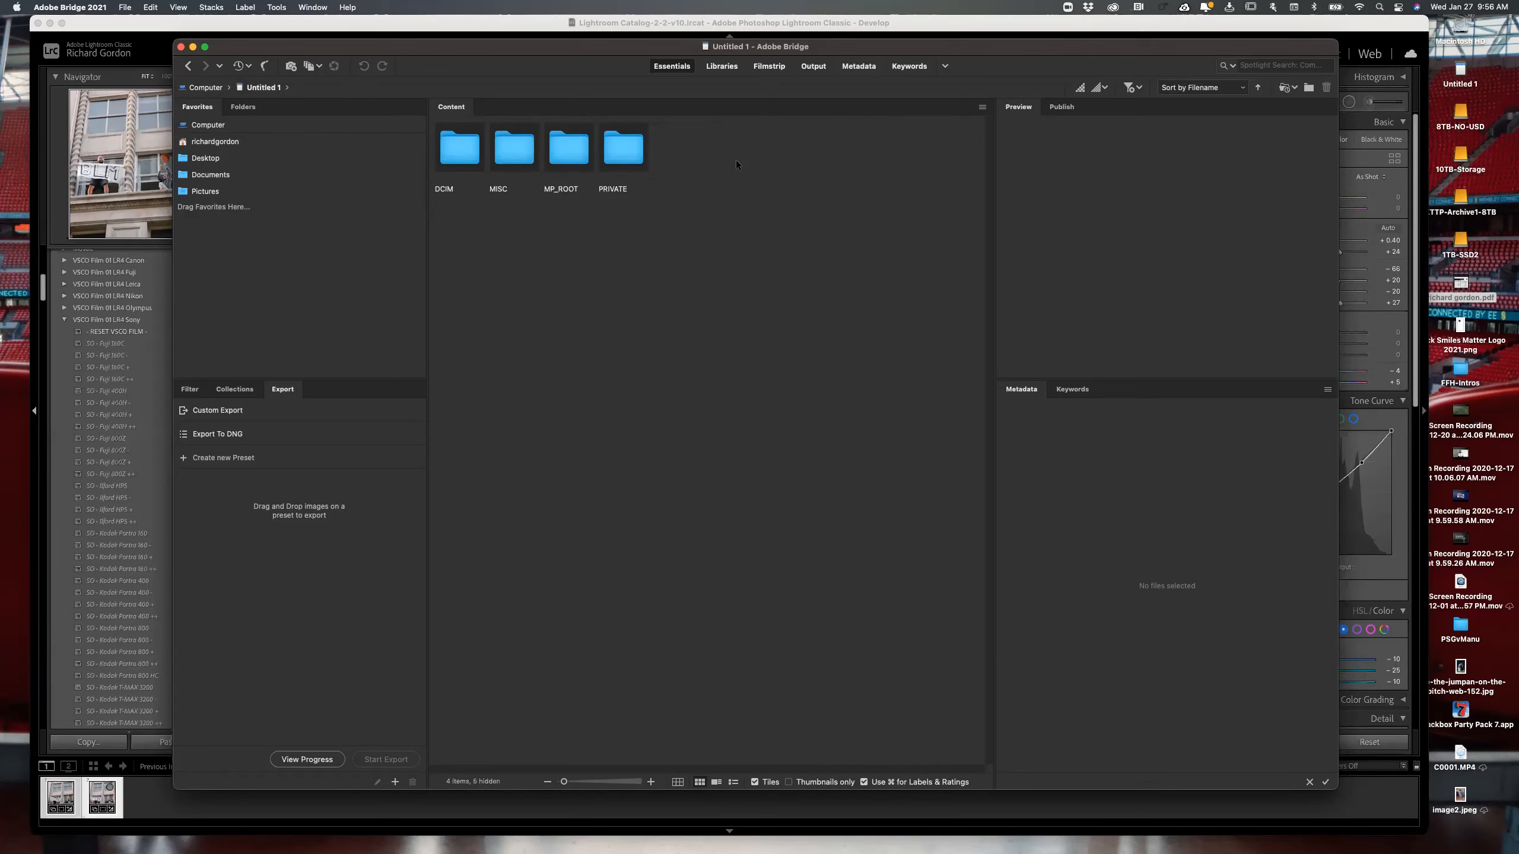
double_click(433, 187)
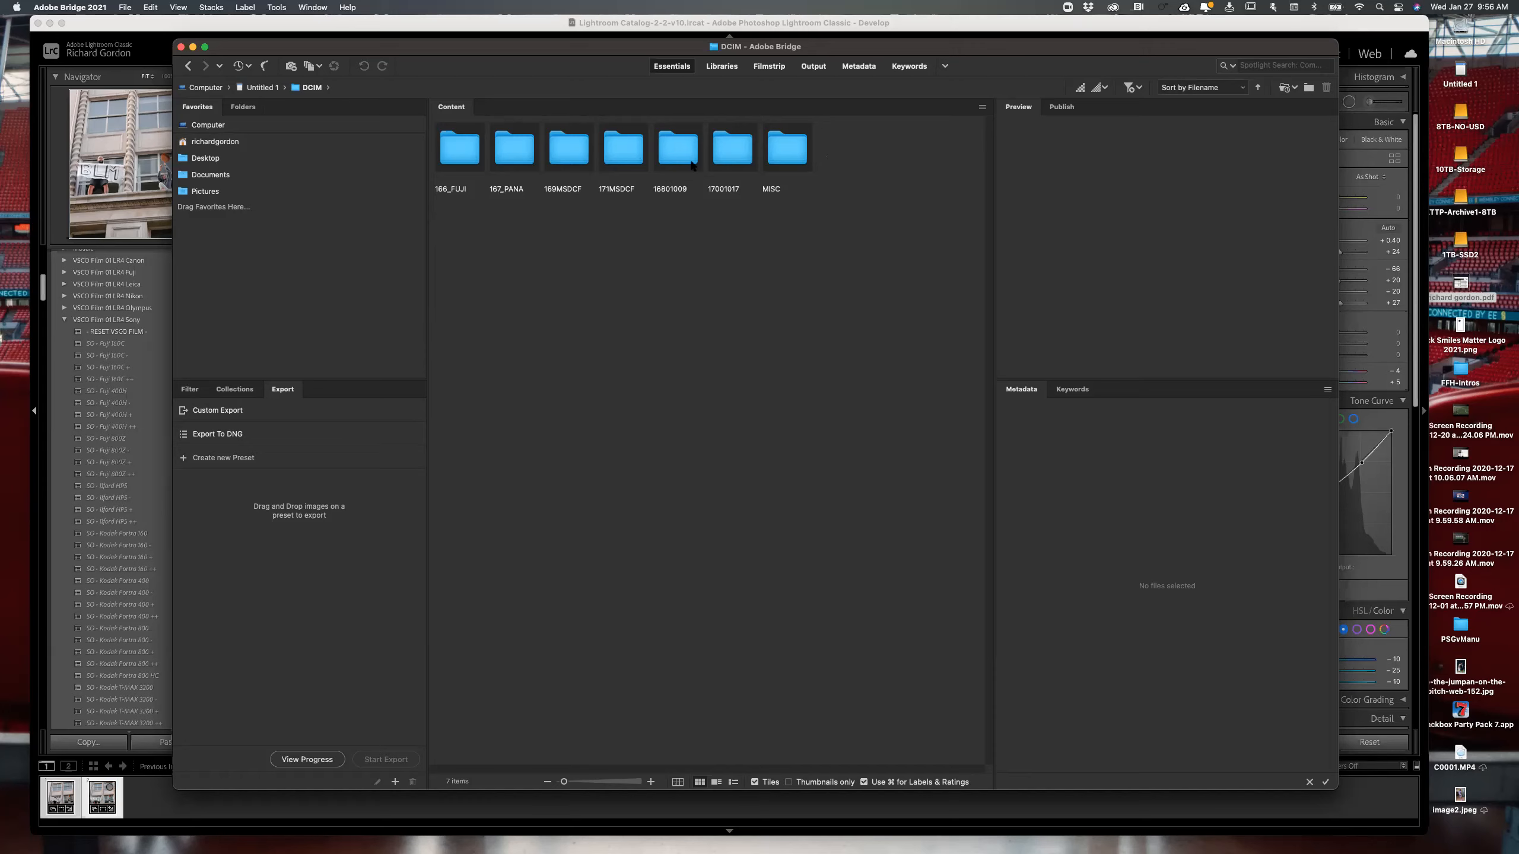
click(732, 146)
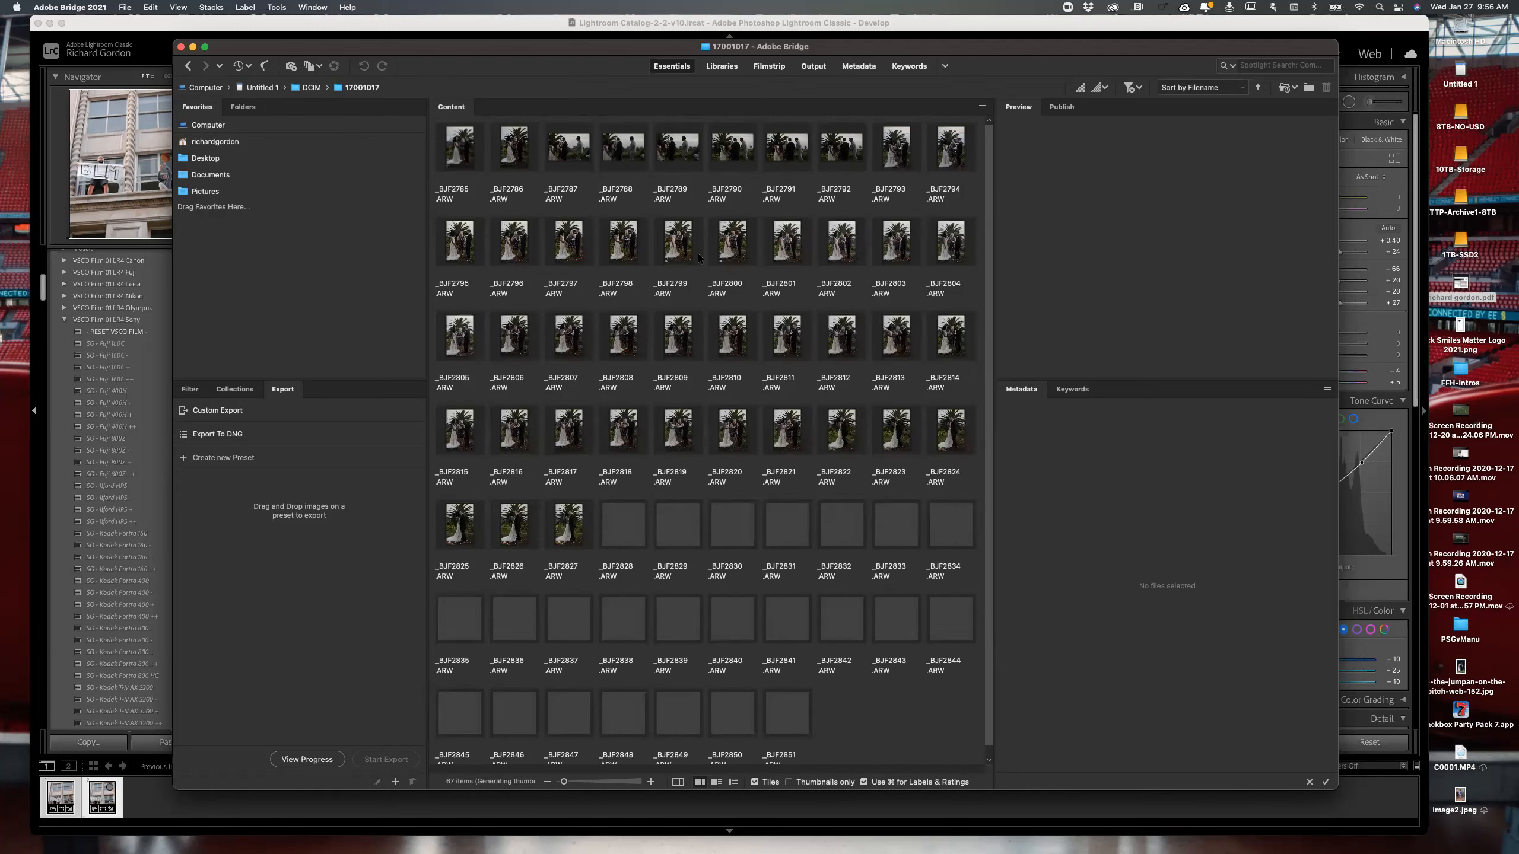
click(698, 258)
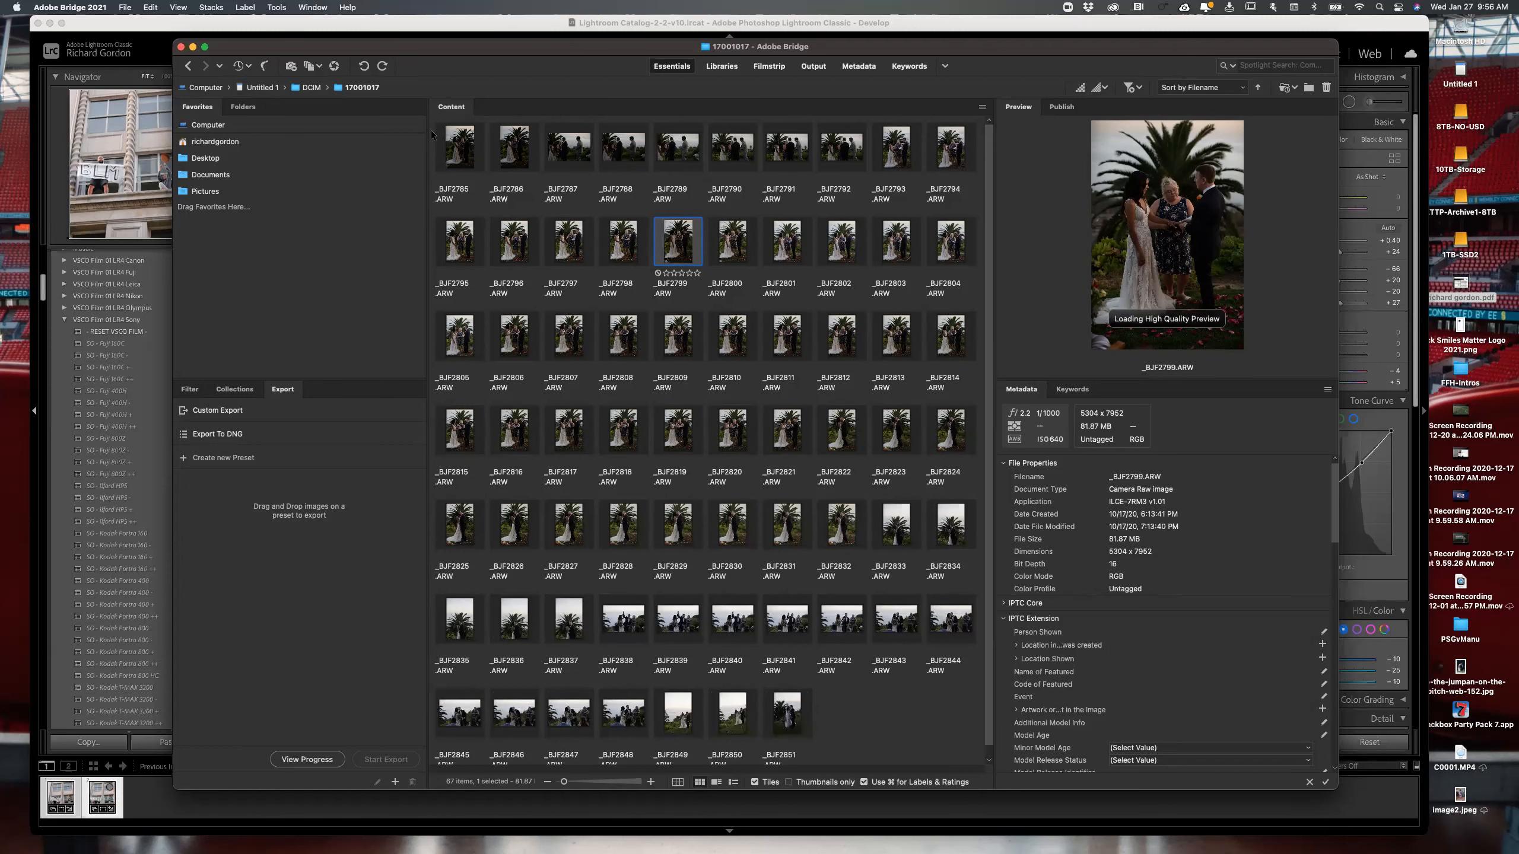
drag(432, 131, 441, 136)
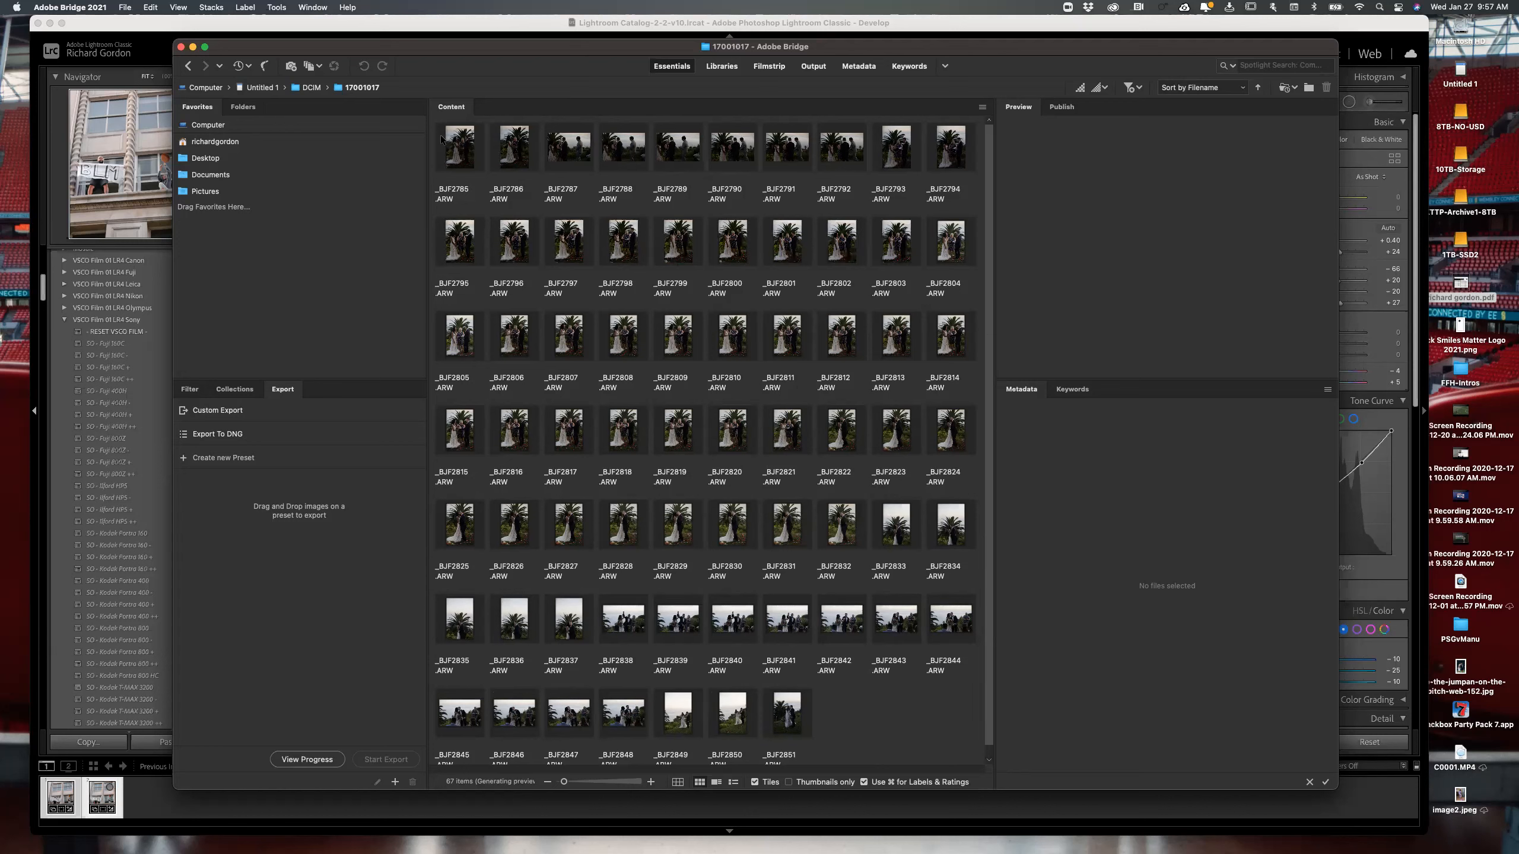
click(442, 139)
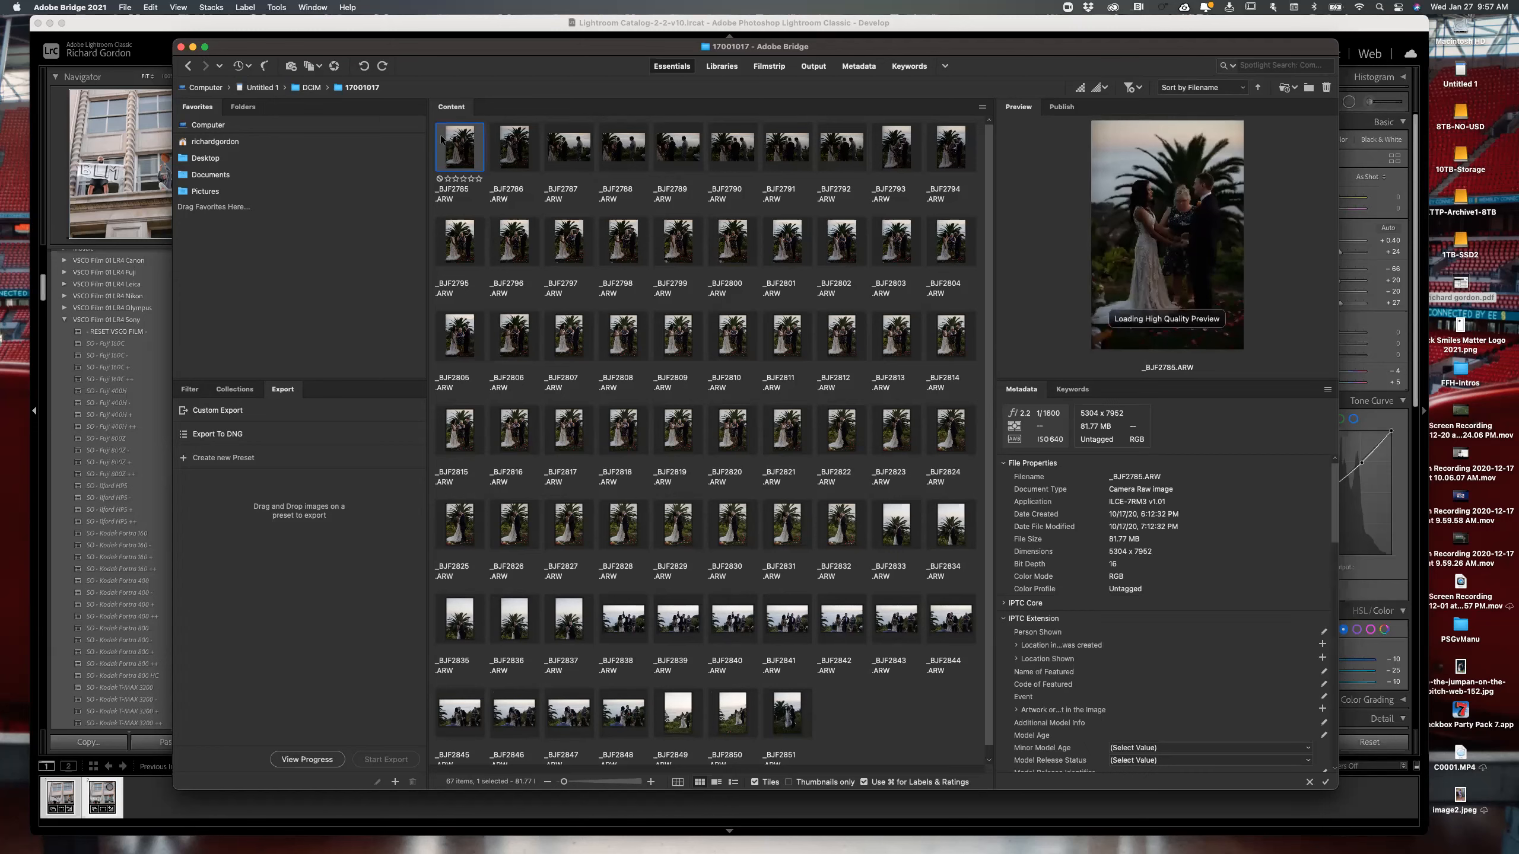
click(965, 733)
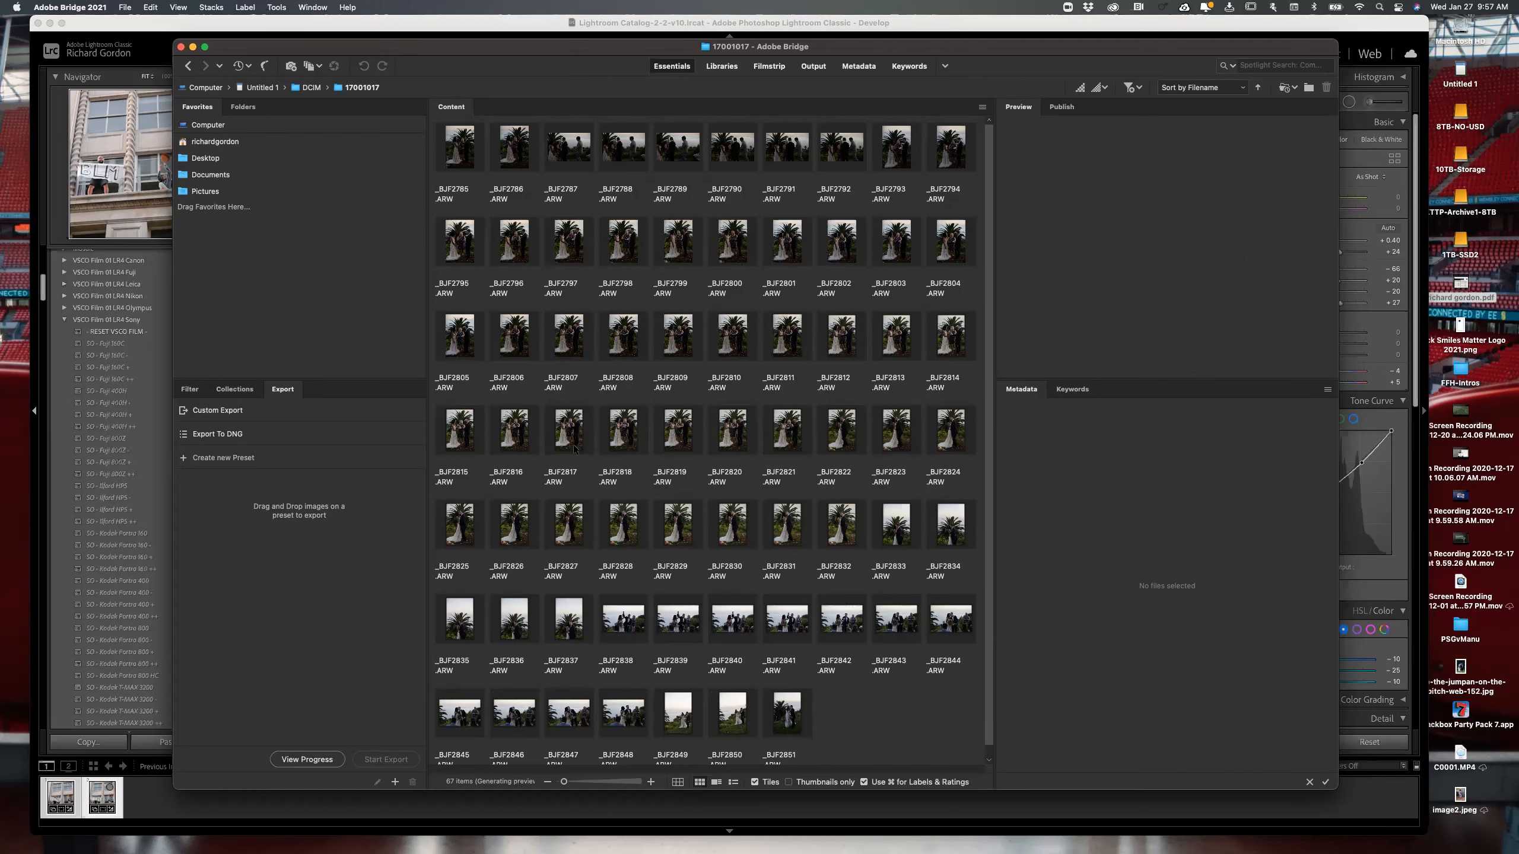
- Marquee-select all 67 wedding ARW photos and bring up the Copy To folder submenu
drag(574, 448, 485, 221)
drag(626, 526, 563, 206)
drag(839, 478, 904, 558)
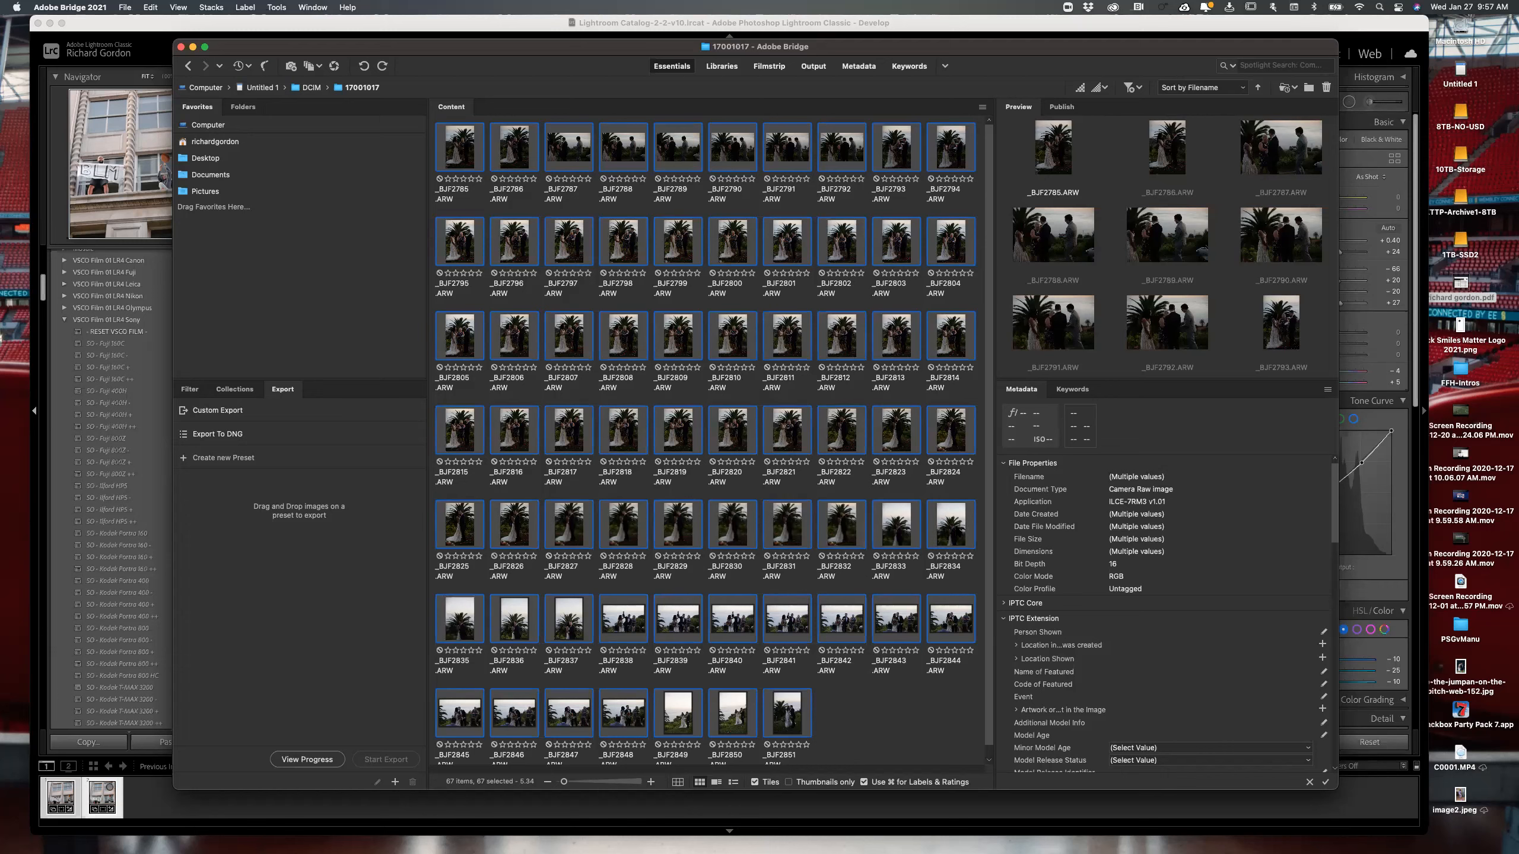
right_click(957, 530)
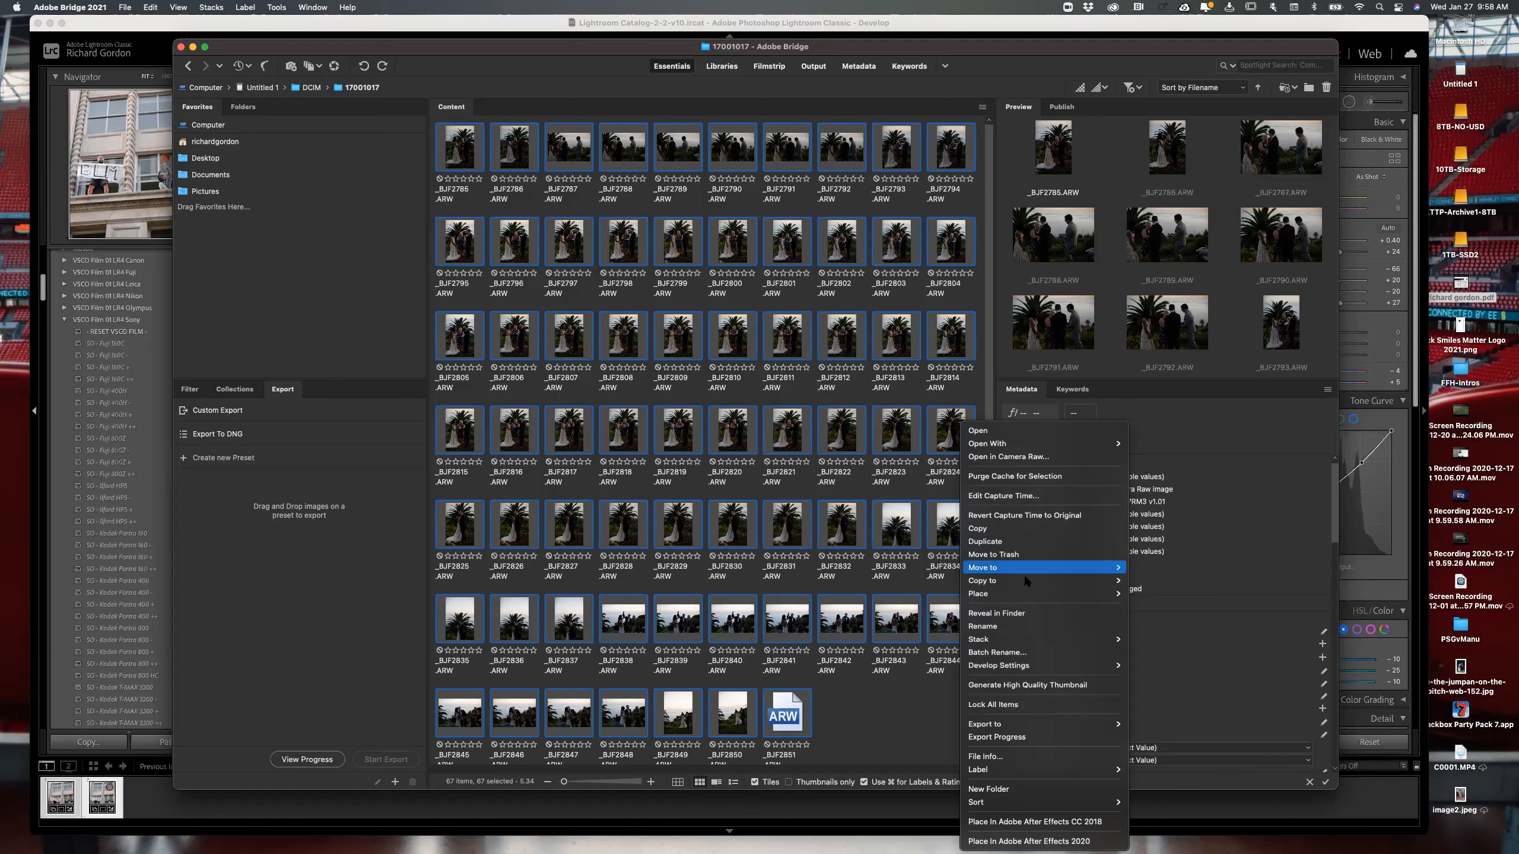
mouse_move(1022, 574)
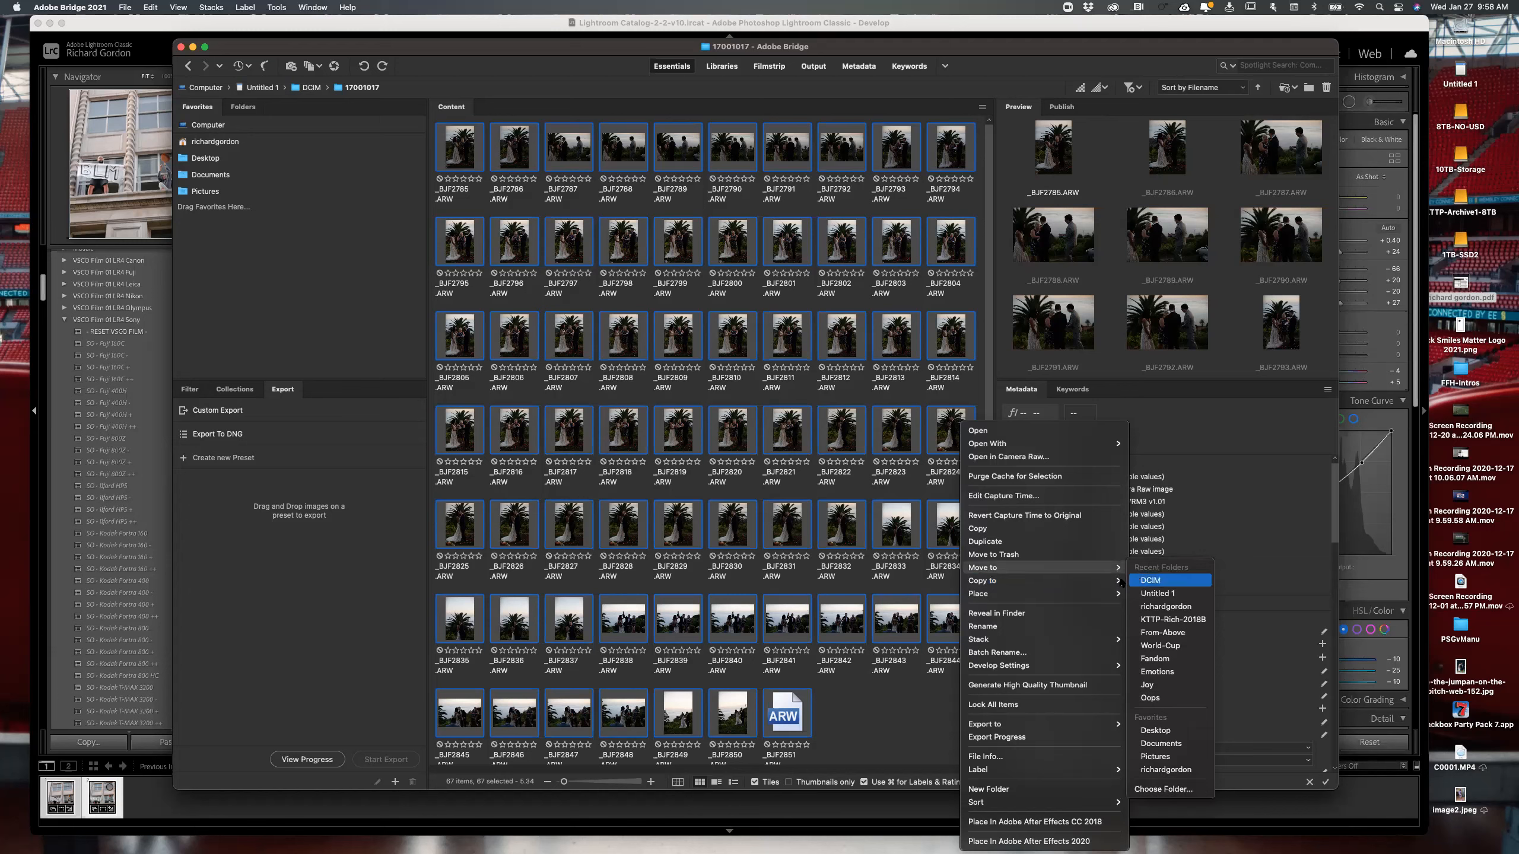
mouse_move(1121, 581)
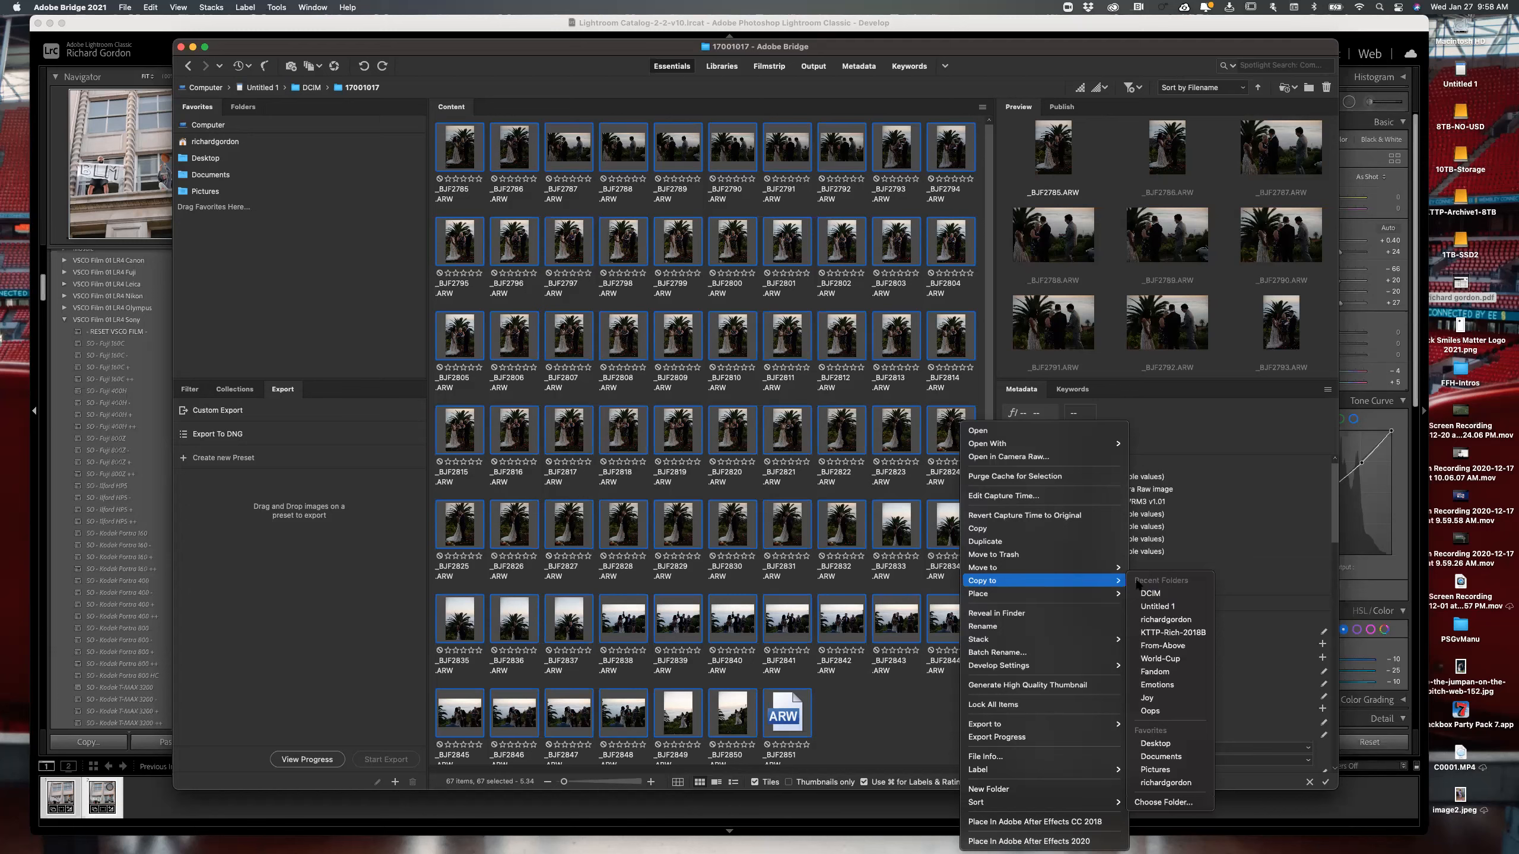
- Choose a custom copy destination, enlarging the folder picker and widening its drive sidebar
click(1173, 805)
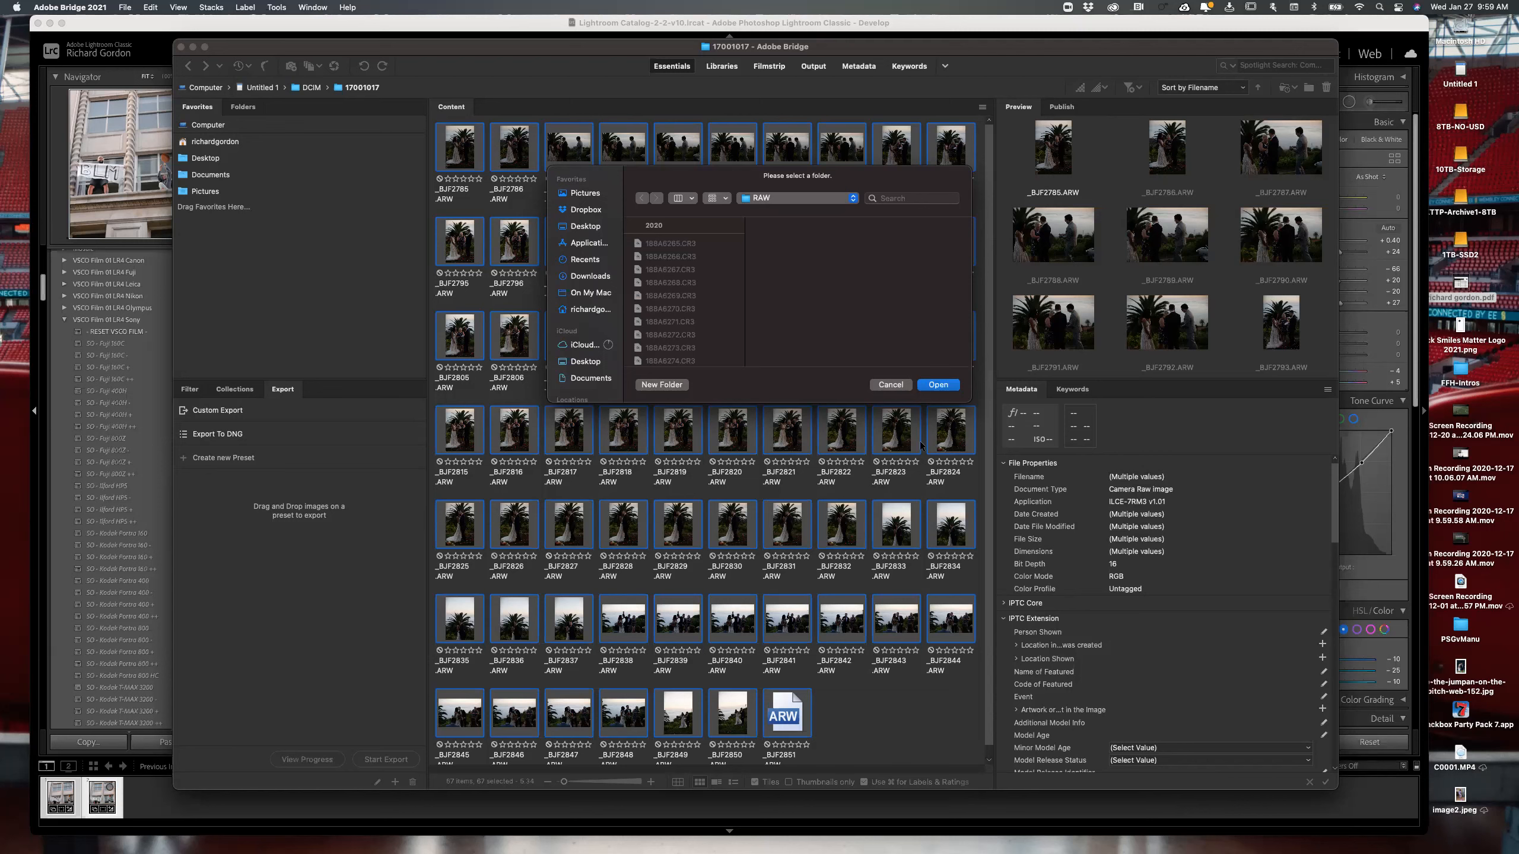
drag(970, 404, 1134, 600)
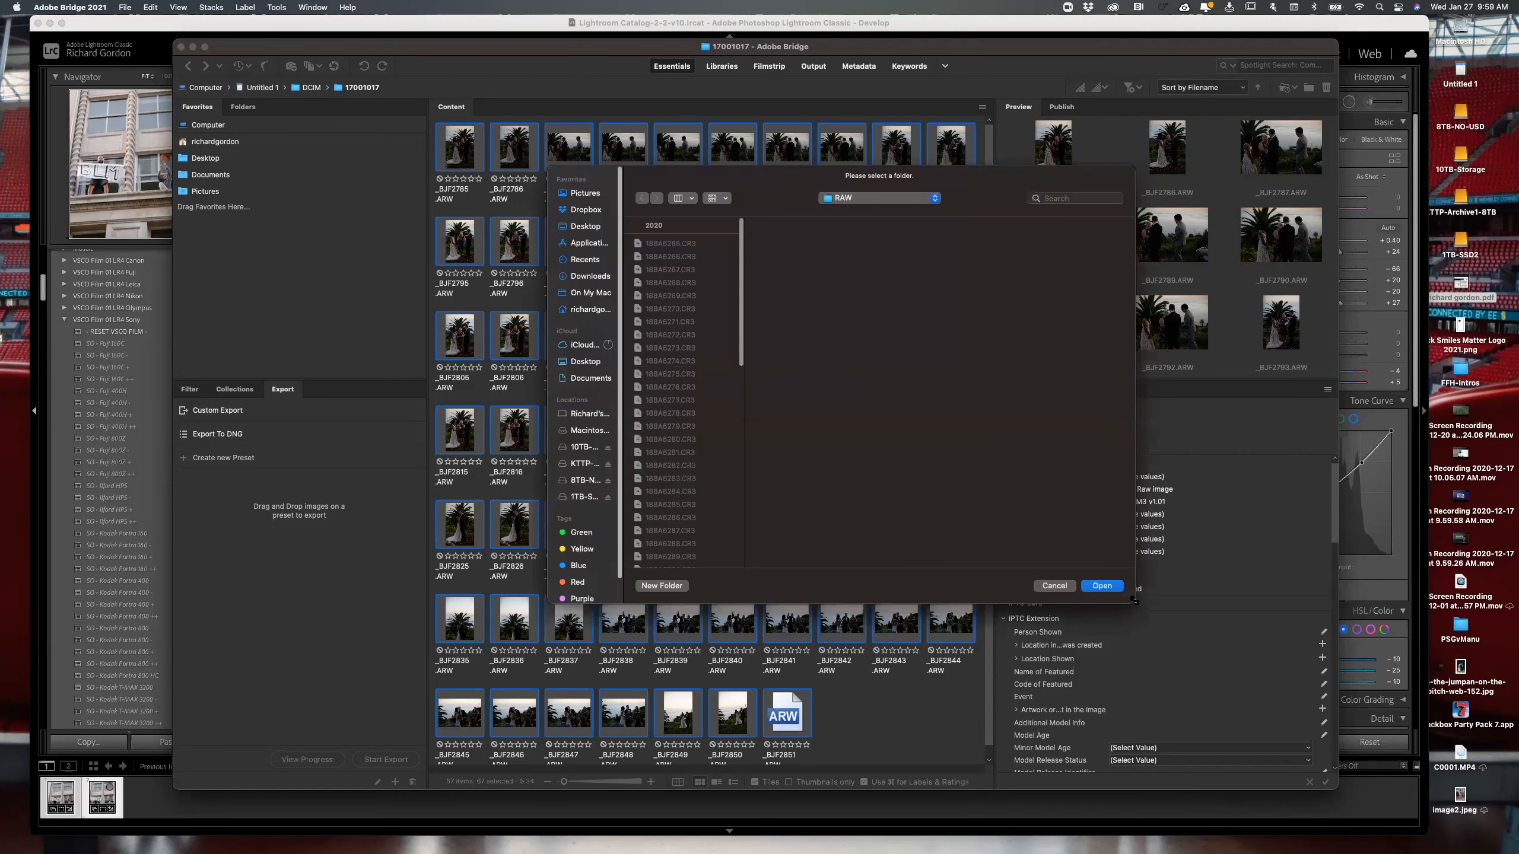
click(584, 499)
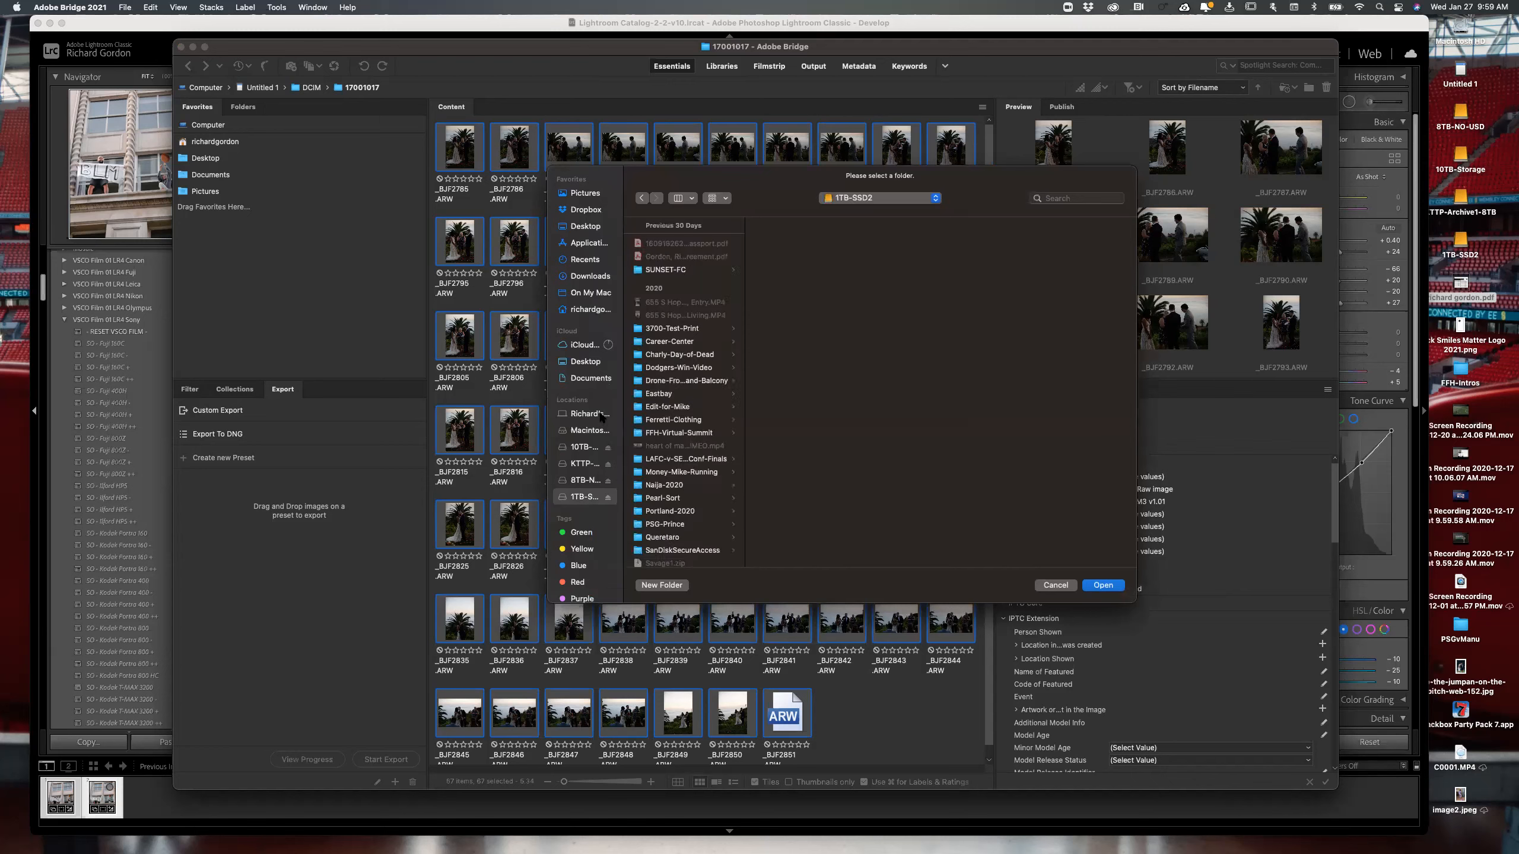
drag(662, 383, 728, 360)
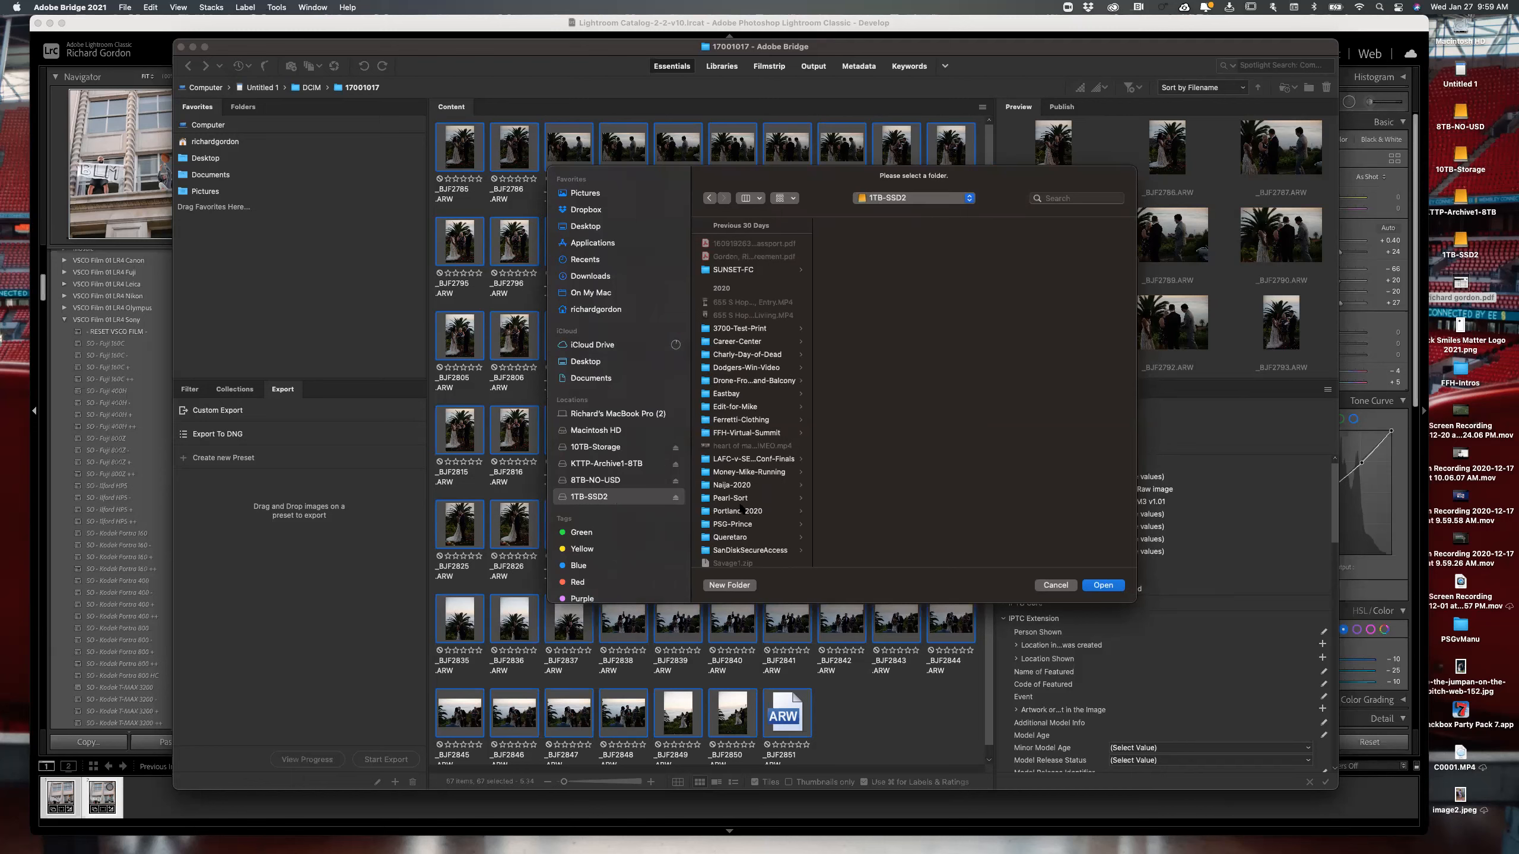
- Browse the picker to 8TB-NO-USD › 2021 › FIDM › WI2020 › 3700 and move it aside
scroll(741, 509, down, 3)
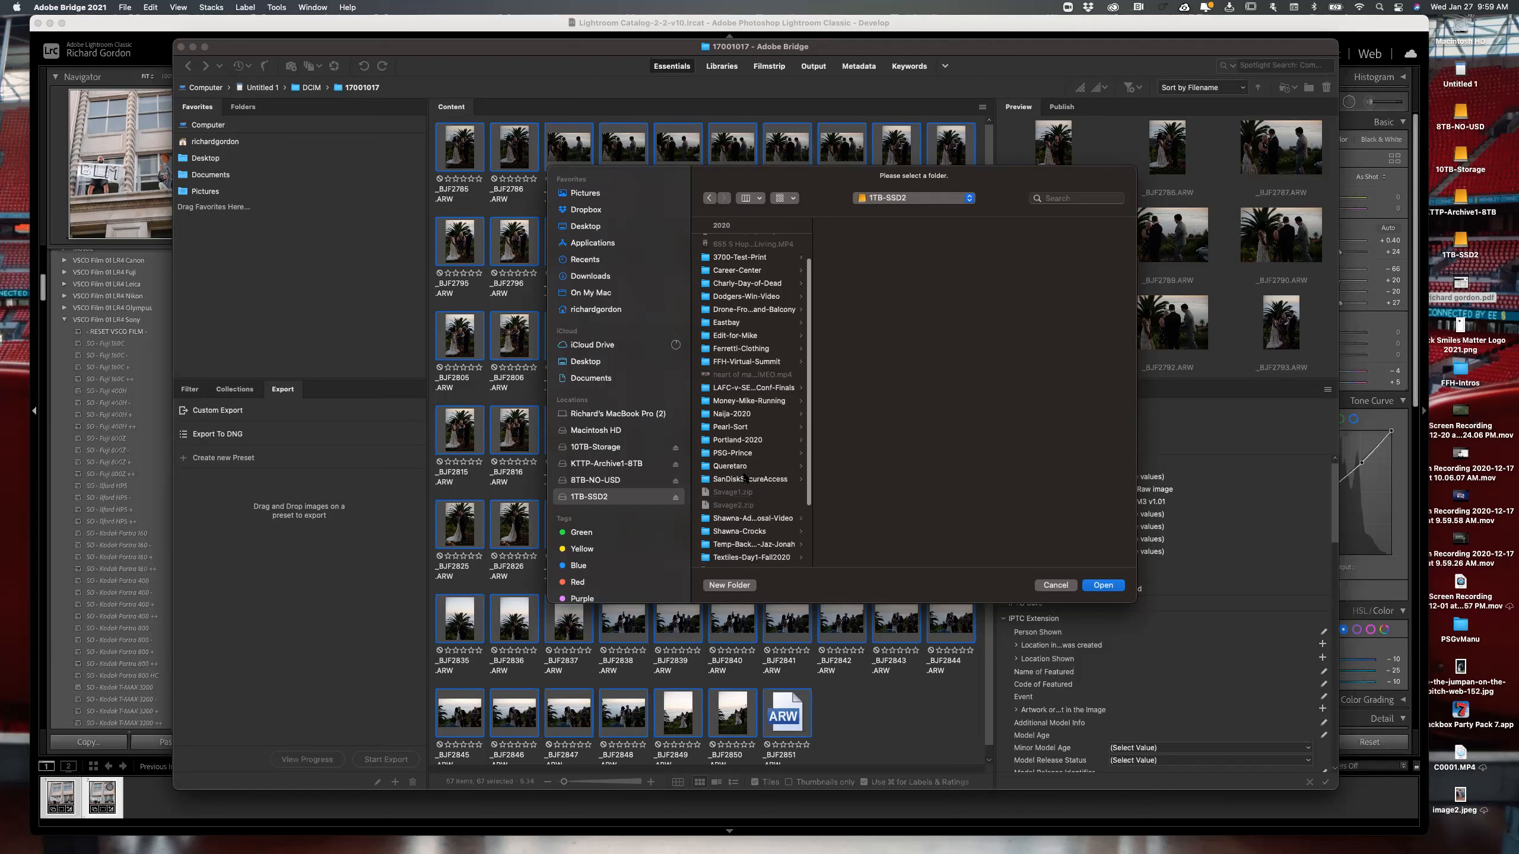
scroll(744, 477, up, 3)
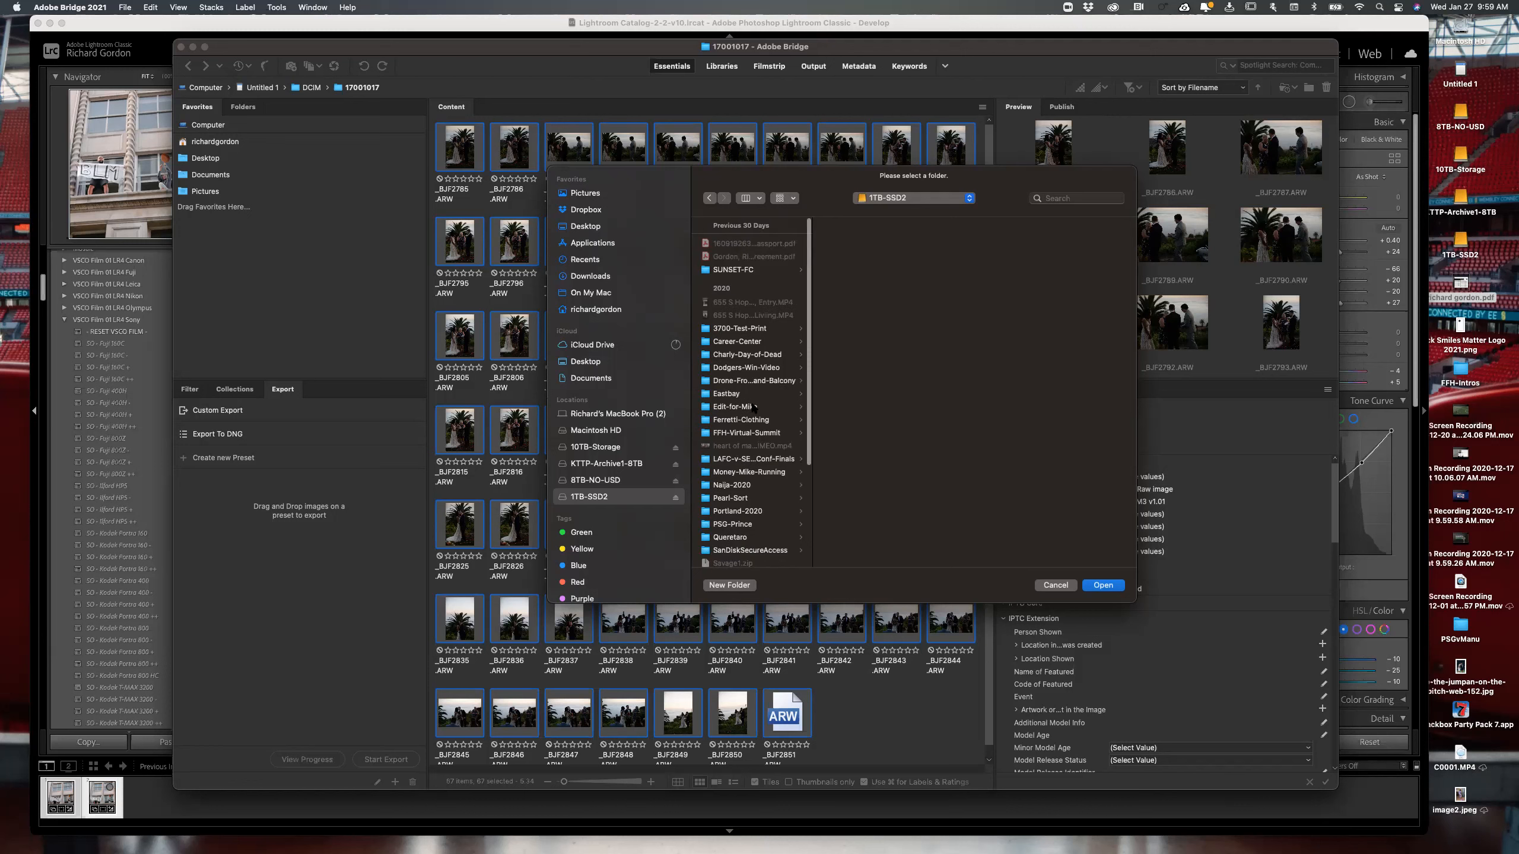
scroll(752, 406, down, 5)
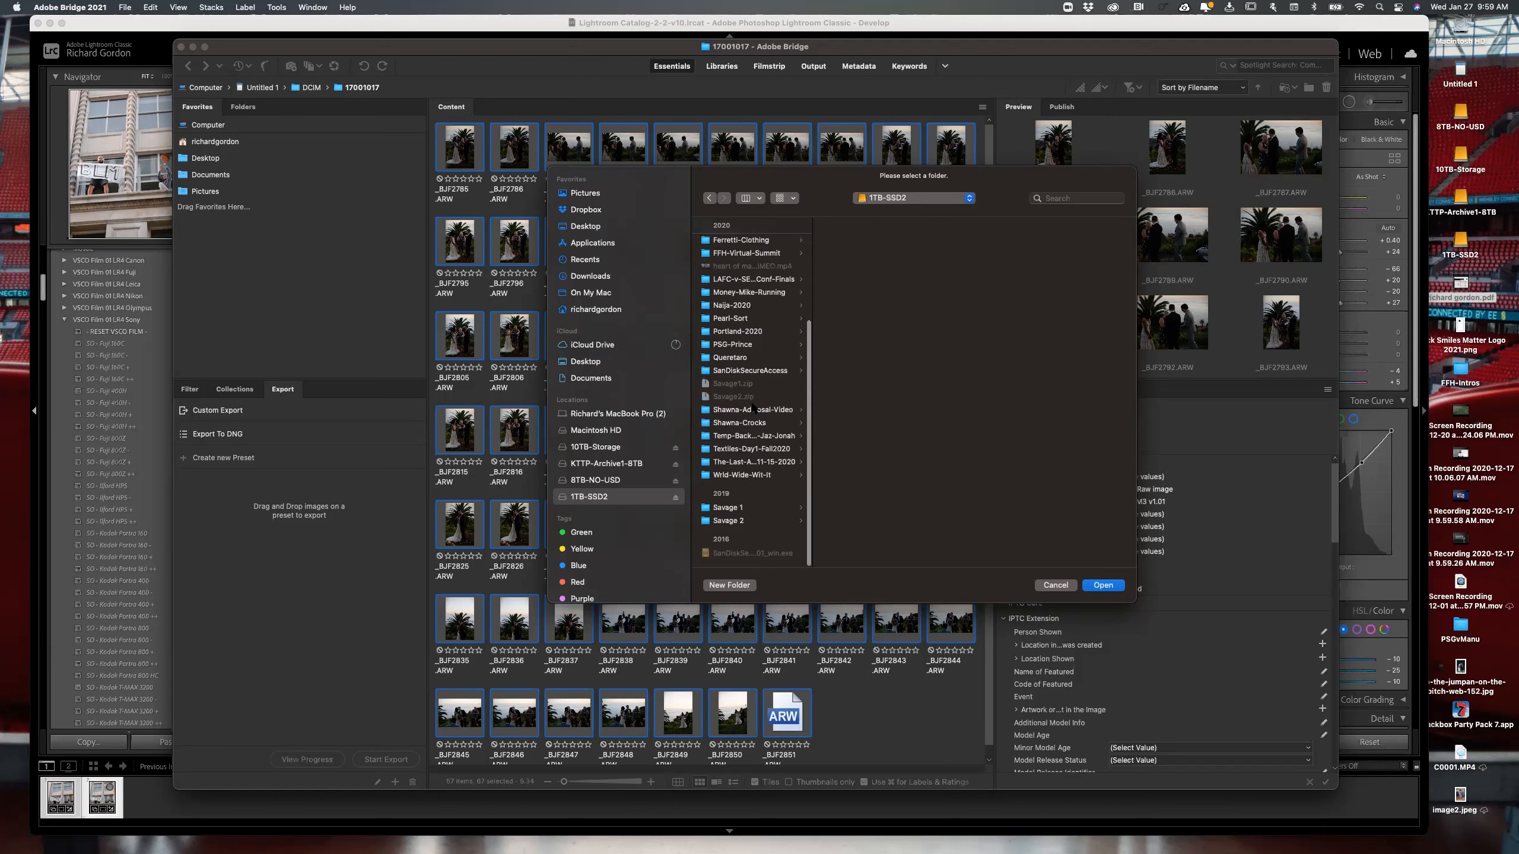
scroll(753, 407, up, 5)
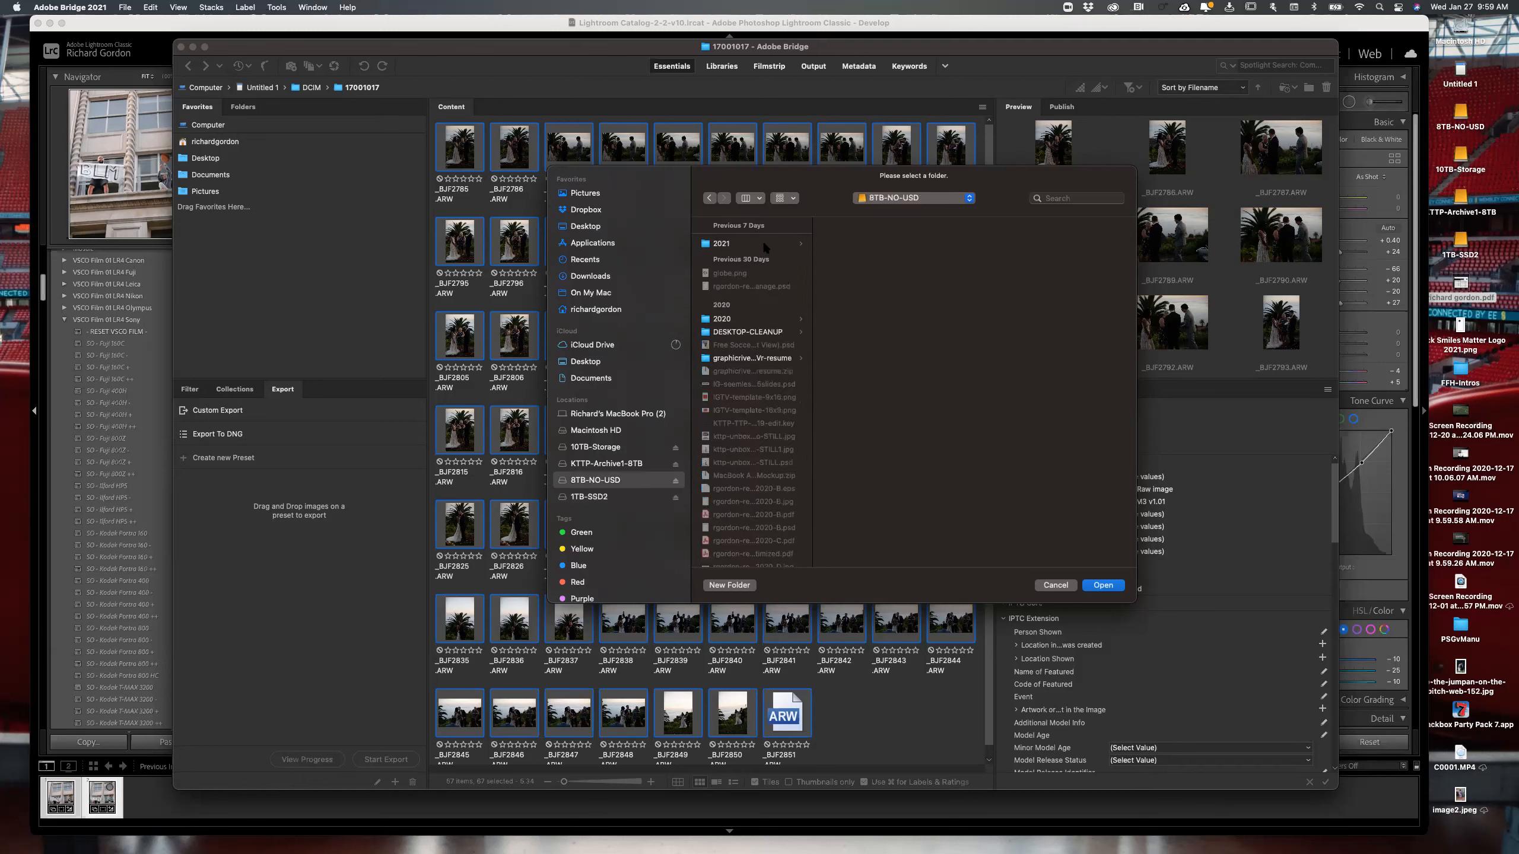
click(765, 245)
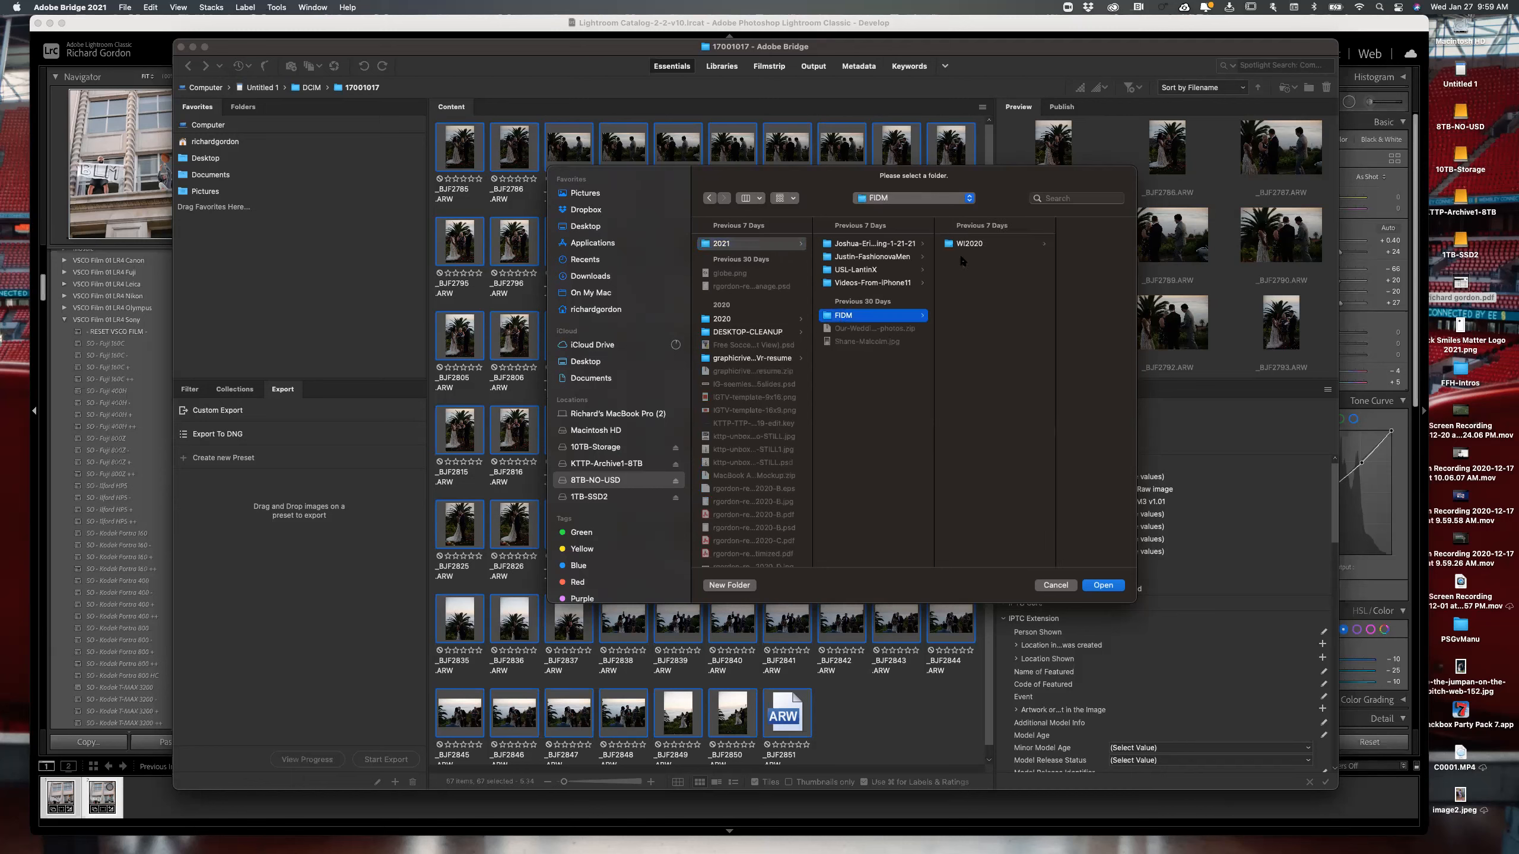
key(Right)
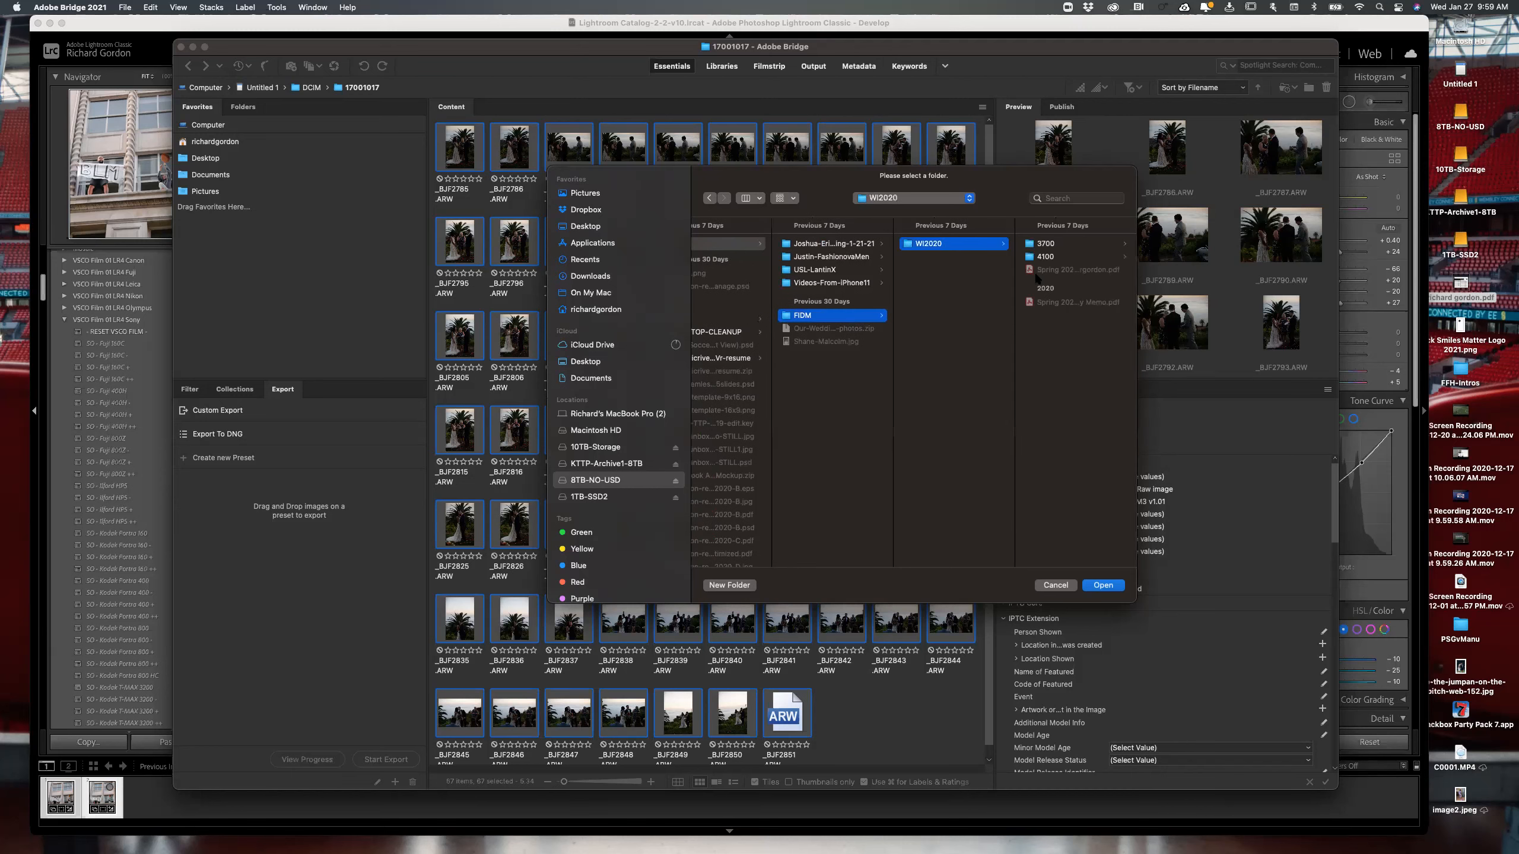
click(1026, 383)
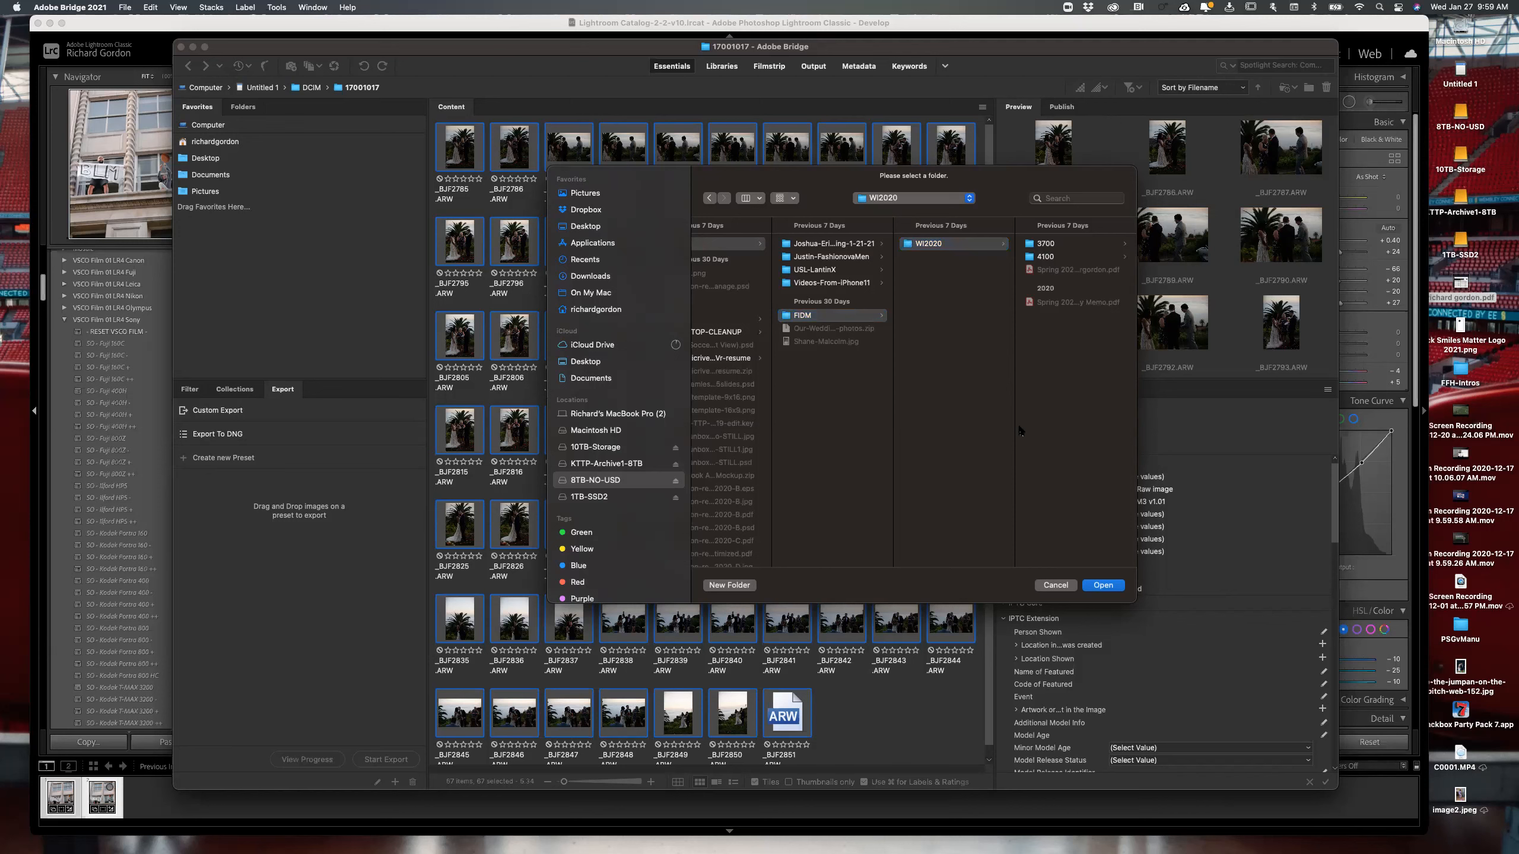
key(Down)
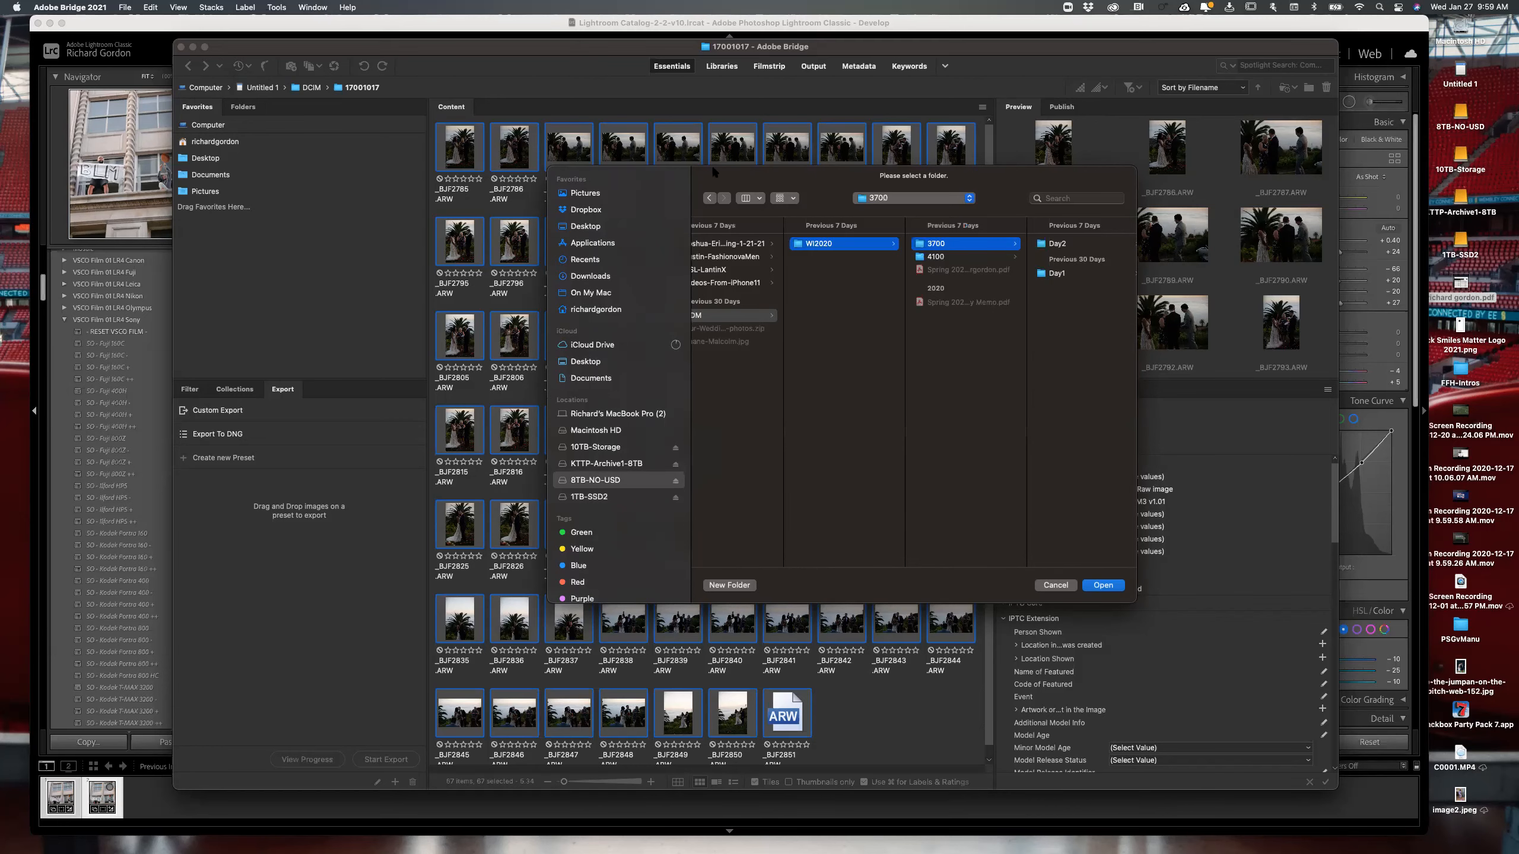
drag(712, 172, 618, 94)
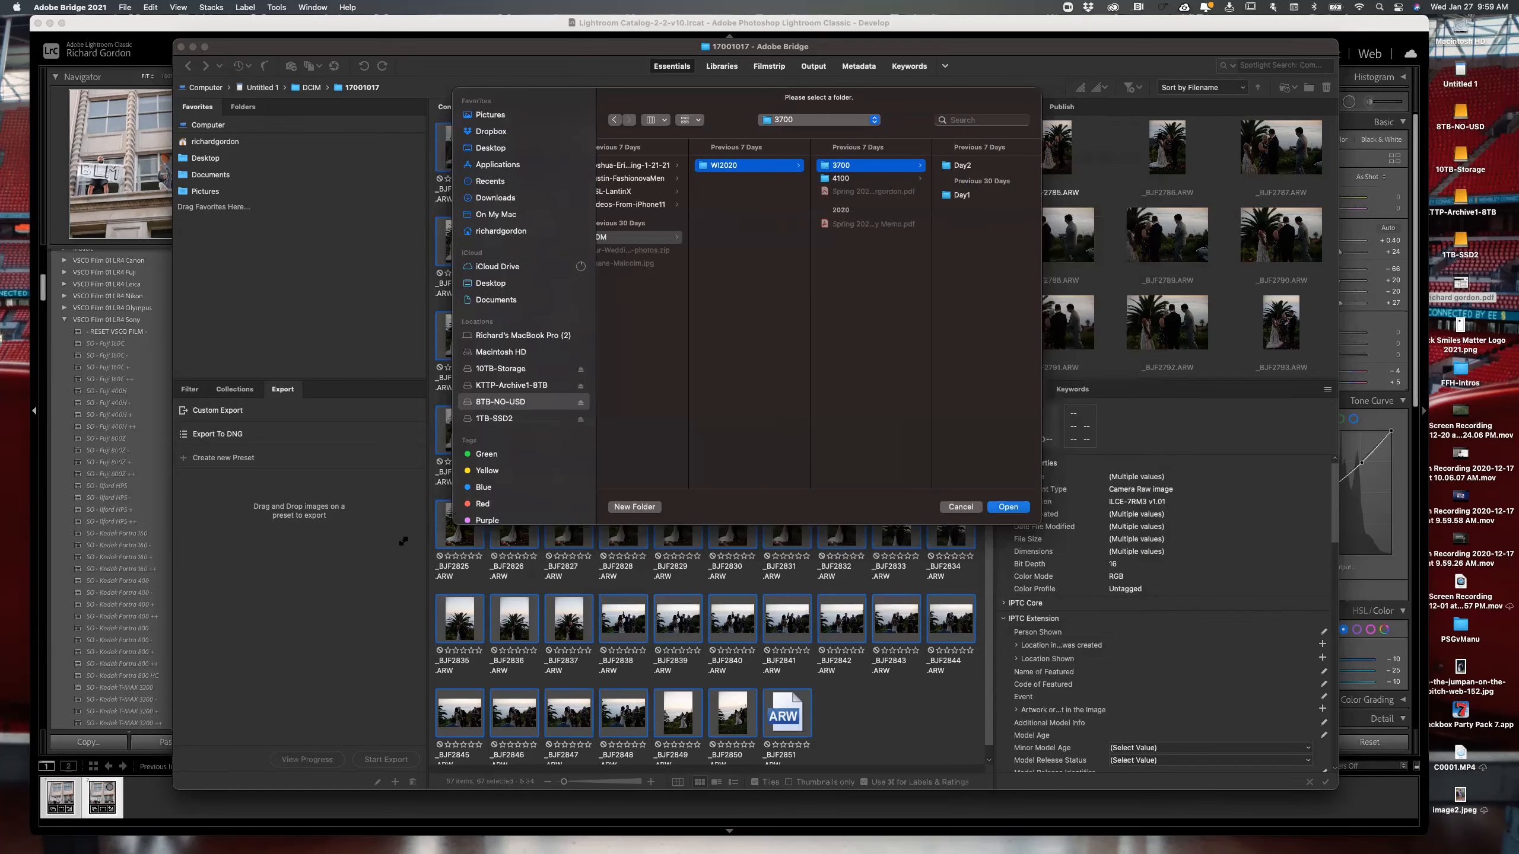
drag(404, 542, 350, 562)
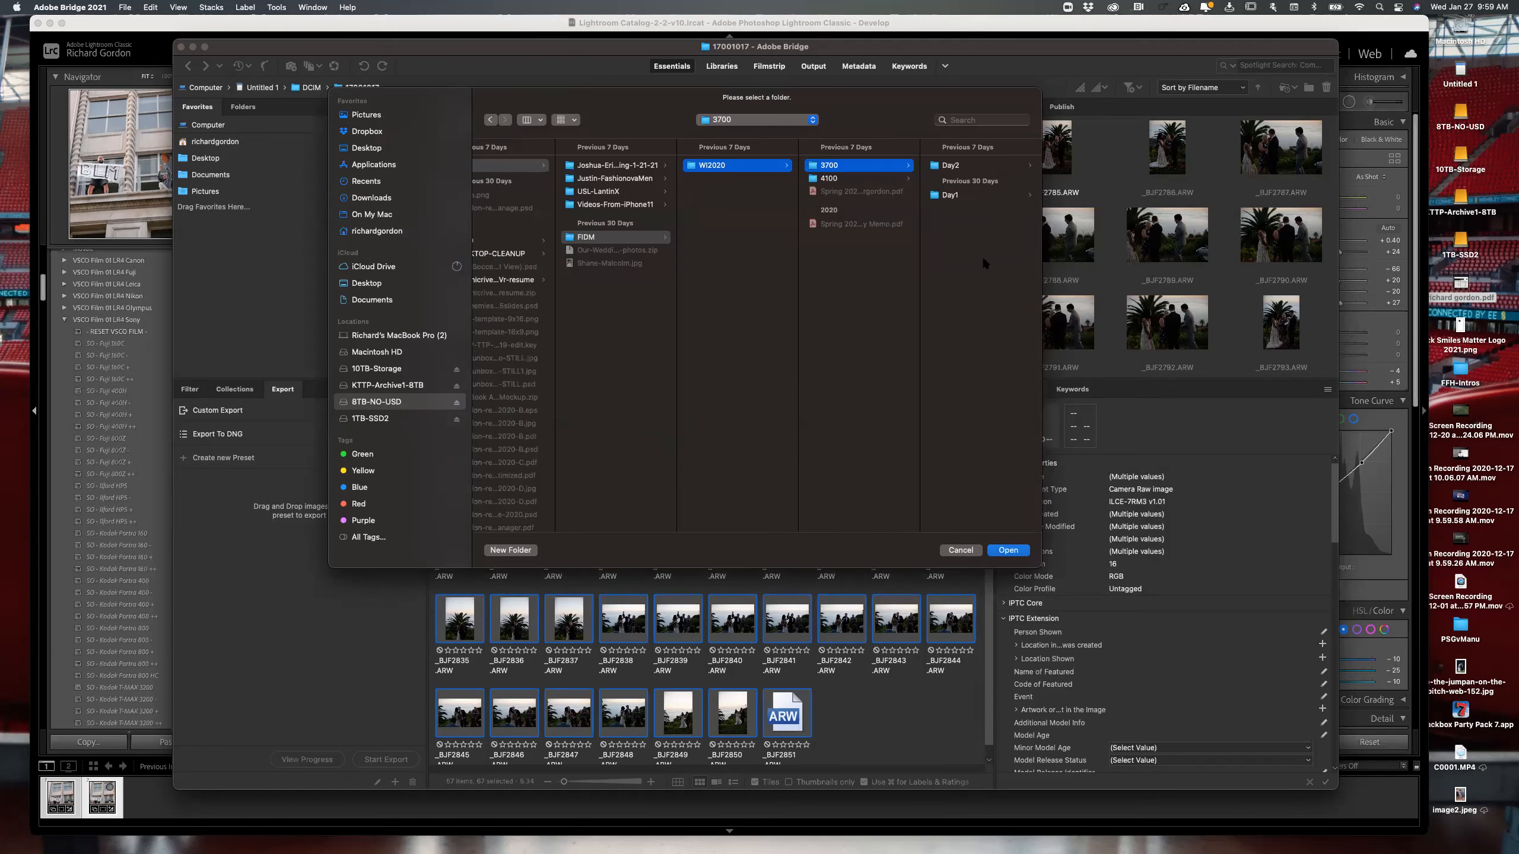
- Create a new folder named Lightroom-Demo inside 3700
click(524, 552)
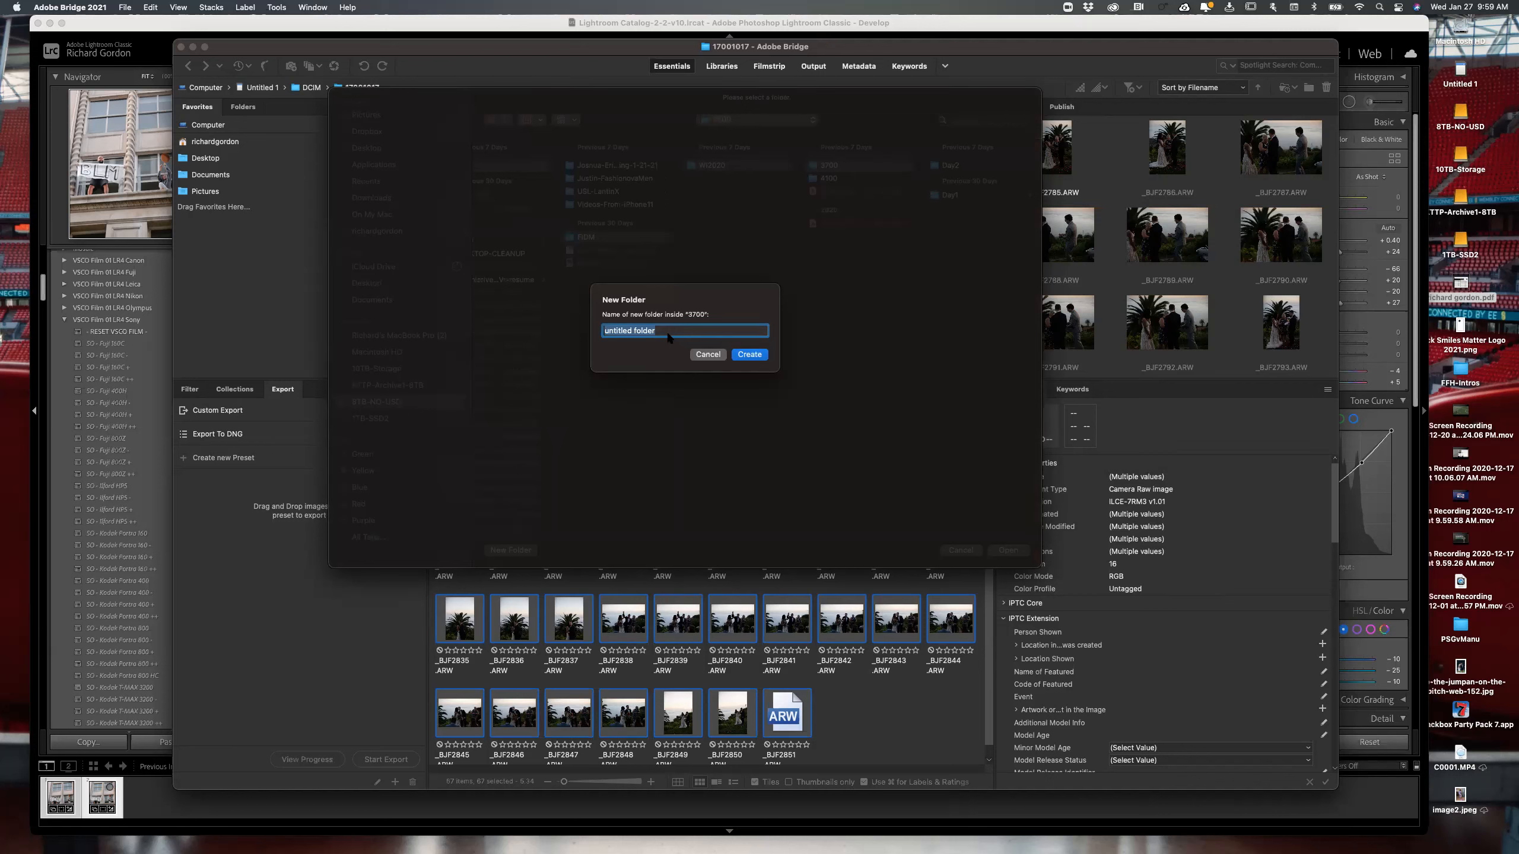
text(Lightroom-Demo)
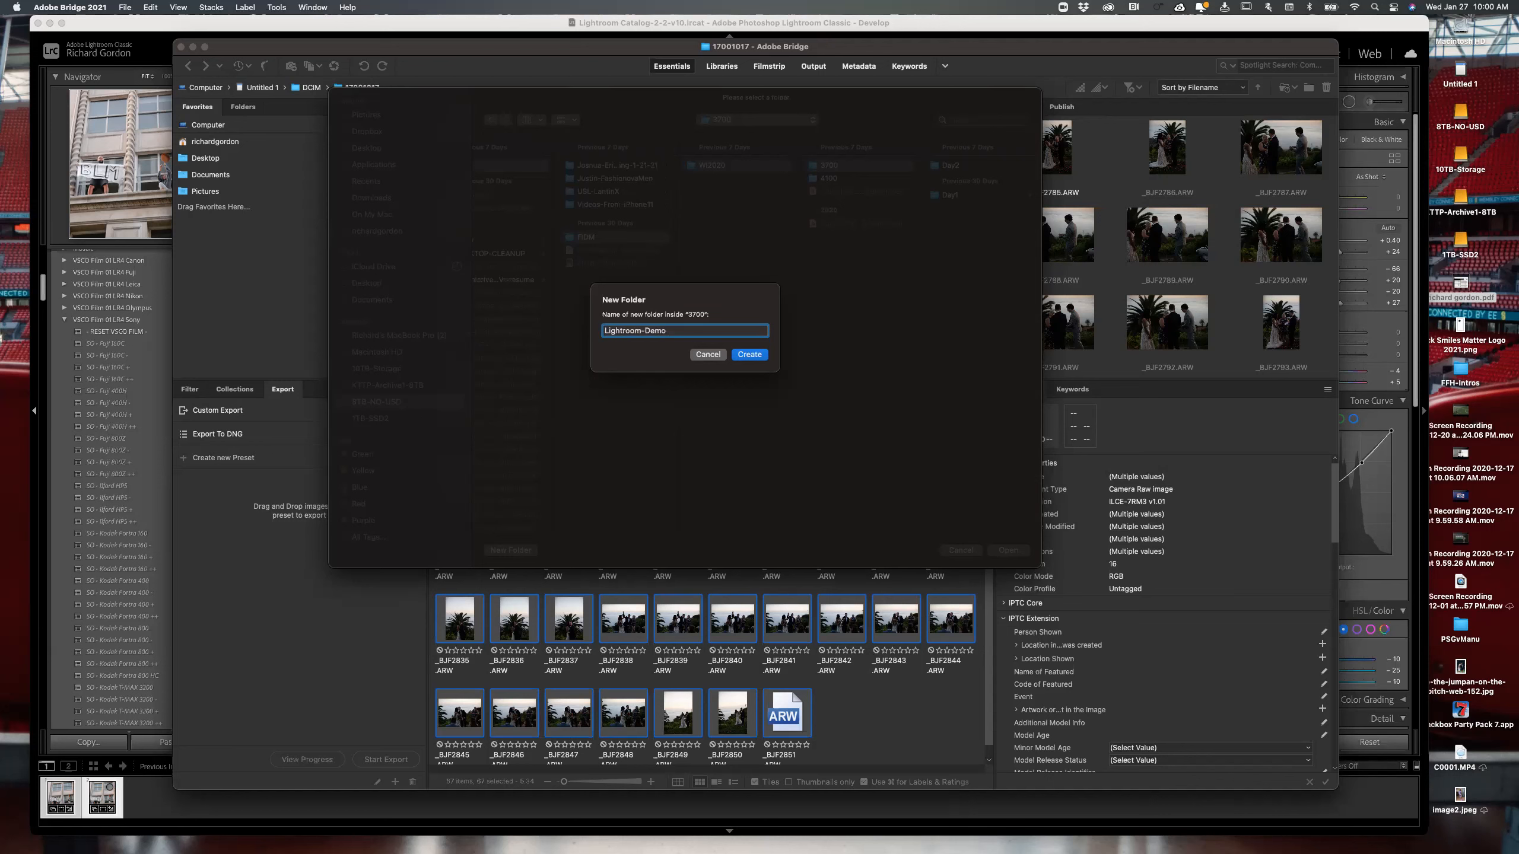
key(Return)
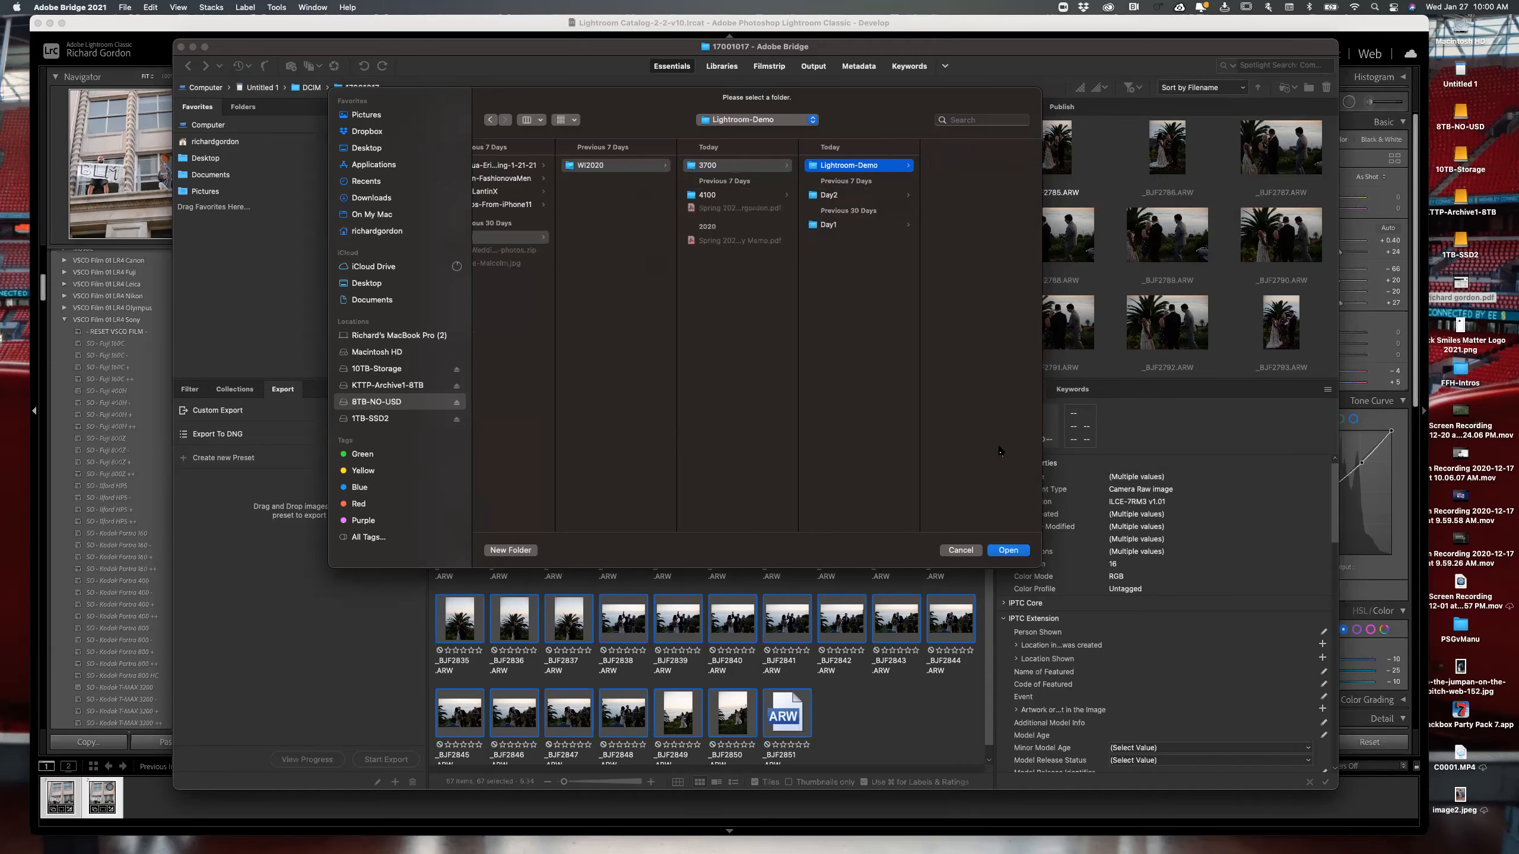
click(1004, 551)
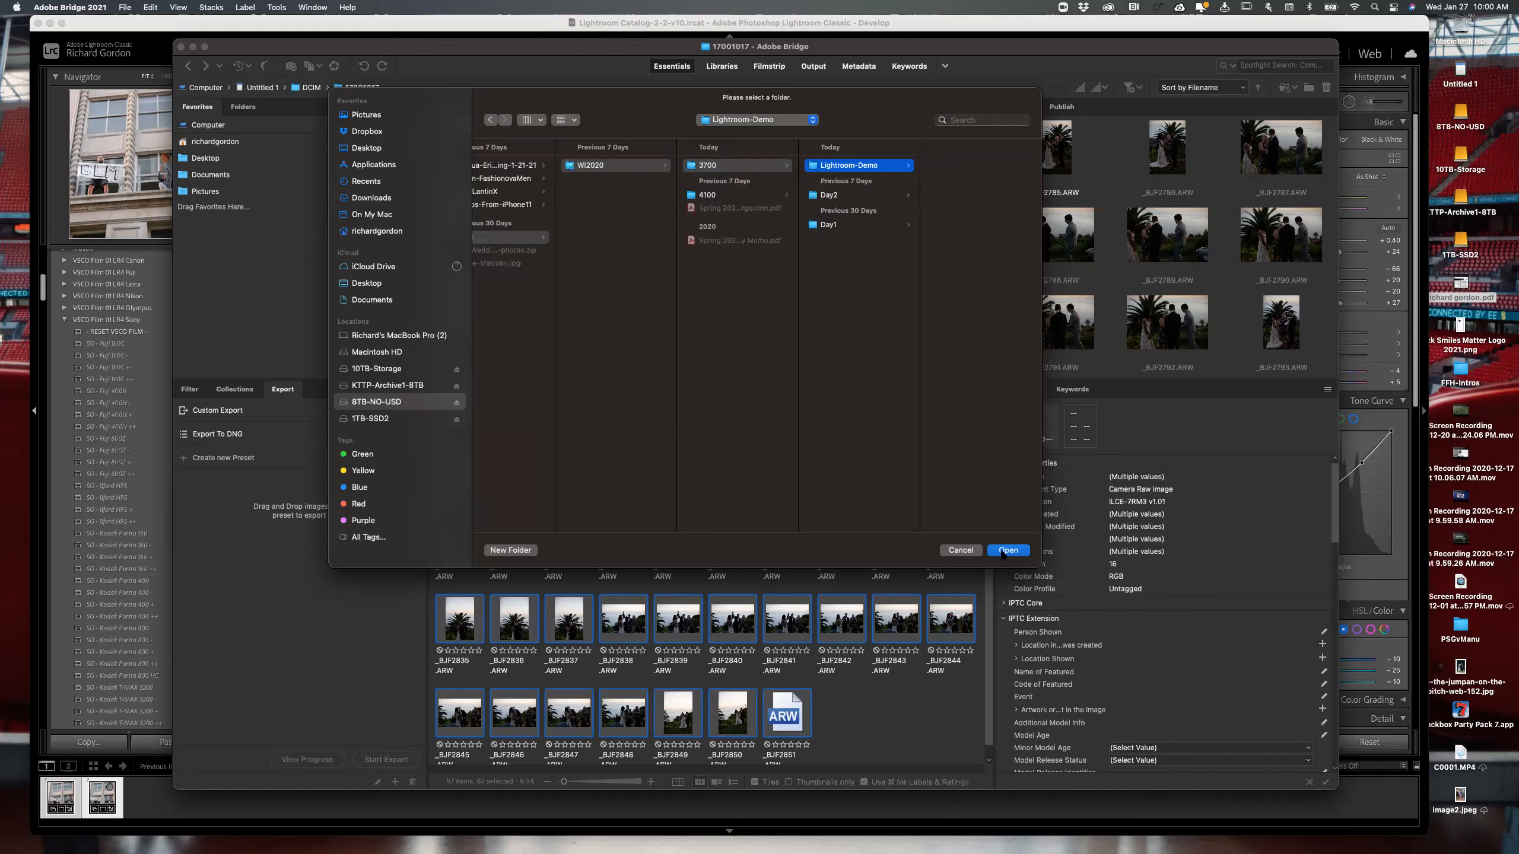
- Create a RAW folder inside Lightroom-Demo and copy the photos into it
click(509, 551)
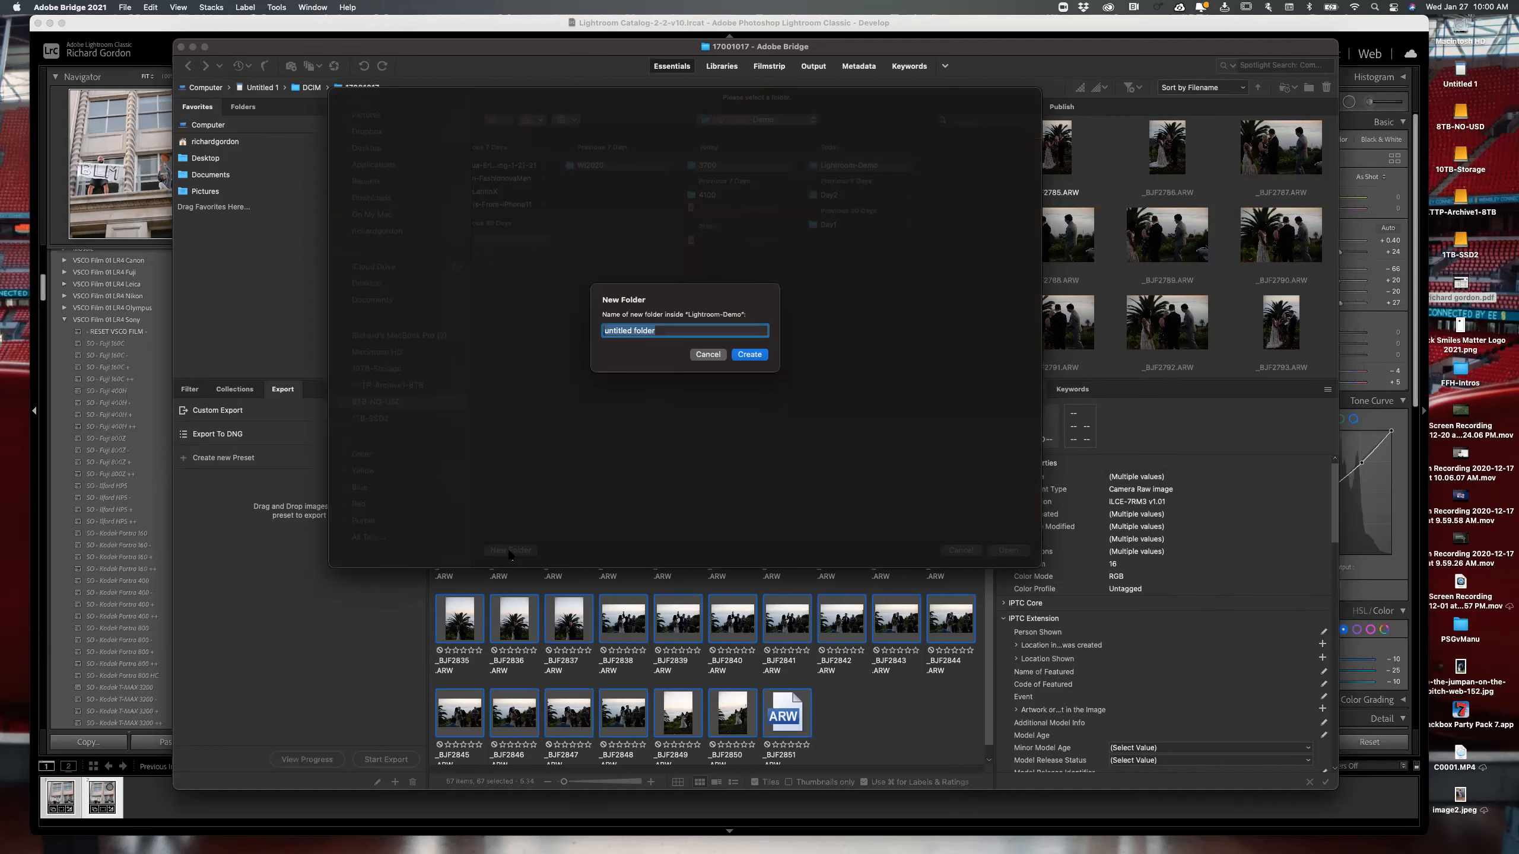
text(RAW)
key(Return)
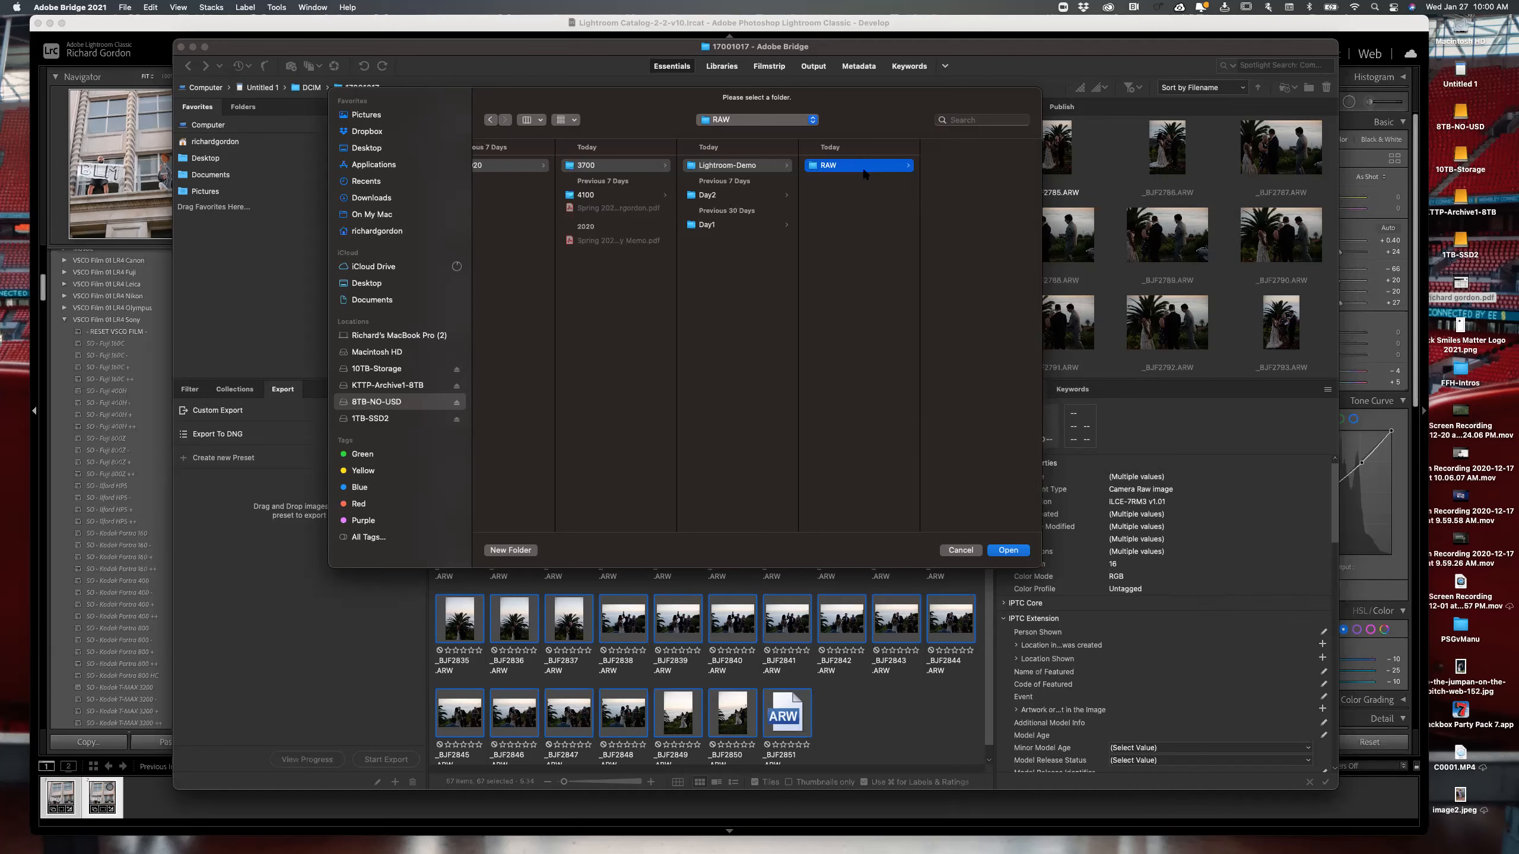
drag(1042, 566, 1148, 667)
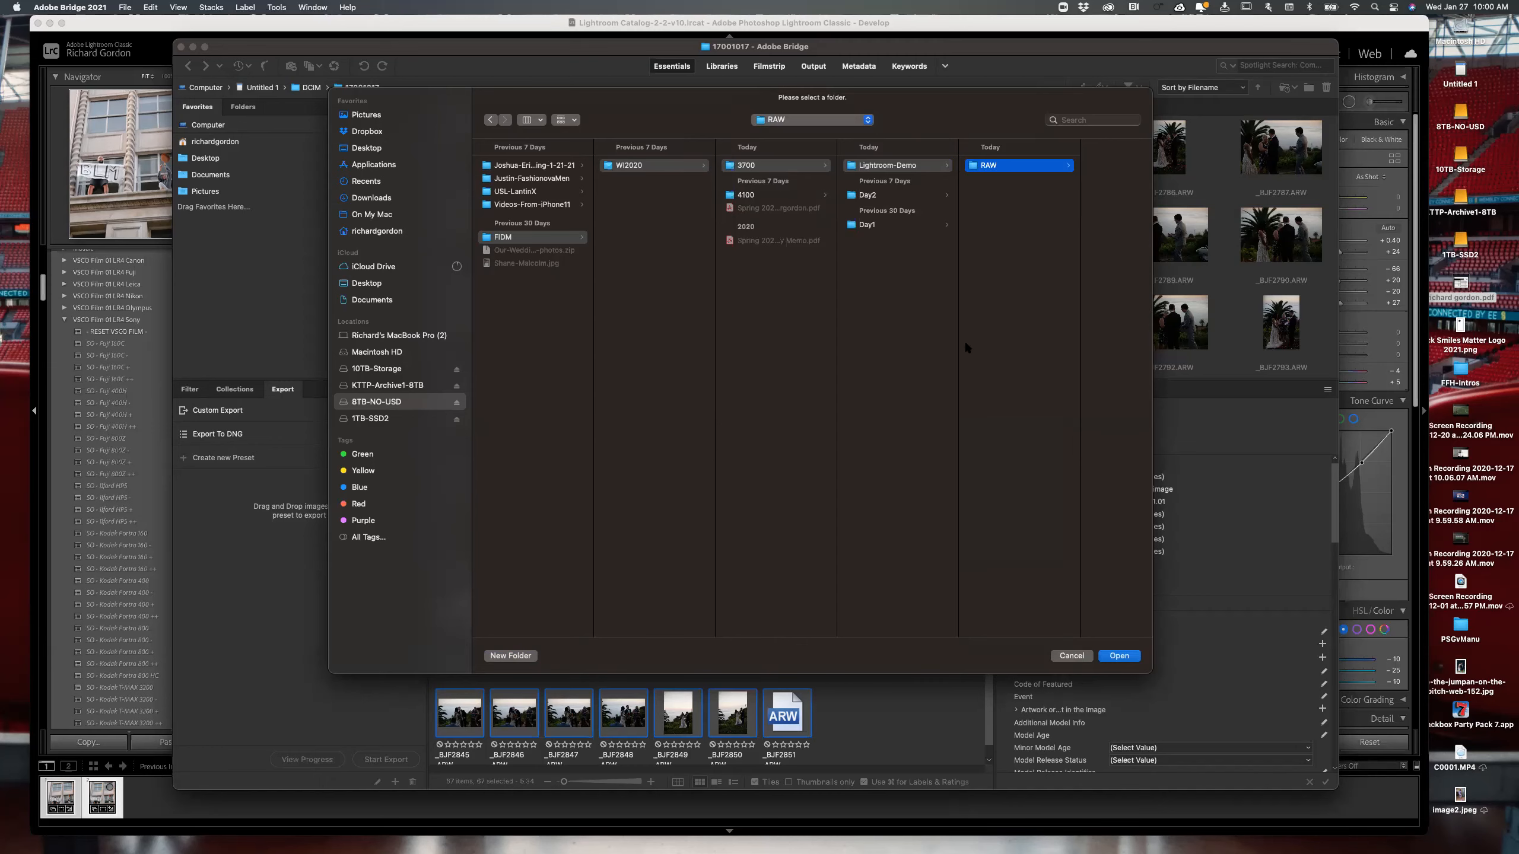
click(1116, 657)
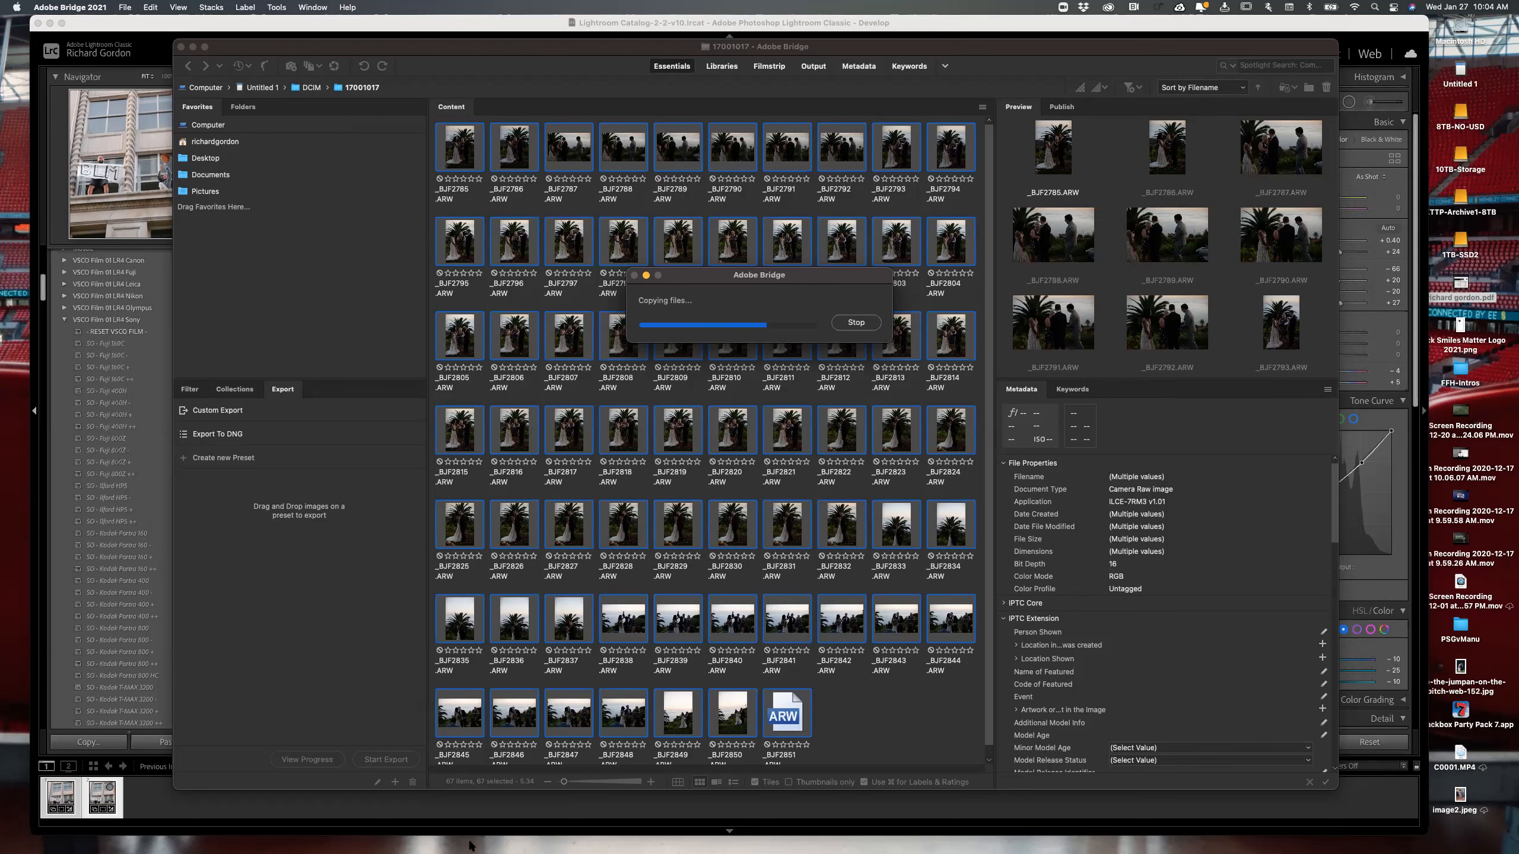
- Let the wedding ARW copy run, glance at Finder, then bring Bridge back to the front
mouse_move(419, 835)
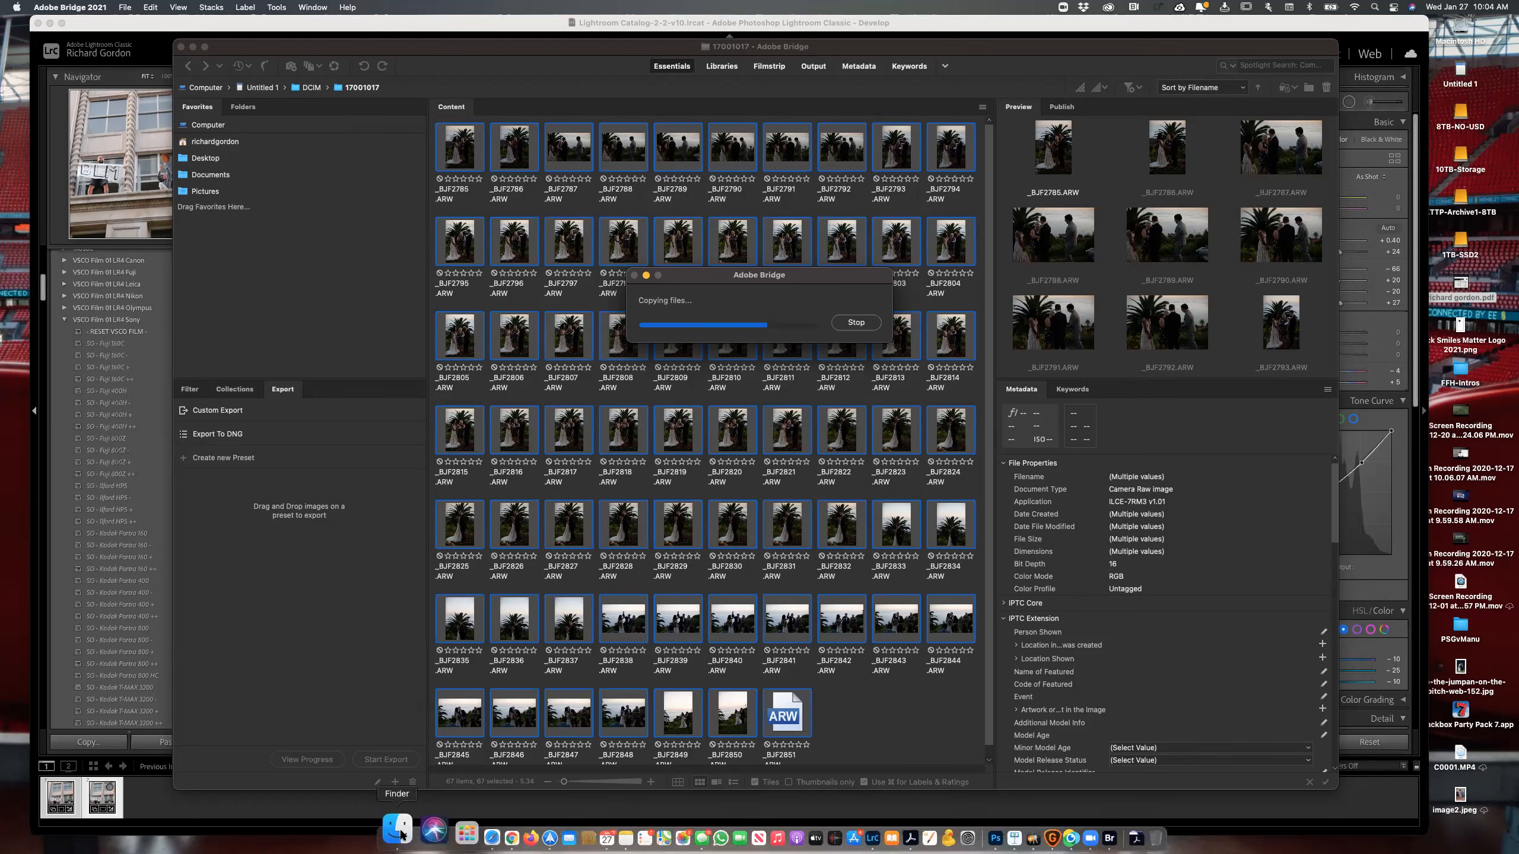
click(399, 832)
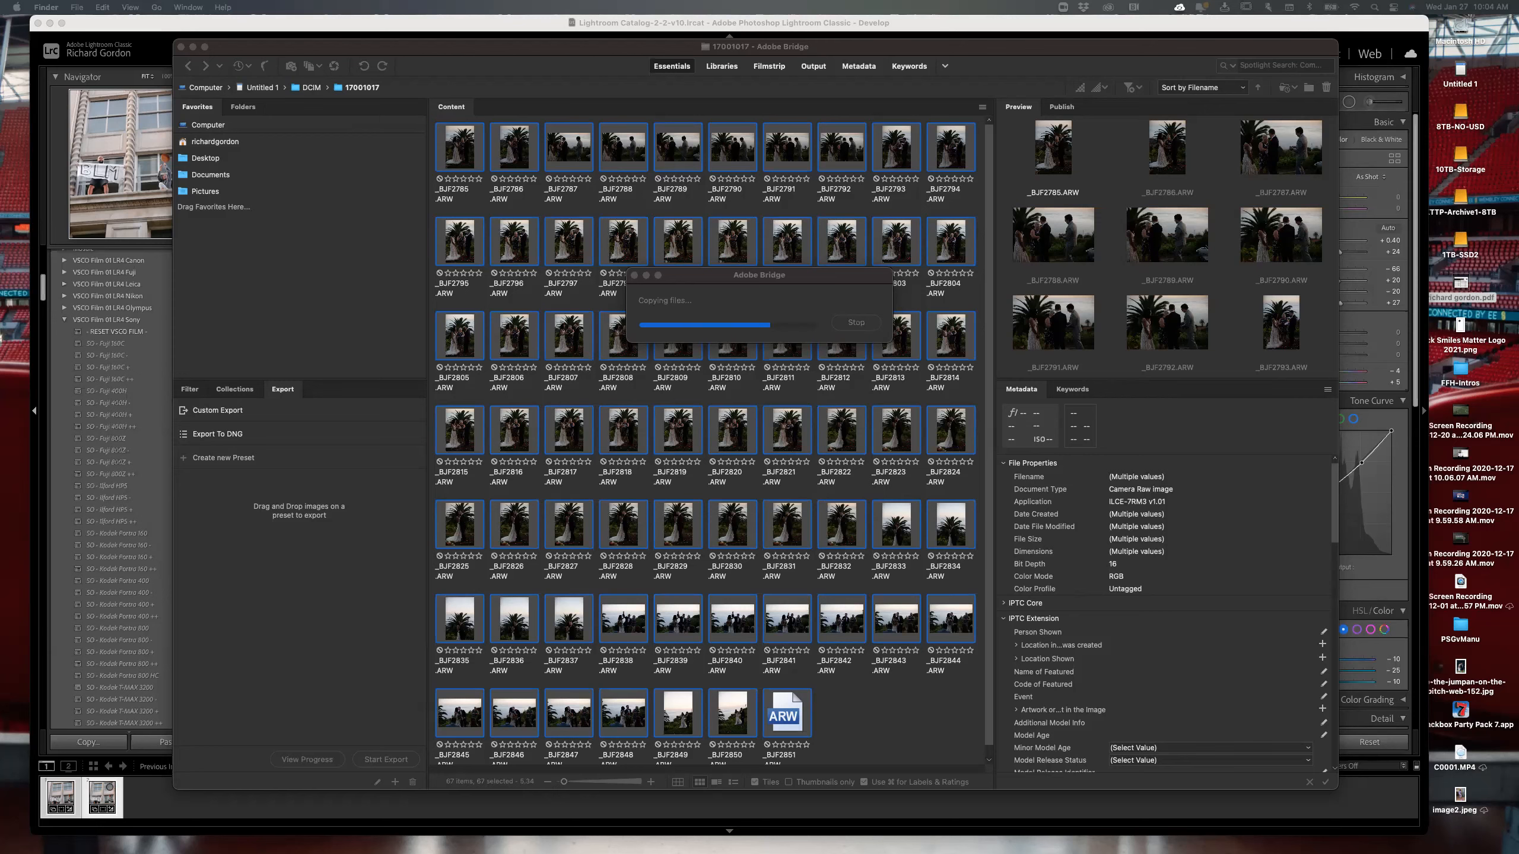
click(861, 324)
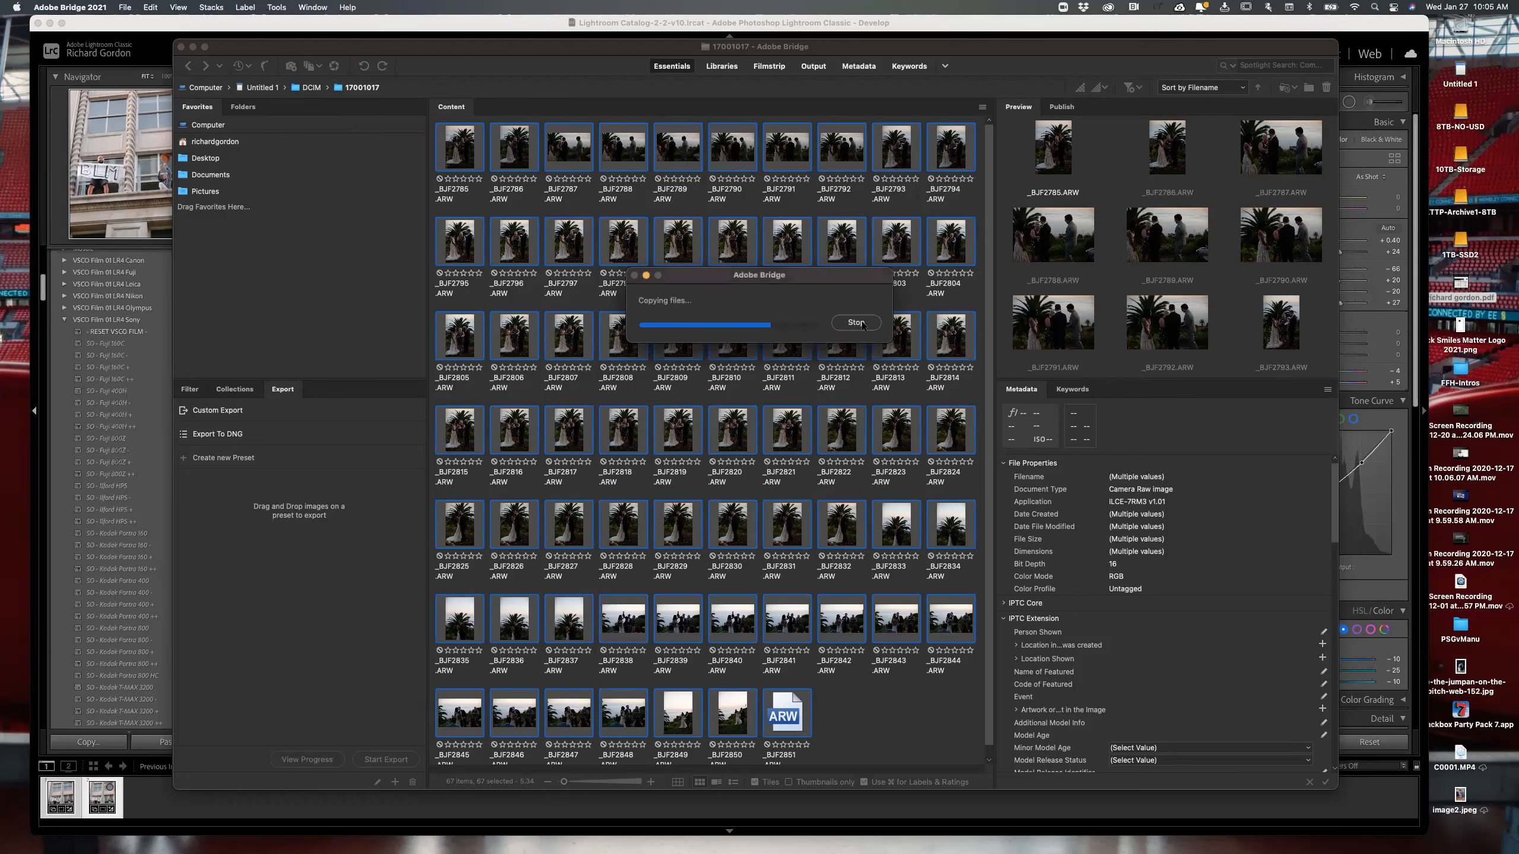
- Stop the copy, browse 8TB-NO-USD > 2021 > FIDM > WI2020 > 3700, and select Lightroom-Demo
click(856, 323)
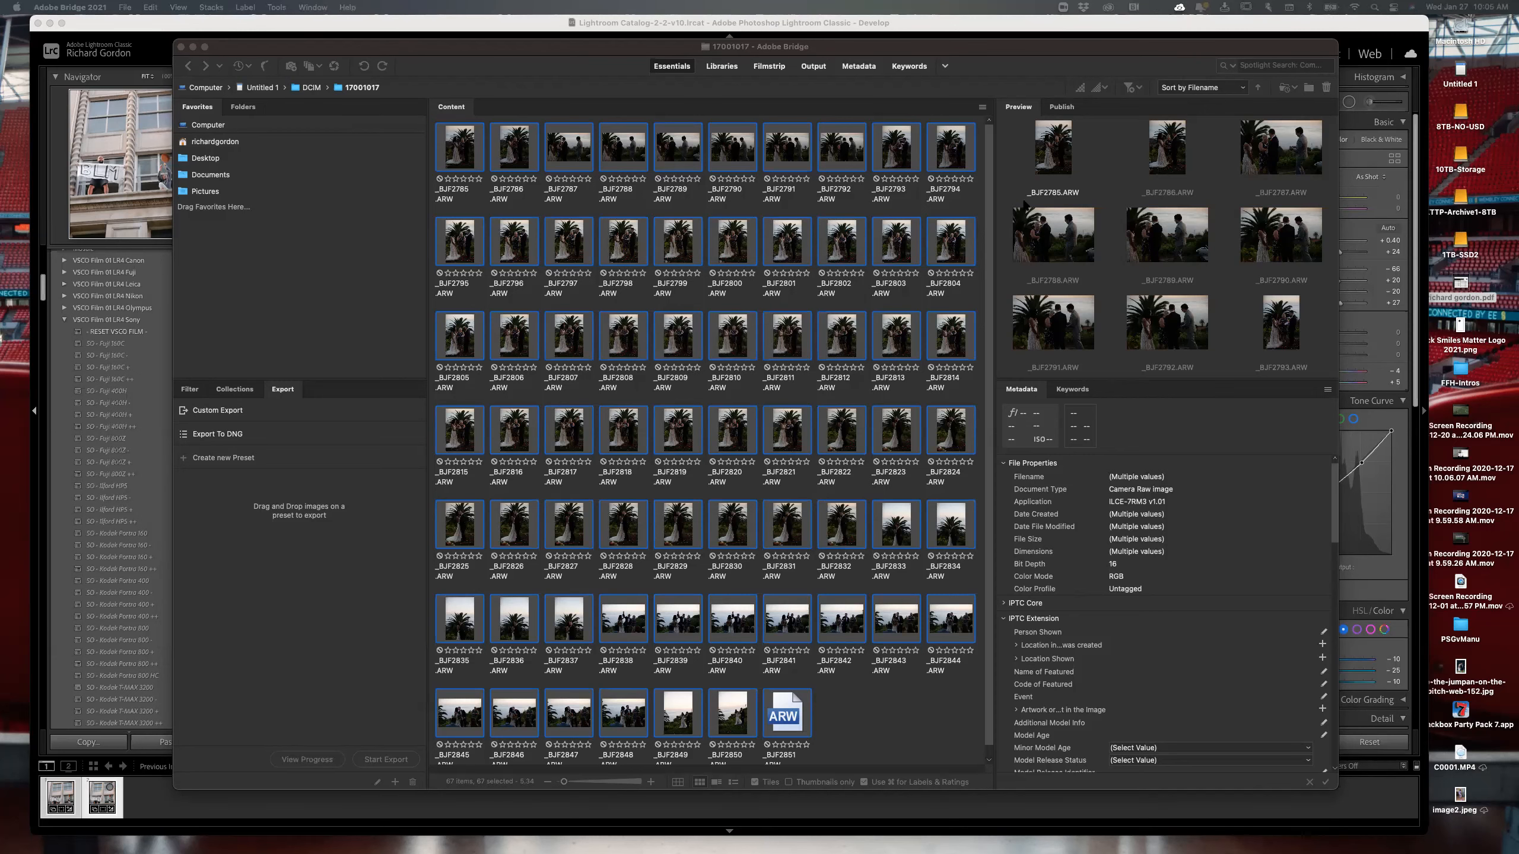
click(226, 126)
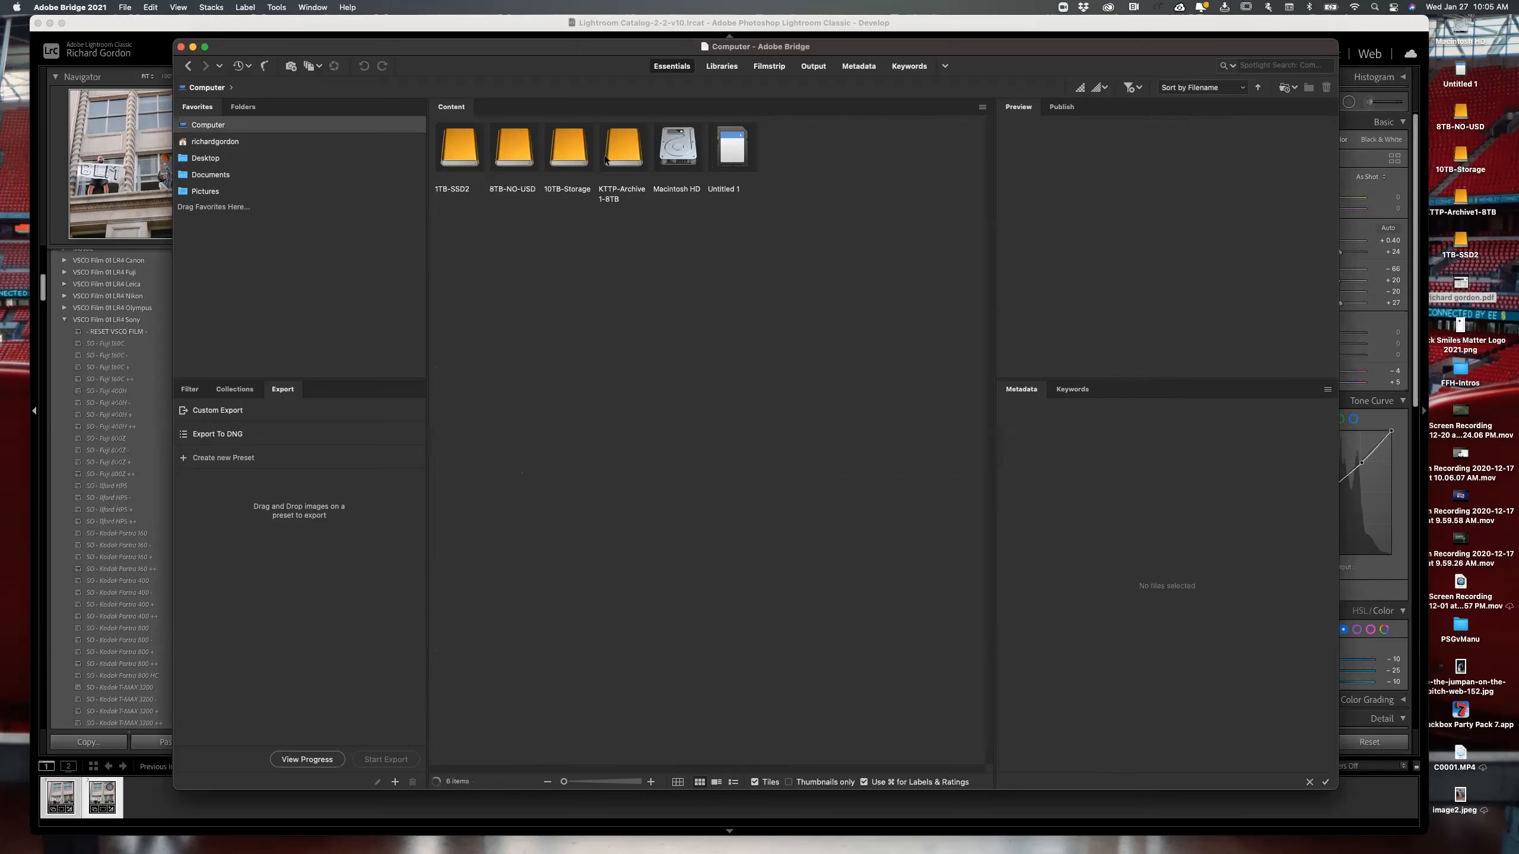
double_click(515, 154)
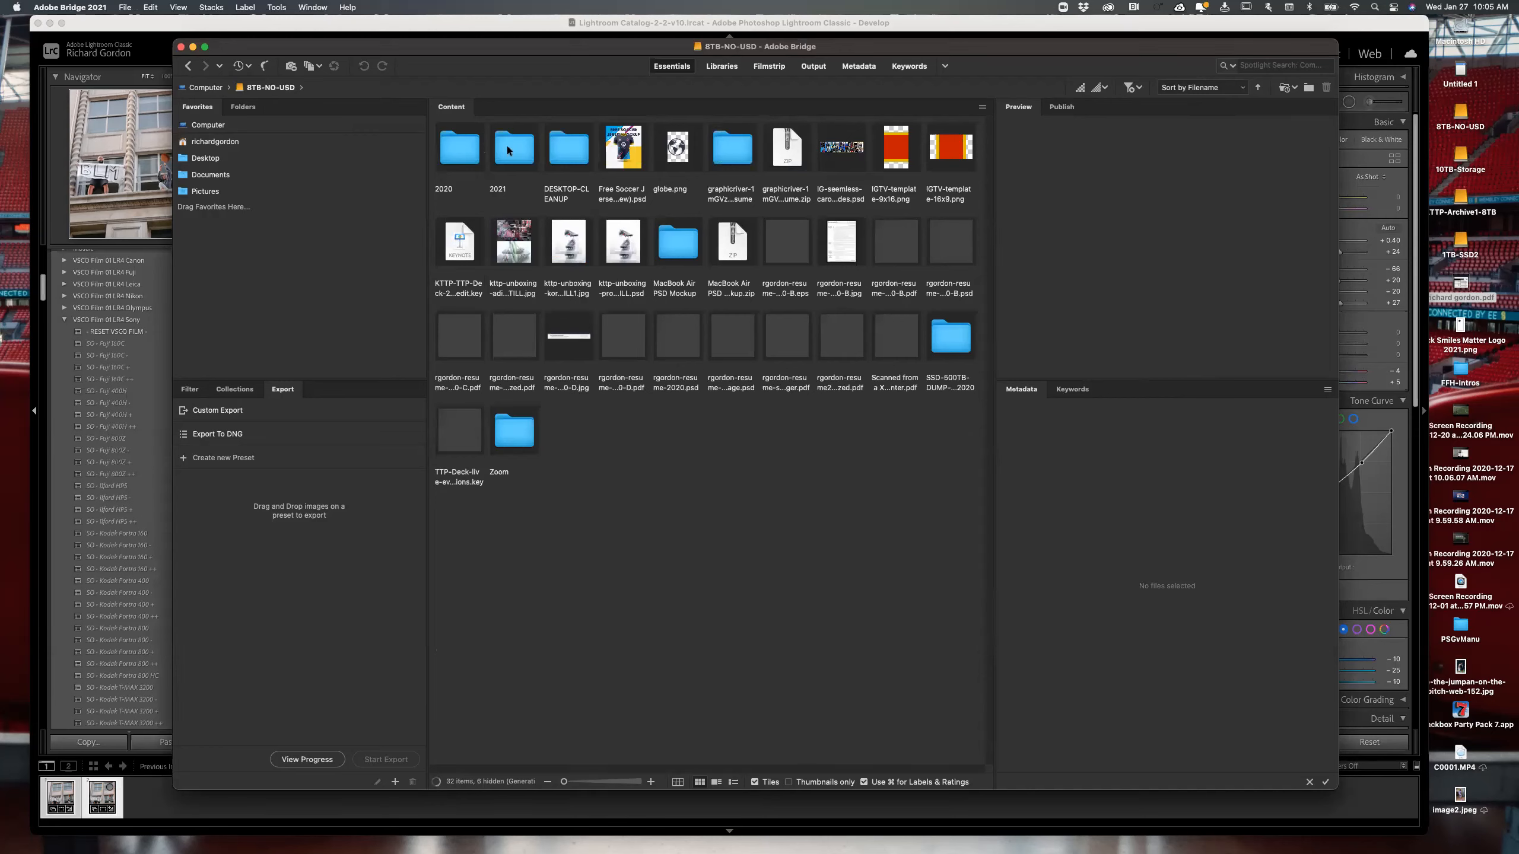
double_click(506, 147)
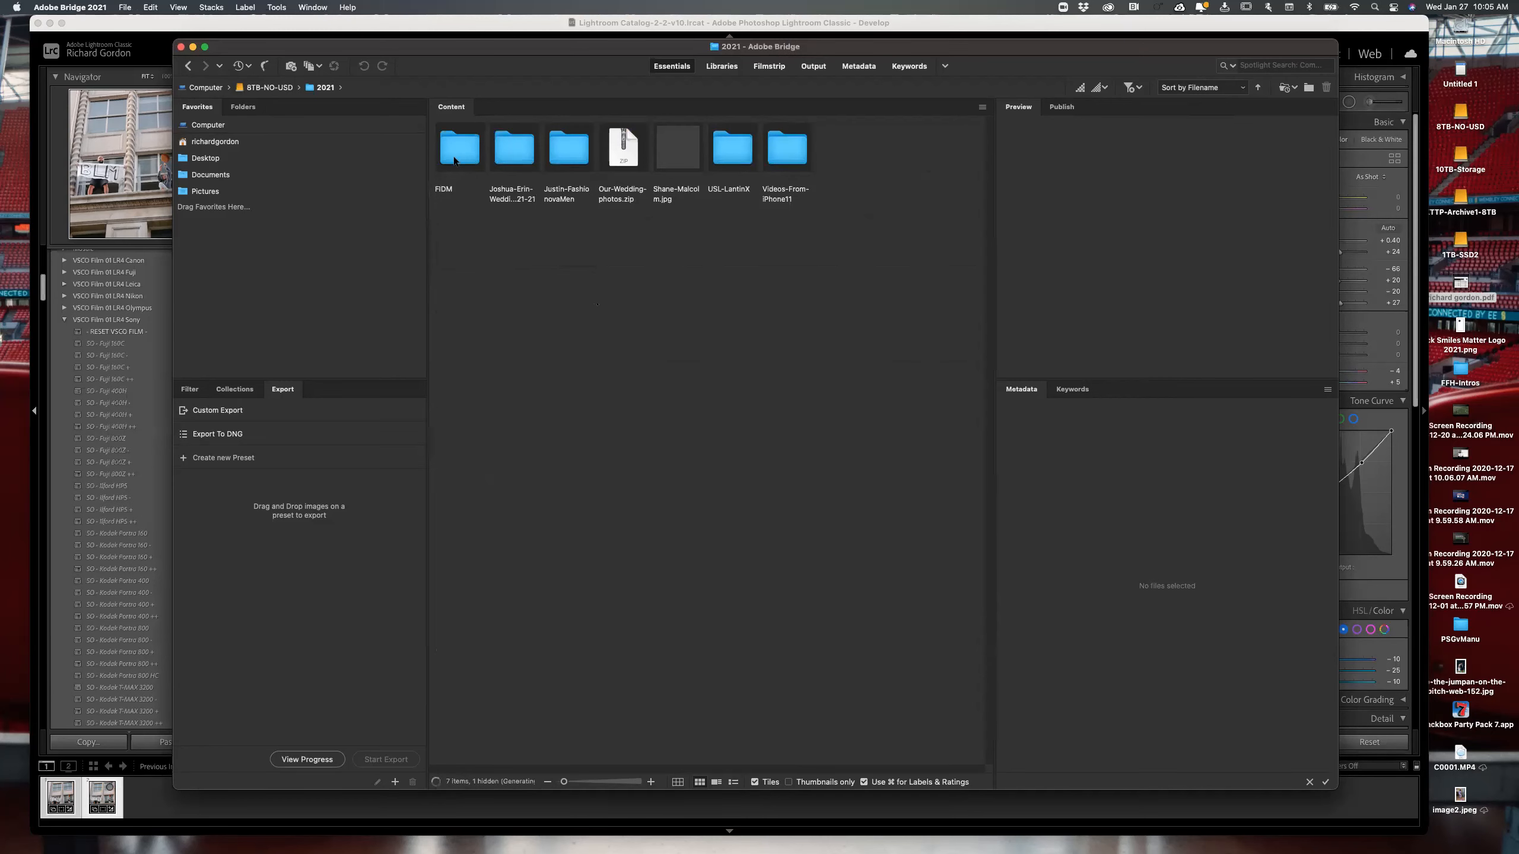
click(455, 161)
double_click(461, 153)
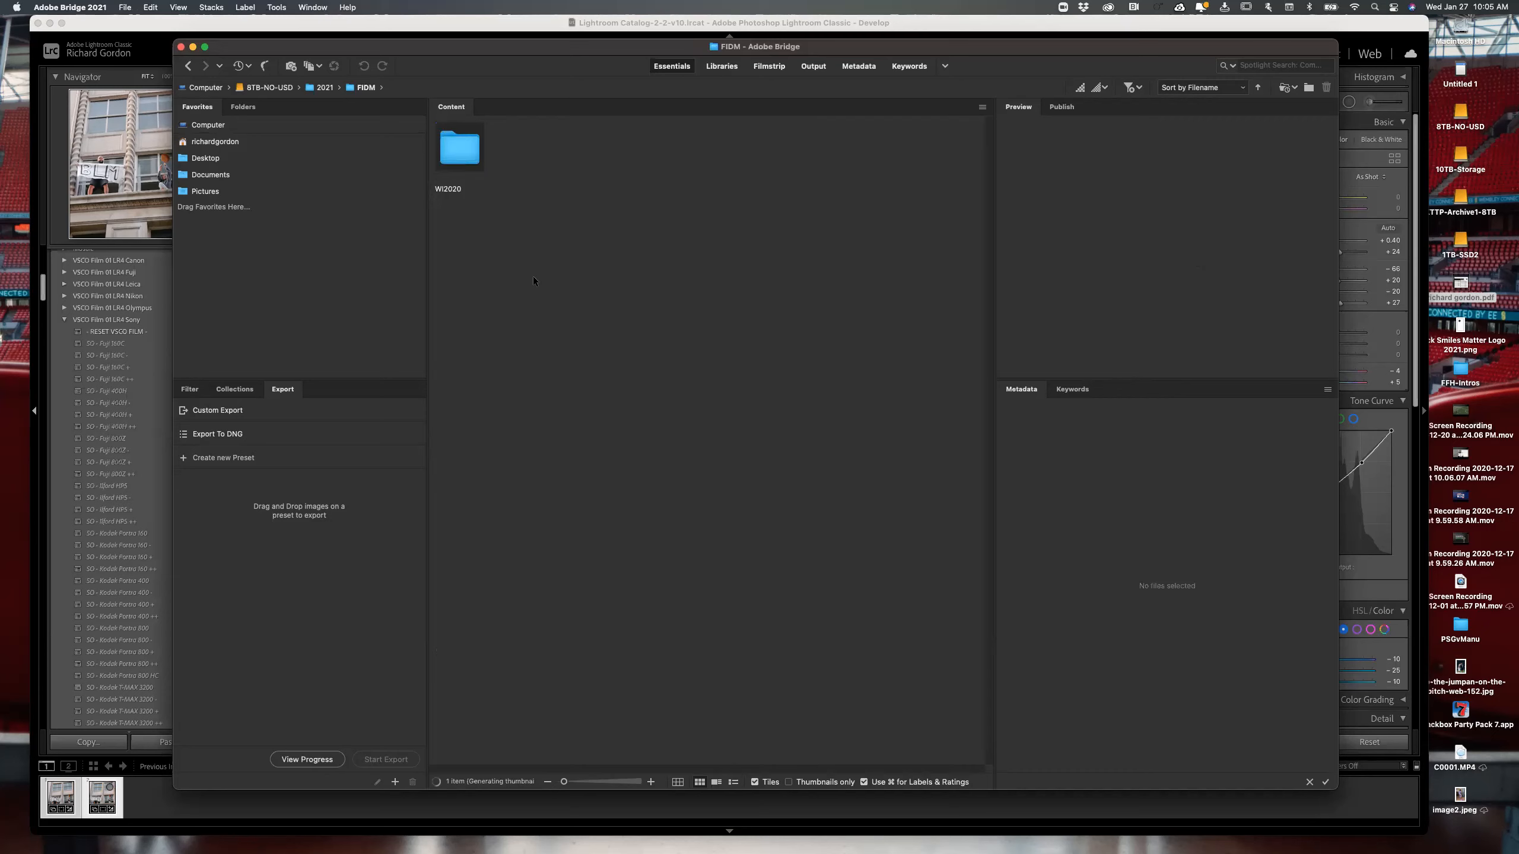
double_click(467, 155)
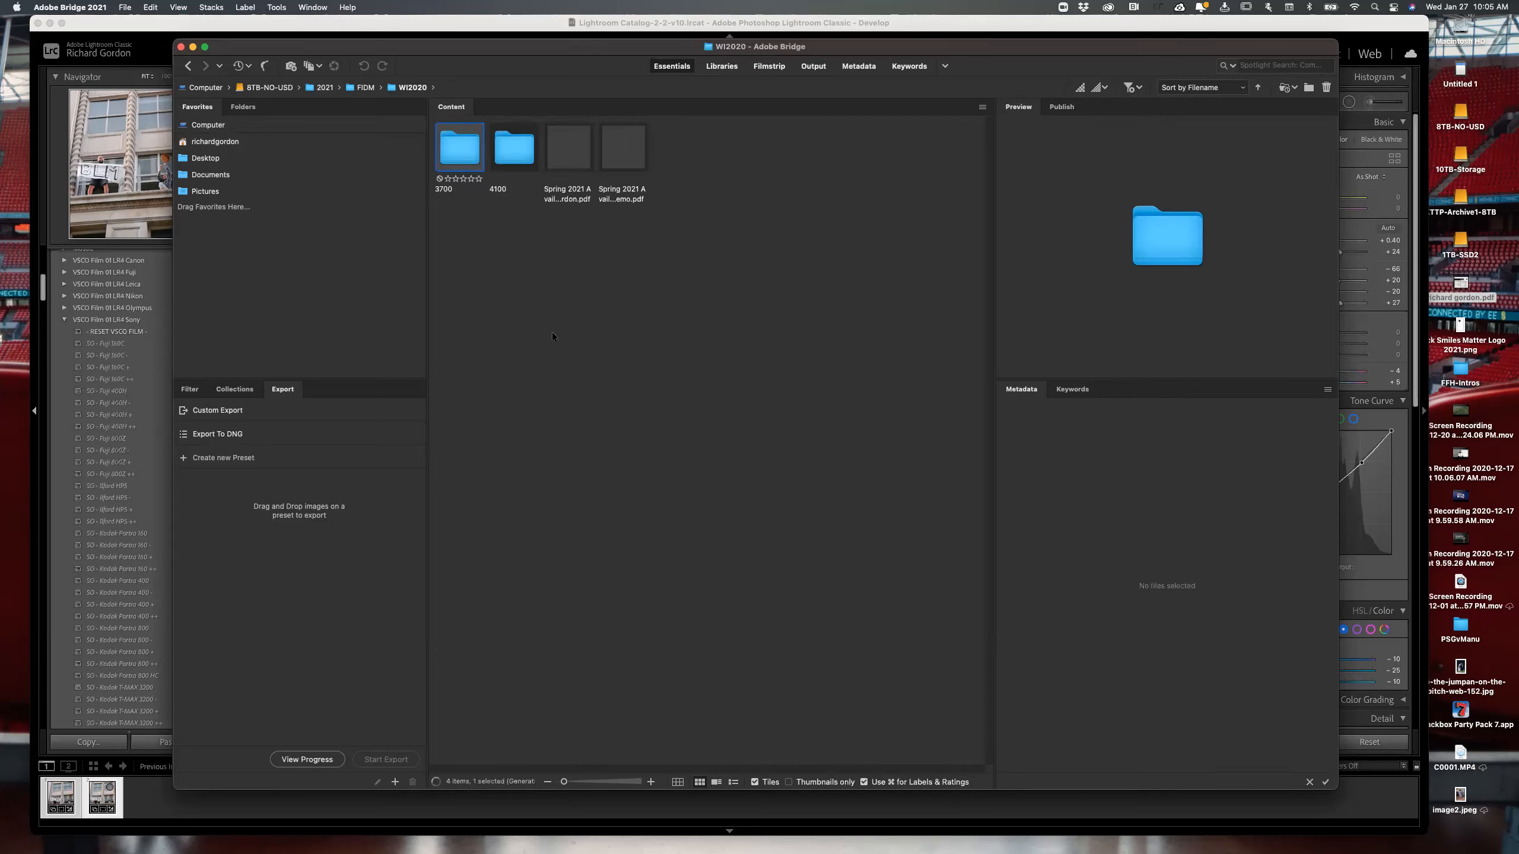
click(562, 152)
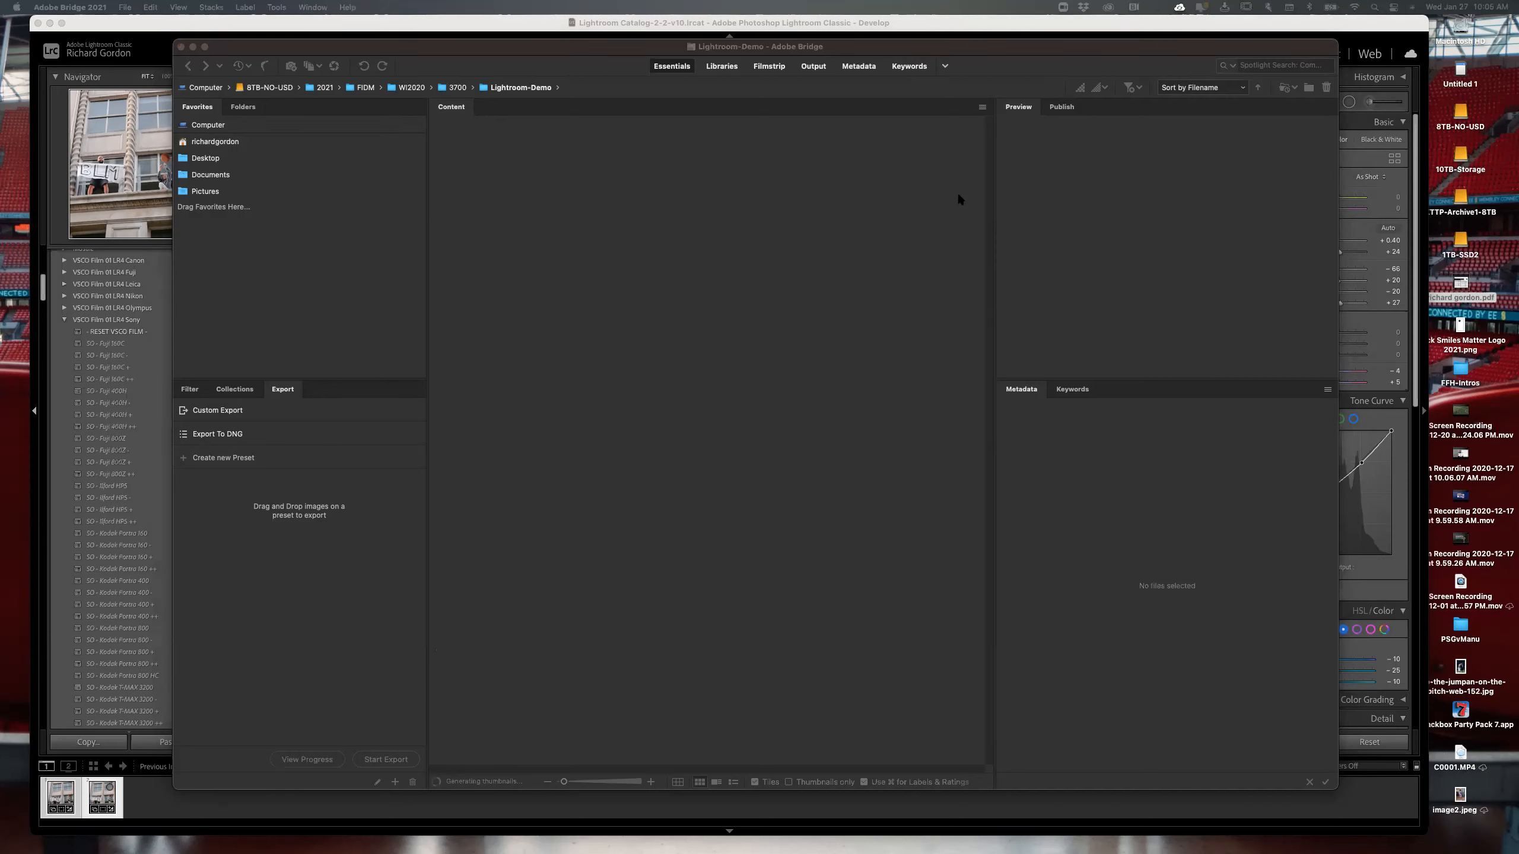
- Reload the folder path, then reopen Lightroom-Demo from 3700 so RAW is listed
click(503, 88)
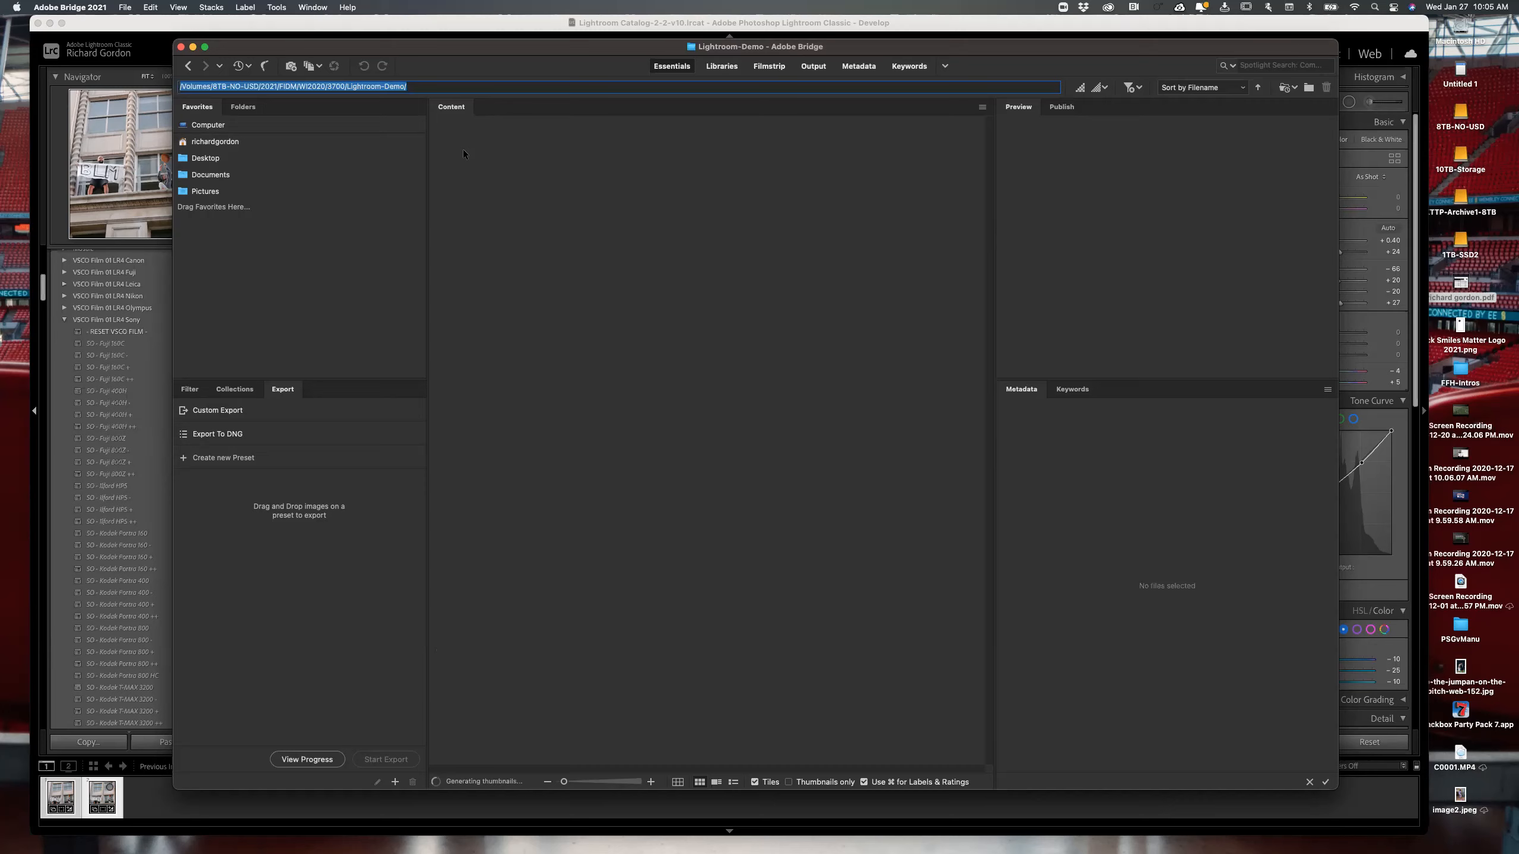
key(Return)
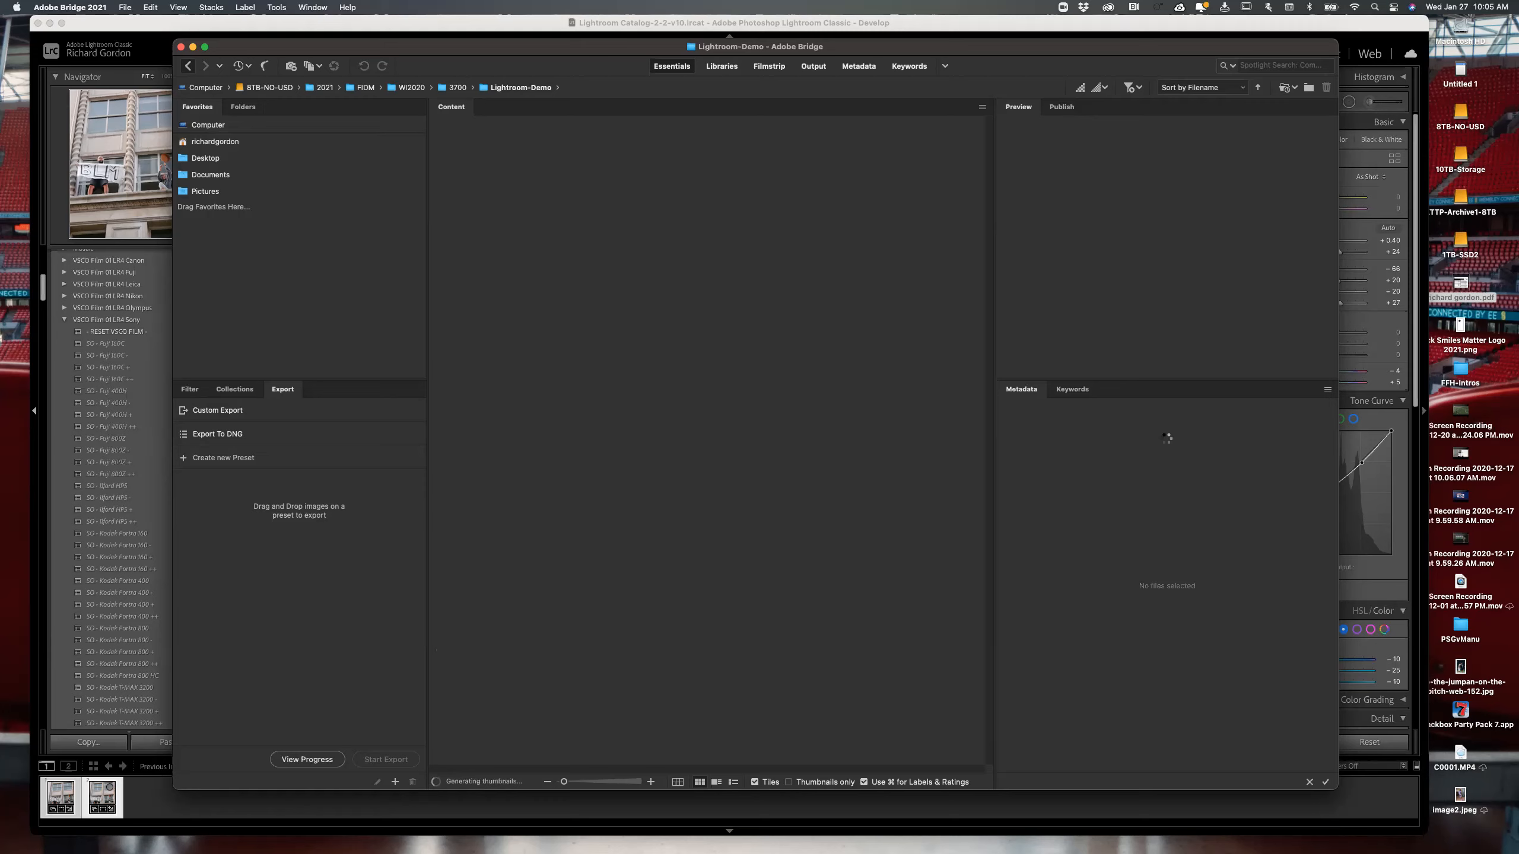
click(188, 66)
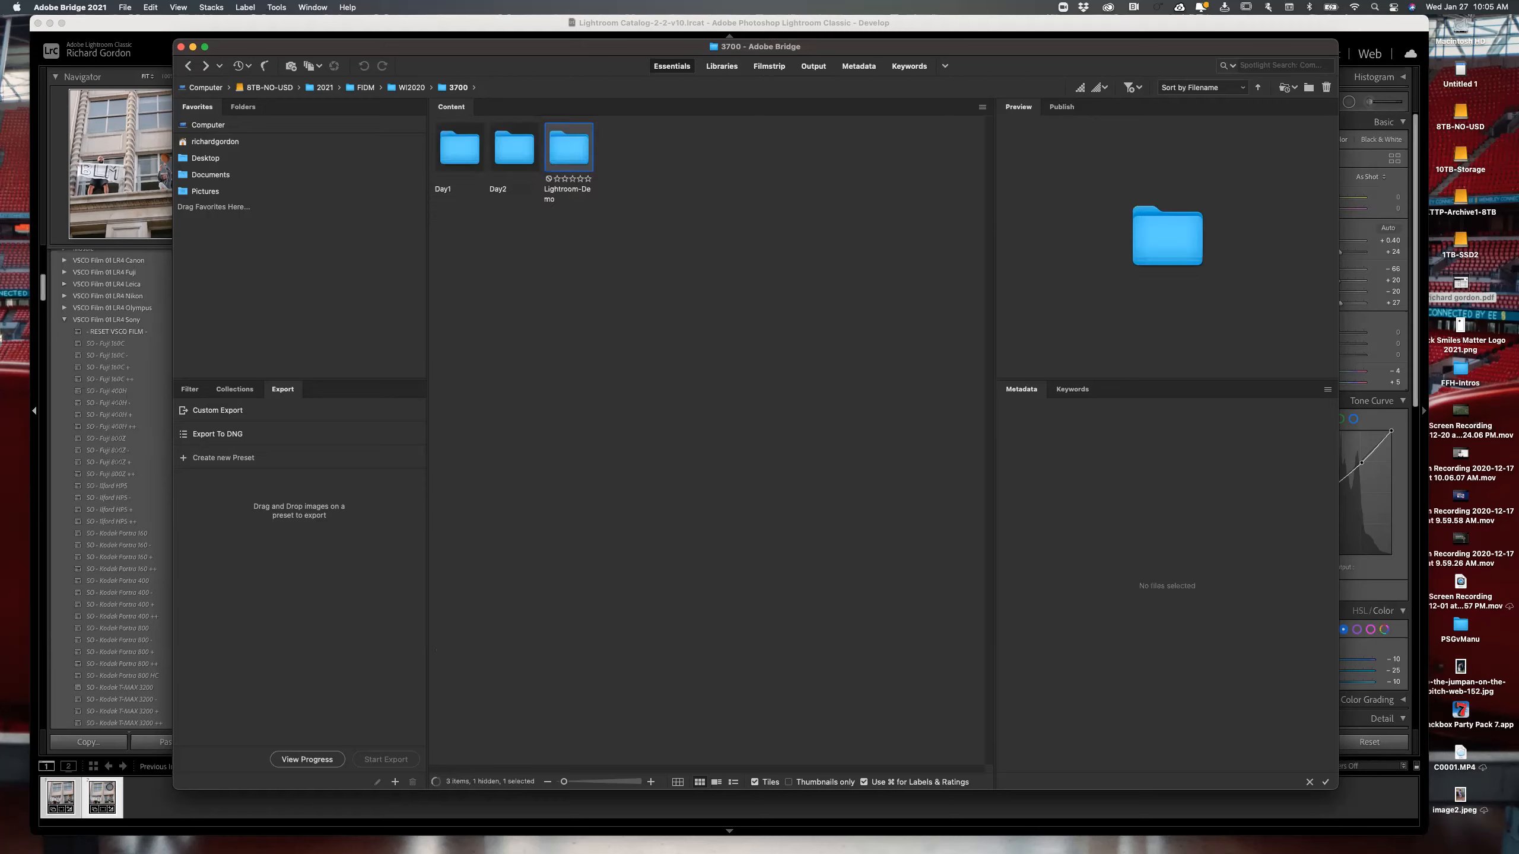
double_click(571, 144)
- Open the RAW folder showing the 49 copied ARW photos, then minimize Bridge to reveal Lightroom Classic
double_click(453, 146)
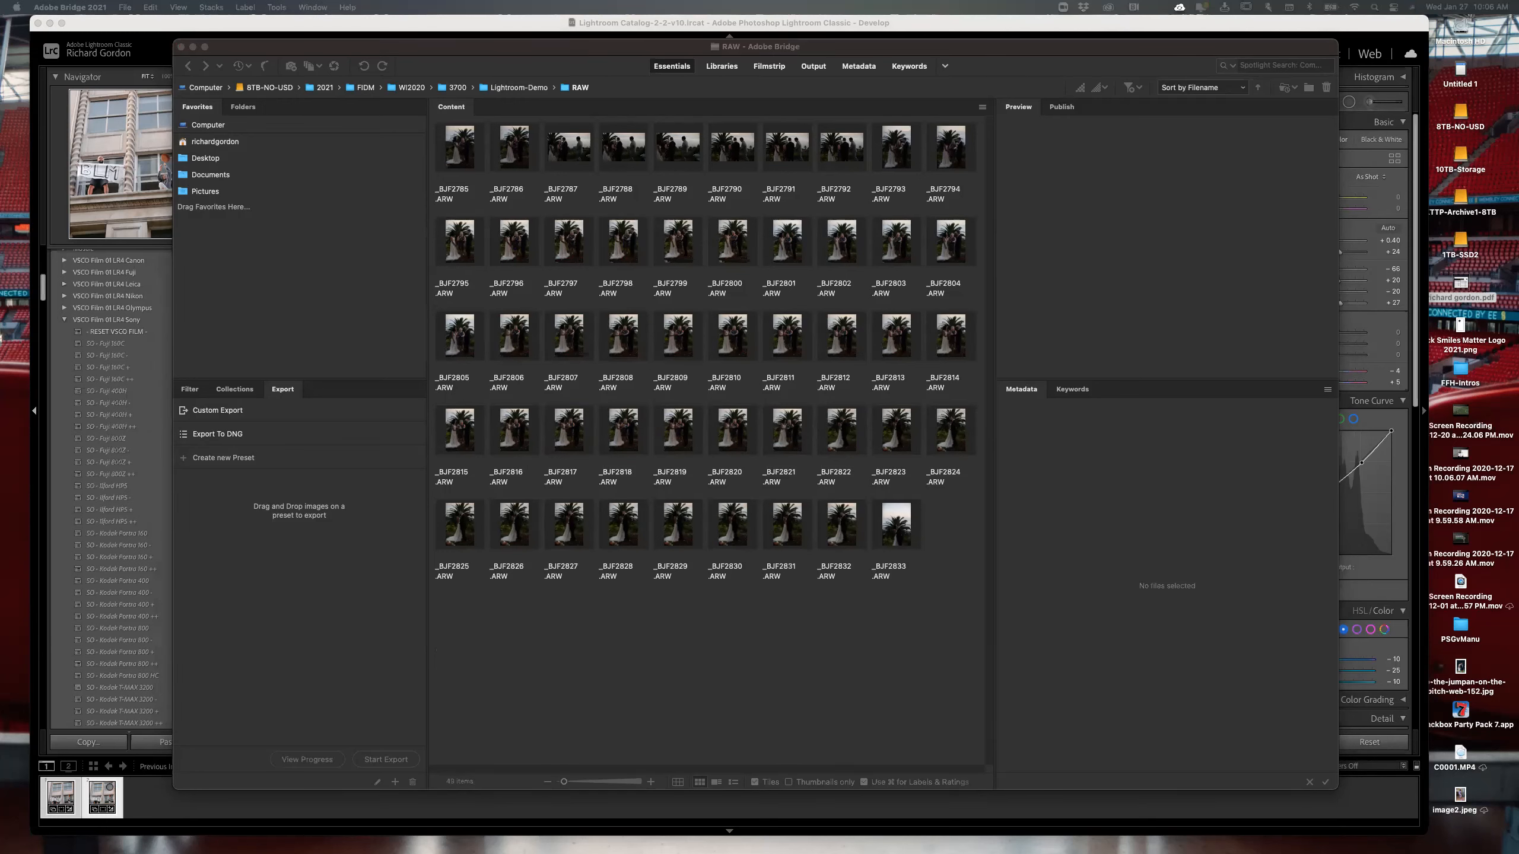
click(919, 233)
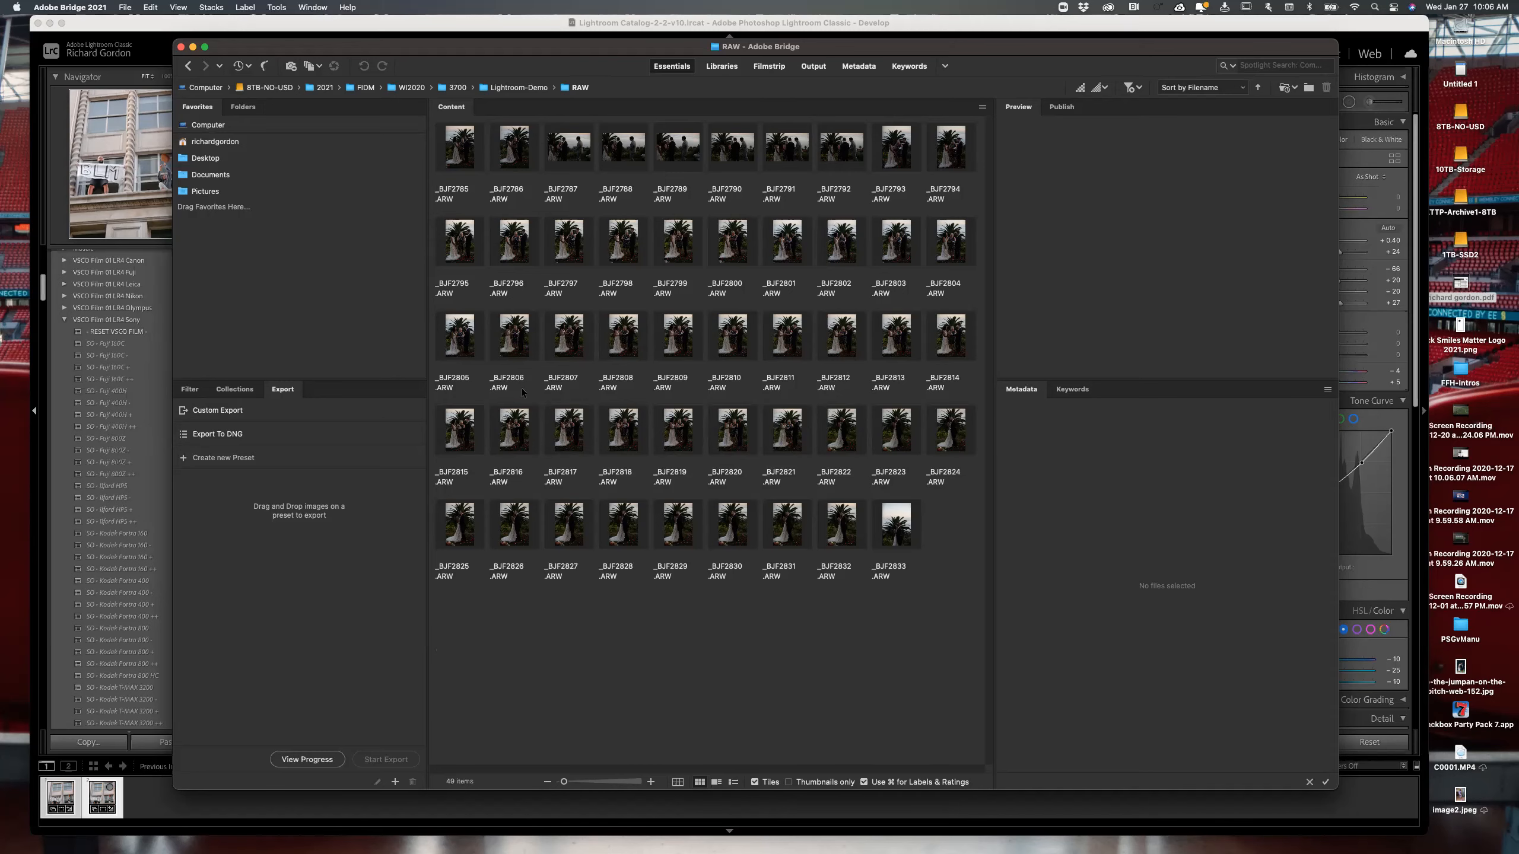
click(192, 47)
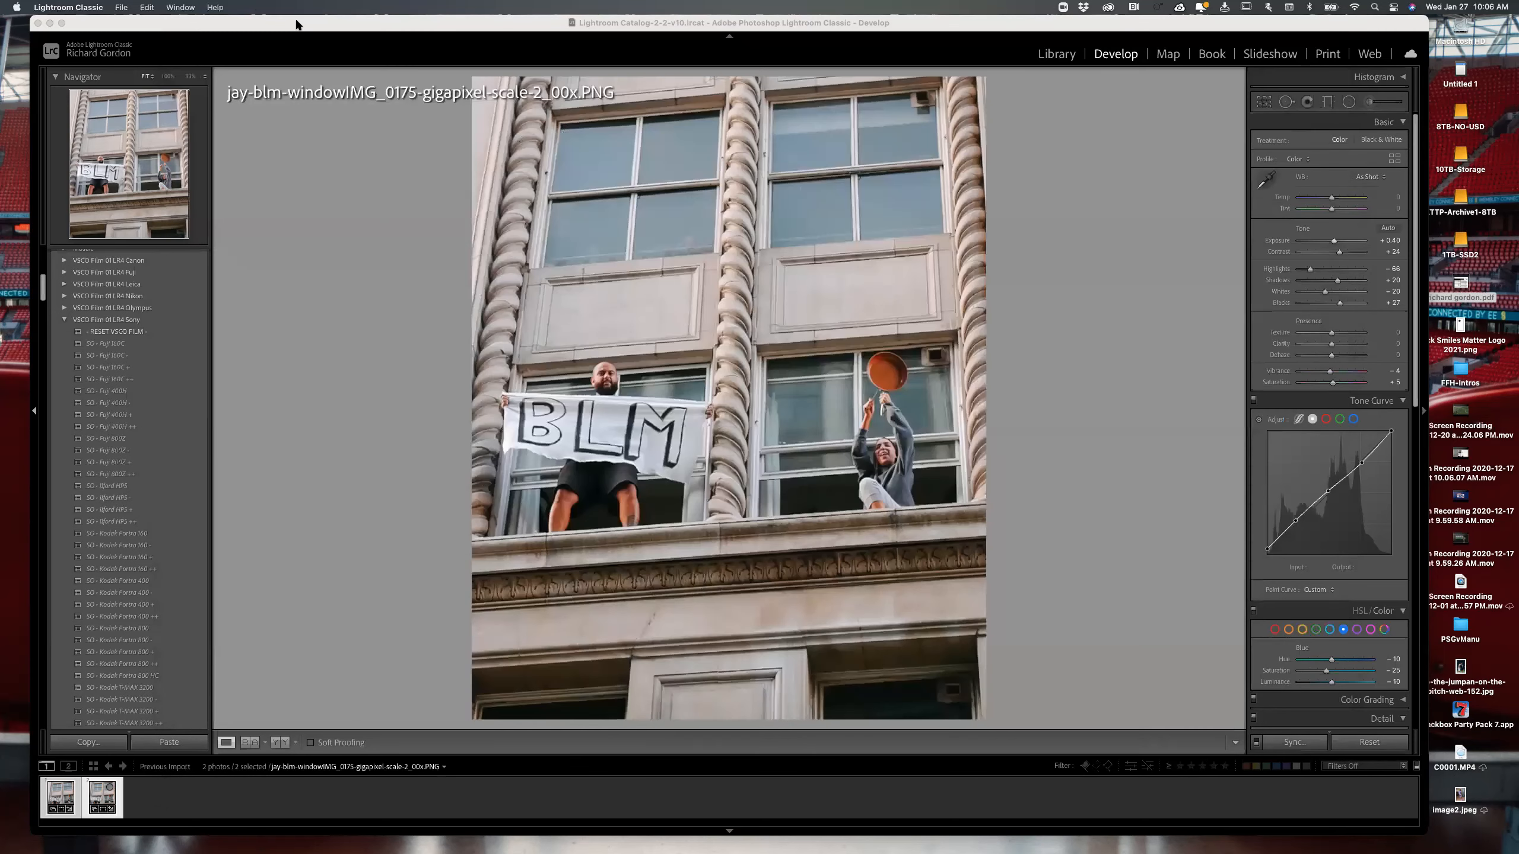
- Reposition the Lightroom window and switch to the Library grid of the two Previous Import photos
drag(296, 24, 318, 26)
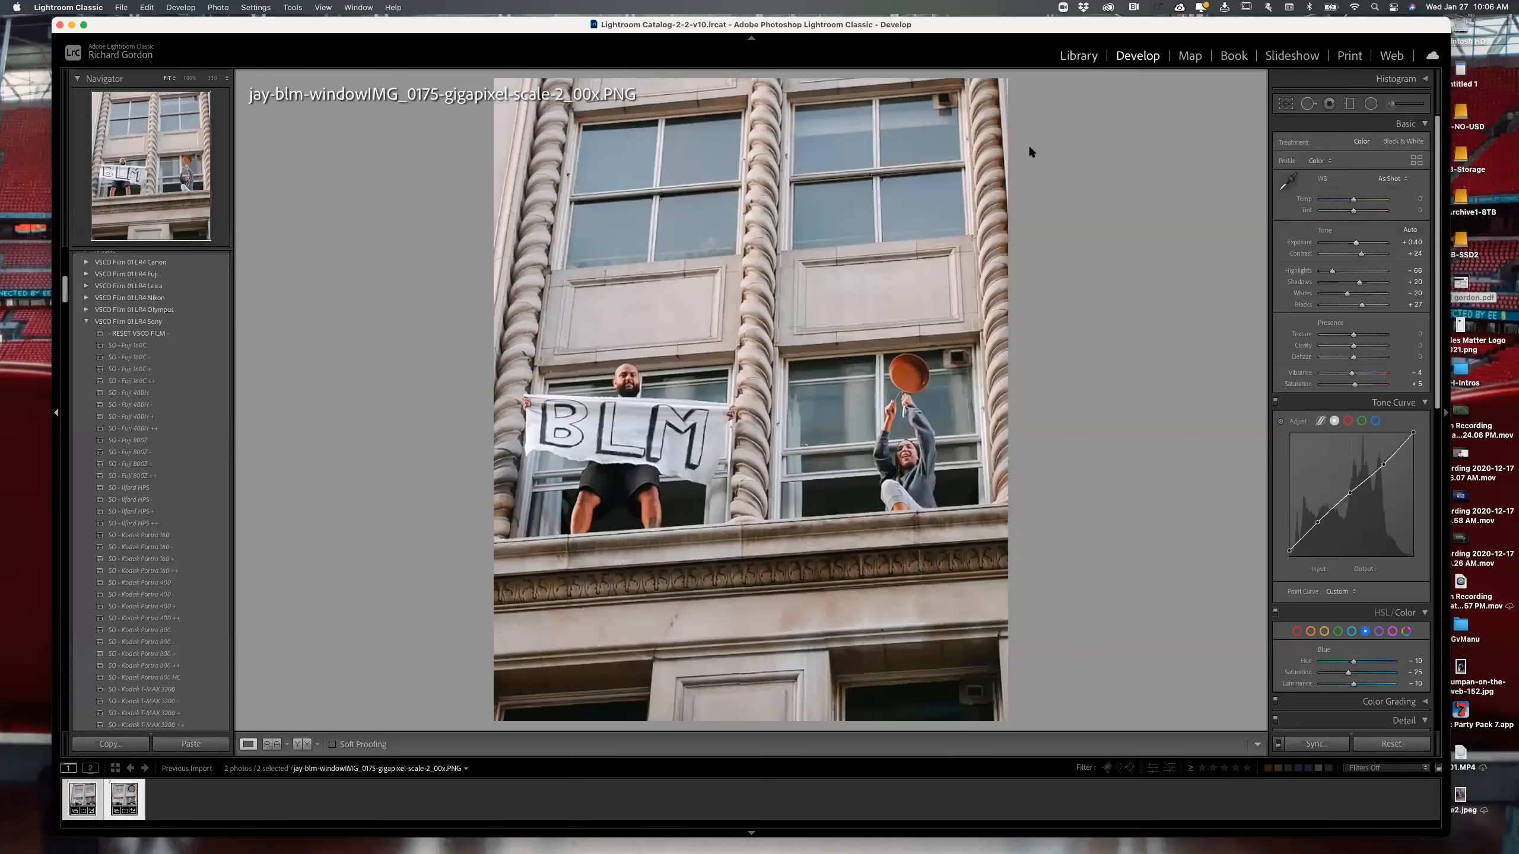
click(1096, 66)
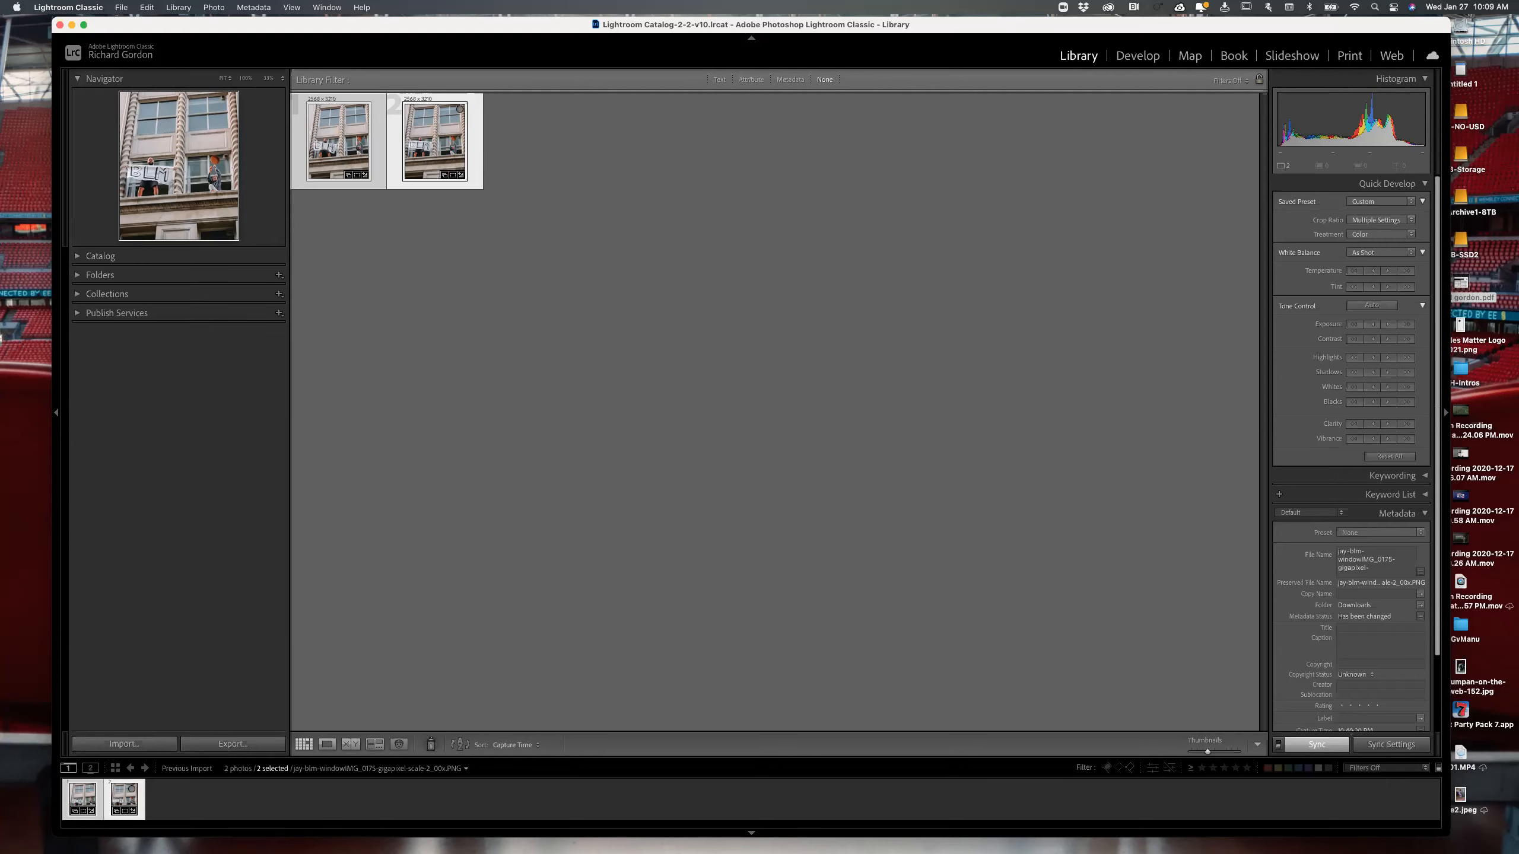
click(753, 44)
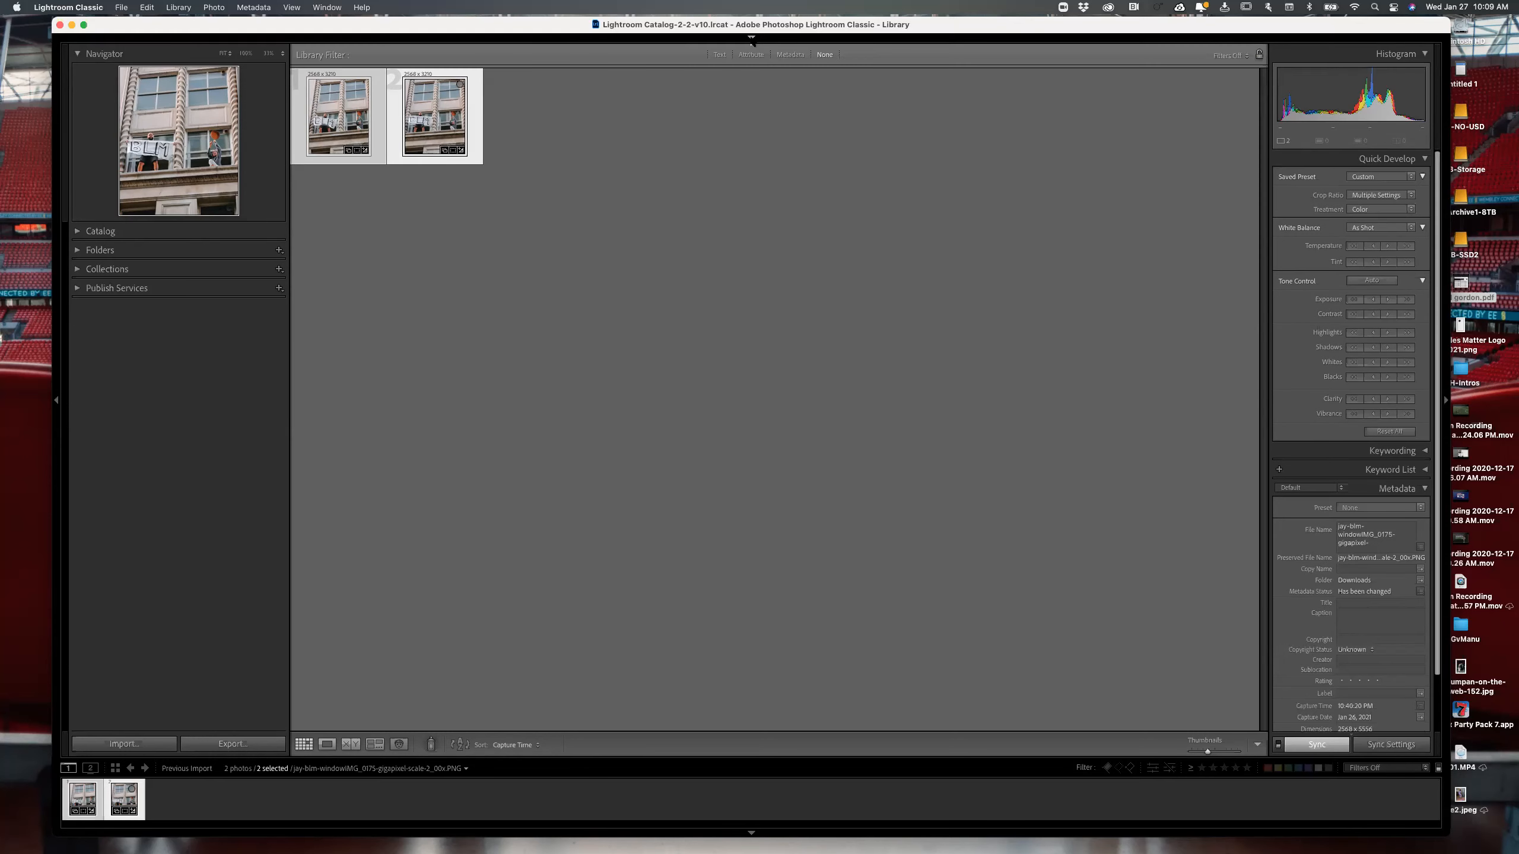
click(751, 39)
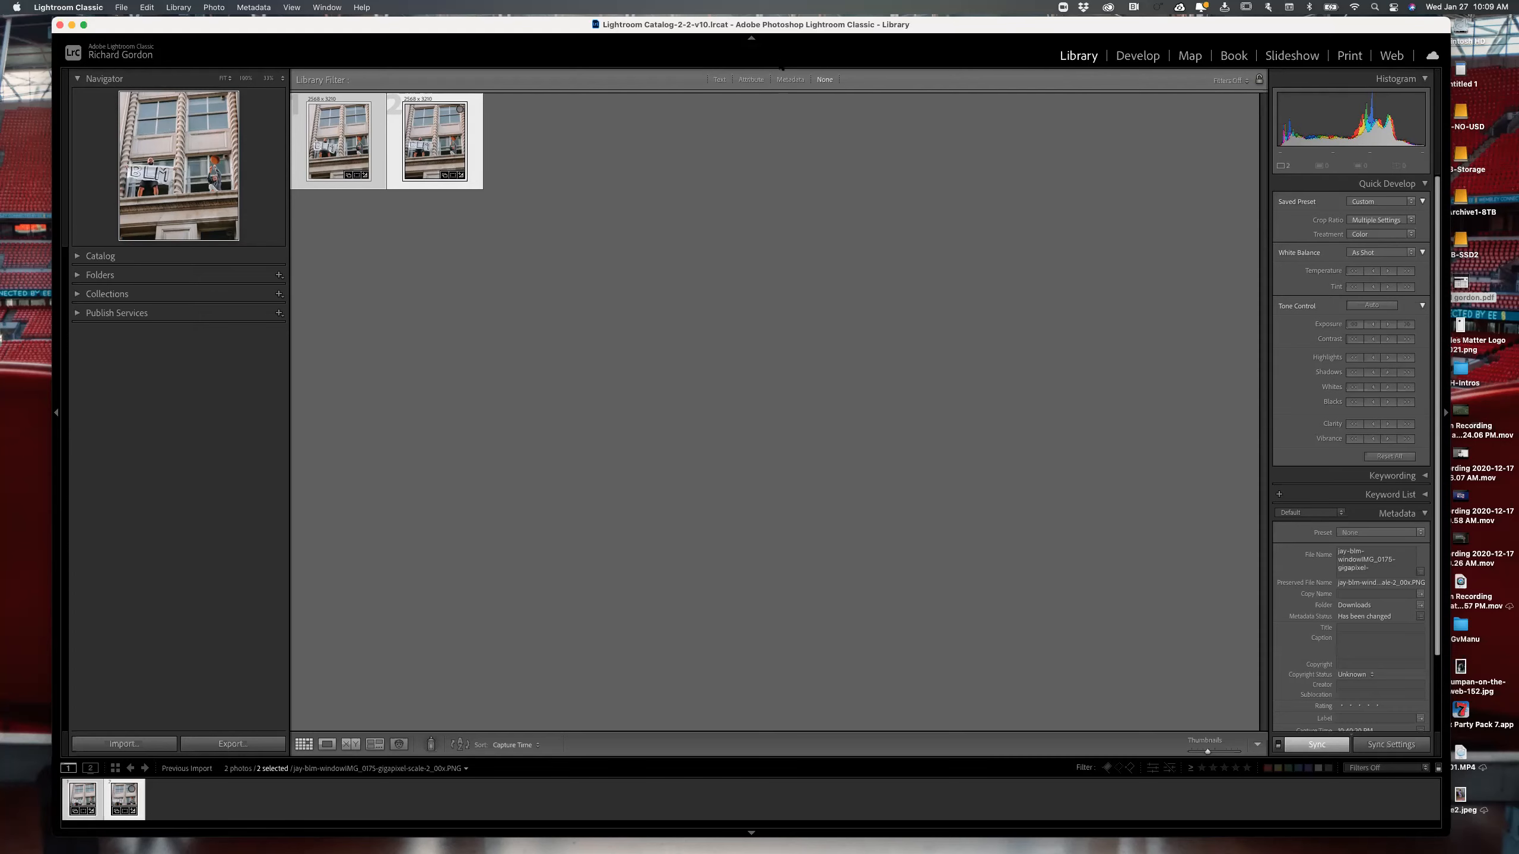
click(752, 41)
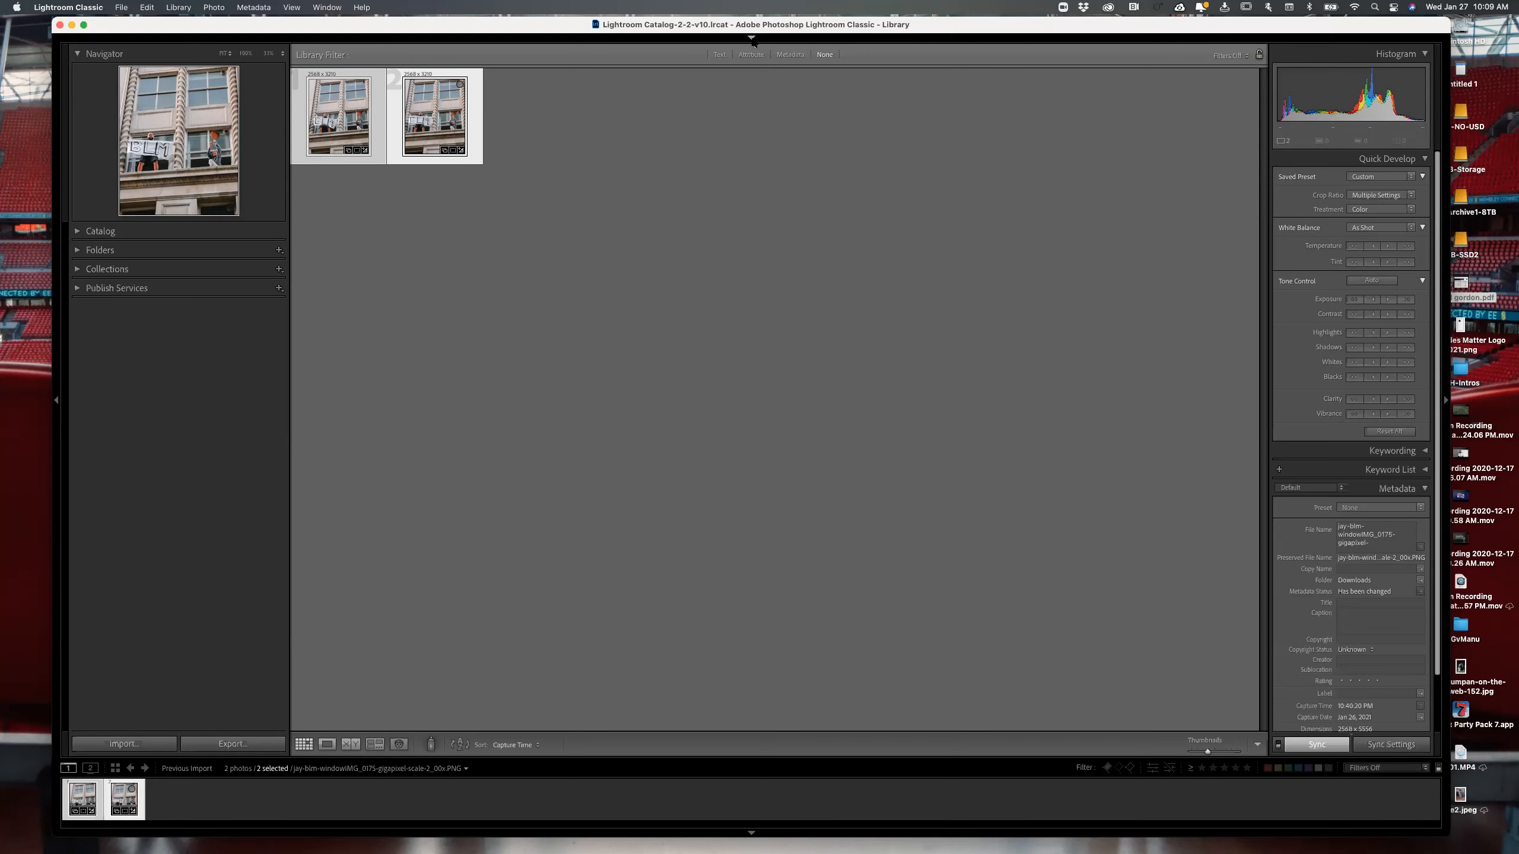
click(752, 39)
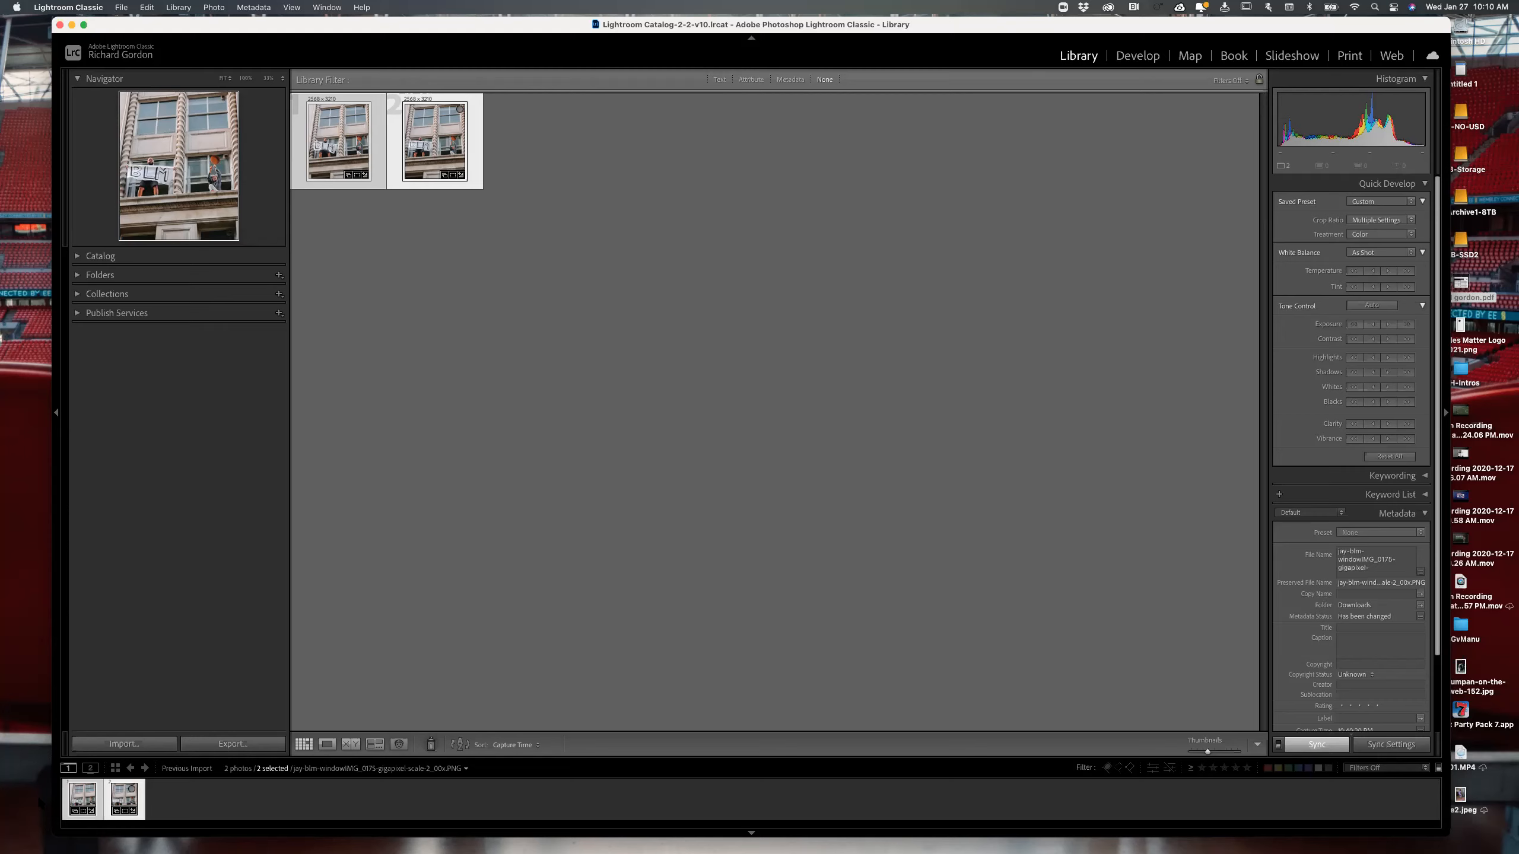
click(124, 743)
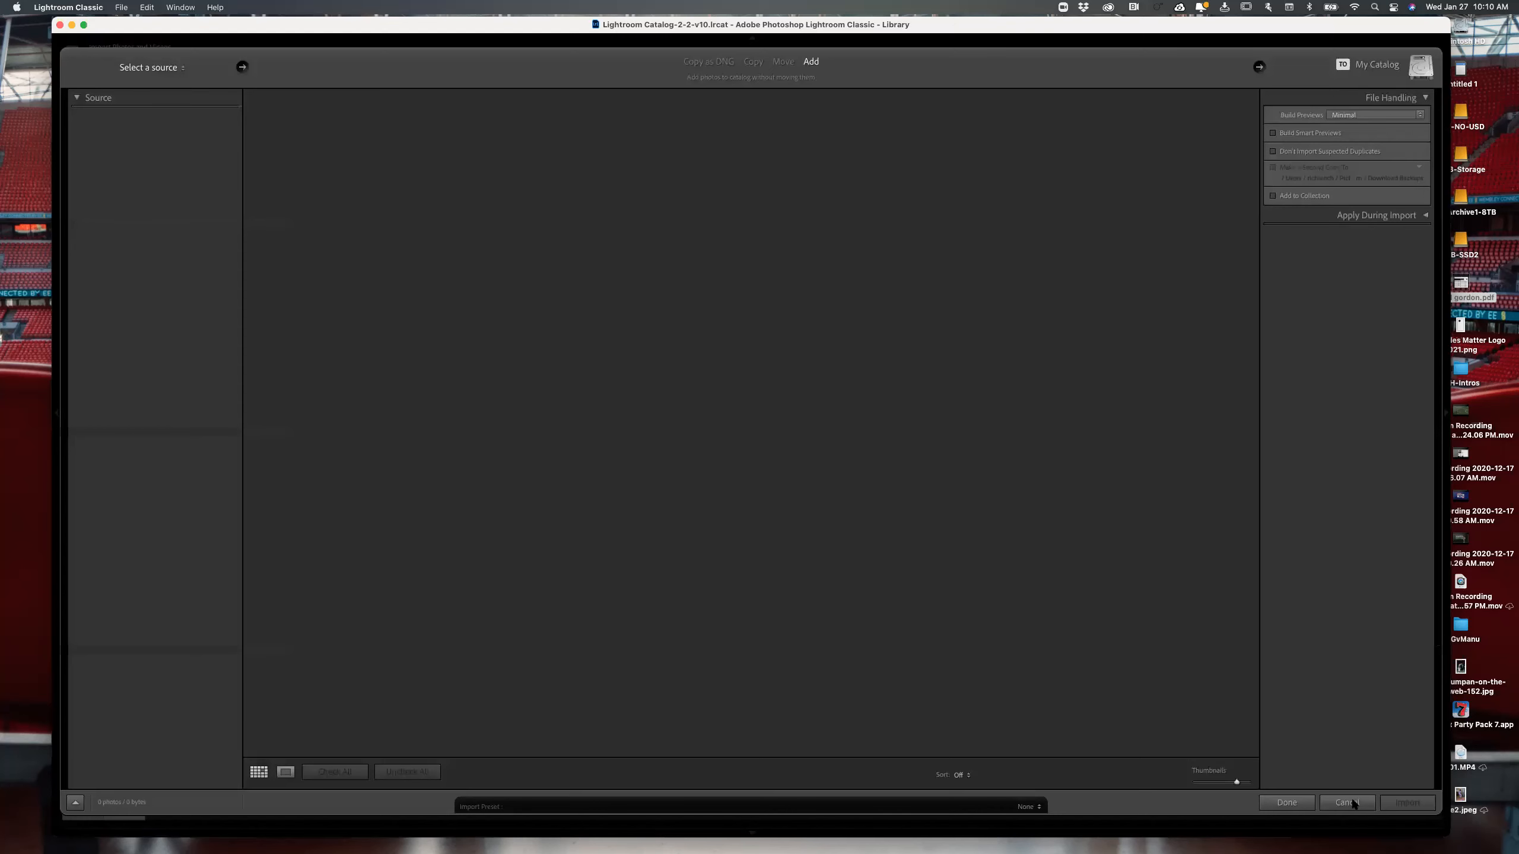
click(1346, 803)
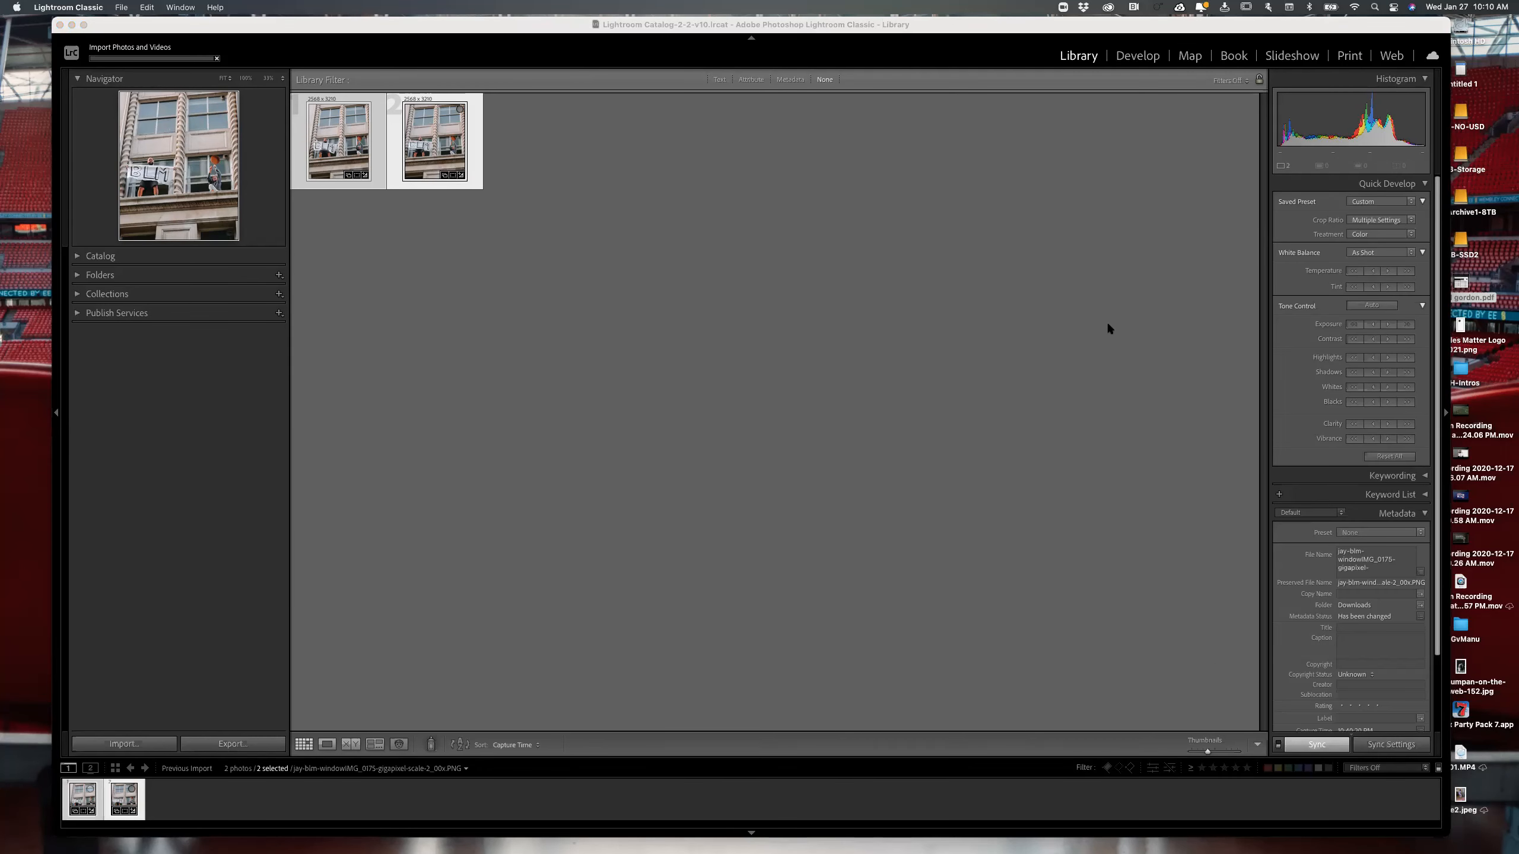
click(641, 28)
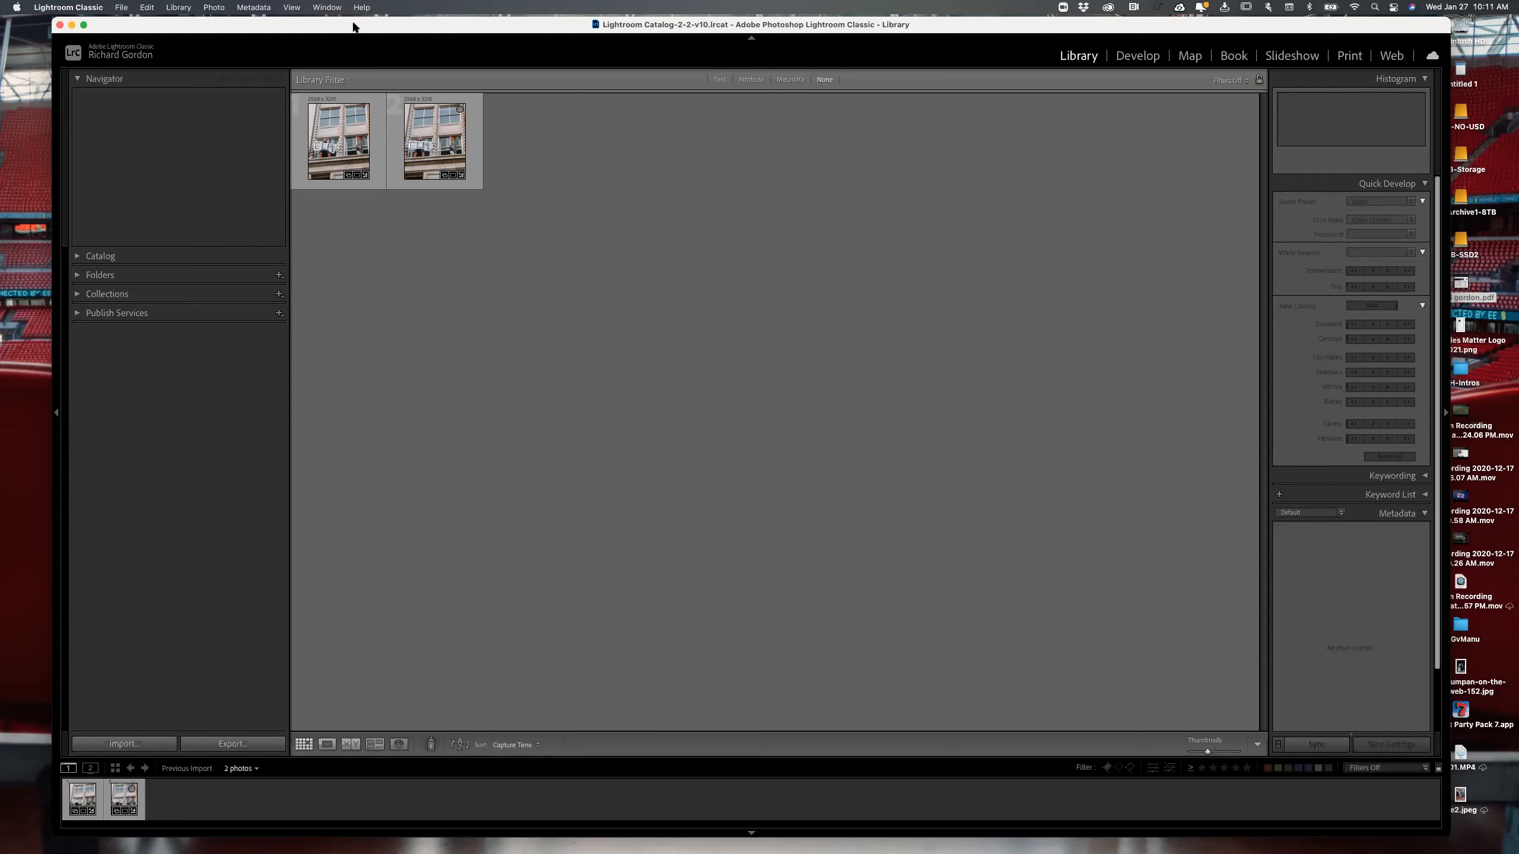
drag(353, 27, 353, 26)
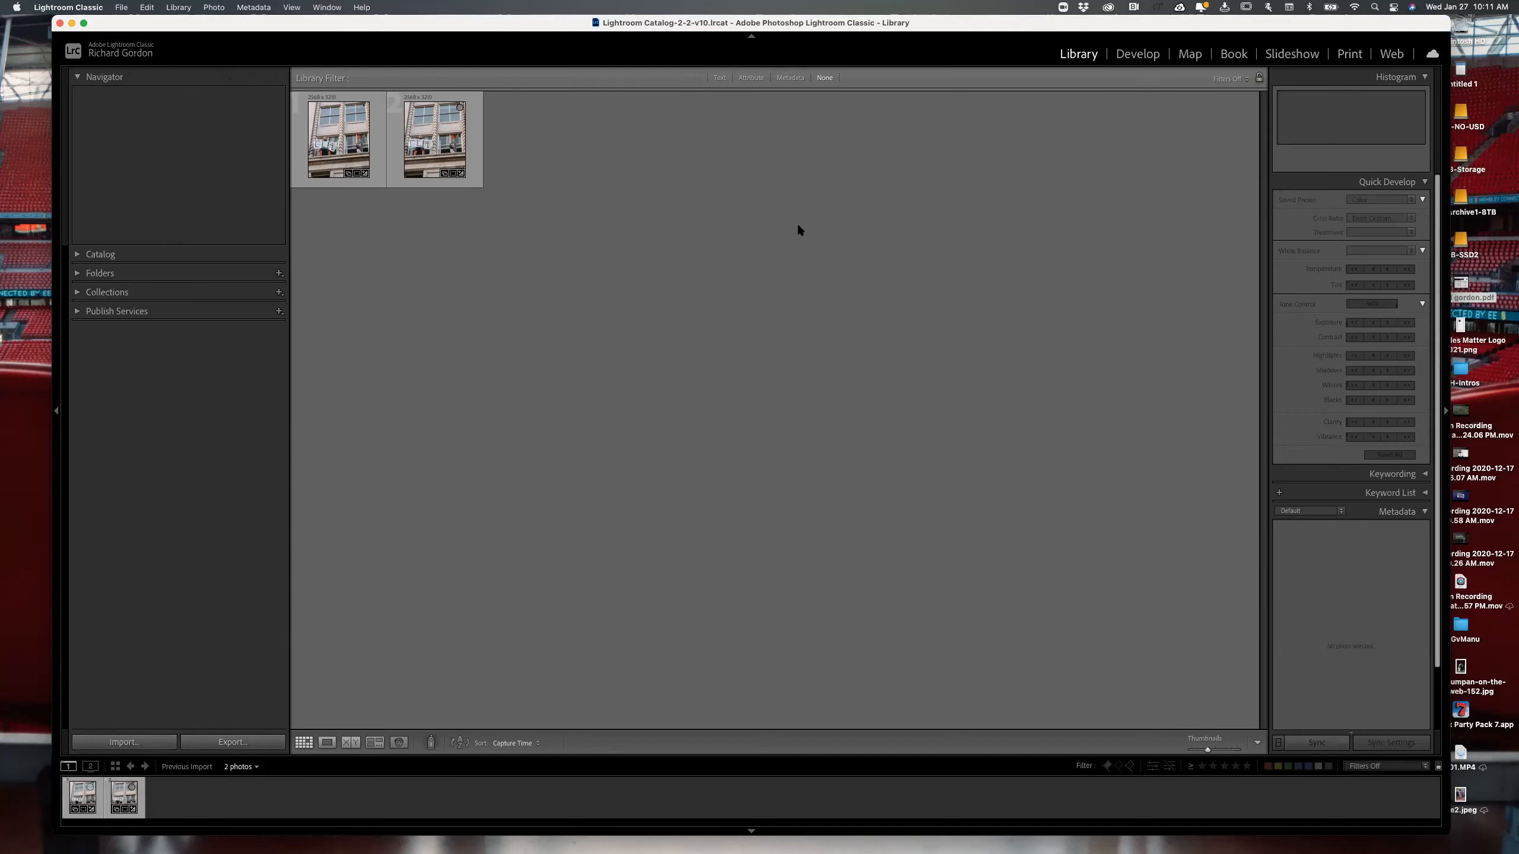
- Open Lightroom's Import dialog, which defaults to the Untitled 1 card with no photos found
click(129, 744)
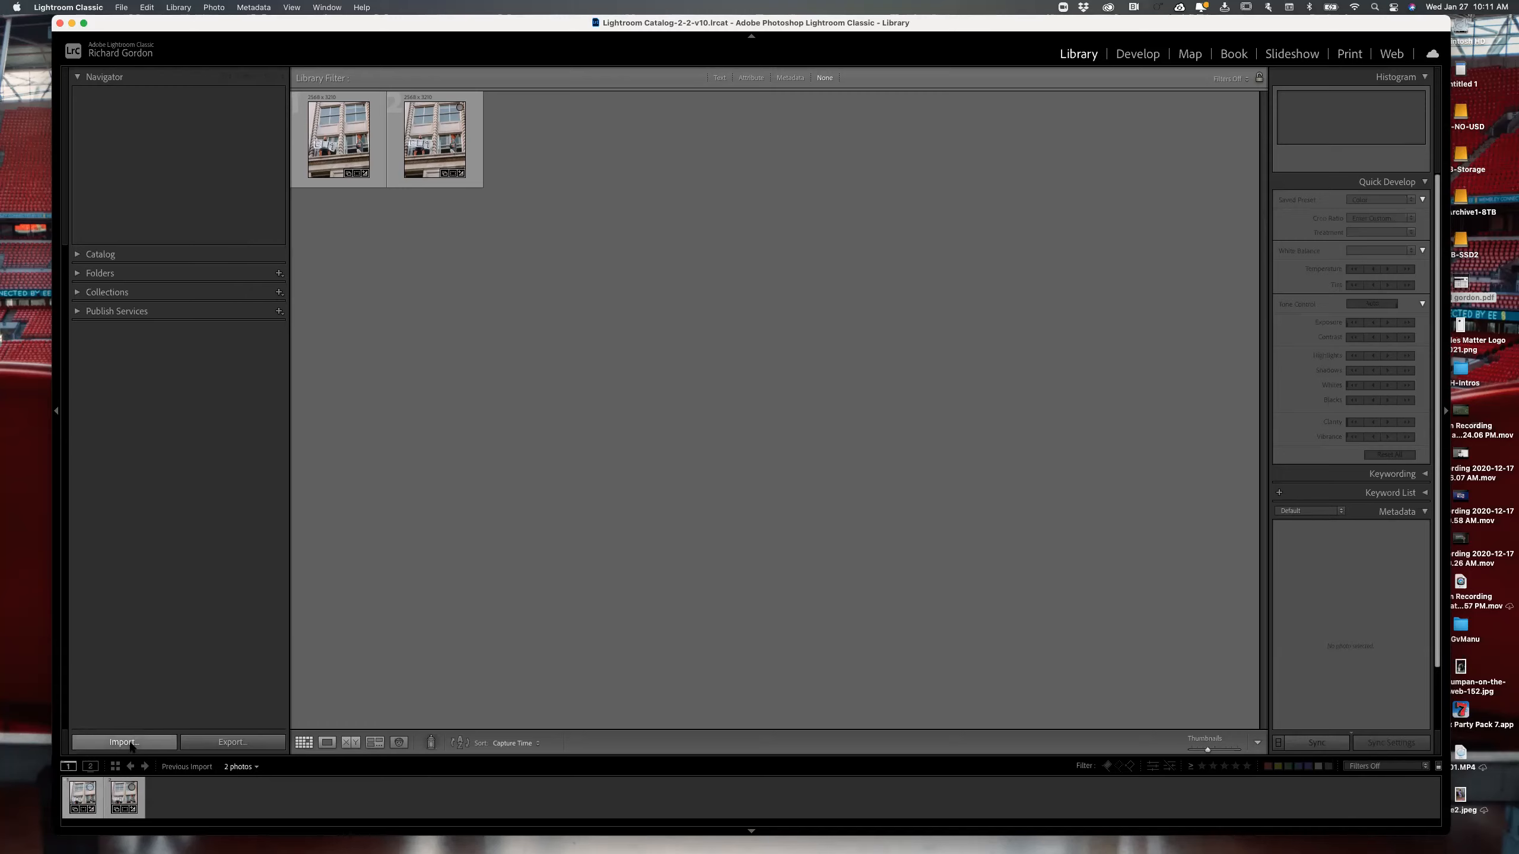
click(124, 742)
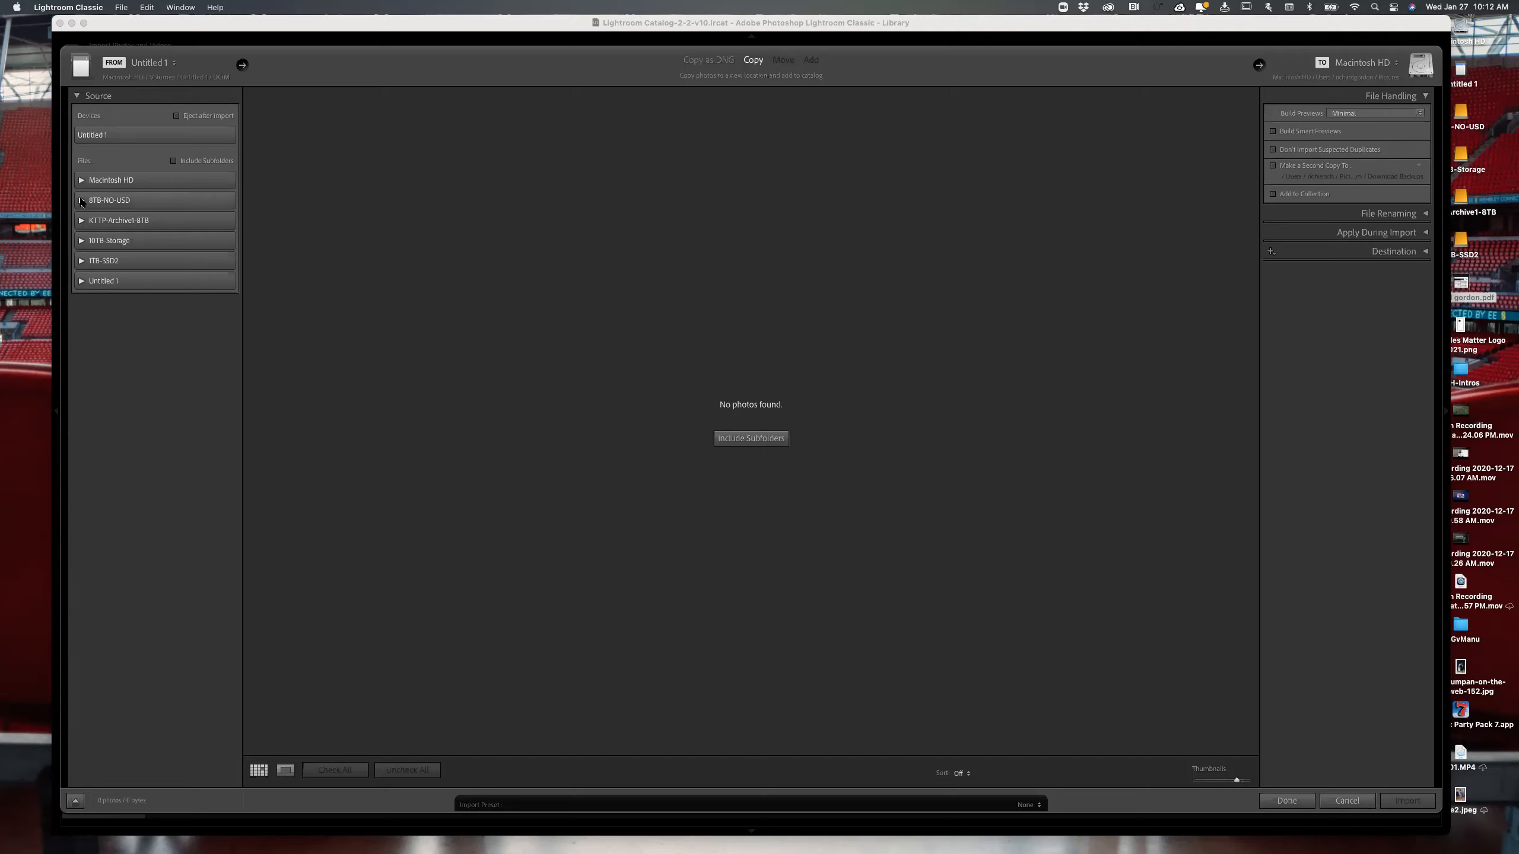
- Expand 8TB-NO-USD > 2021 > FIDM > WI2020 > 3700 > Lightroom-Demo and select RAW, loading 49 photos
click(81, 201)
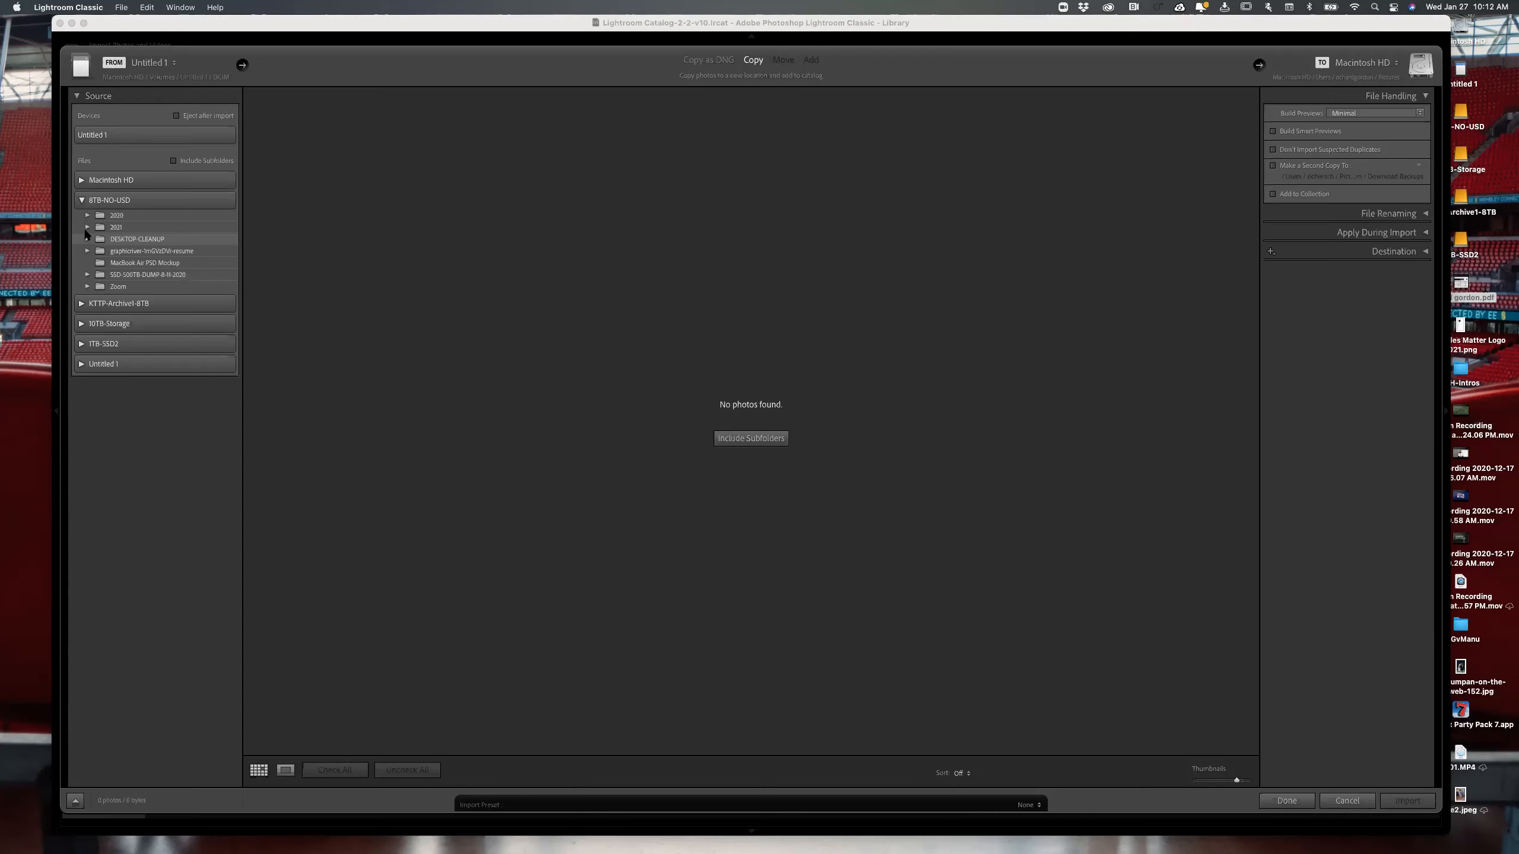
click(87, 227)
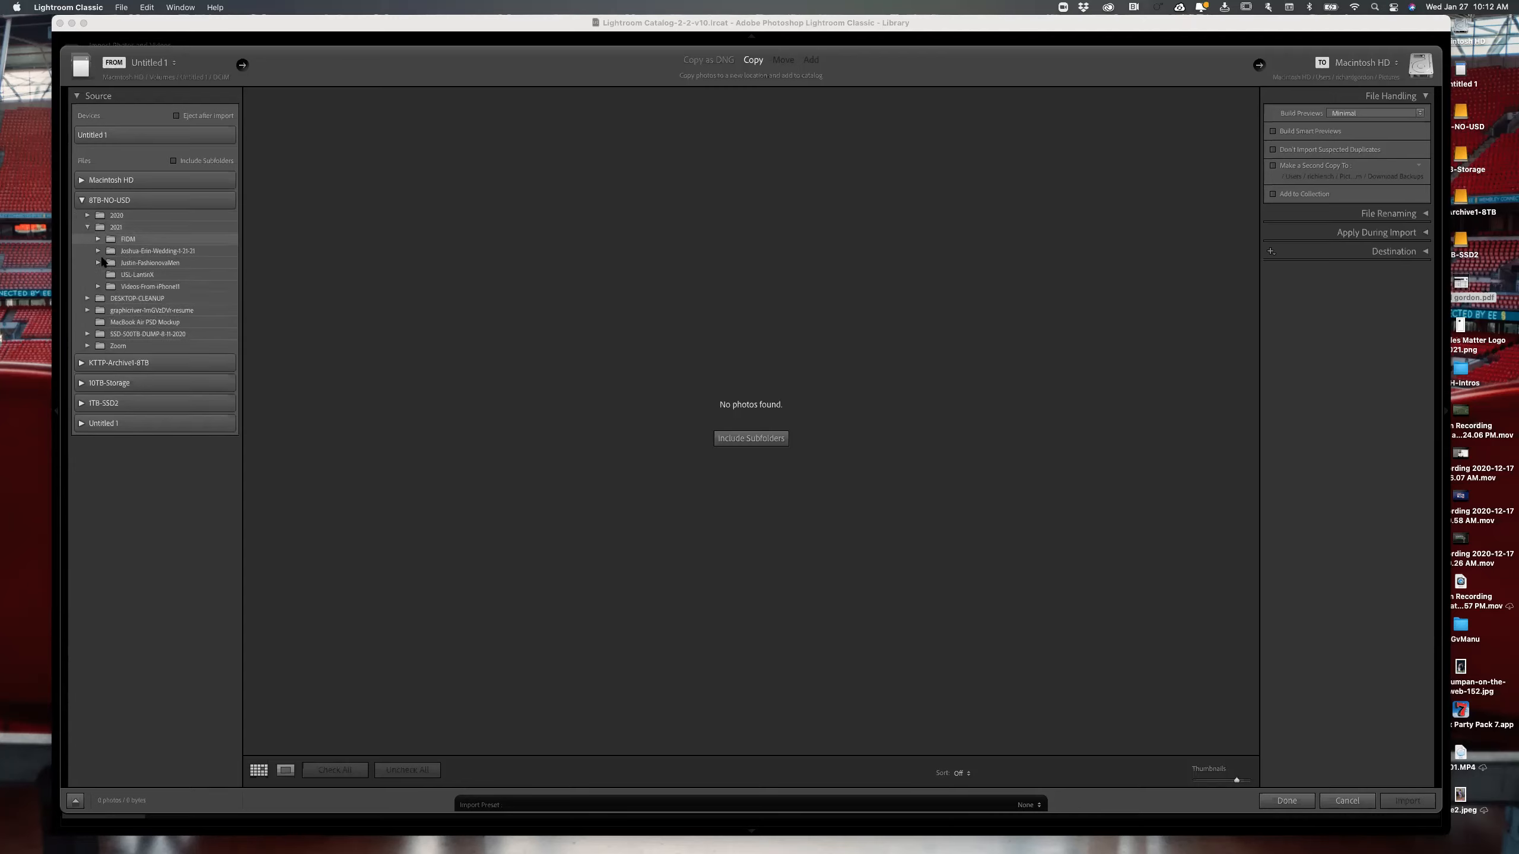
click(98, 239)
click(108, 252)
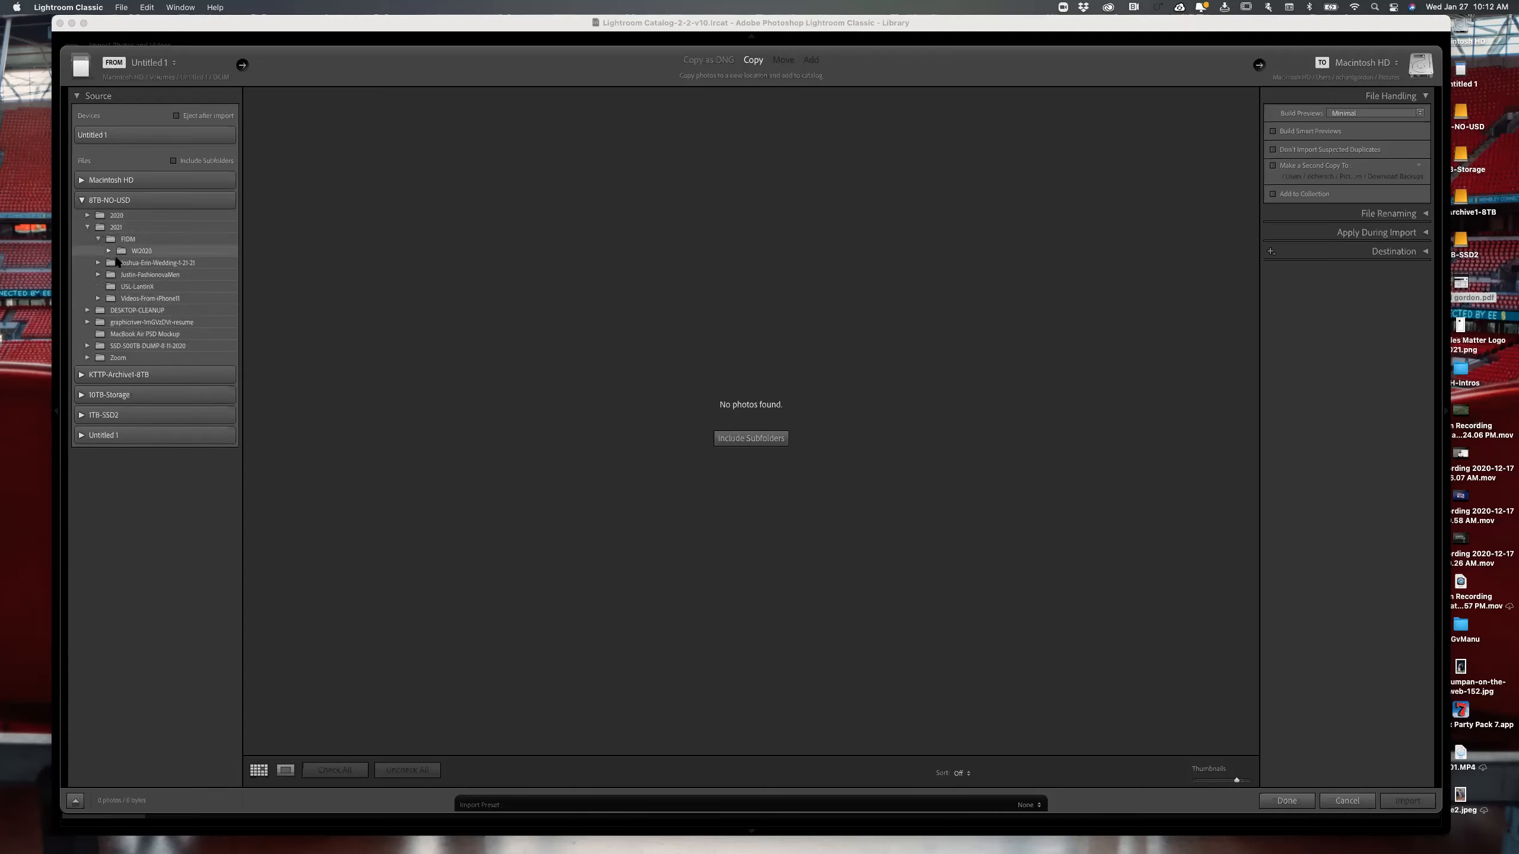
click(119, 263)
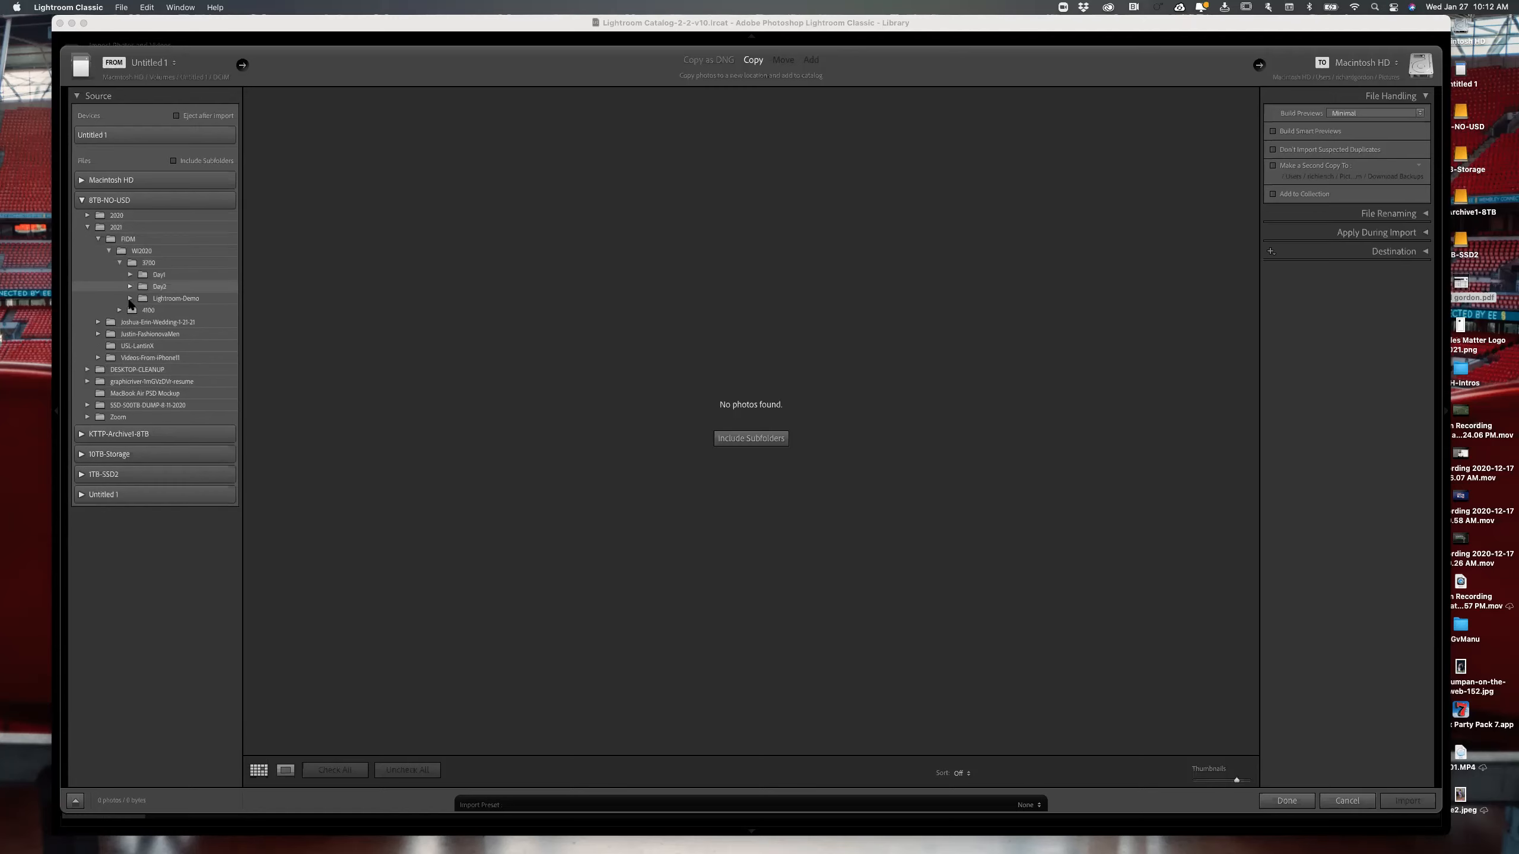
click(130, 298)
click(168, 312)
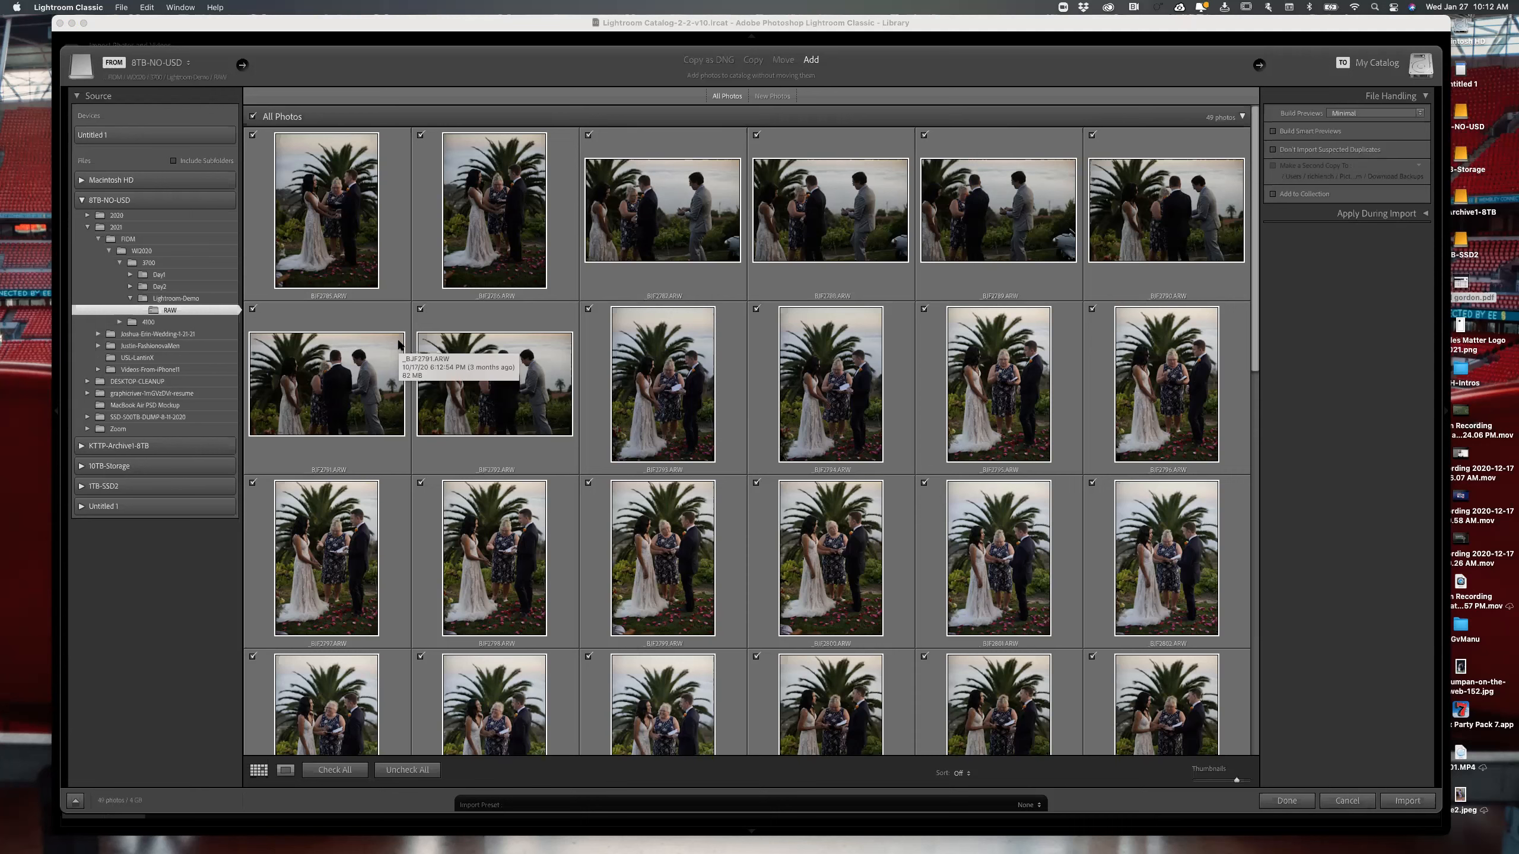
click(1426, 97)
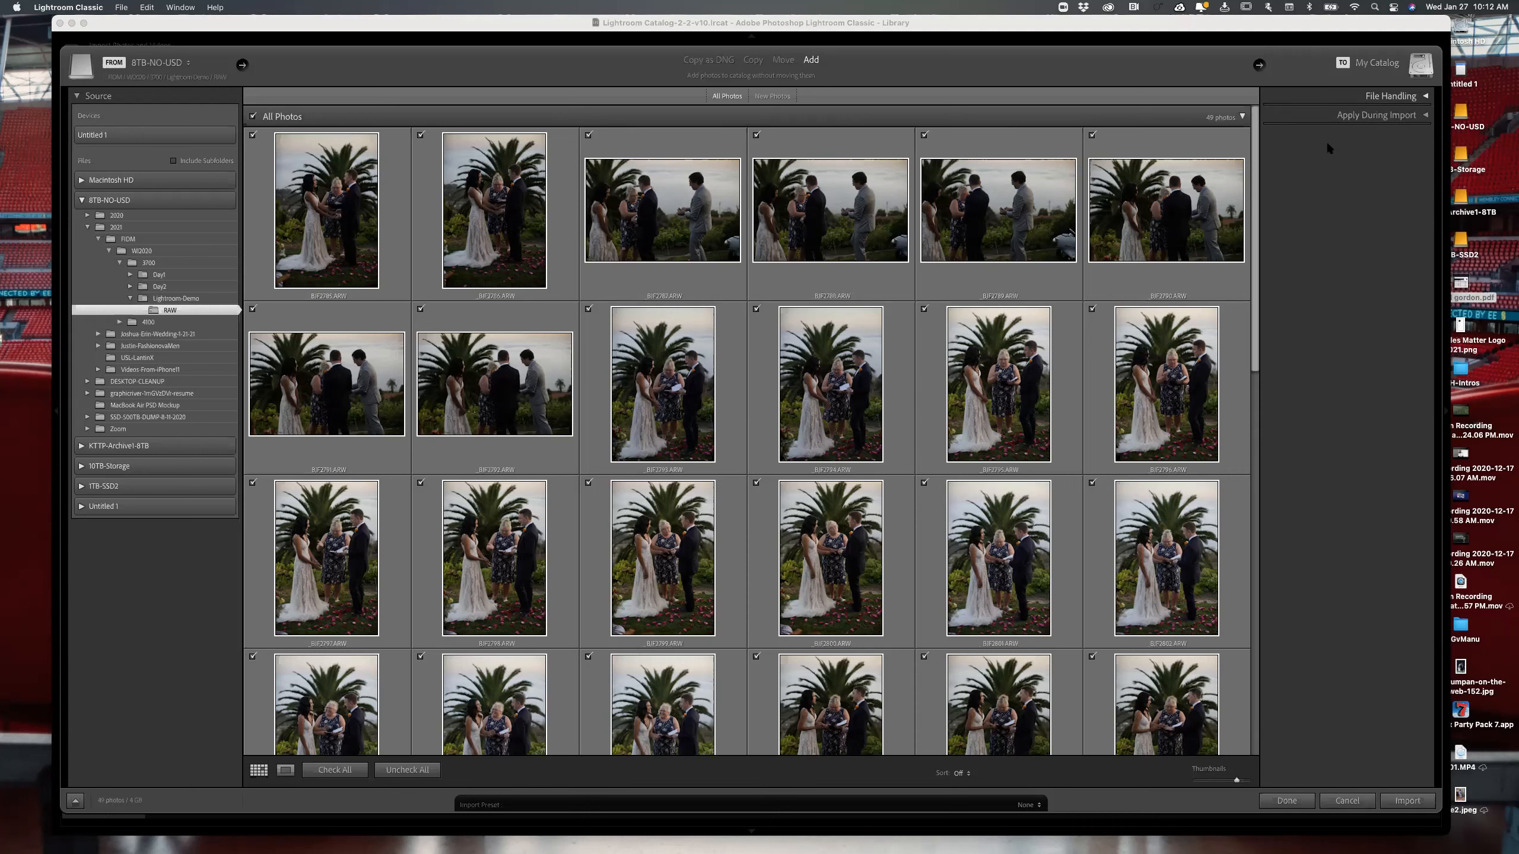
click(1411, 99)
click(1411, 97)
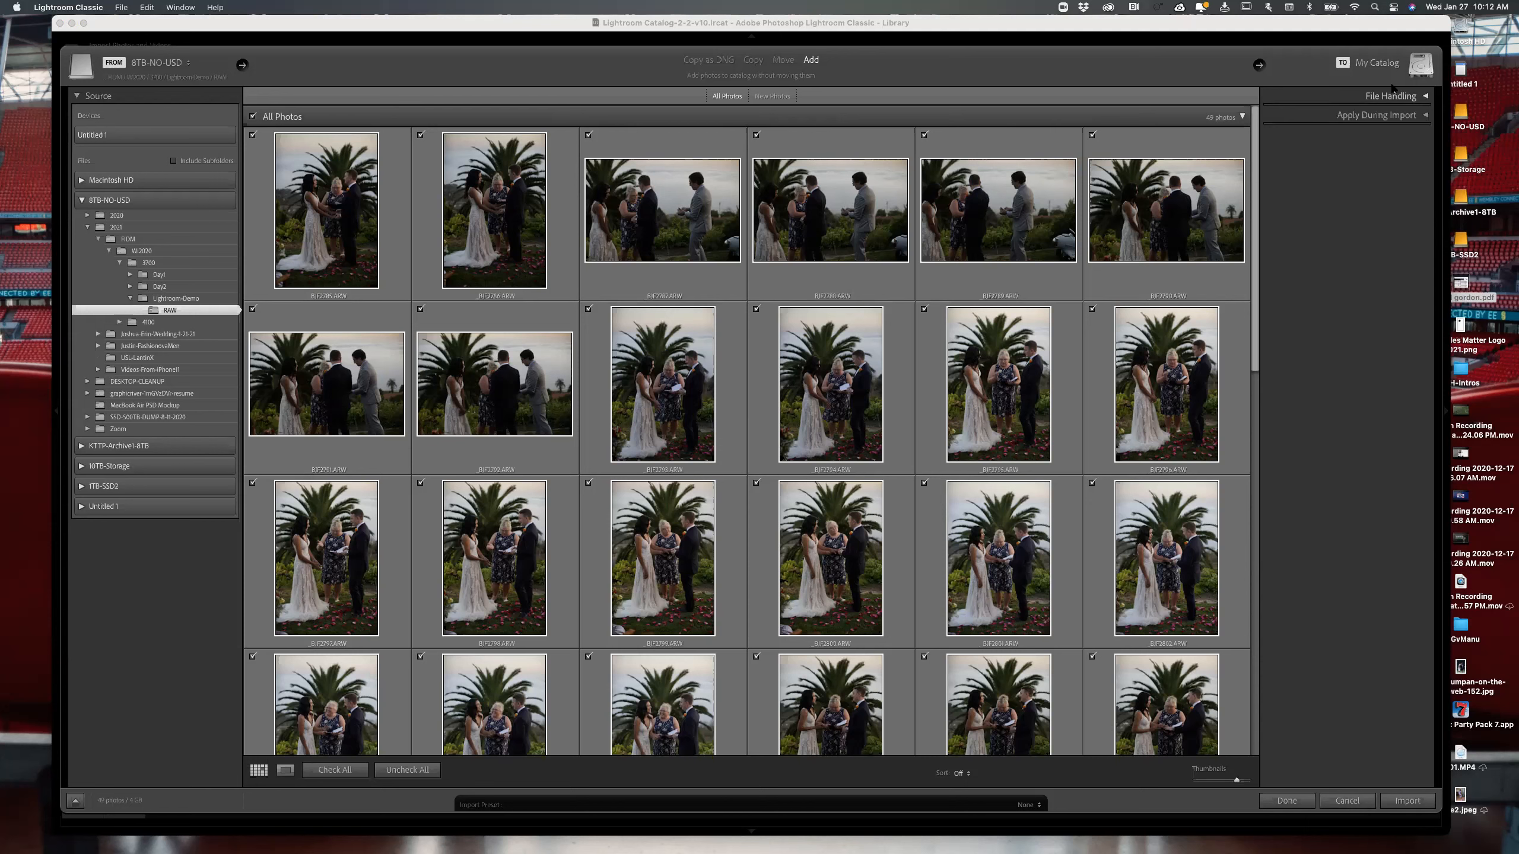
click(1426, 98)
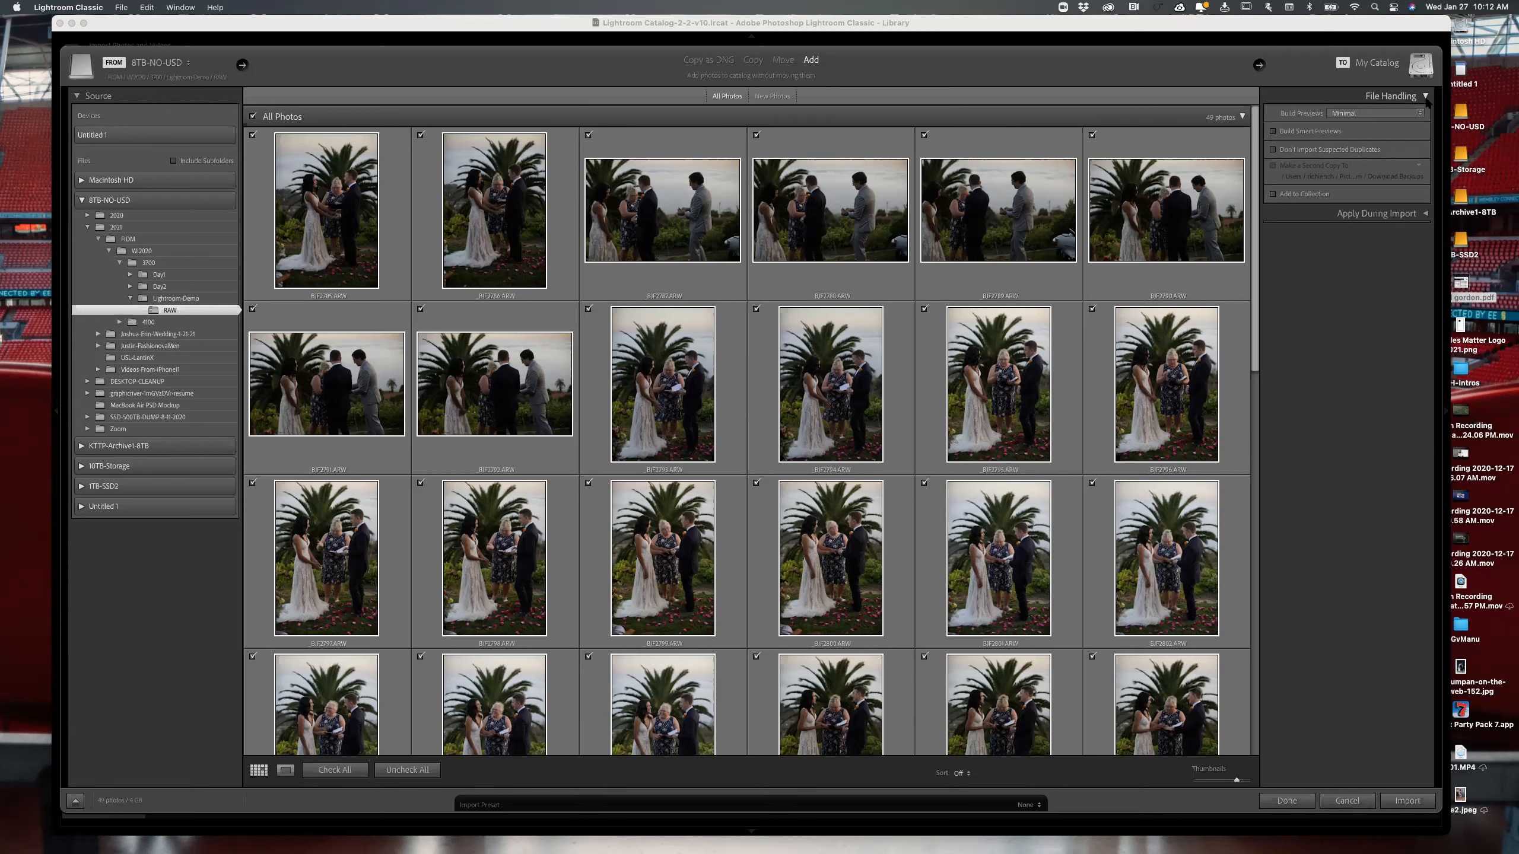
click(1426, 97)
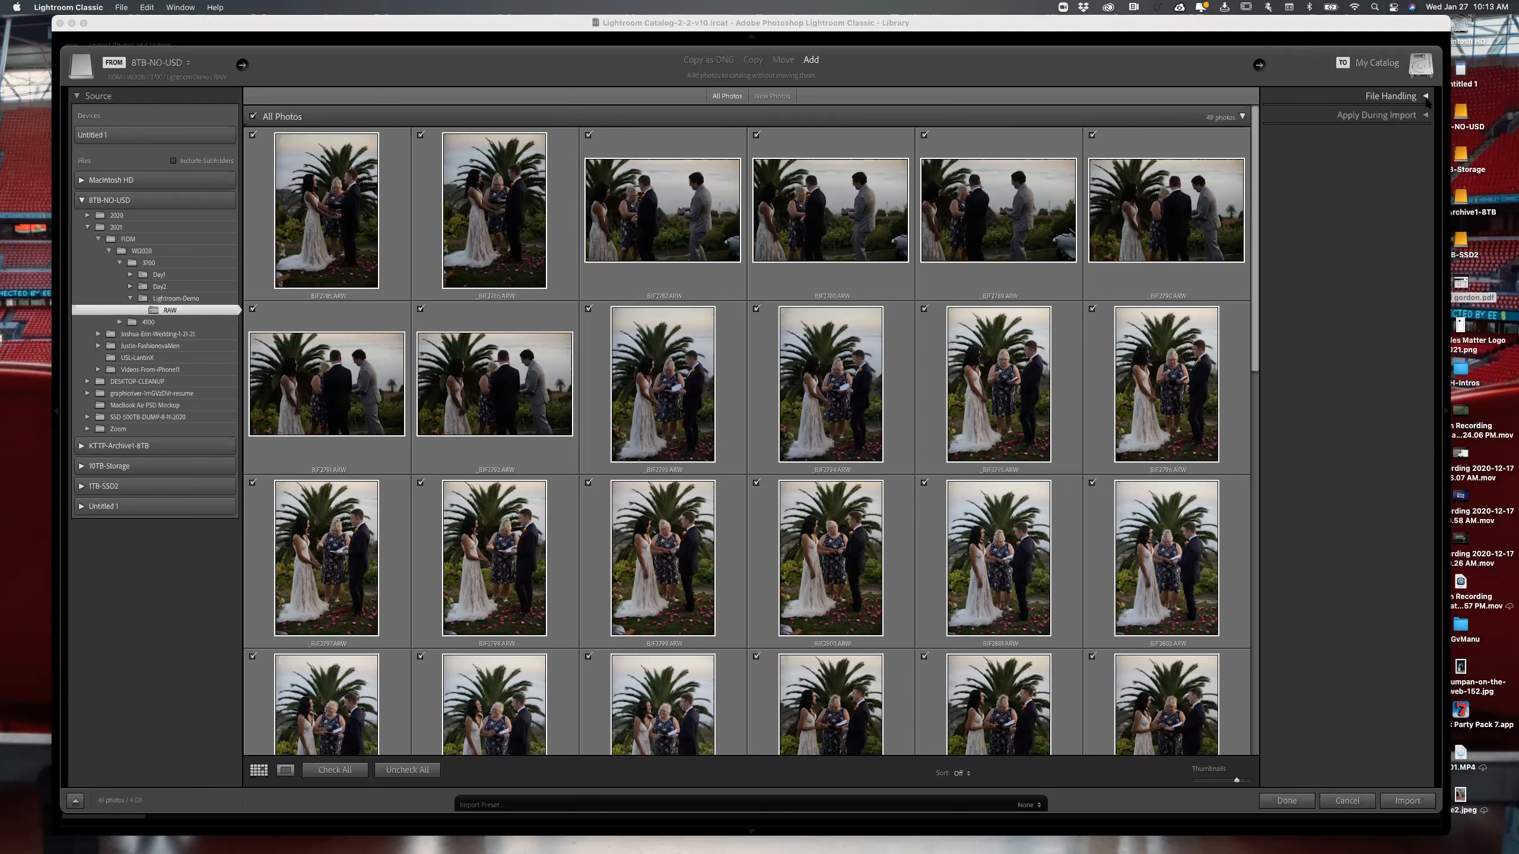
click(1426, 98)
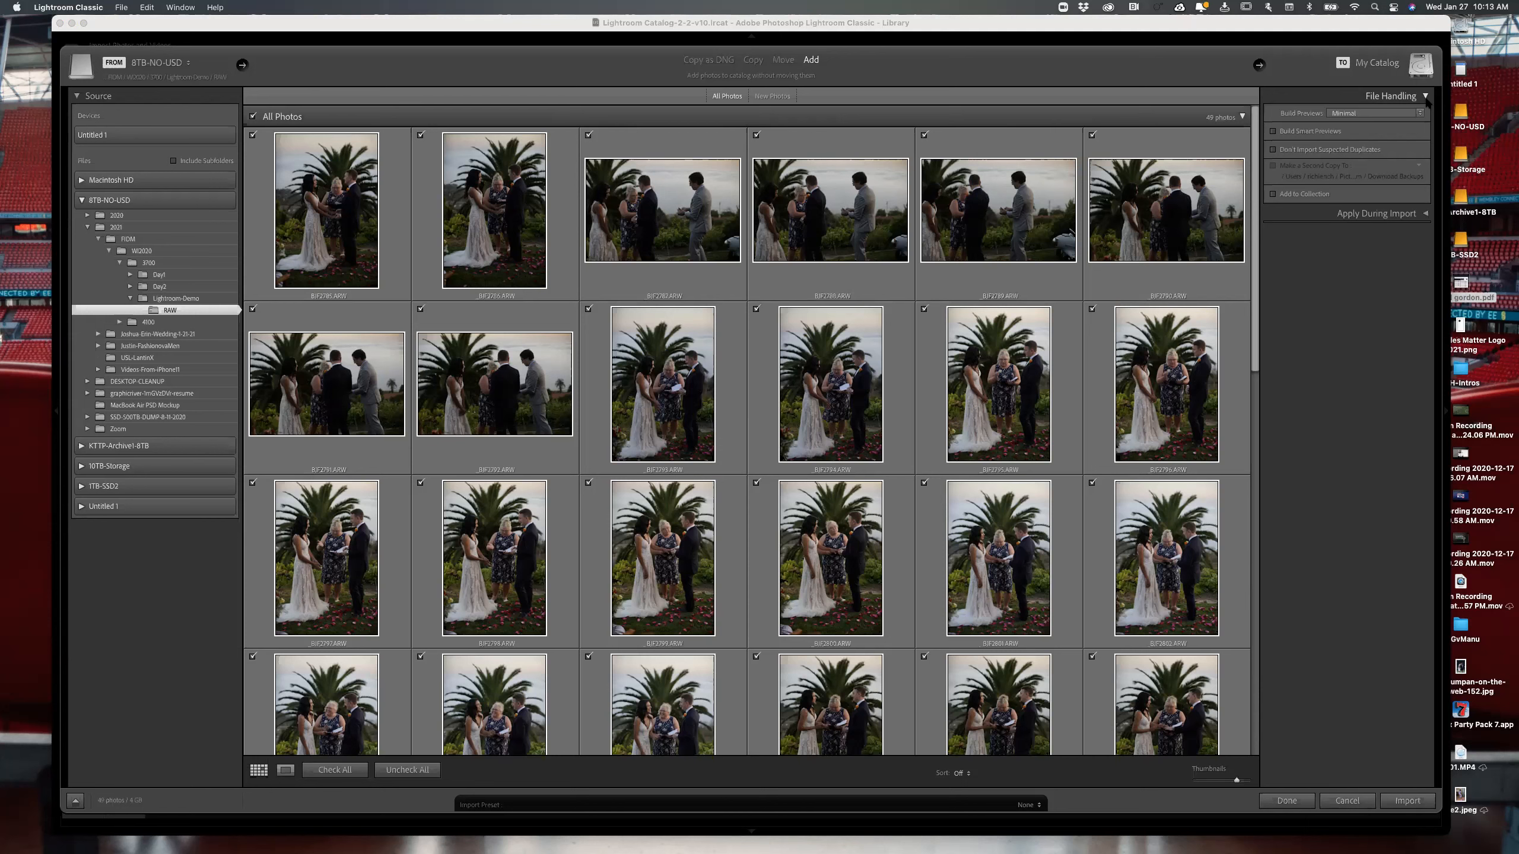
click(1426, 99)
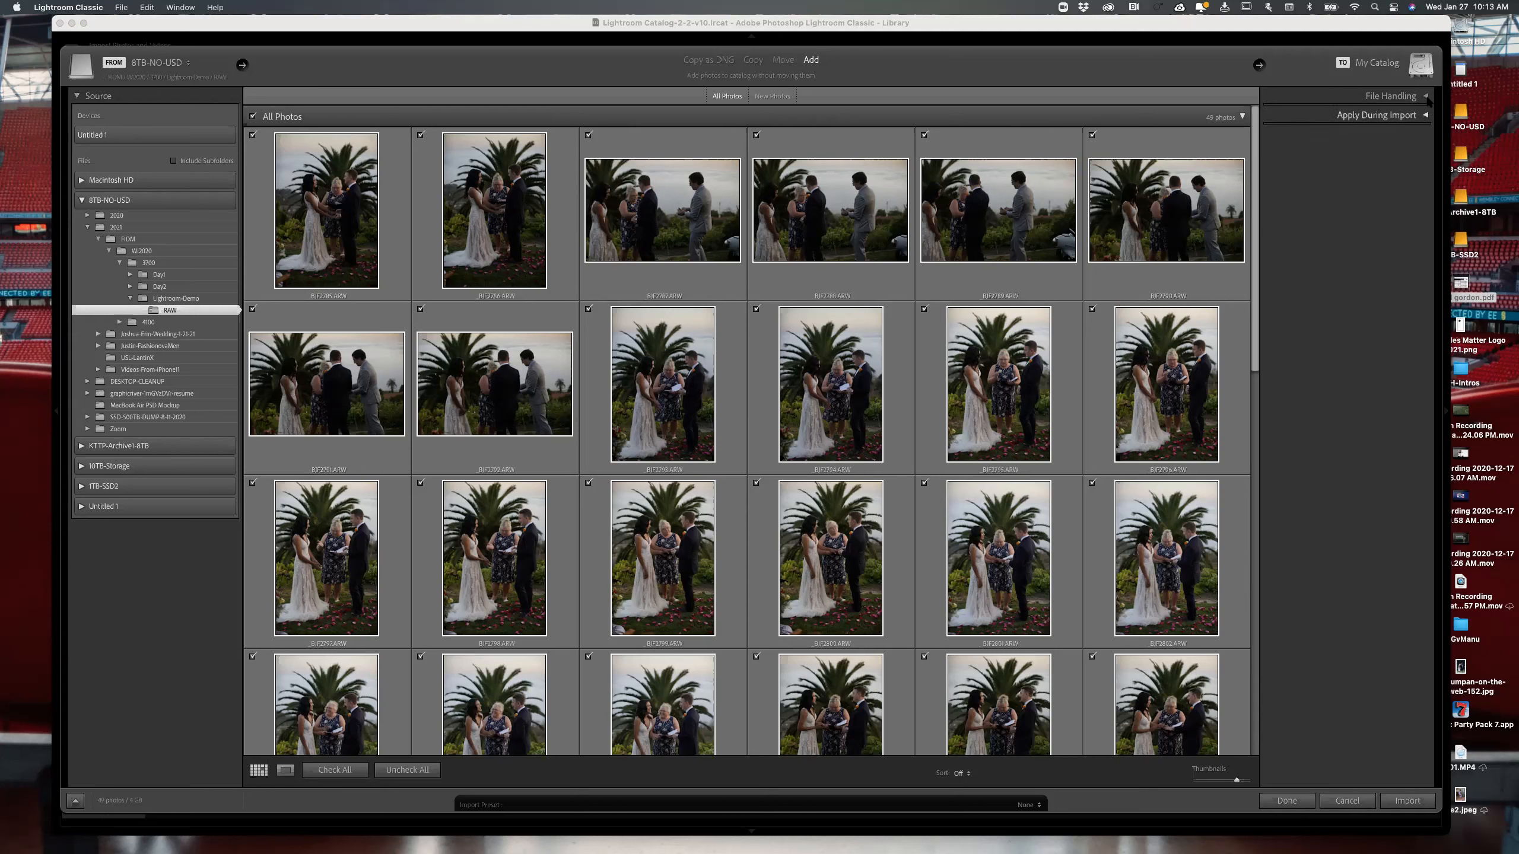
click(1427, 98)
mouse_move(1308, 58)
scroll(1307, 58, left, 5)
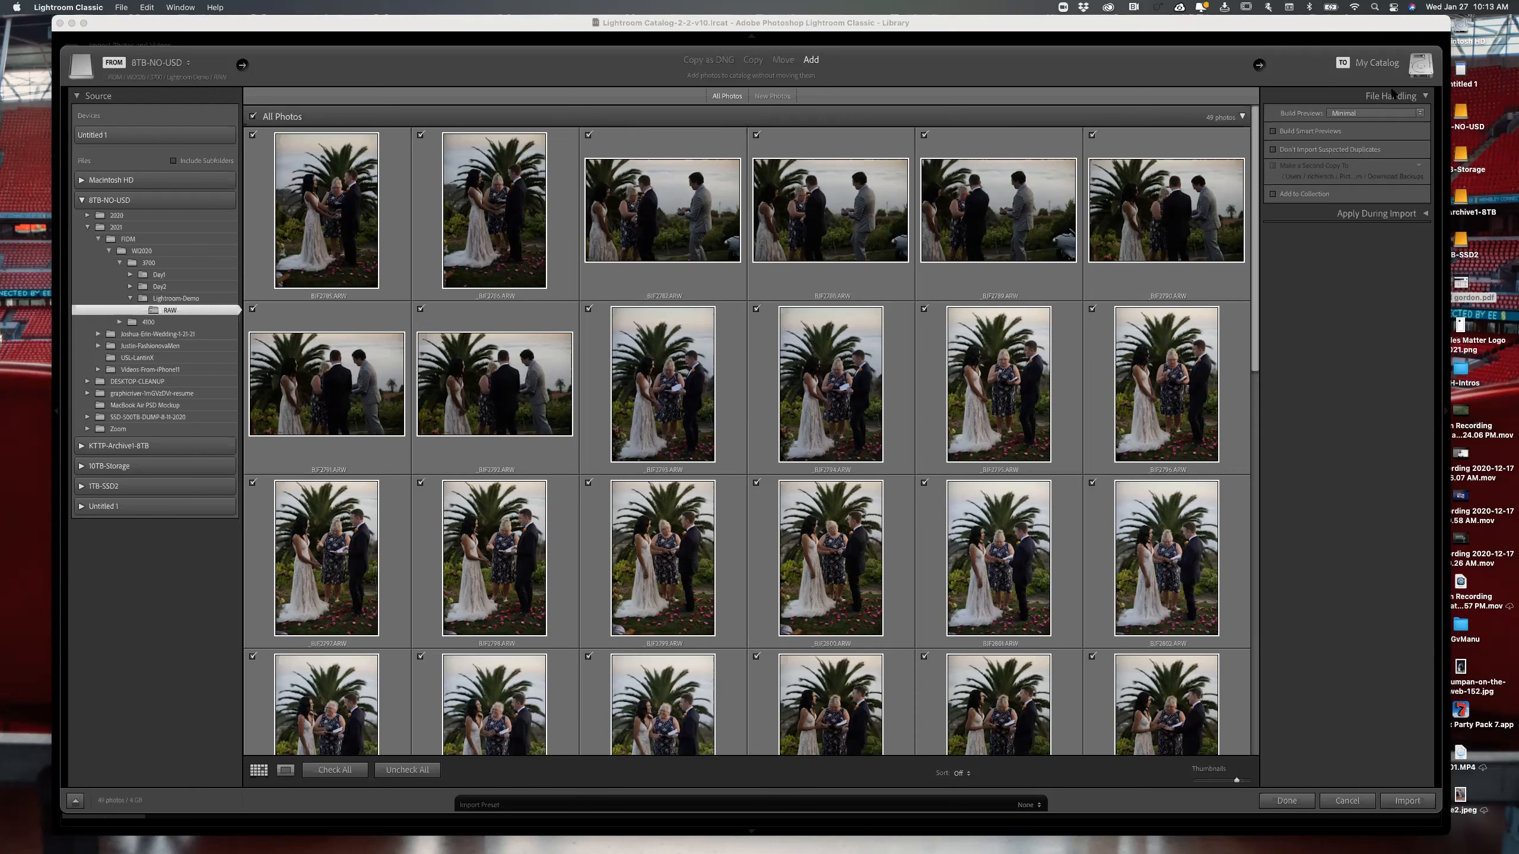
- Enable Add to Collection in File Handling so the catalog's existing collections are listed
click(1275, 195)
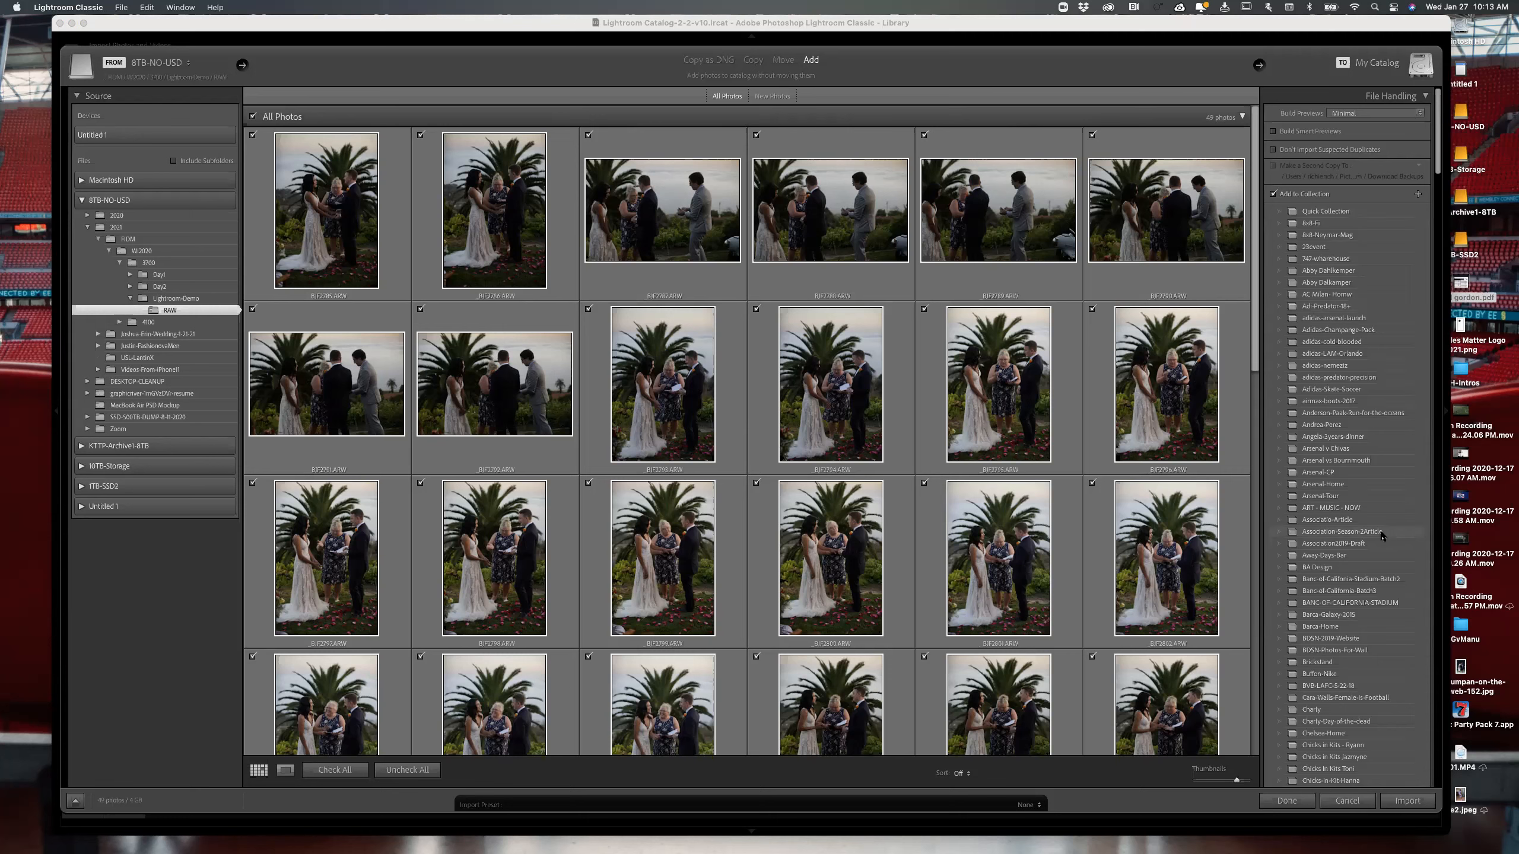
click(1273, 194)
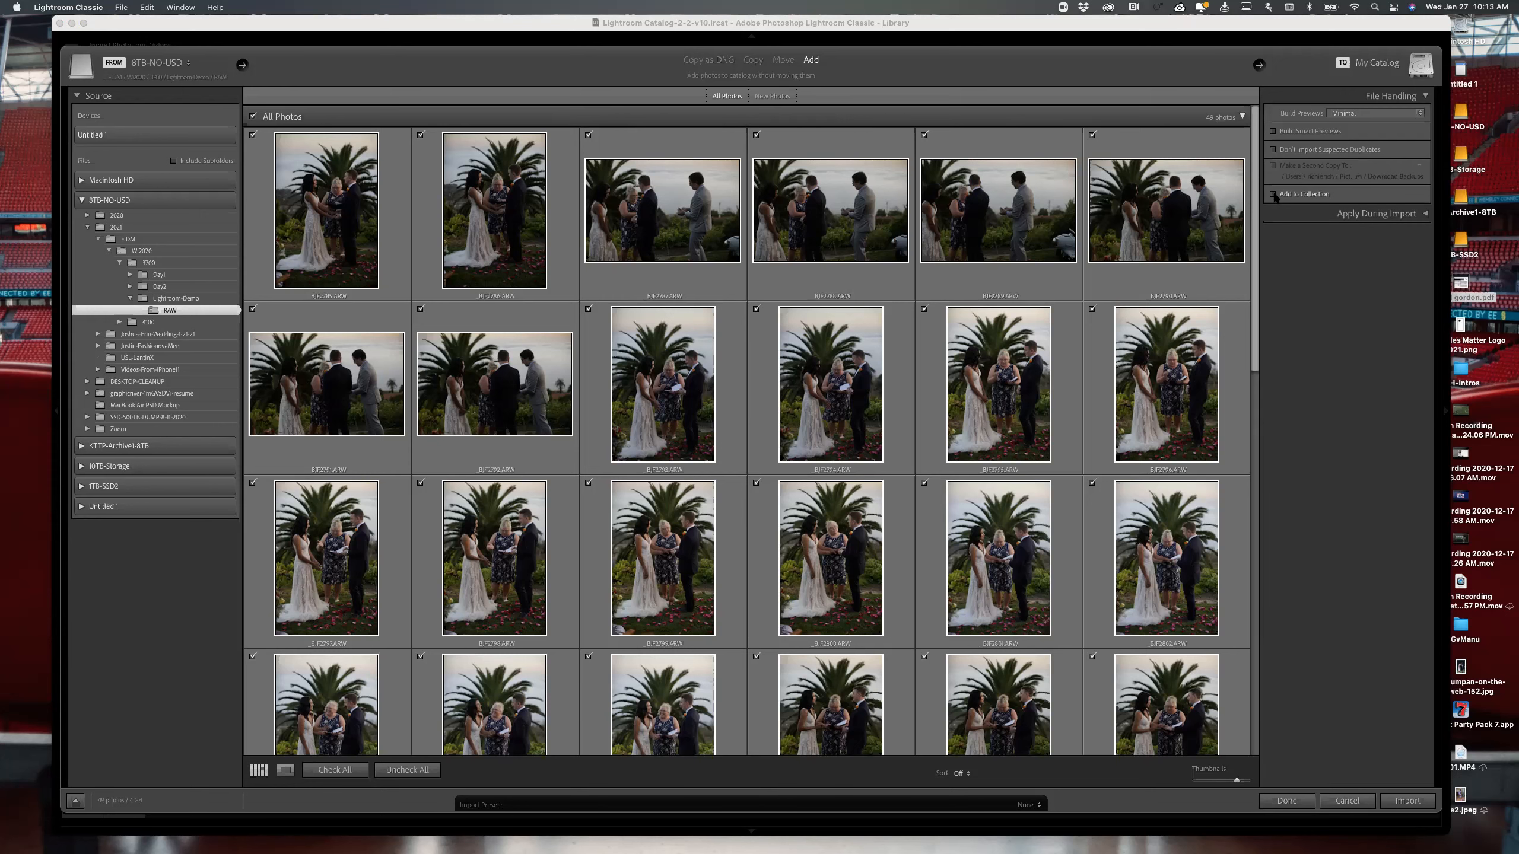
click(1273, 194)
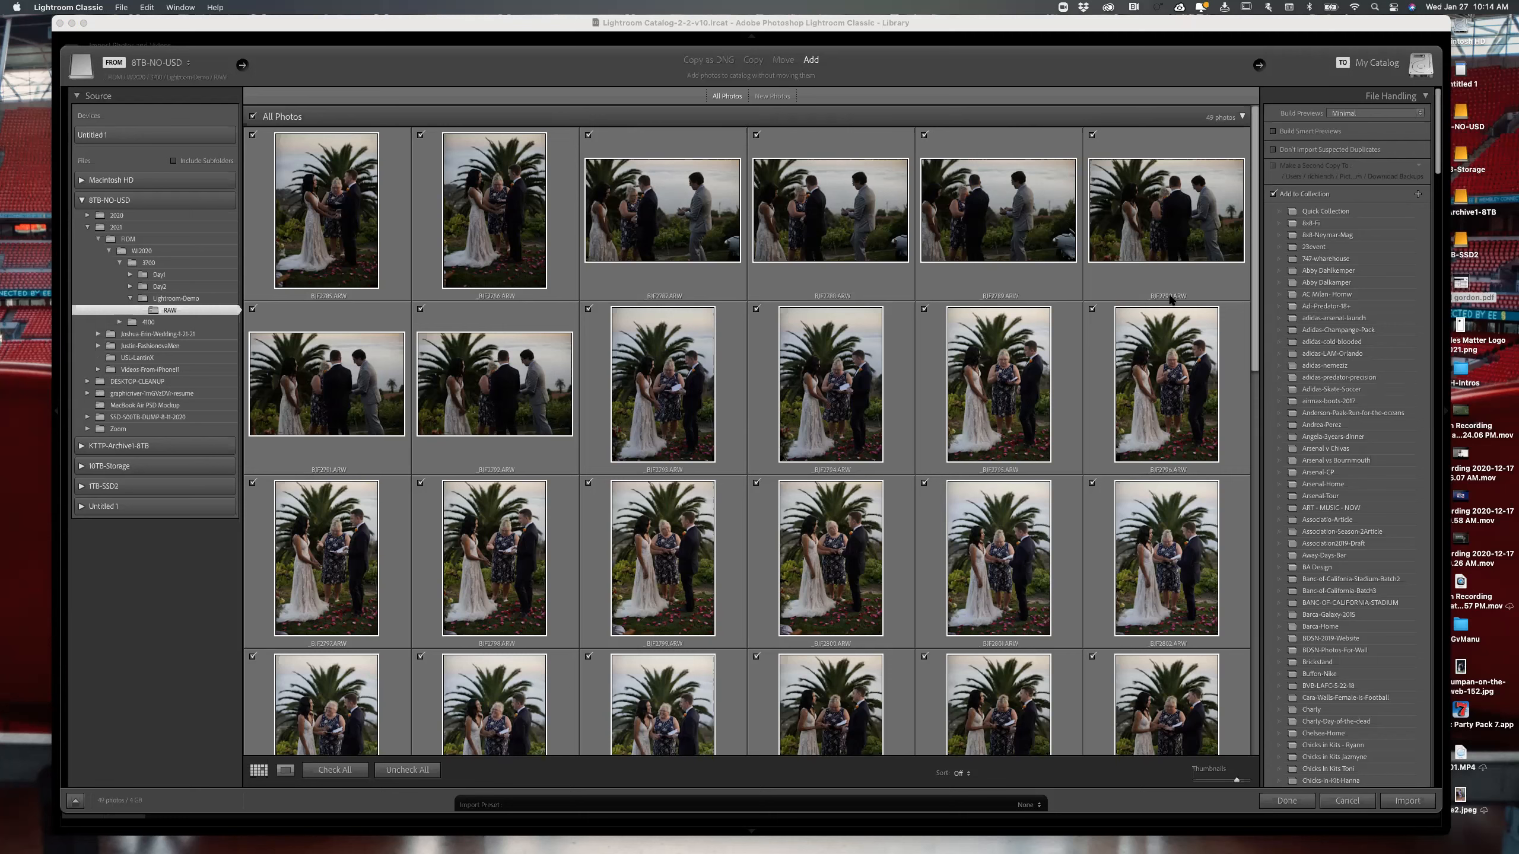
- Create a new collection named 'Lightroom Demo 1-27-21' as the import's target collection
mouse_move(1169, 299)
click(1273, 194)
click(1273, 194)
click(1417, 195)
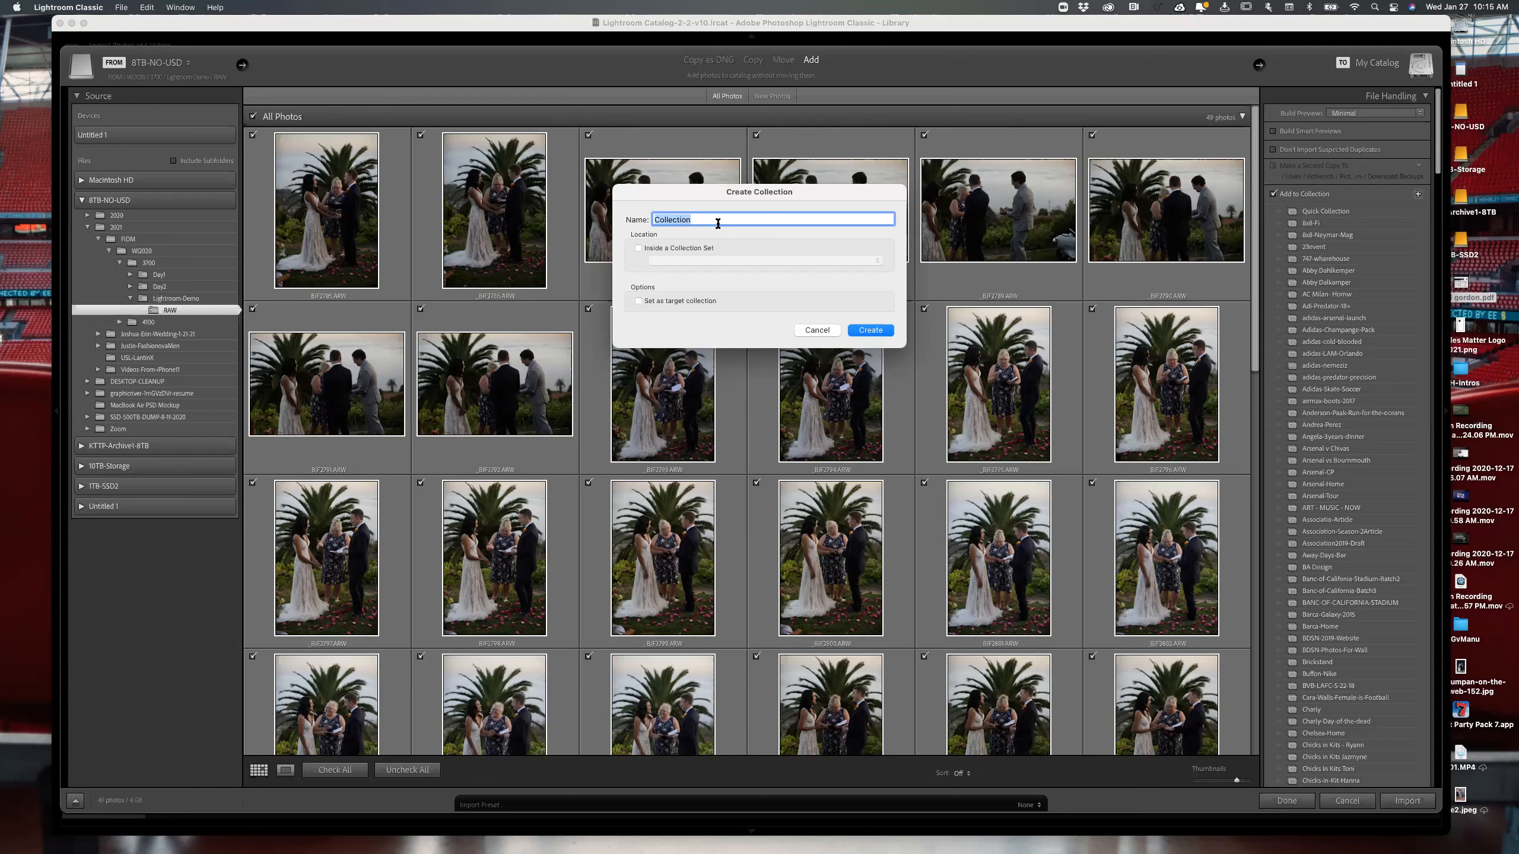
text(Lightroom Demo 1-27-21)
click(872, 335)
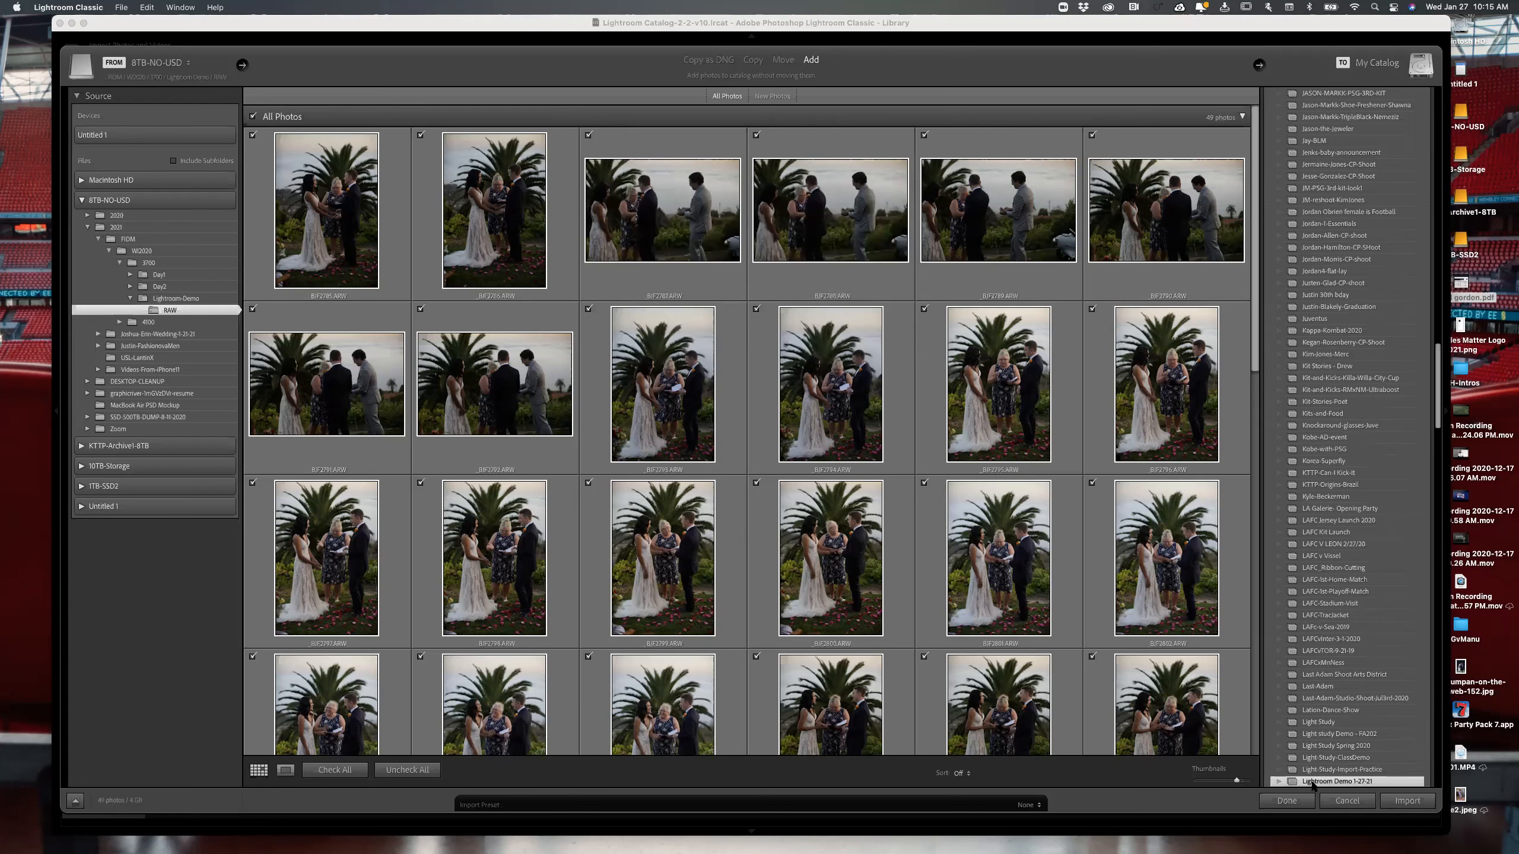
- Import the 49 RAW wedding photos into the Lightroom catalog
click(1408, 801)
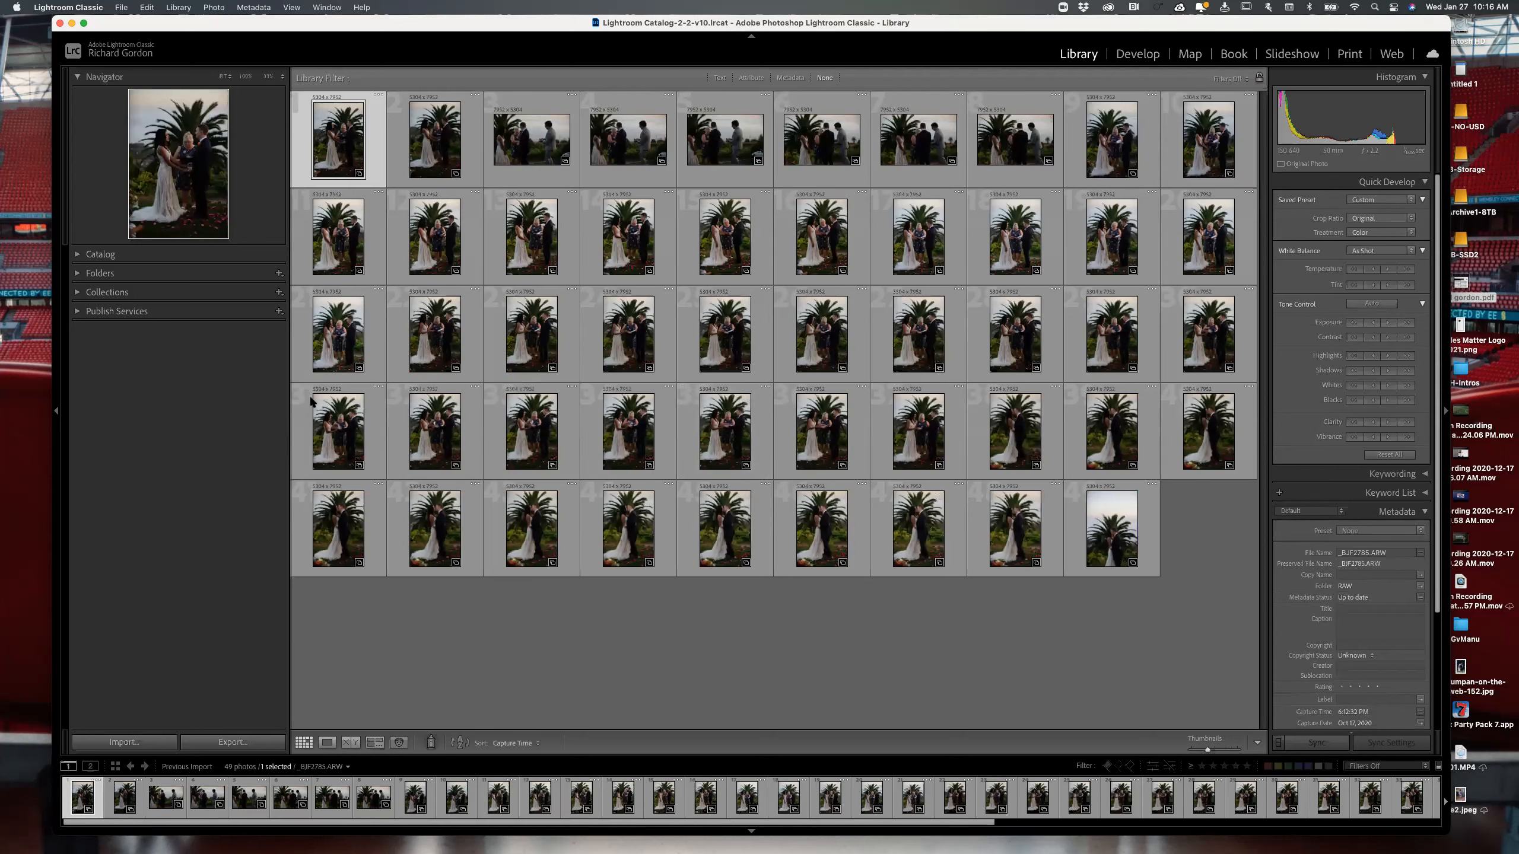
- Toggle the Collections panel and filmstrip, then show _BJF2785.ARW enlarged in Loupe view
click(79, 292)
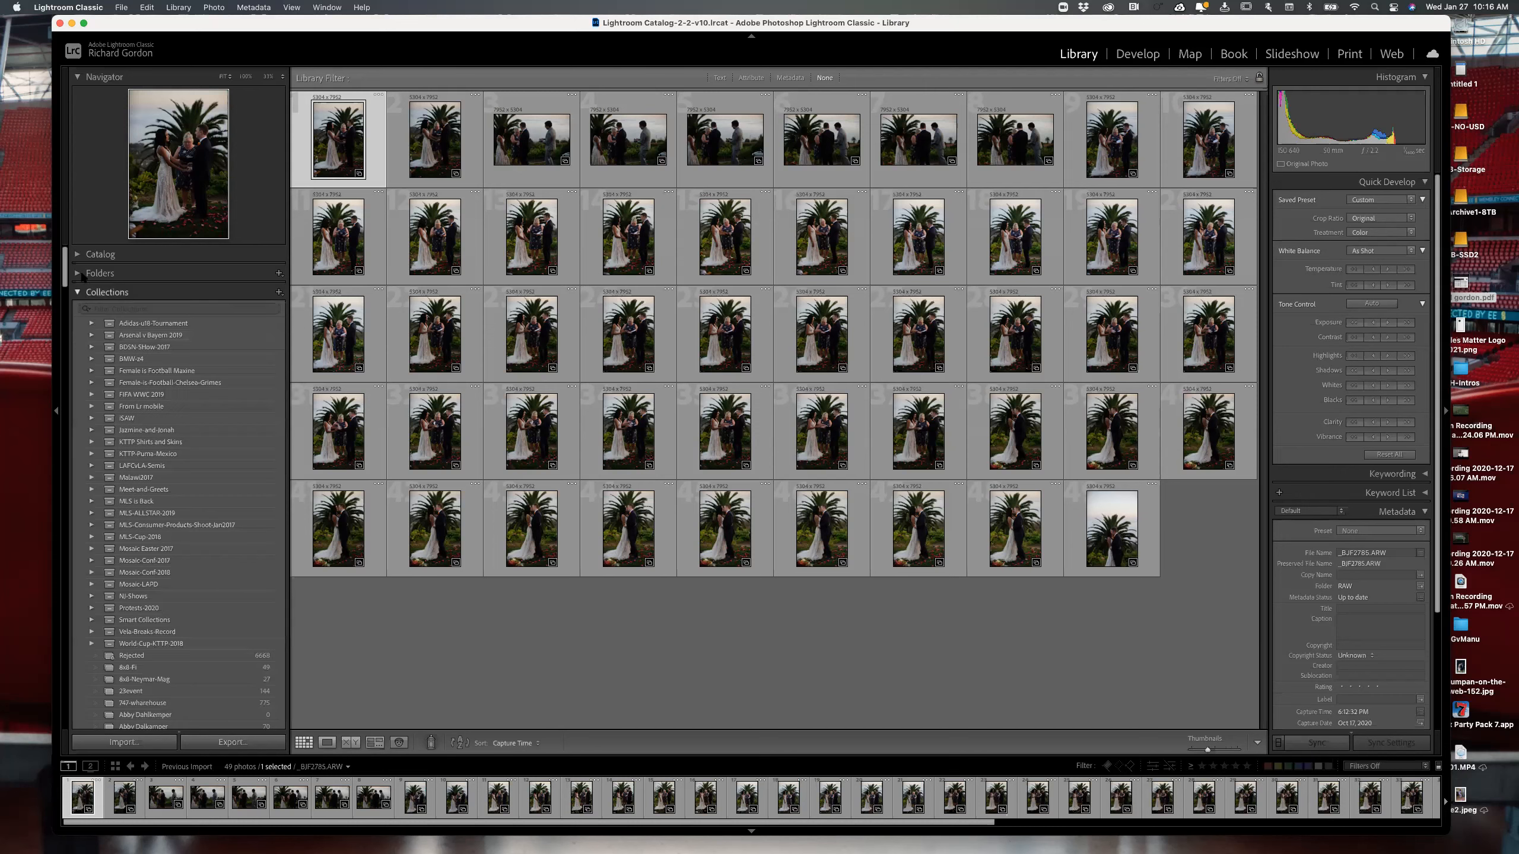
click(78, 292)
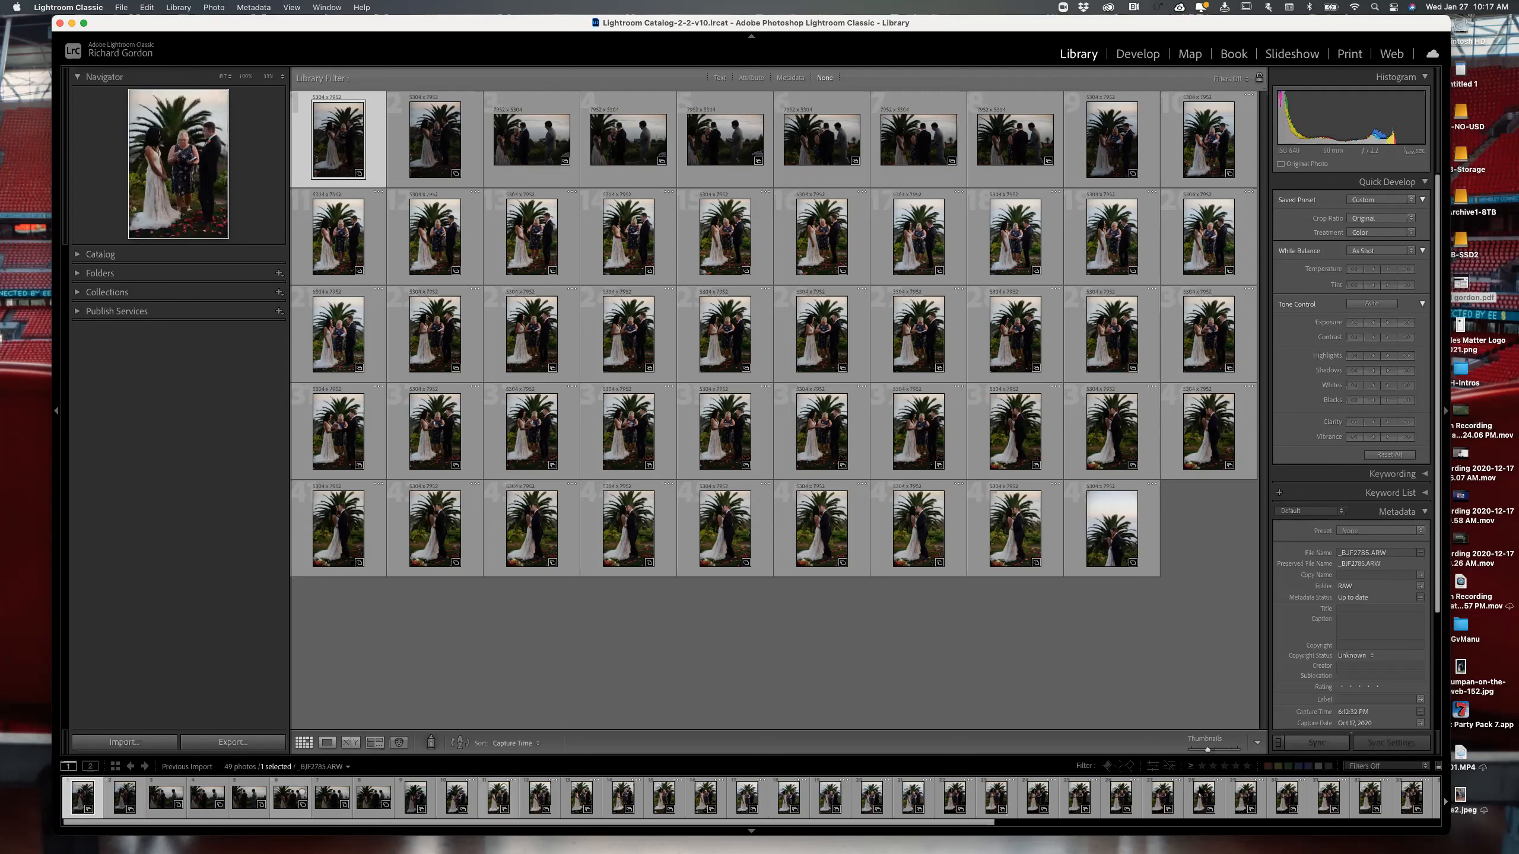
click(751, 833)
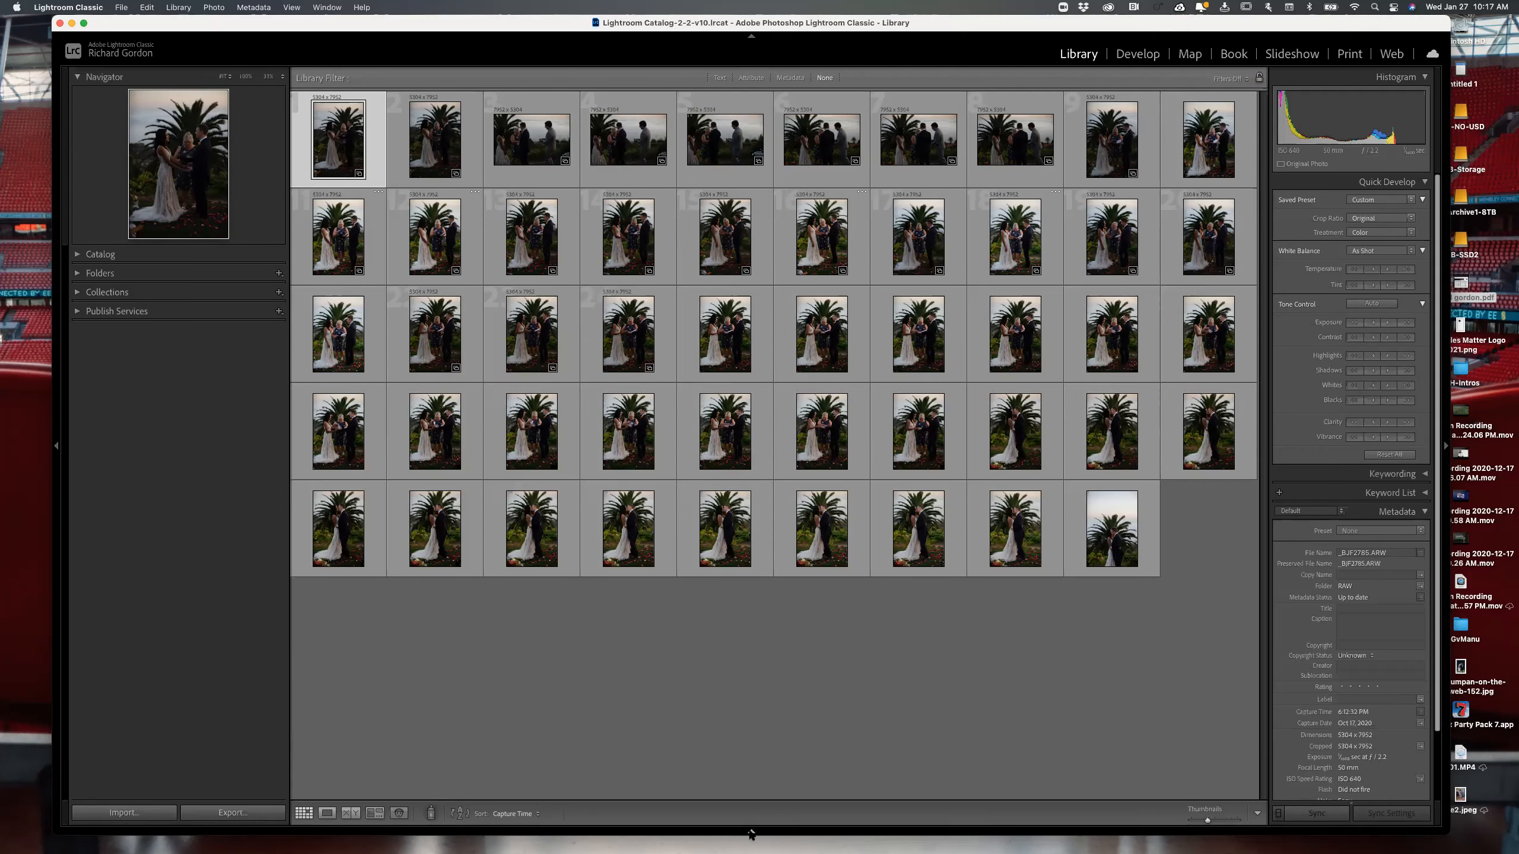
click(752, 834)
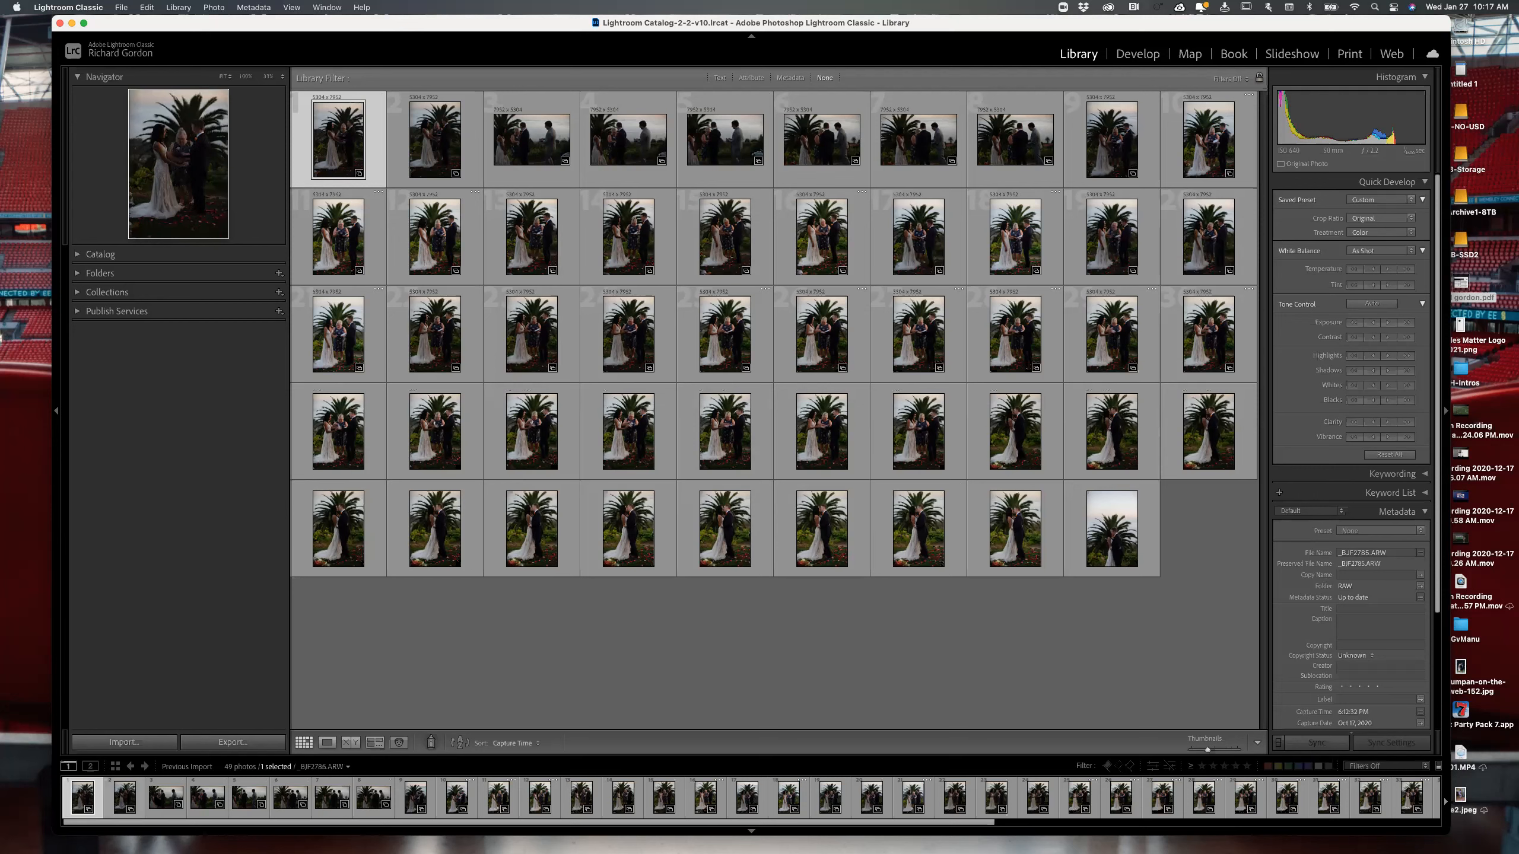
click(124, 797)
key(Right)
key(Right)
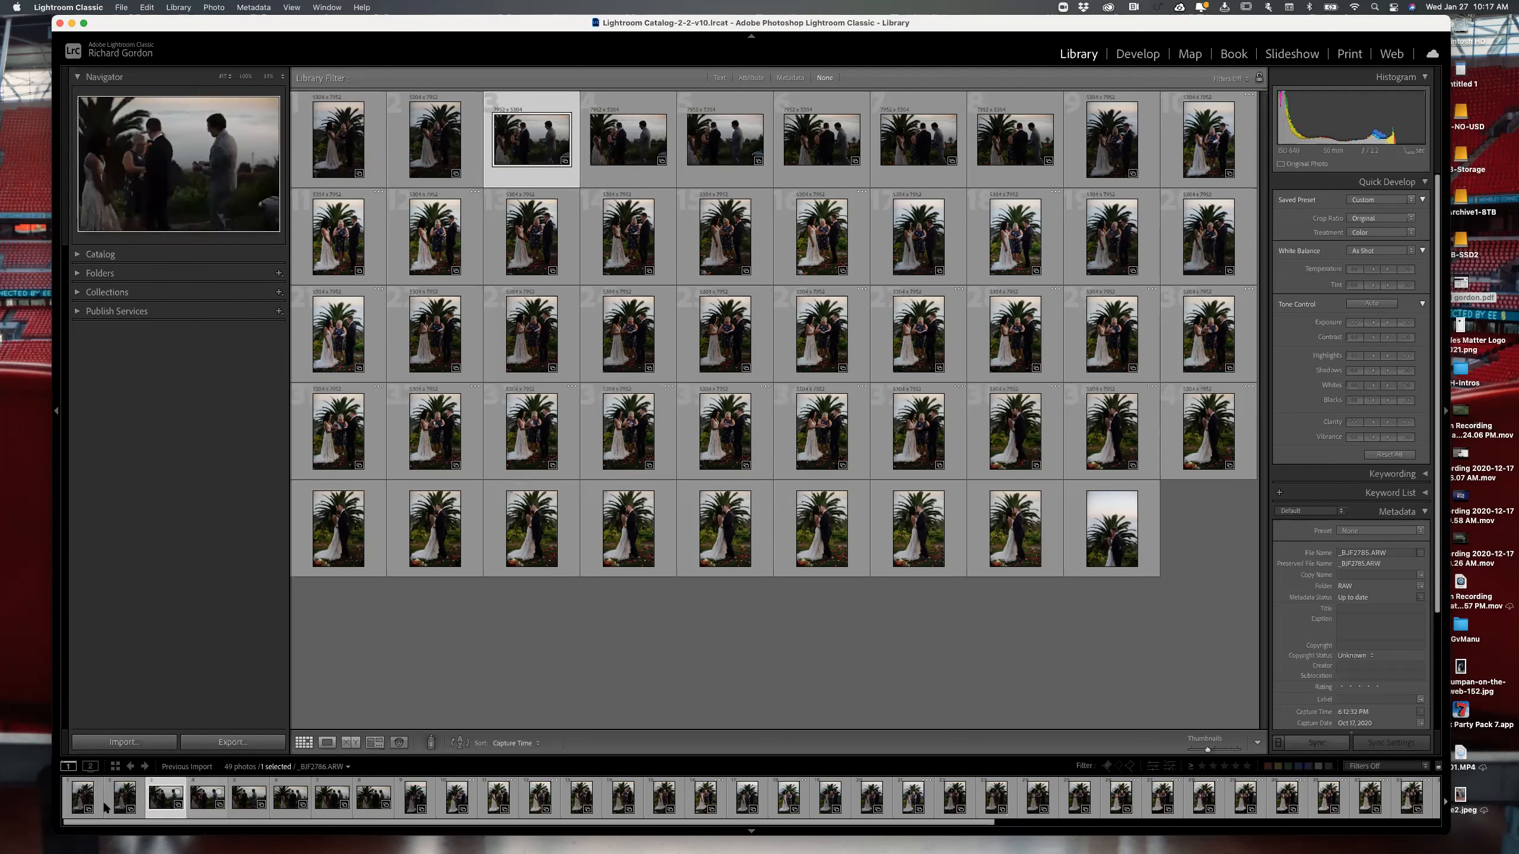
click(83, 798)
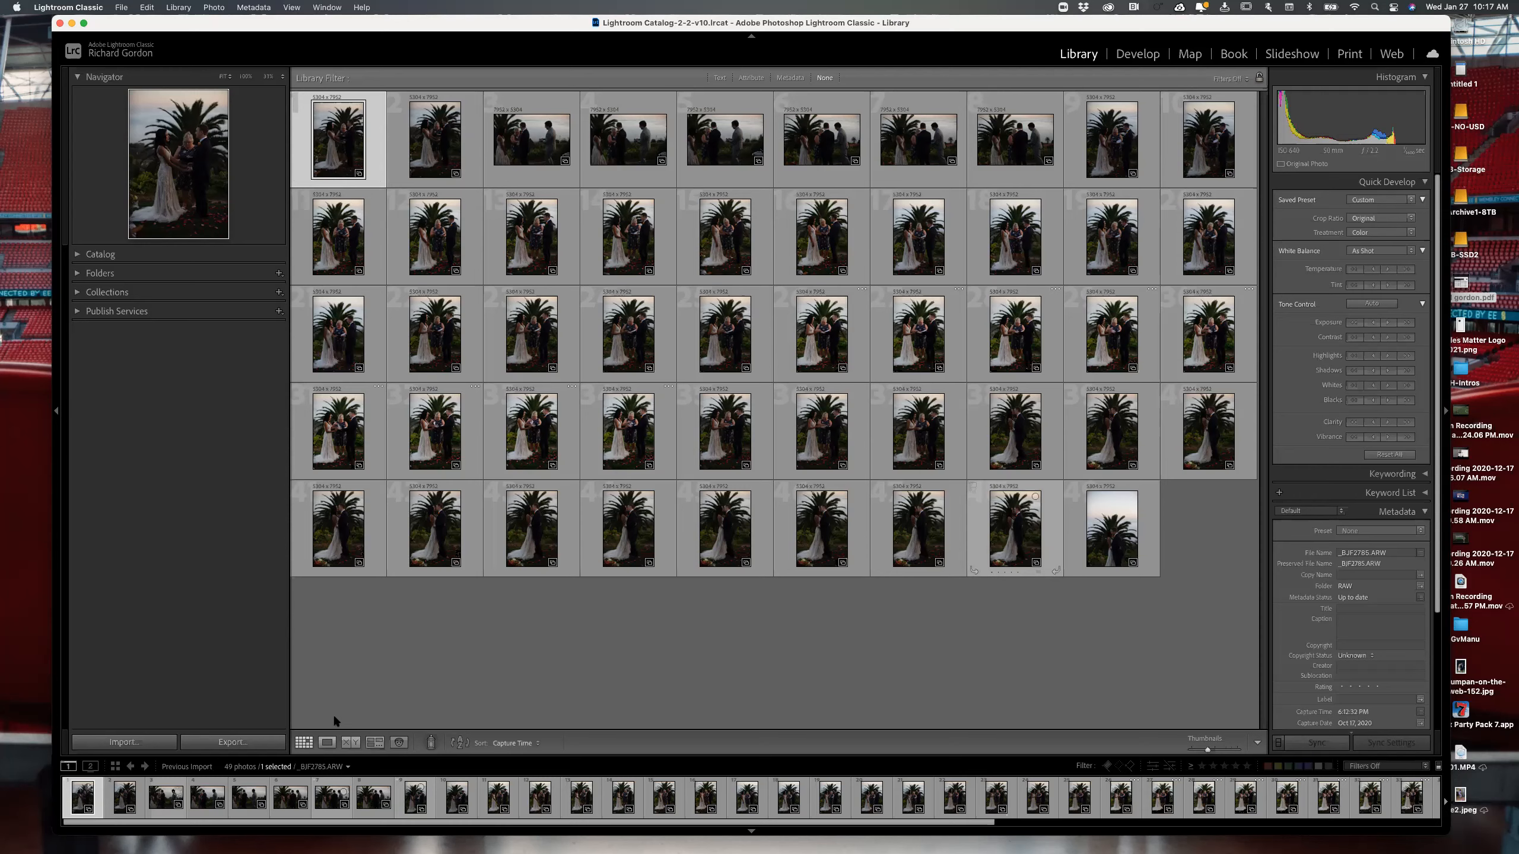
click(327, 743)
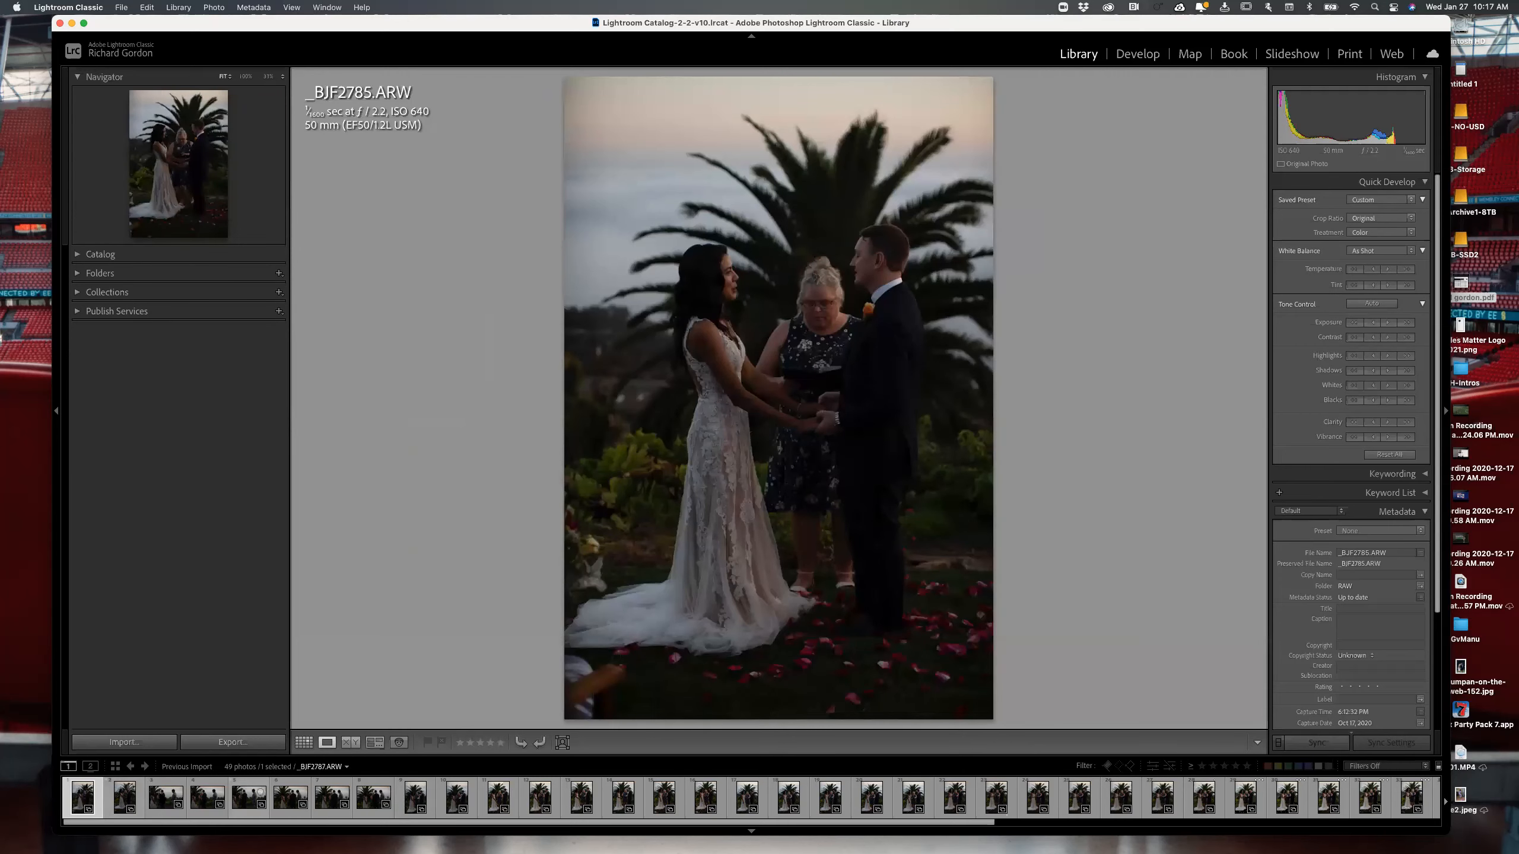
- Step through the enlarged photos up to _BJF2788.ARW, then return to Grid view
click(125, 798)
key(Right)
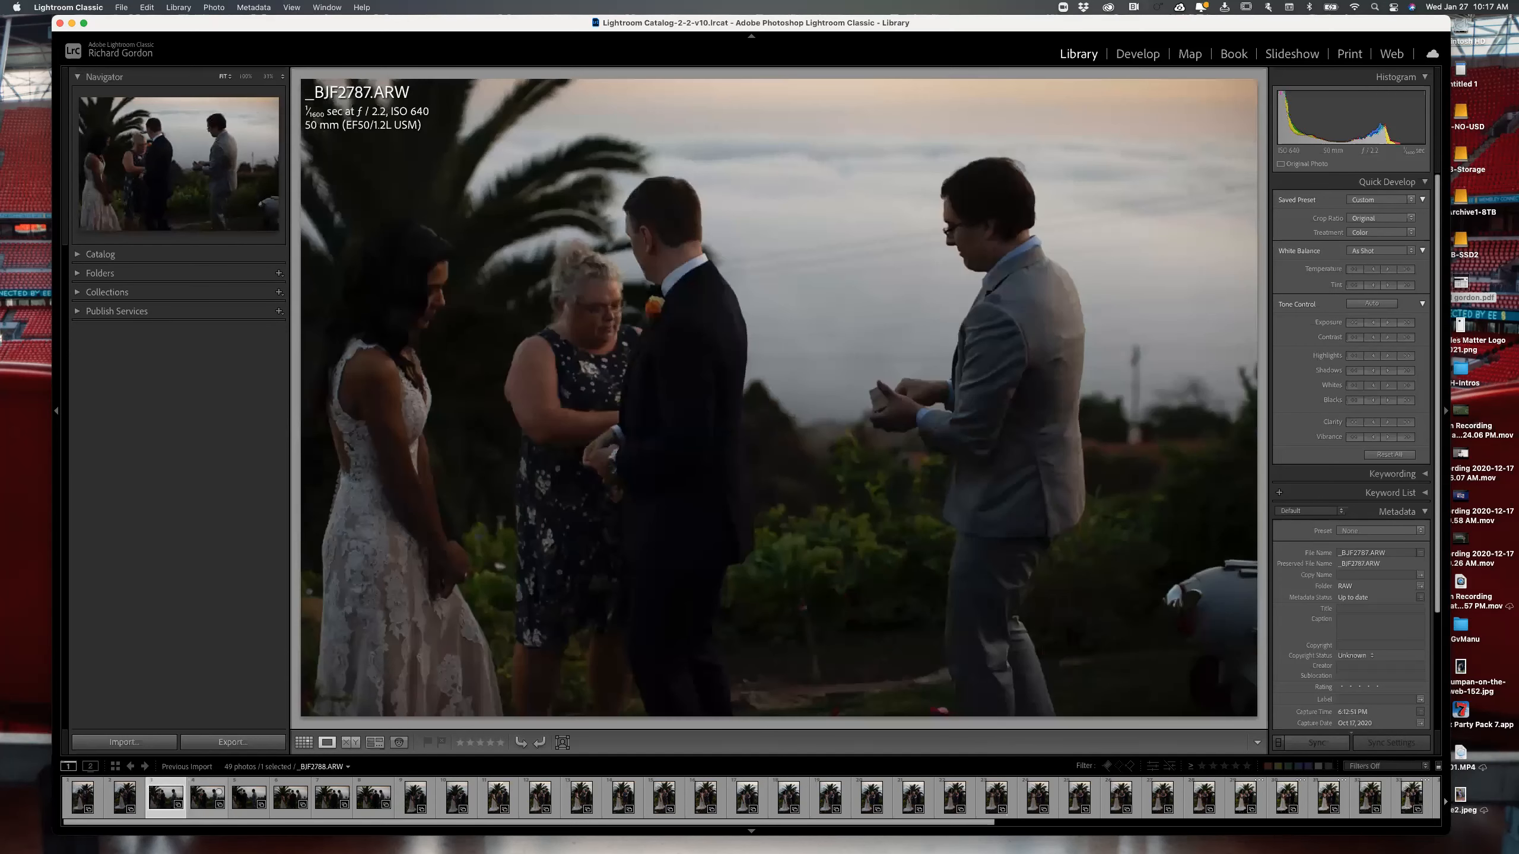
key(Right)
key(Right)
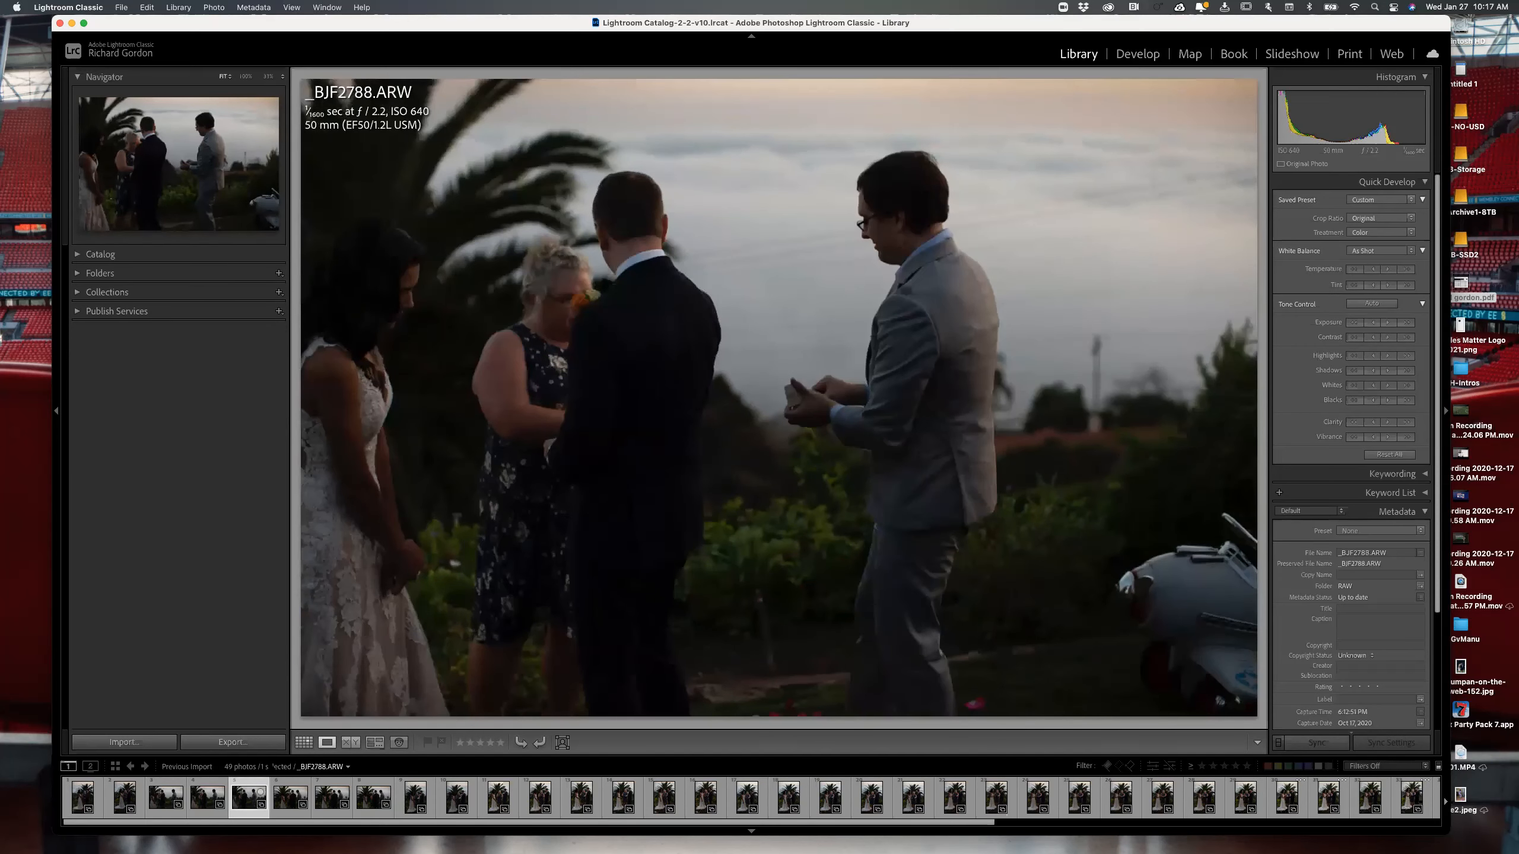
click(302, 745)
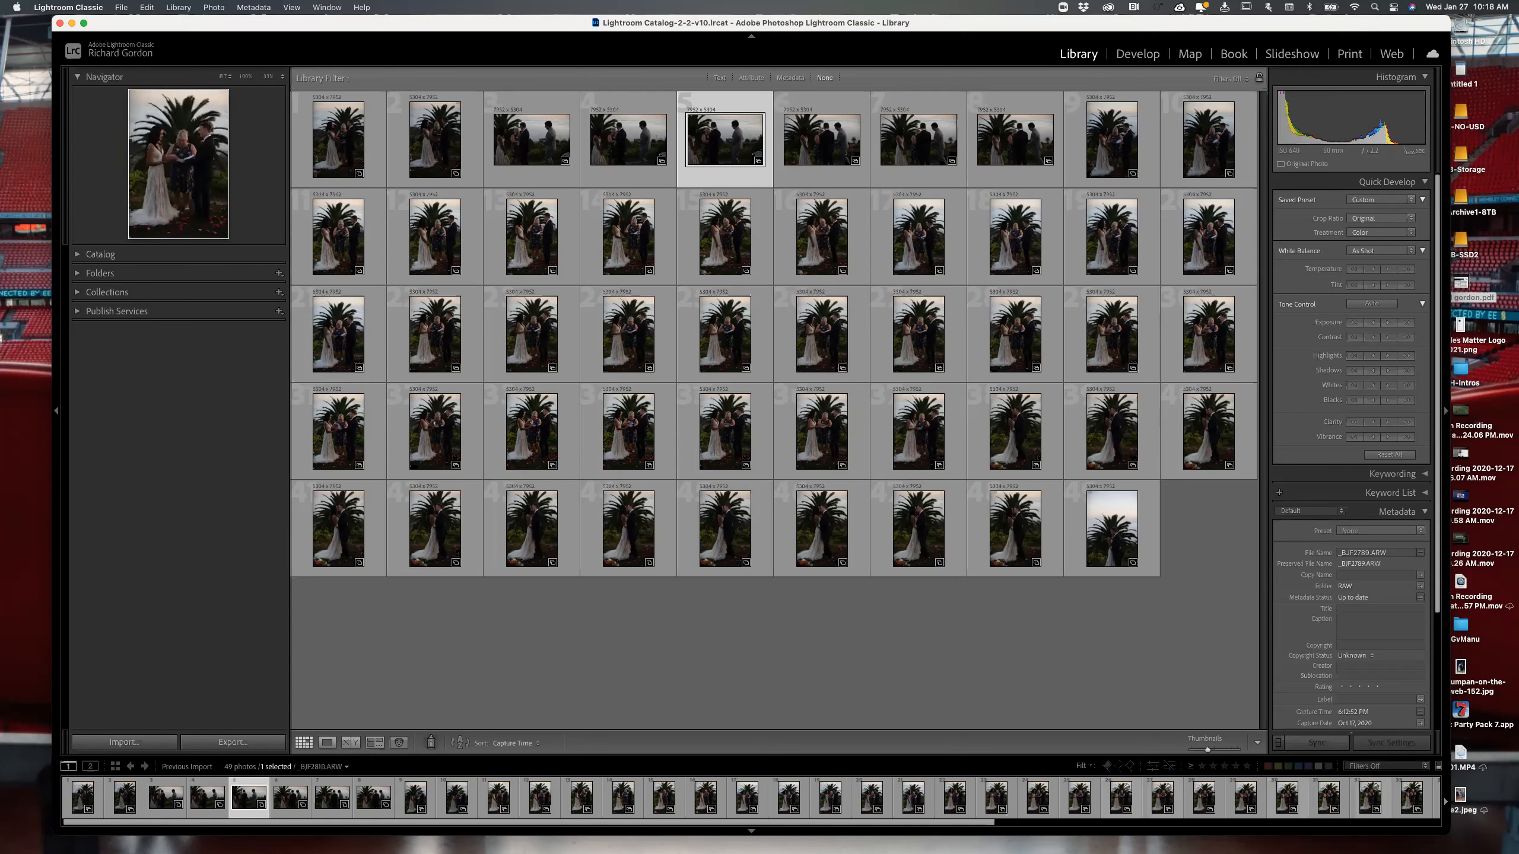
- Show the Library Filter bar's Attribute filters and filmstrip filter options, leaving no filter applied
key(super+l)
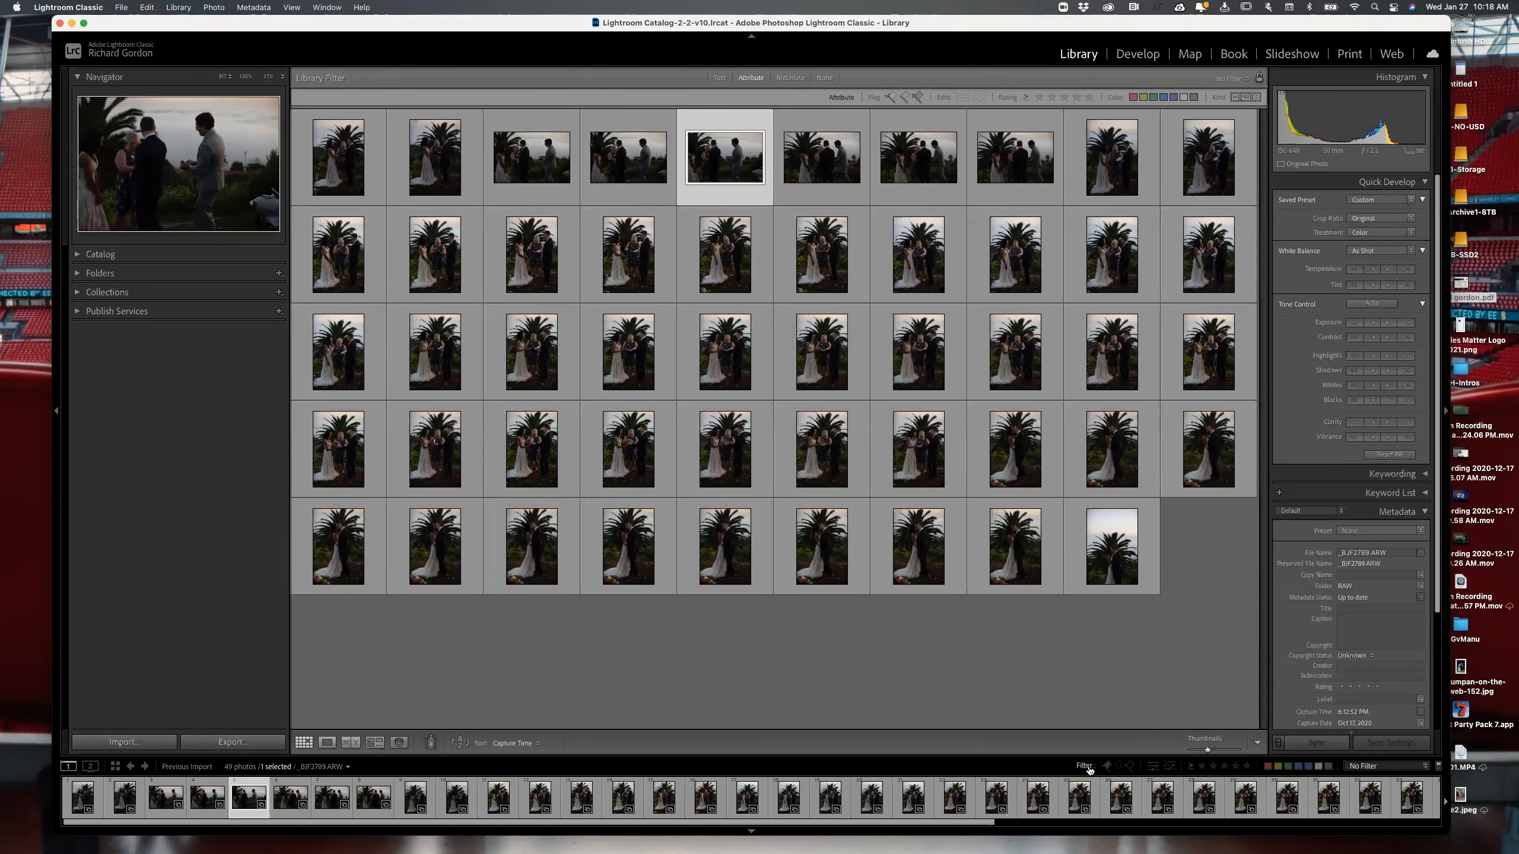
click(1088, 767)
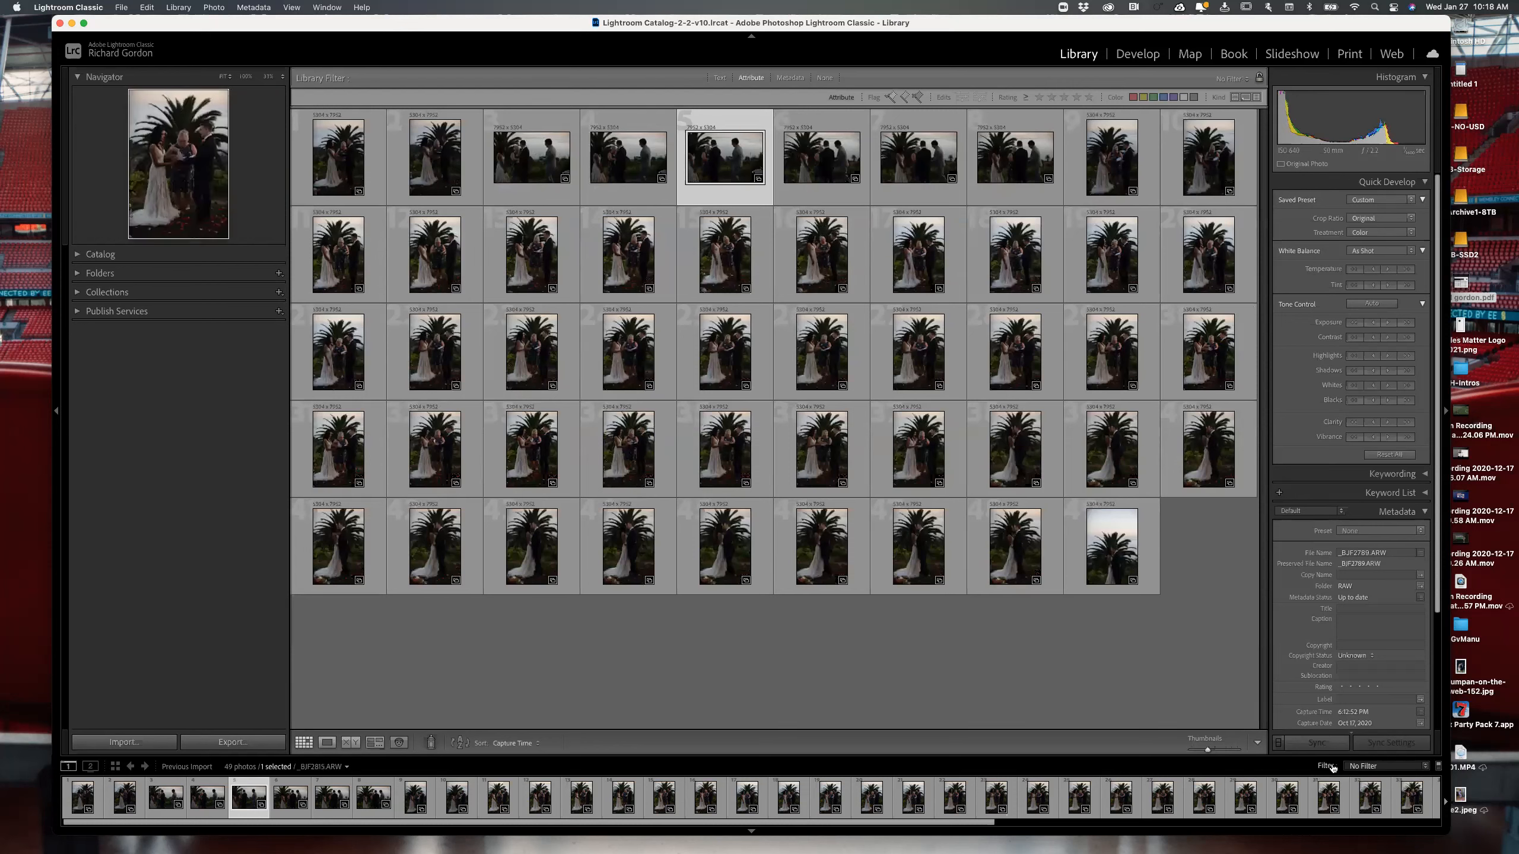
click(1326, 767)
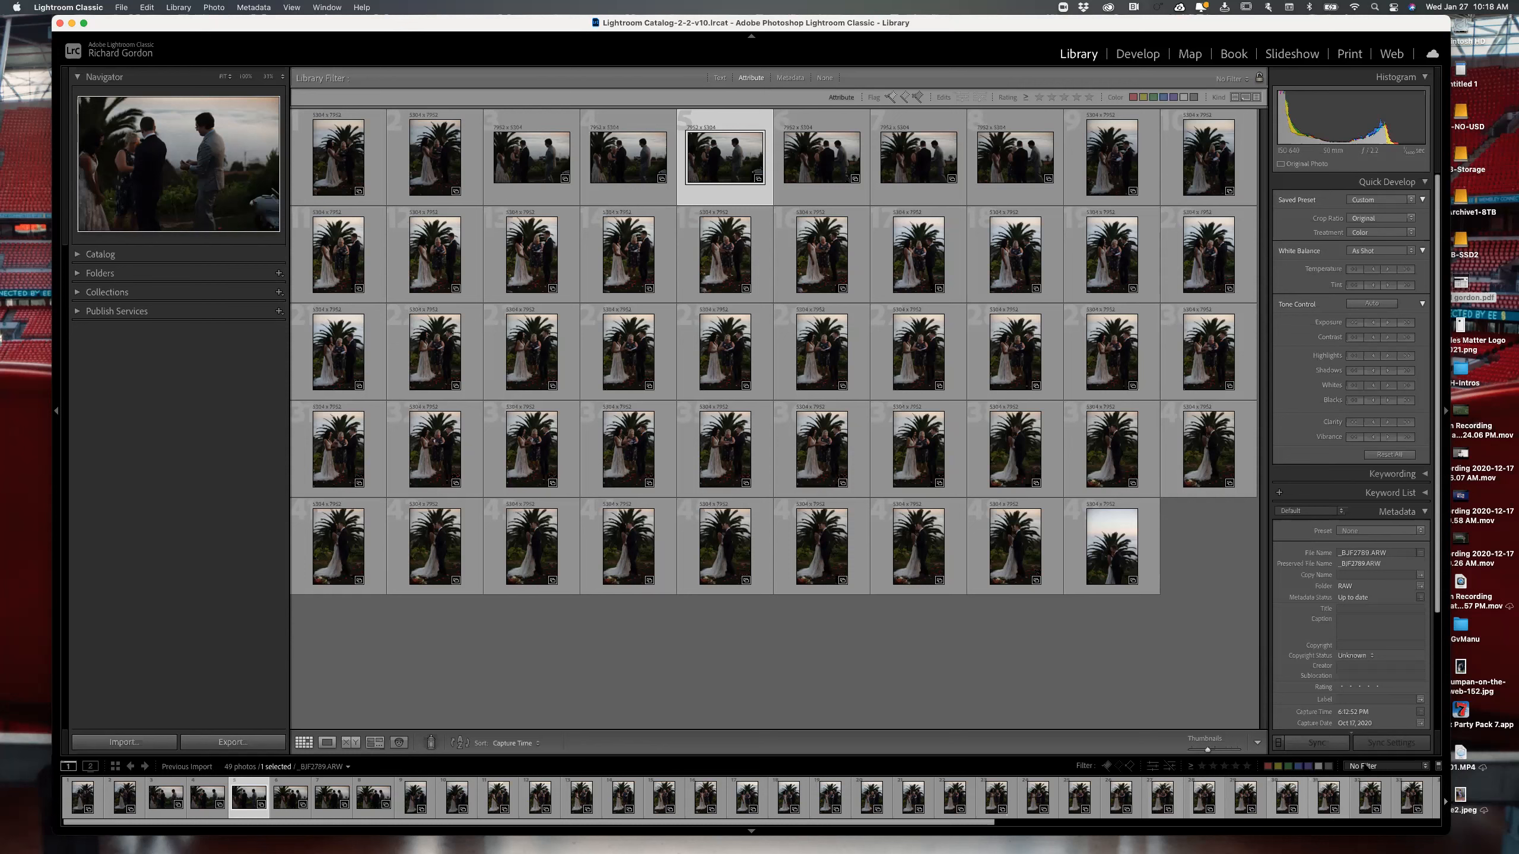
click(1364, 766)
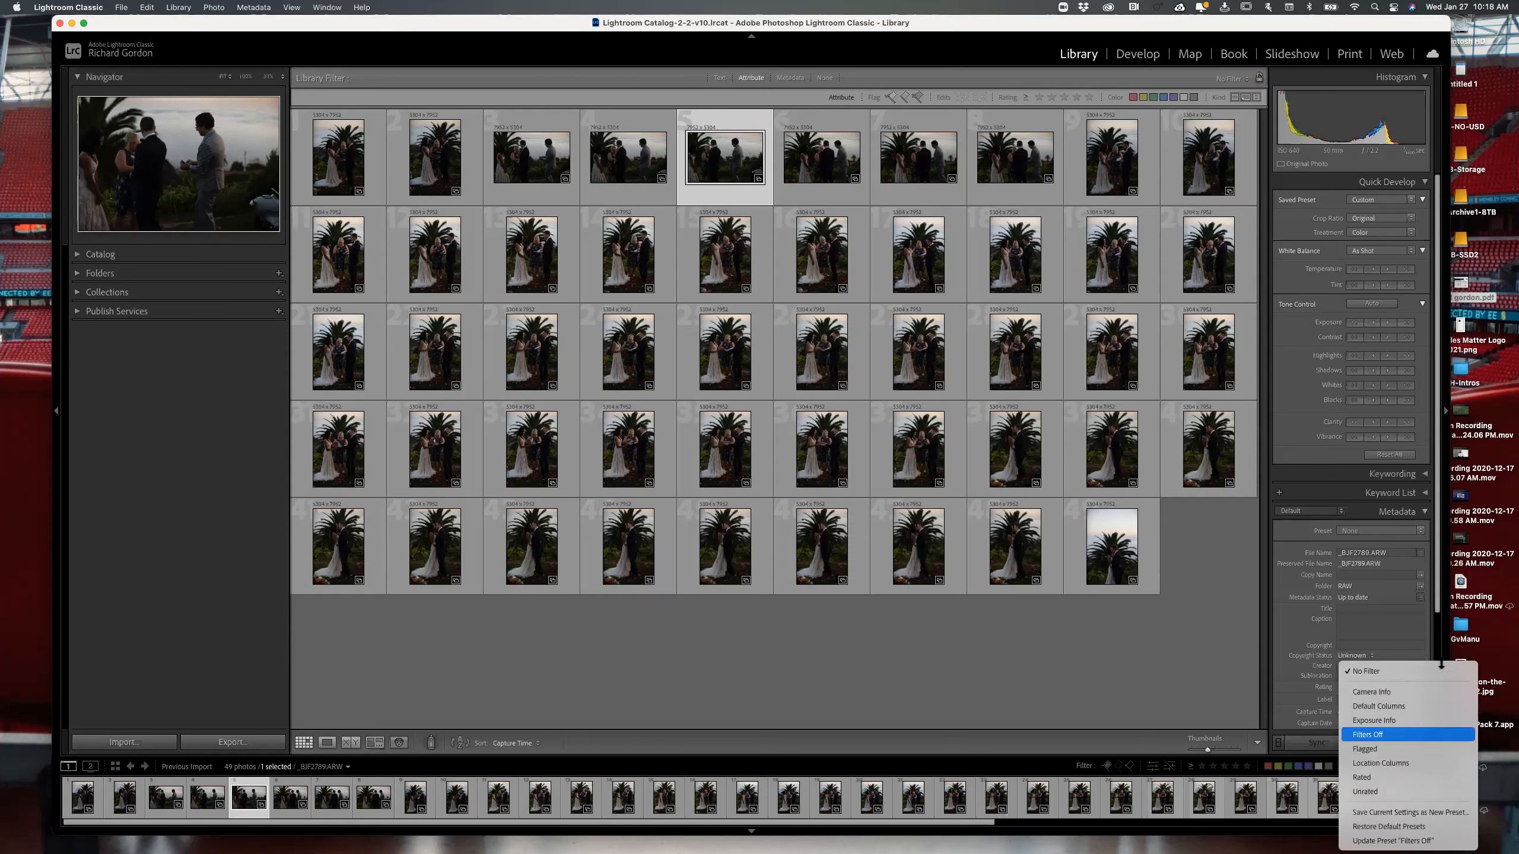
click(1345, 782)
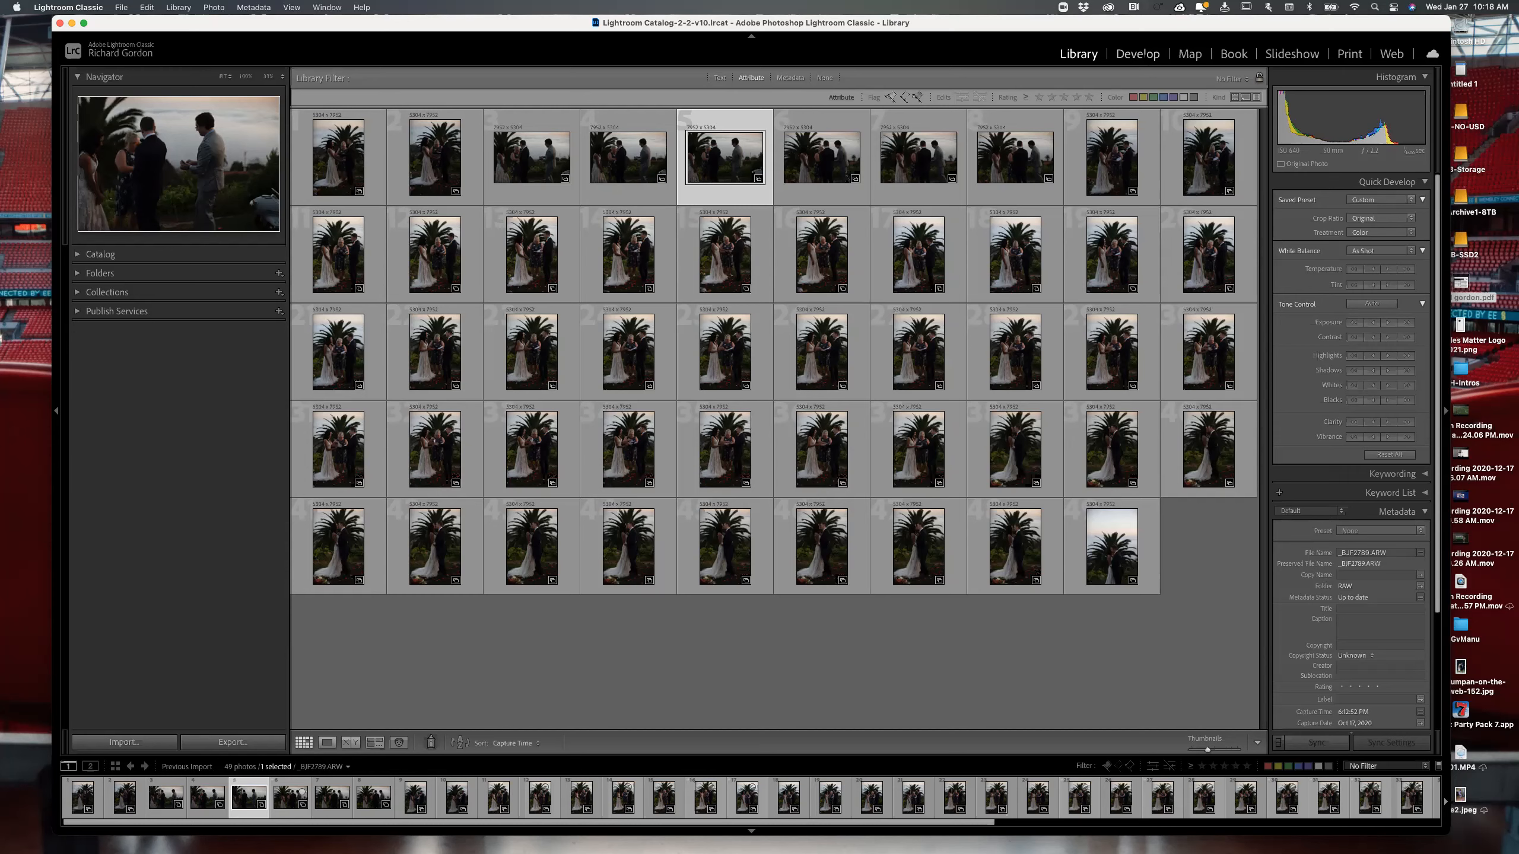
- Switch to the Develop module and load the first photo, _BJF2785.ARW, from the filmstrip
click(1142, 52)
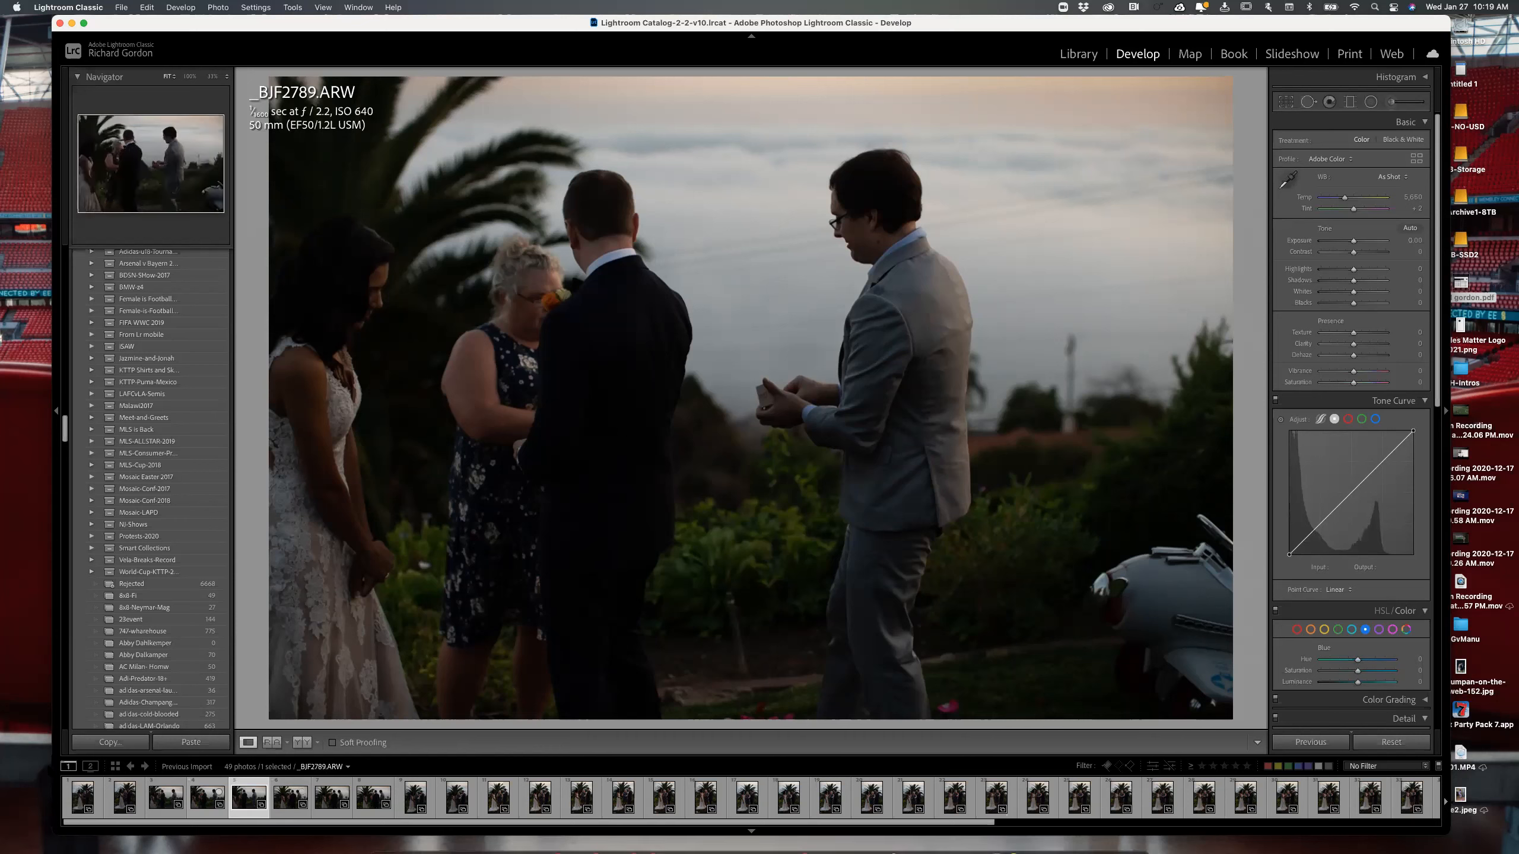
click(101, 799)
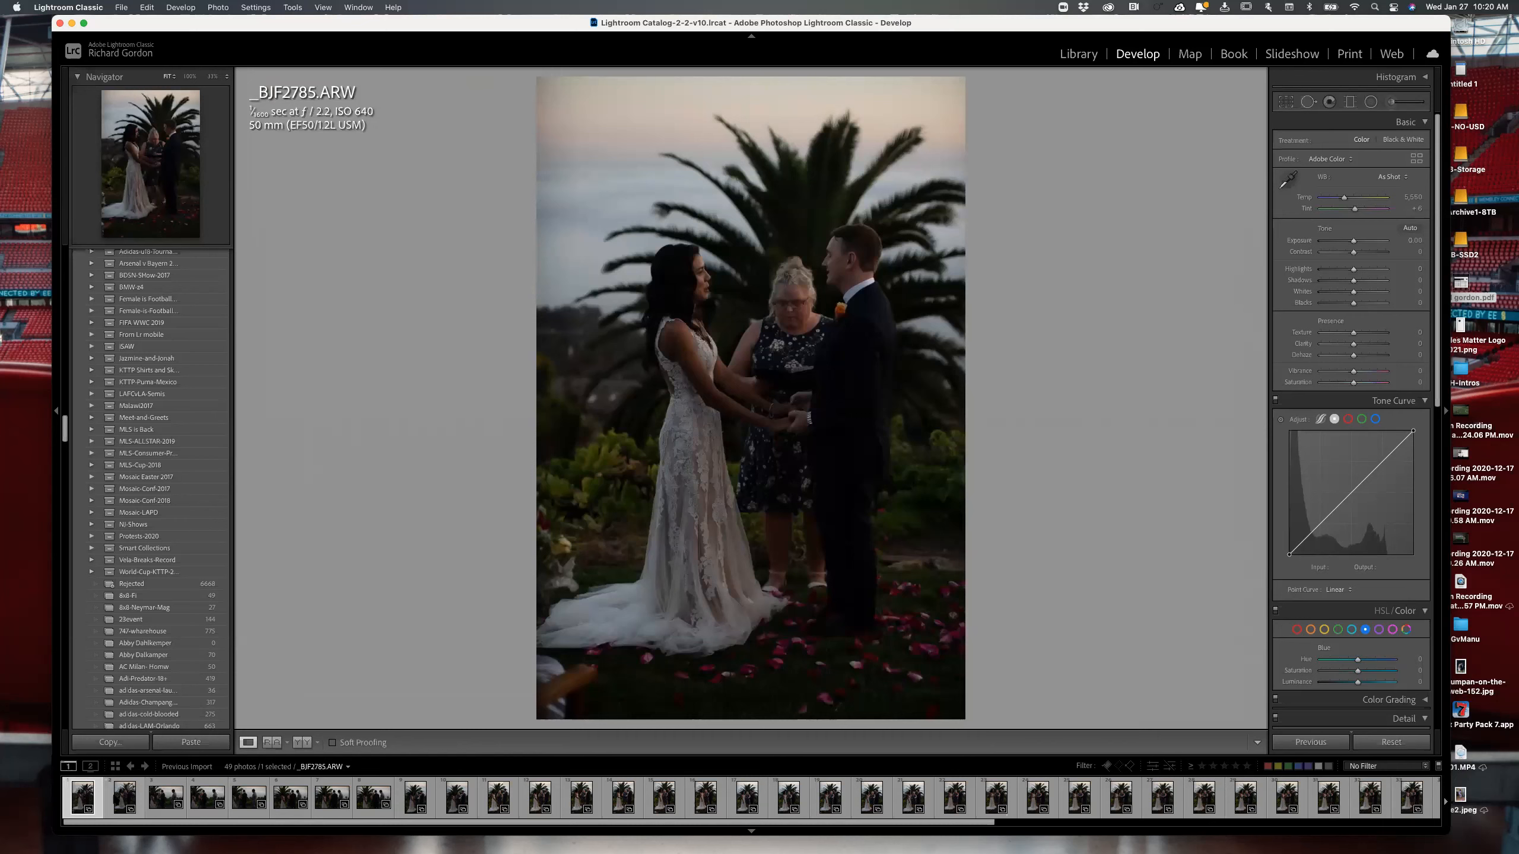
- Flag the current photo and _BJF2786 as picks while browsing the next photos
key(p)
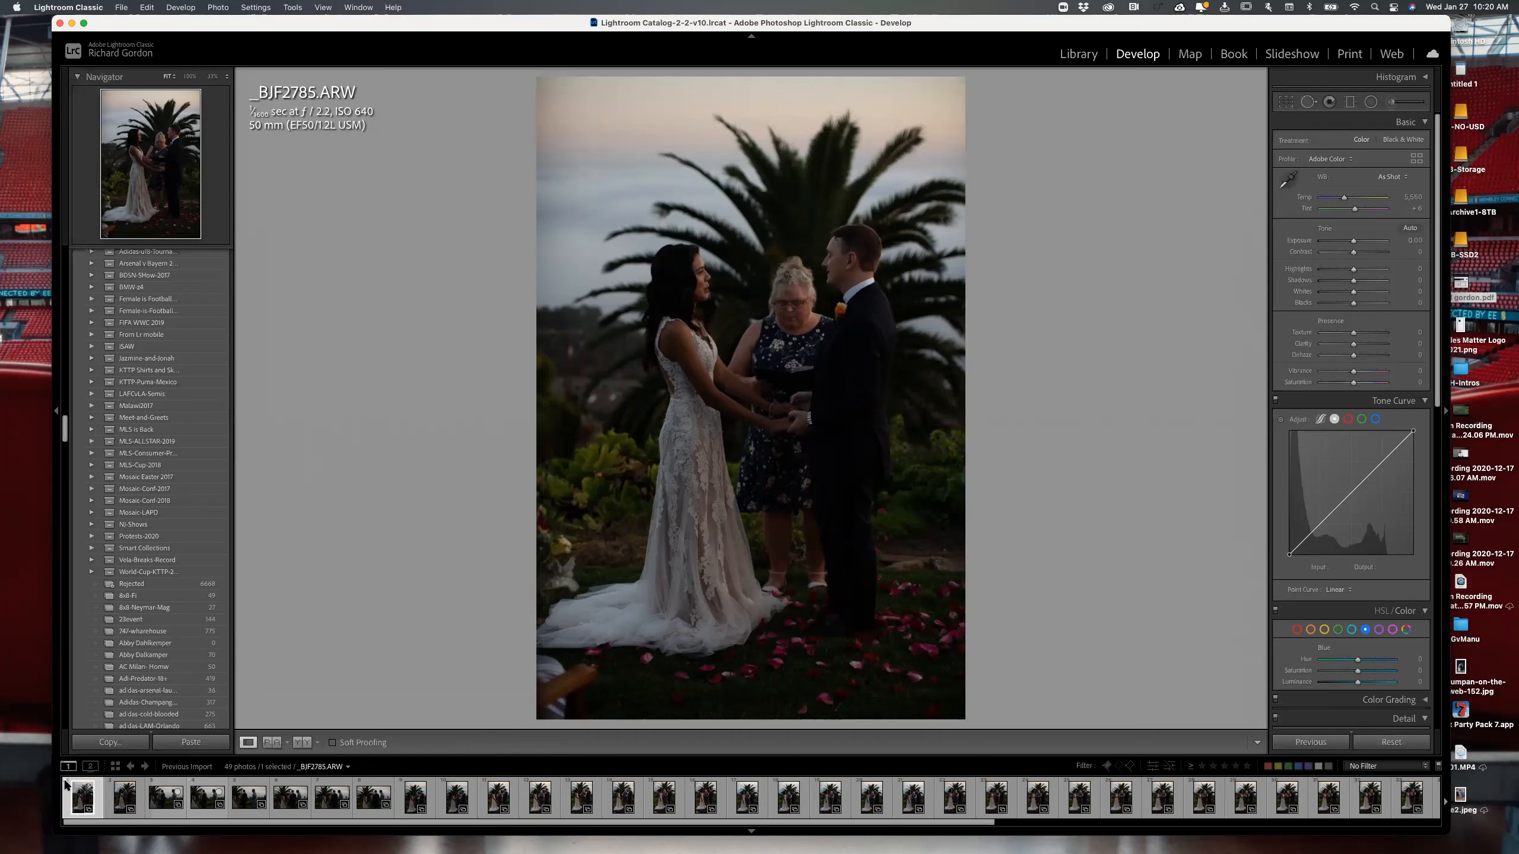
key(Right)
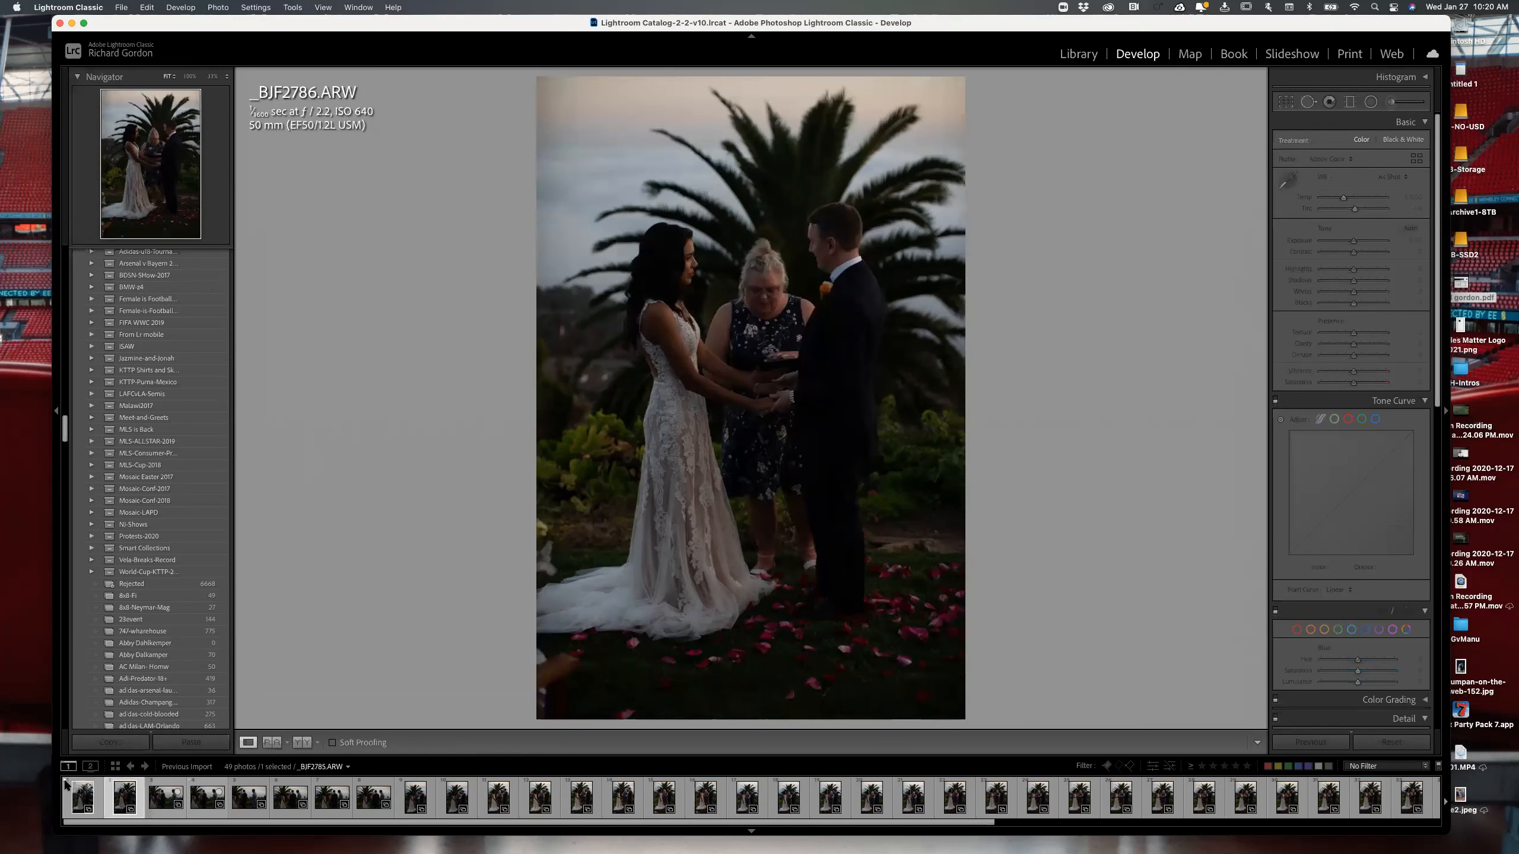
key(Right)
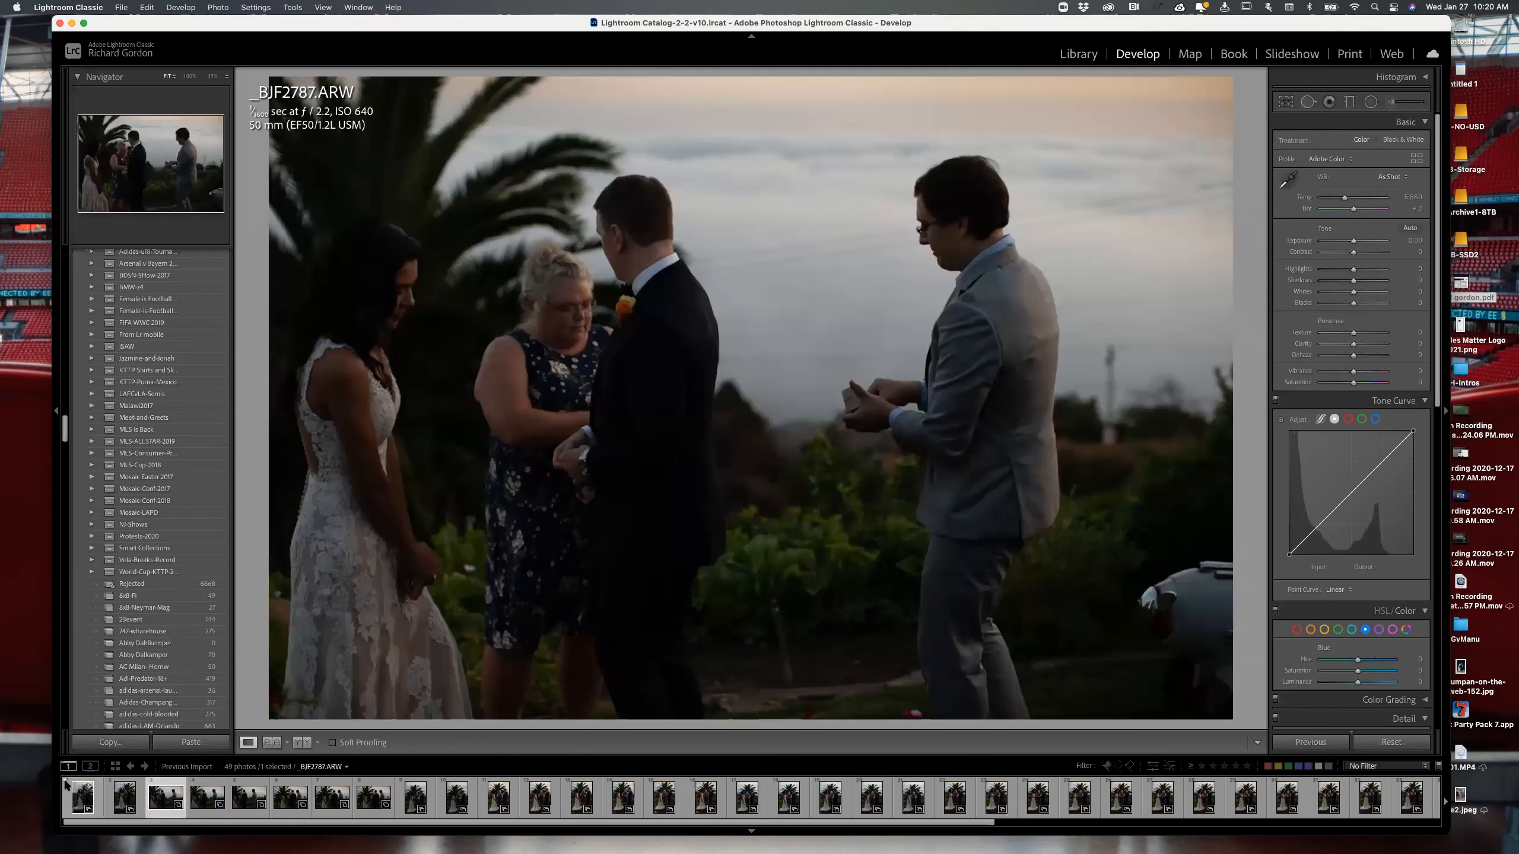
key(Right)
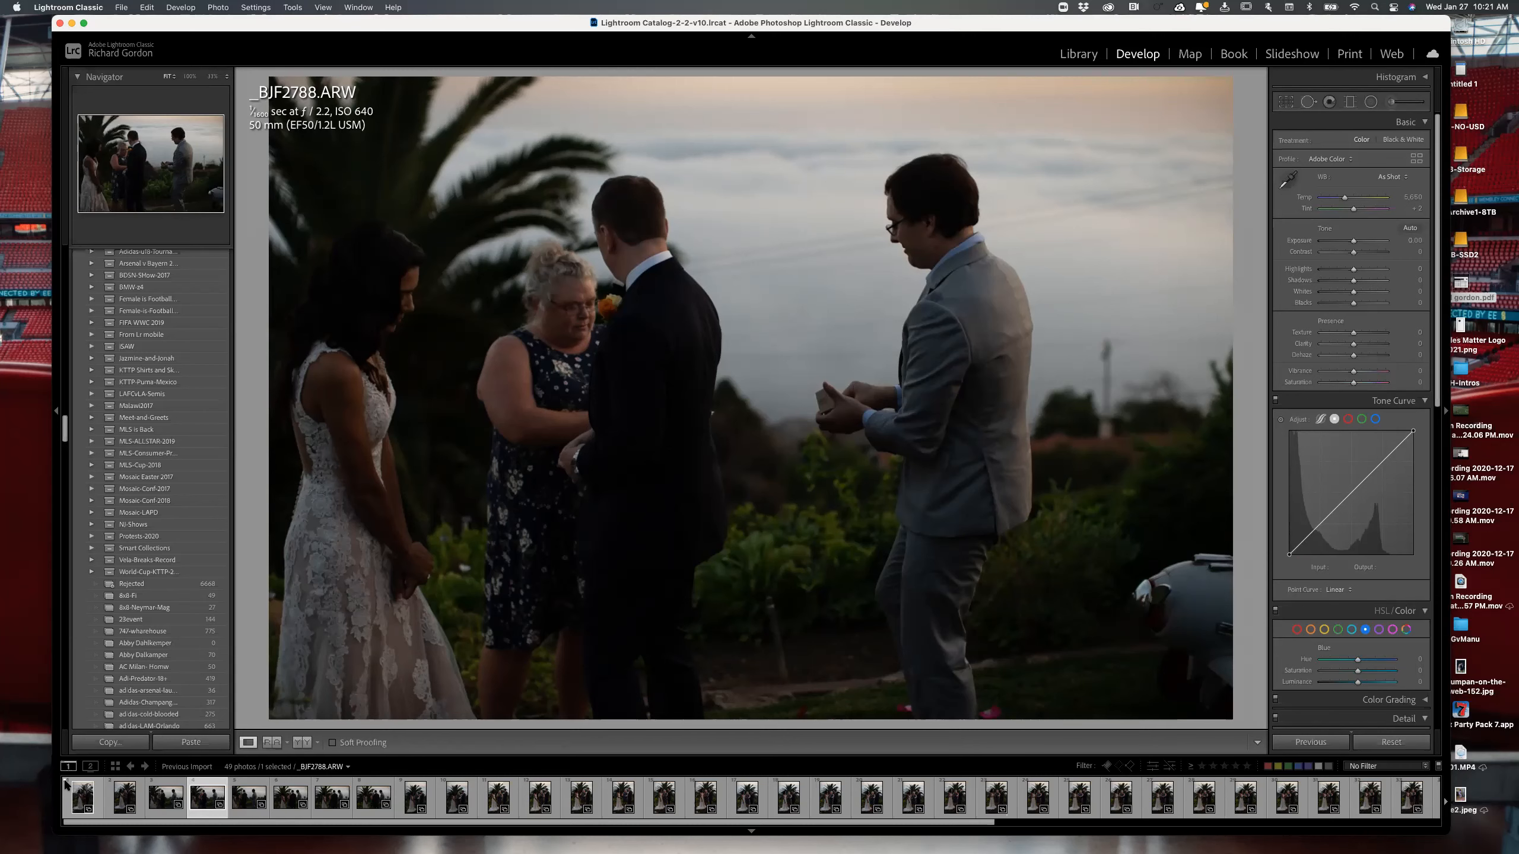
key(Left)
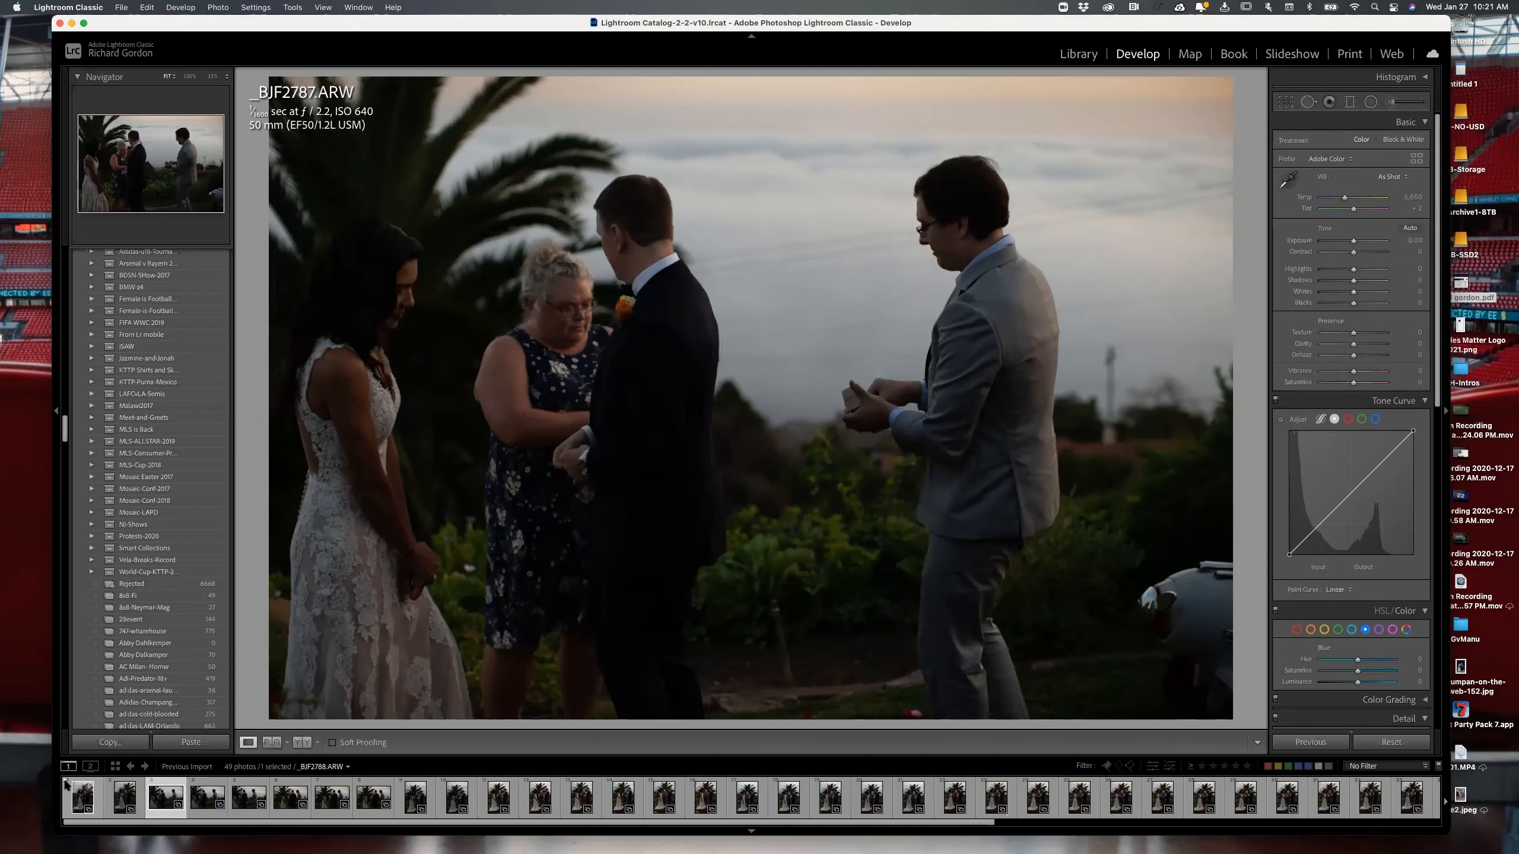
key(Left)
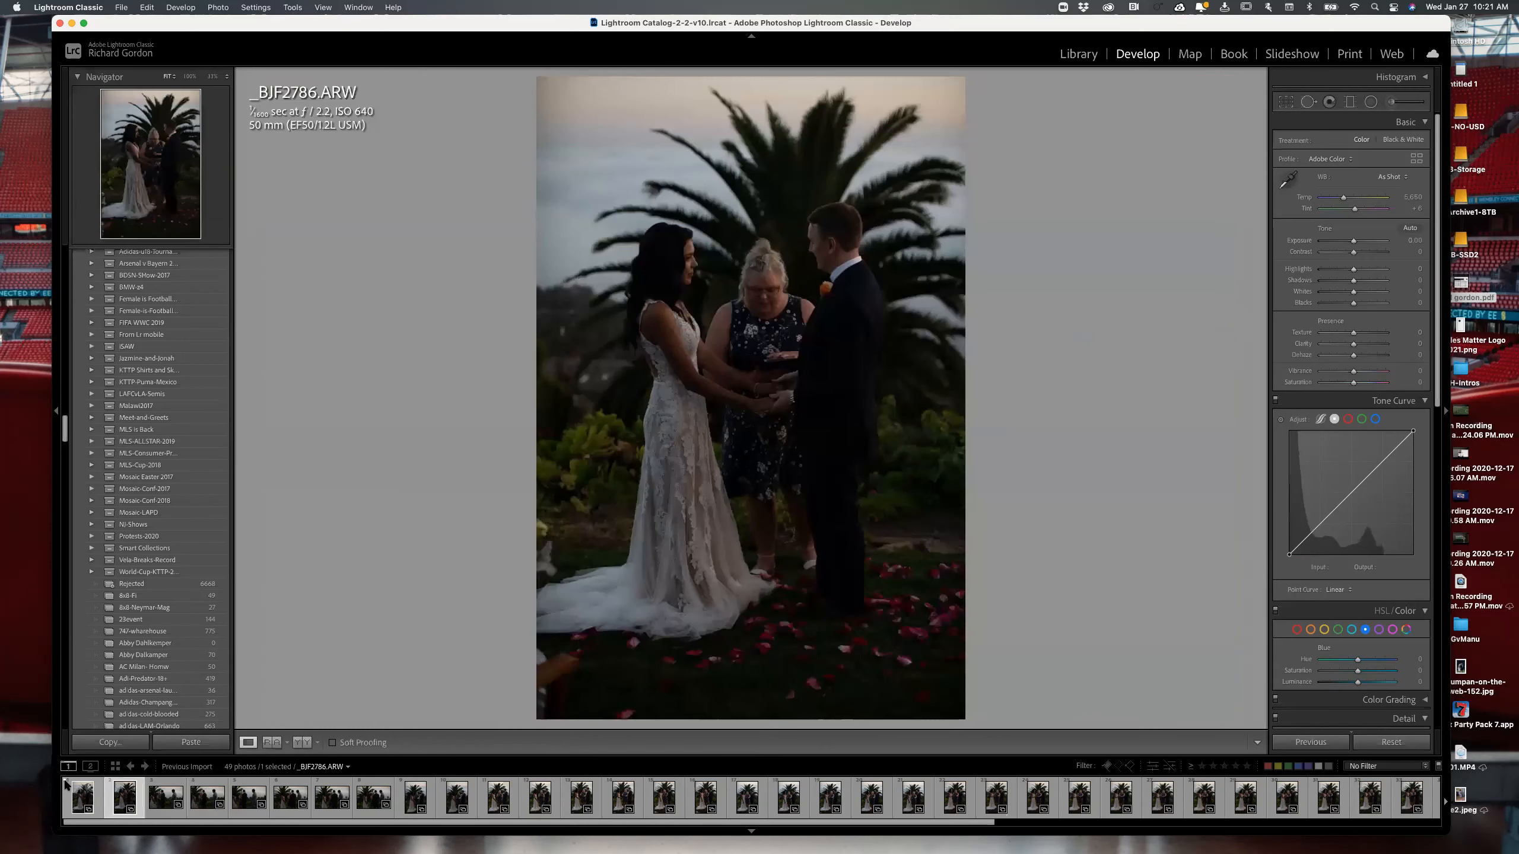
key(p)
- Reject _BJF2787, then change its flag to a pick instead
key(Right)
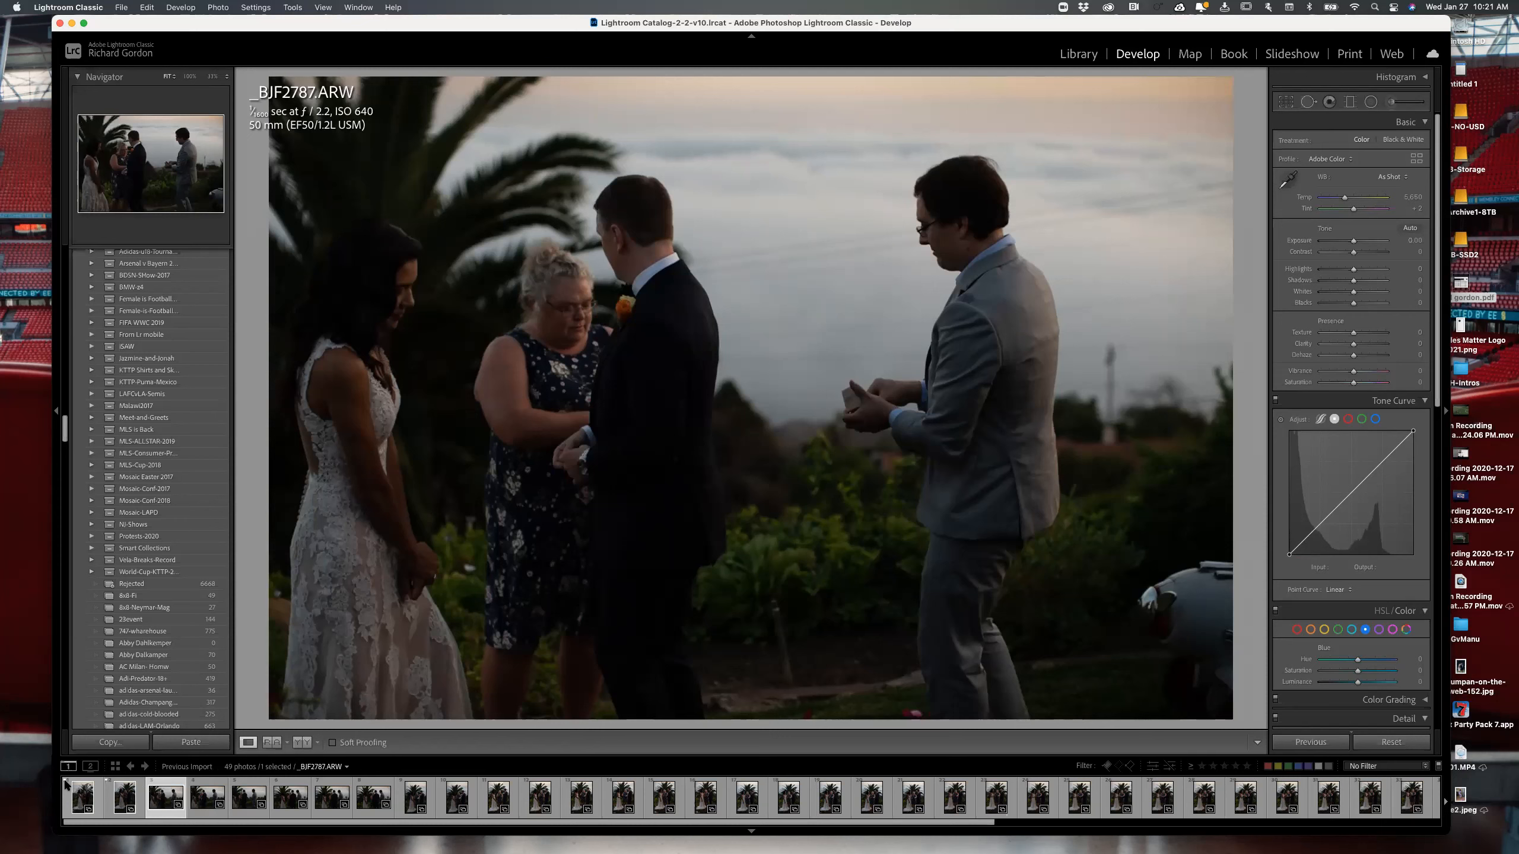
key(x)
key(Right)
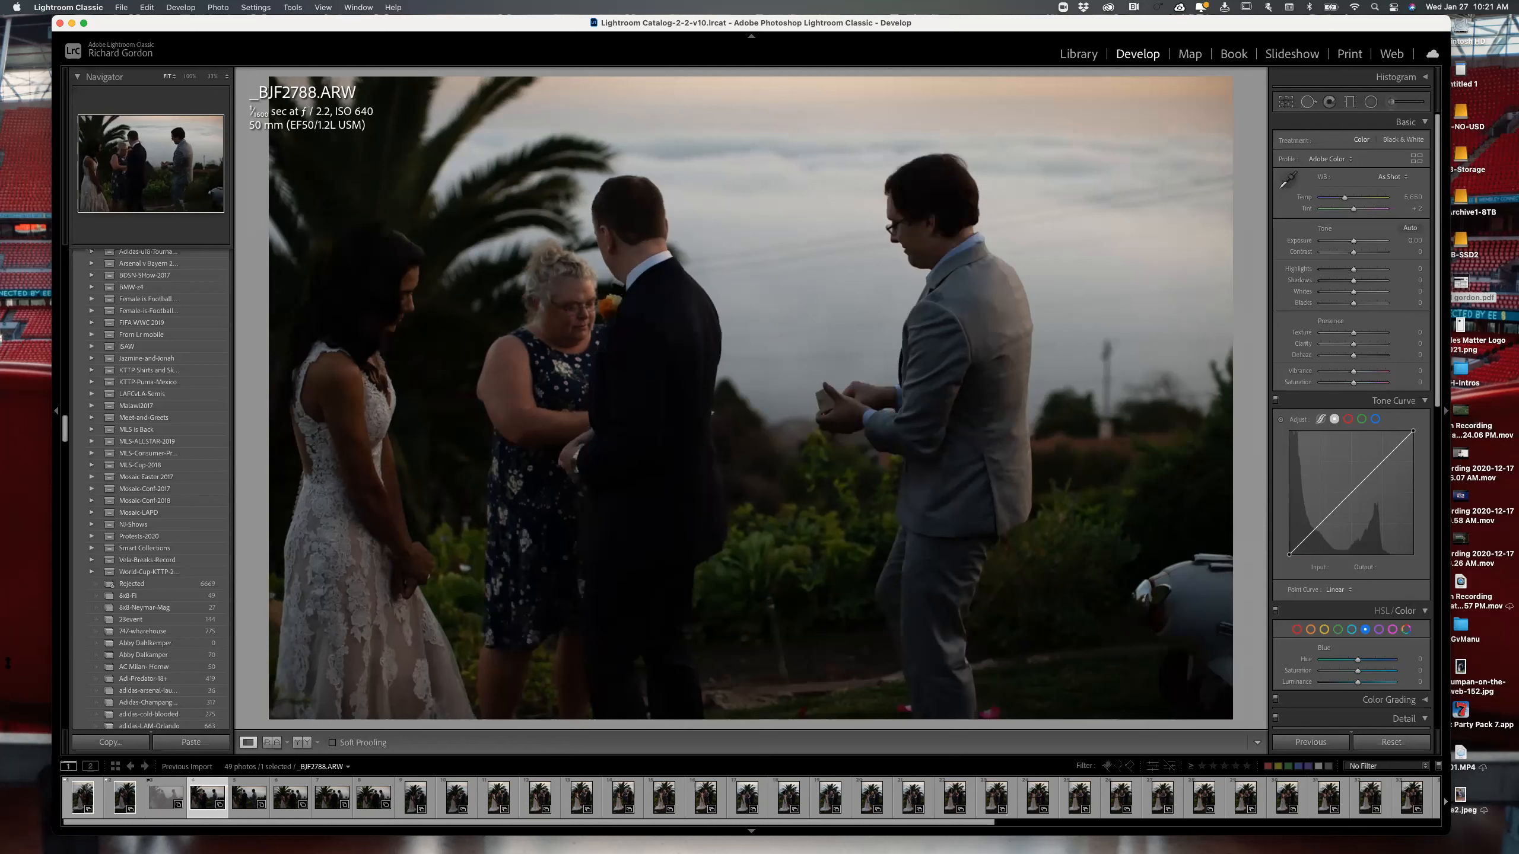
click(148, 788)
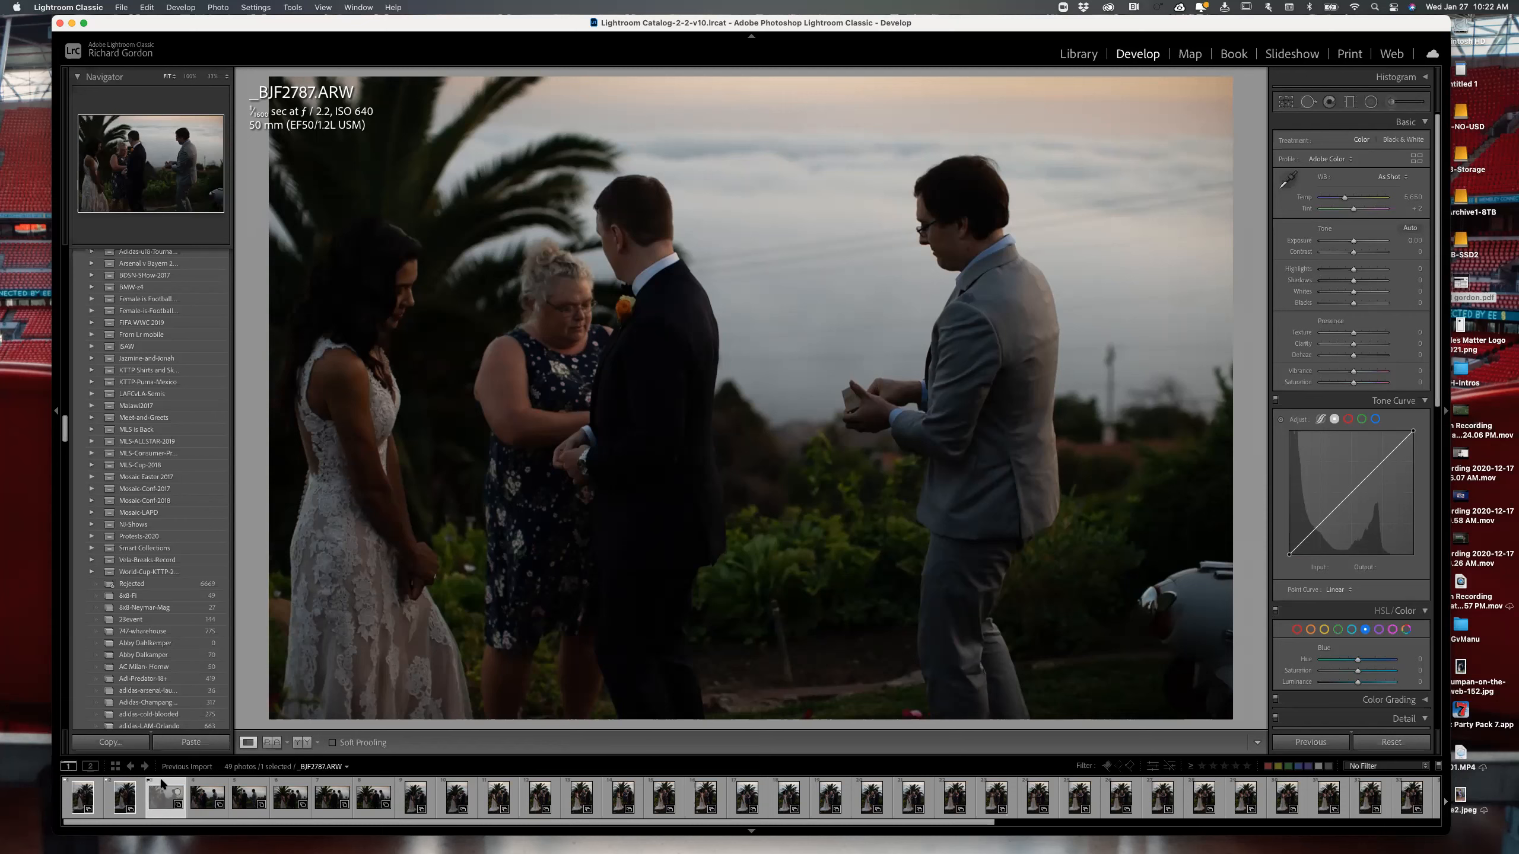
key(p)
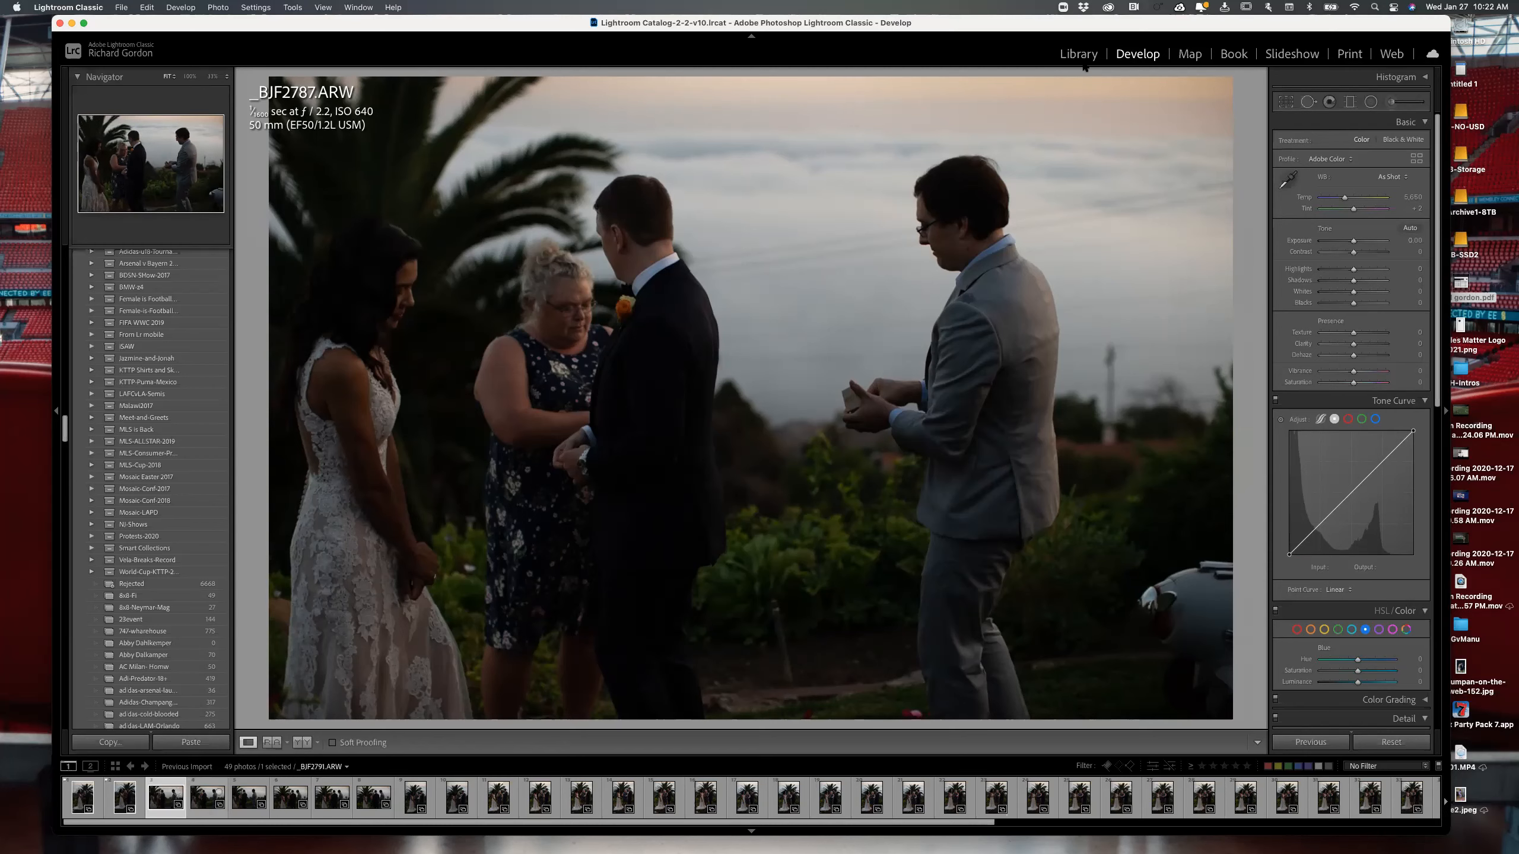
- In Library Grid view, select photos 1–20 and set their flag to Flagged
key(g)
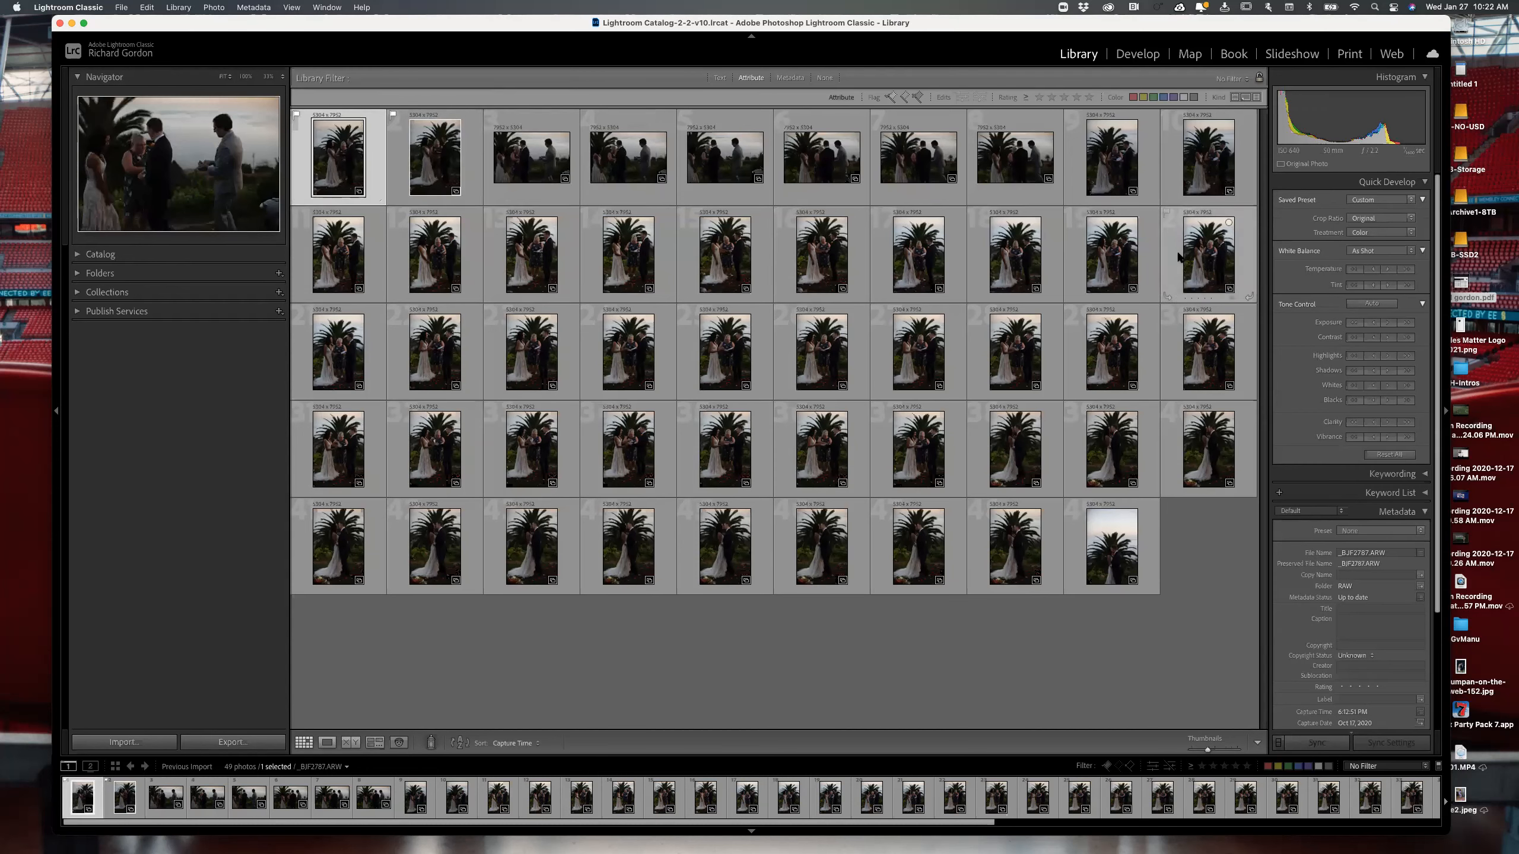
shift+click(1175, 256)
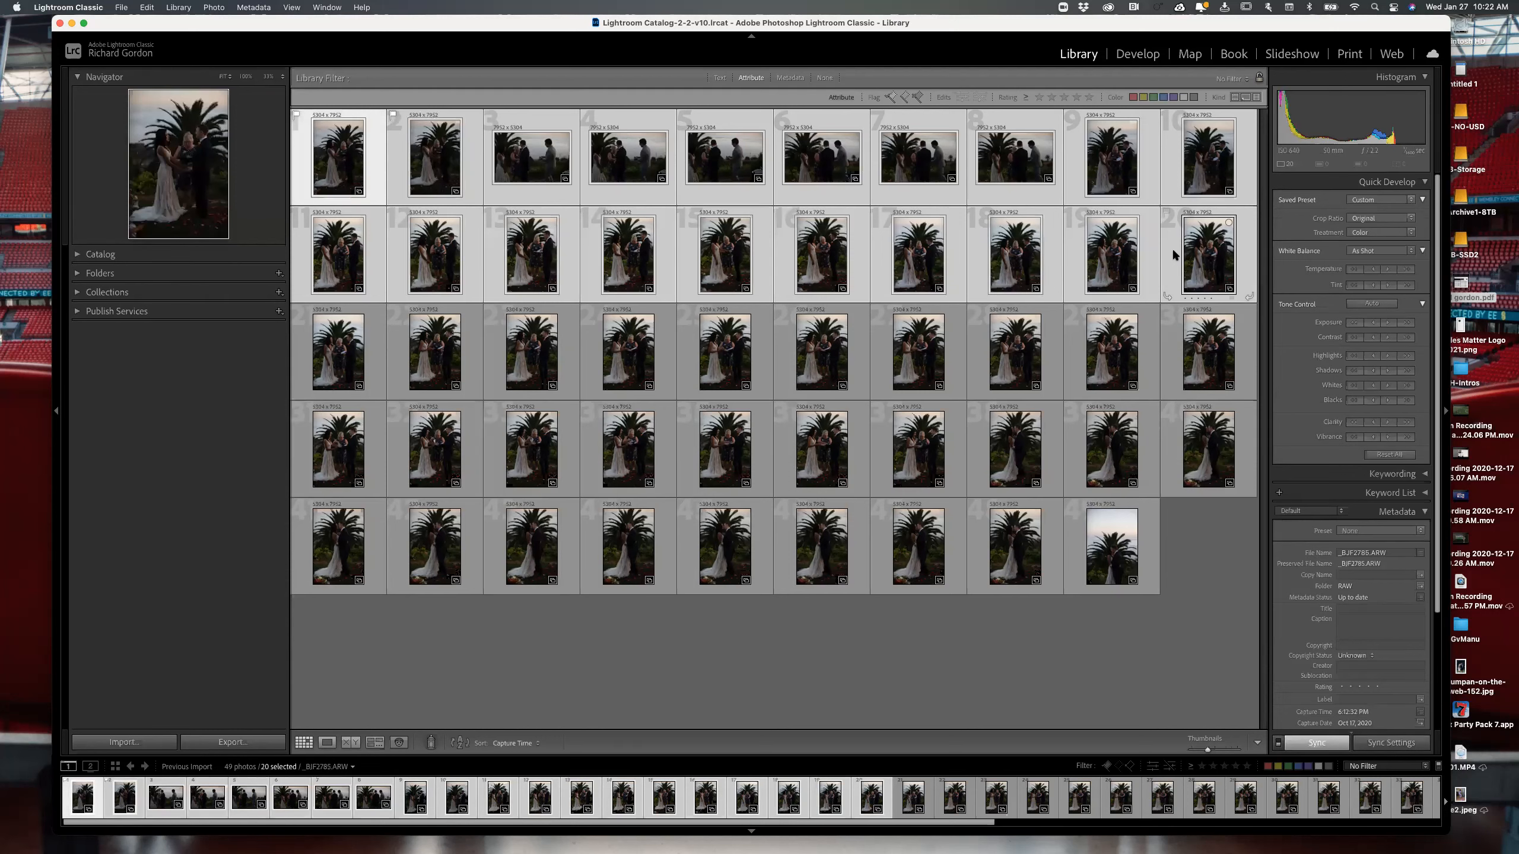
right_click(1173, 255)
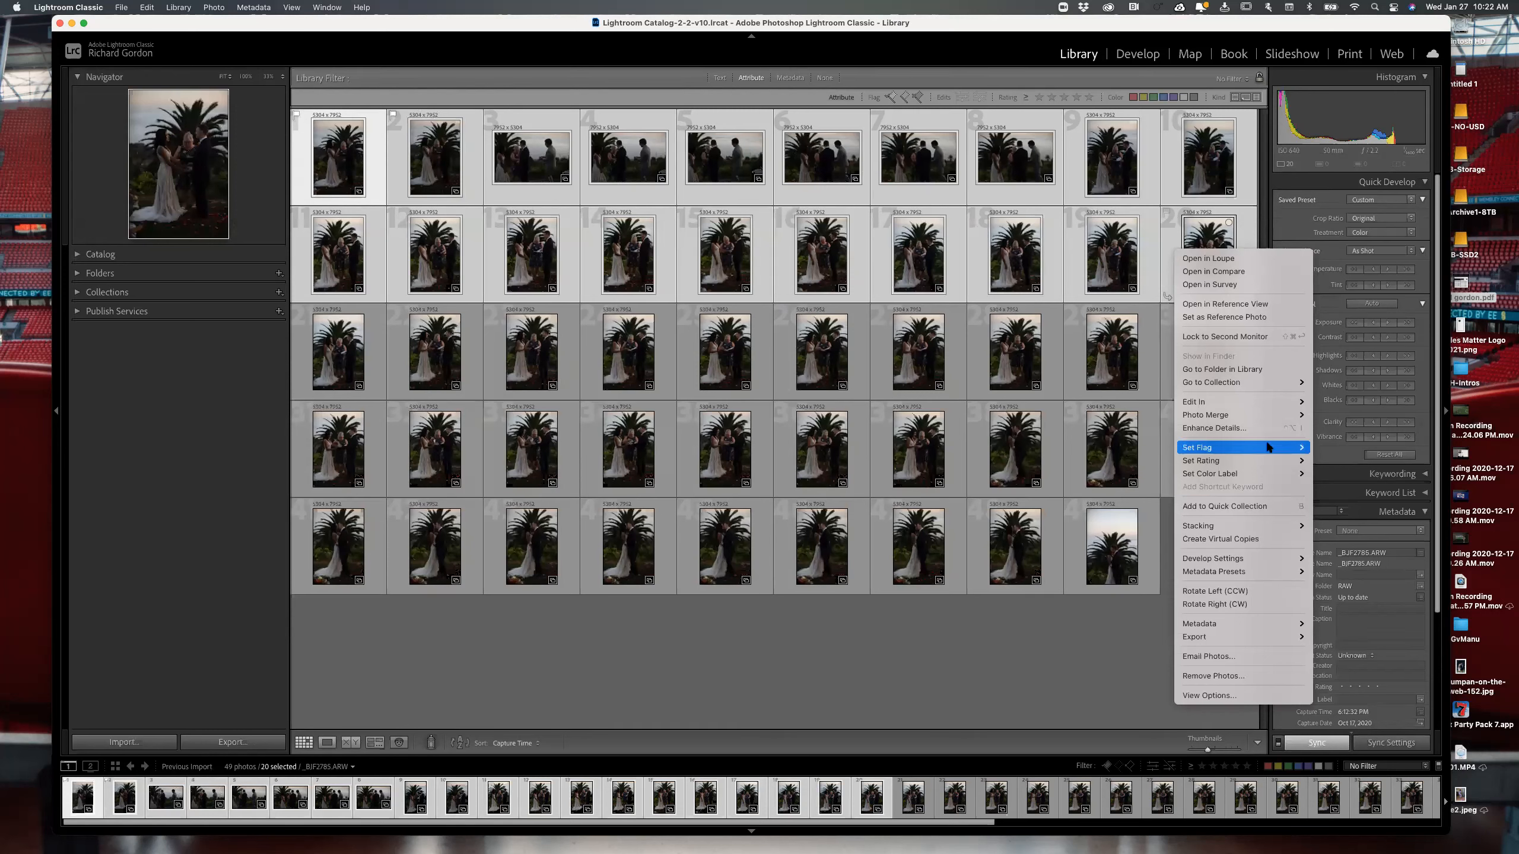
mouse_move(1270, 448)
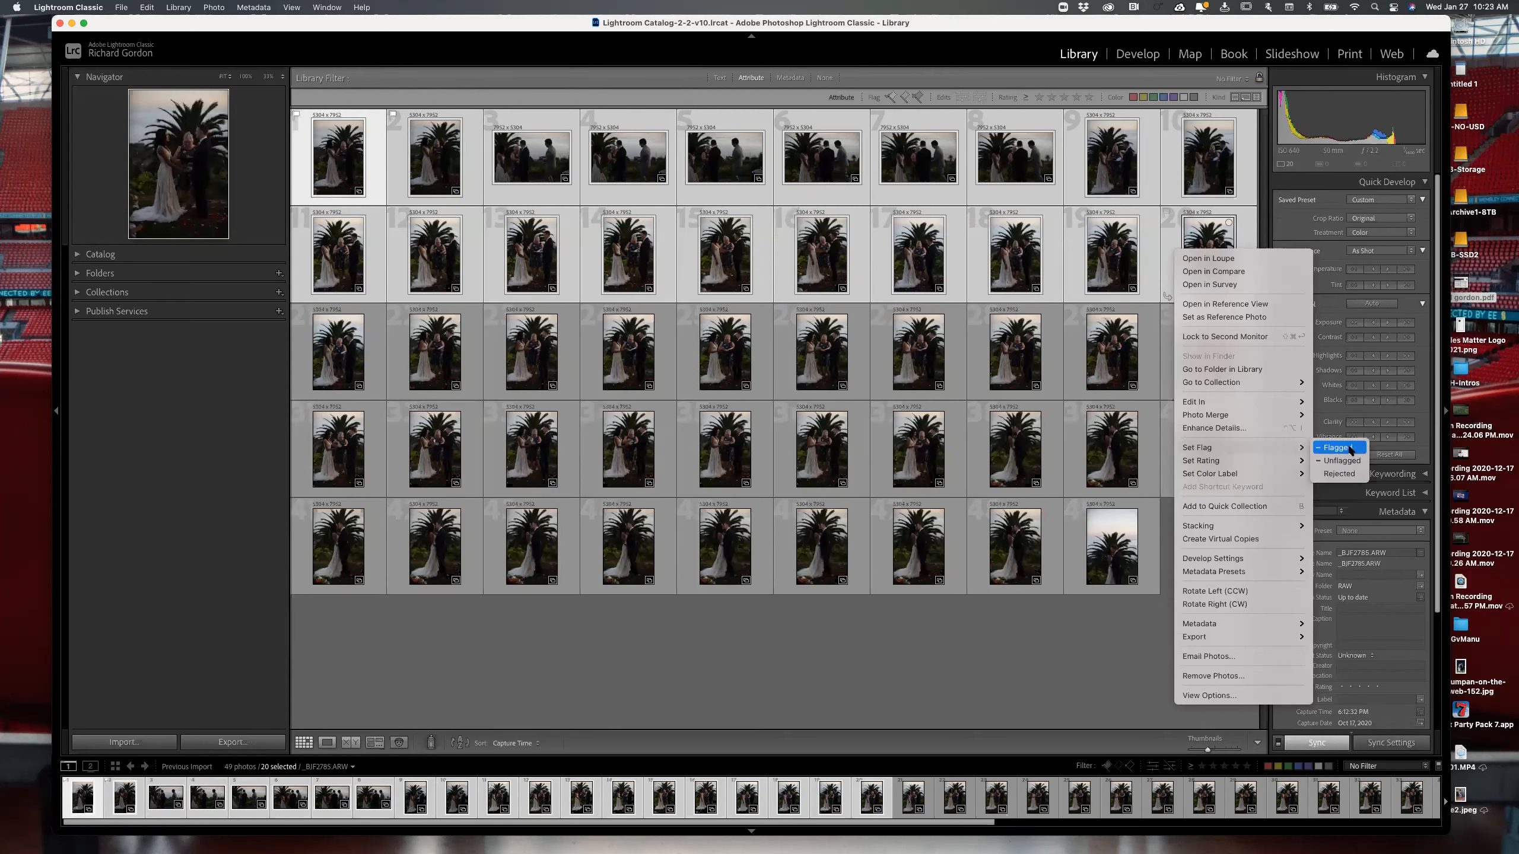
click(1339, 447)
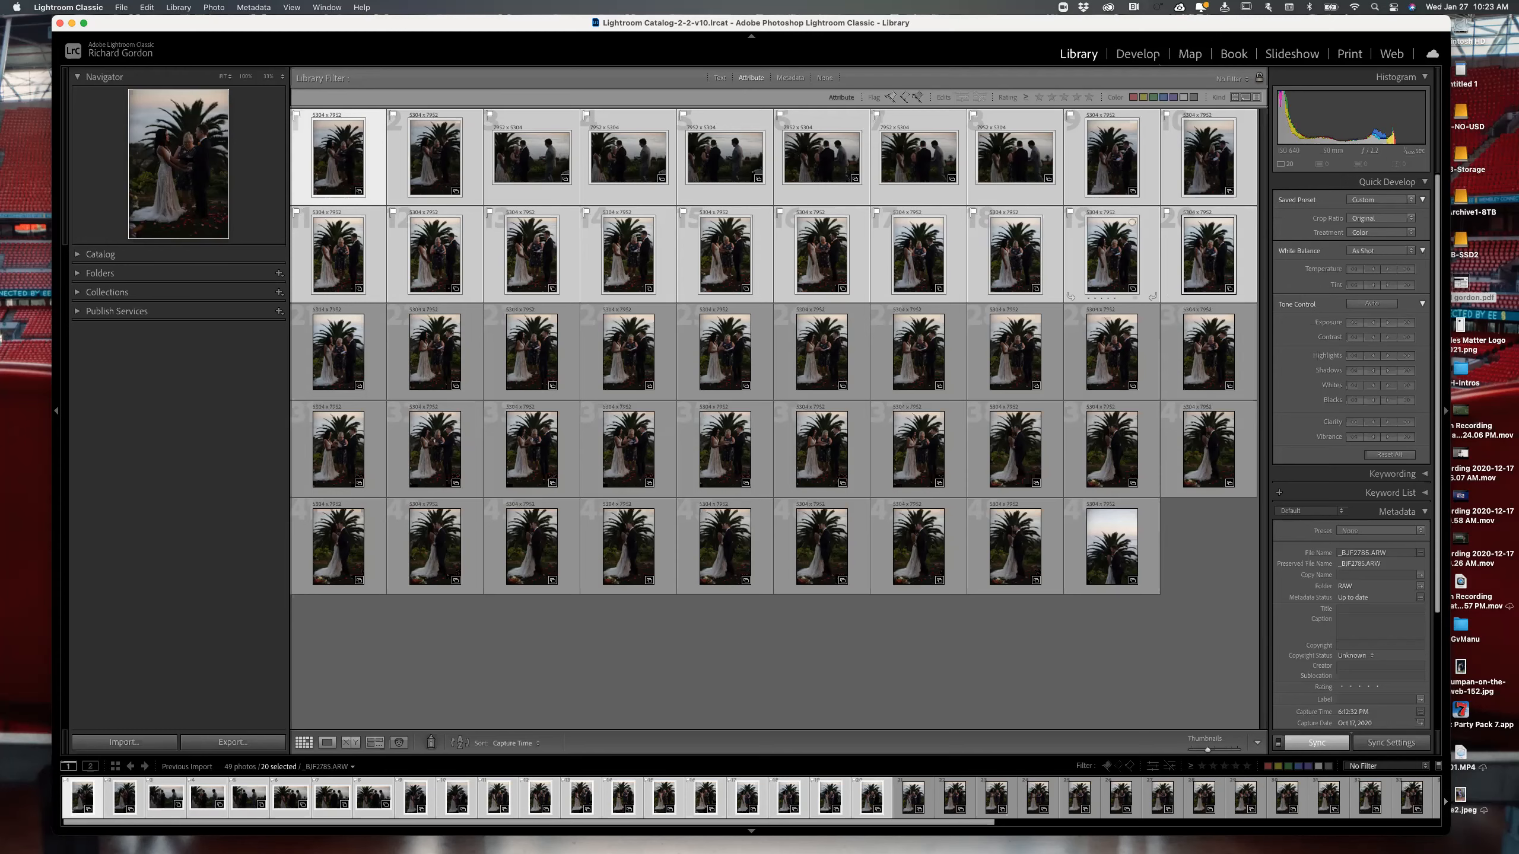
- Back in Develop, filter the filmstrip to Flagged and open the last pick, _BJF2804.ARW
click(1137, 54)
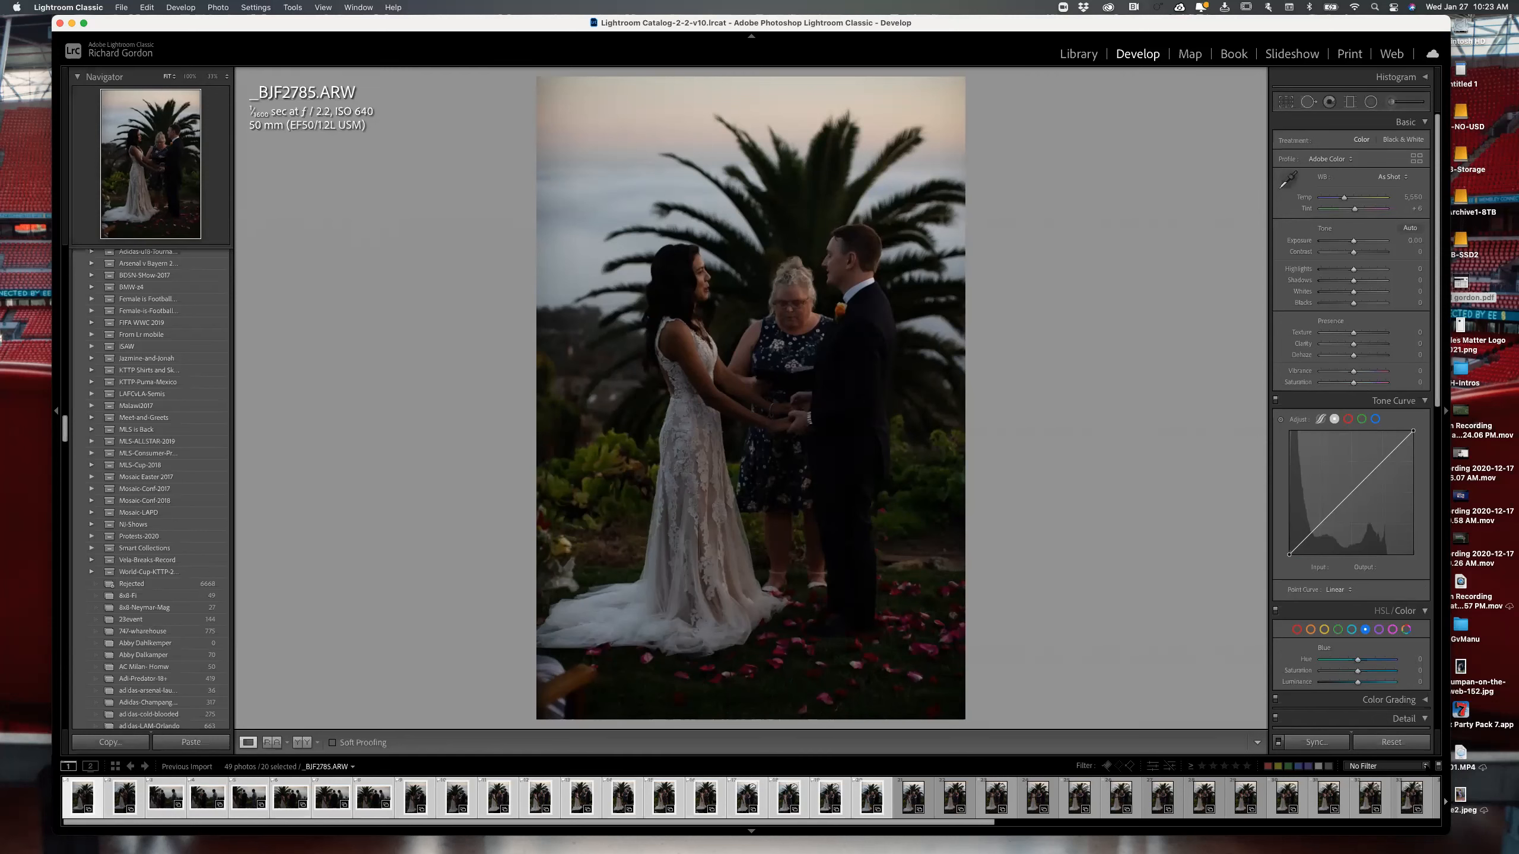
click(1387, 766)
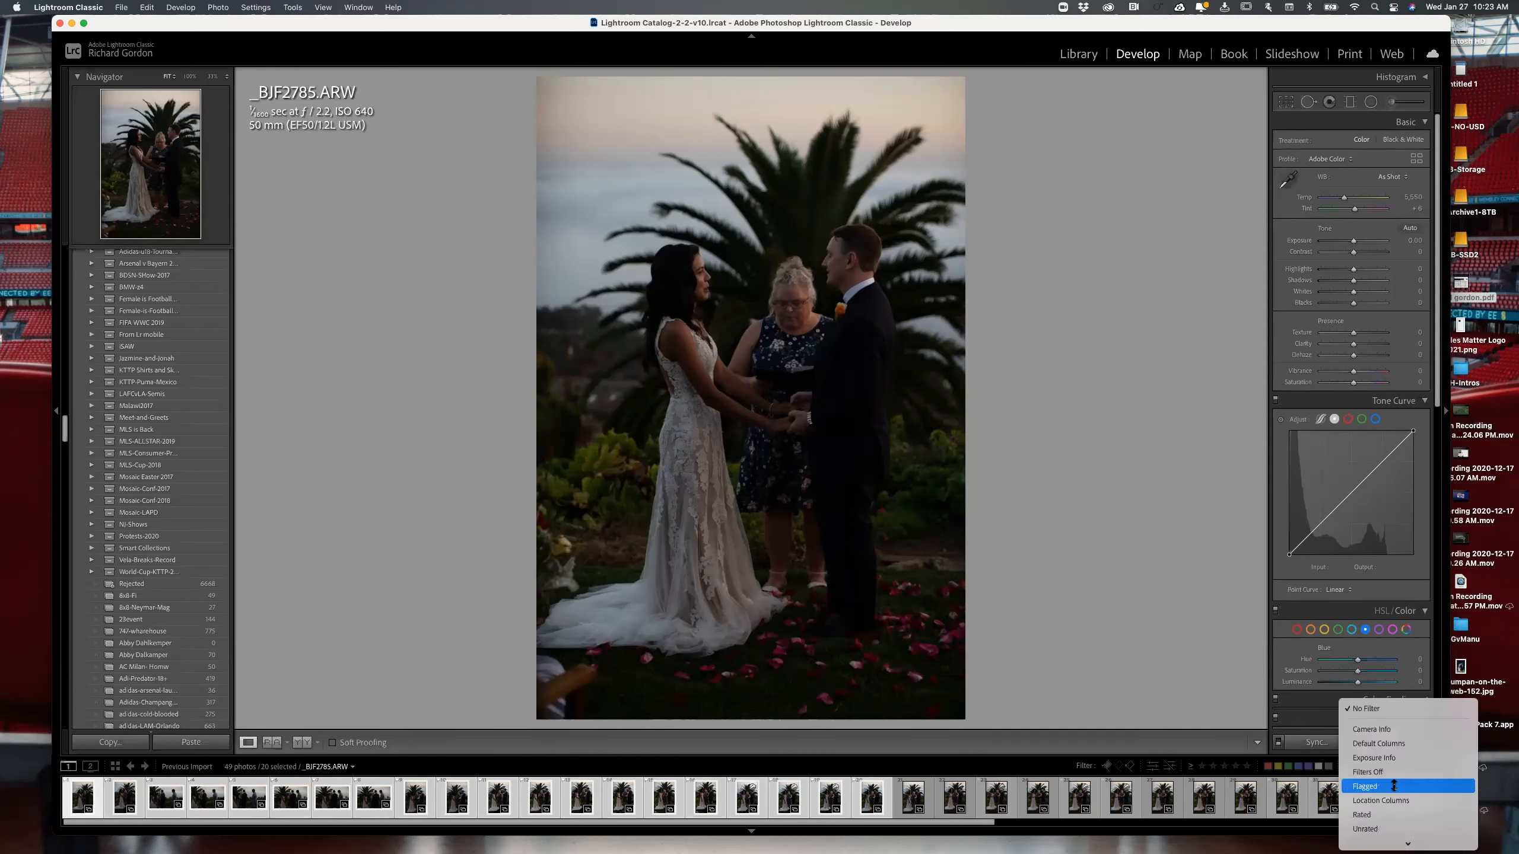
click(1393, 786)
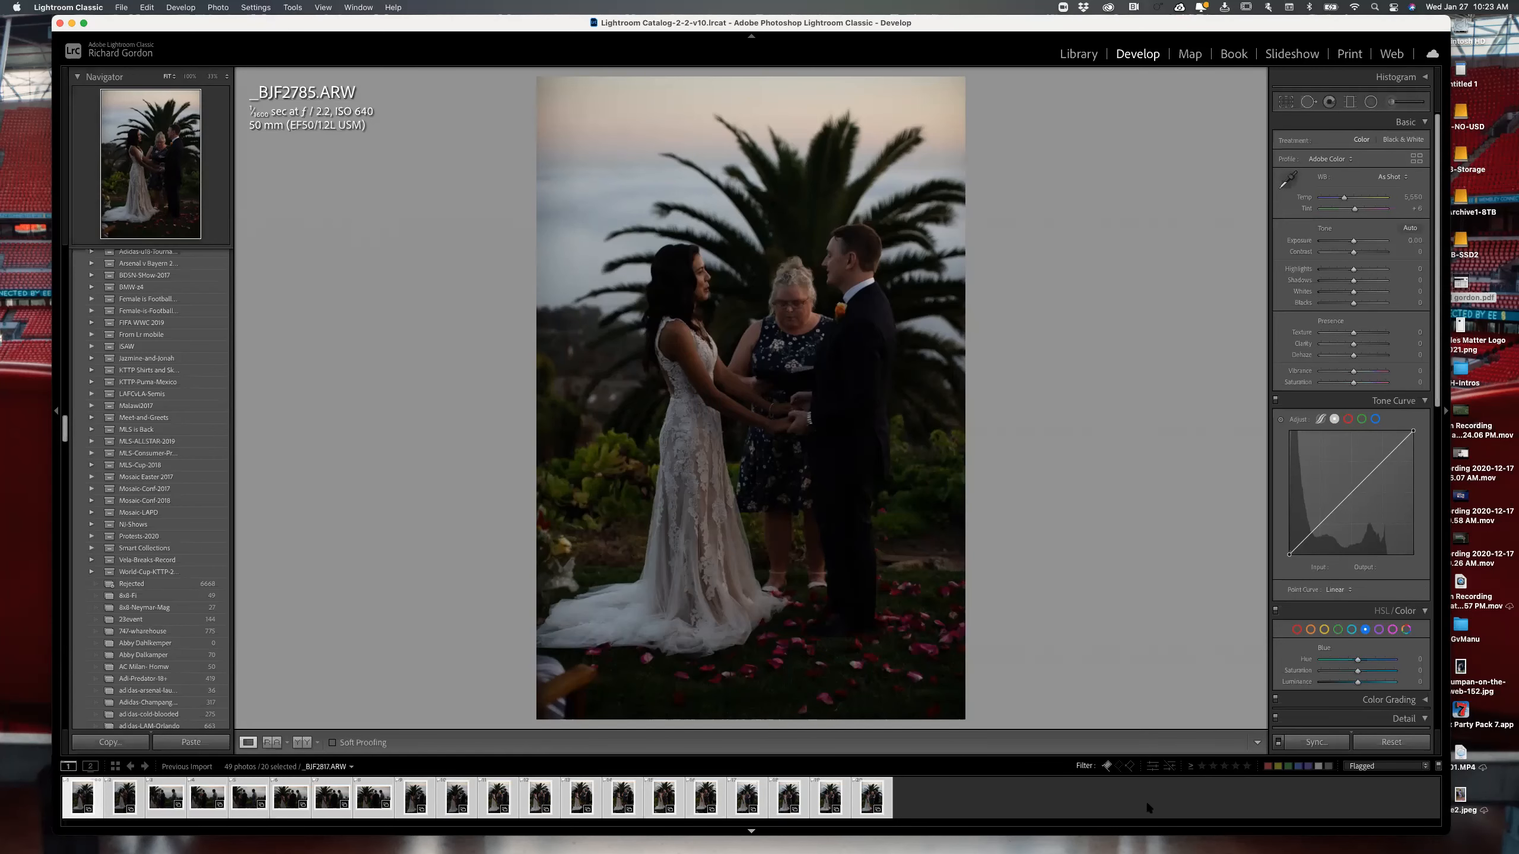
mouse_move(1146, 848)
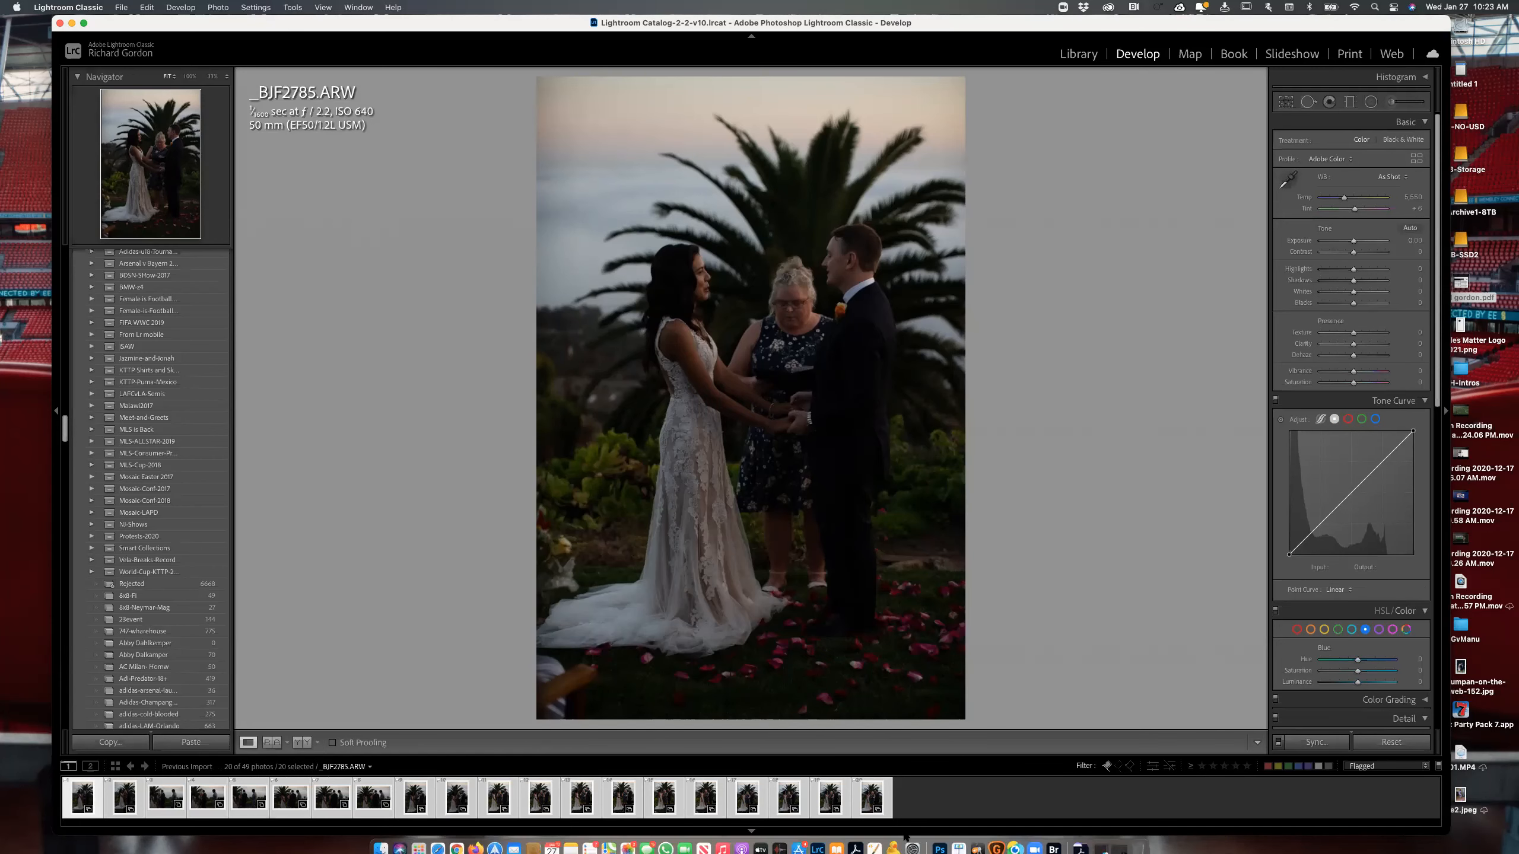
click(861, 799)
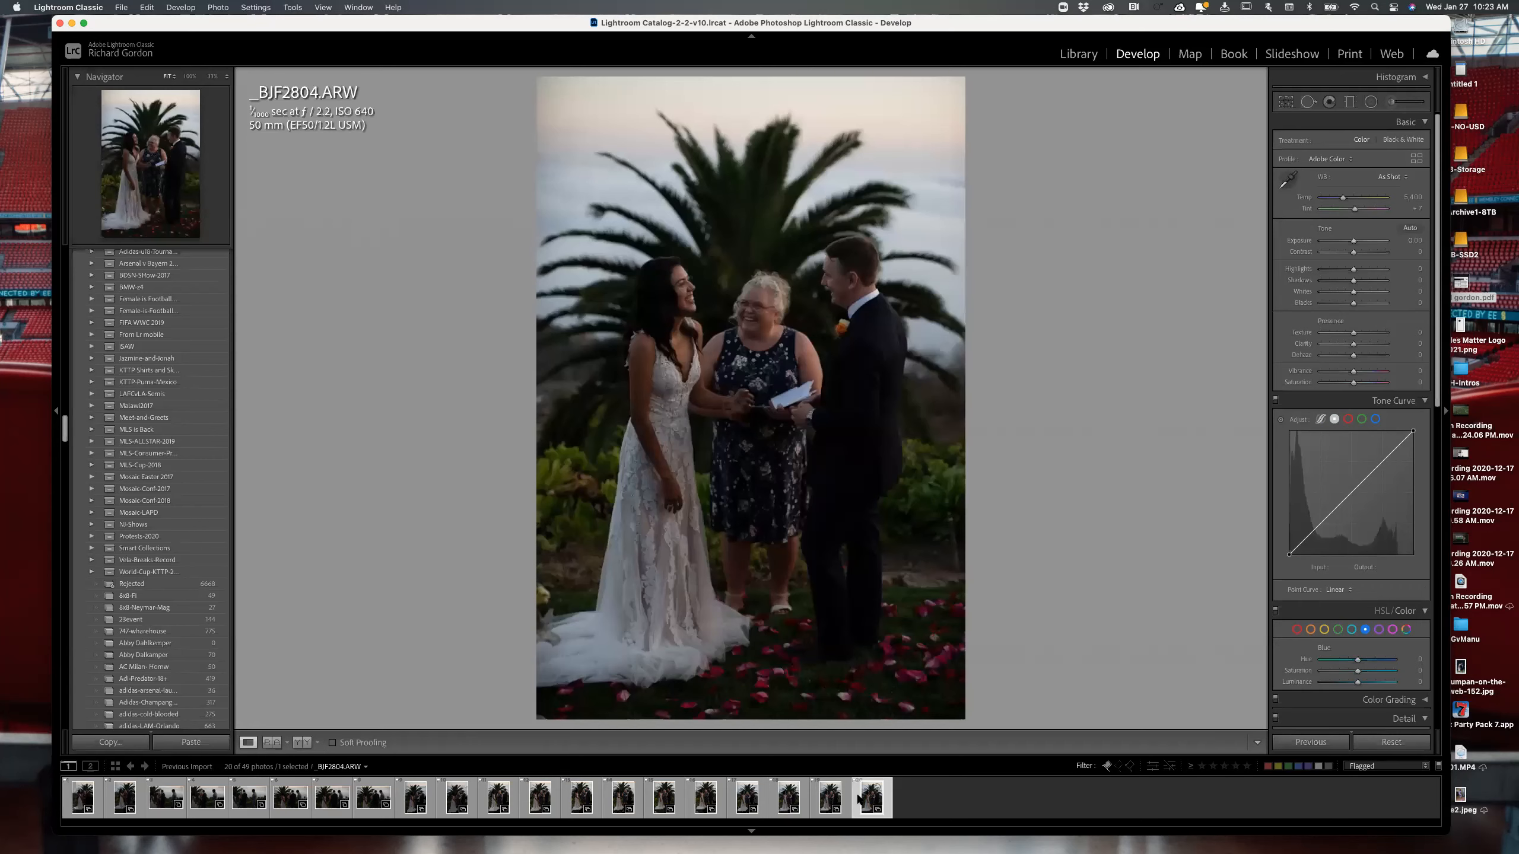
click(858, 800)
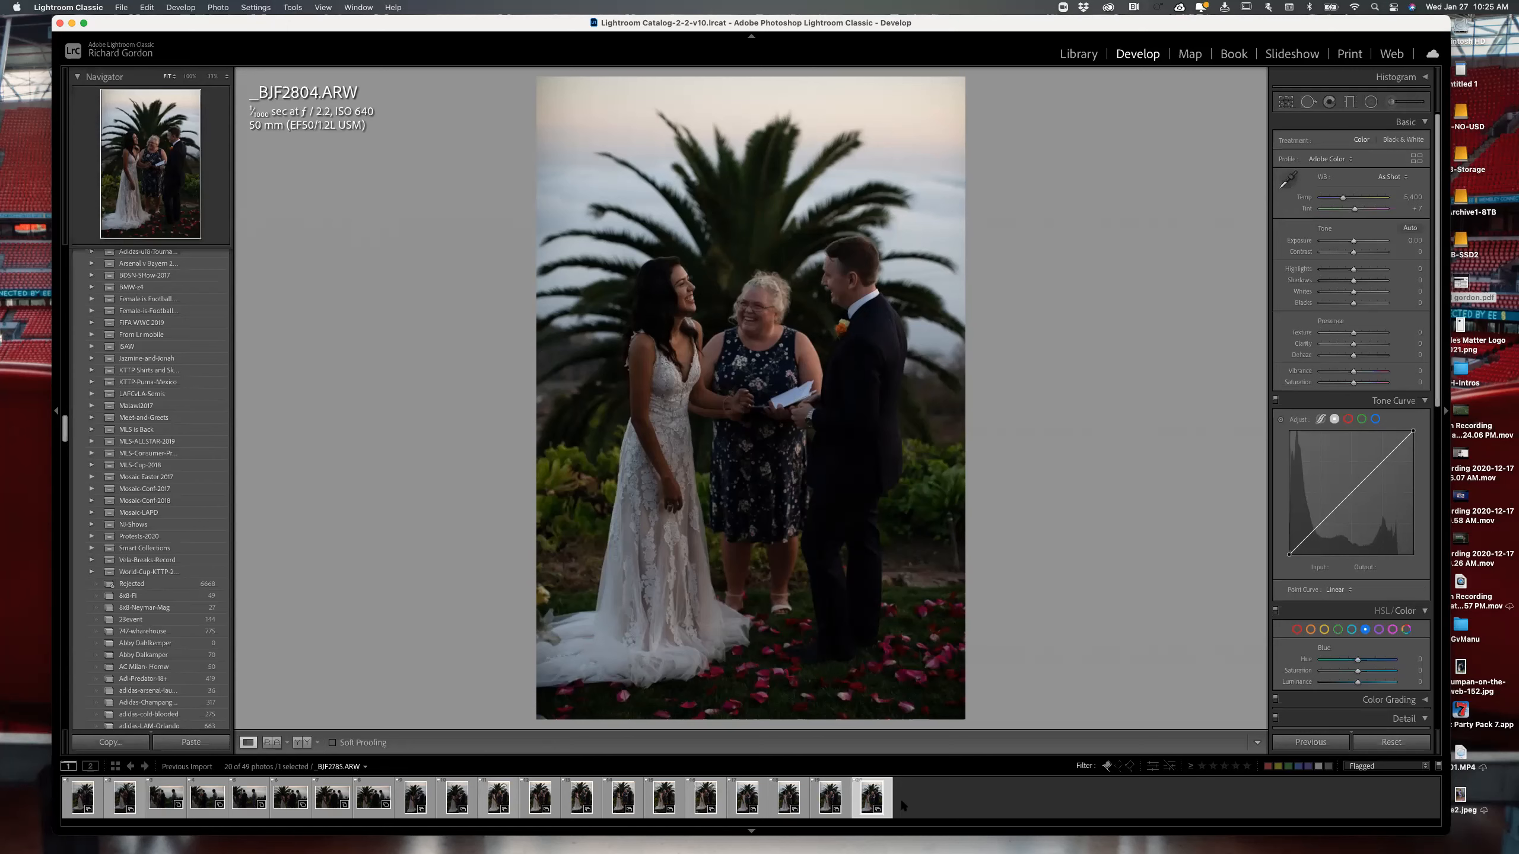
- Deselect all photos by clicking an empty area of the filmstrip
click(935, 790)
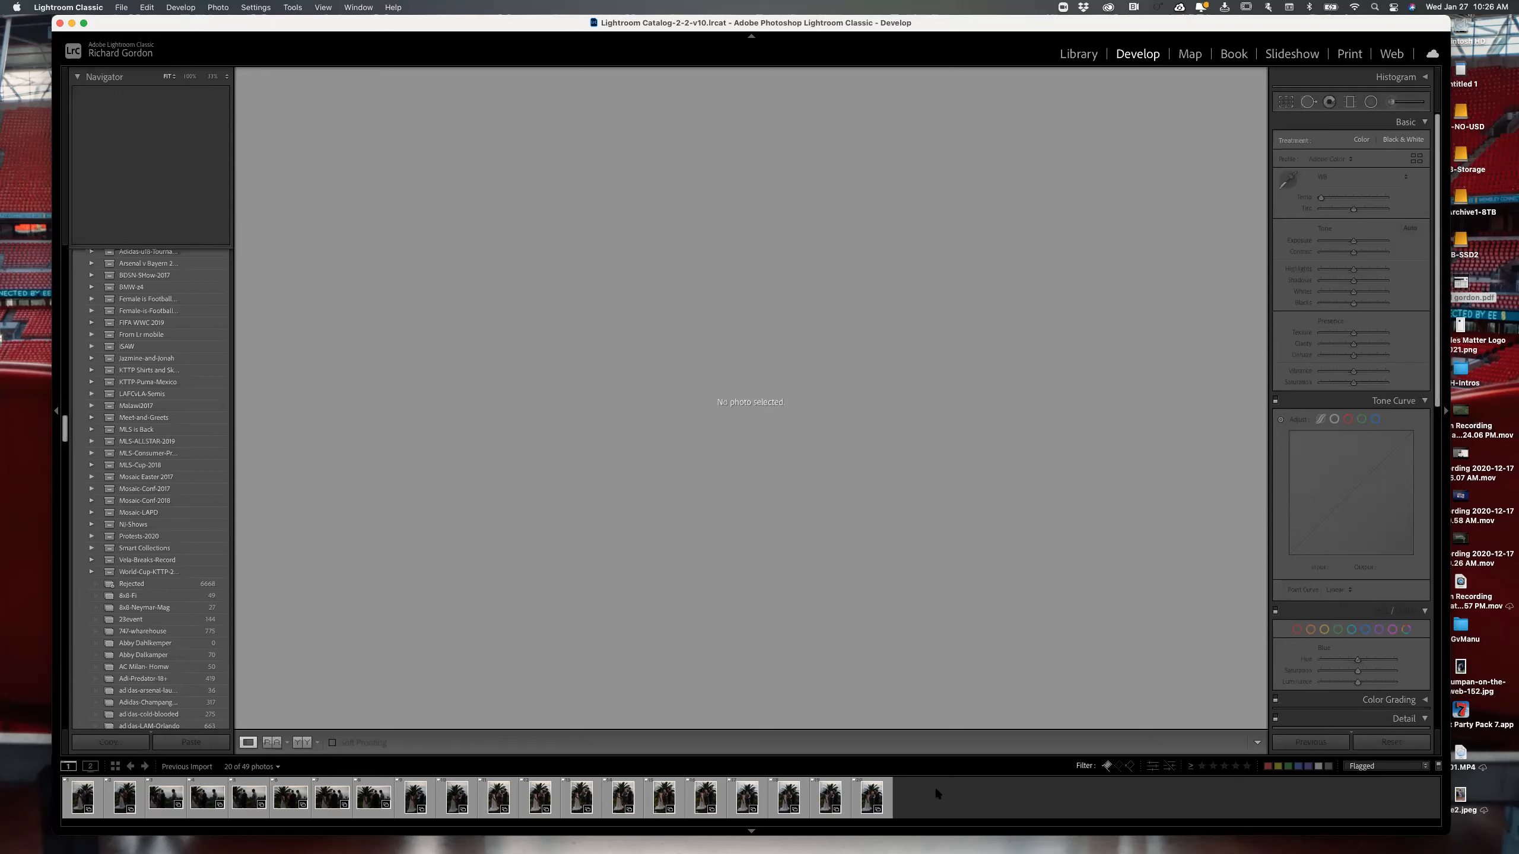
- Select all 20 flagged photos and open the Export dialog for them
click(70, 801)
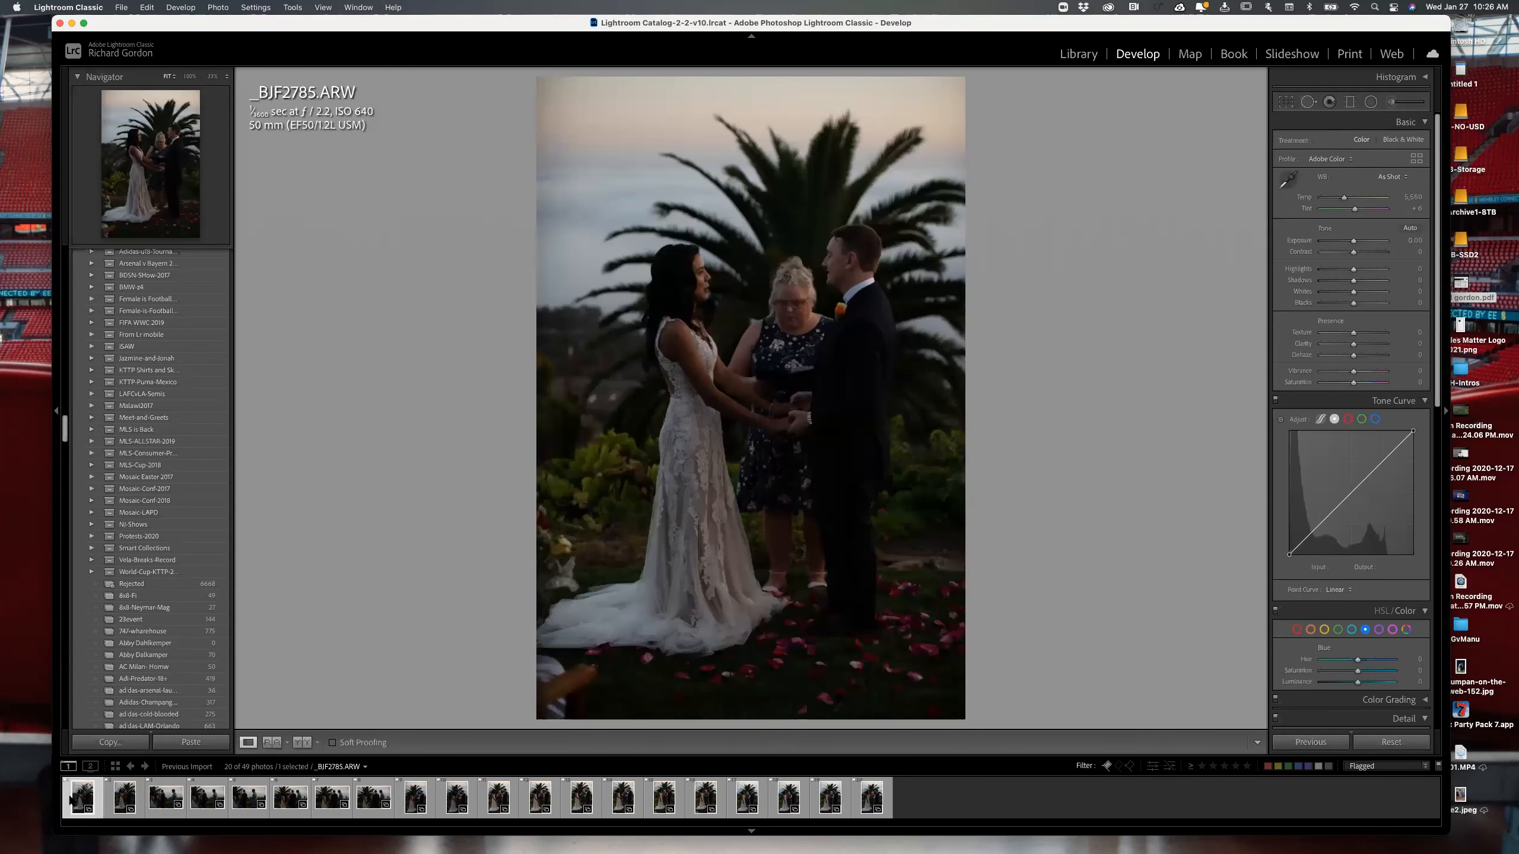
key(super+a)
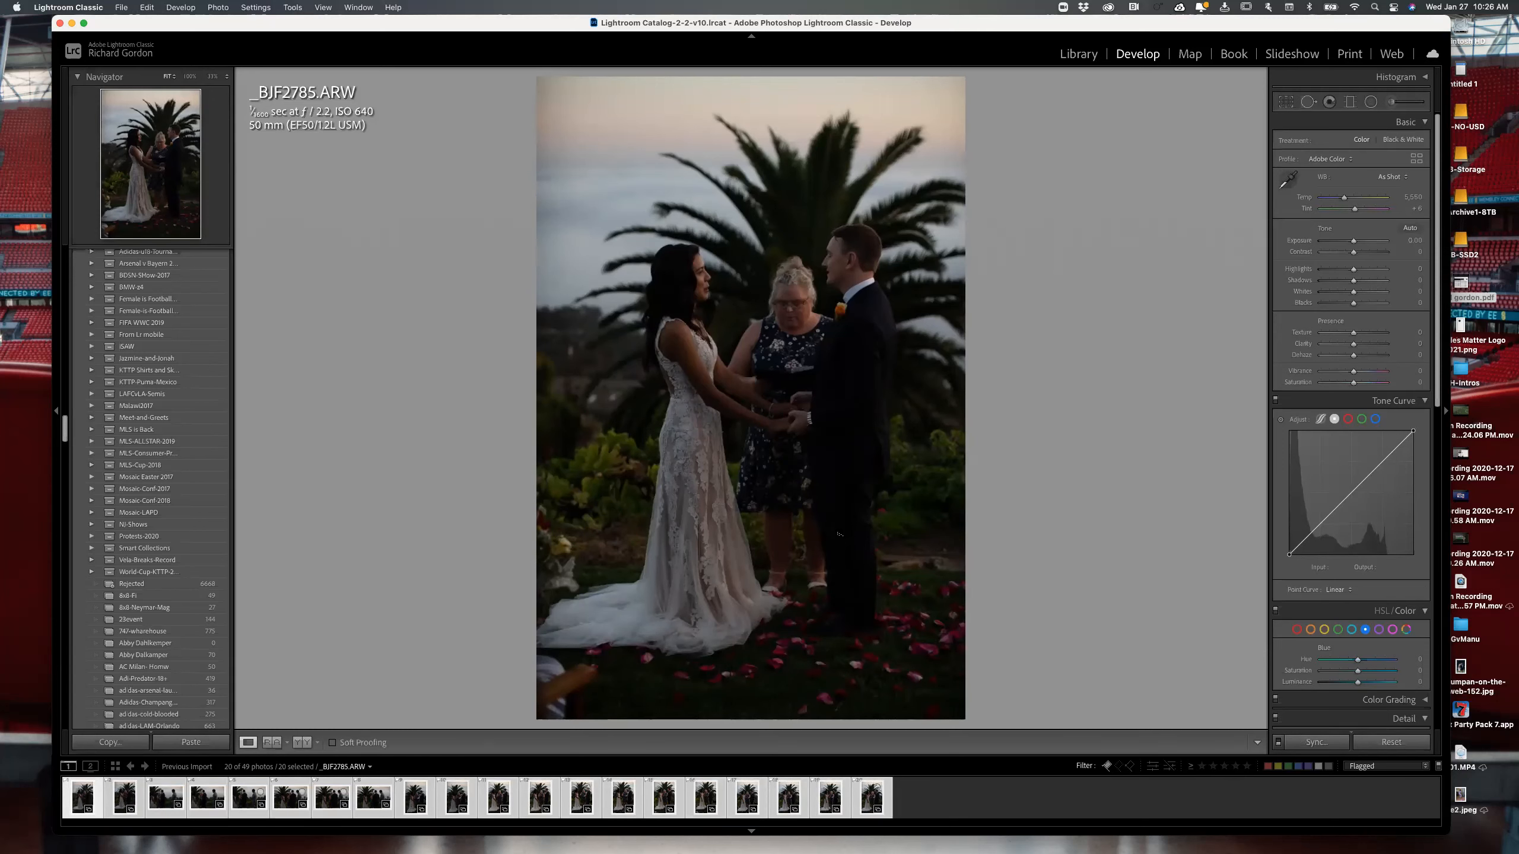
right_click(855, 803)
mouse_move(881, 783)
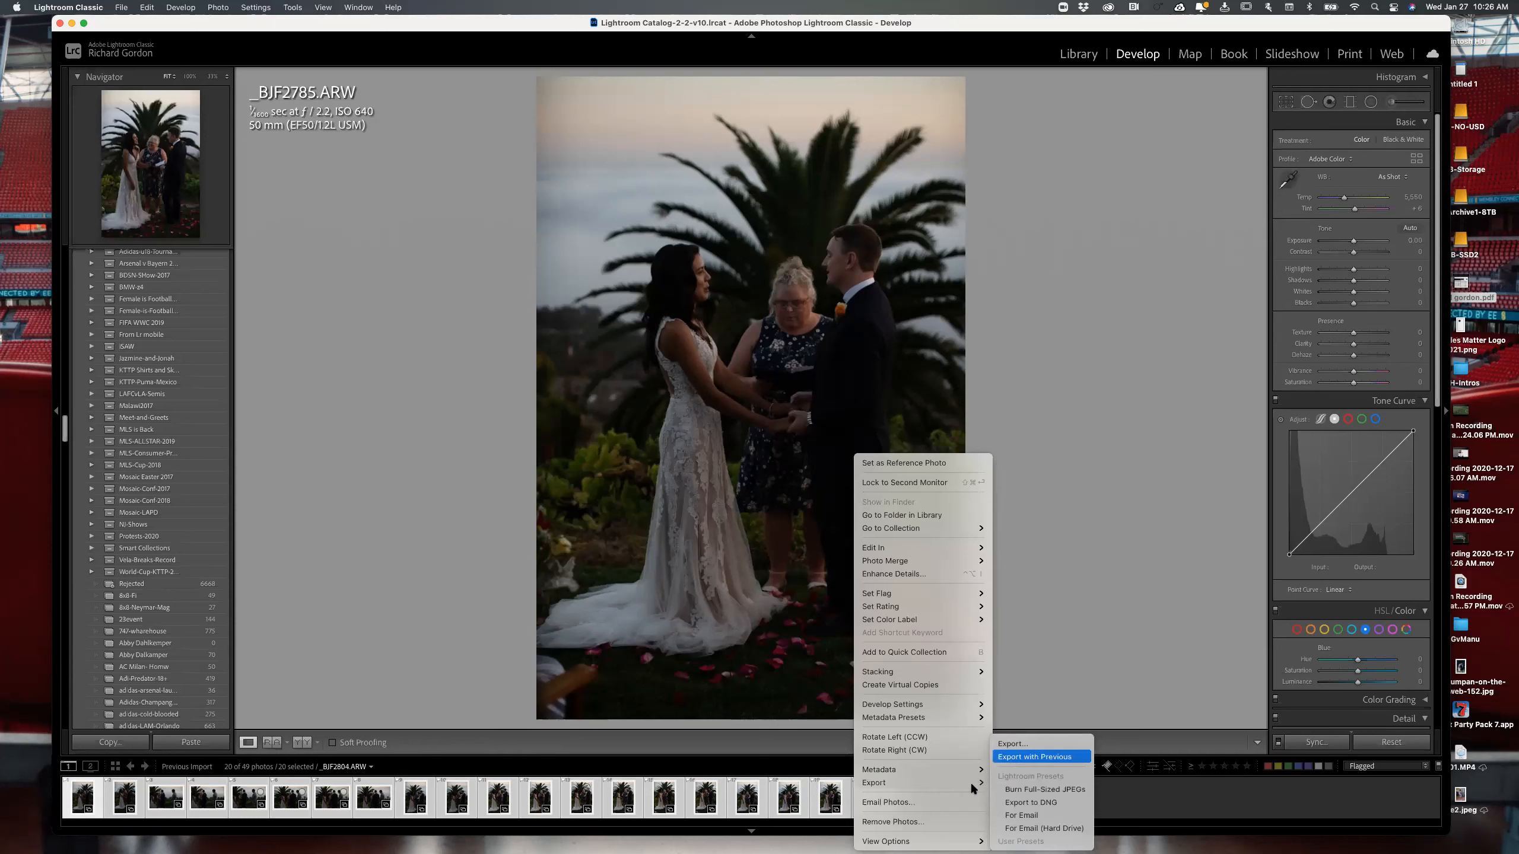
click(1034, 743)
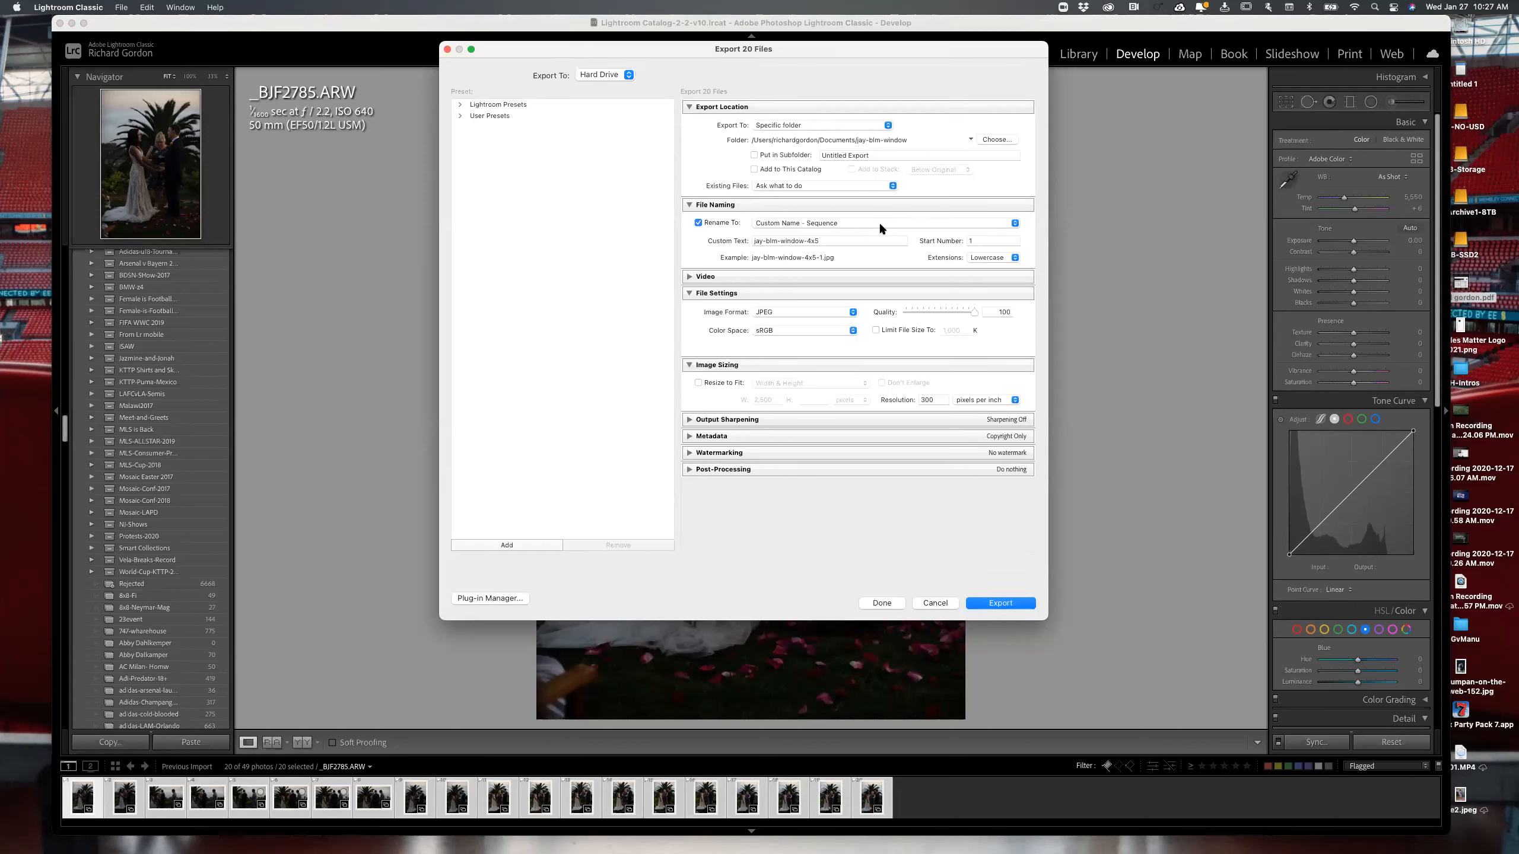
- Collapse the export sections, keep Export To: Hard Drive, and expand Export Location
click(689, 111)
click(691, 125)
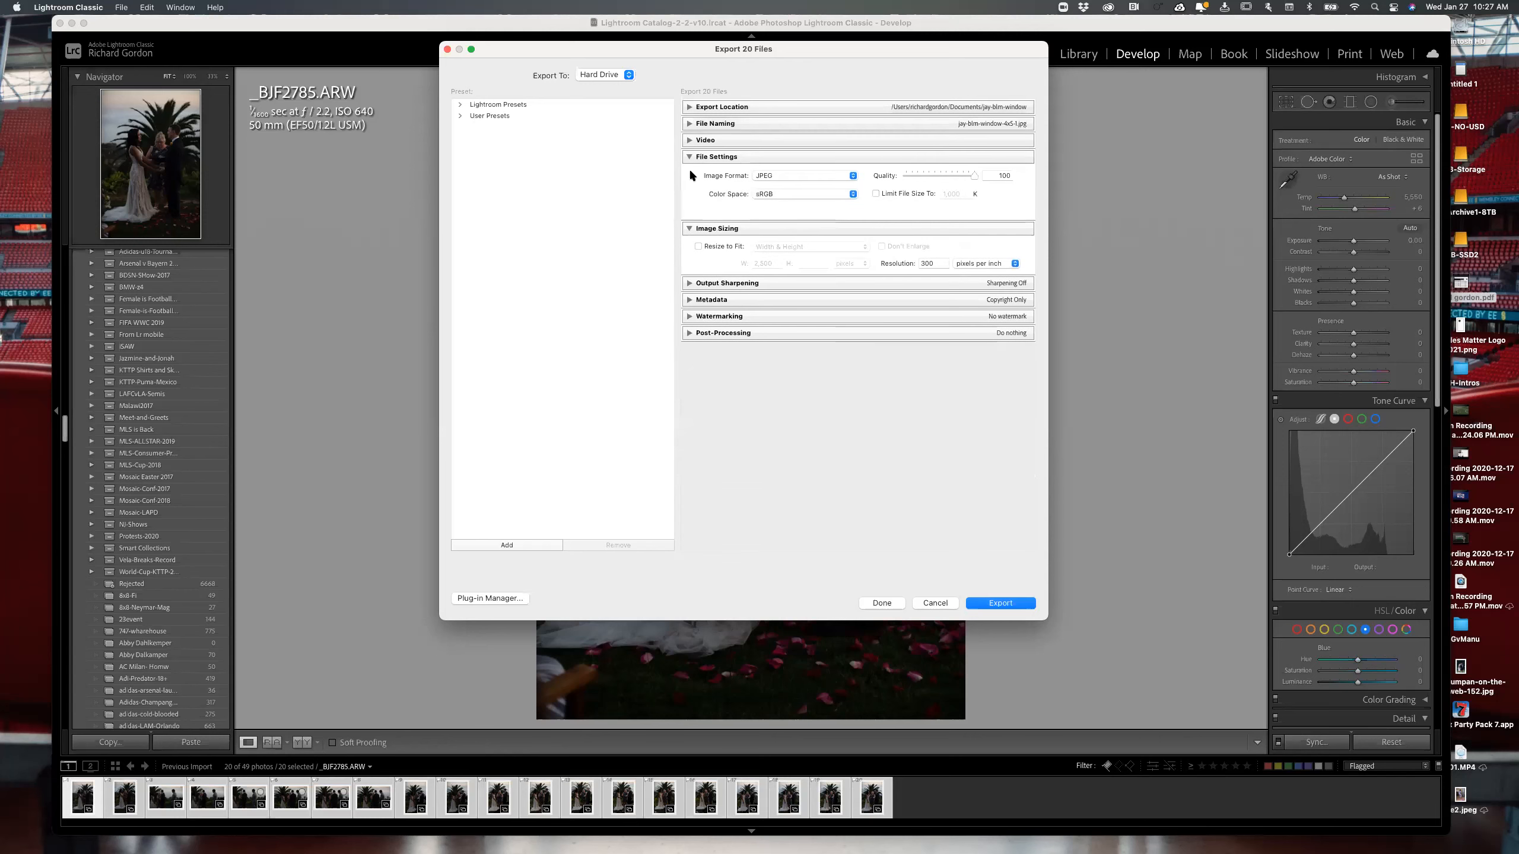
click(690, 157)
click(690, 173)
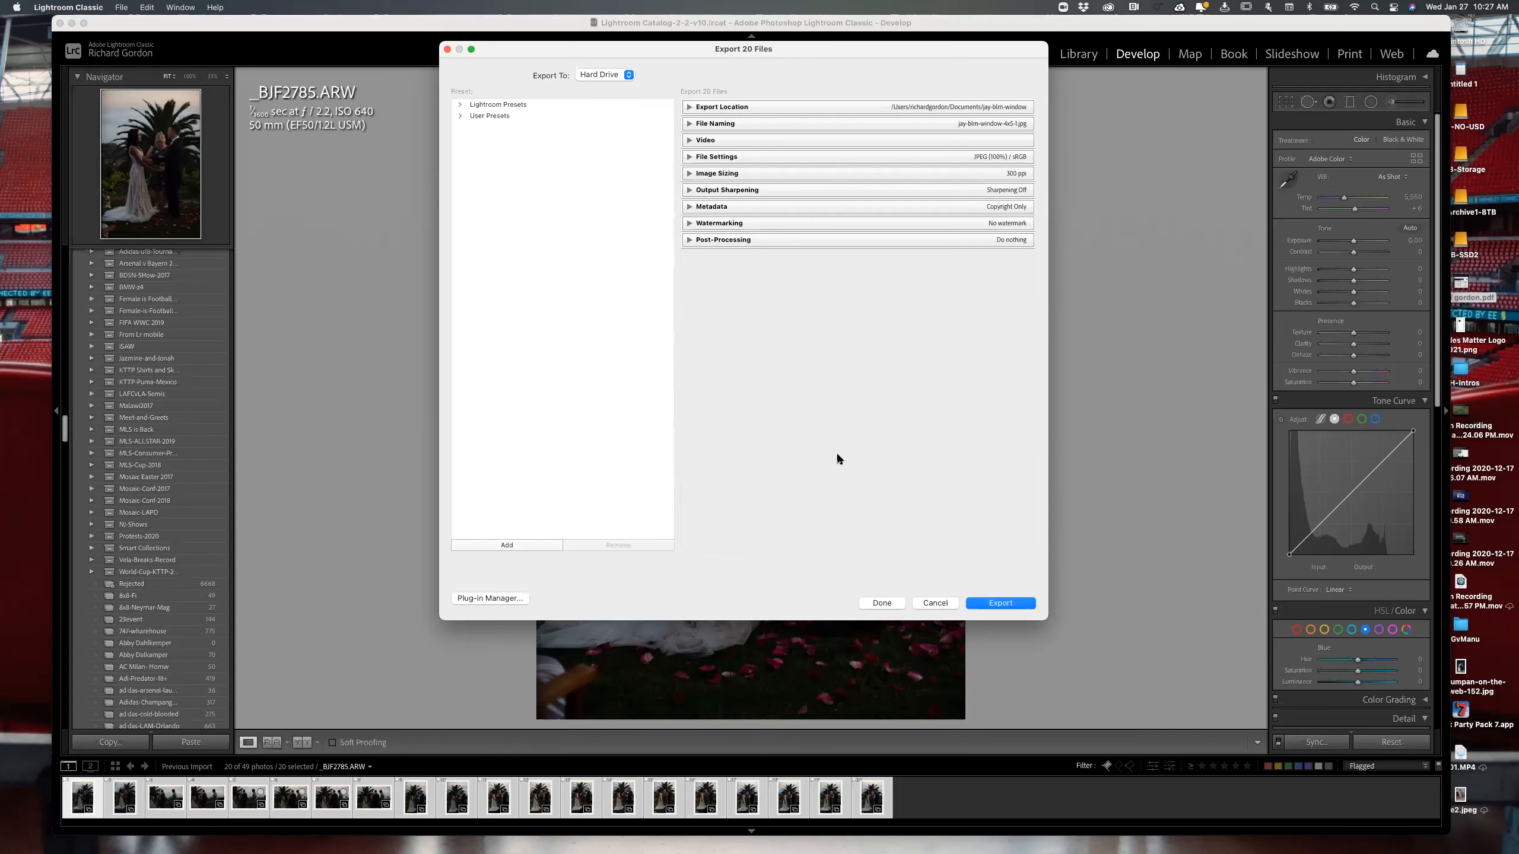
click(627, 76)
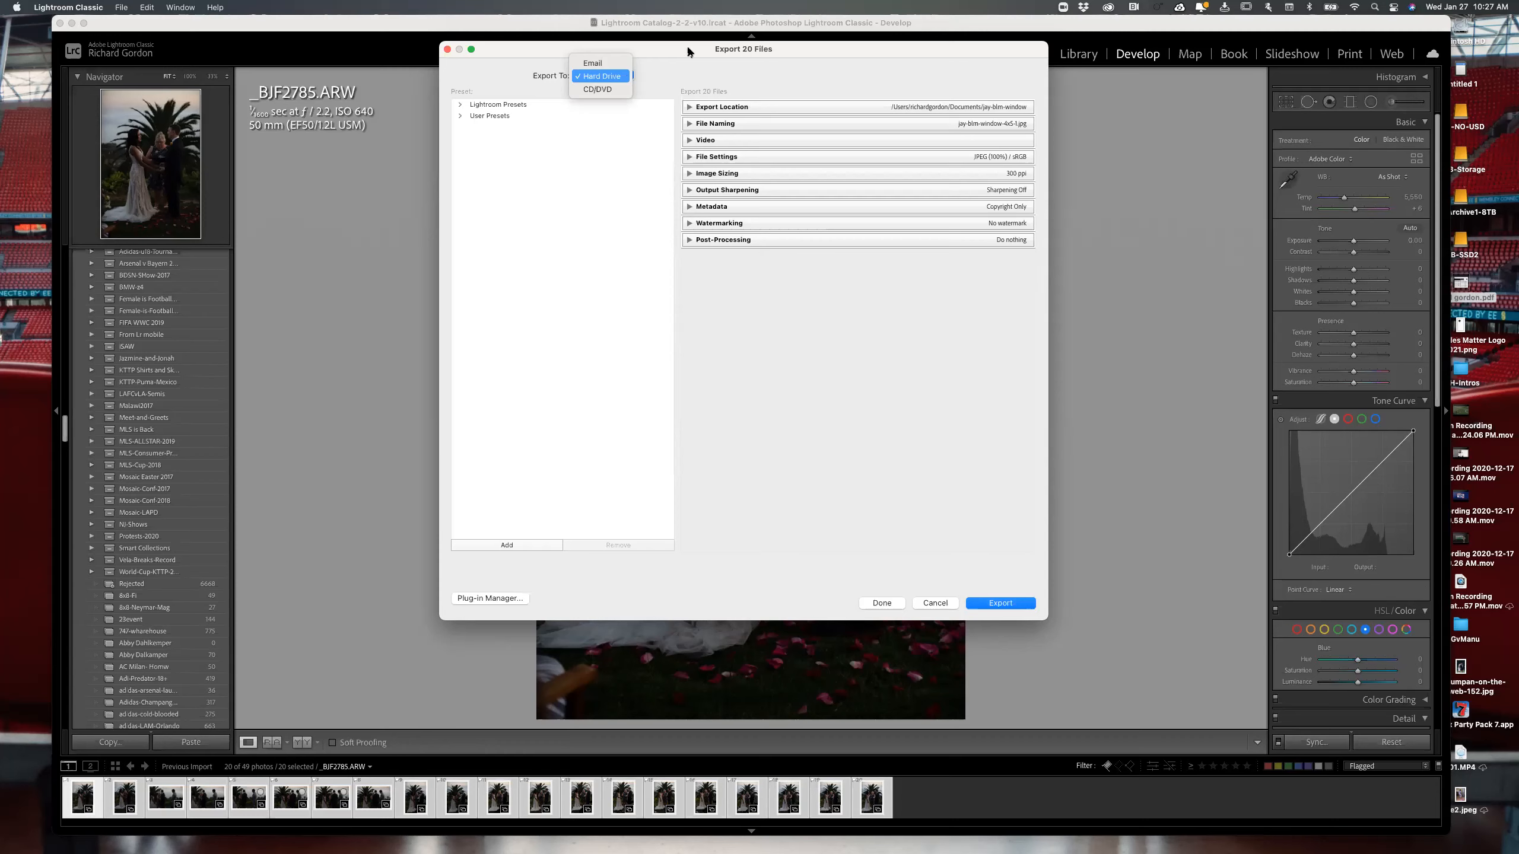
click(524, 80)
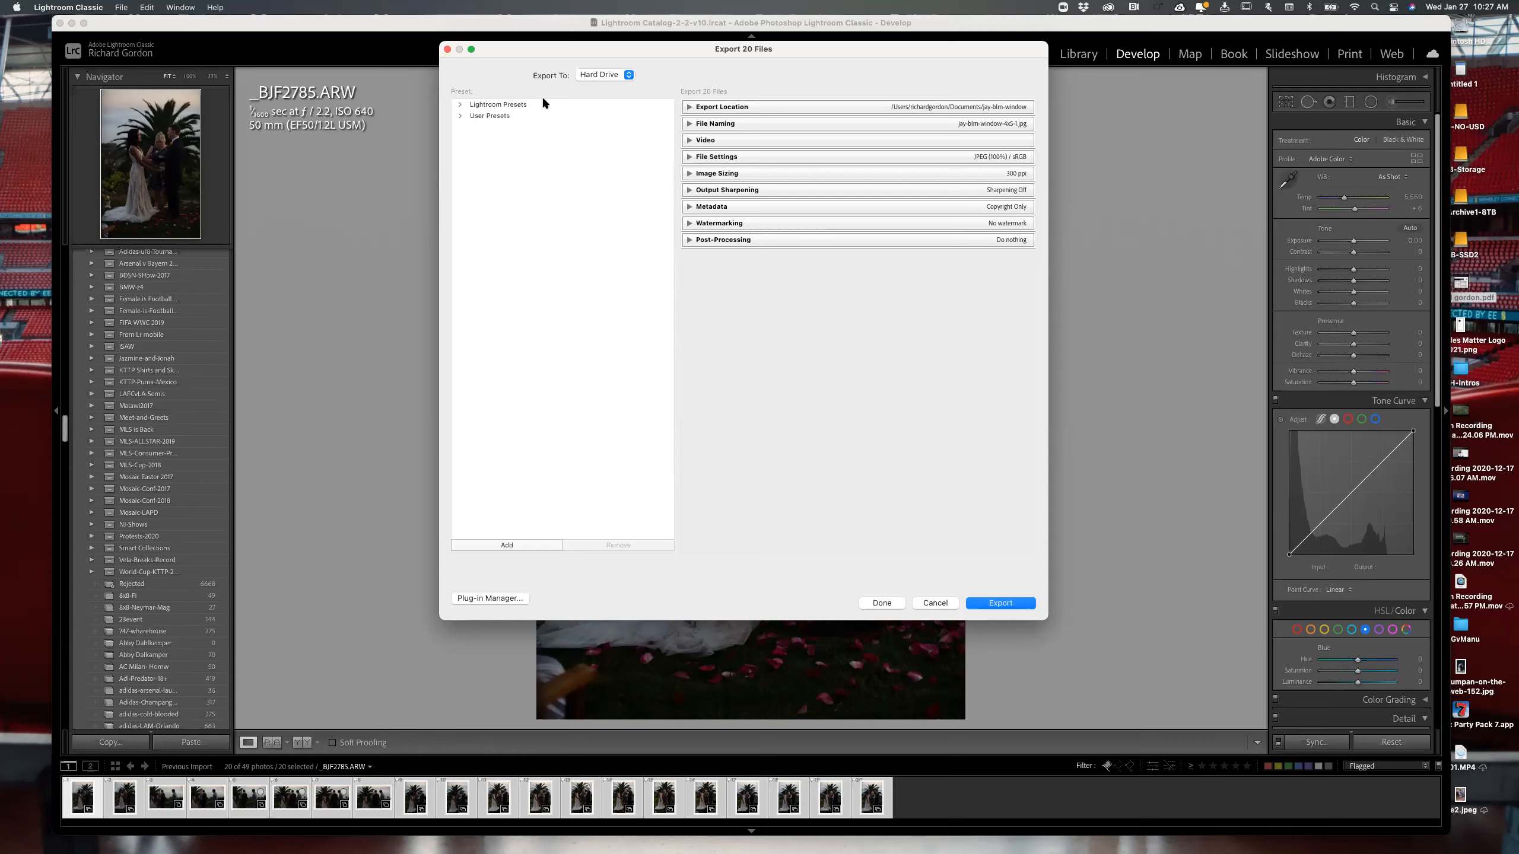
click(621, 74)
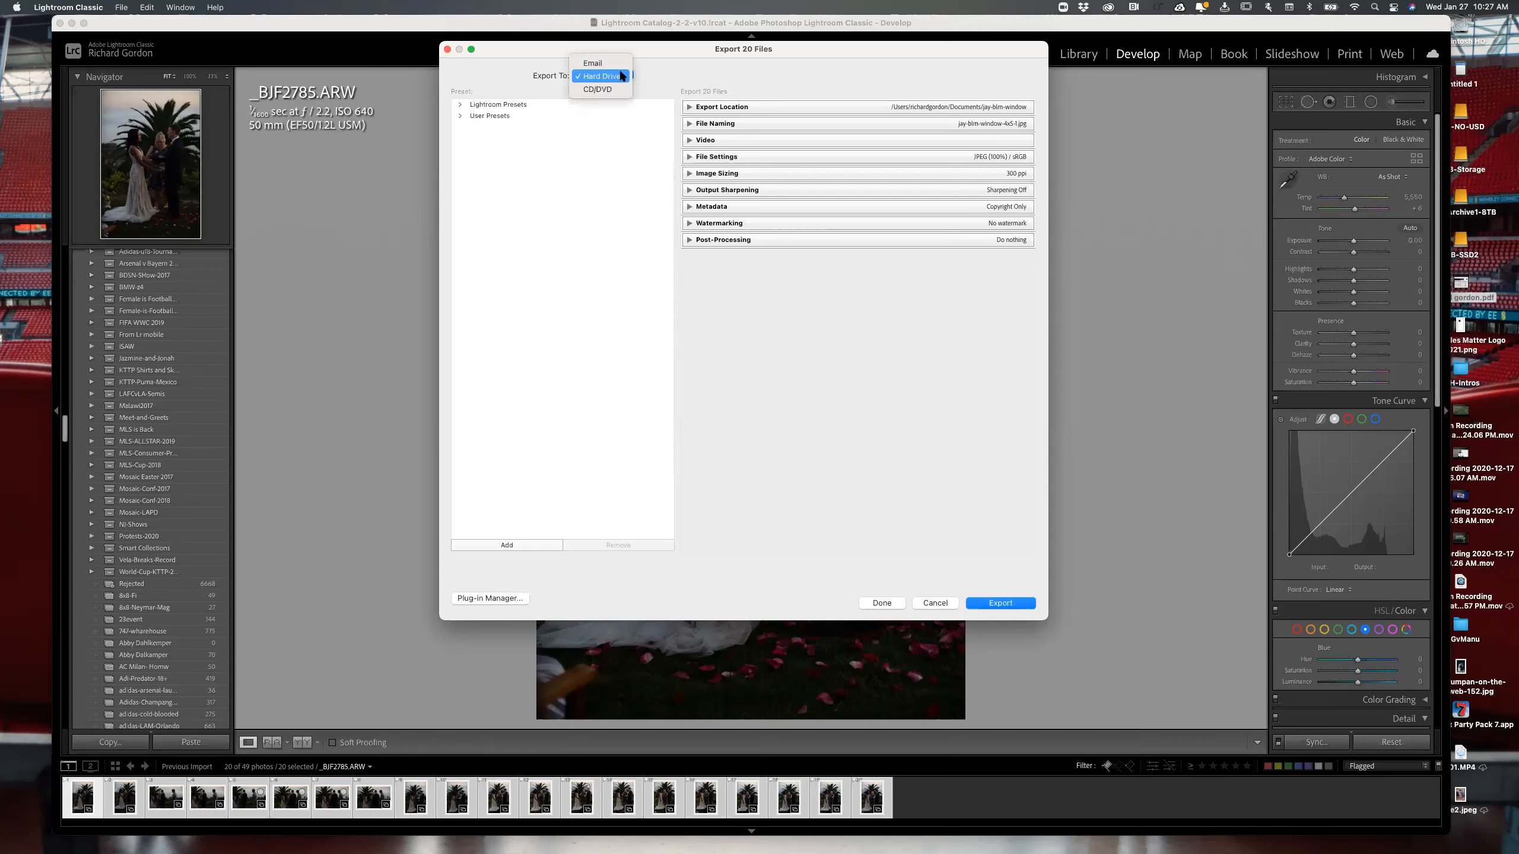
click(621, 75)
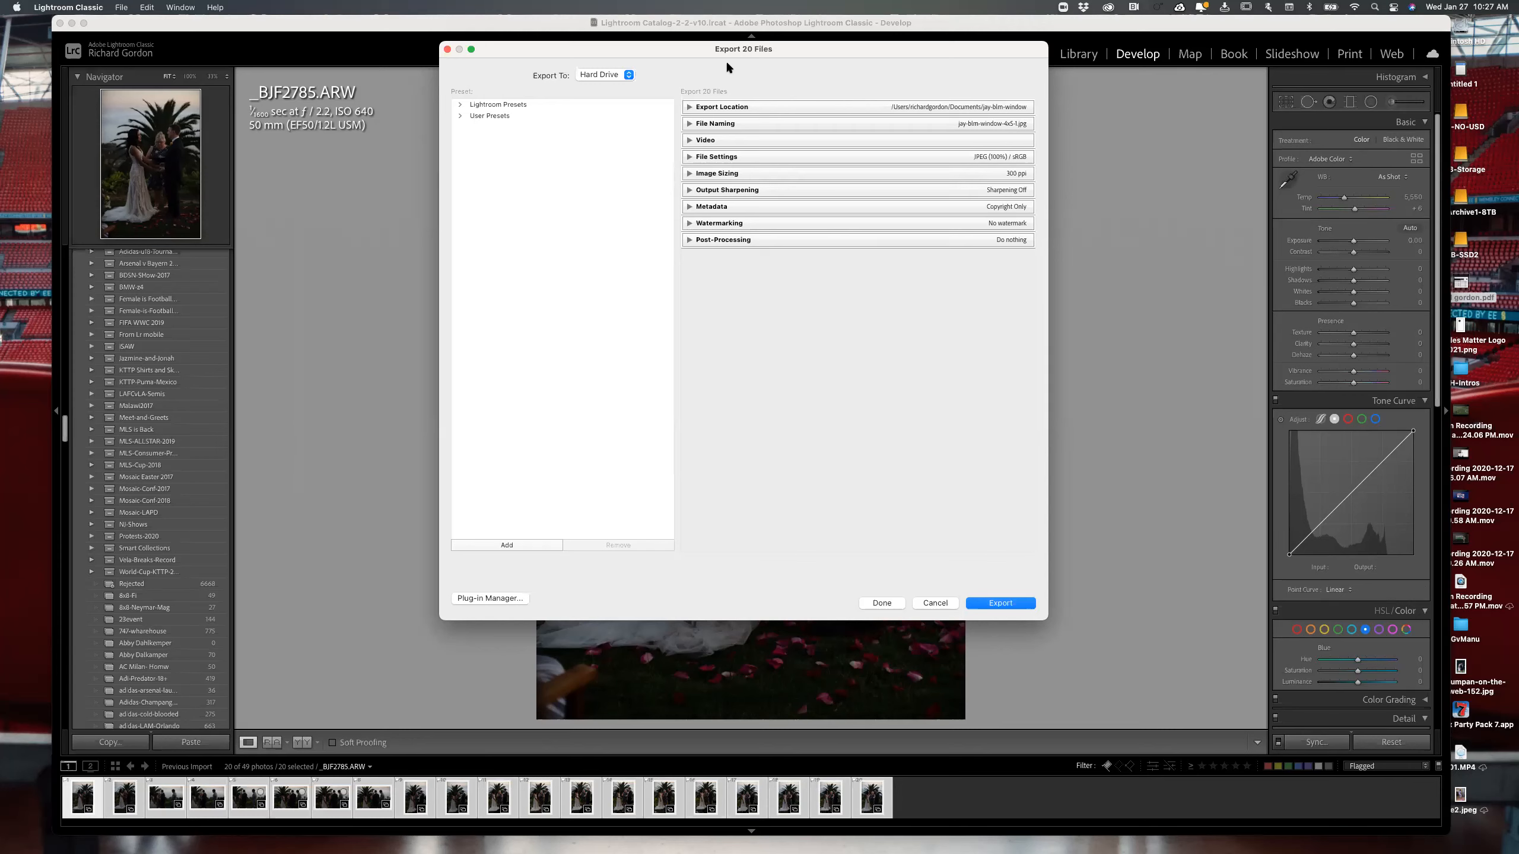
click(689, 107)
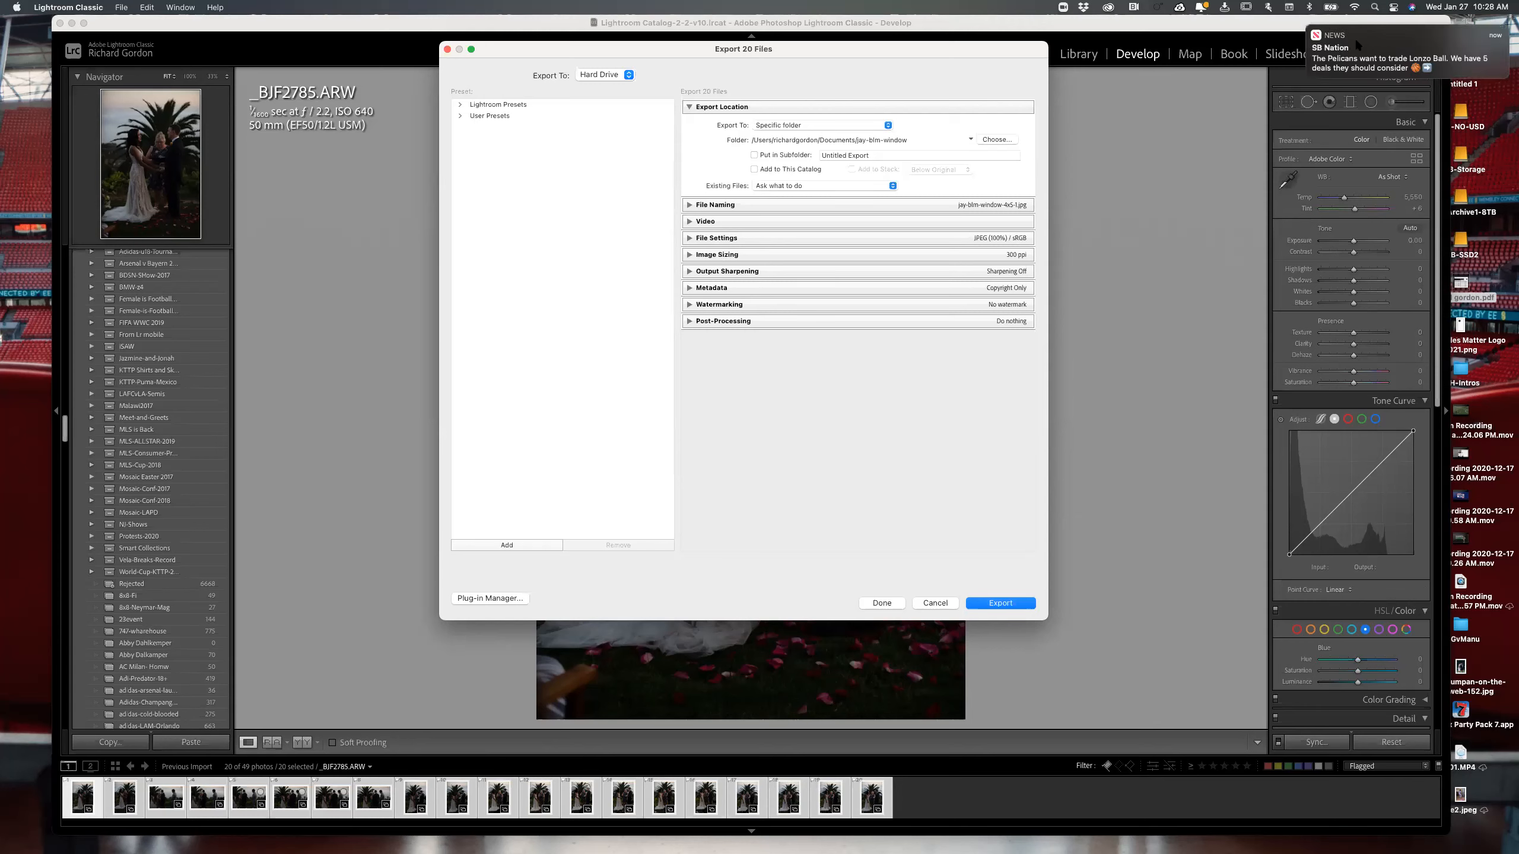
- Keep the destination set to Specific folder and bring up the folder chooser
click(876, 128)
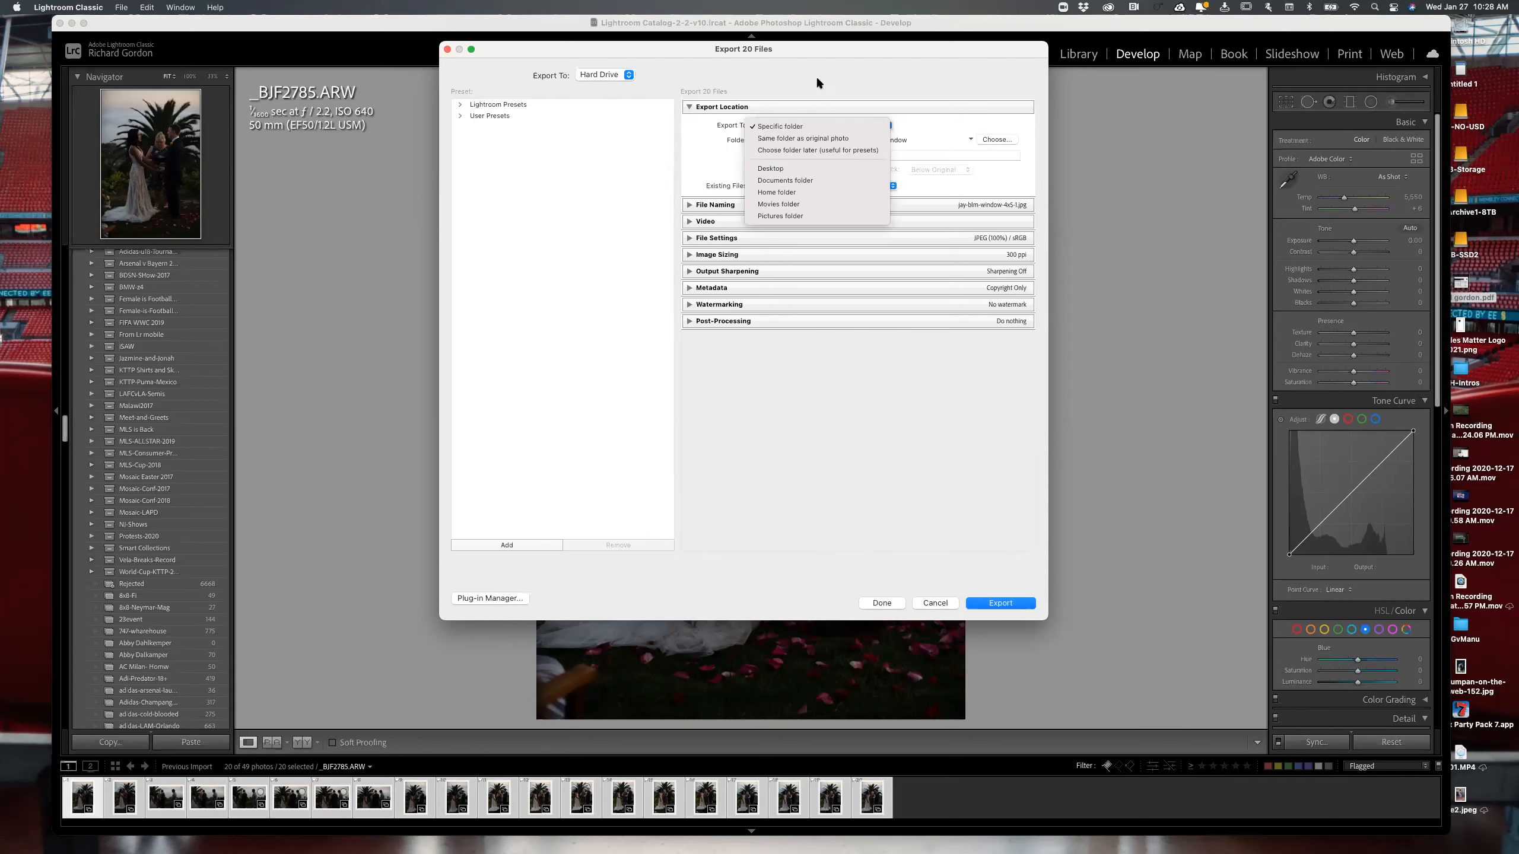
click(719, 128)
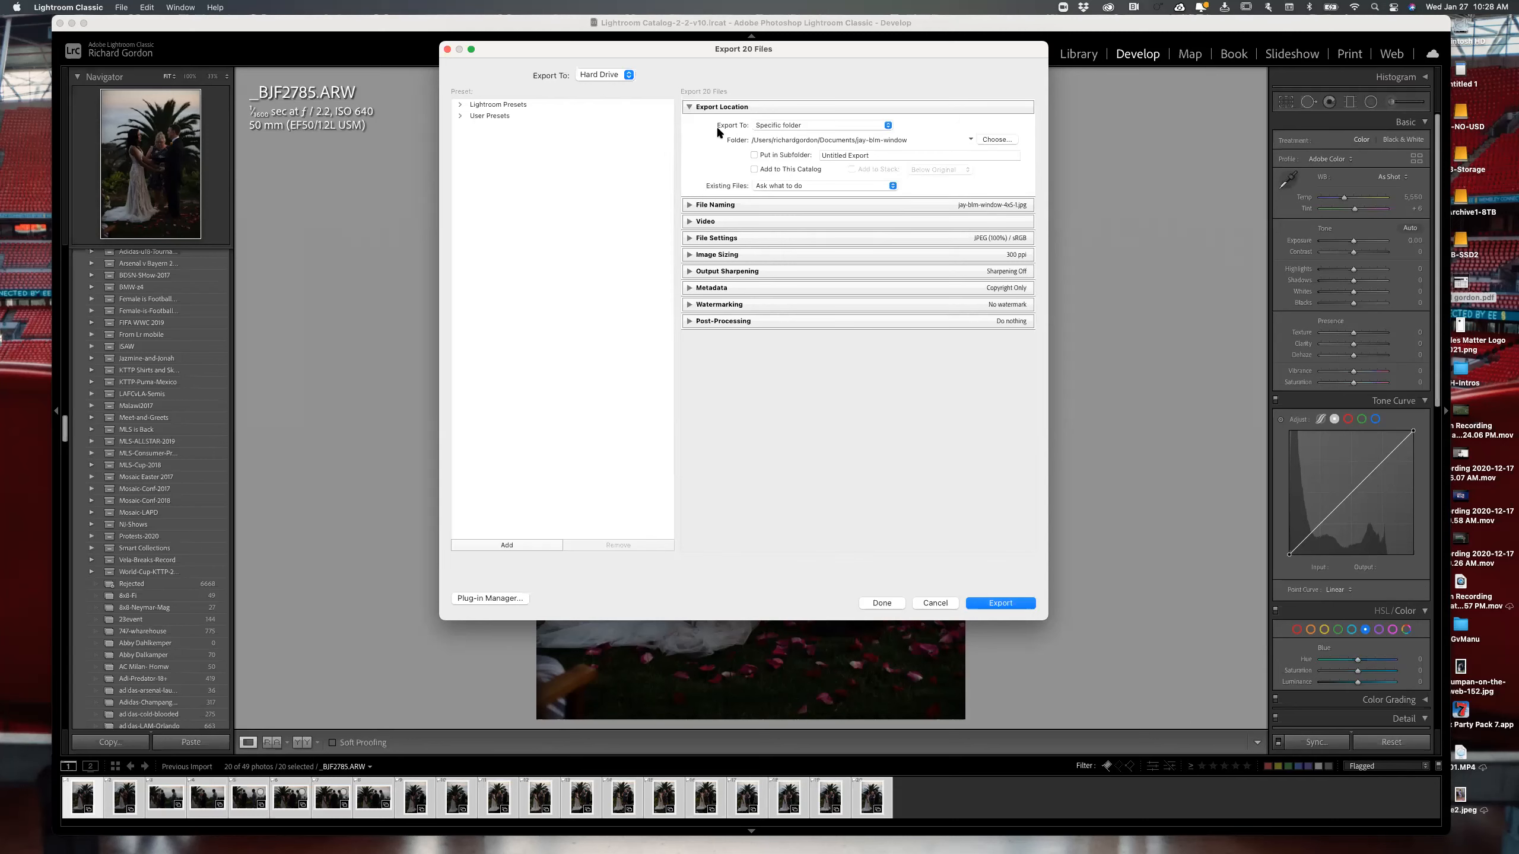
click(781, 124)
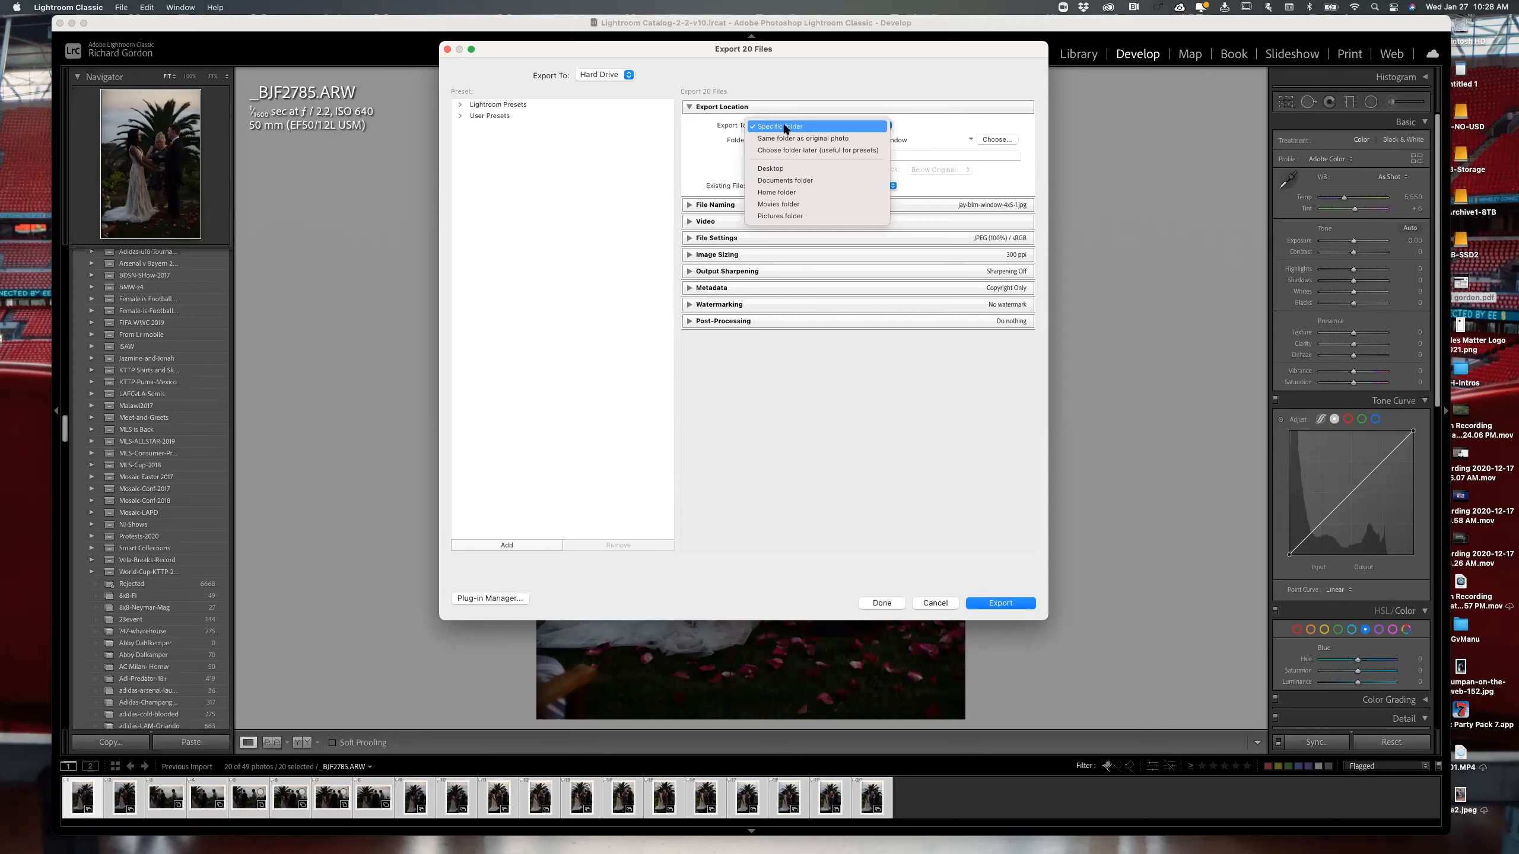
click(907, 149)
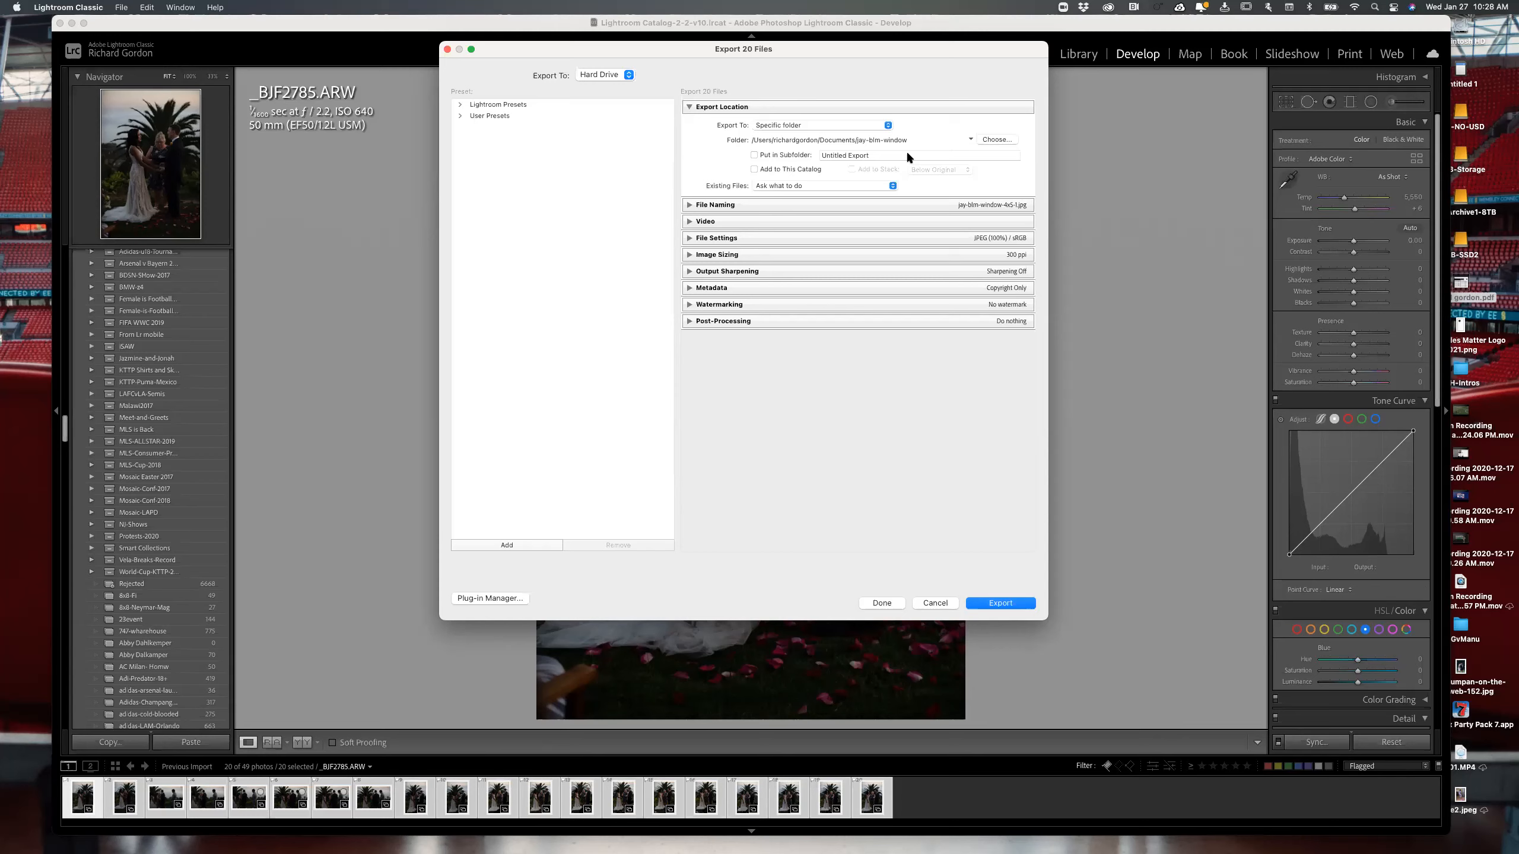
click(996, 139)
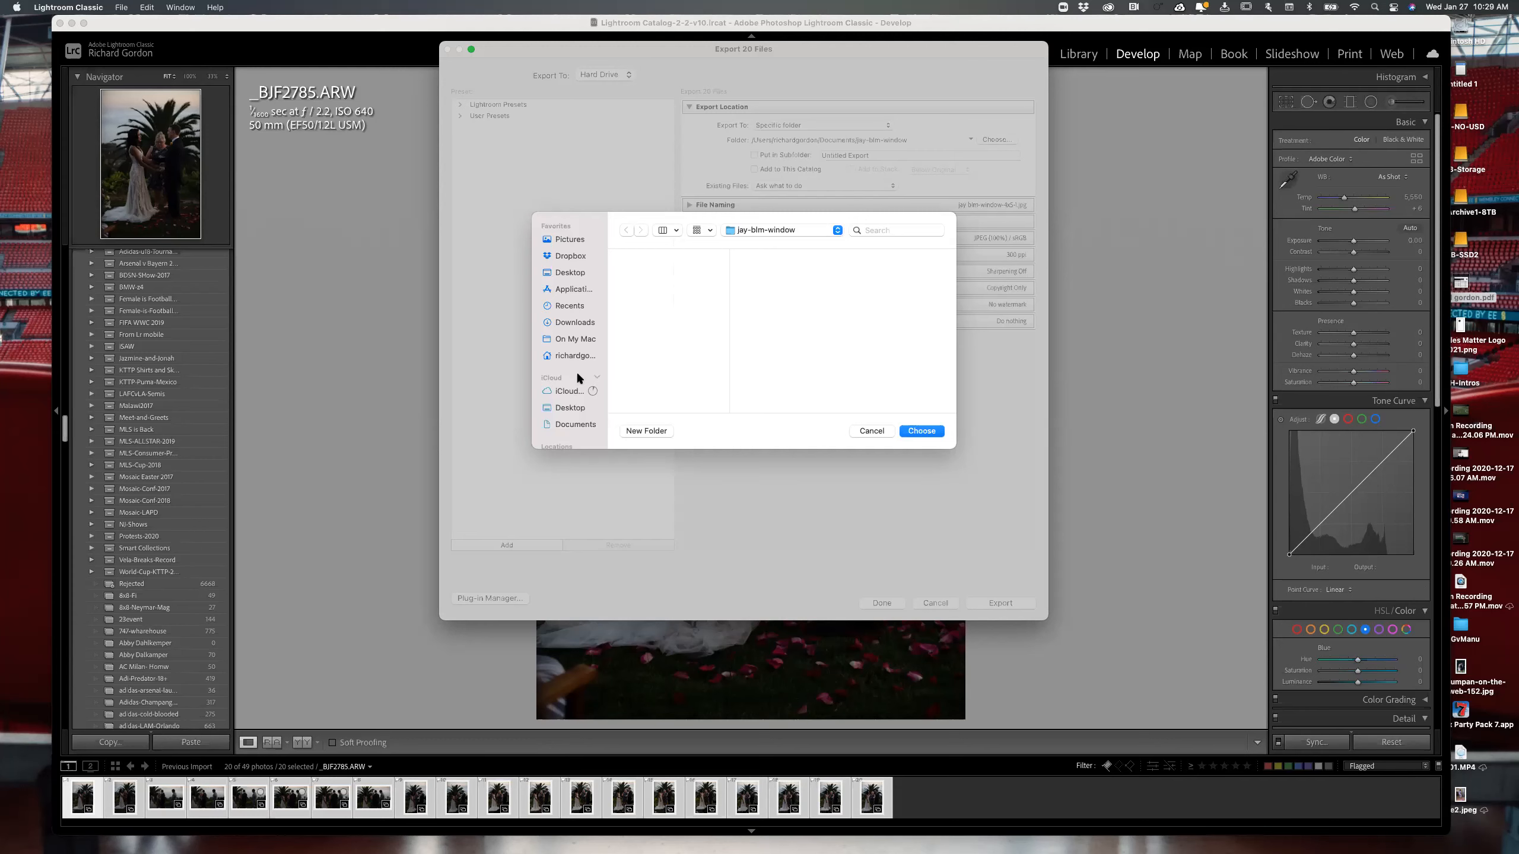
- Navigate to 8TB-NO-USD > 2021 > FIDM > WI2020 > 3700 > Lightroom-Demo and begin a new folder
scroll(576, 372, down, 4)
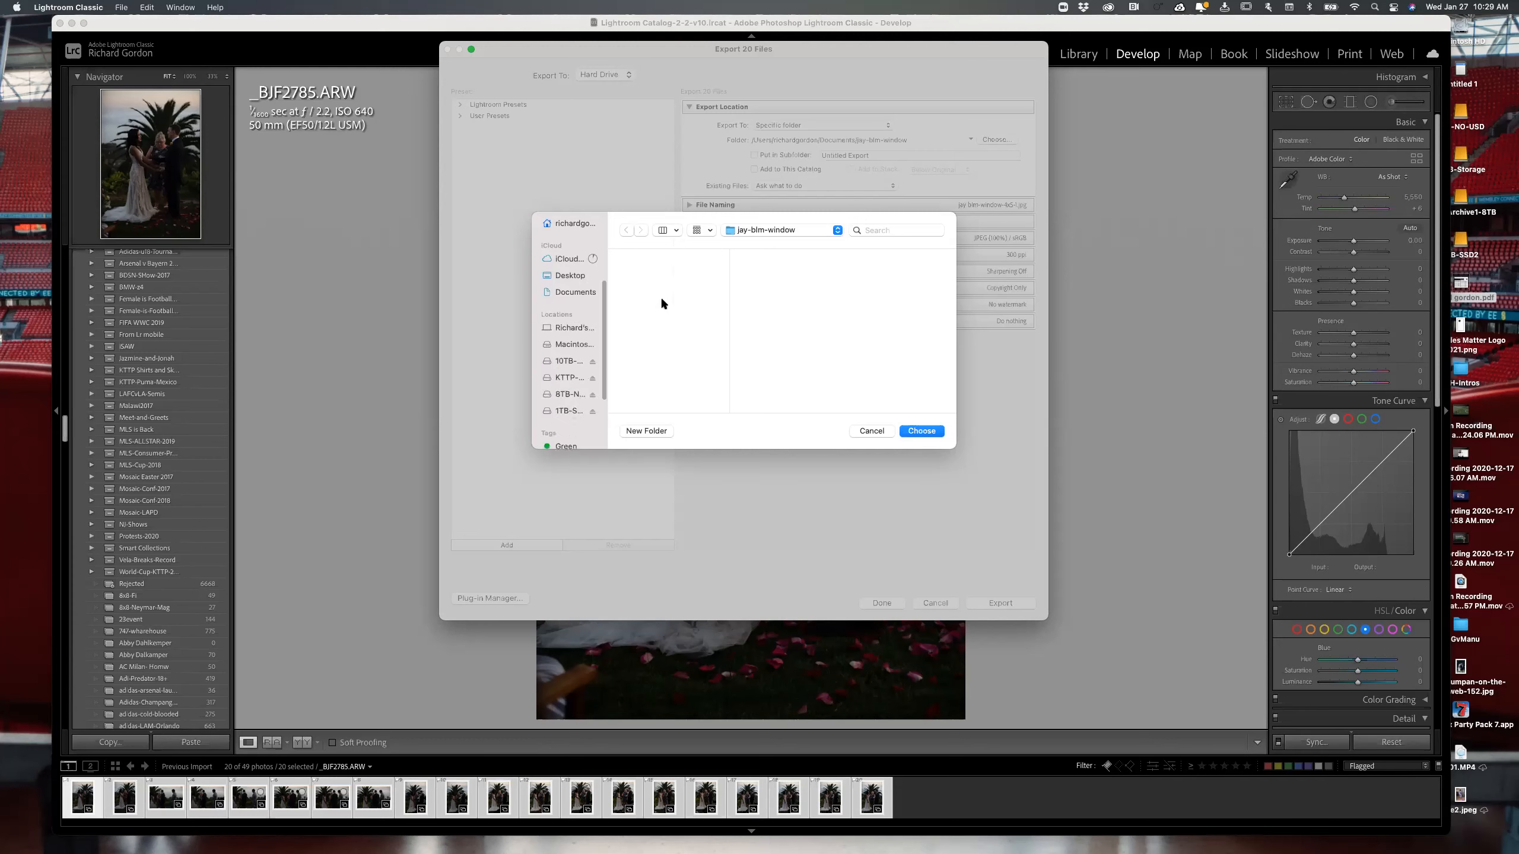
click(568, 411)
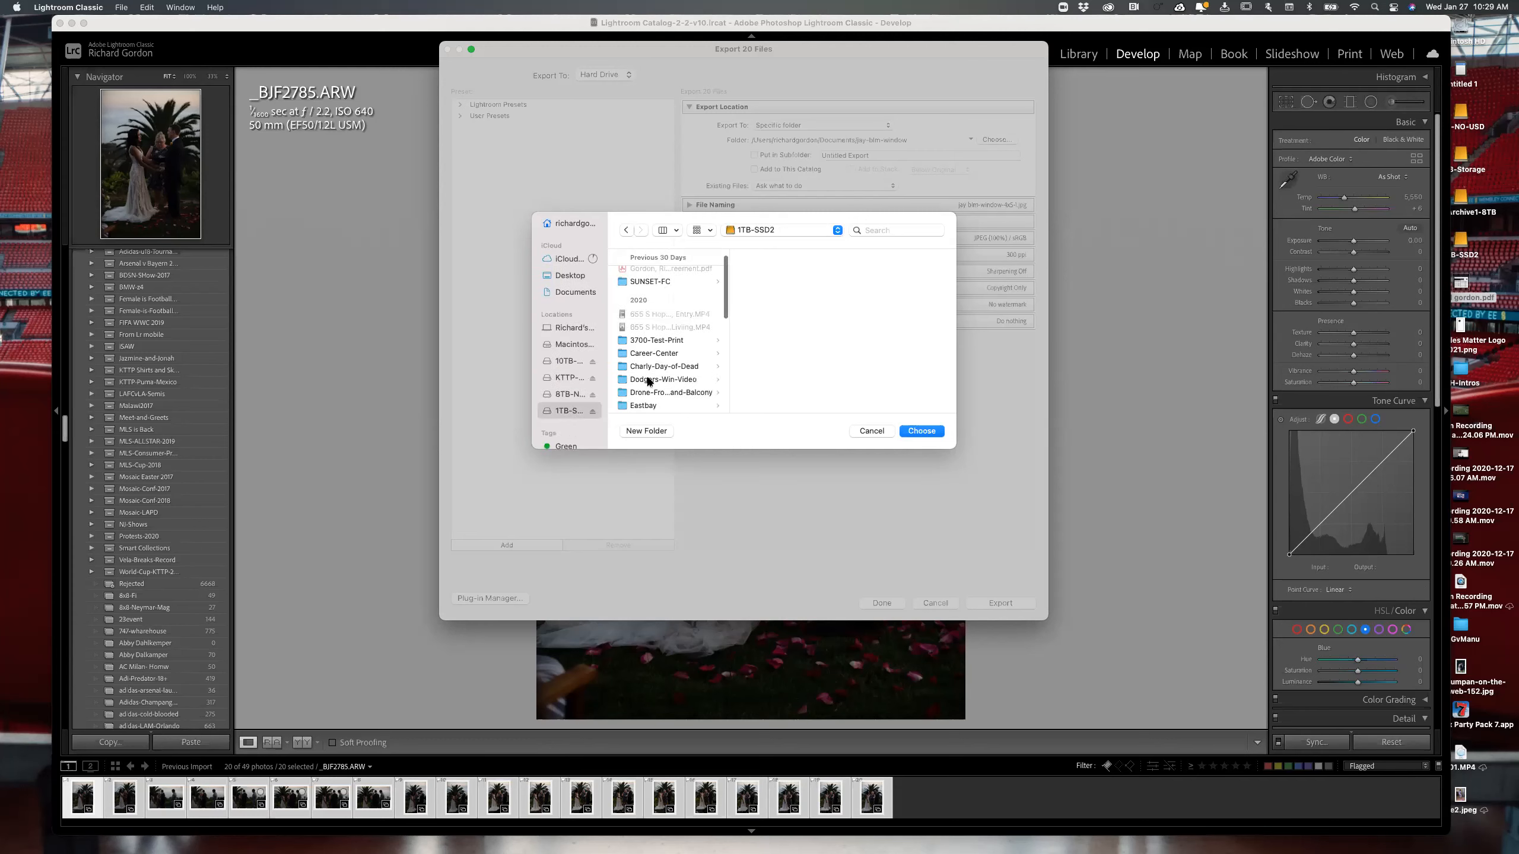
scroll(648, 381, down, 2)
click(569, 395)
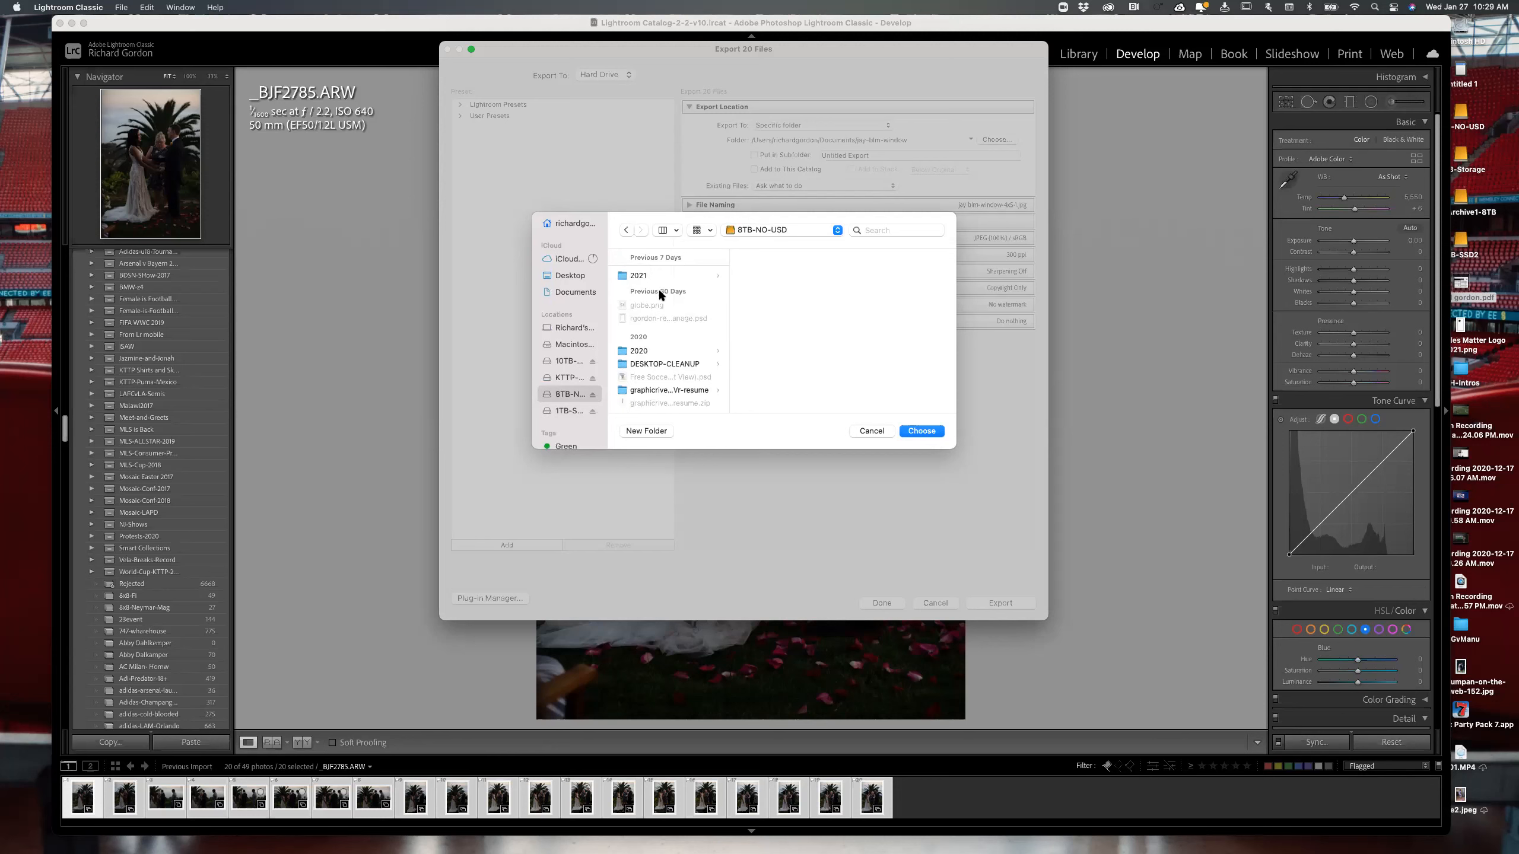
click(660, 277)
click(771, 346)
click(882, 275)
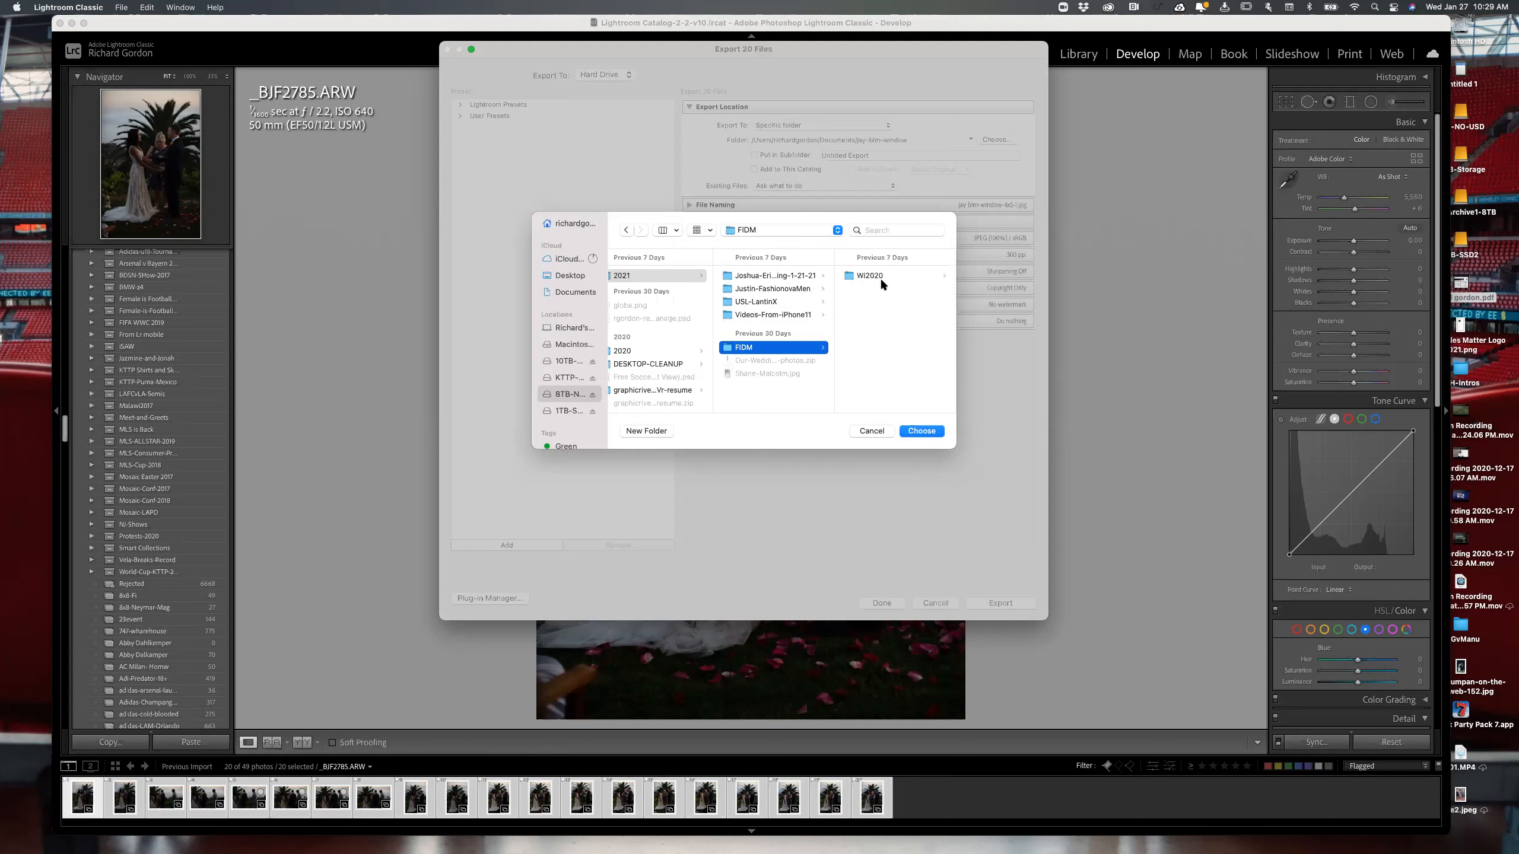
click(879, 278)
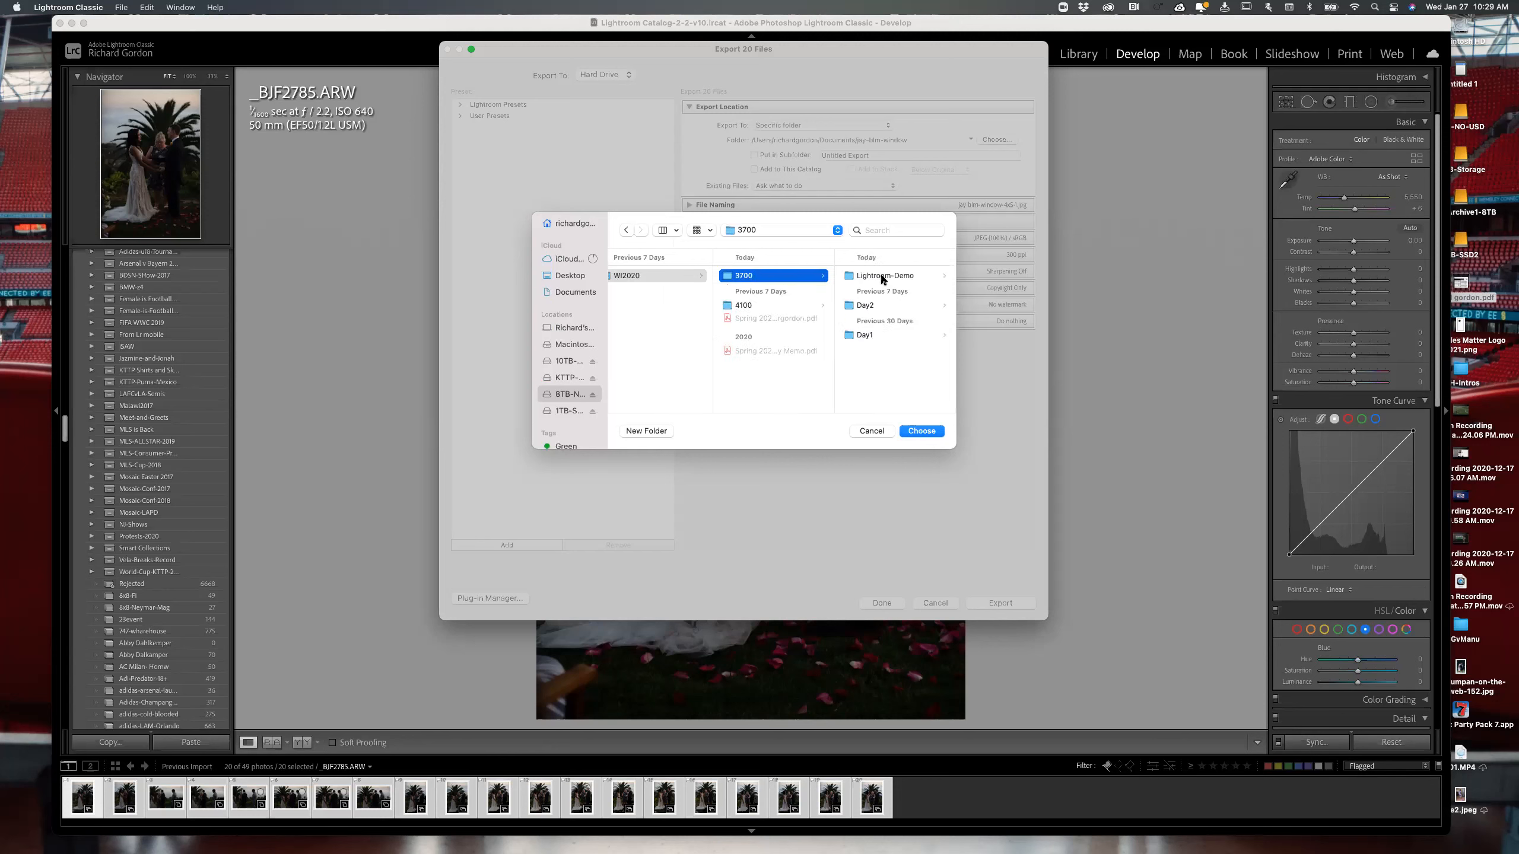
click(882, 276)
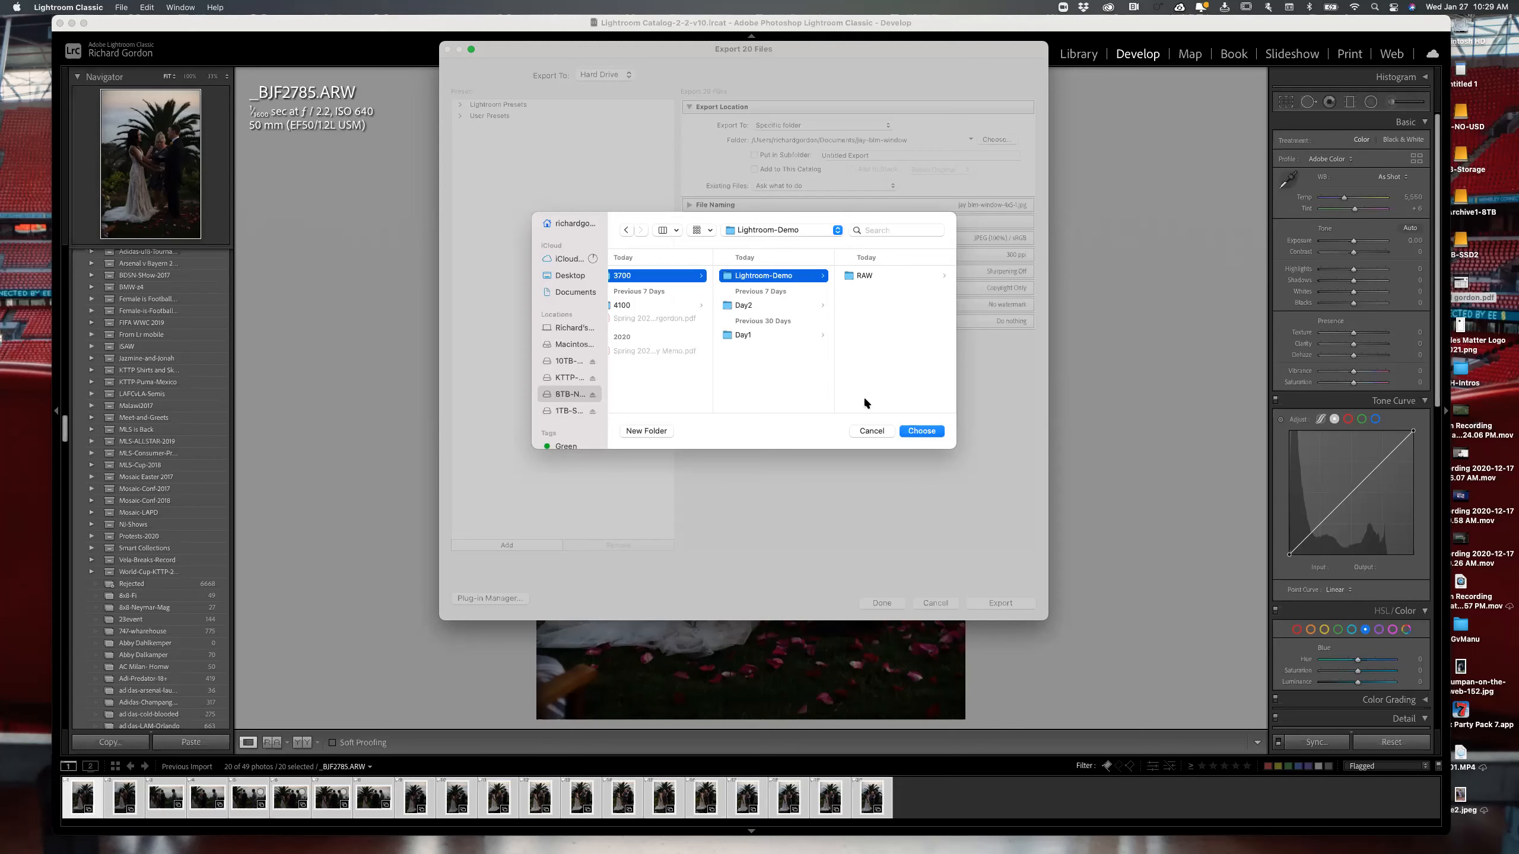
click(660, 432)
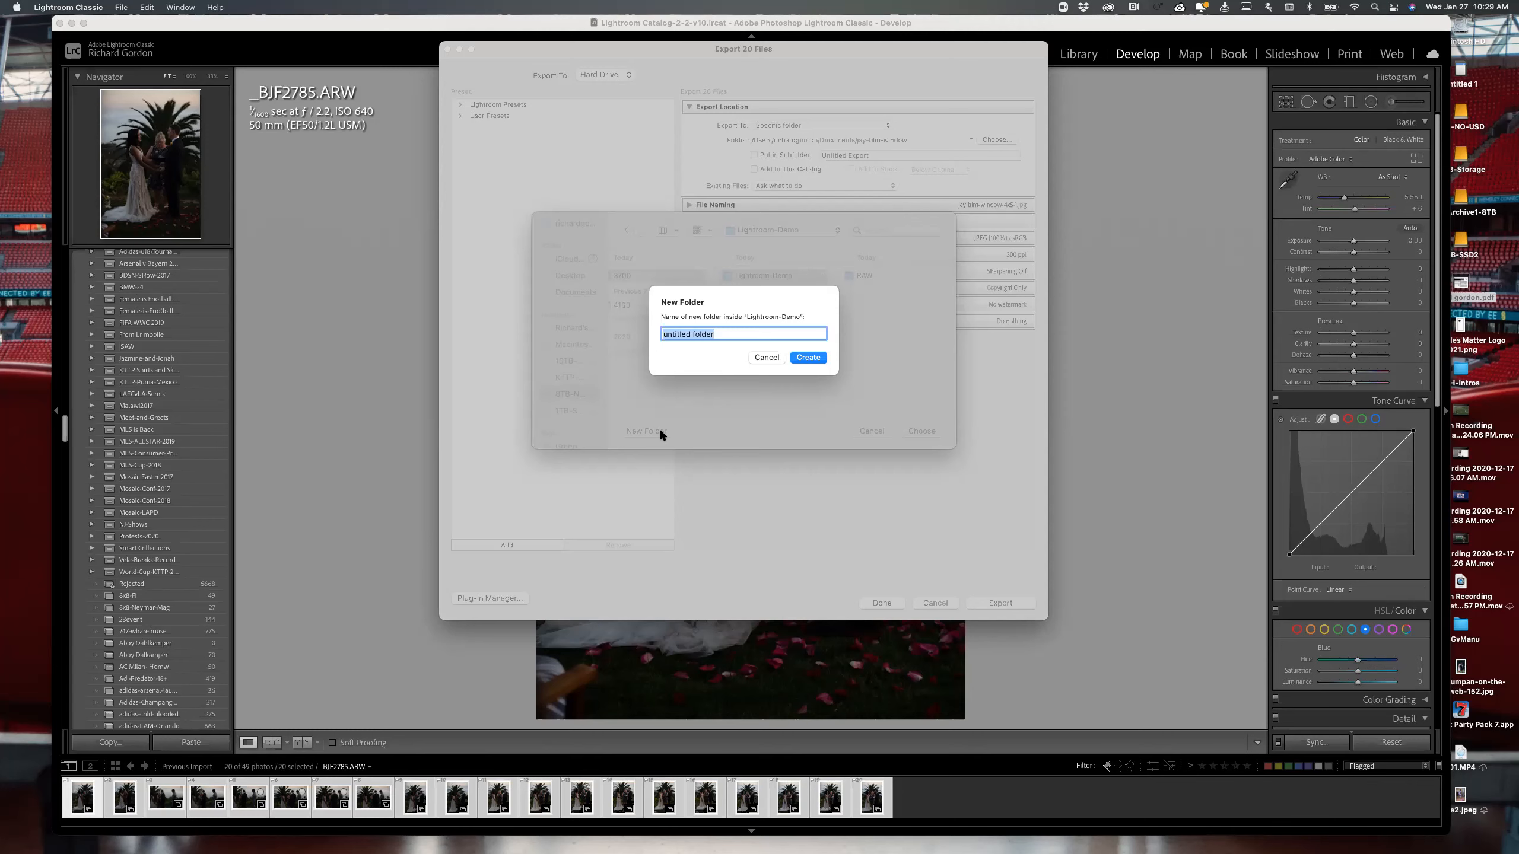
- Create a 72dpi folder in Lightroom-Demo, choose it, and leave Put in Subfolder off
text(72dpi)
click(819, 357)
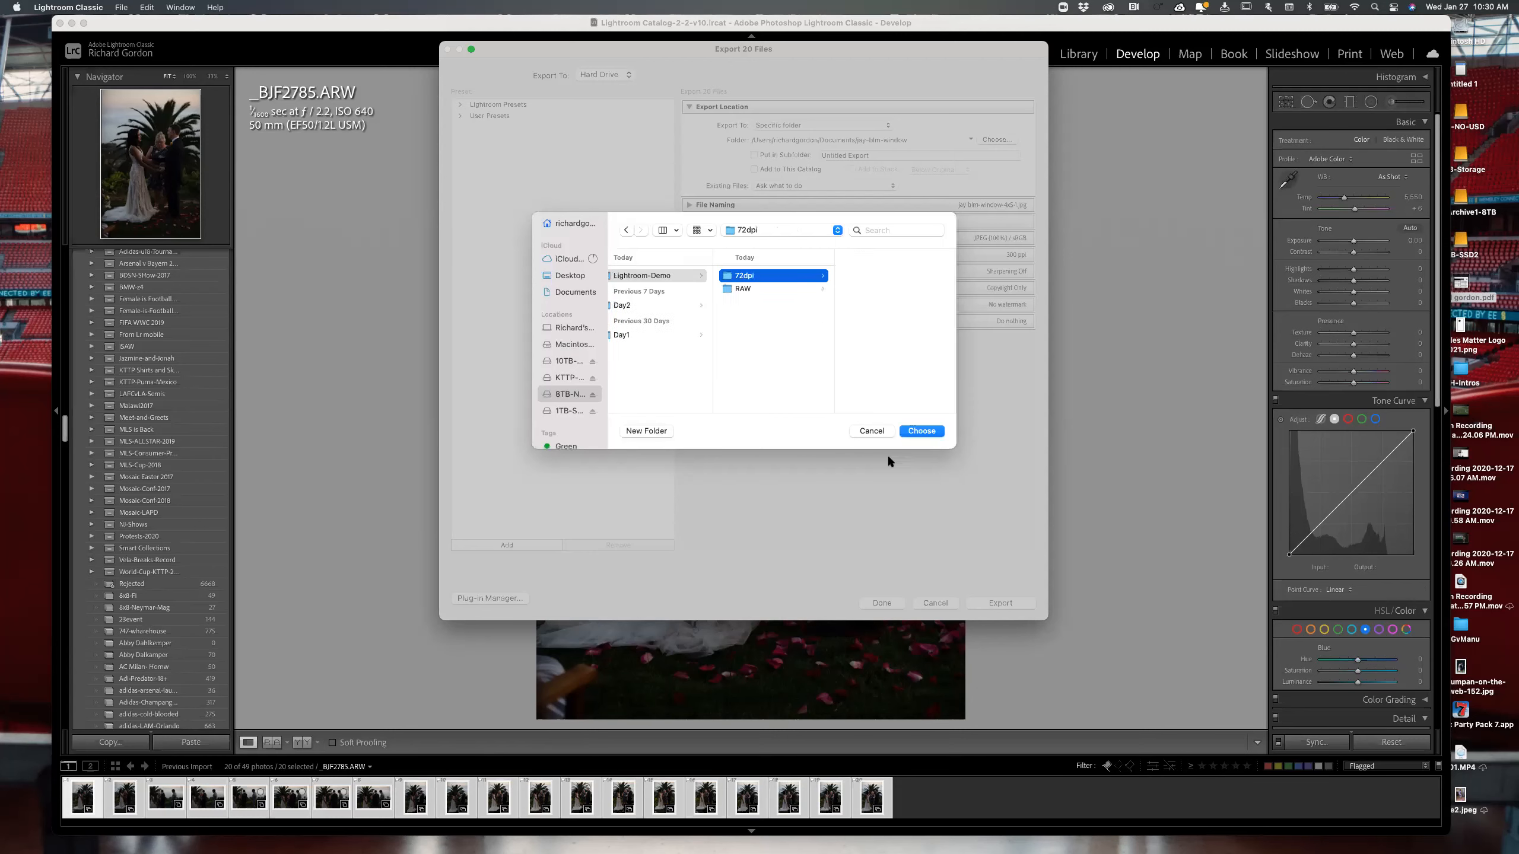
click(920, 431)
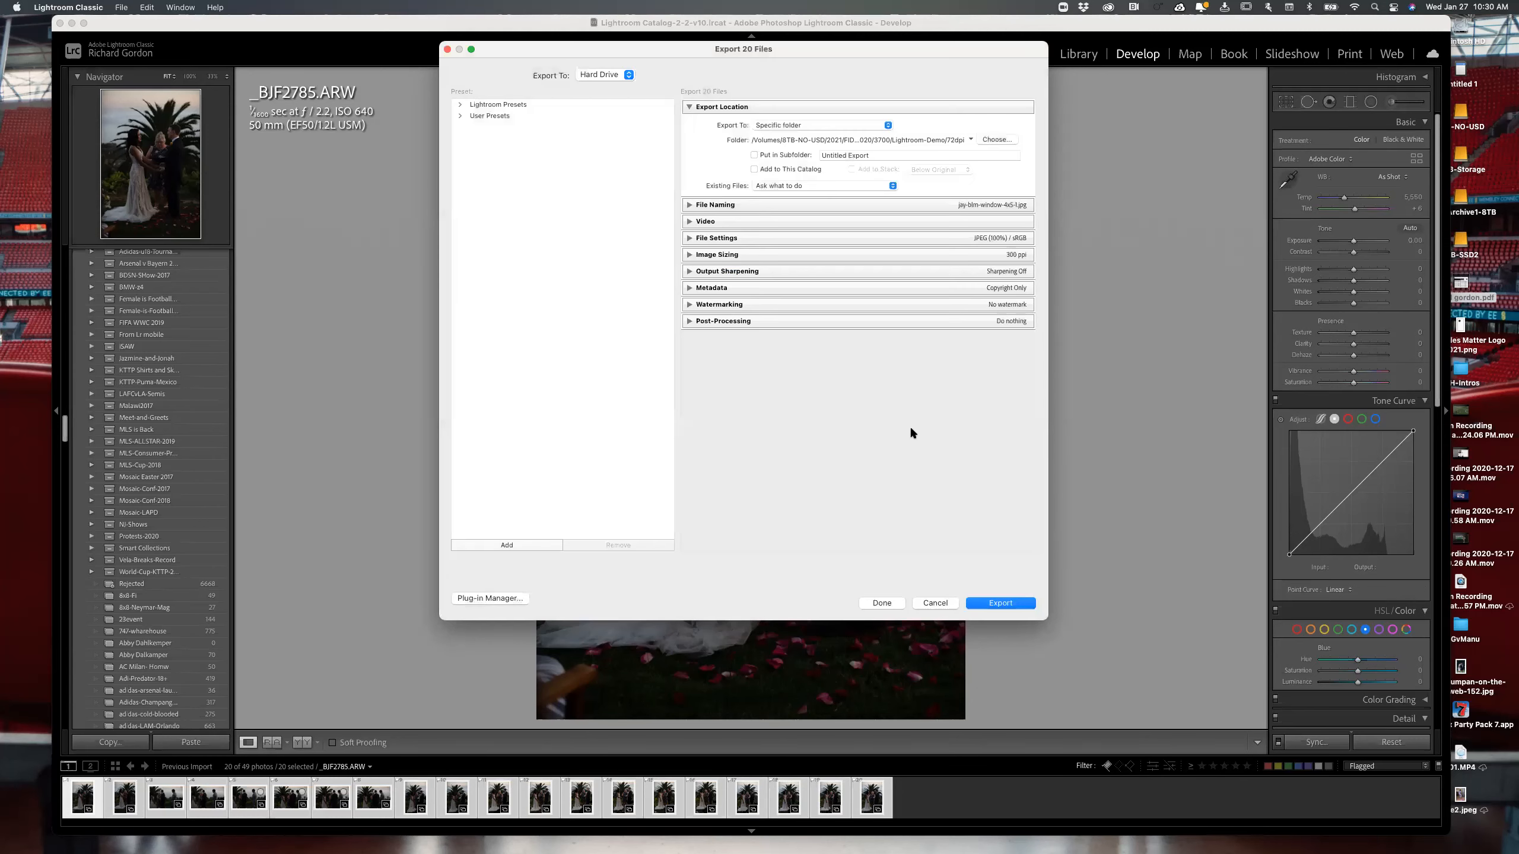
click(755, 156)
click(753, 155)
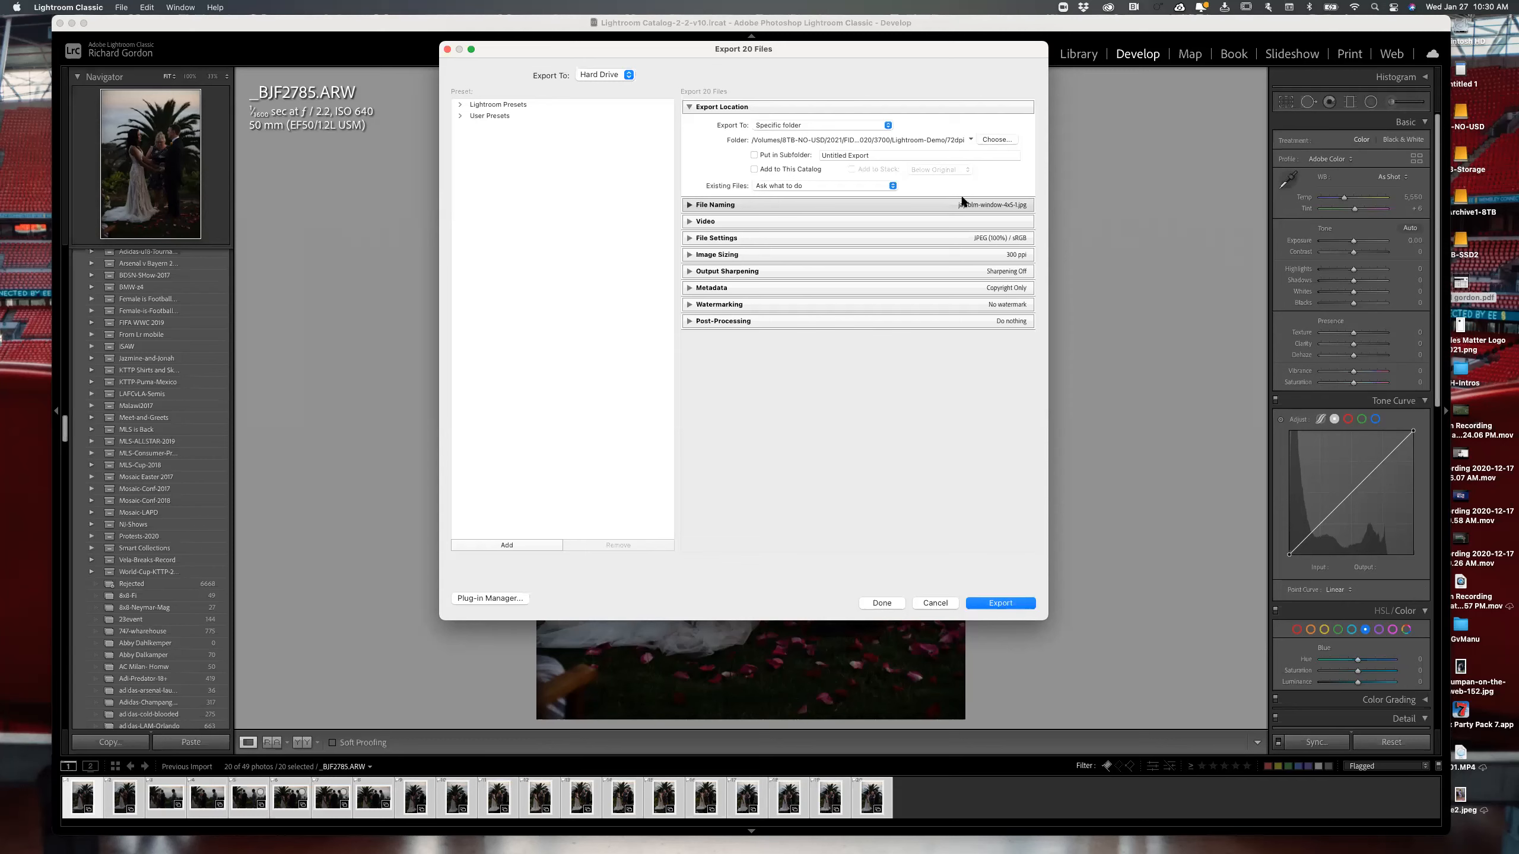
- Expand File Naming and keep renaming on with the Custom Name - Sequence template
click(689, 204)
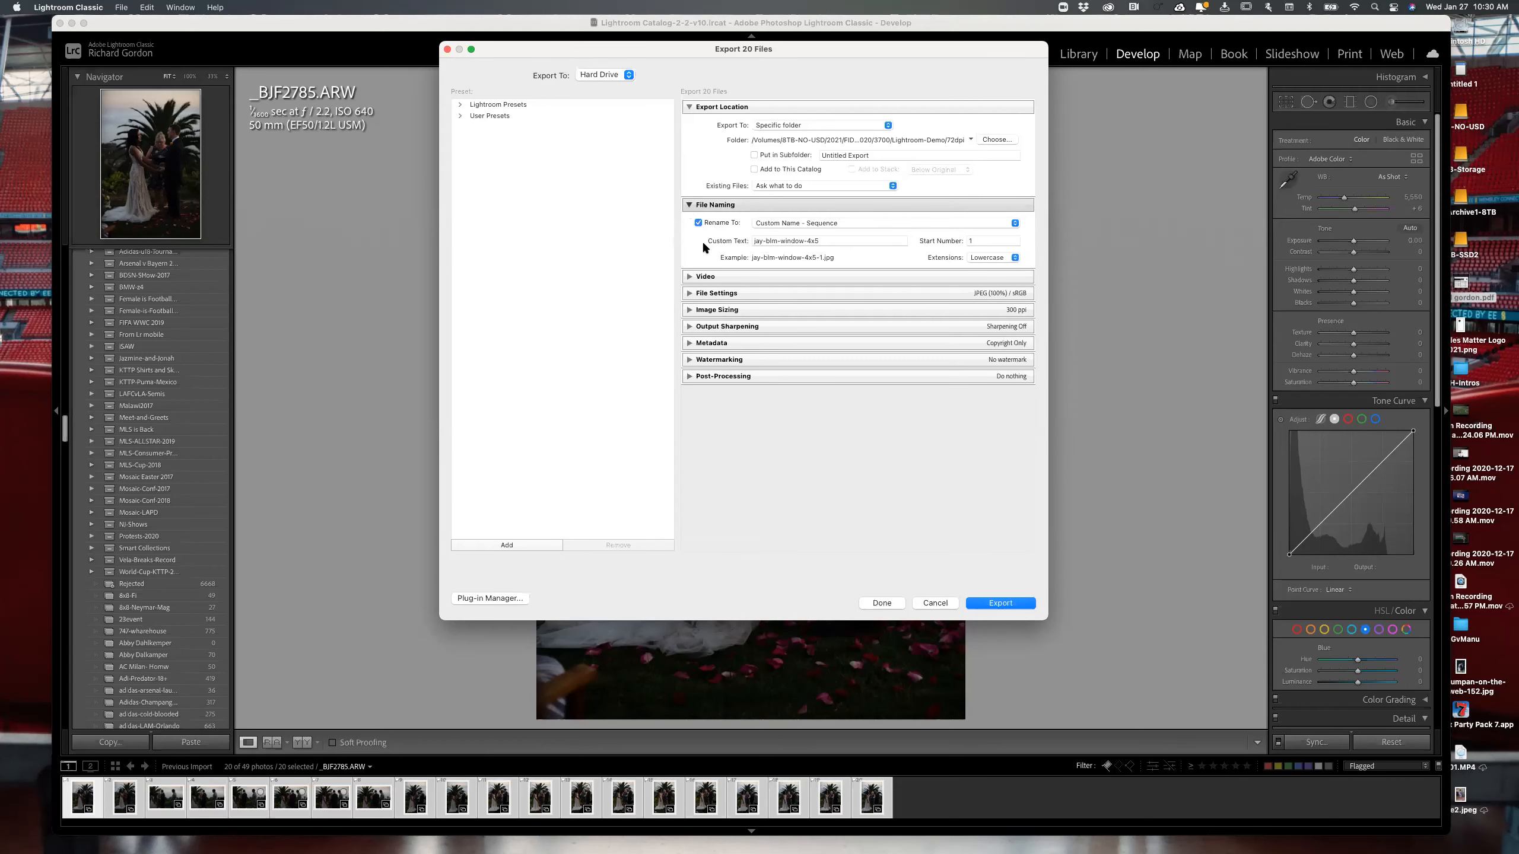
click(697, 222)
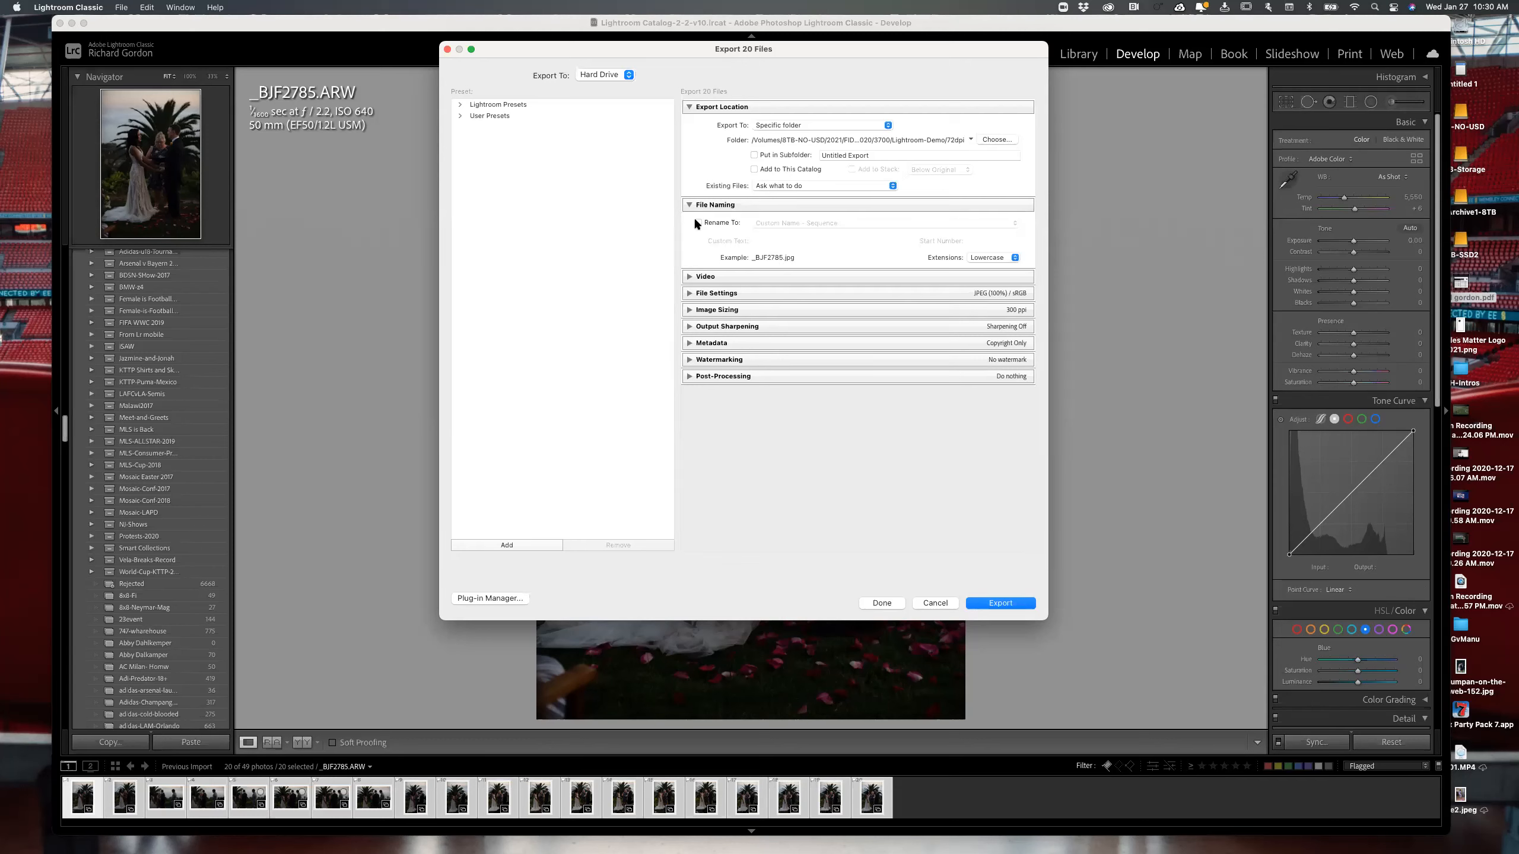
click(697, 223)
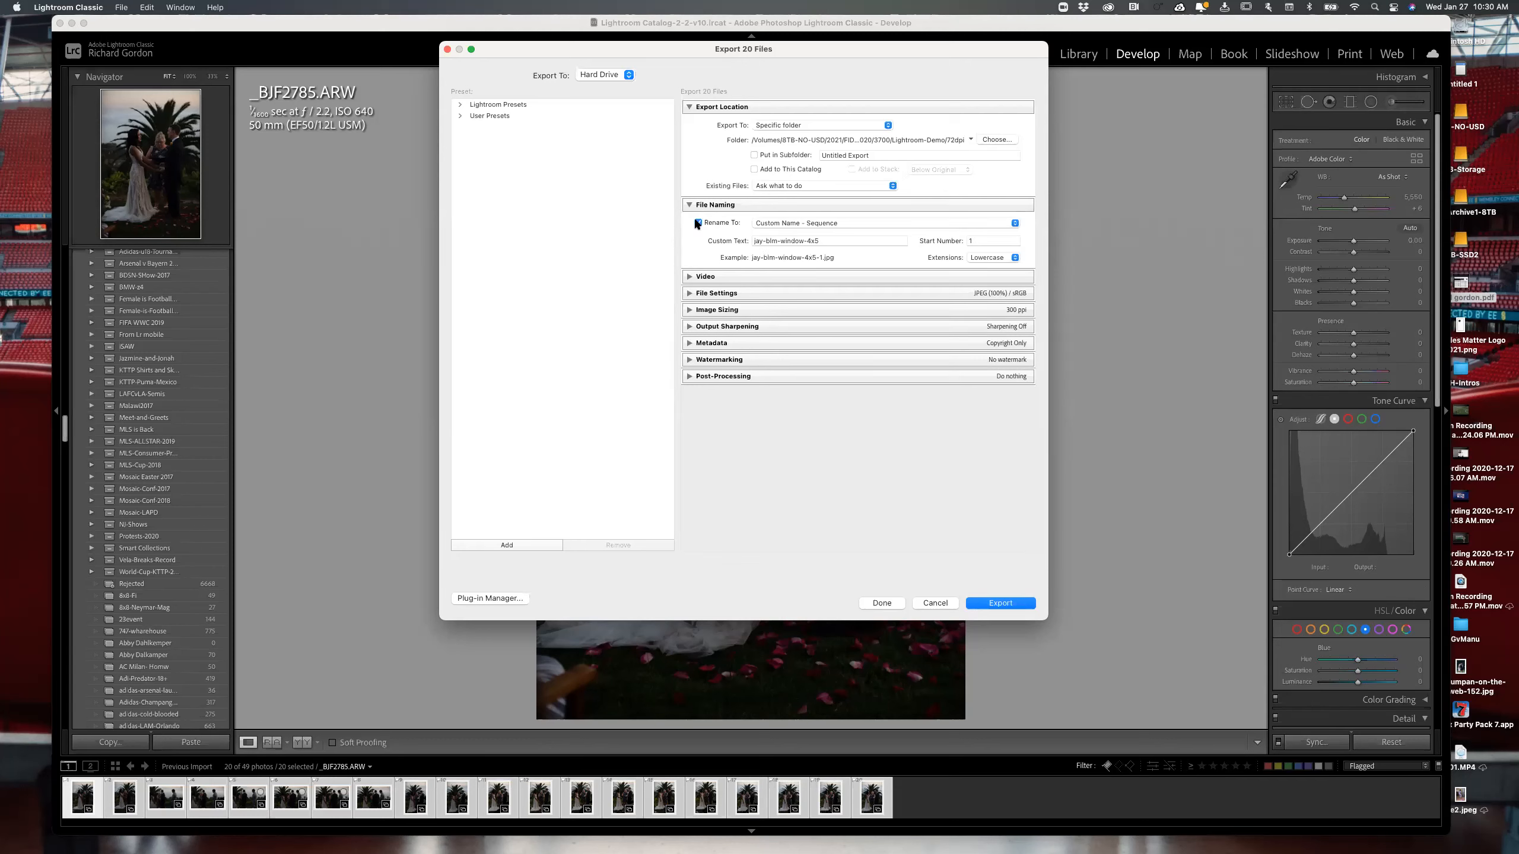
click(764, 225)
click(778, 220)
click(779, 220)
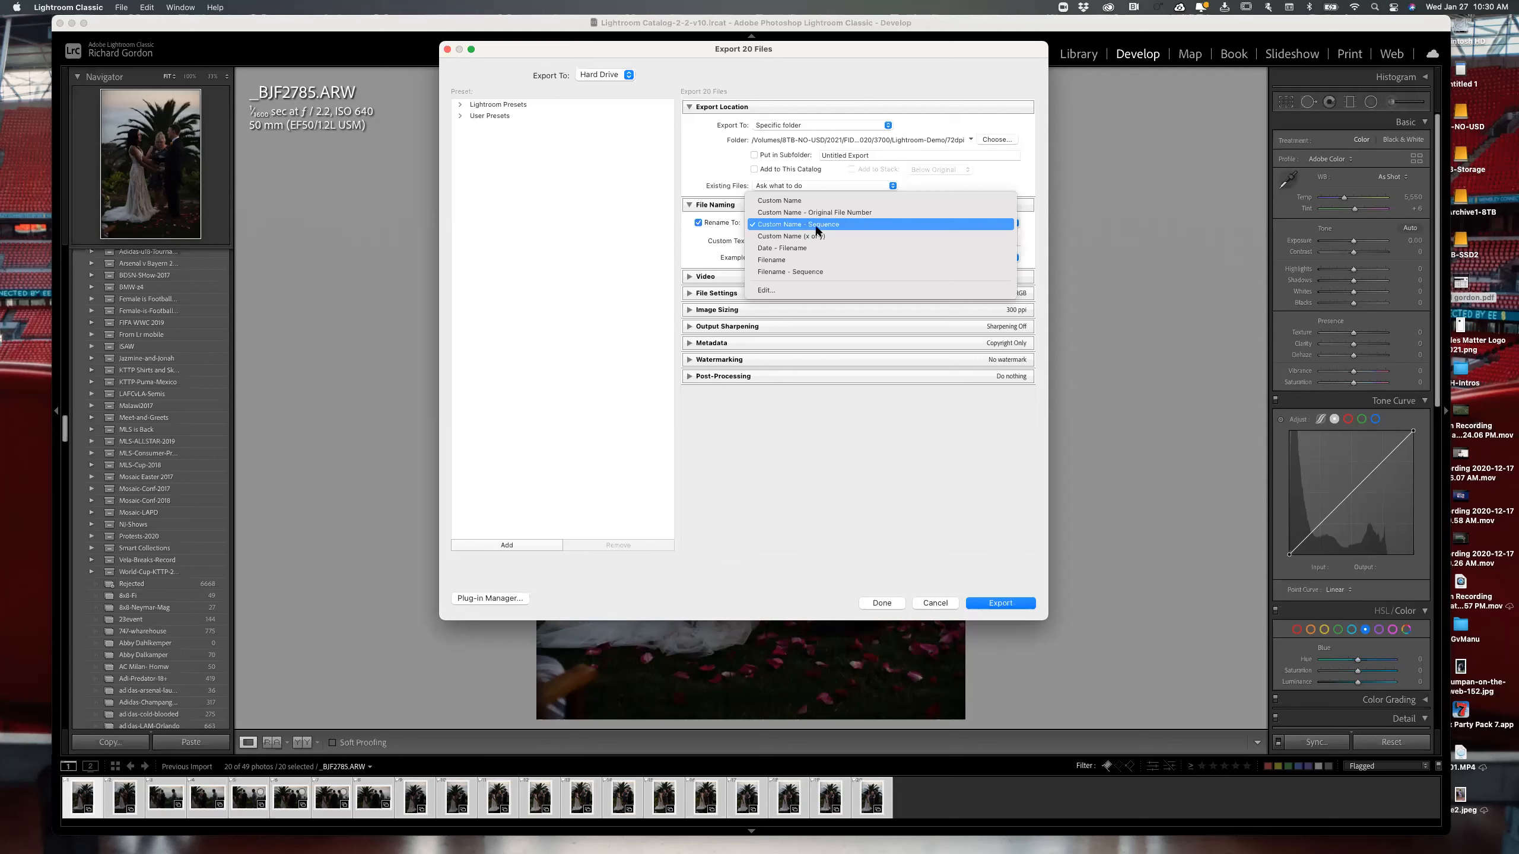
click(795, 224)
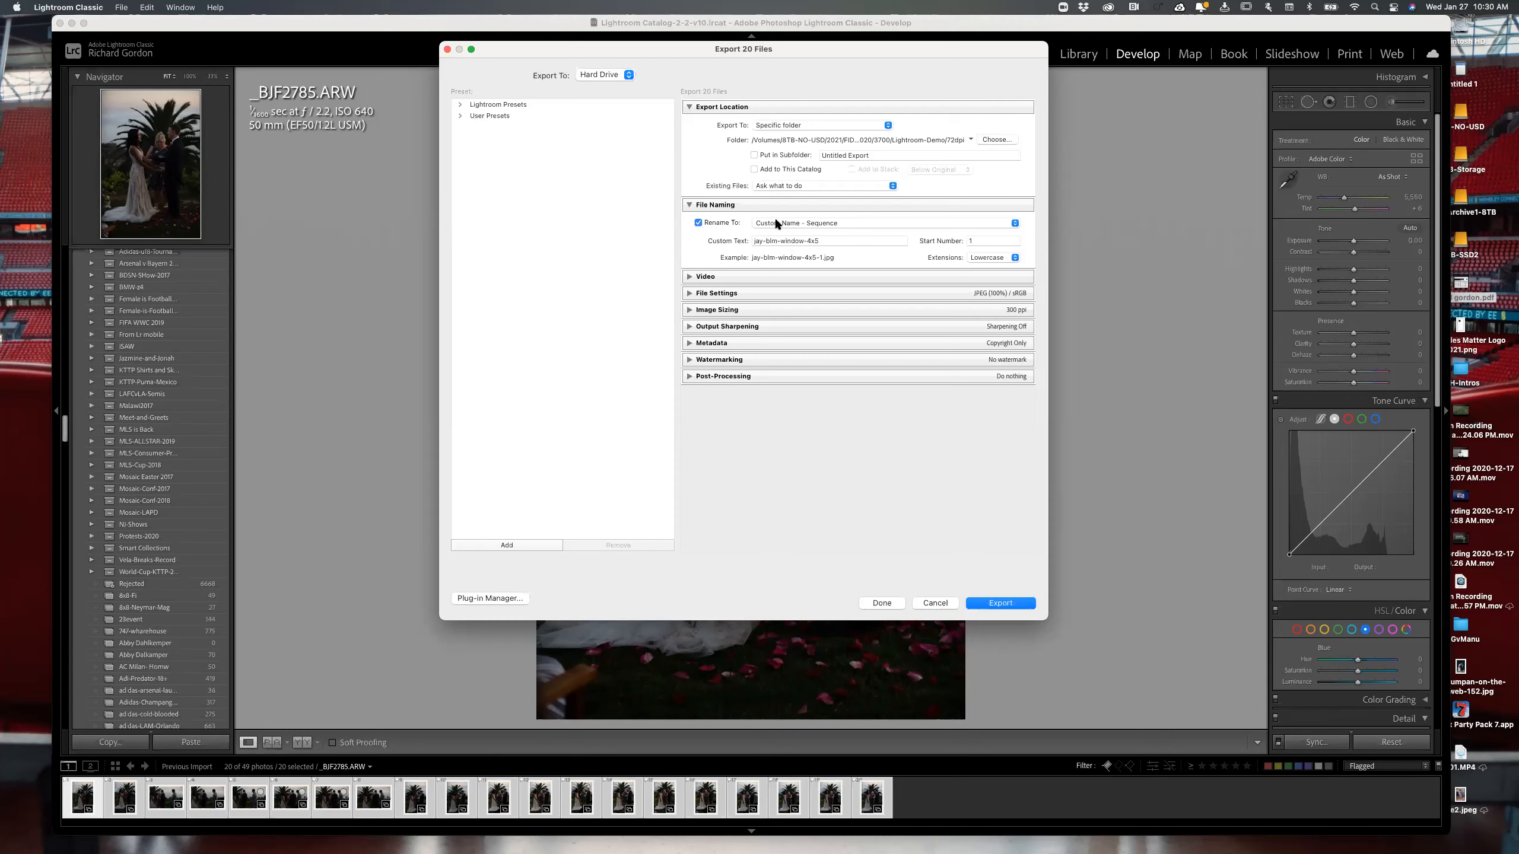
click(799, 222)
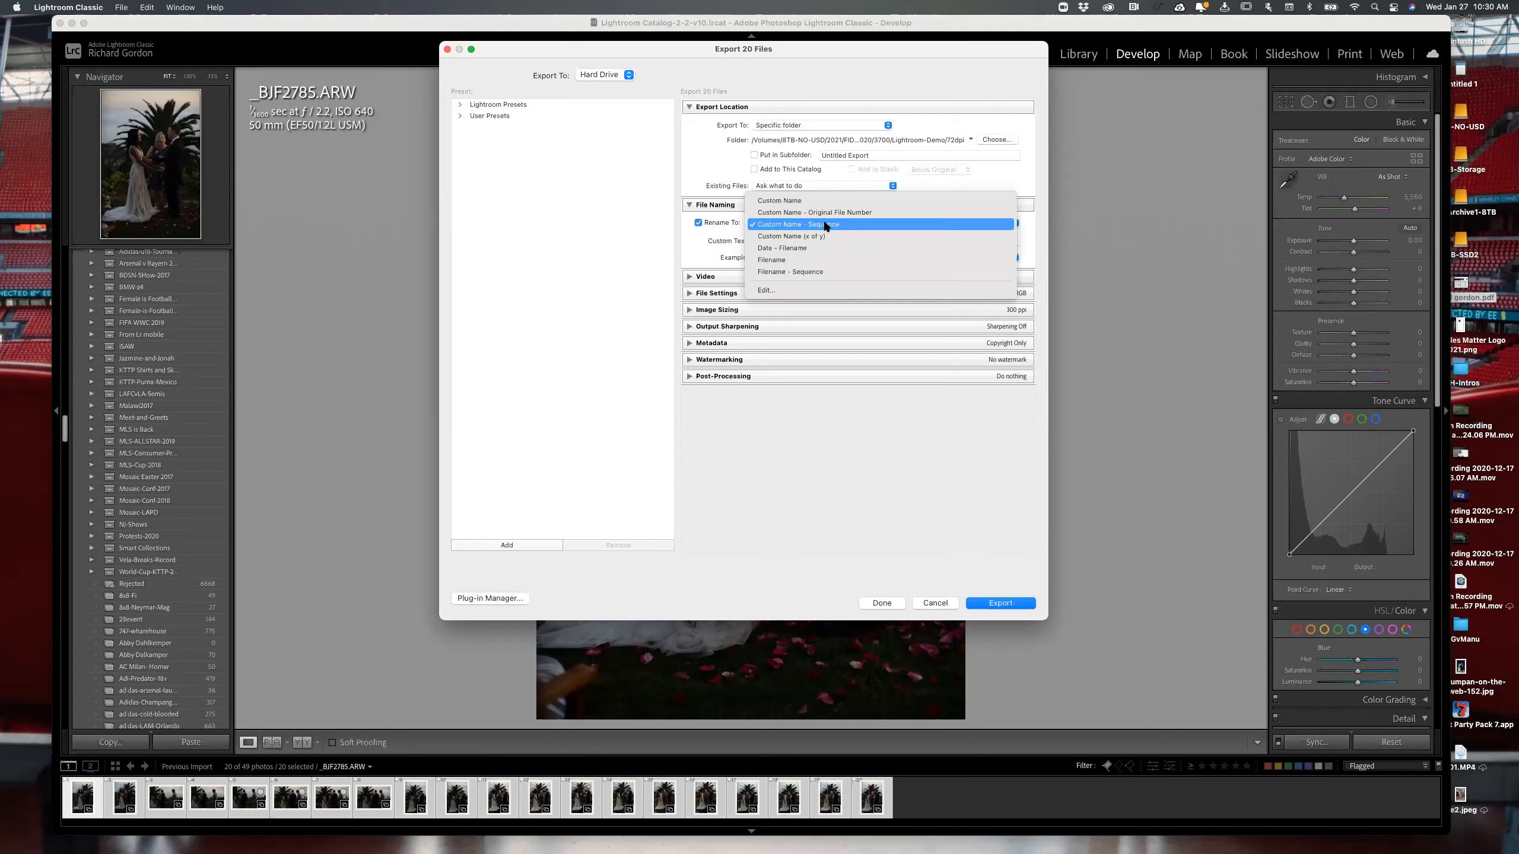
click(747, 328)
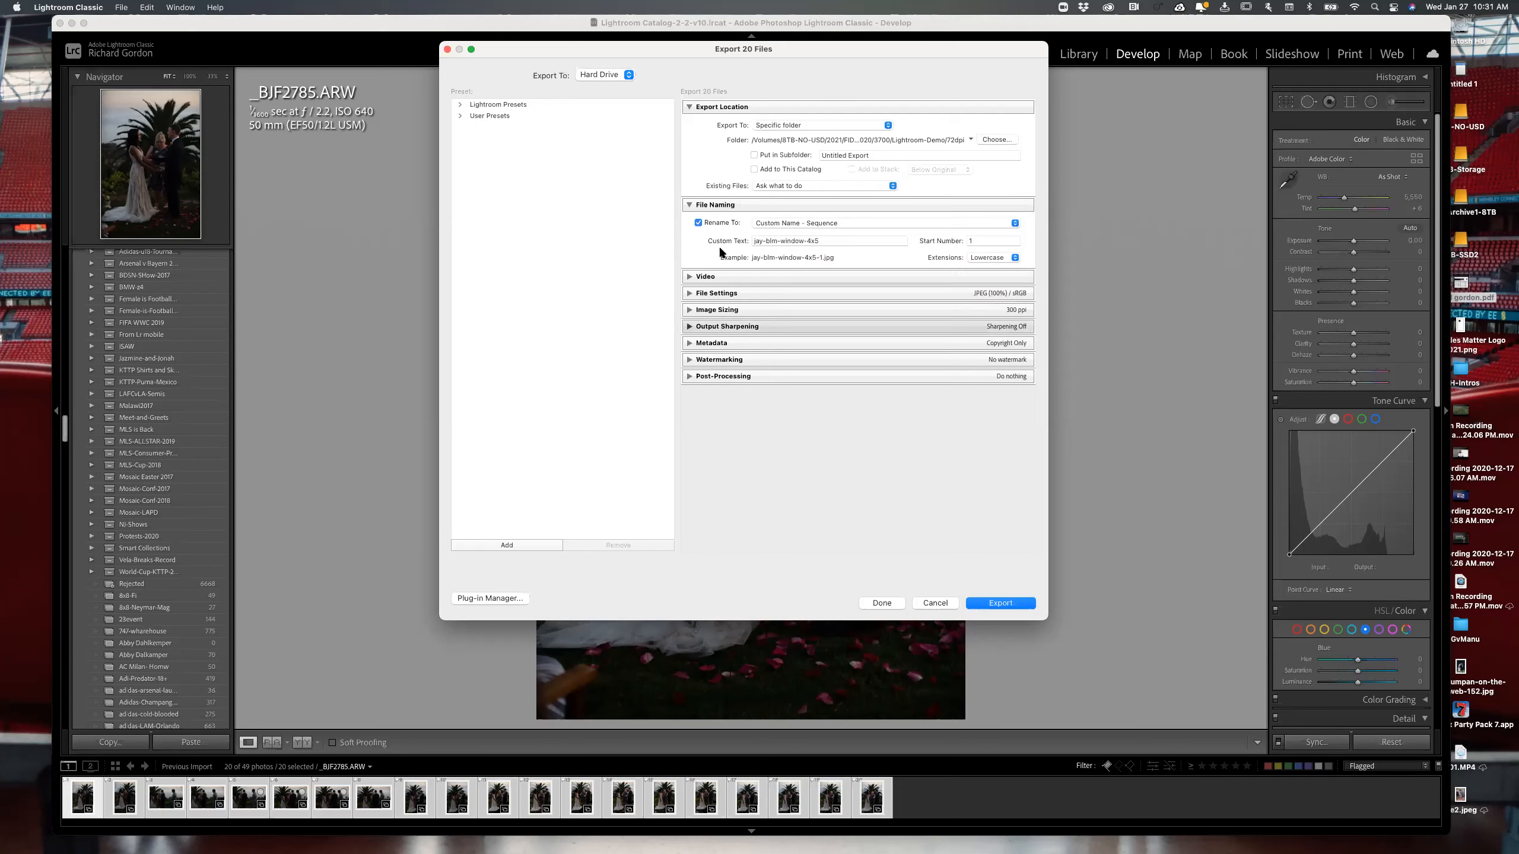
- Replace the Custom Text with lightroom-demo-1-27-21-72dpi
click(773, 240)
key(BackSpace)
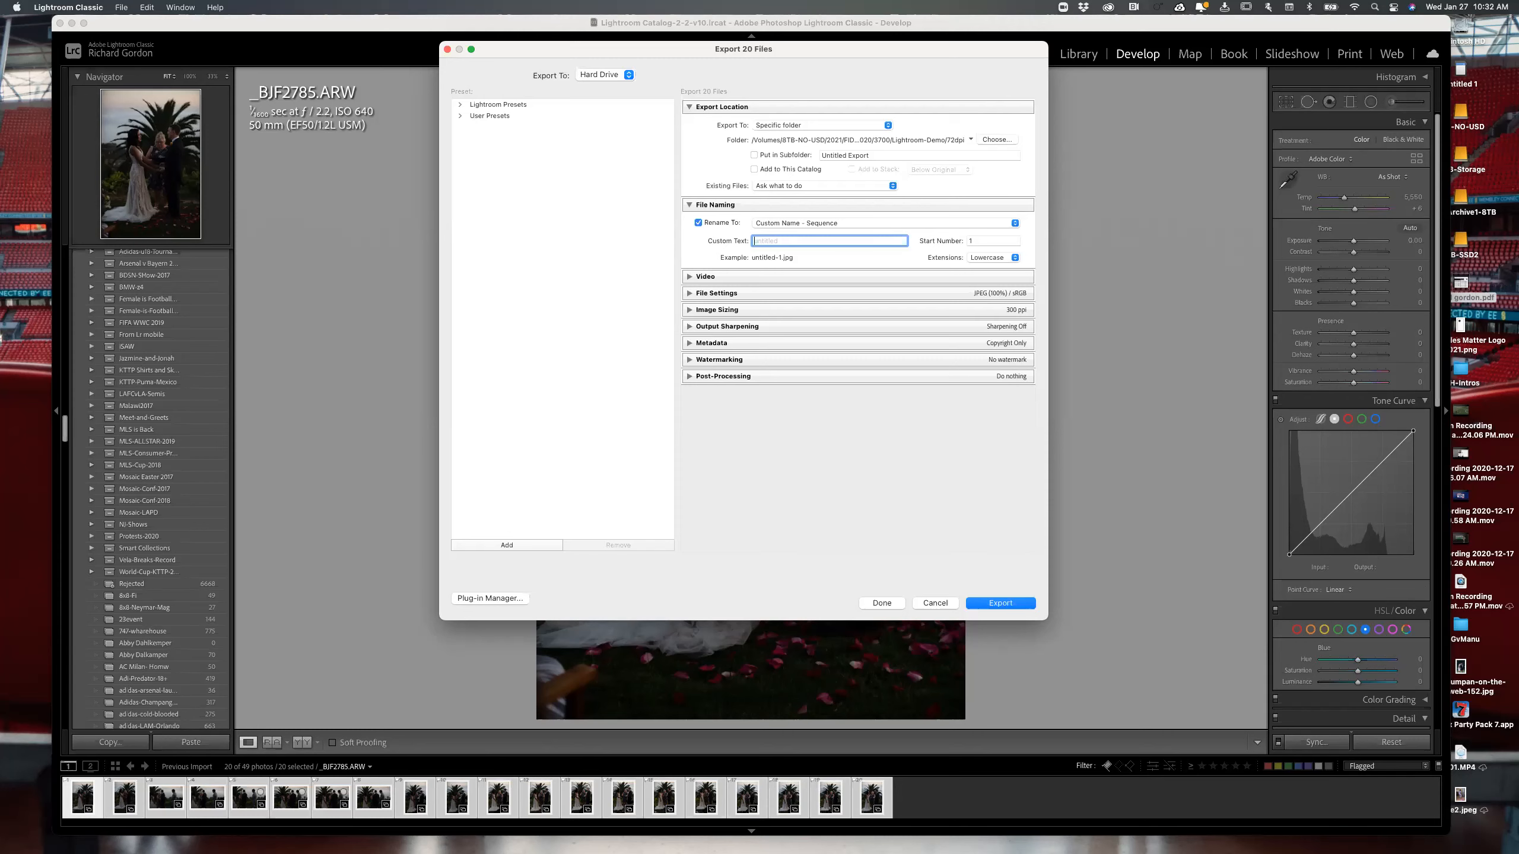
text(lightroom-demo-1-27-21-72dpi)
drag(869, 256, 824, 258)
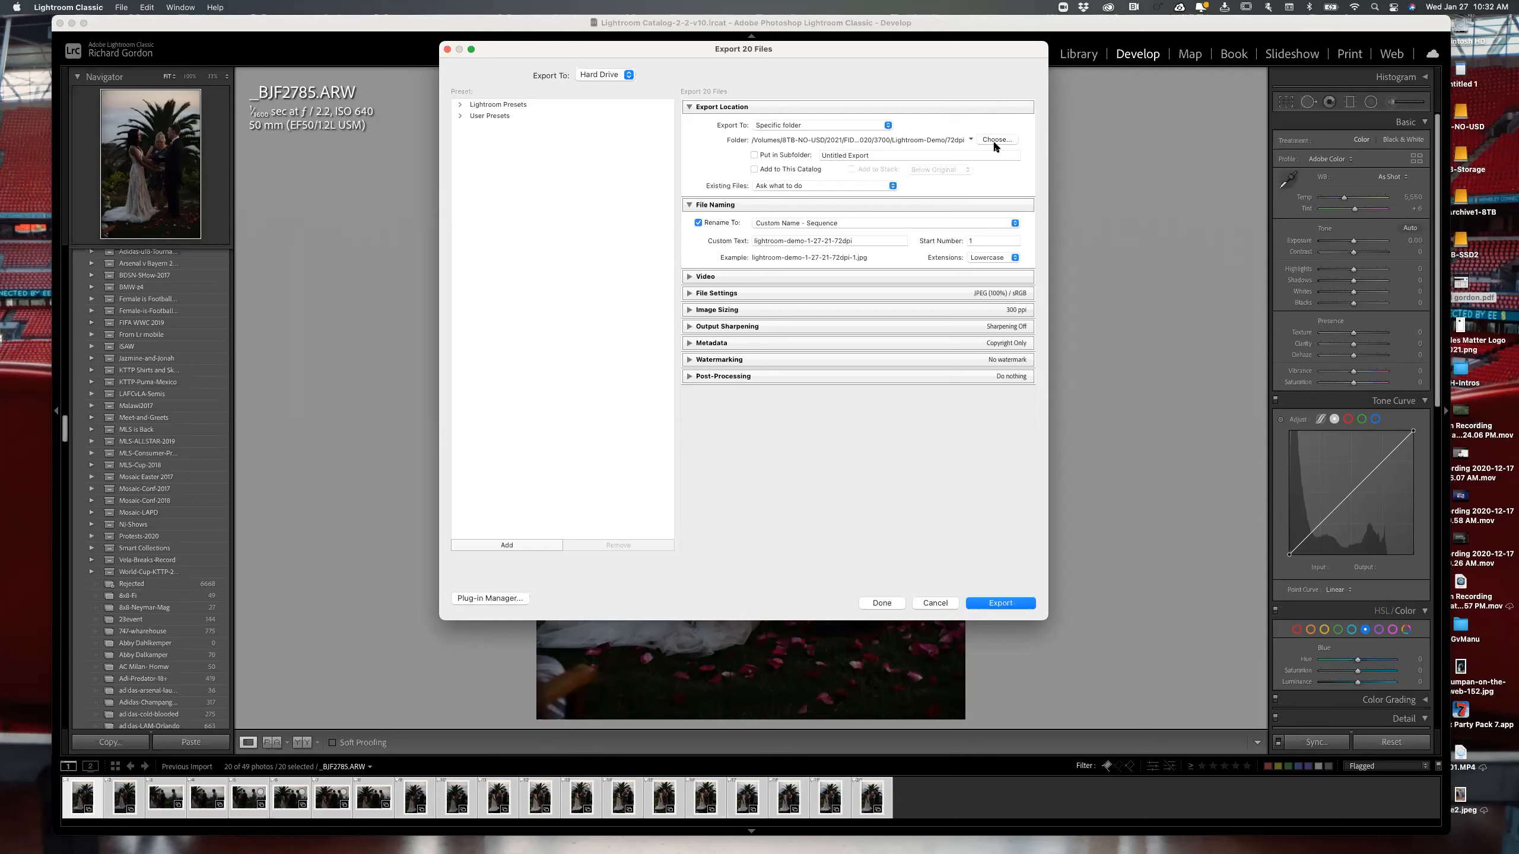
- Keep JPEG as the format, set Quality to 80, and expand Image Sizing
click(689, 293)
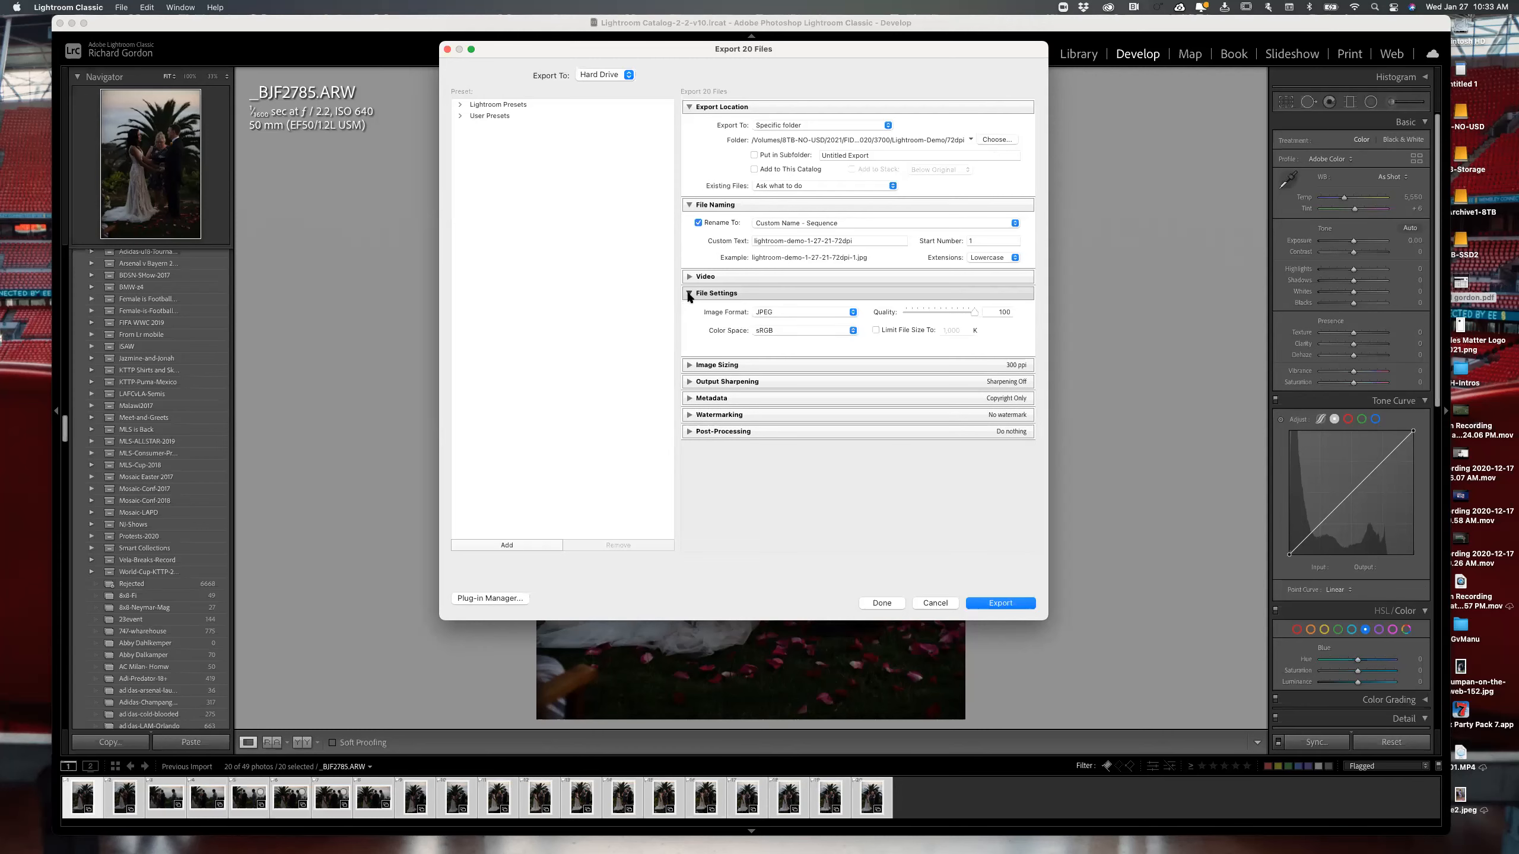
click(781, 312)
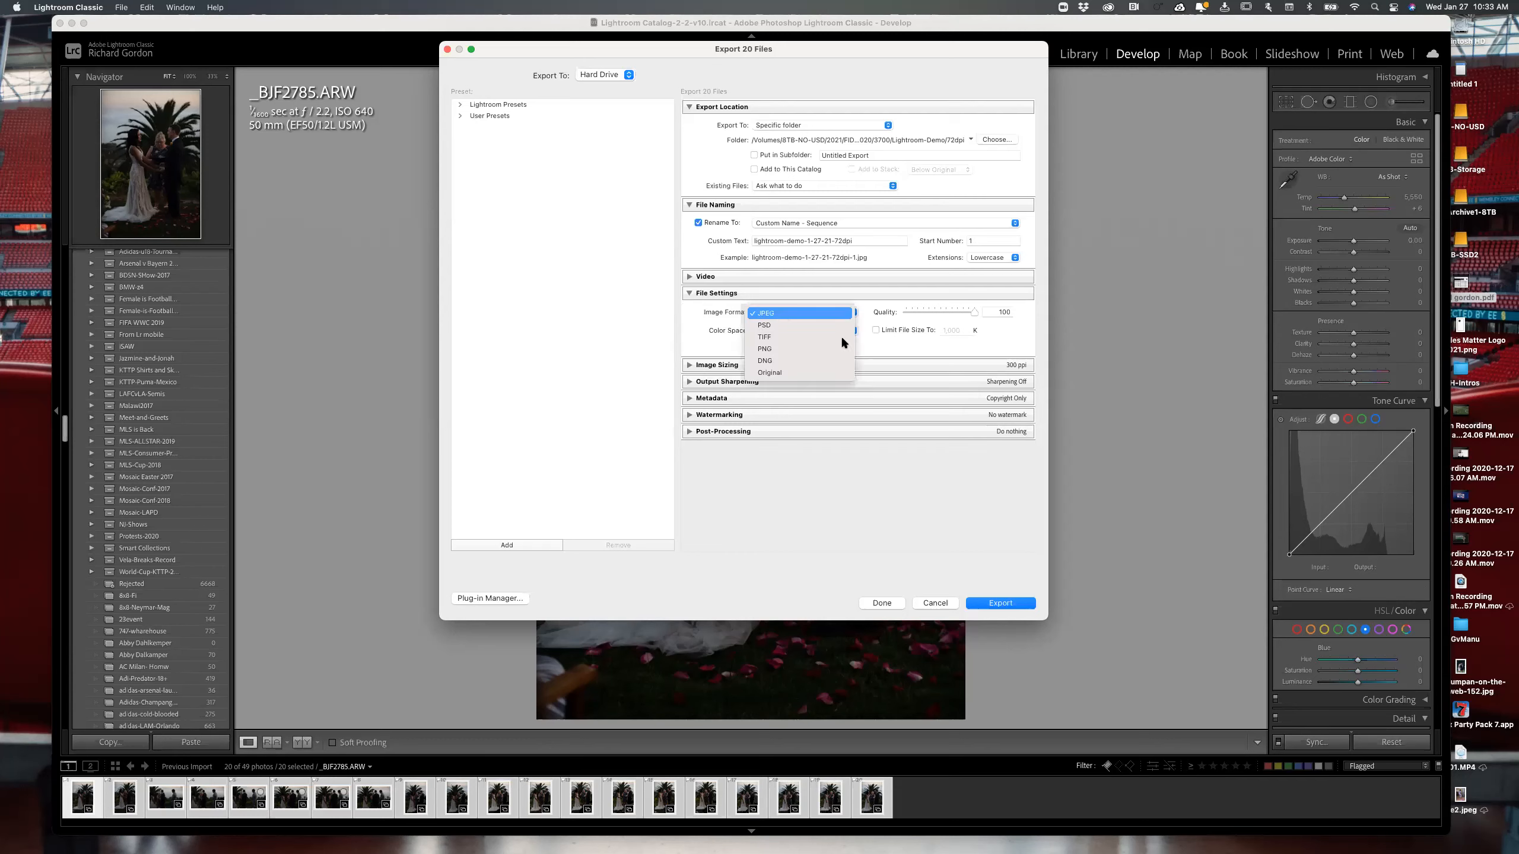
click(837, 313)
double_click(1008, 312)
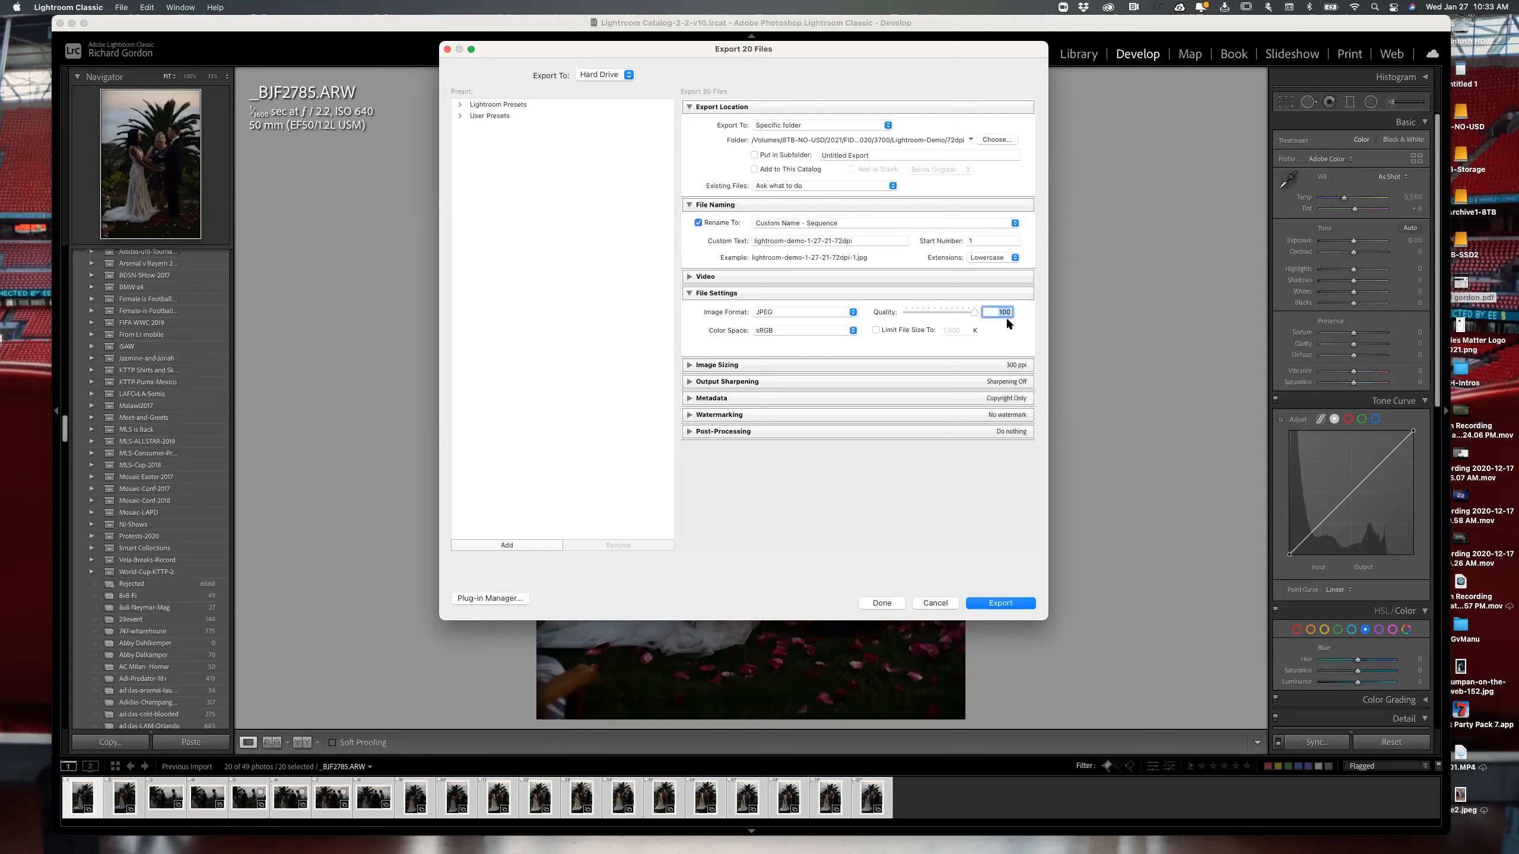
text(80)
click(1003, 338)
click(688, 365)
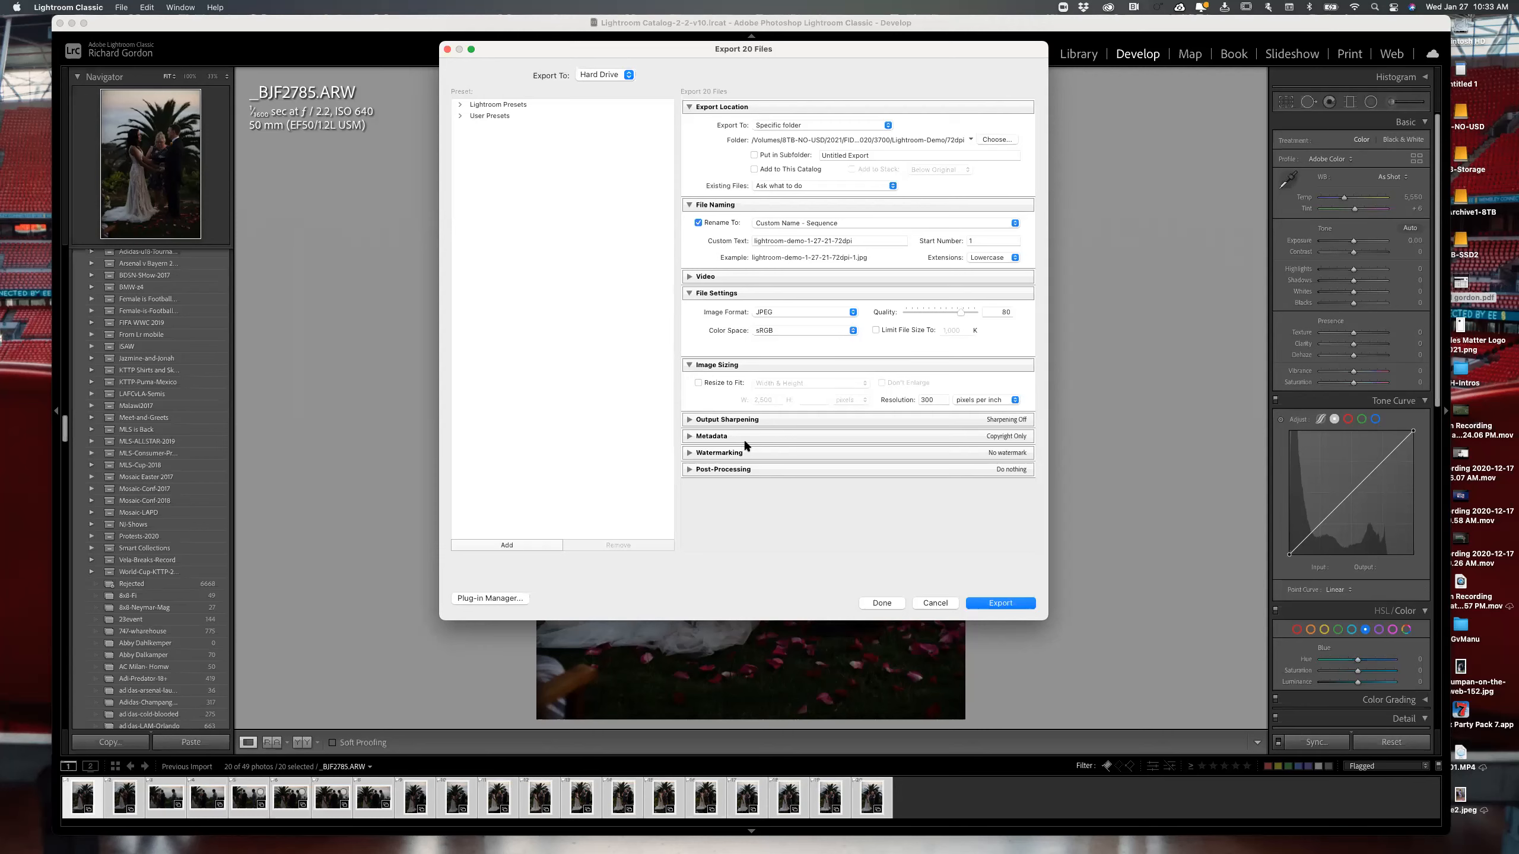
- Enable Resize to Fit using the Width & Height mode
click(697, 382)
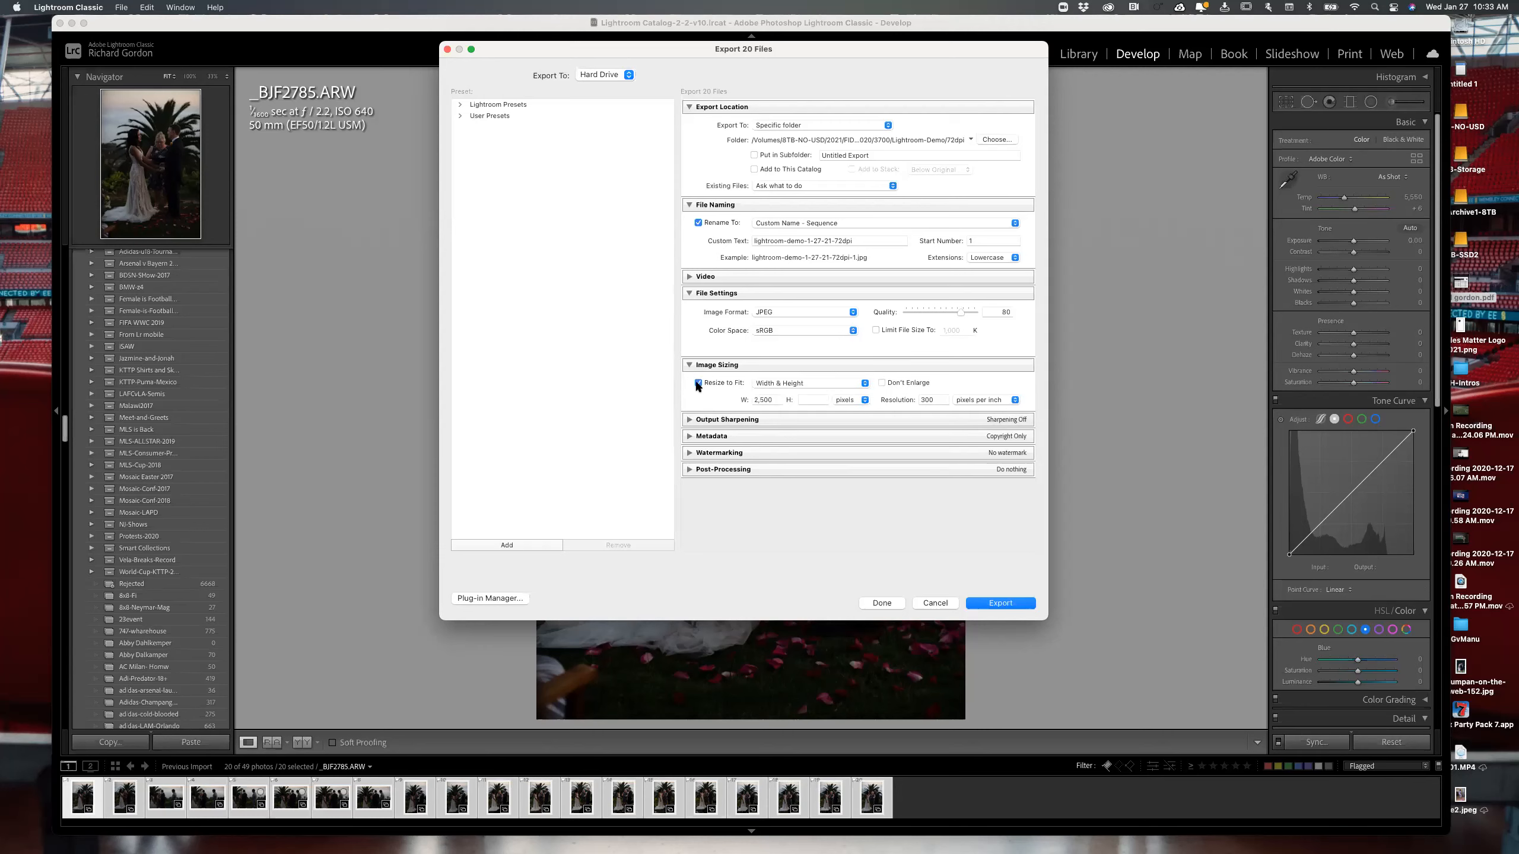
click(768, 387)
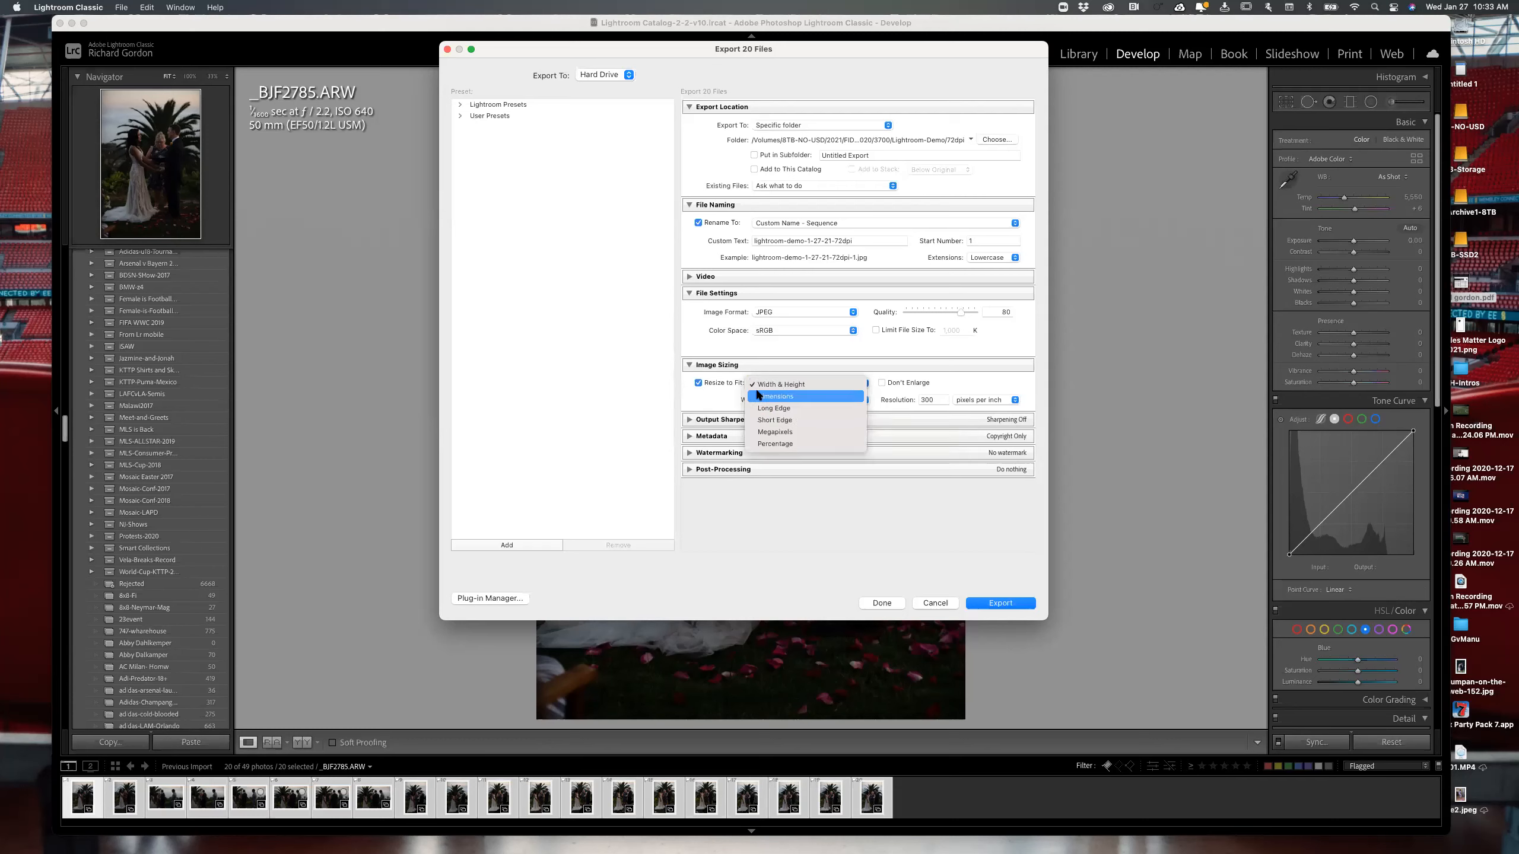
click(793, 389)
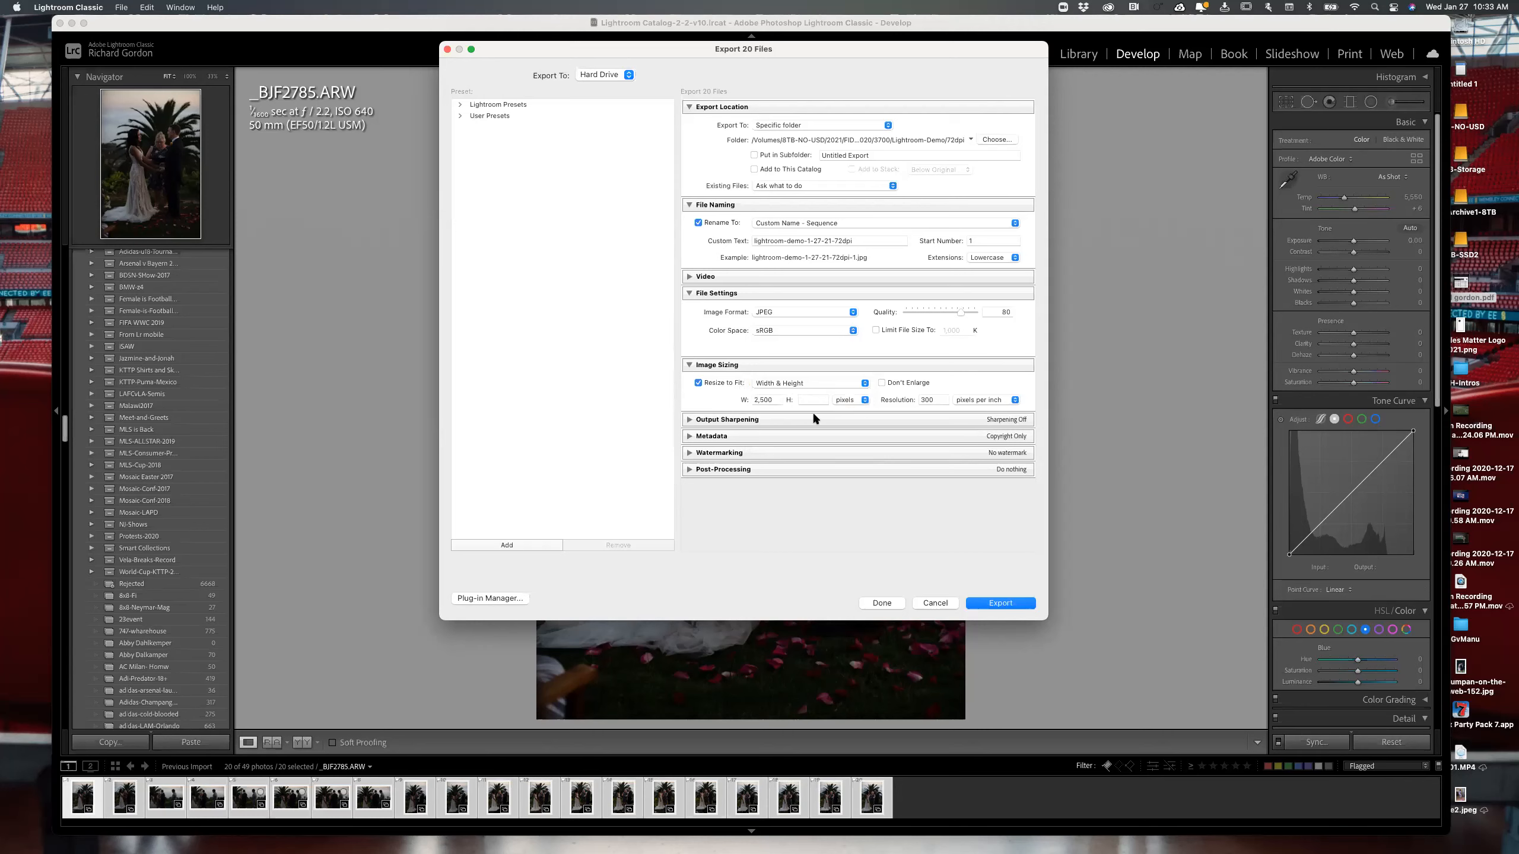
click(761, 399)
click(699, 383)
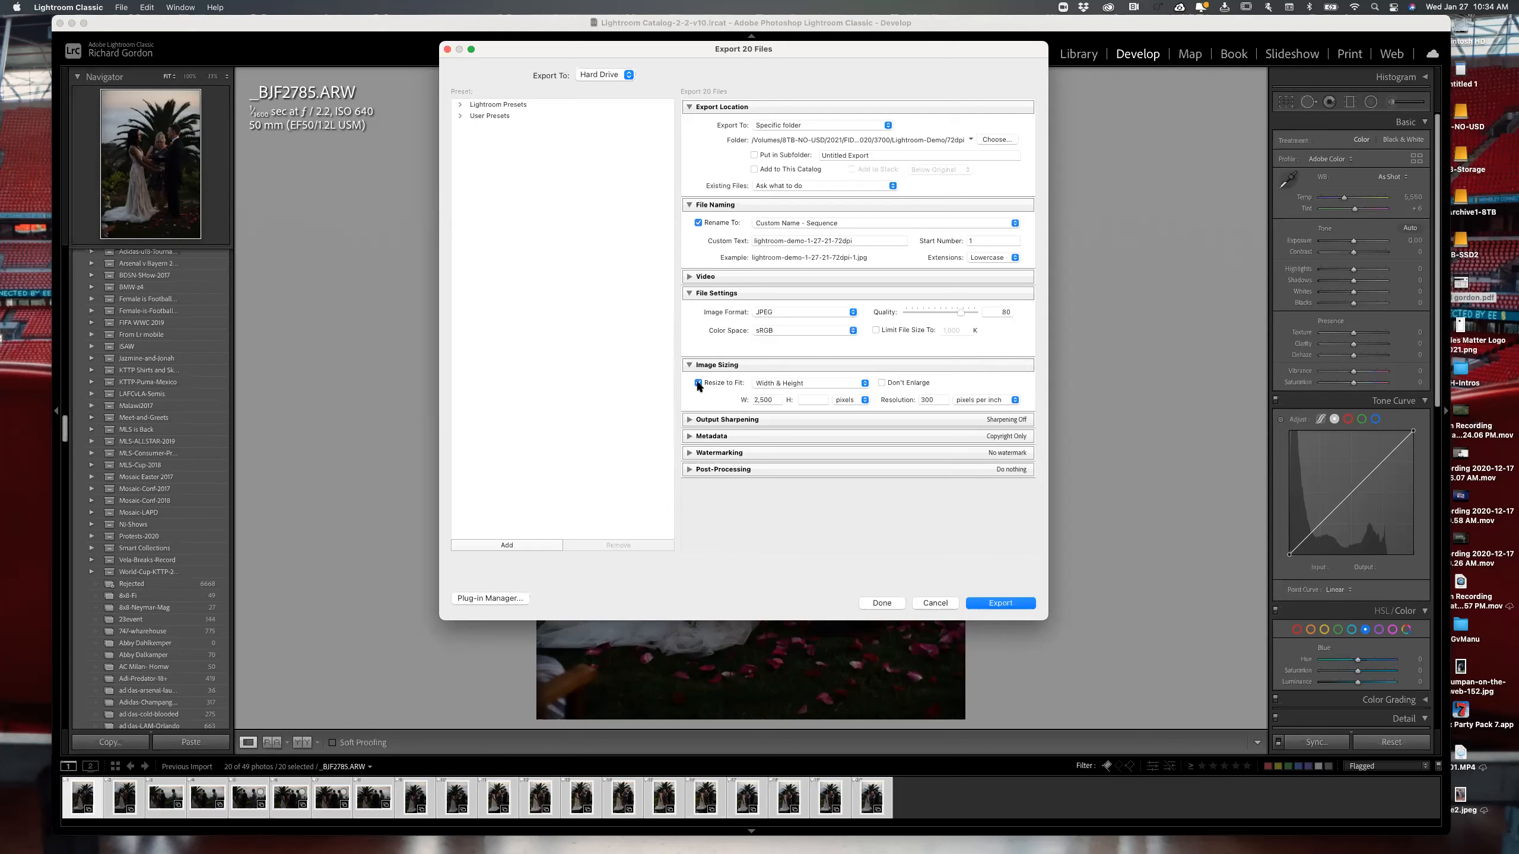
click(824, 383)
click(818, 386)
- Set the width to 1,920 pixels and the resolution to 72 pixels per inch
click(763, 400)
text(1,920)
click(808, 401)
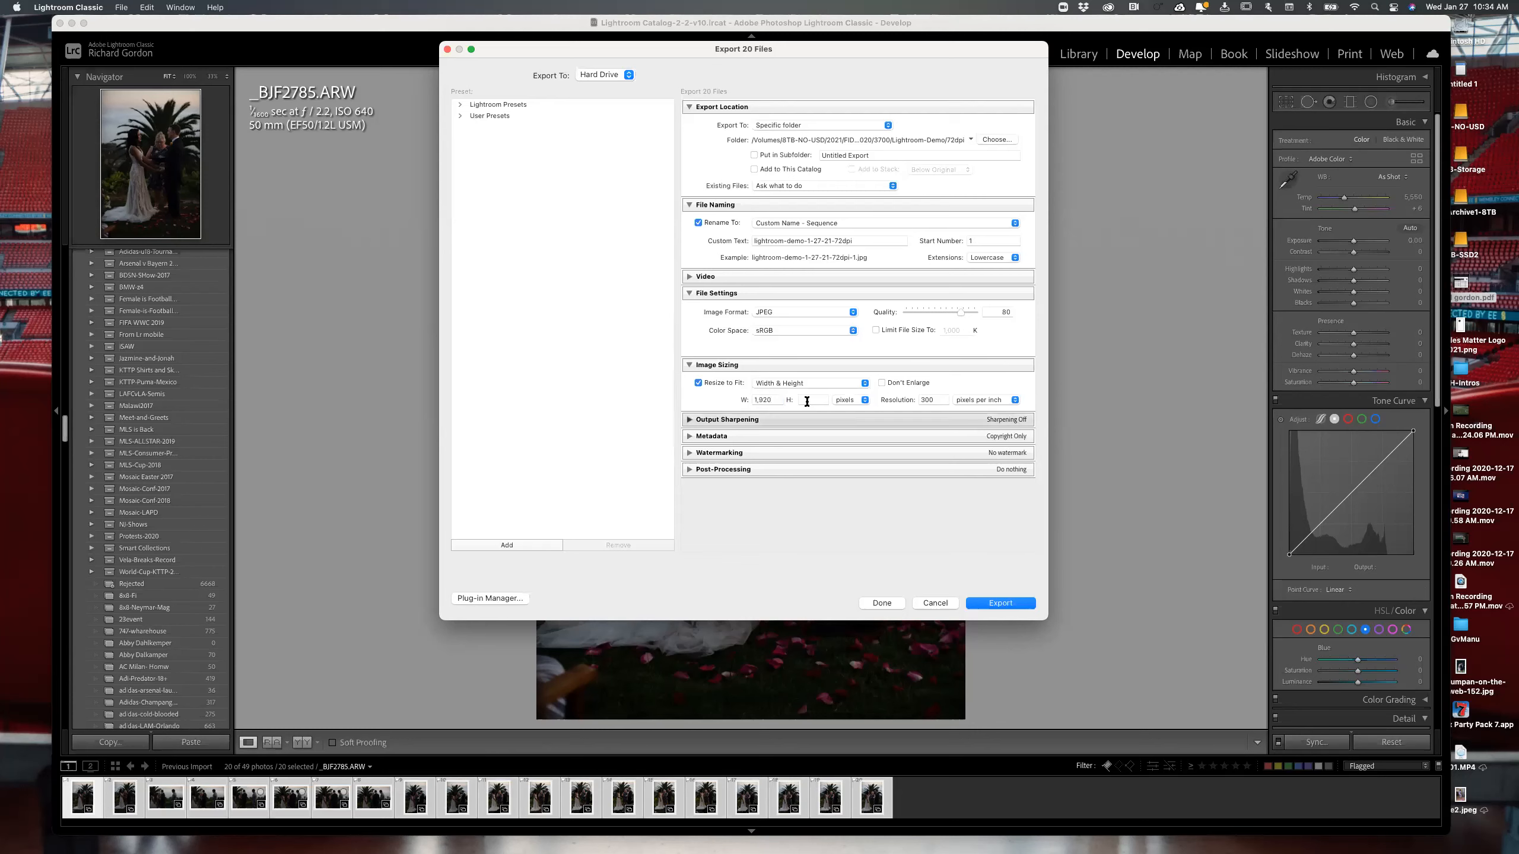
click(807, 400)
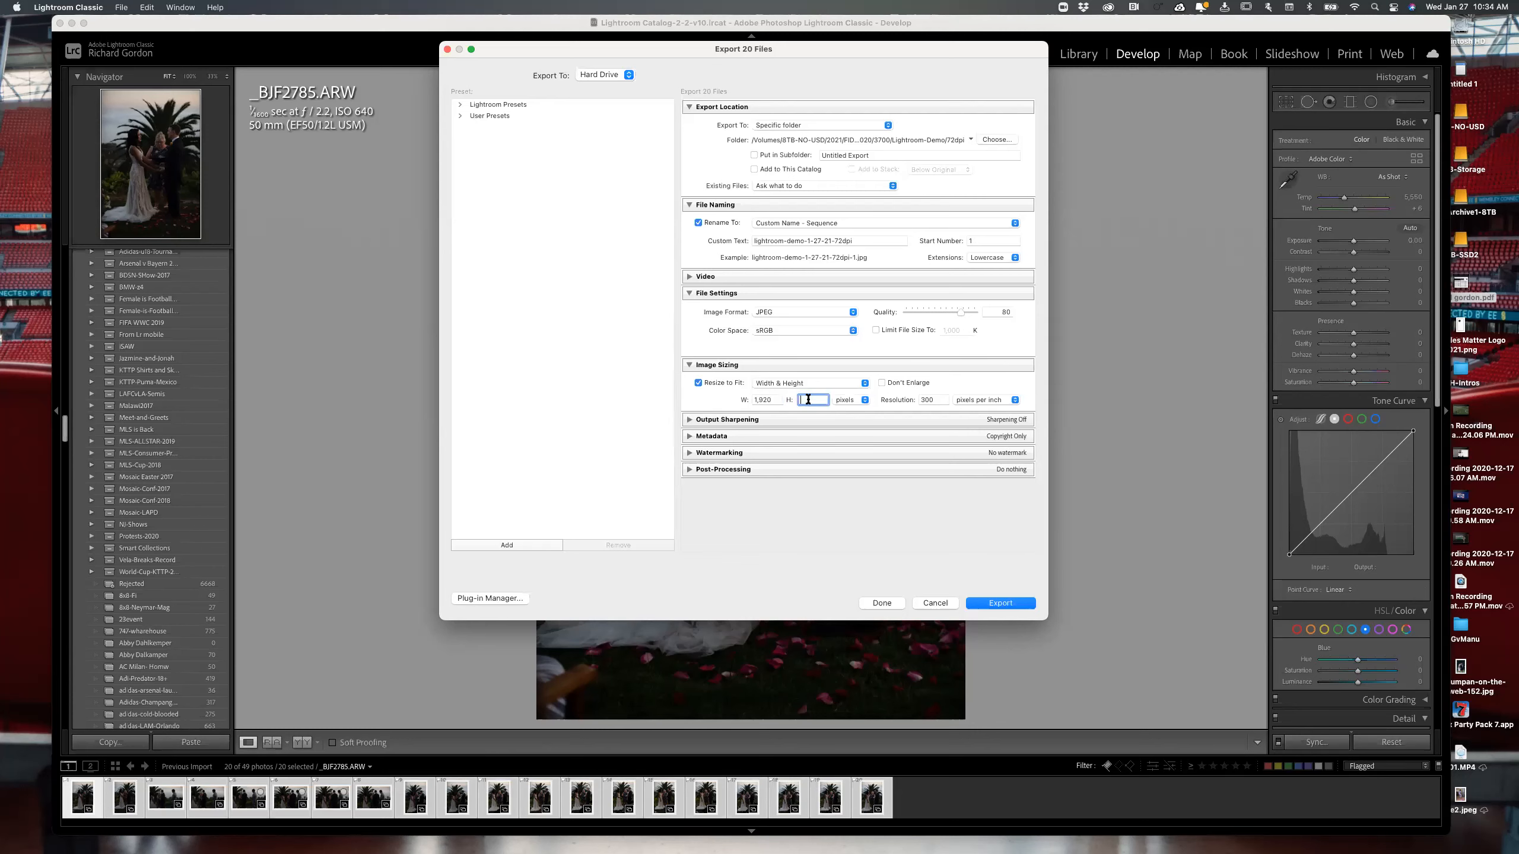
click(841, 401)
text(72)
- Start exporting the 20 photos as 1,920-pixel JPEGs into the 72dpi folder
click(1024, 604)
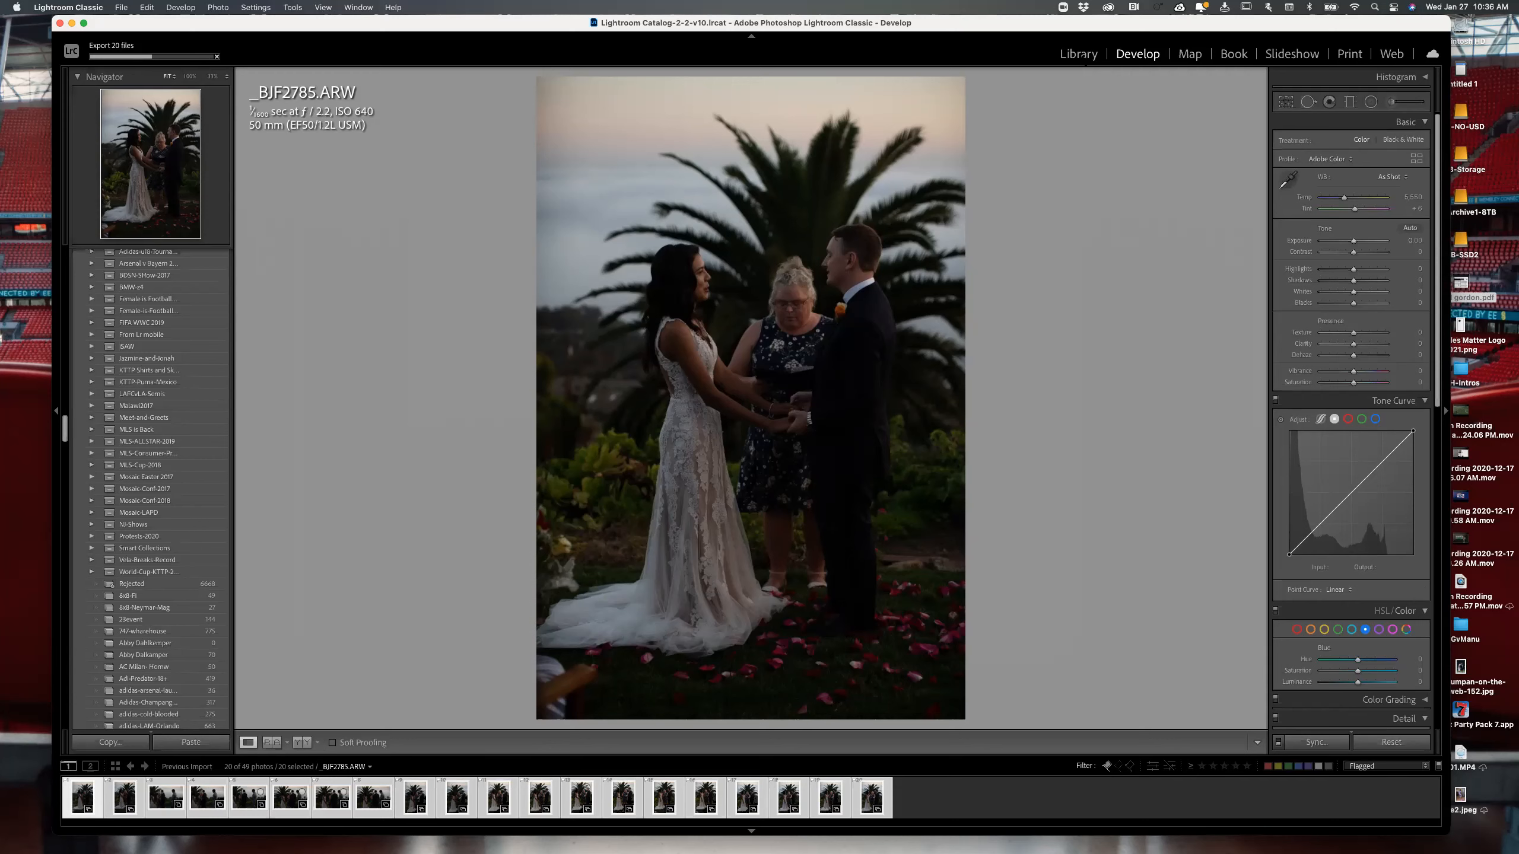
- In the Print module, apply the 4x5 Contact Sheet template and select all 20 flagged photos
click(1348, 62)
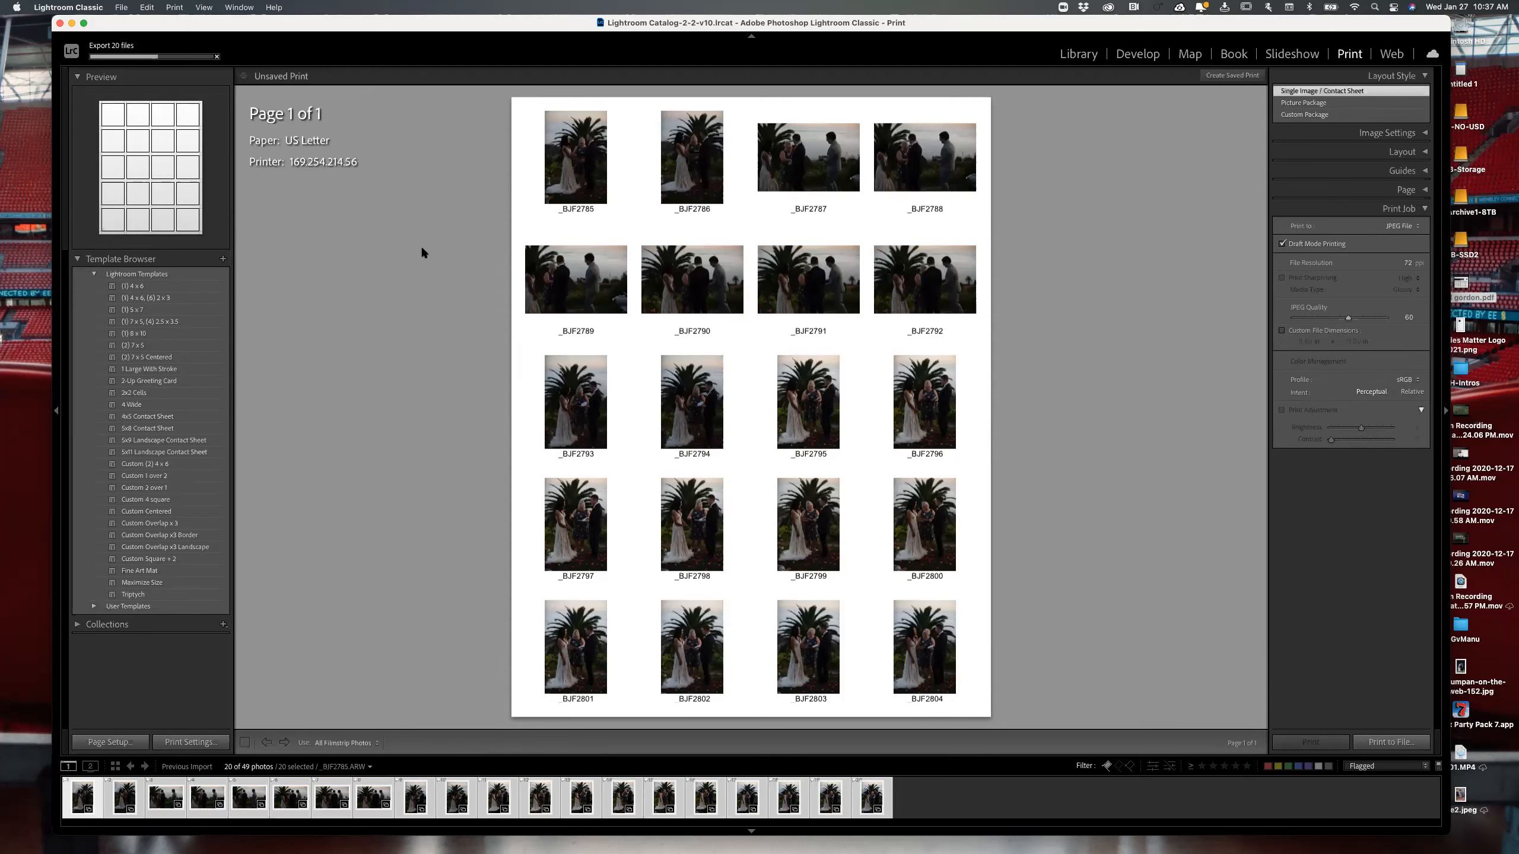
click(77, 261)
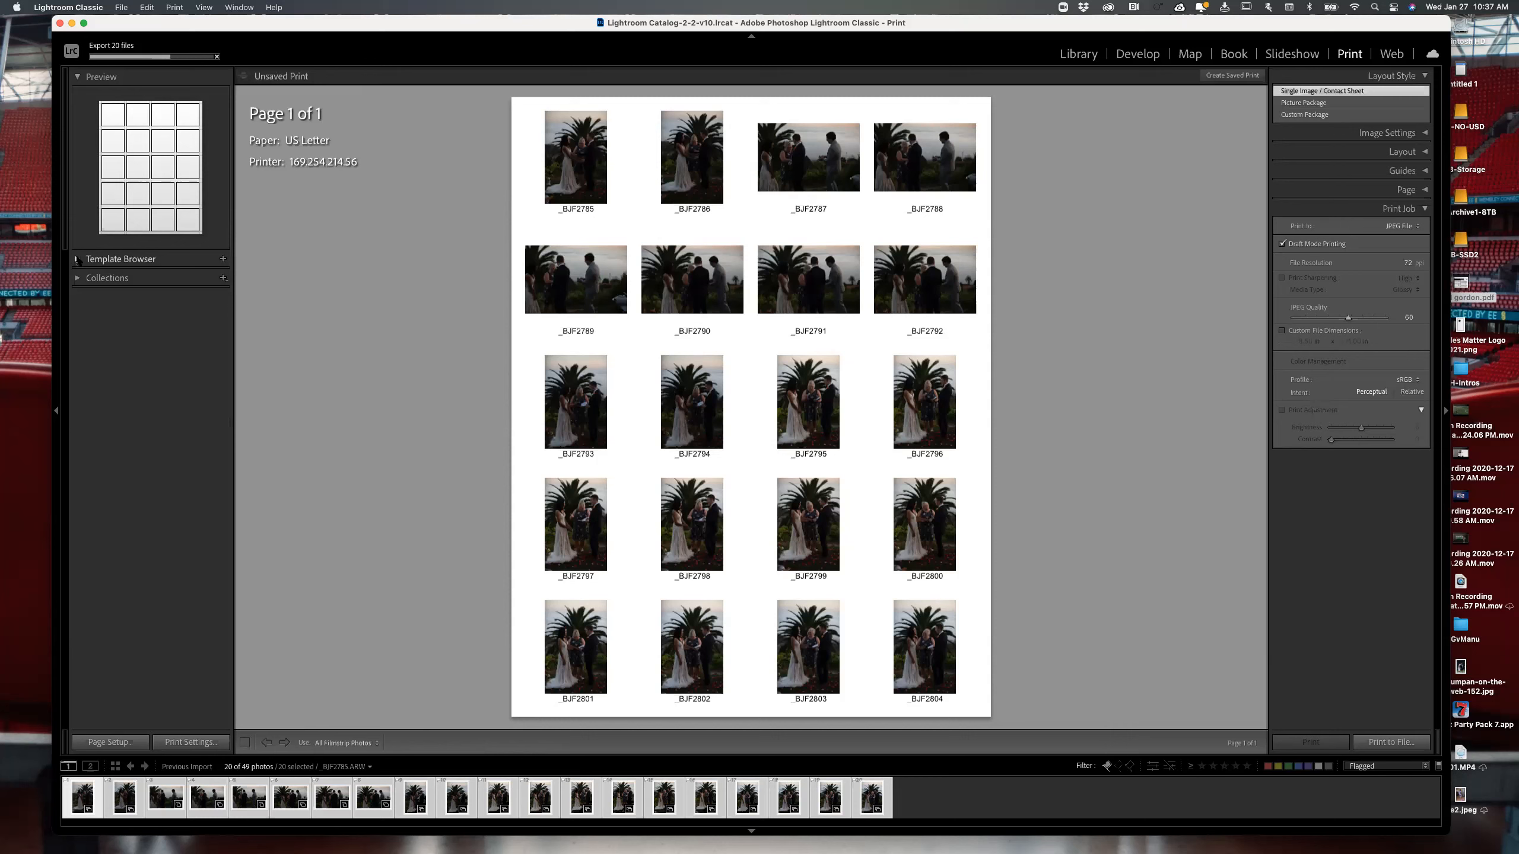
click(76, 261)
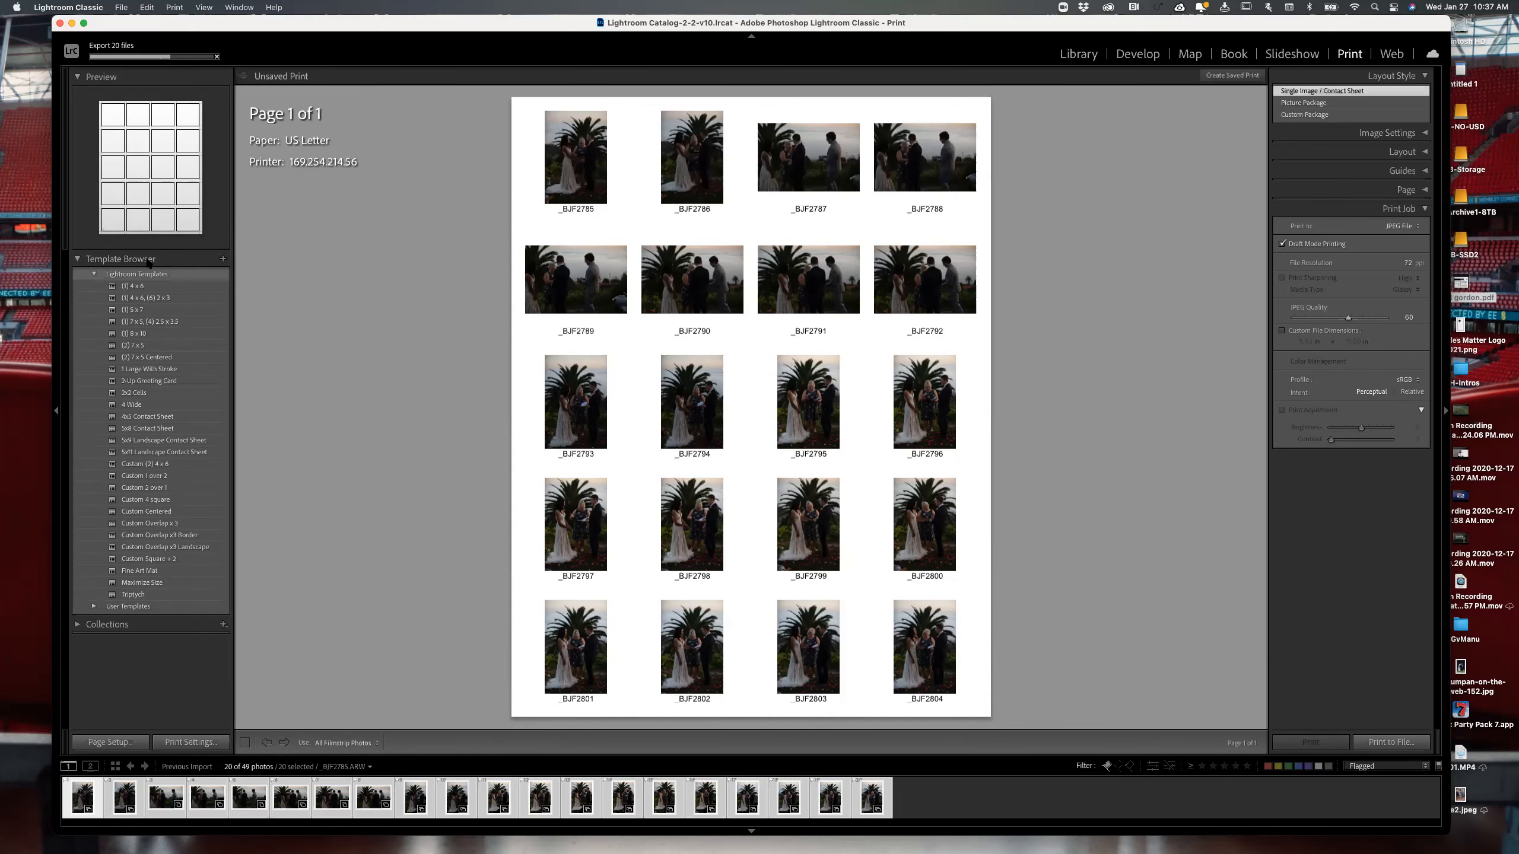
click(164, 274)
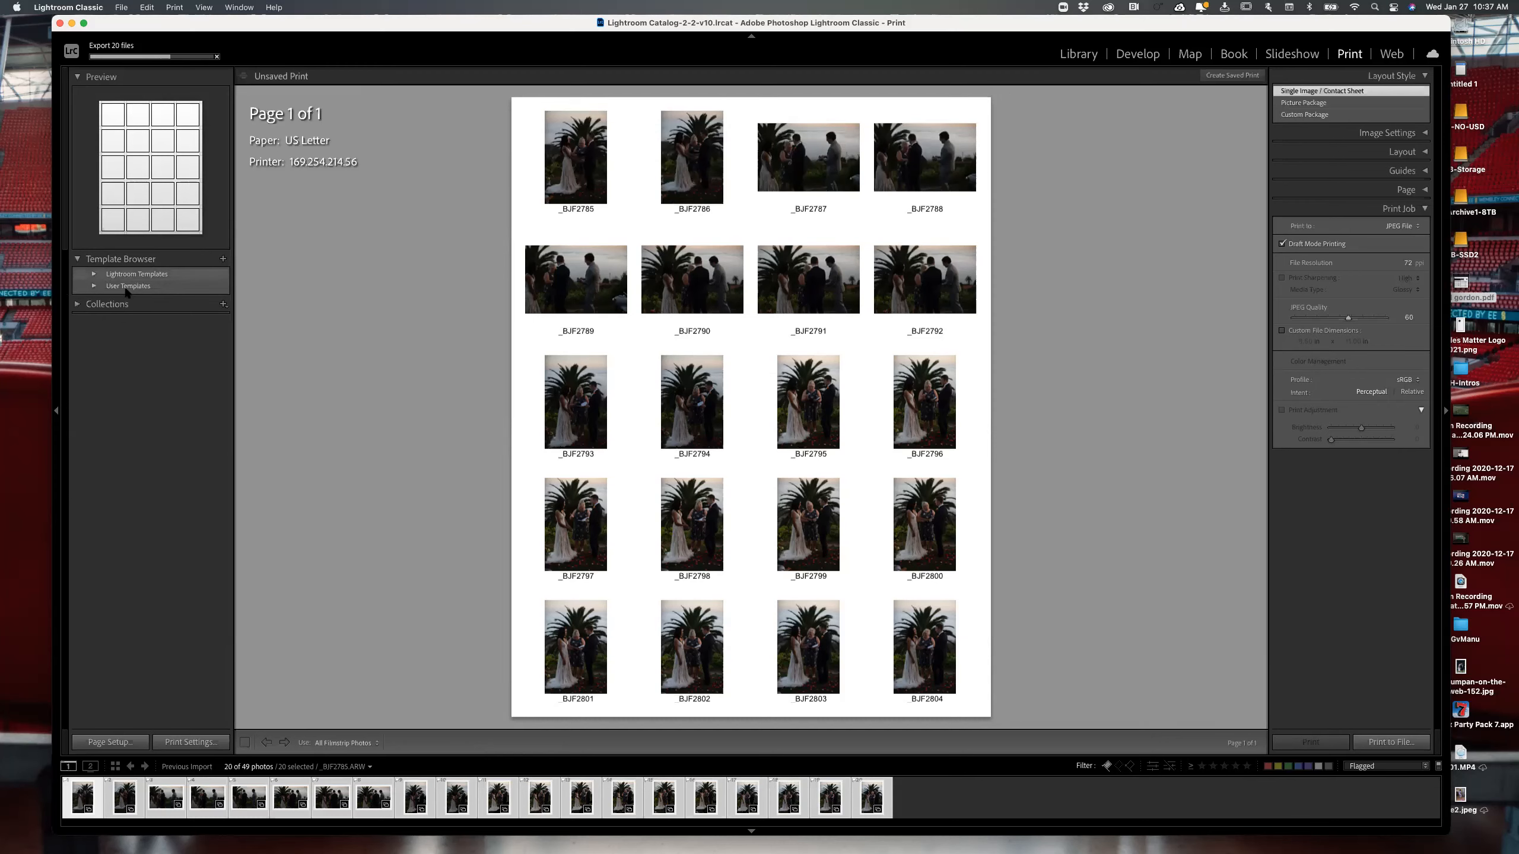
click(93, 275)
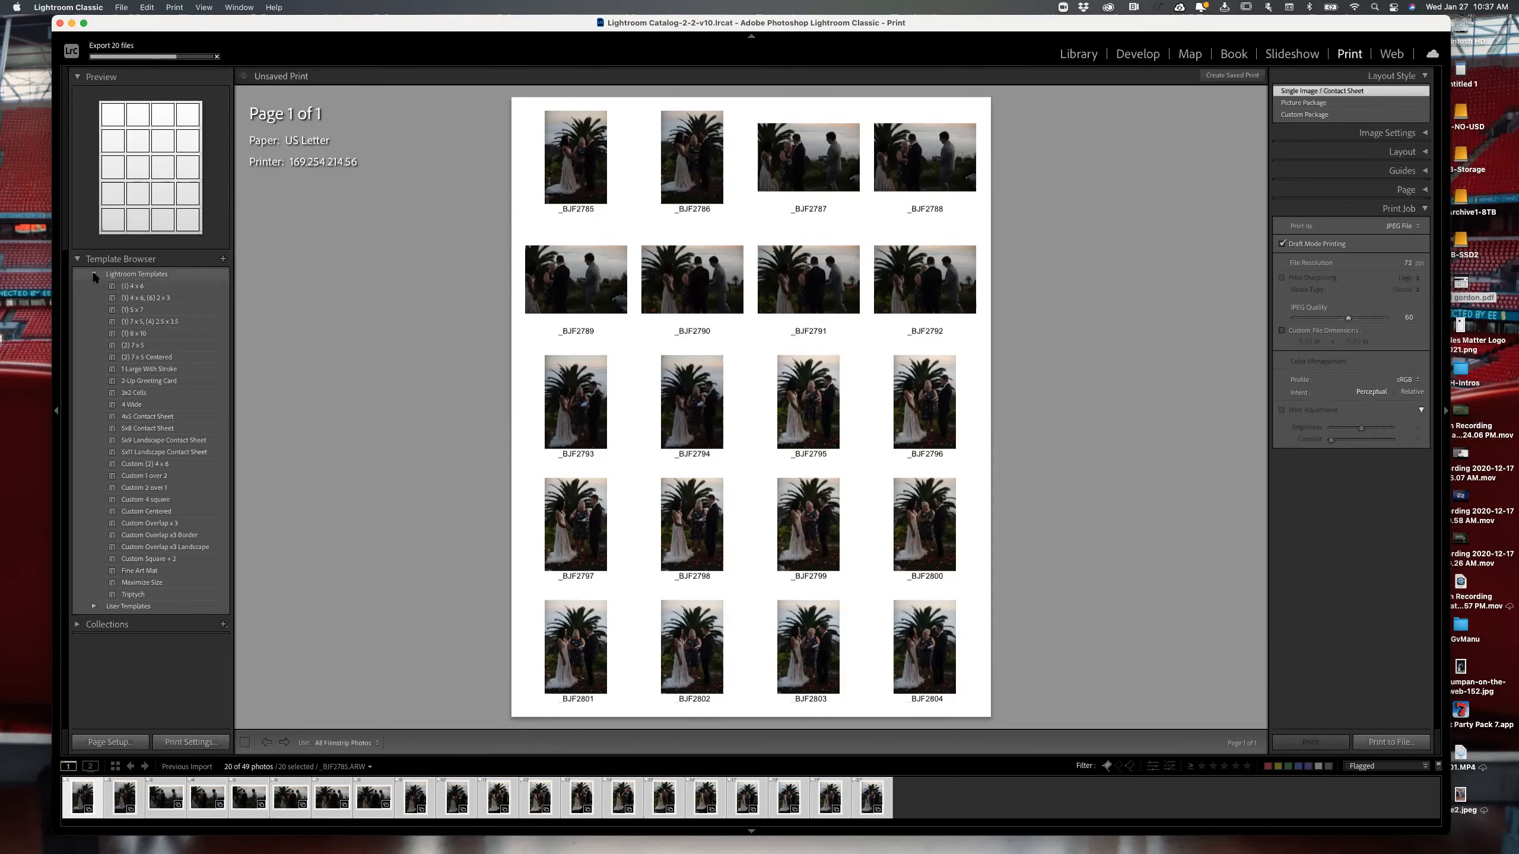
click(127, 418)
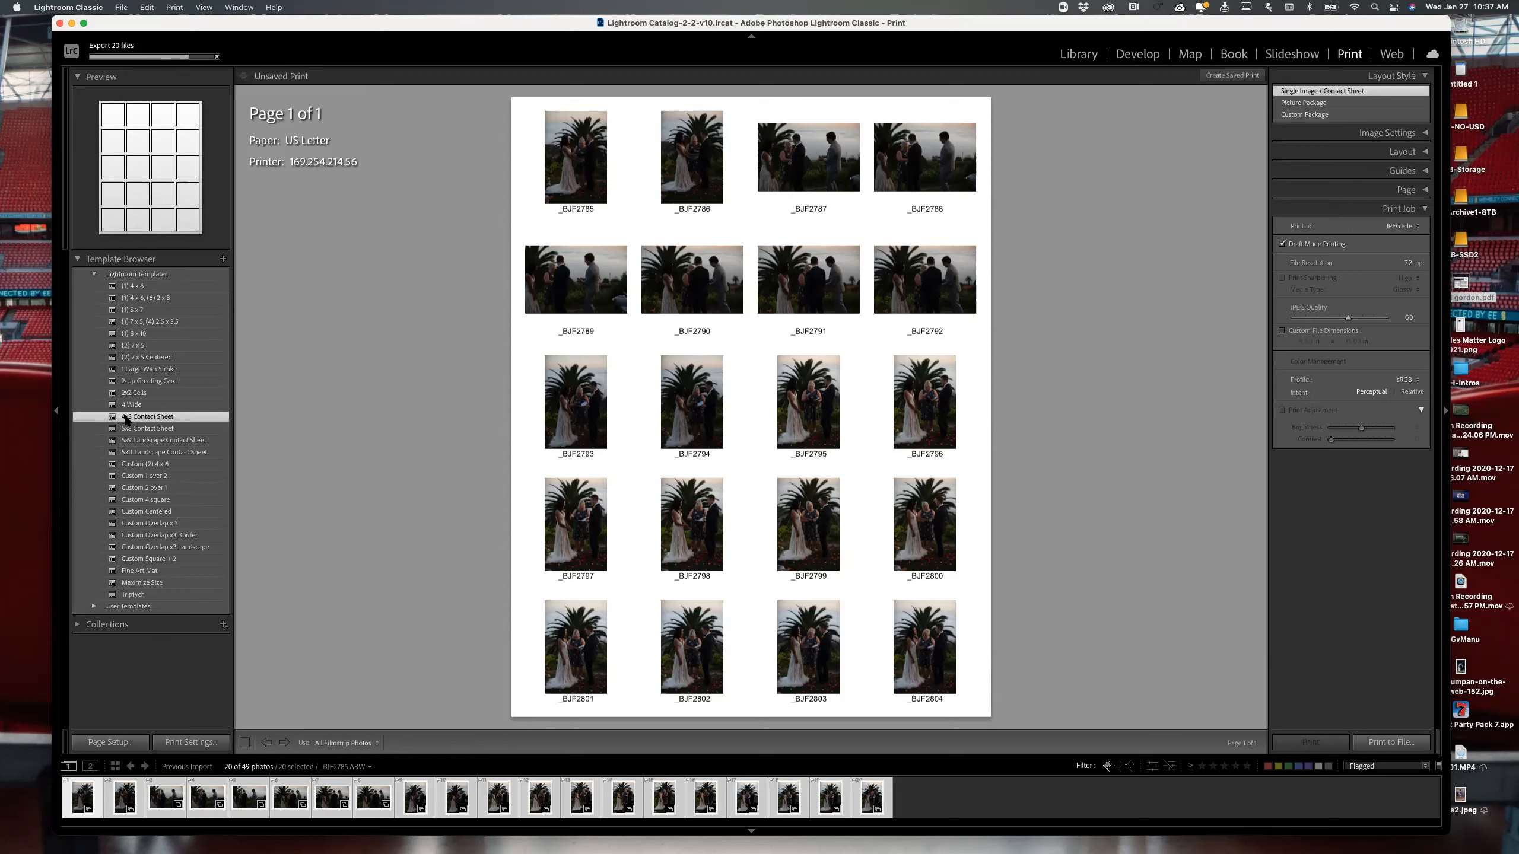
click(67, 797)
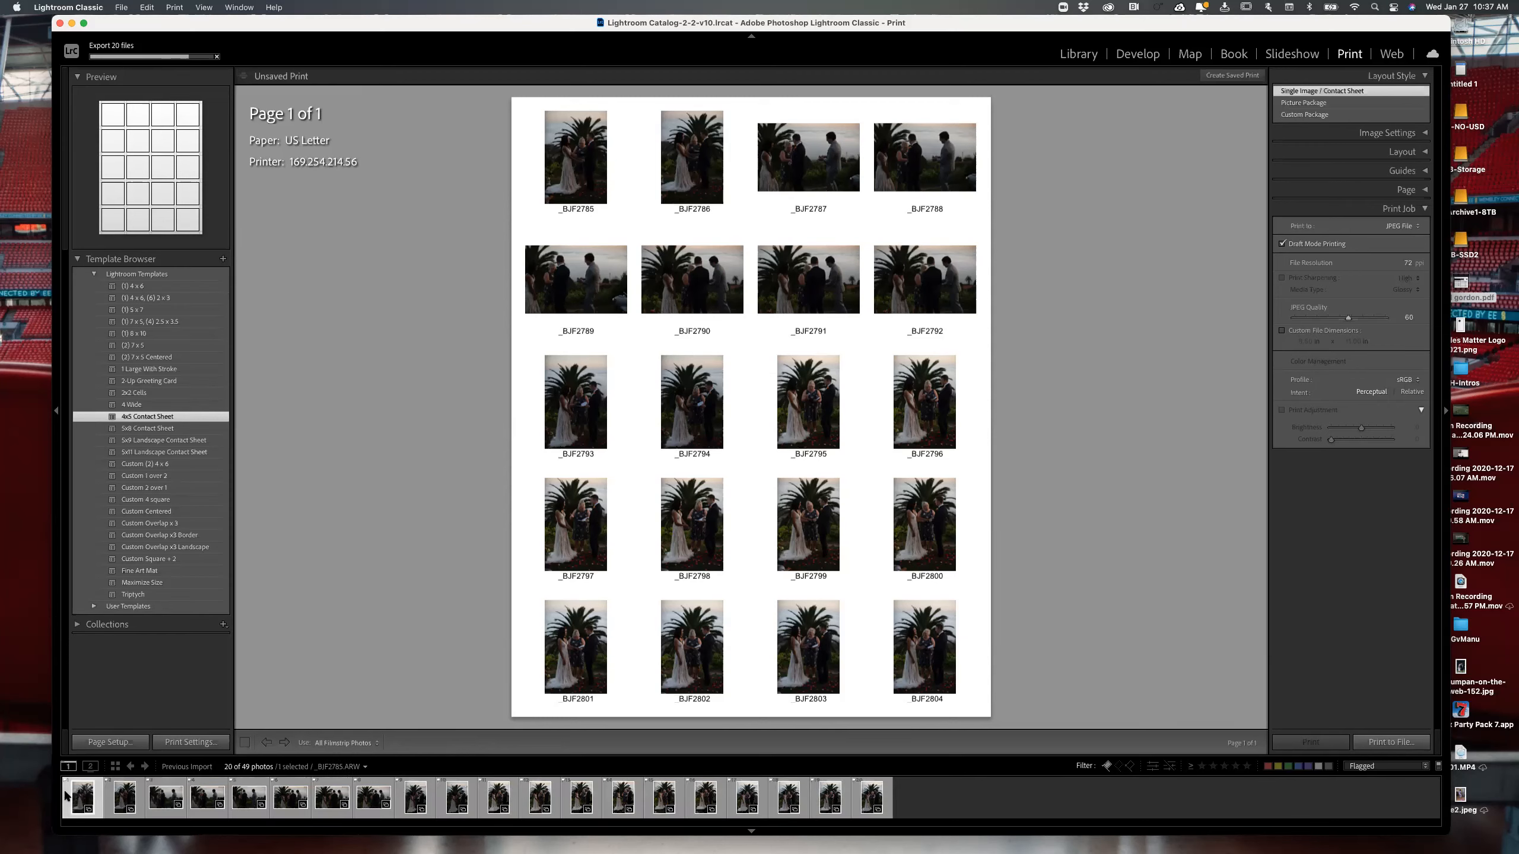
key(super+a)
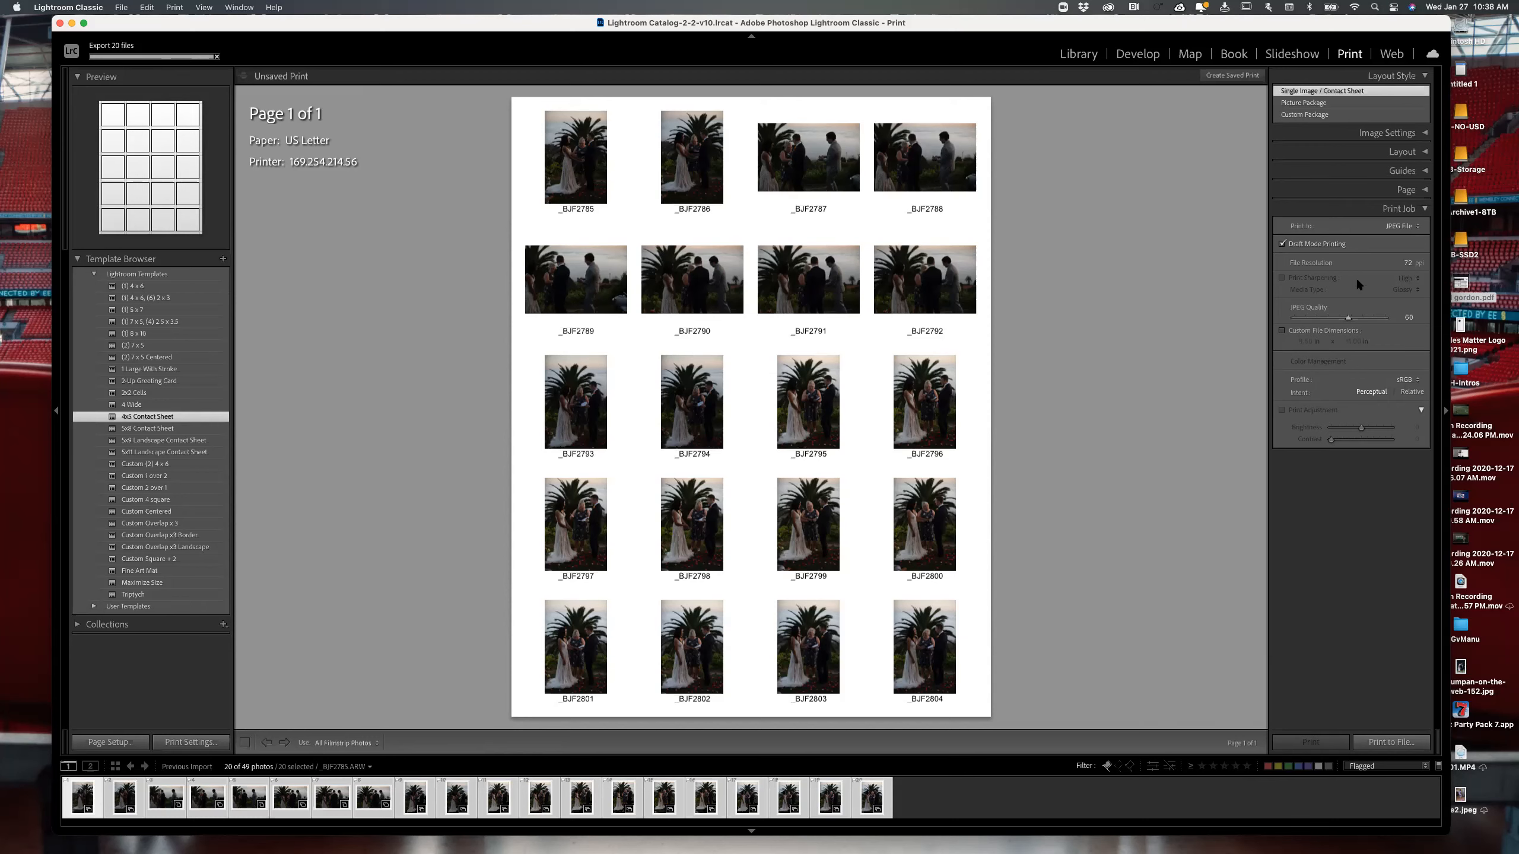
- Collapse the Layout Style and Image Settings panels and dismiss the news notification
click(1426, 76)
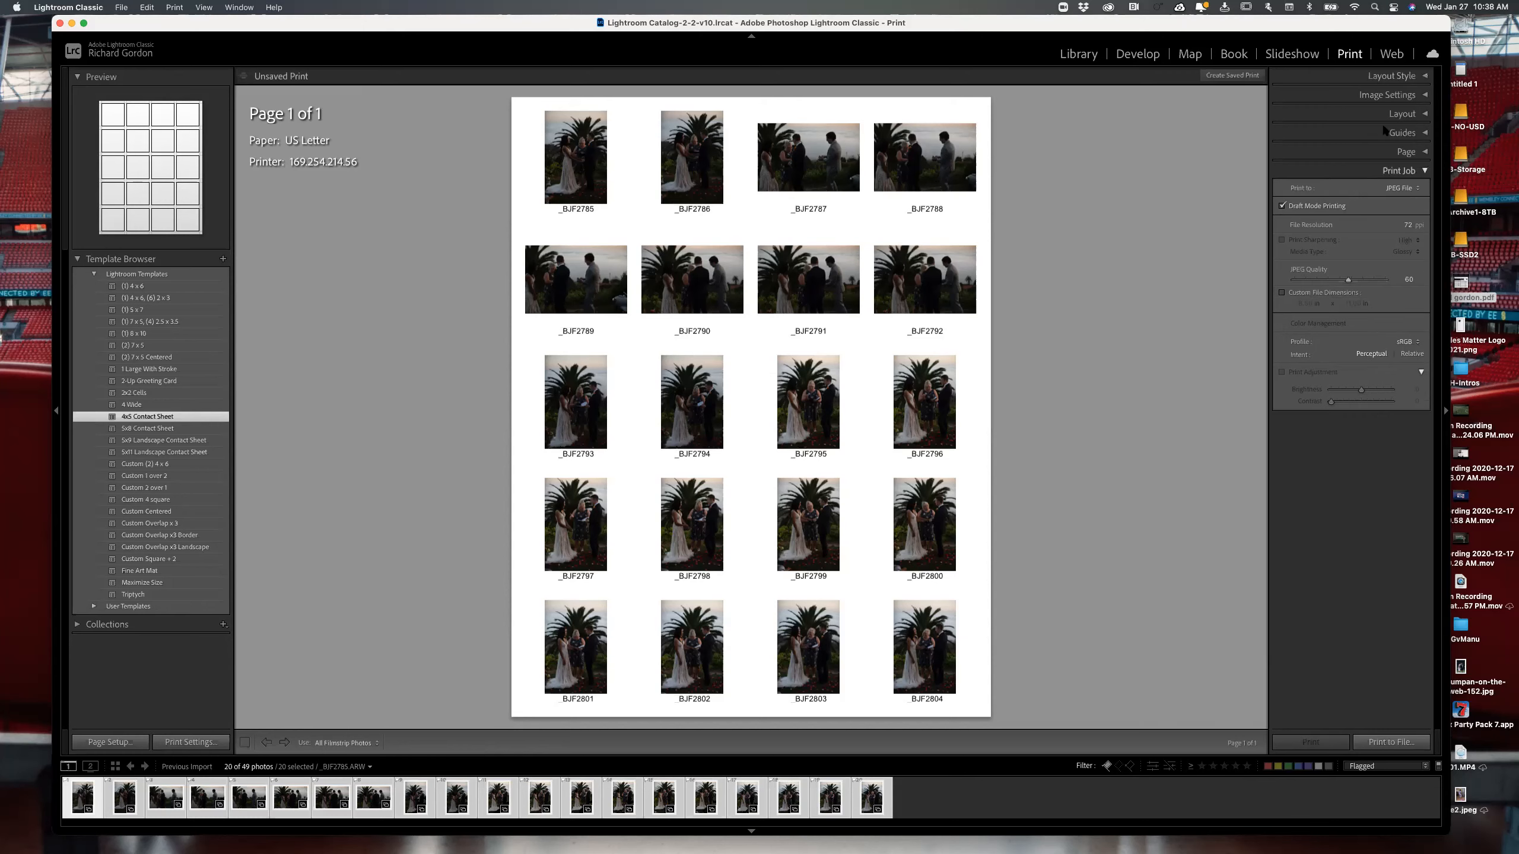
click(1431, 169)
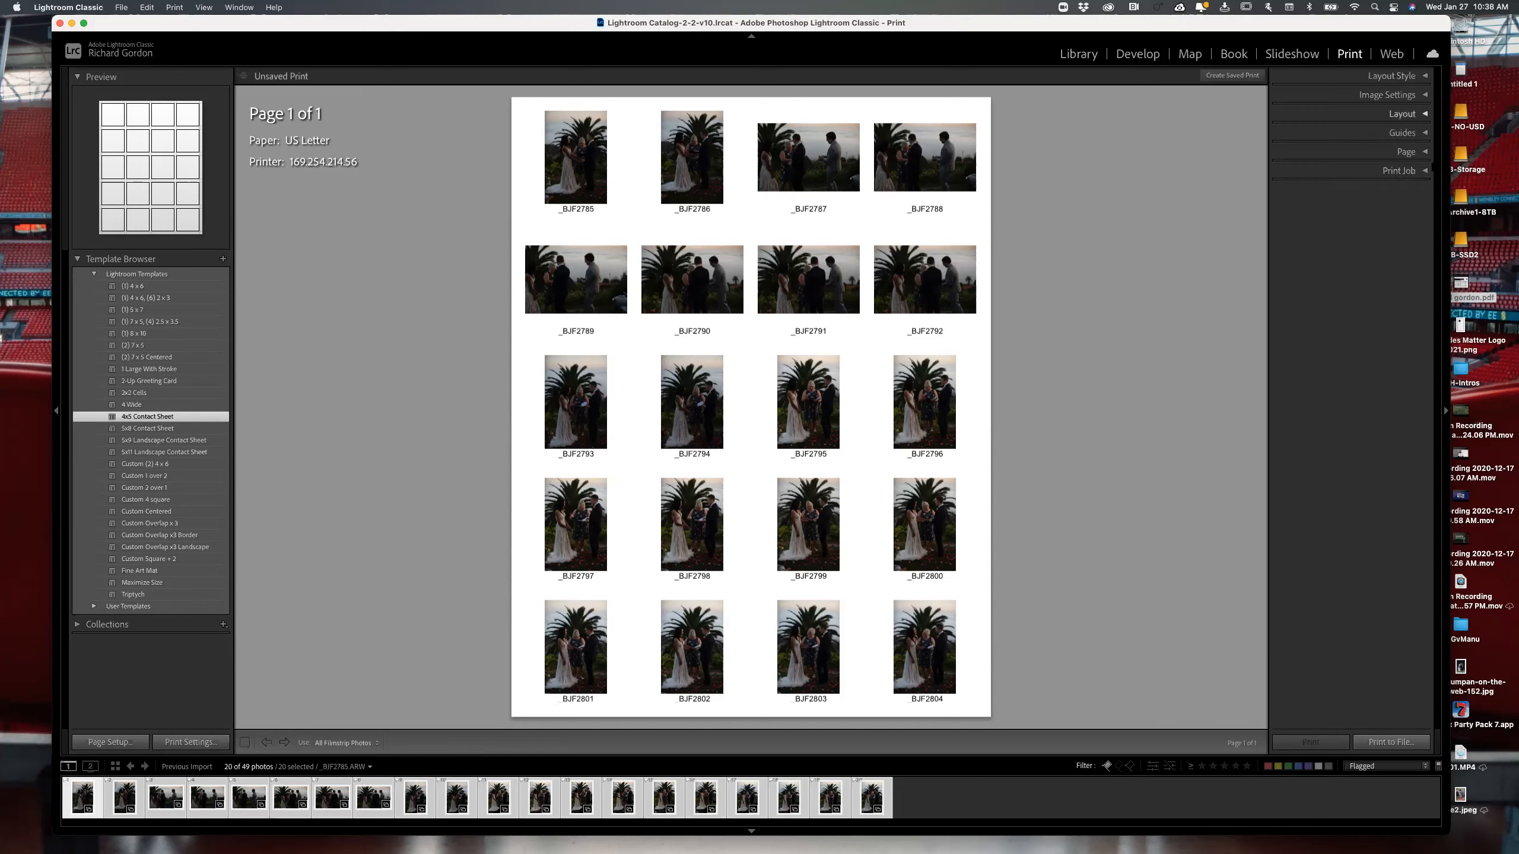
click(1422, 97)
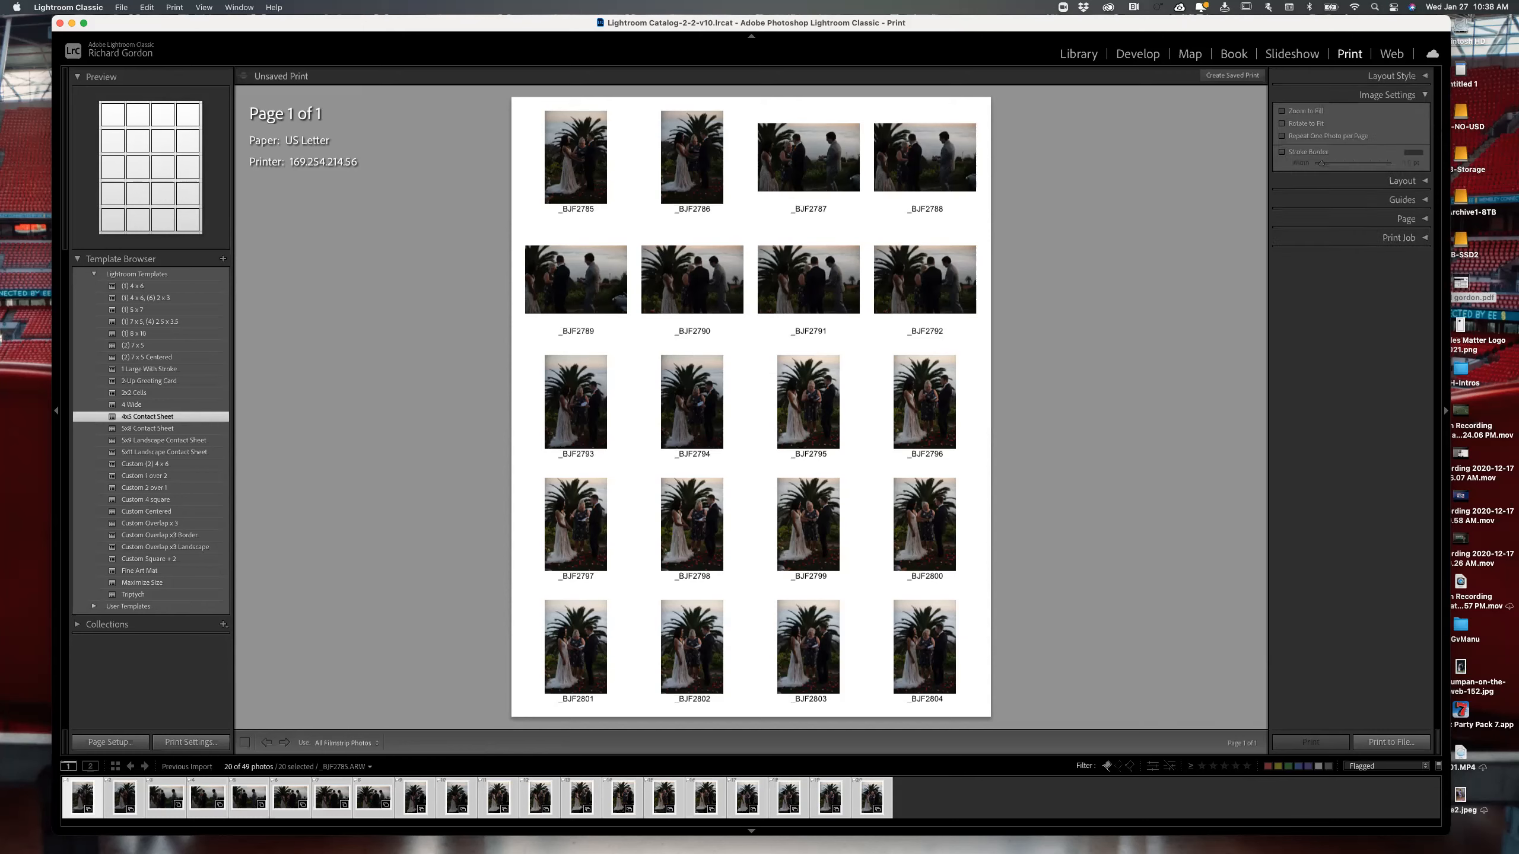
click(1400, 75)
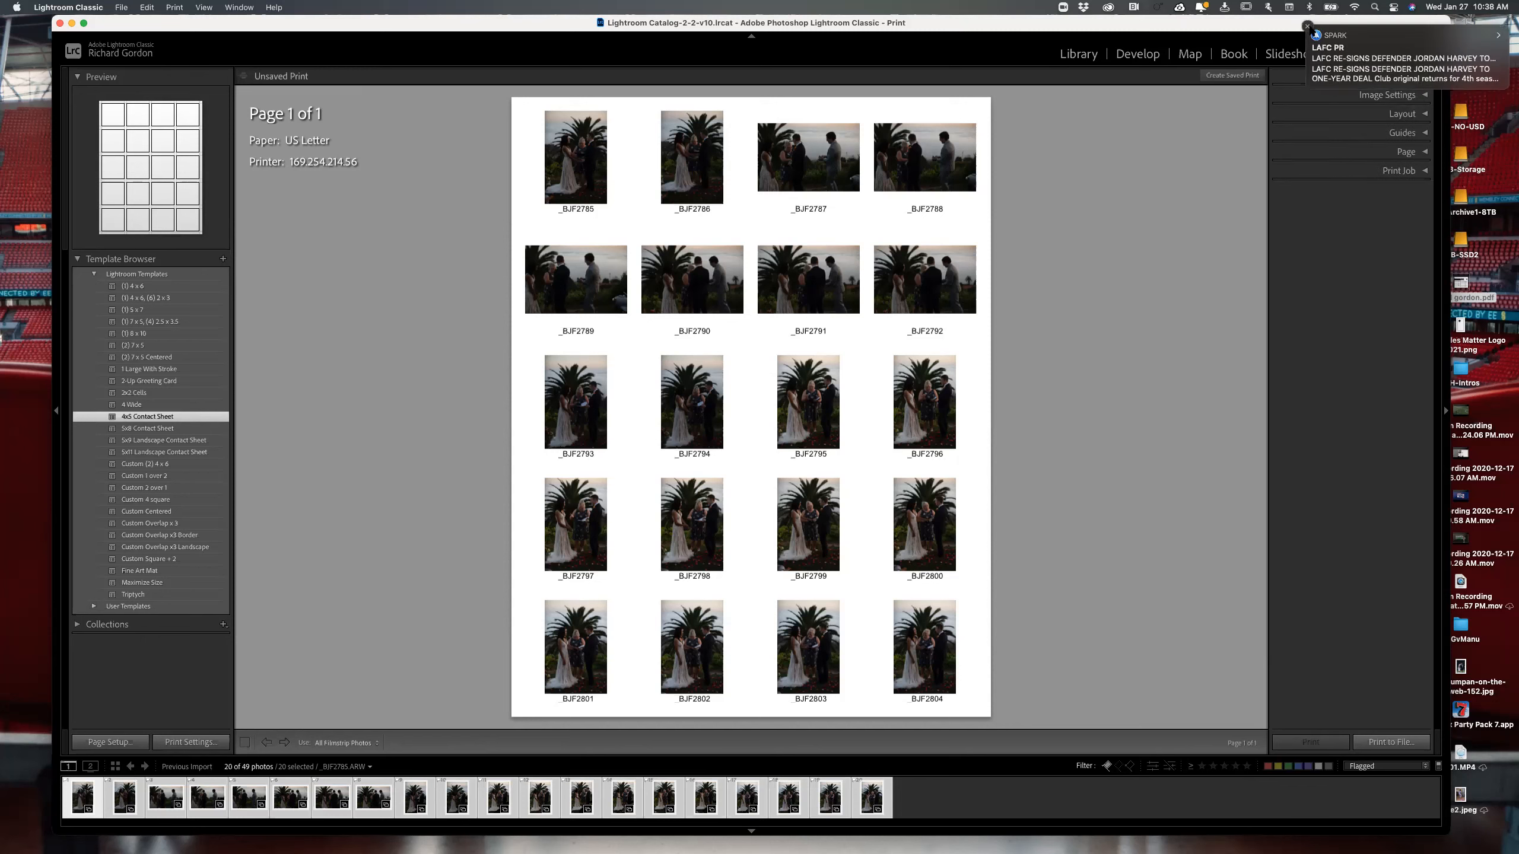
click(1307, 26)
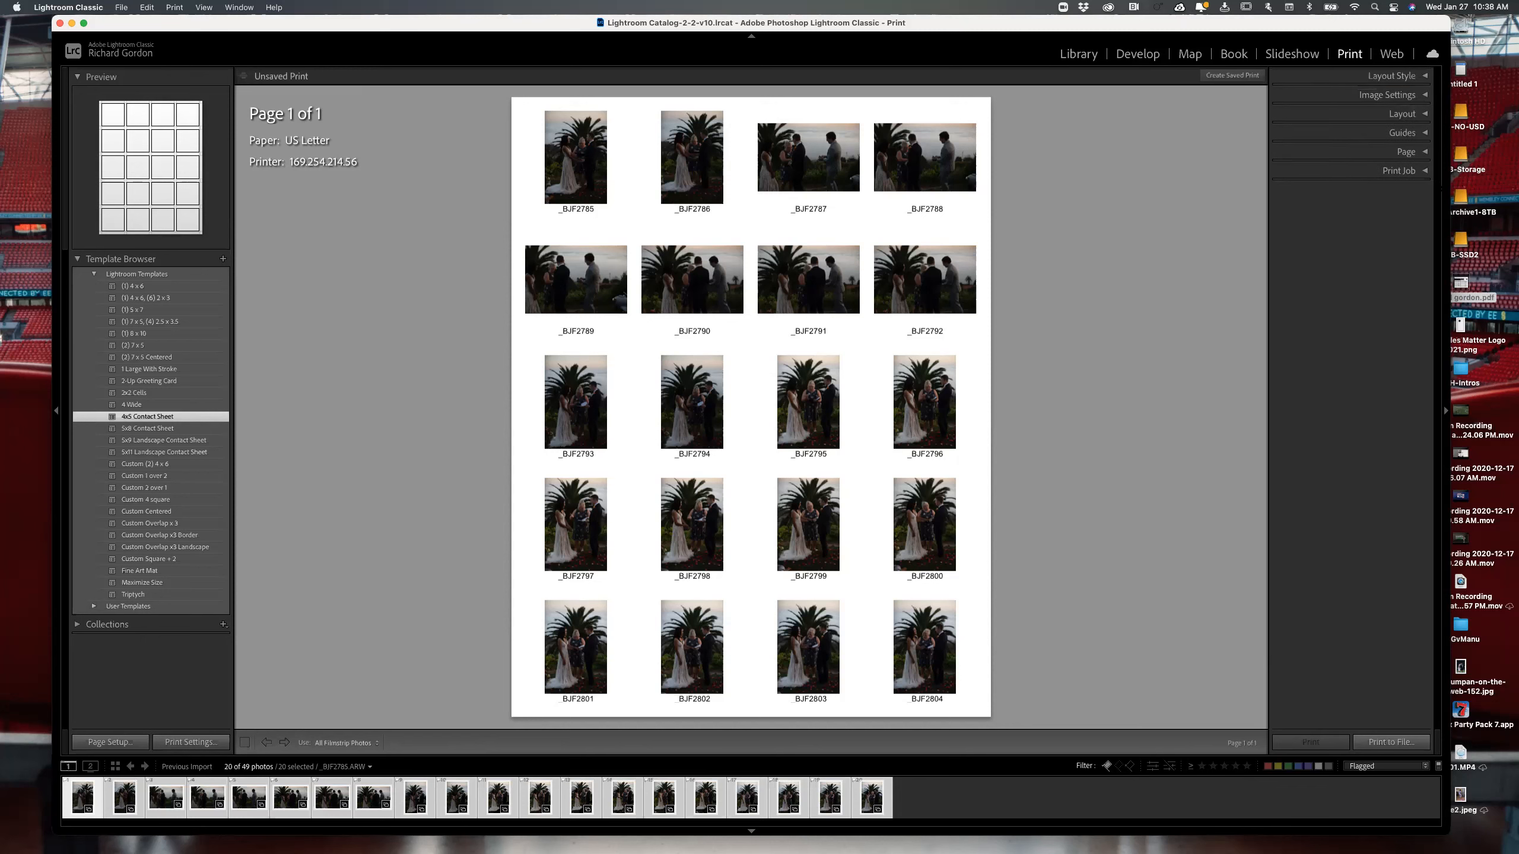
click(1426, 172)
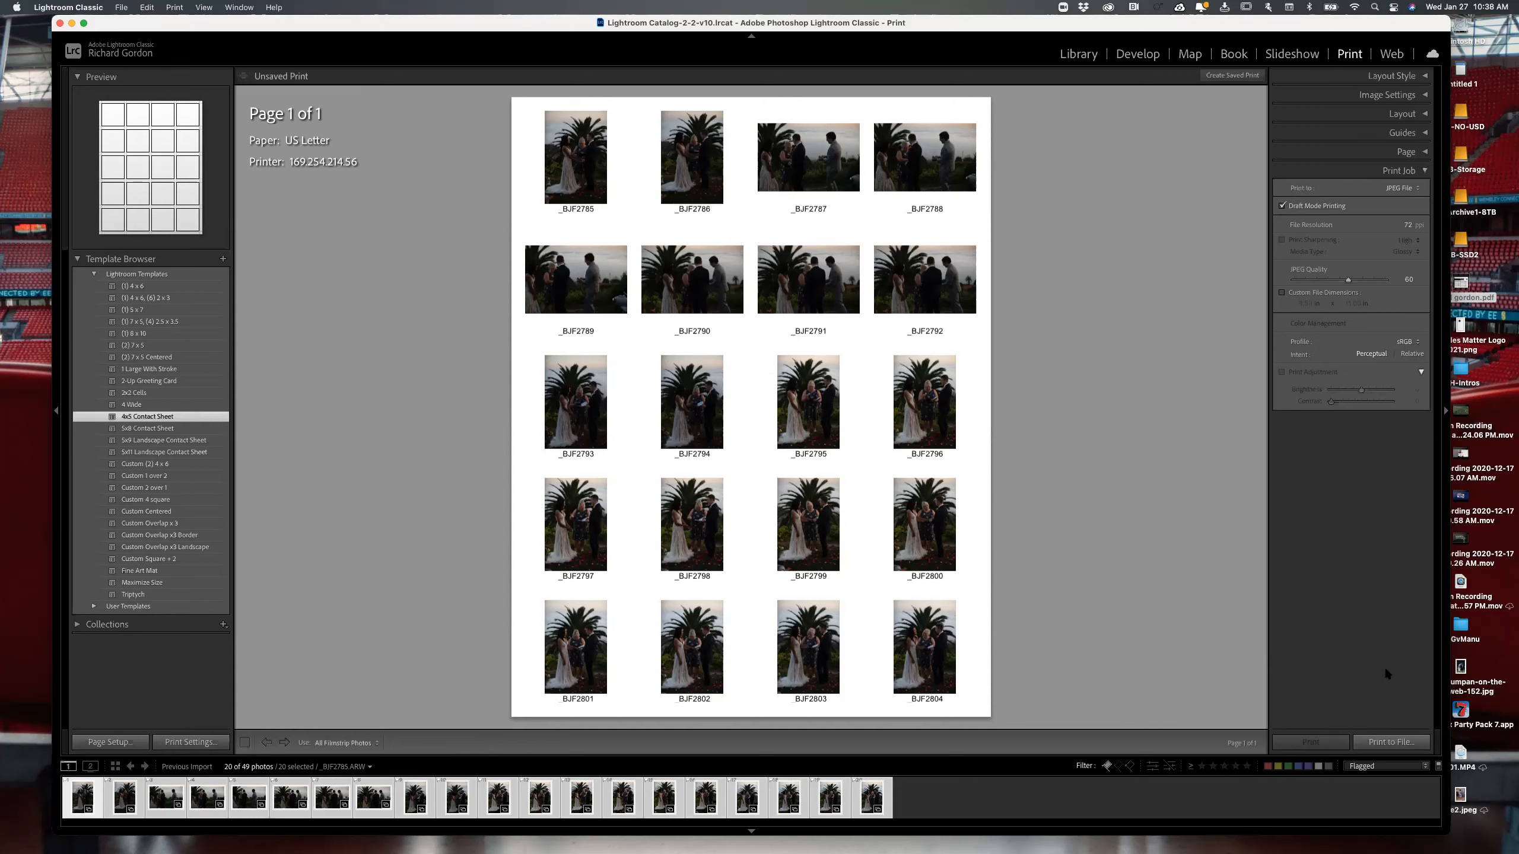
click(1425, 172)
click(1425, 171)
click(1408, 188)
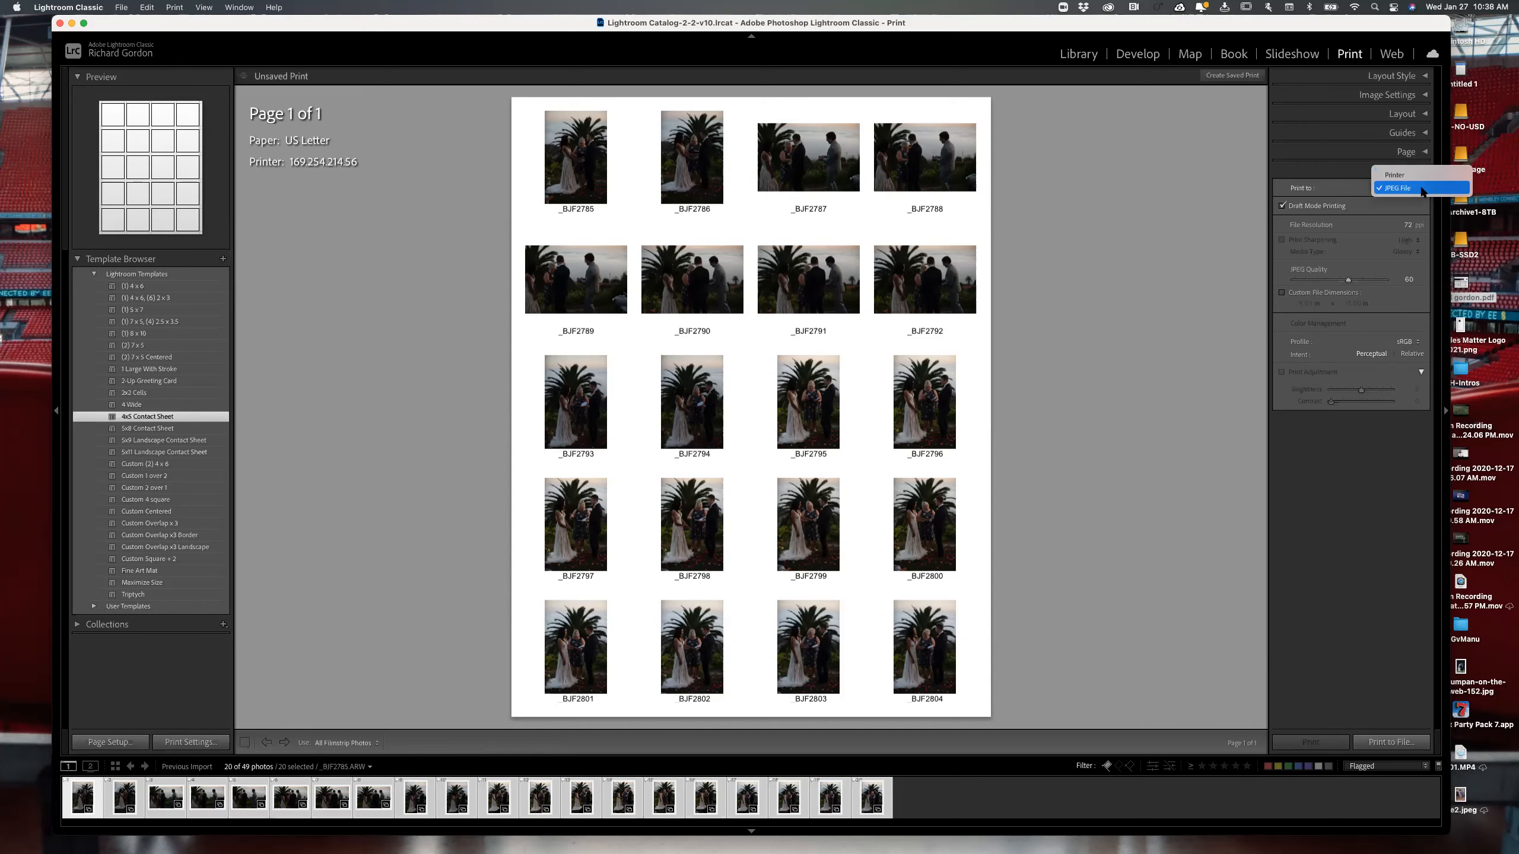
click(1411, 189)
click(1410, 189)
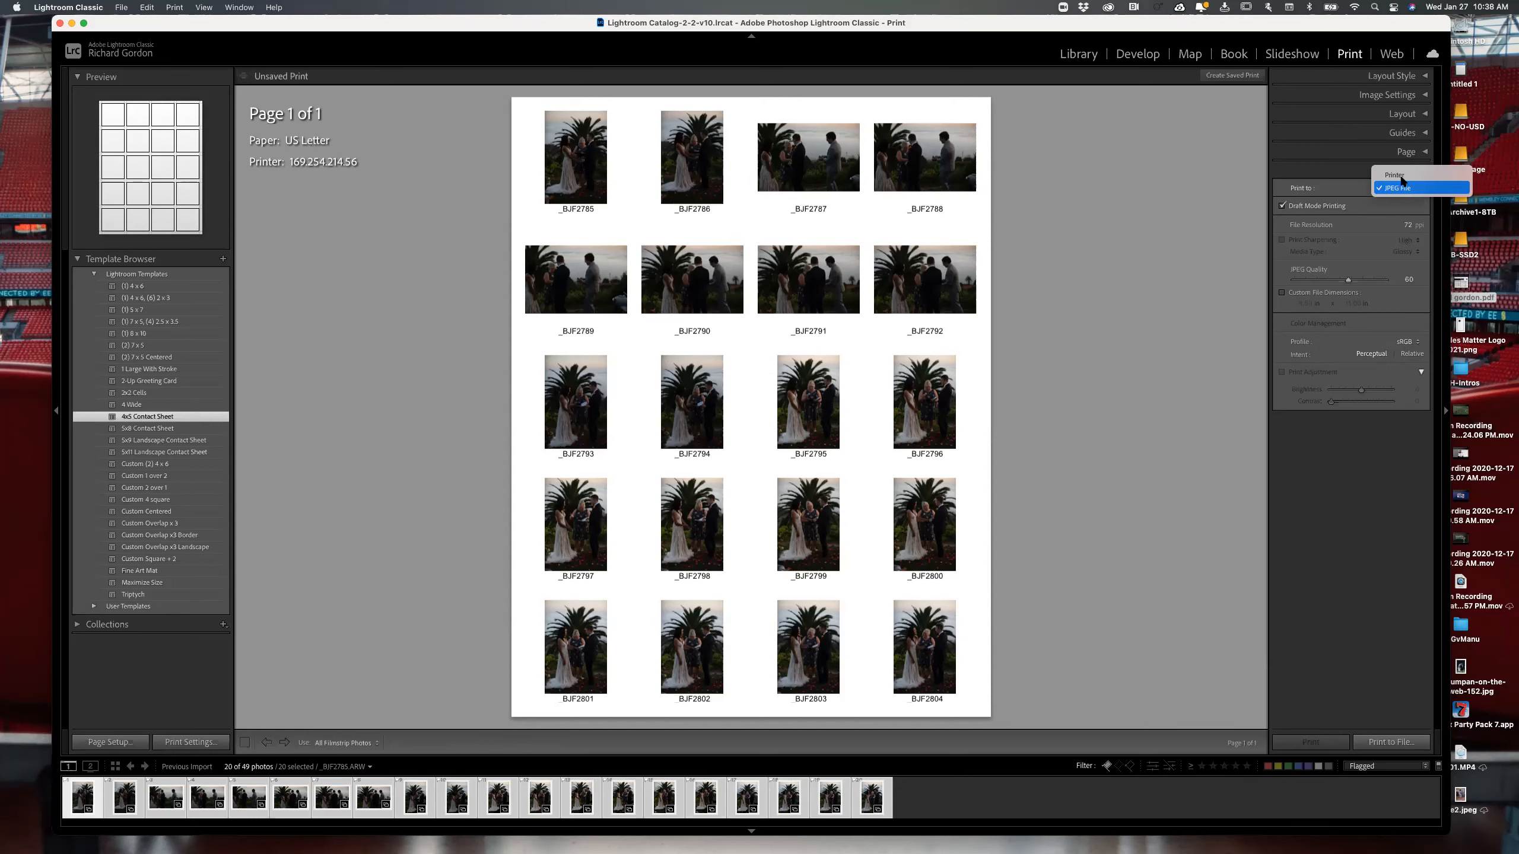
click(1416, 201)
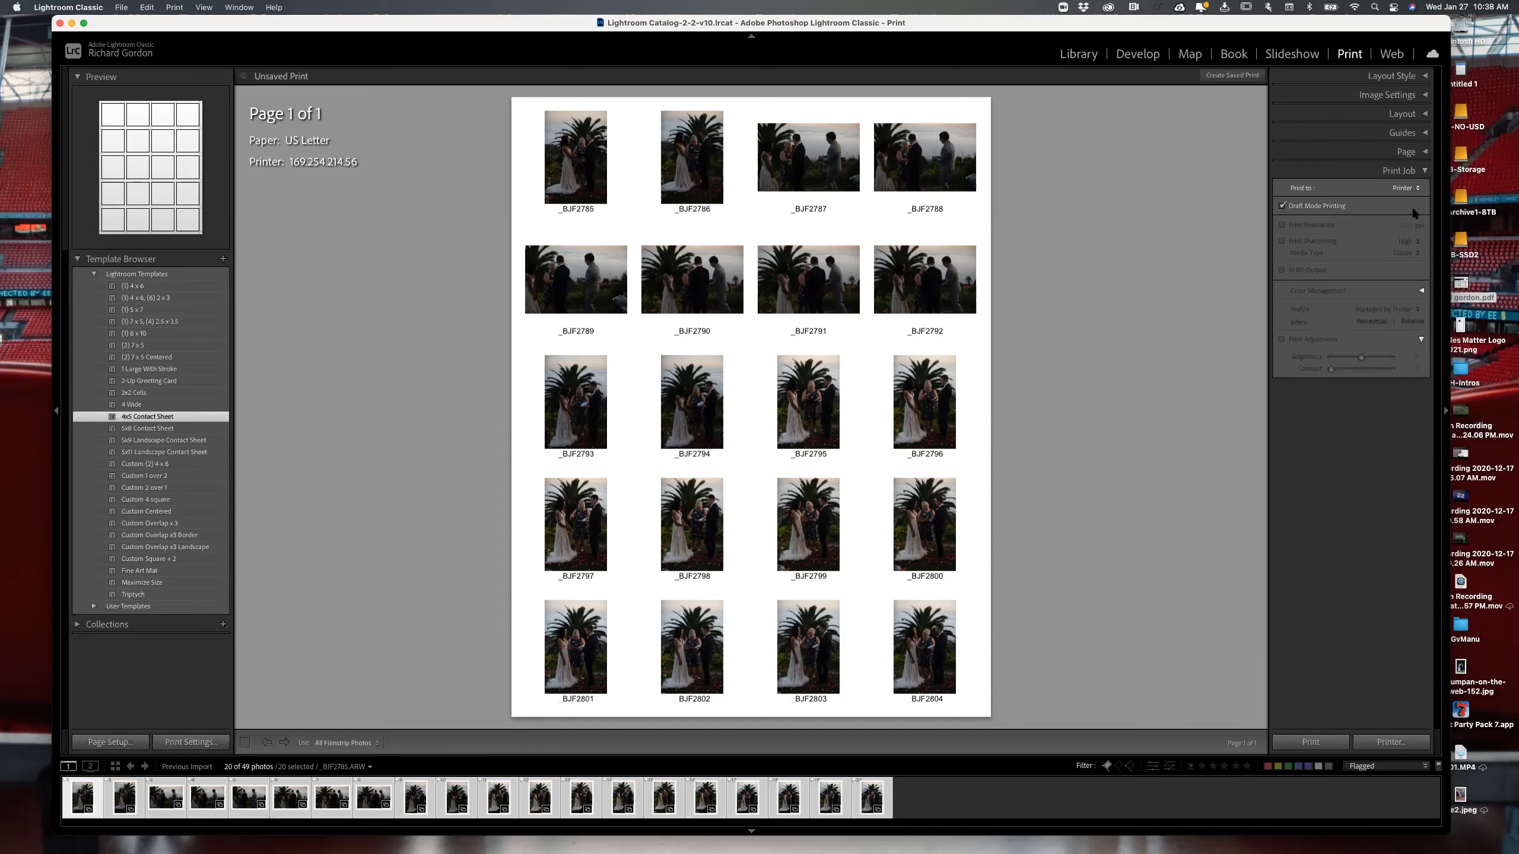
click(1416, 190)
click(1410, 201)
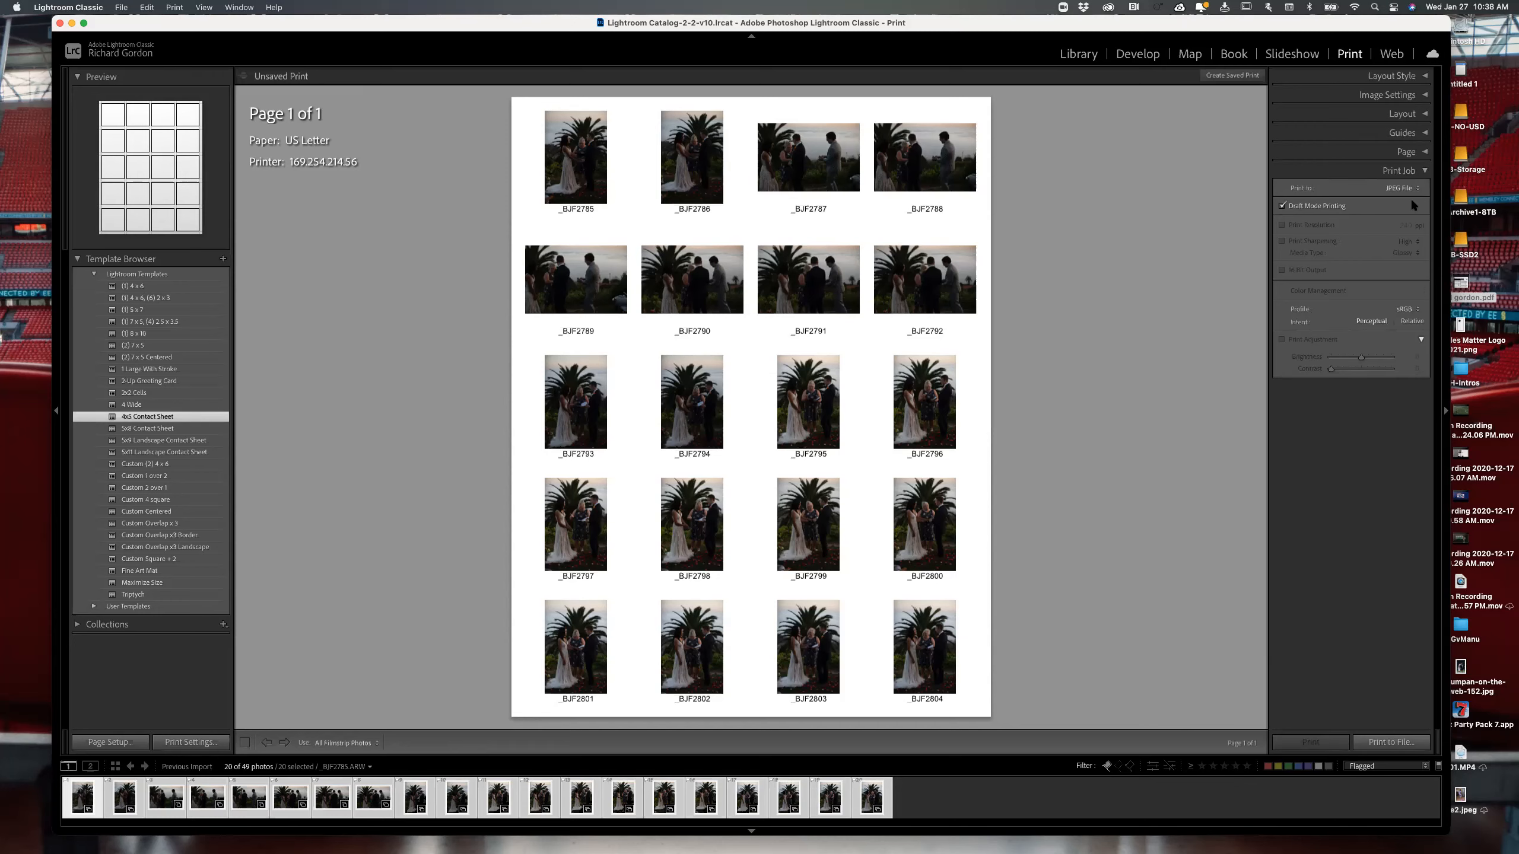
click(1411, 226)
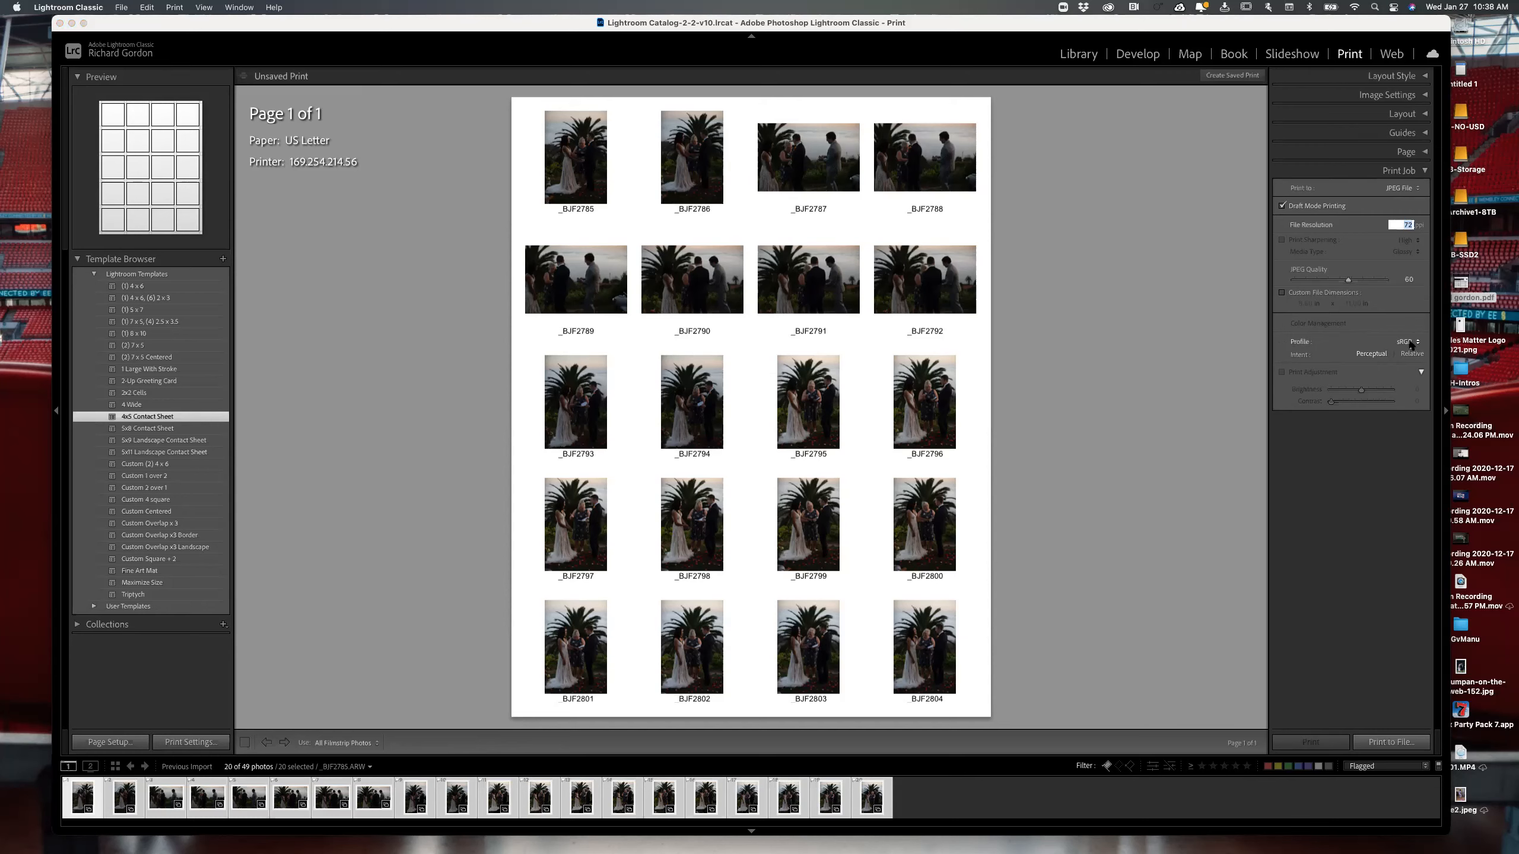
mouse_move(1315, 34)
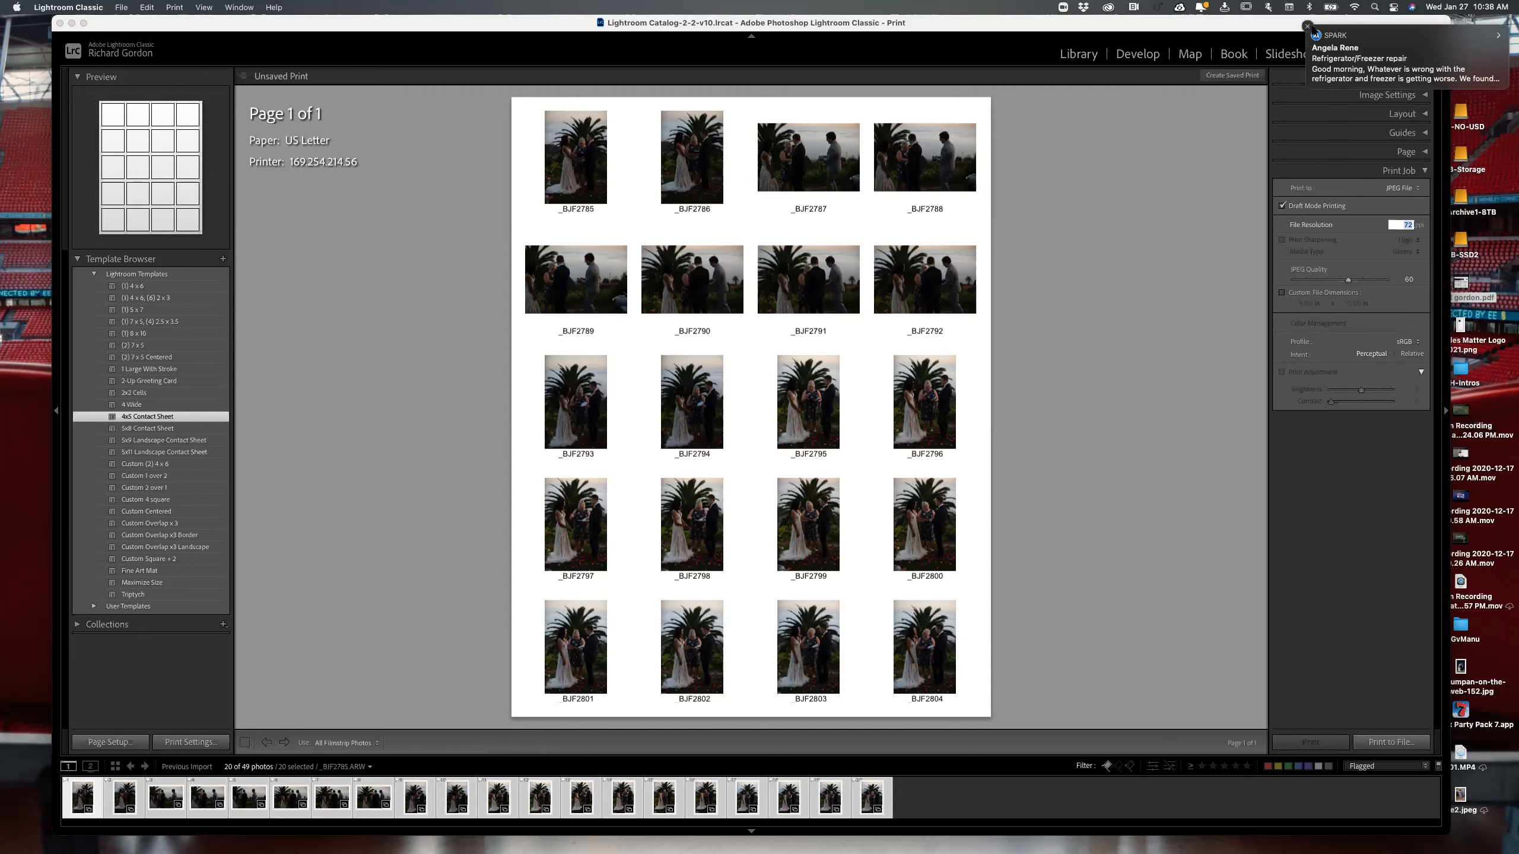
click(1307, 26)
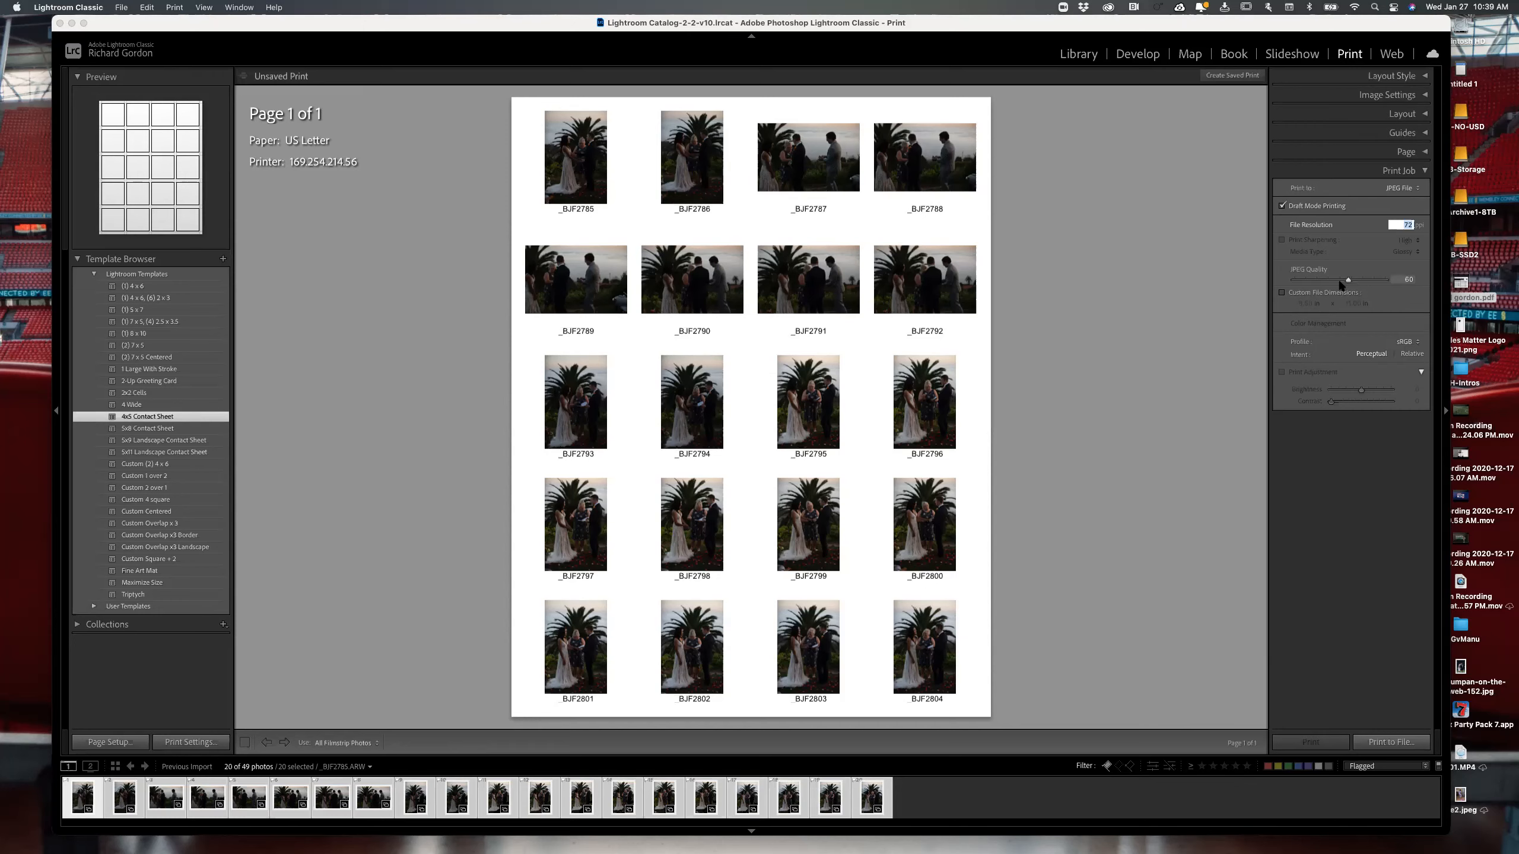
key(Tab)
key(Return)
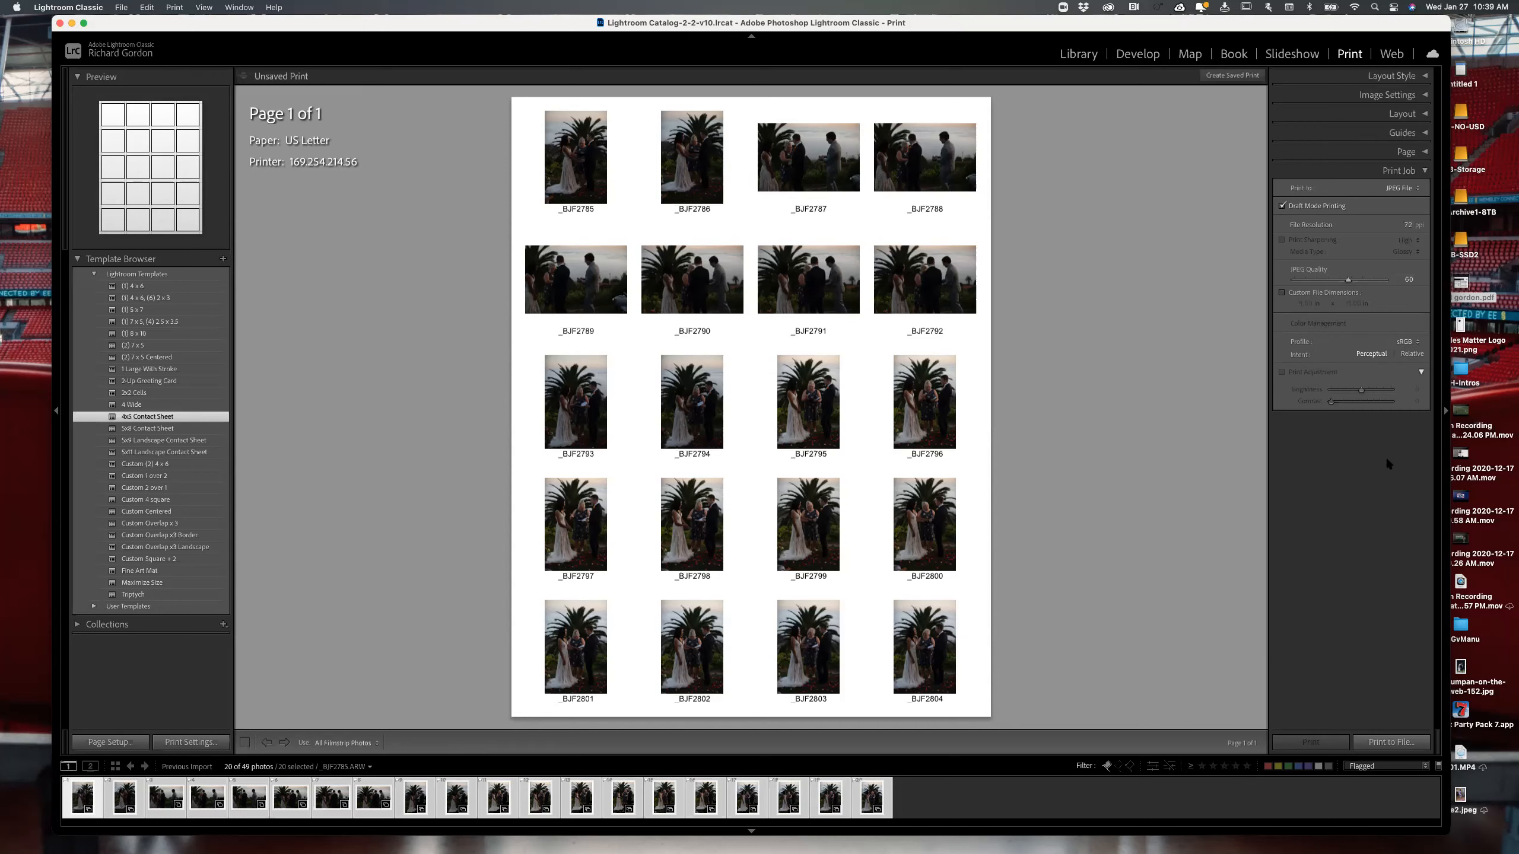
- Print to file, creating a Lightroom-Demo-1-27-21-Contact-Sheet folder inside 72dpi
click(1404, 743)
drag(976, 396, 1089, 533)
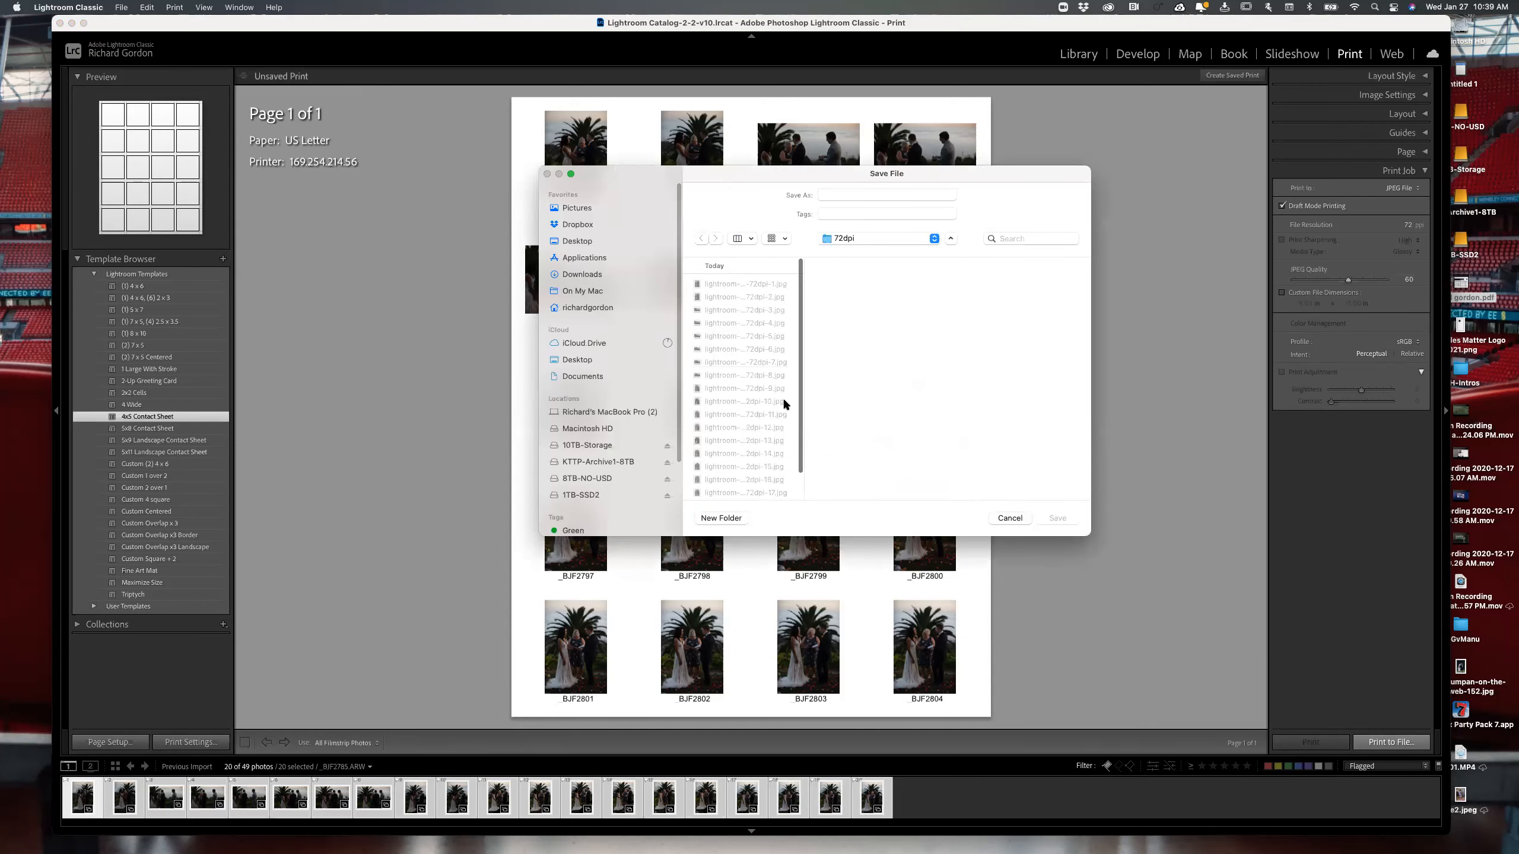
click(739, 519)
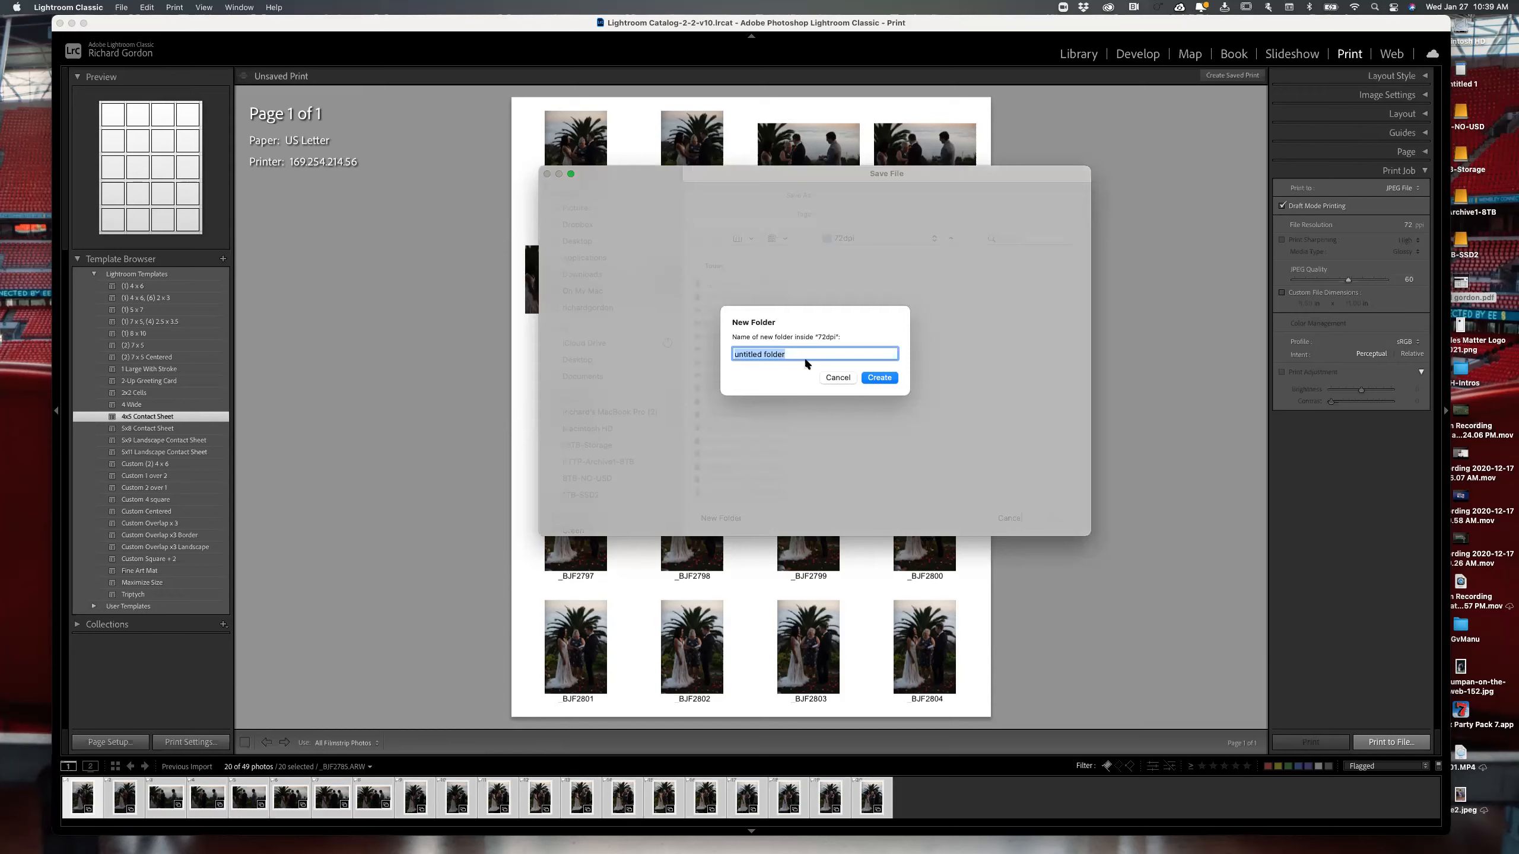
text(Lightroom-Demo-1-27-21-Contact- Sheet)
drag(888, 355, 721, 363)
key(super+c)
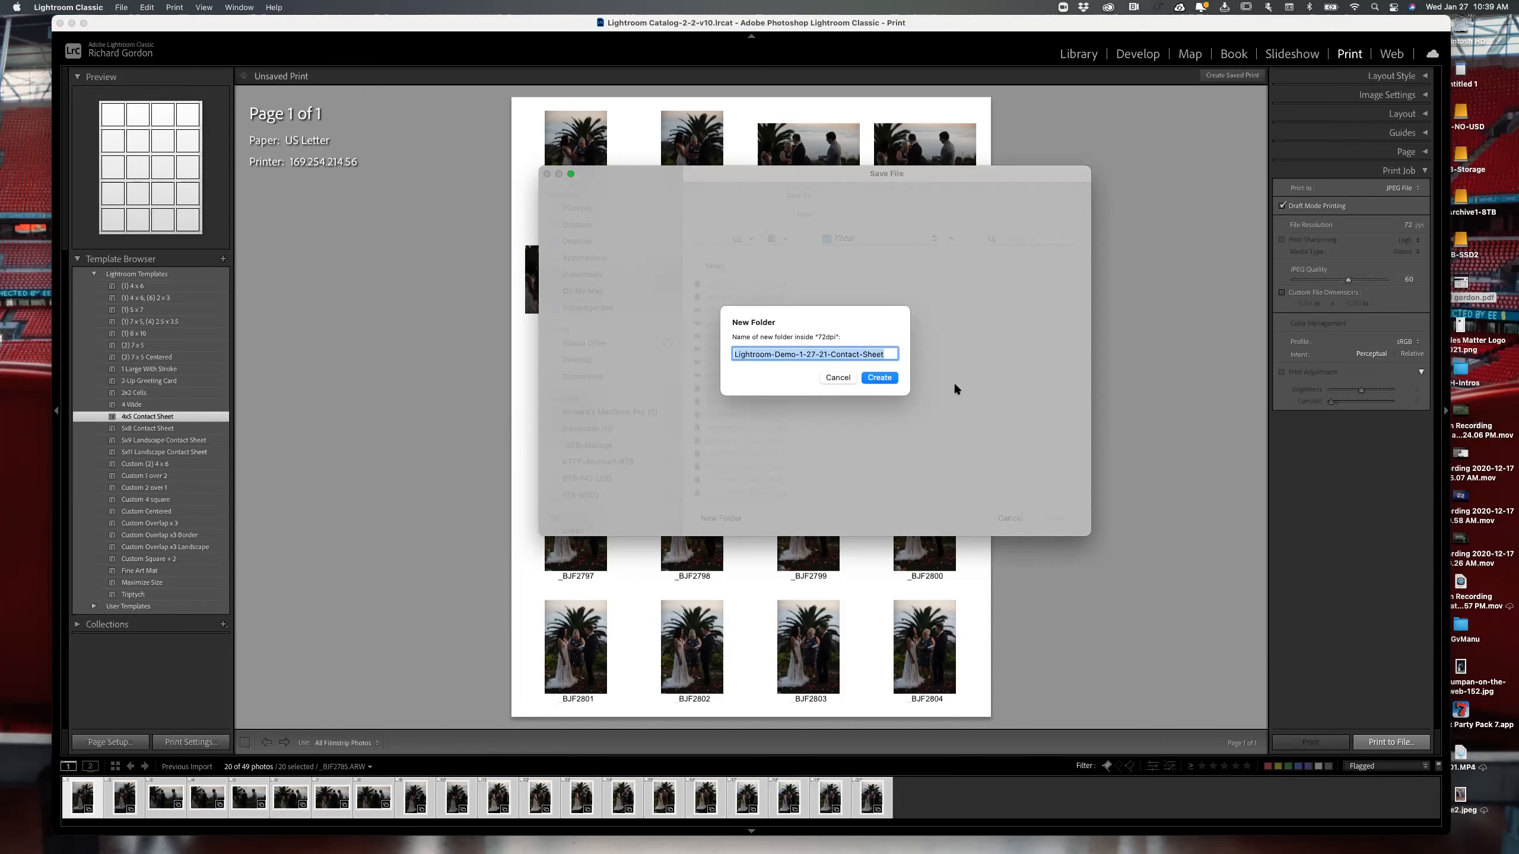
click(896, 379)
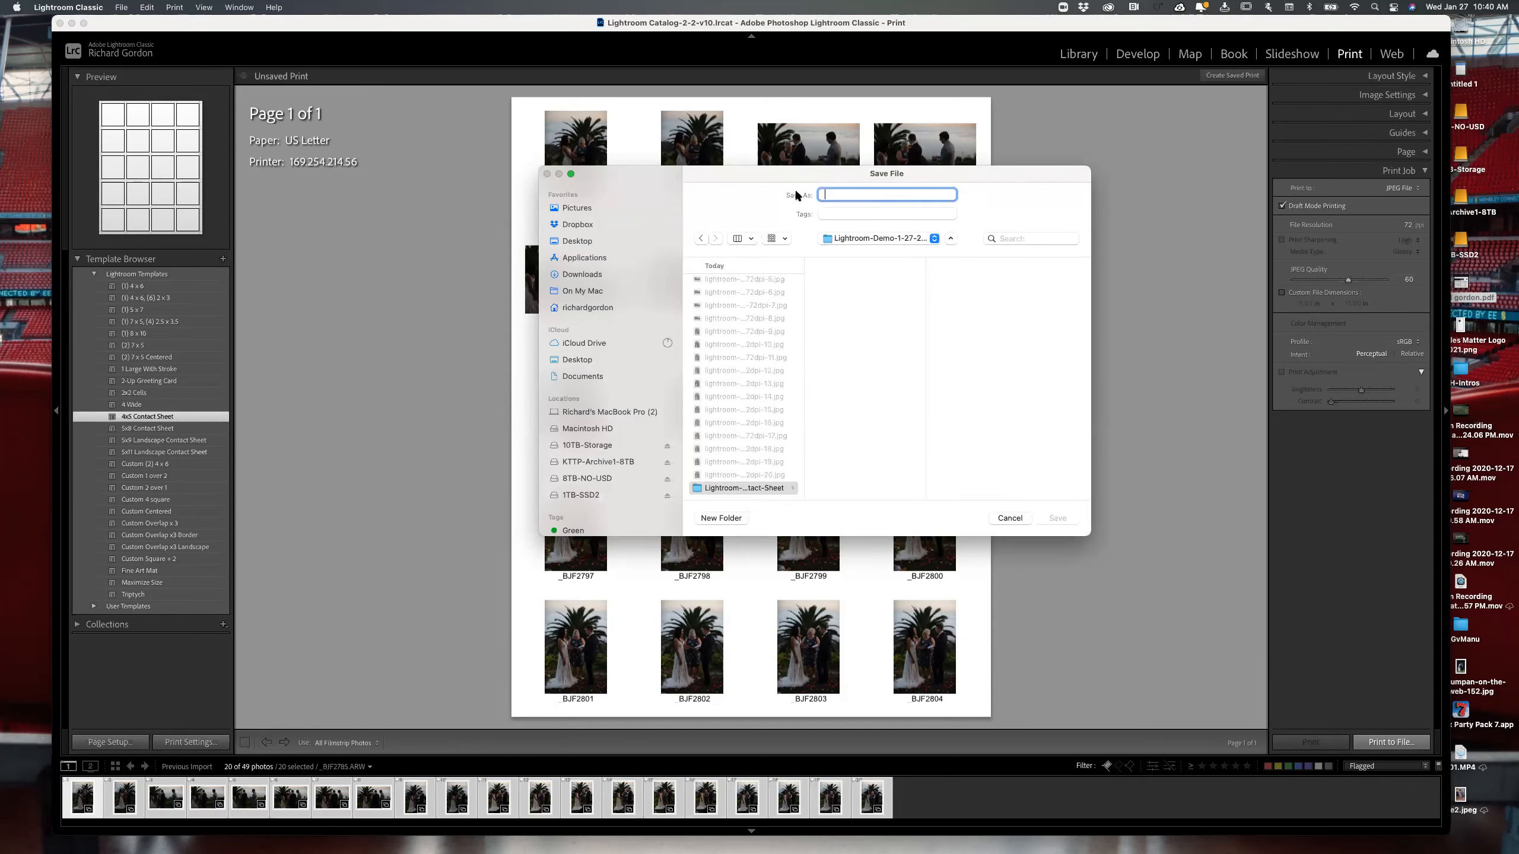
- Save the contact sheet JPEG under the pasted folder name, then bring up Adobe Bridge
key(super+v)
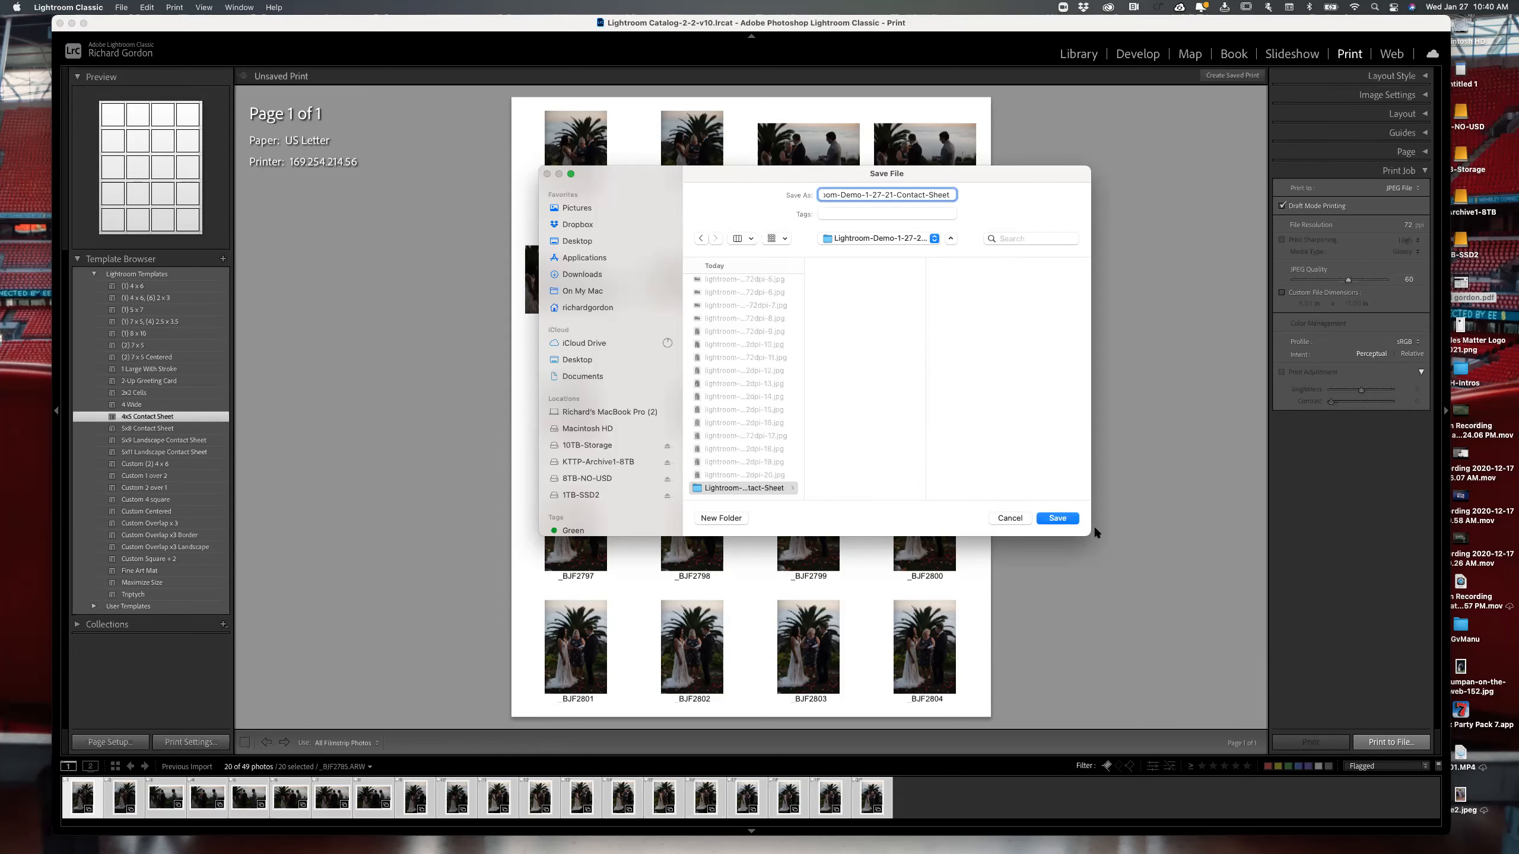
click(1057, 518)
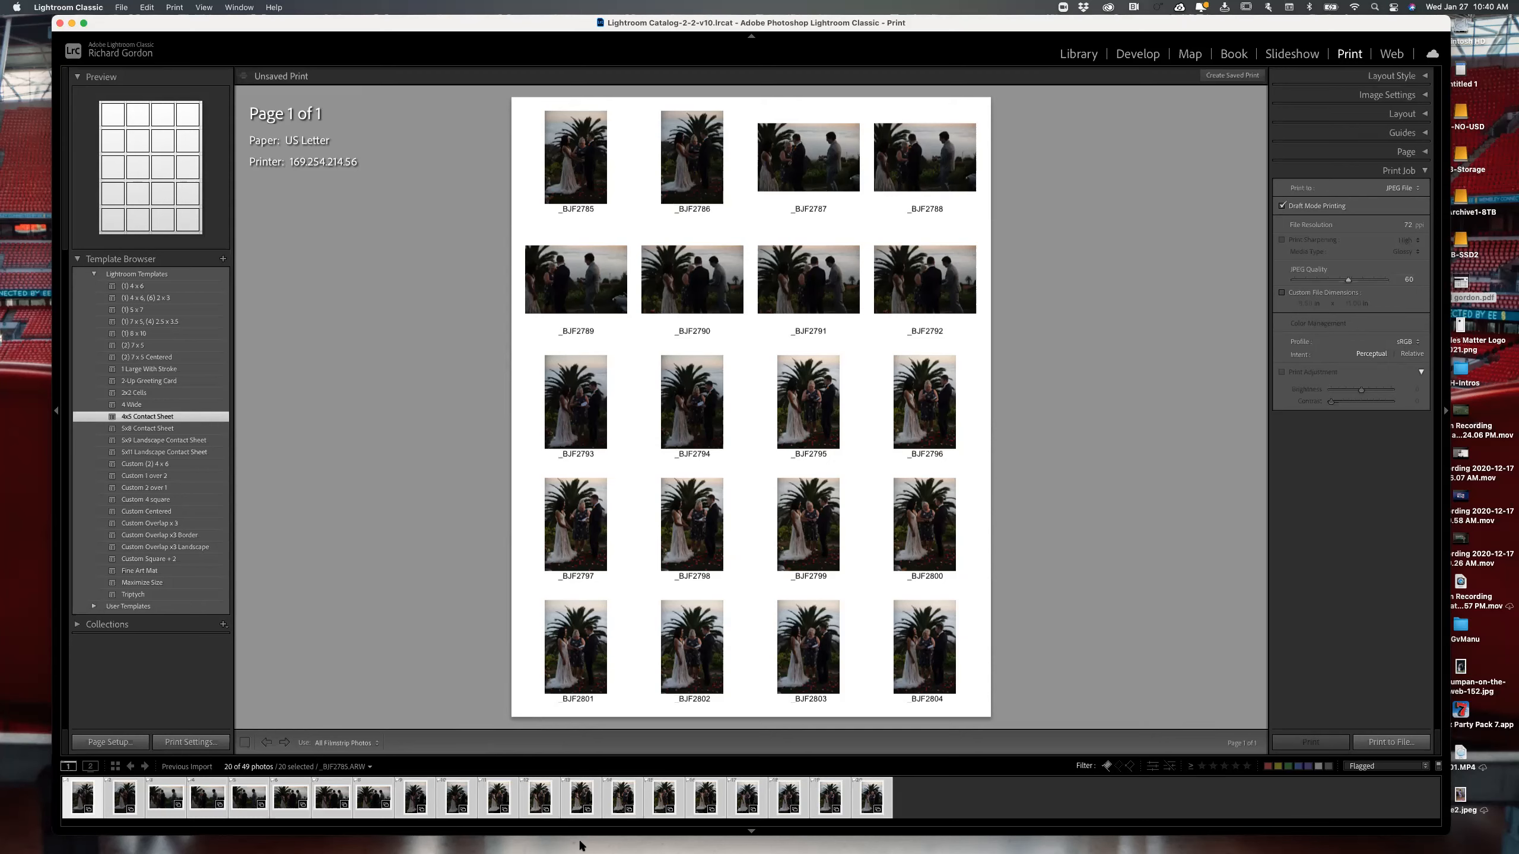
mouse_move(863, 835)
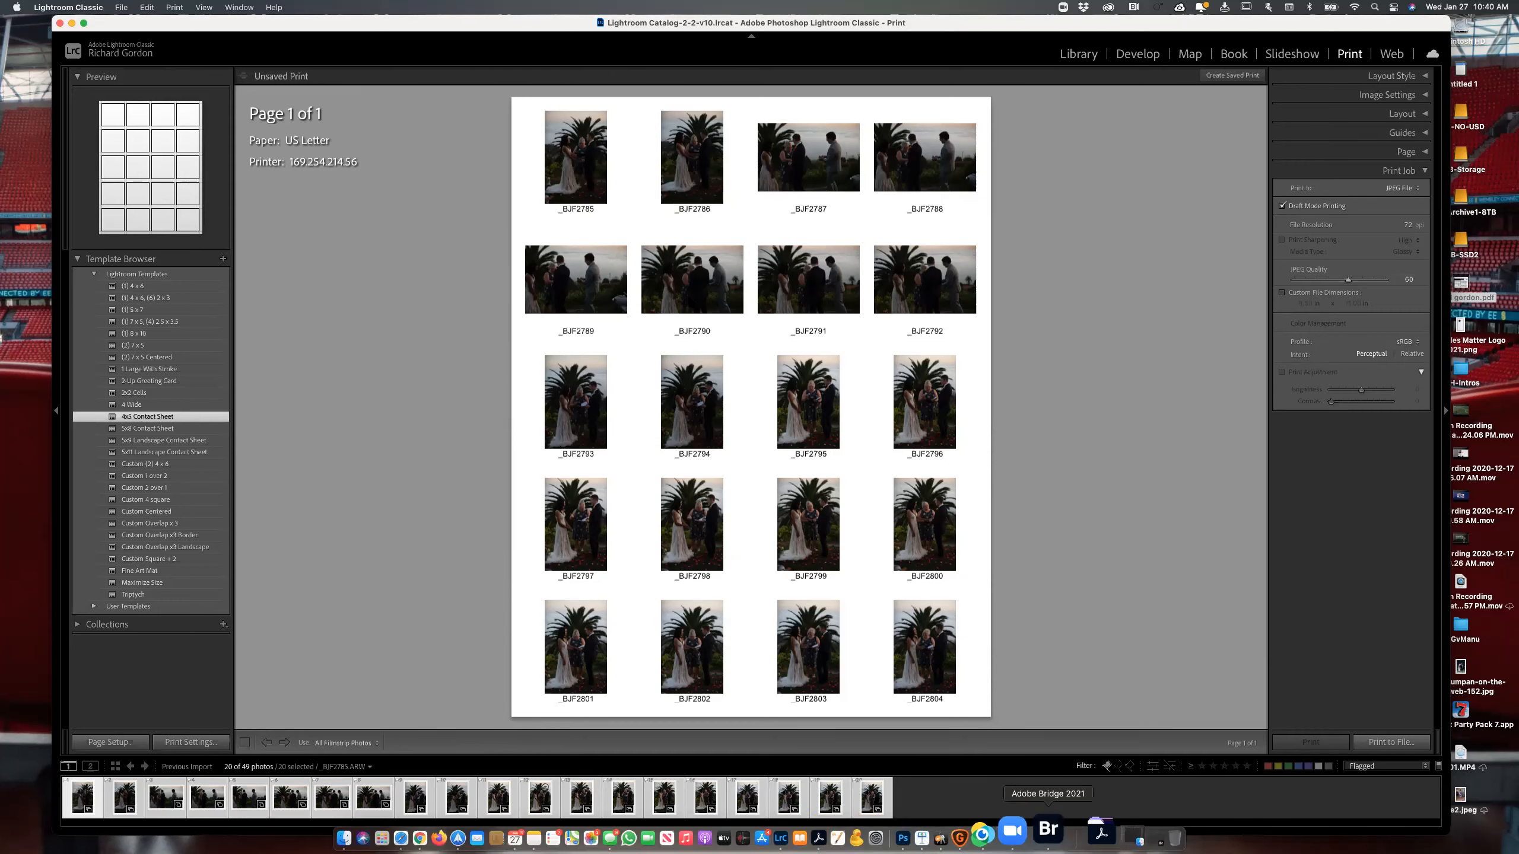
click(1048, 831)
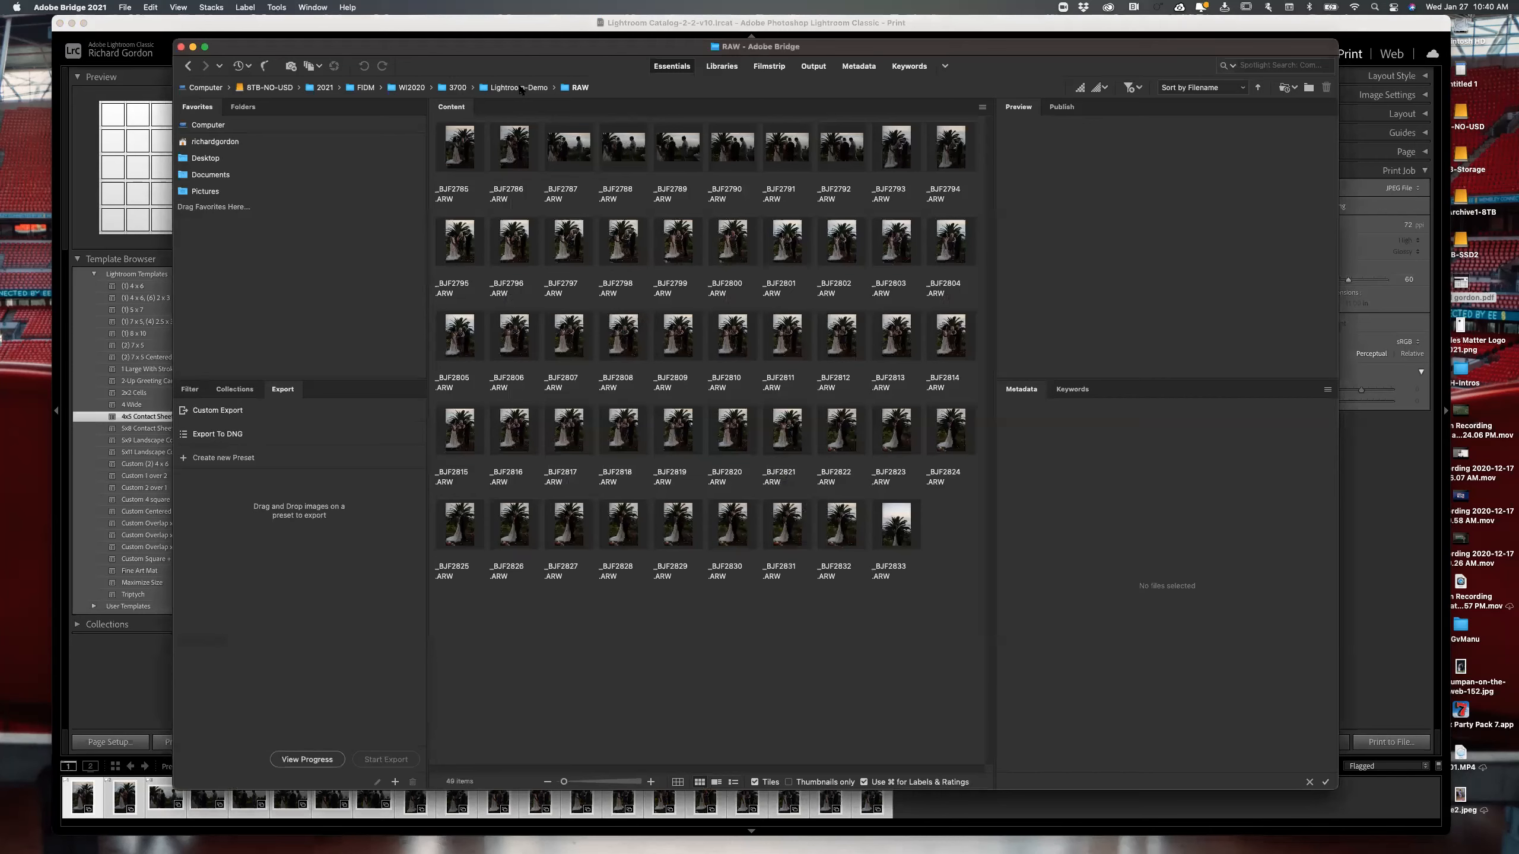
- Go up to Lightroom-Demo, open the 72dpi folder and preview an exported photo
click(520, 88)
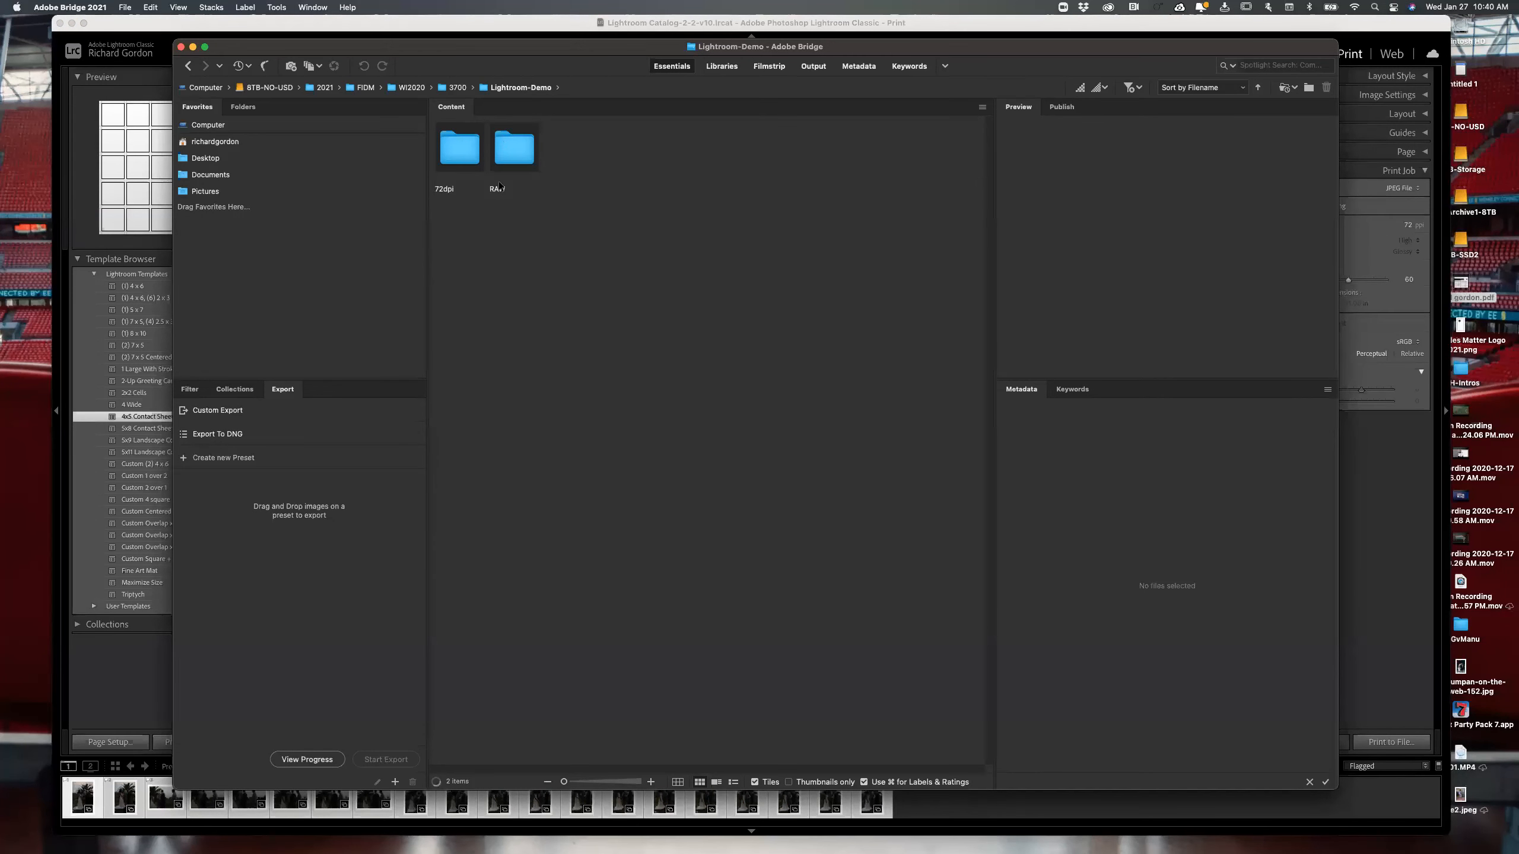
double_click(467, 151)
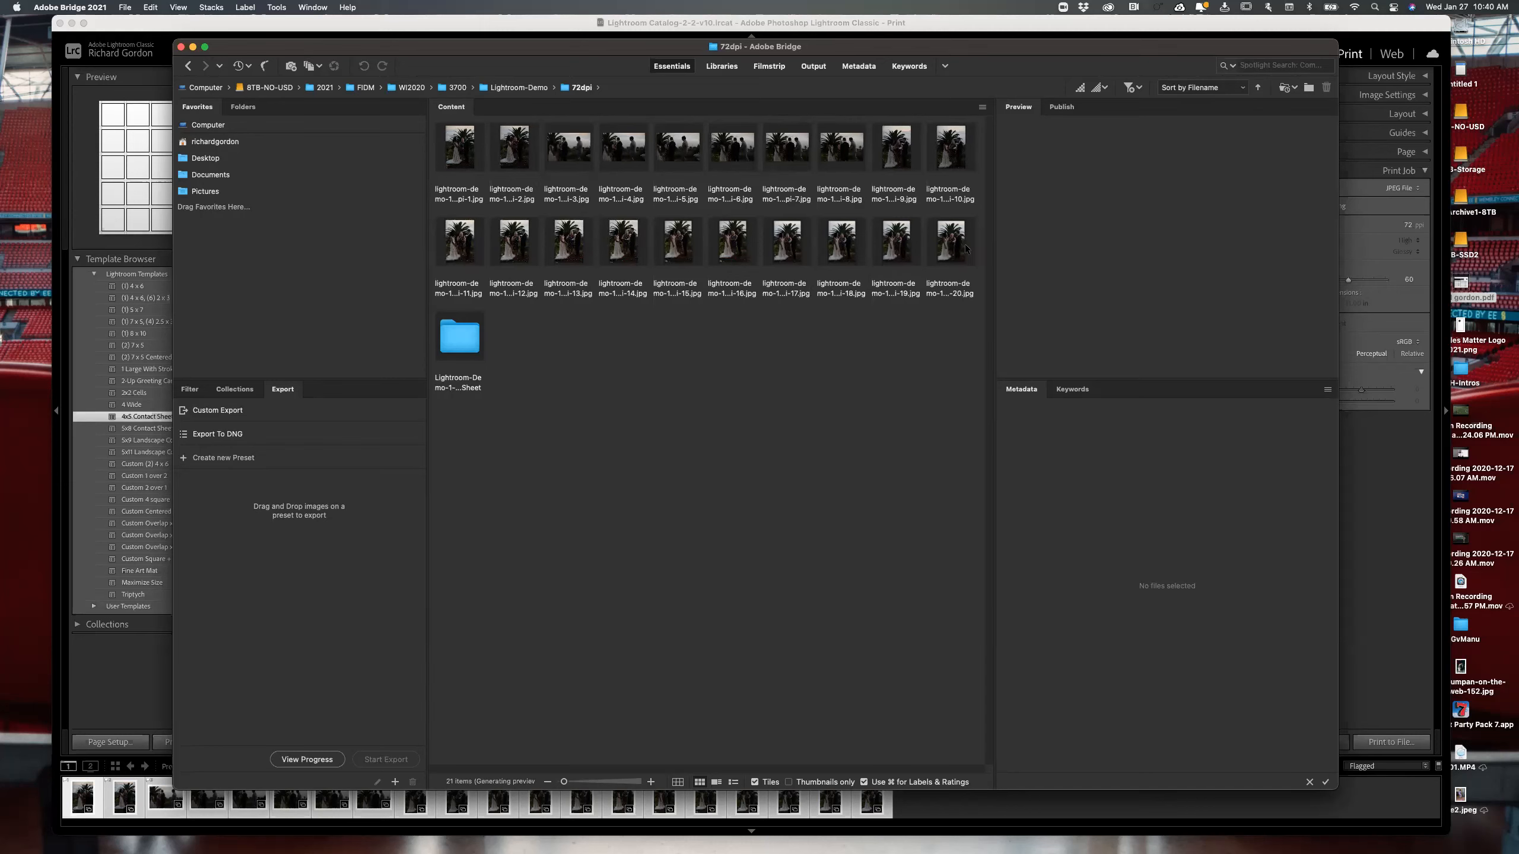
click(514, 147)
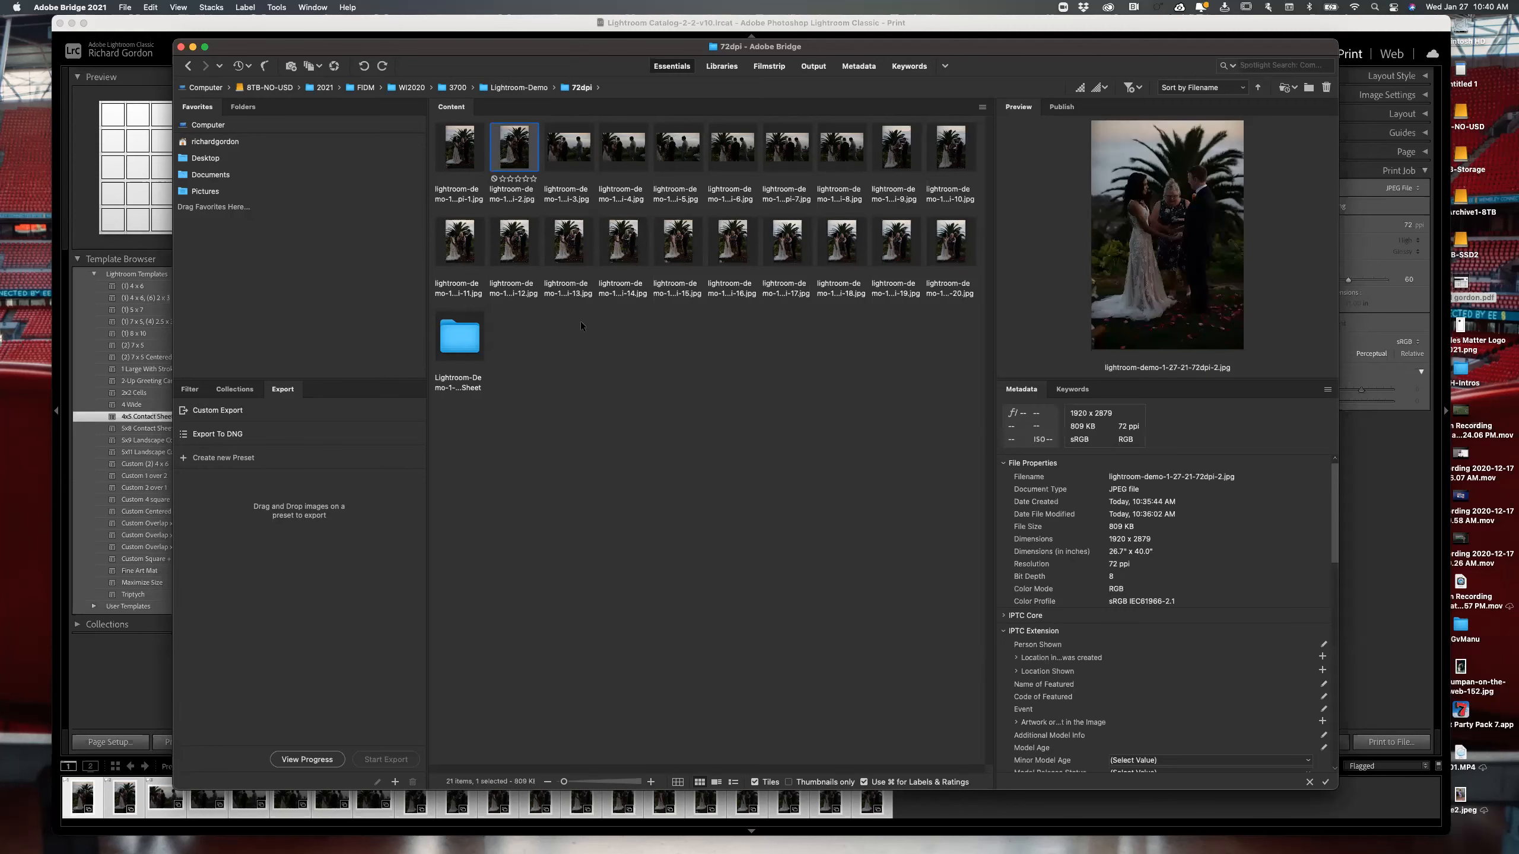
- Check the contact-sheet JPEG (612 x 792 px, 72 ppi, 74 KB) in its folder, then return to 72dpi
click(451, 336)
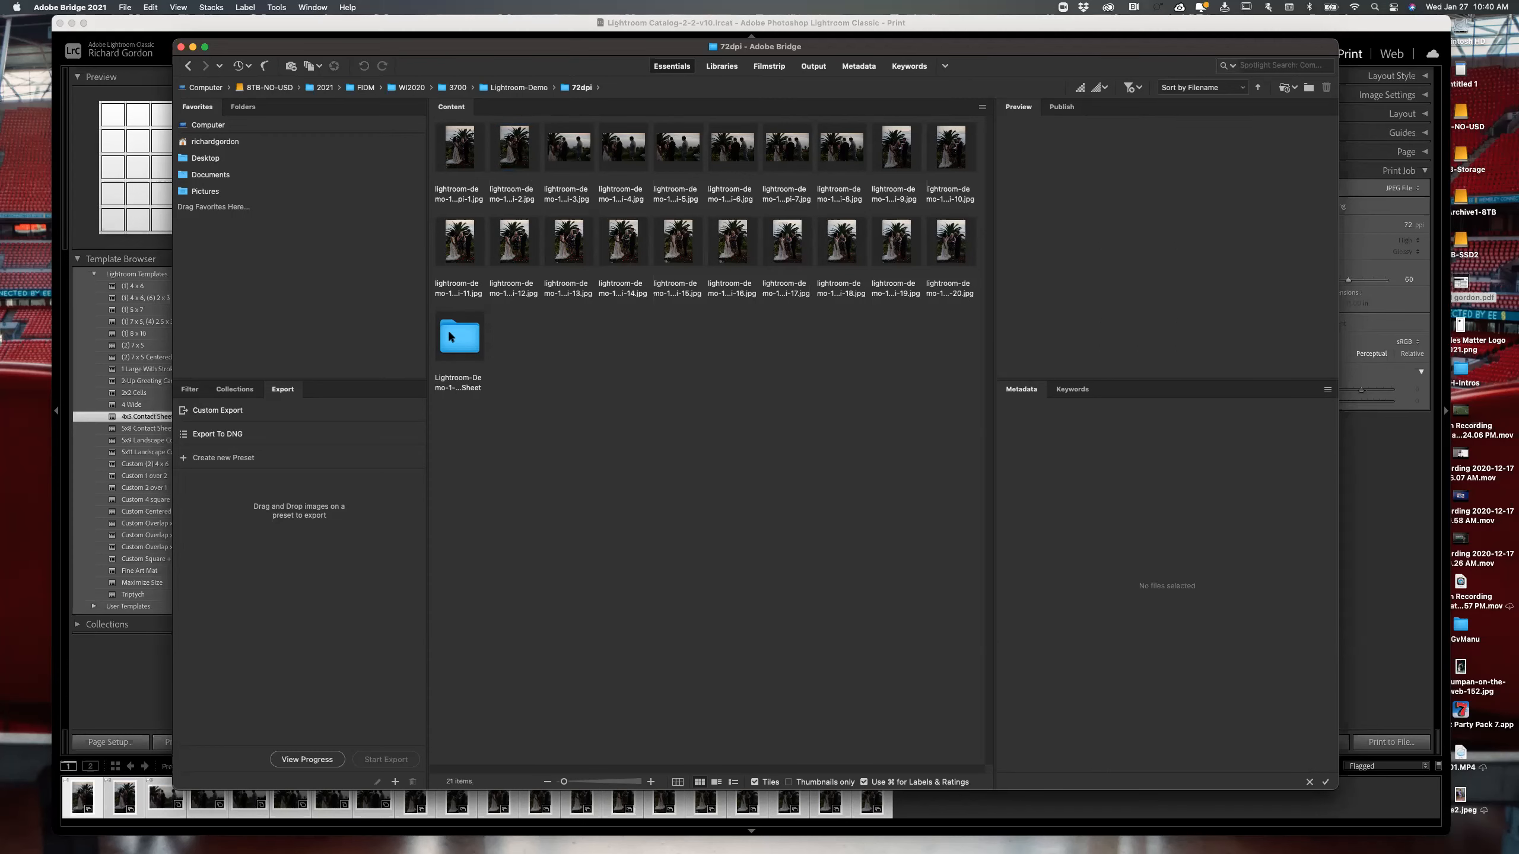
click(451, 336)
double_click(447, 329)
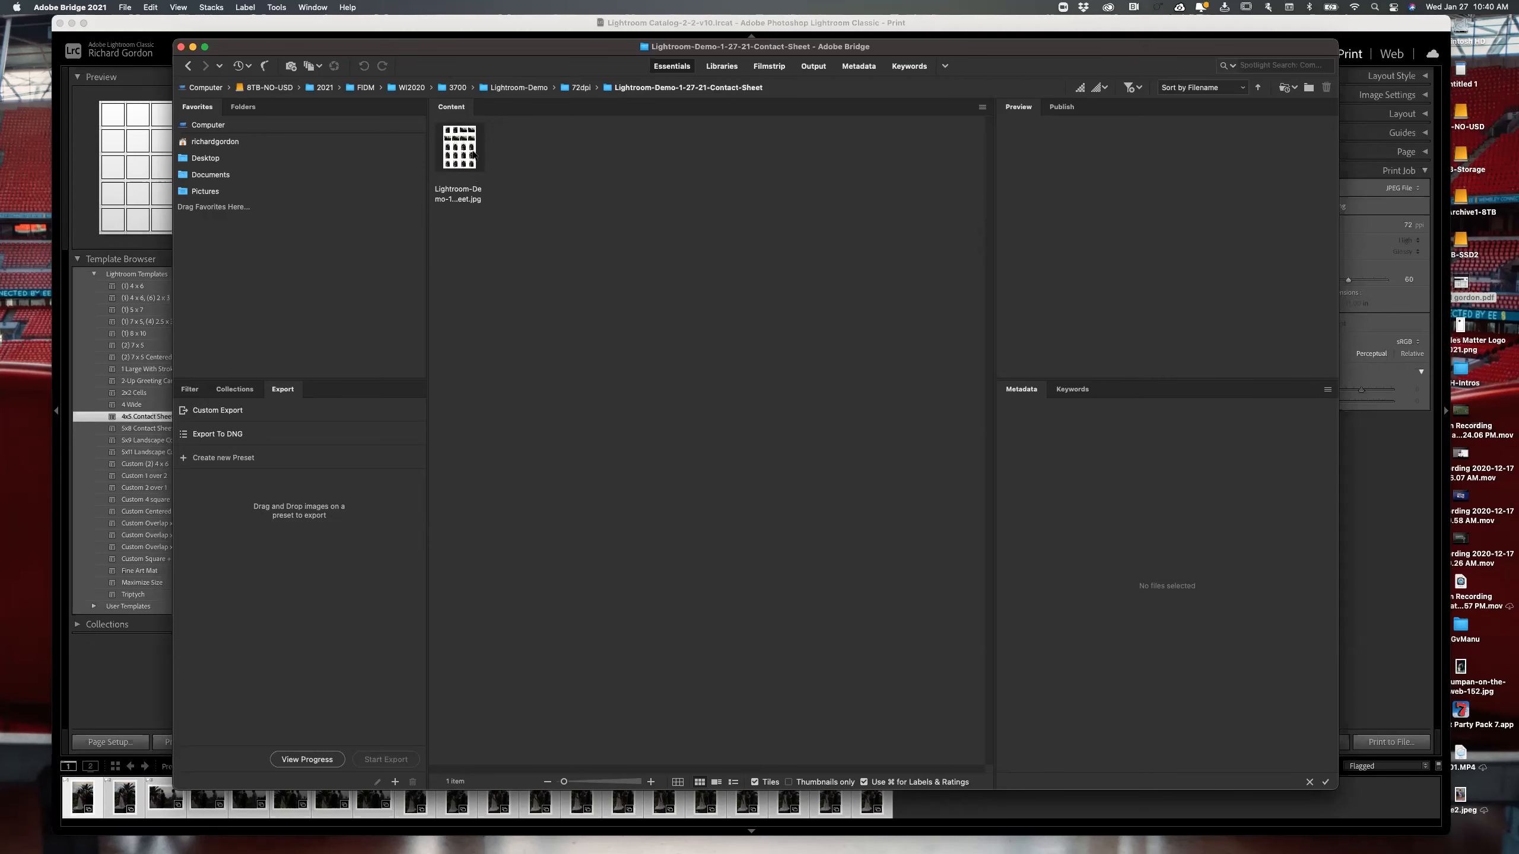
click(472, 154)
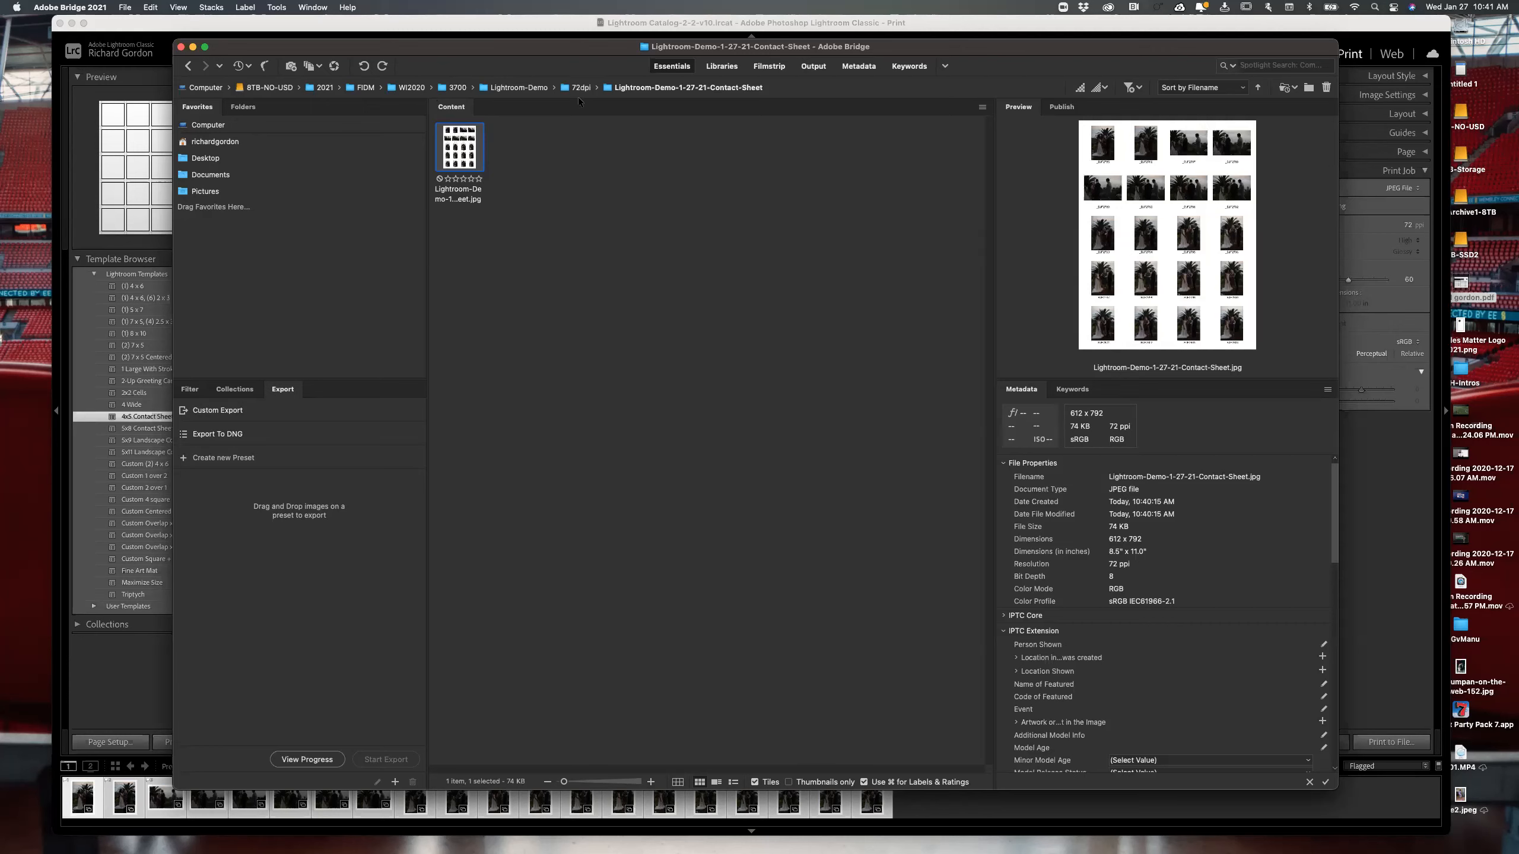
click(580, 87)
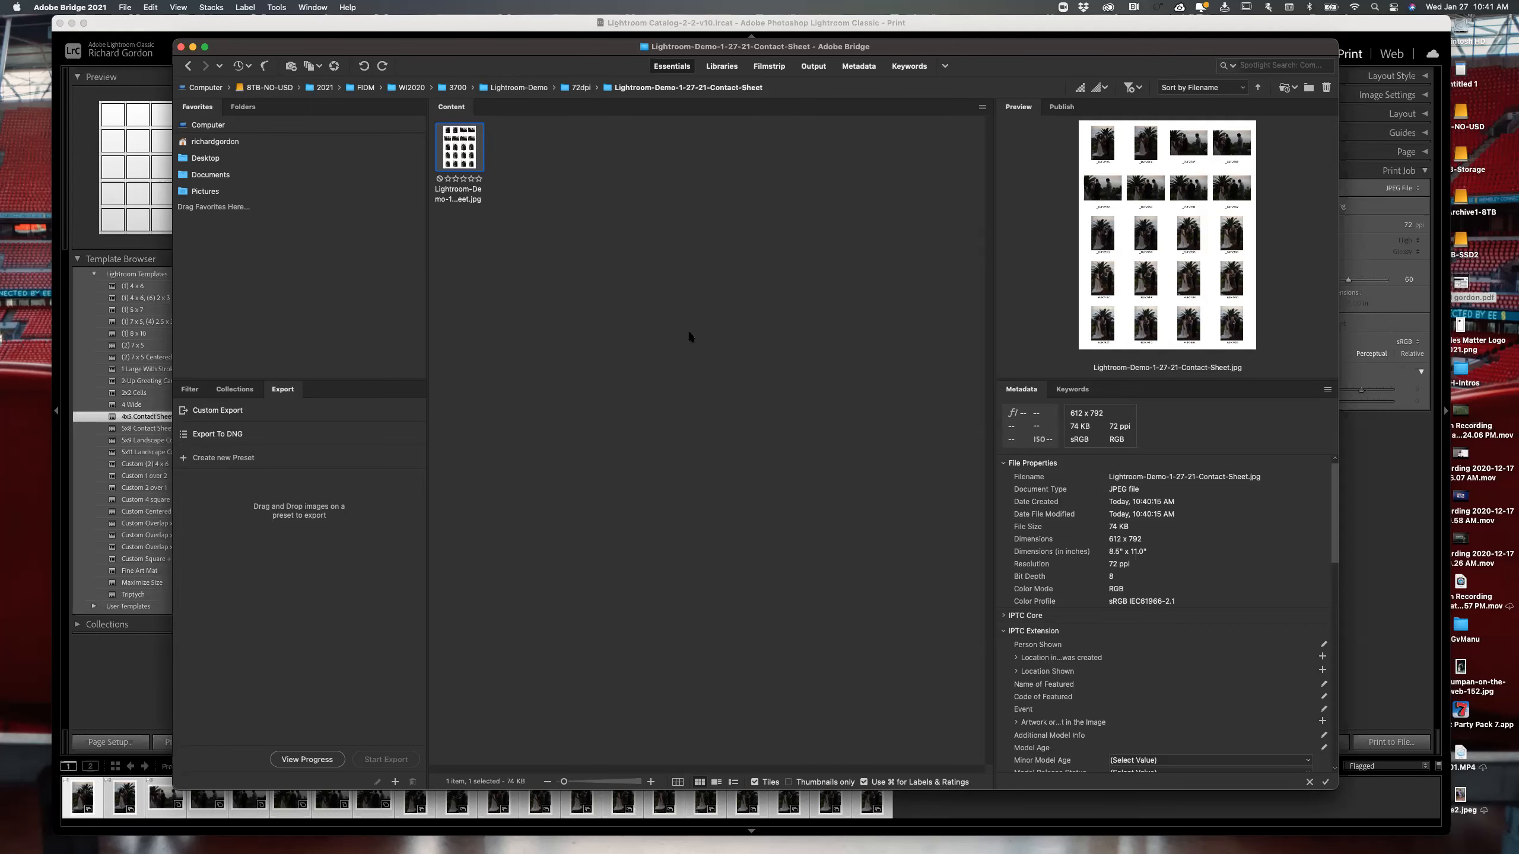
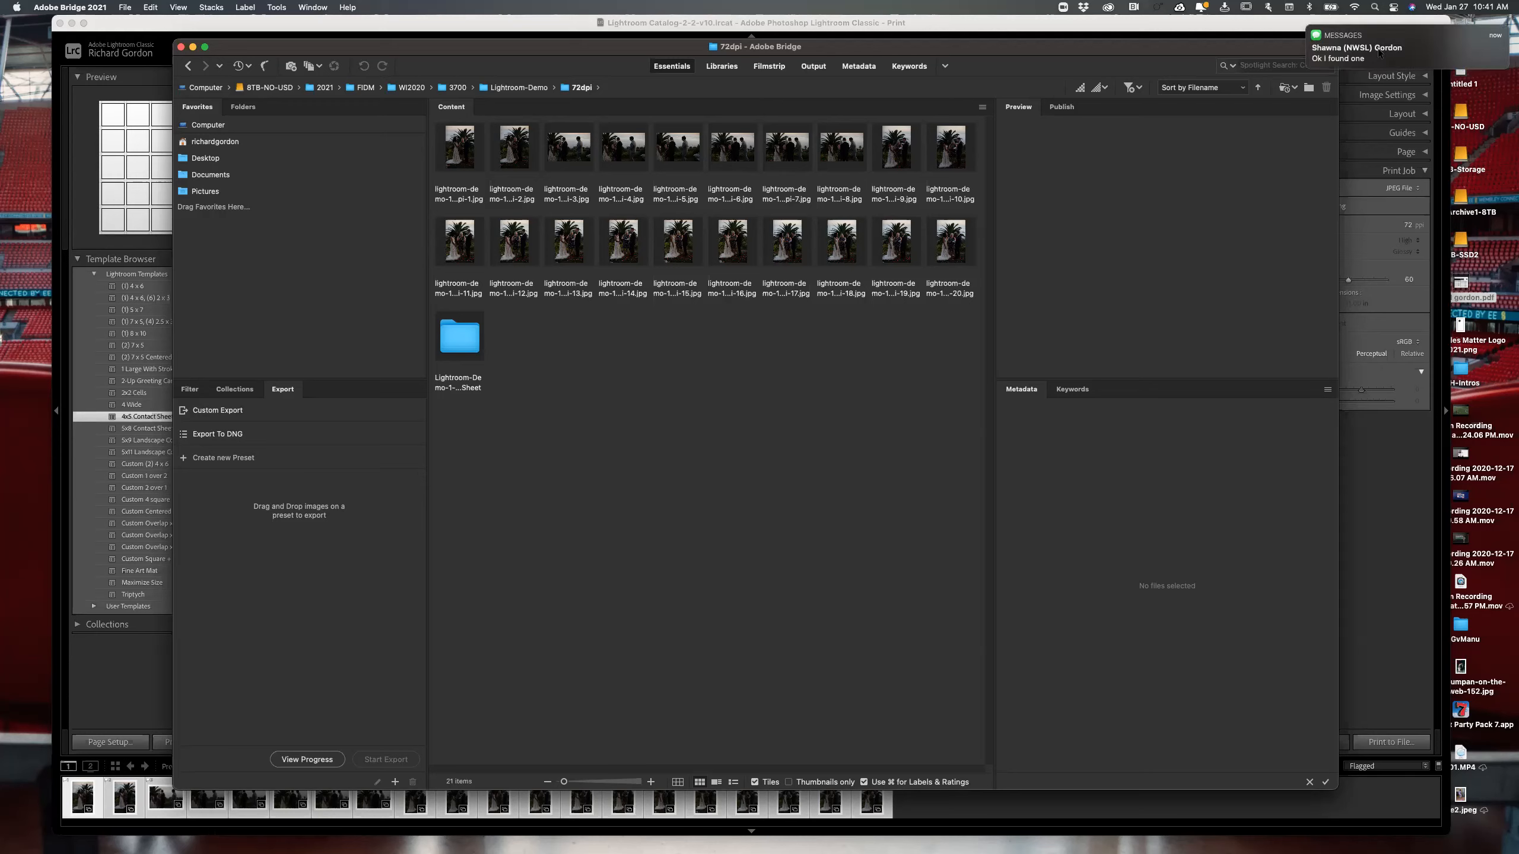
- Dismiss the Messages banner and switch from Bridge to Acrobat showing Visual Resume.pdf
mouse_move(706, 841)
drag(1352, 34, 1465, 36)
mouse_move(1058, 838)
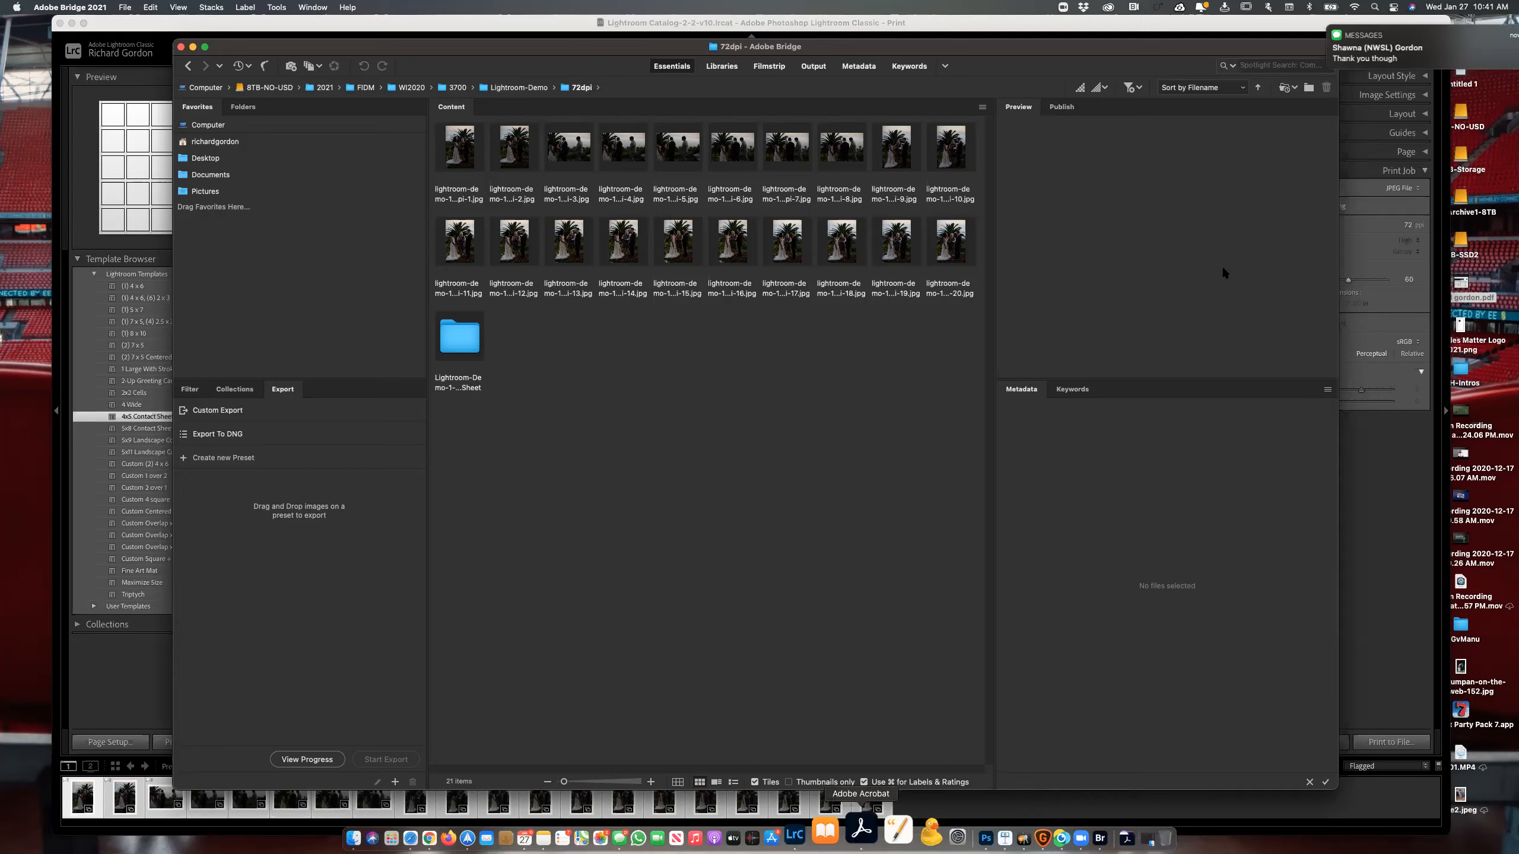
key(super+Tab)
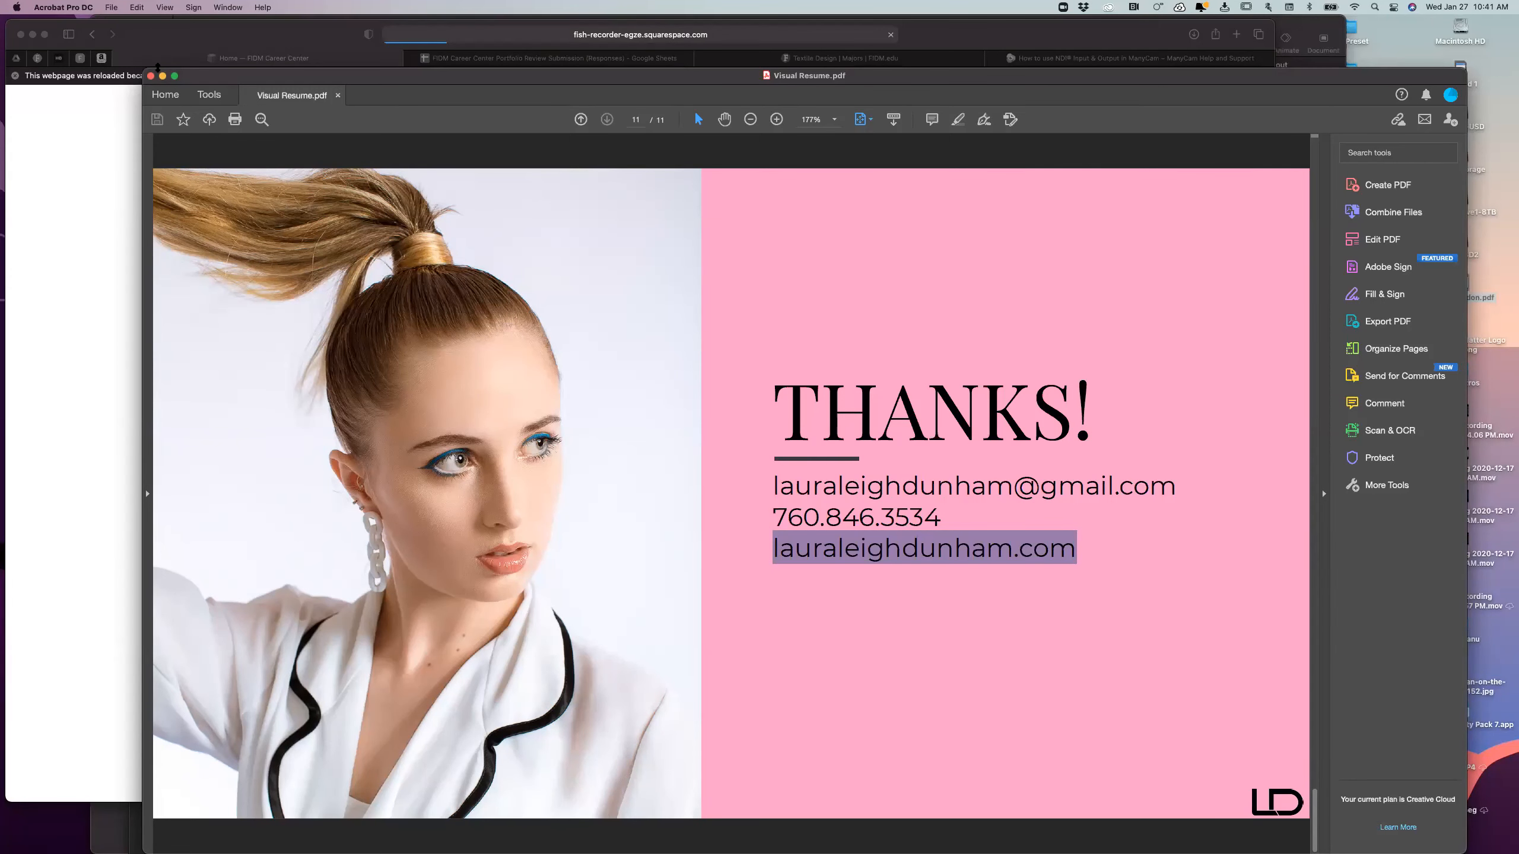
- Close Visual Resume.pdf and quit Acrobat Pro DC
key(Right)
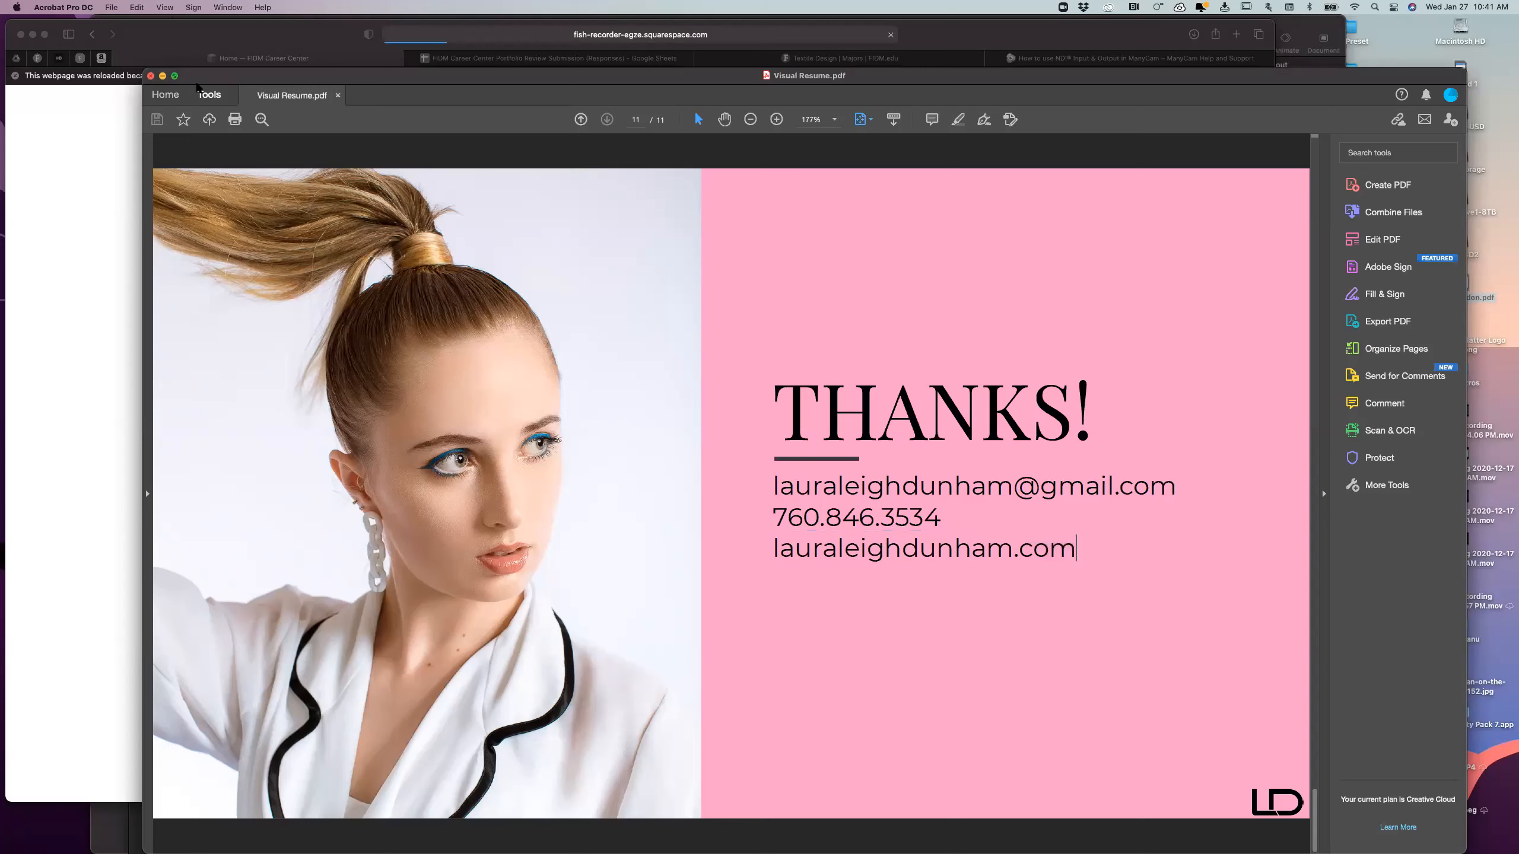
key(super+w)
click(118, 7)
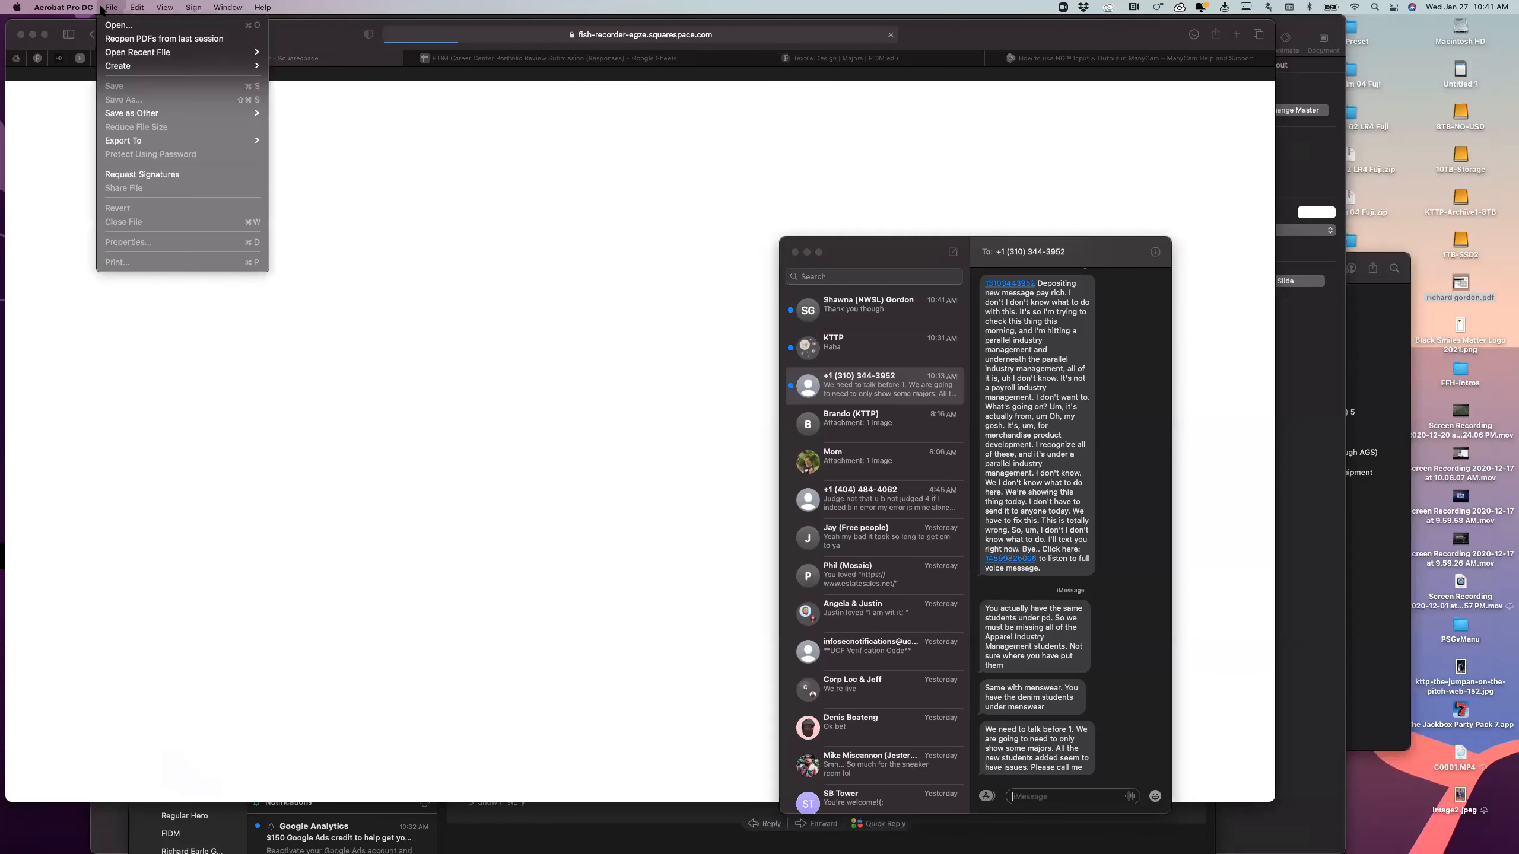
mouse_move(223, 8)
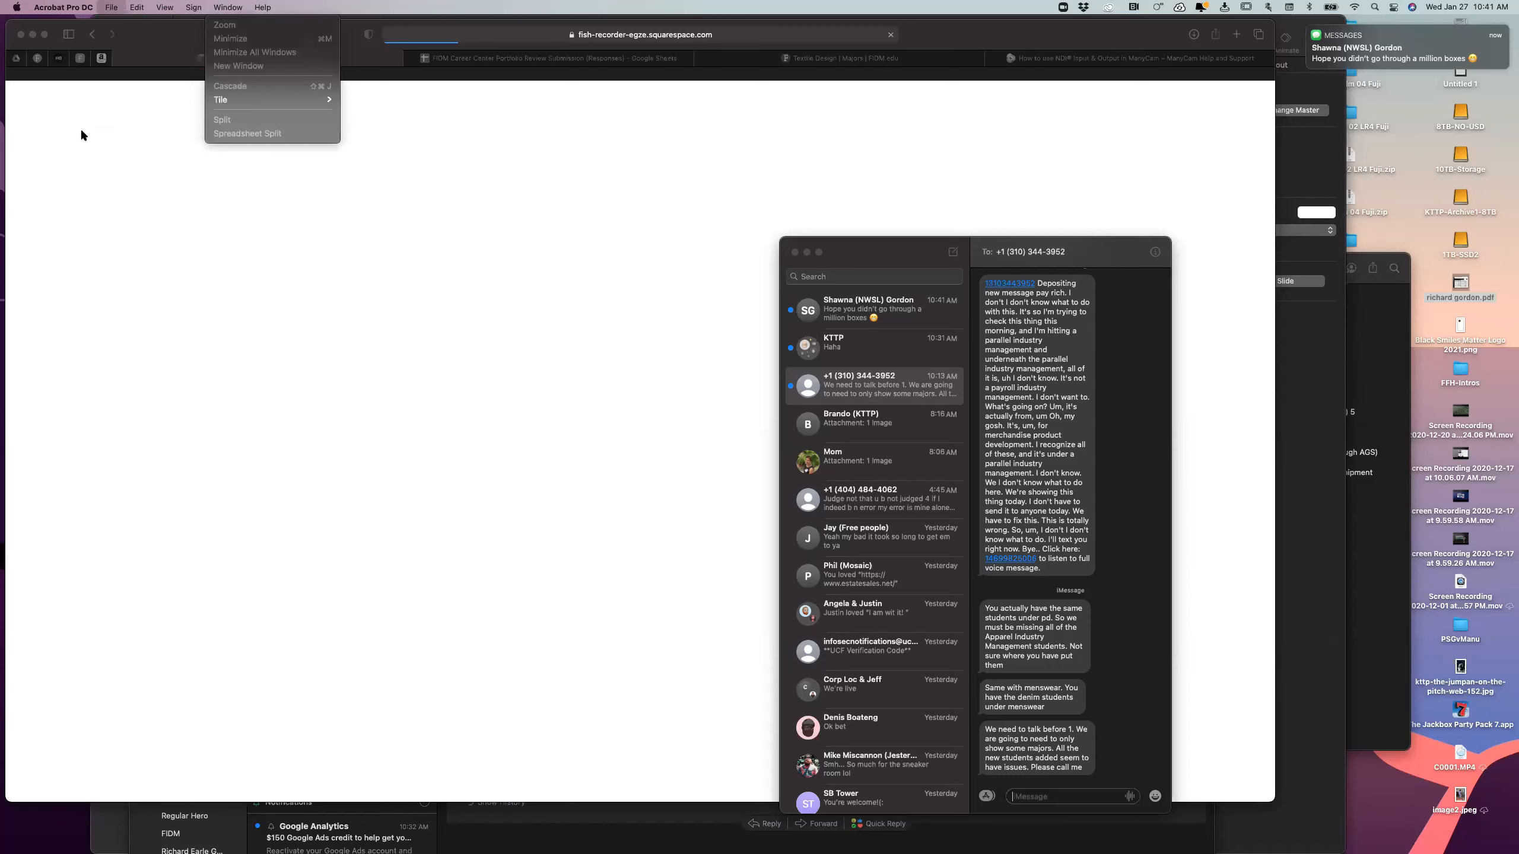
mouse_move(67, 7)
click(83, 147)
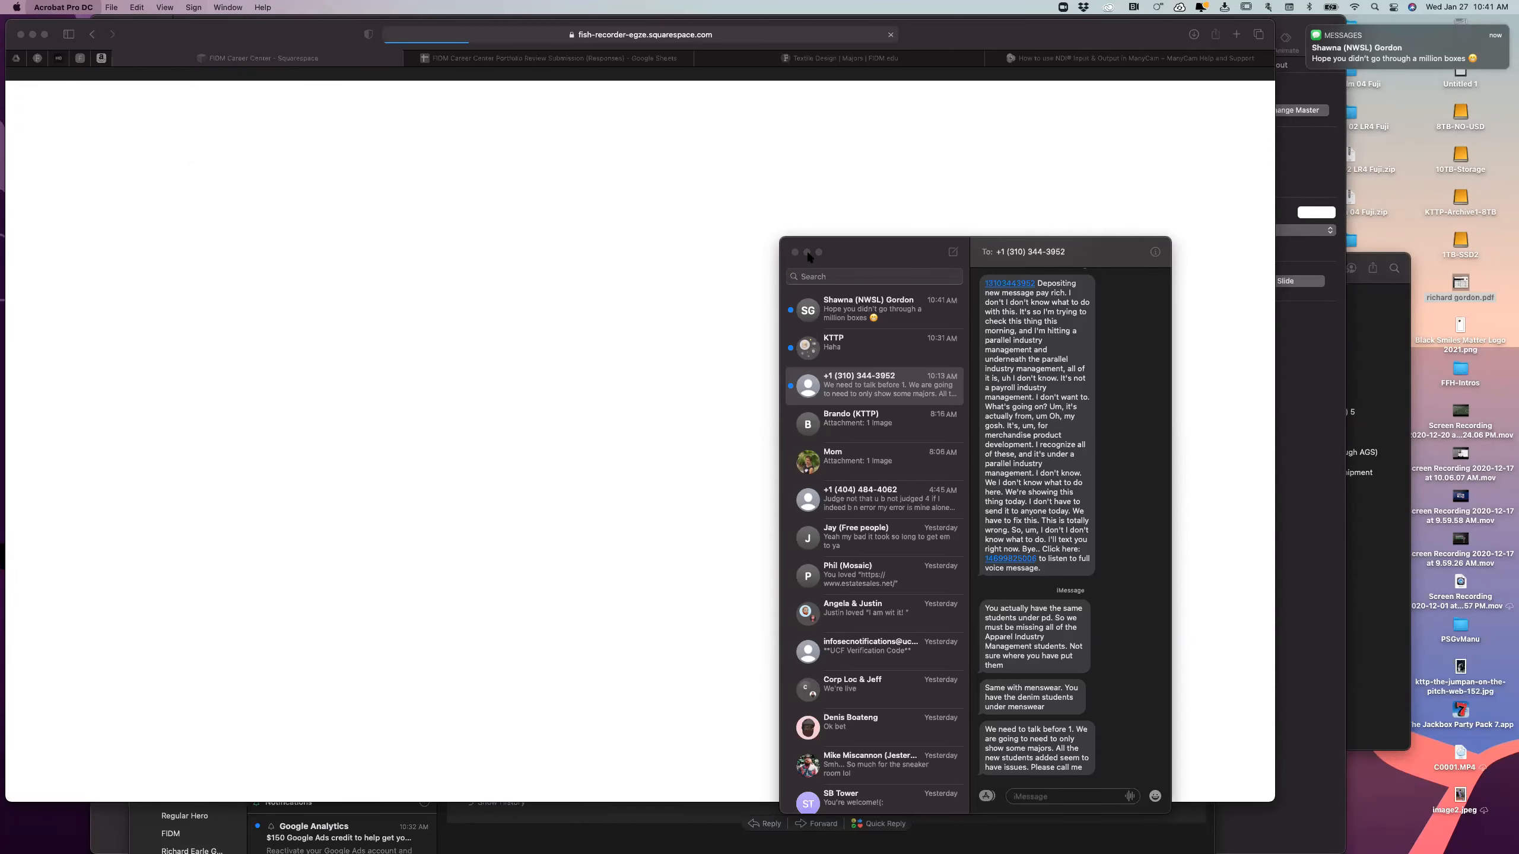
- Minimize Messages and relaunch Acrobat Pro DC from the Dock to its Home screen
key(super+m)
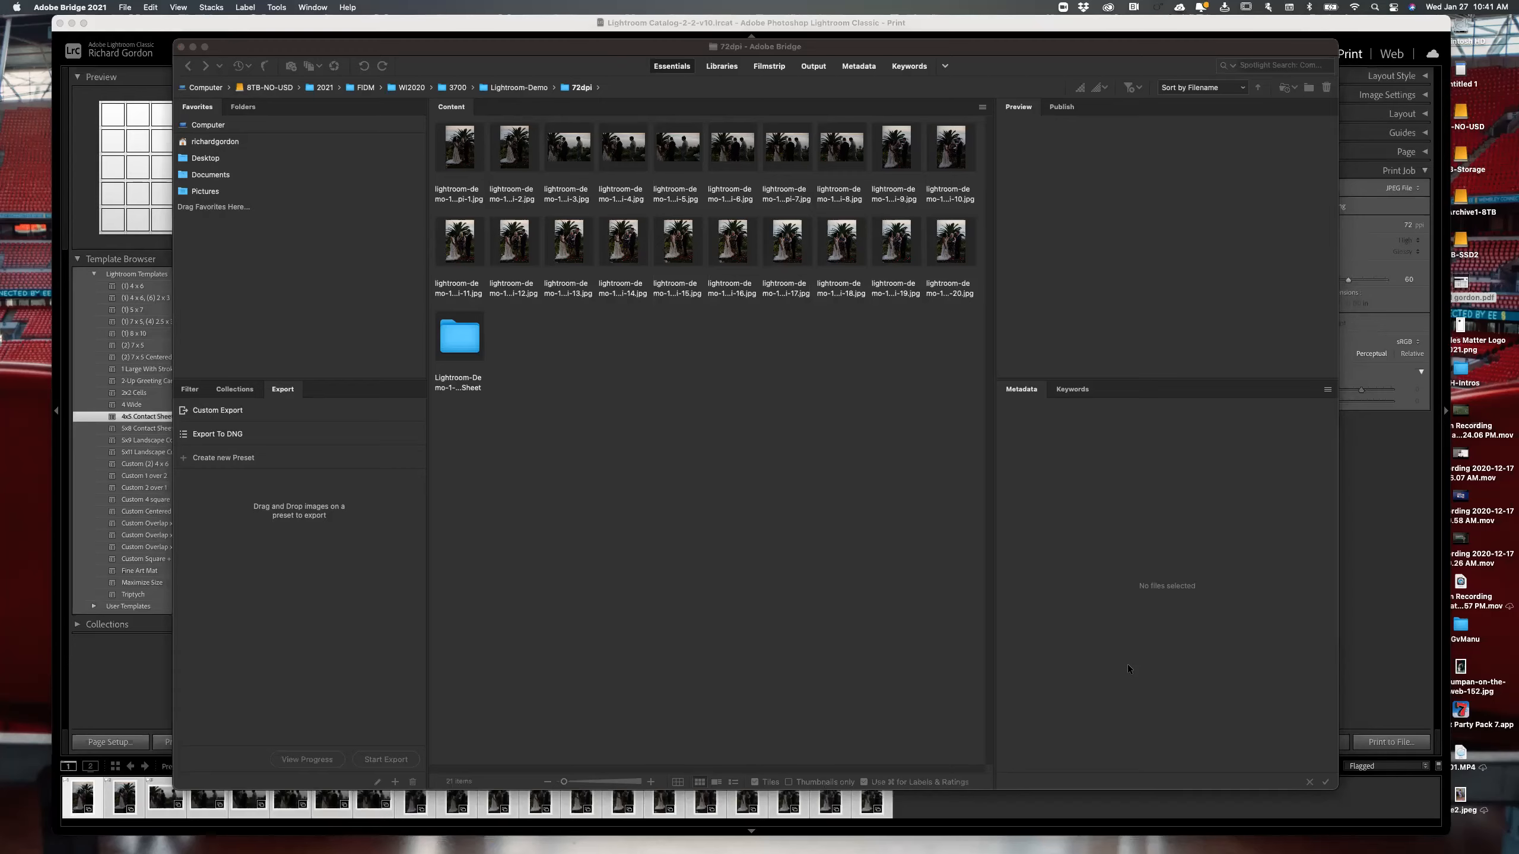
click(1128, 665)
mouse_move(864, 844)
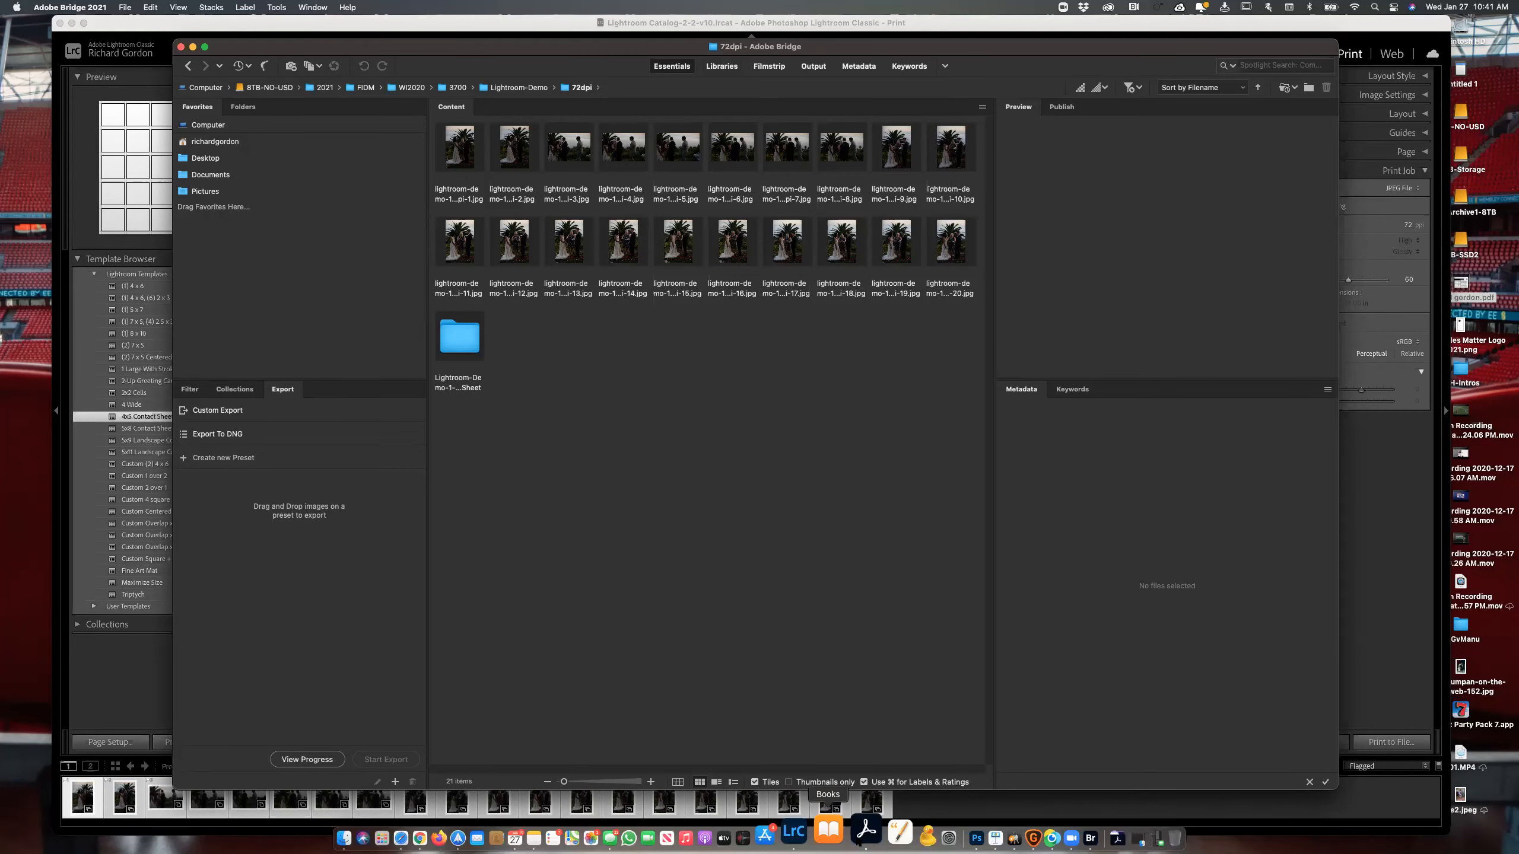
click(852, 835)
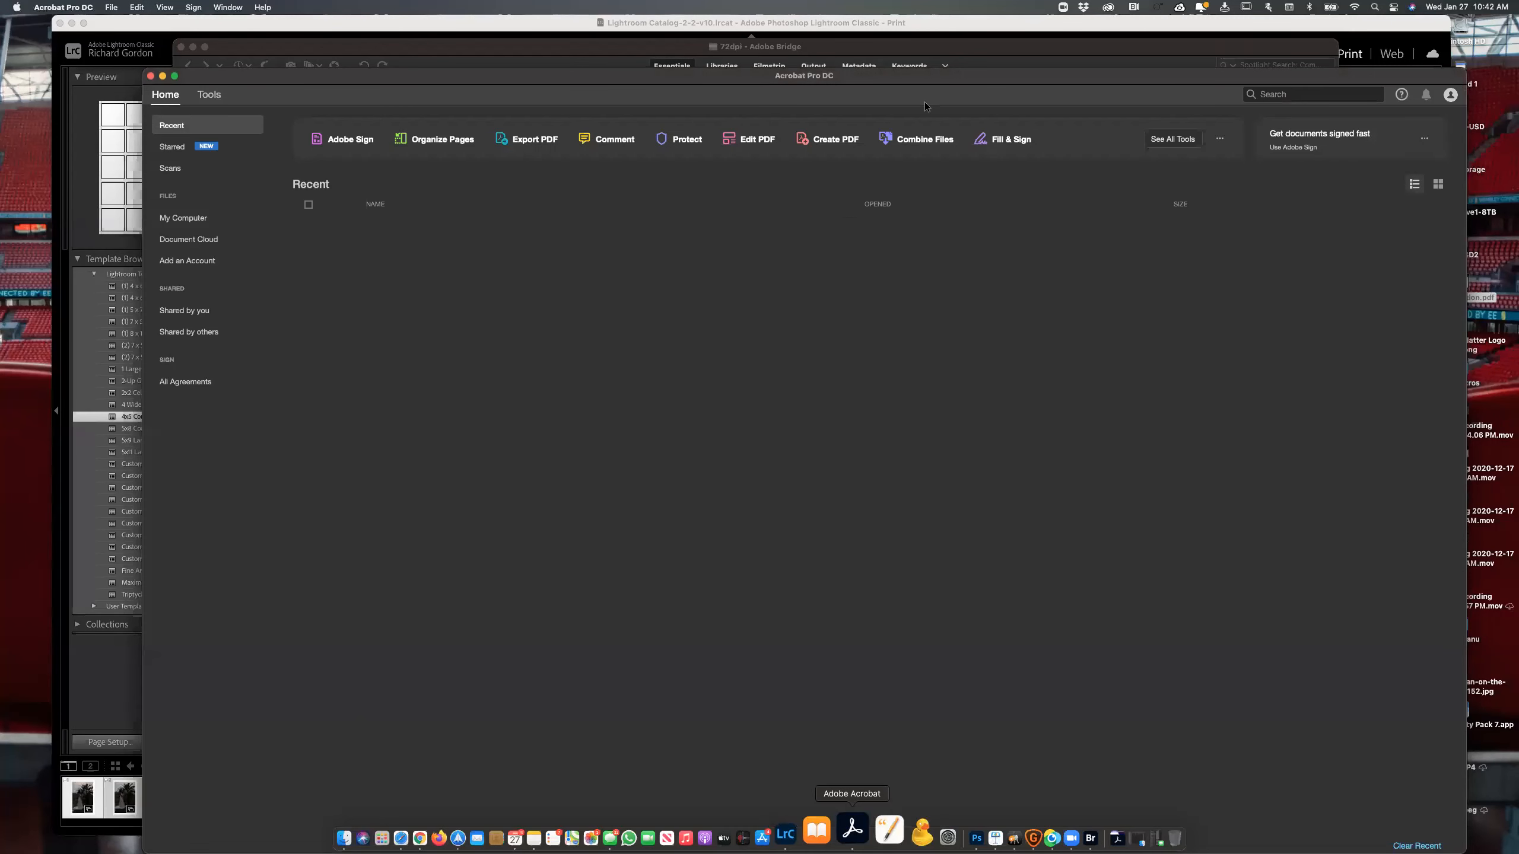
- Move the Acrobat window higher and show the Tools page with Create & Edit and Forms tools
drag(911, 74, 908, 43)
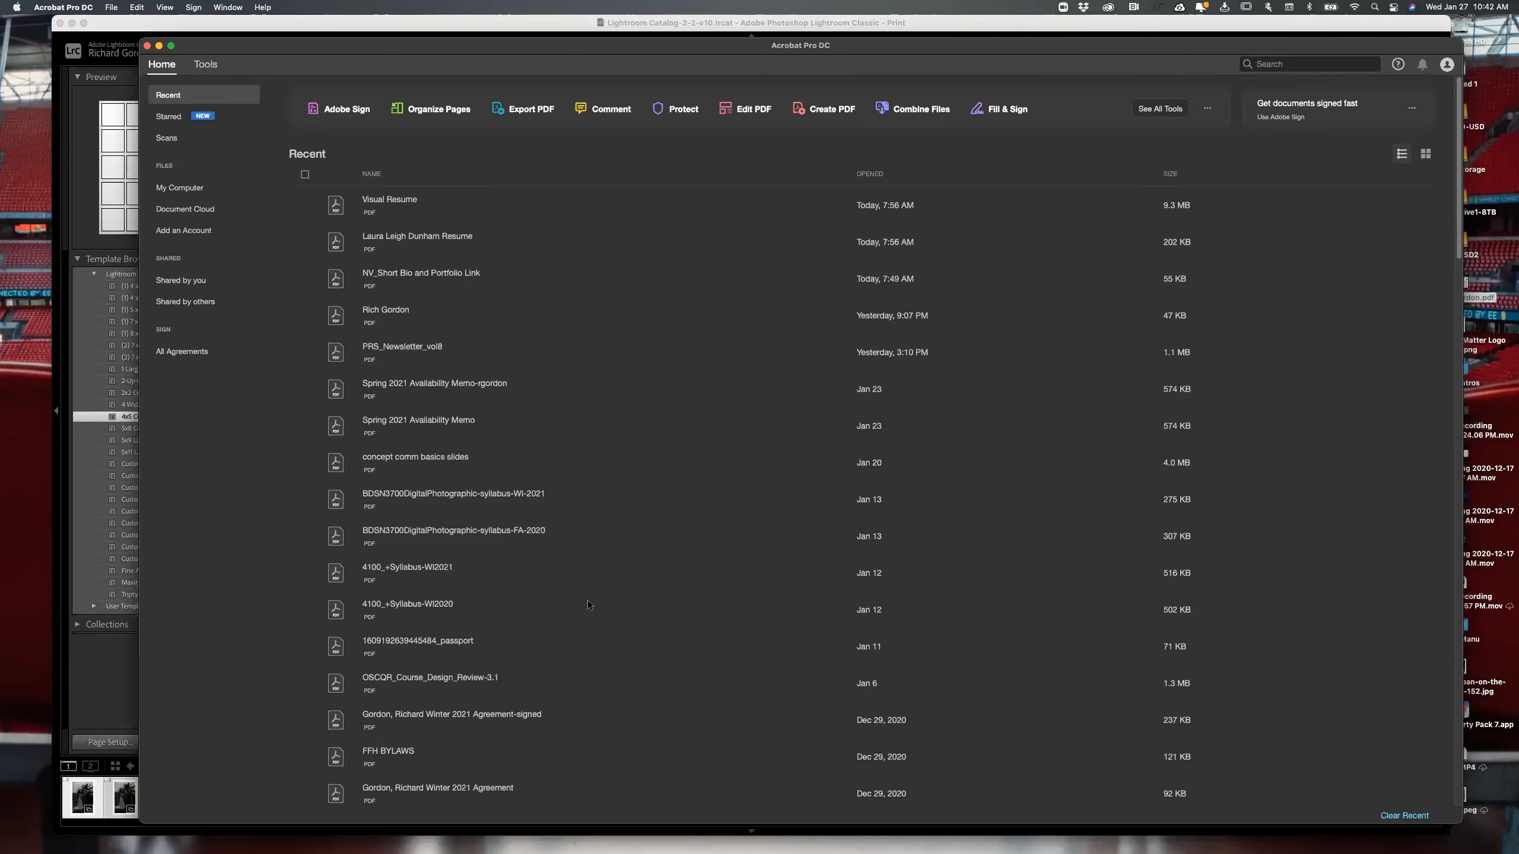
mouse_move(587, 600)
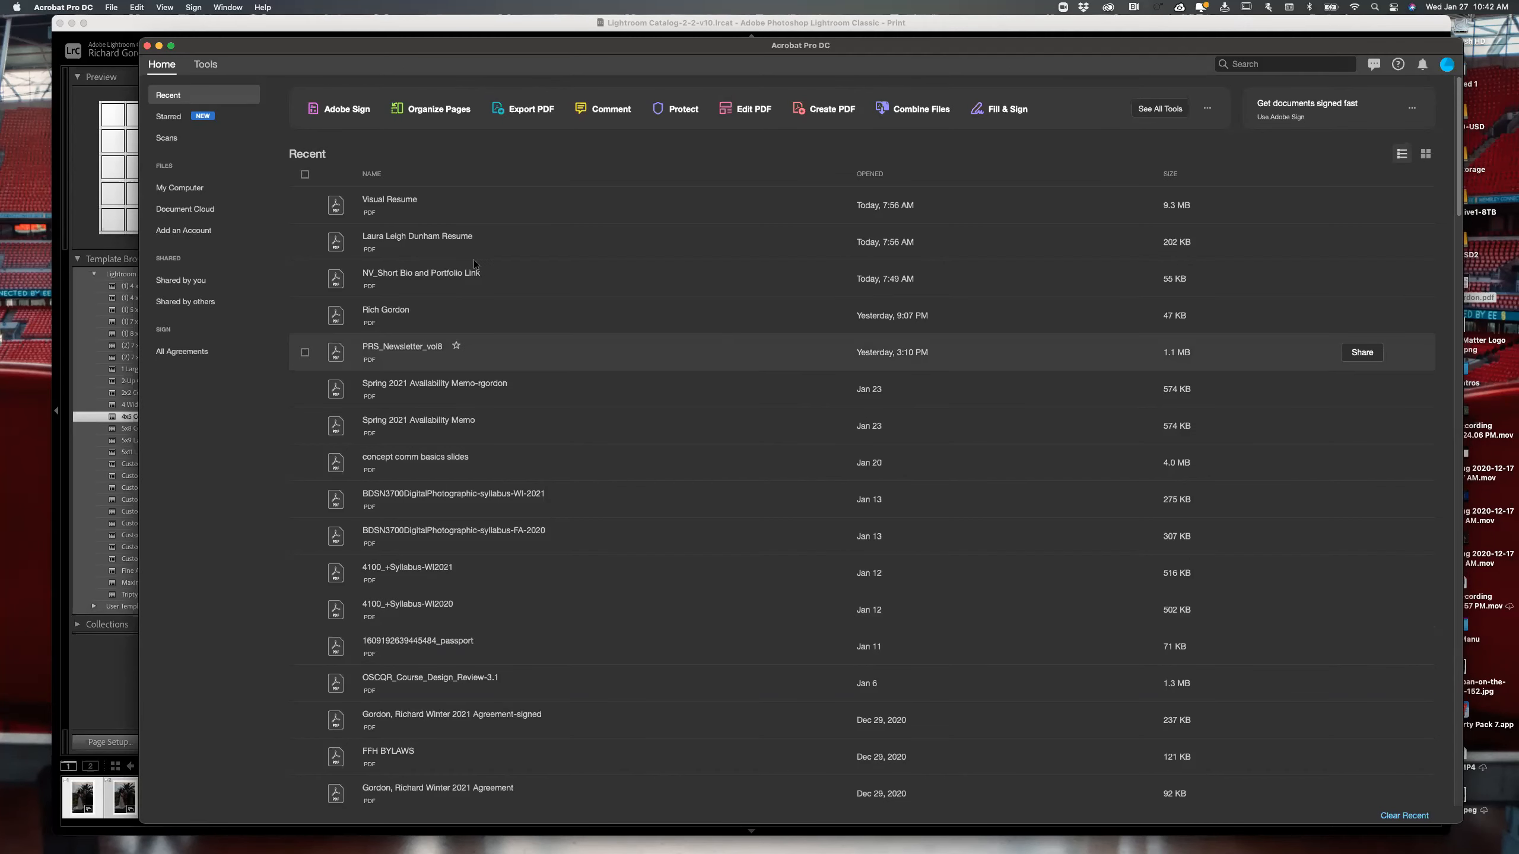
click(205, 65)
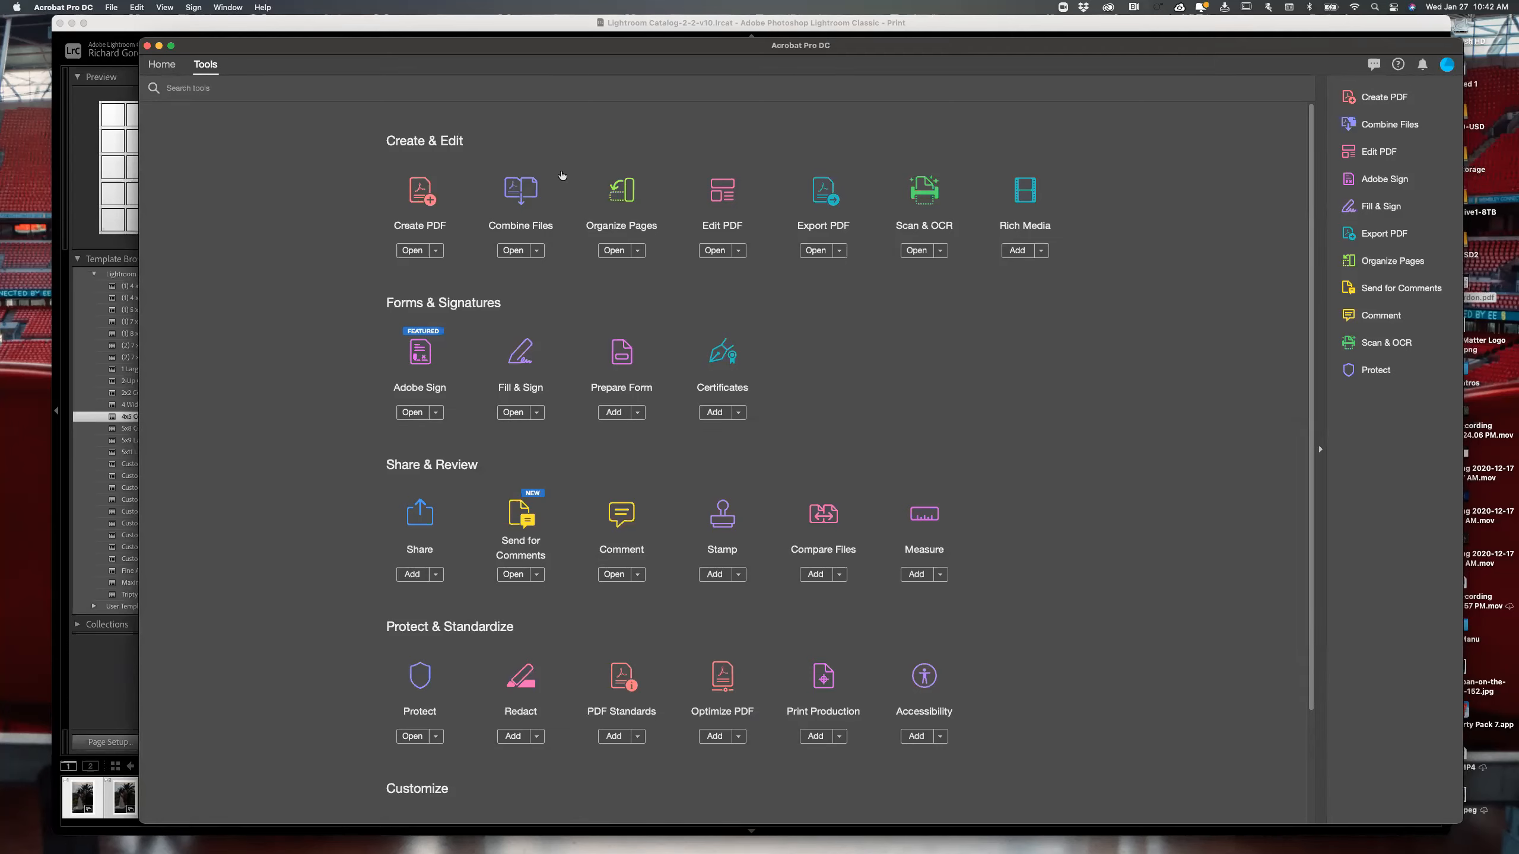
- Go back to Acrobat's Home view, heading toward the empty Combine Files workspace
click(172, 66)
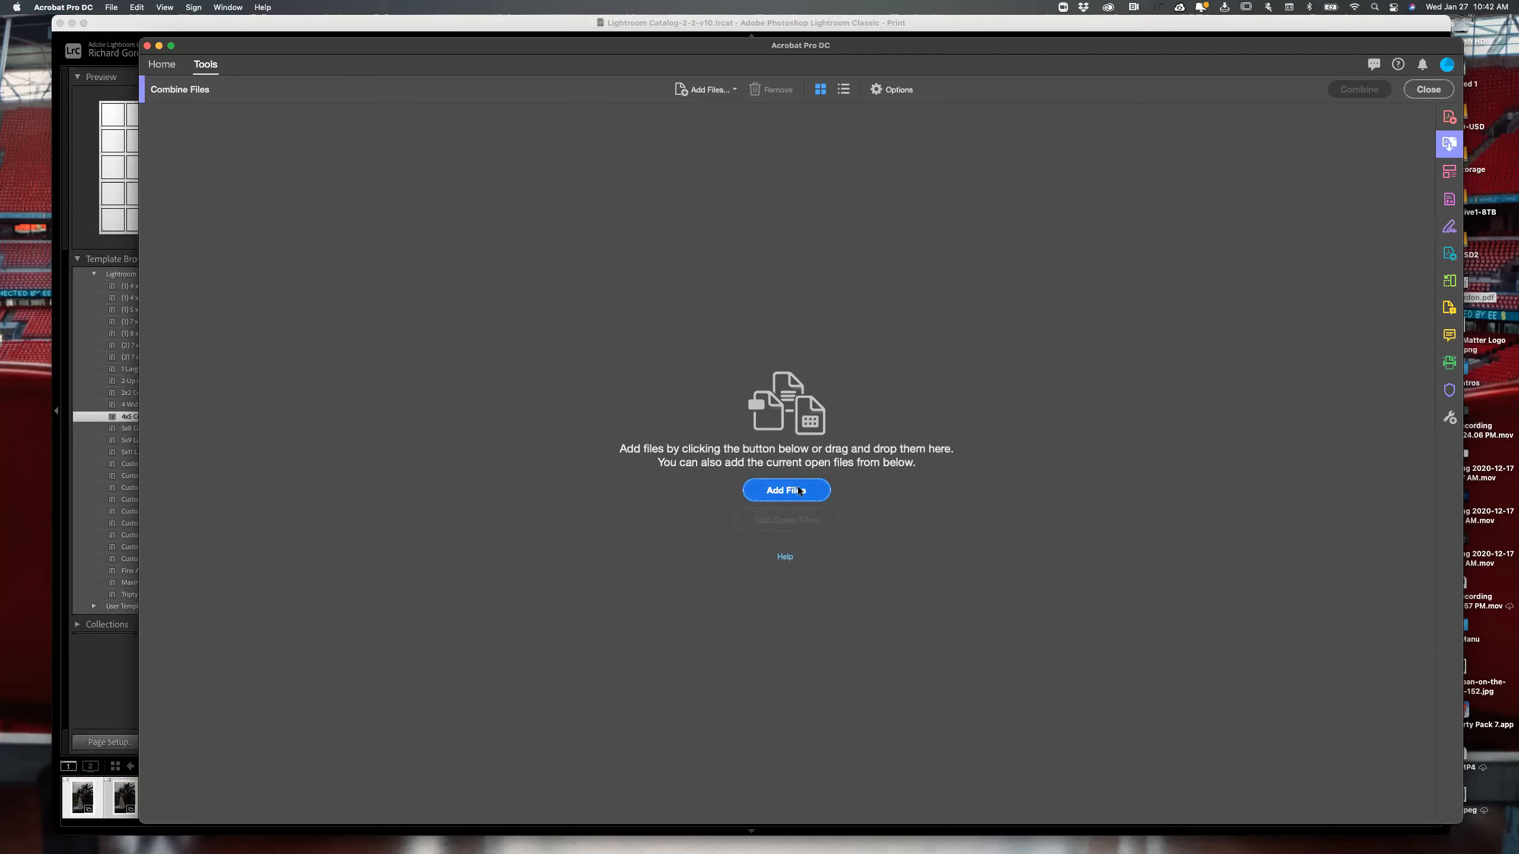
- Move the Finder window to the second desktop beside Acrobat's combine area
click(381, 838)
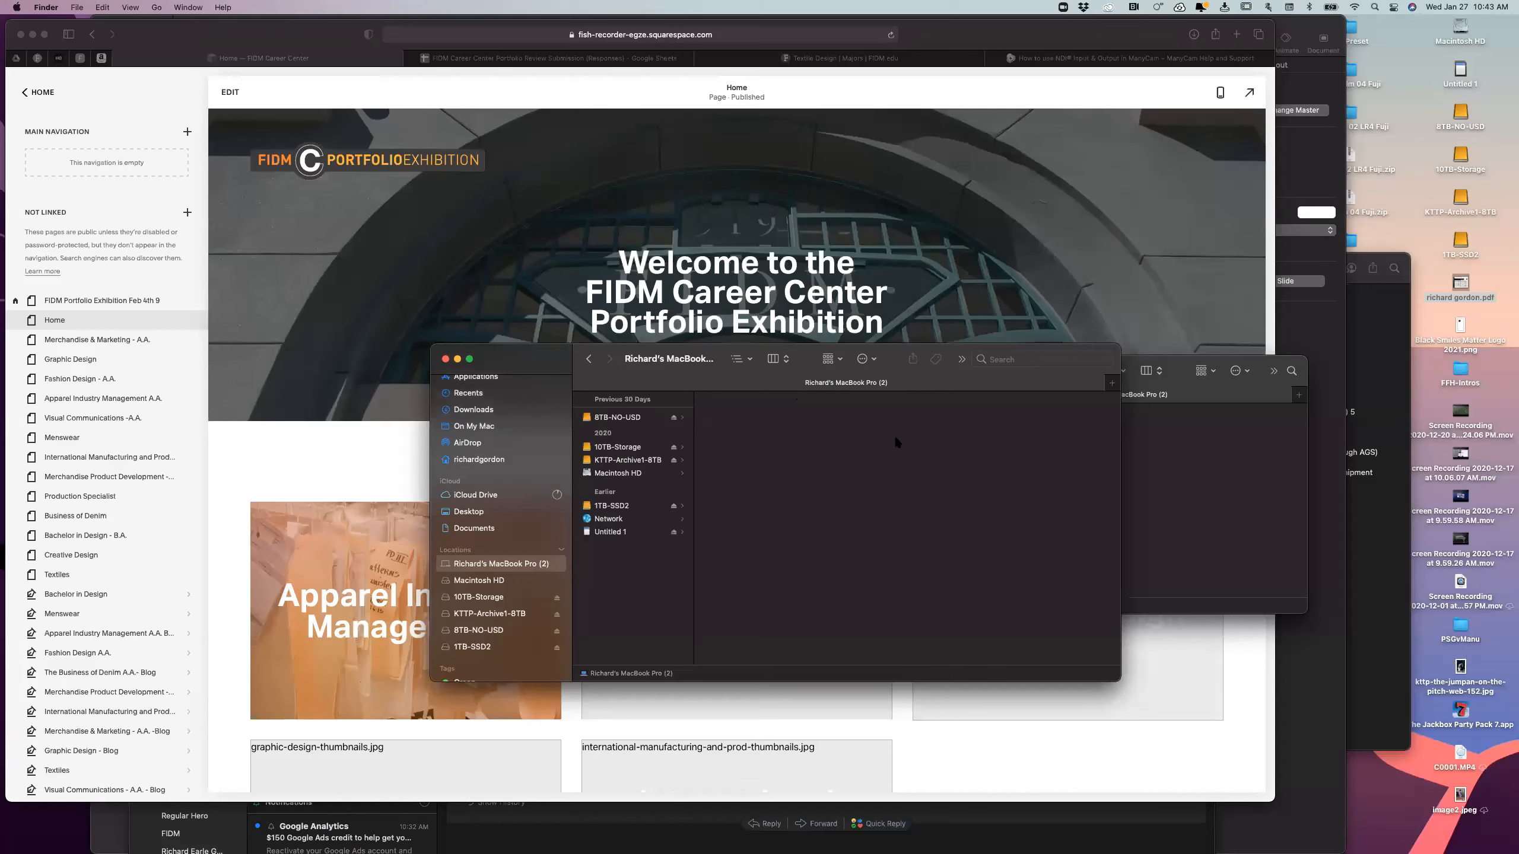
mouse_move(1513, 1)
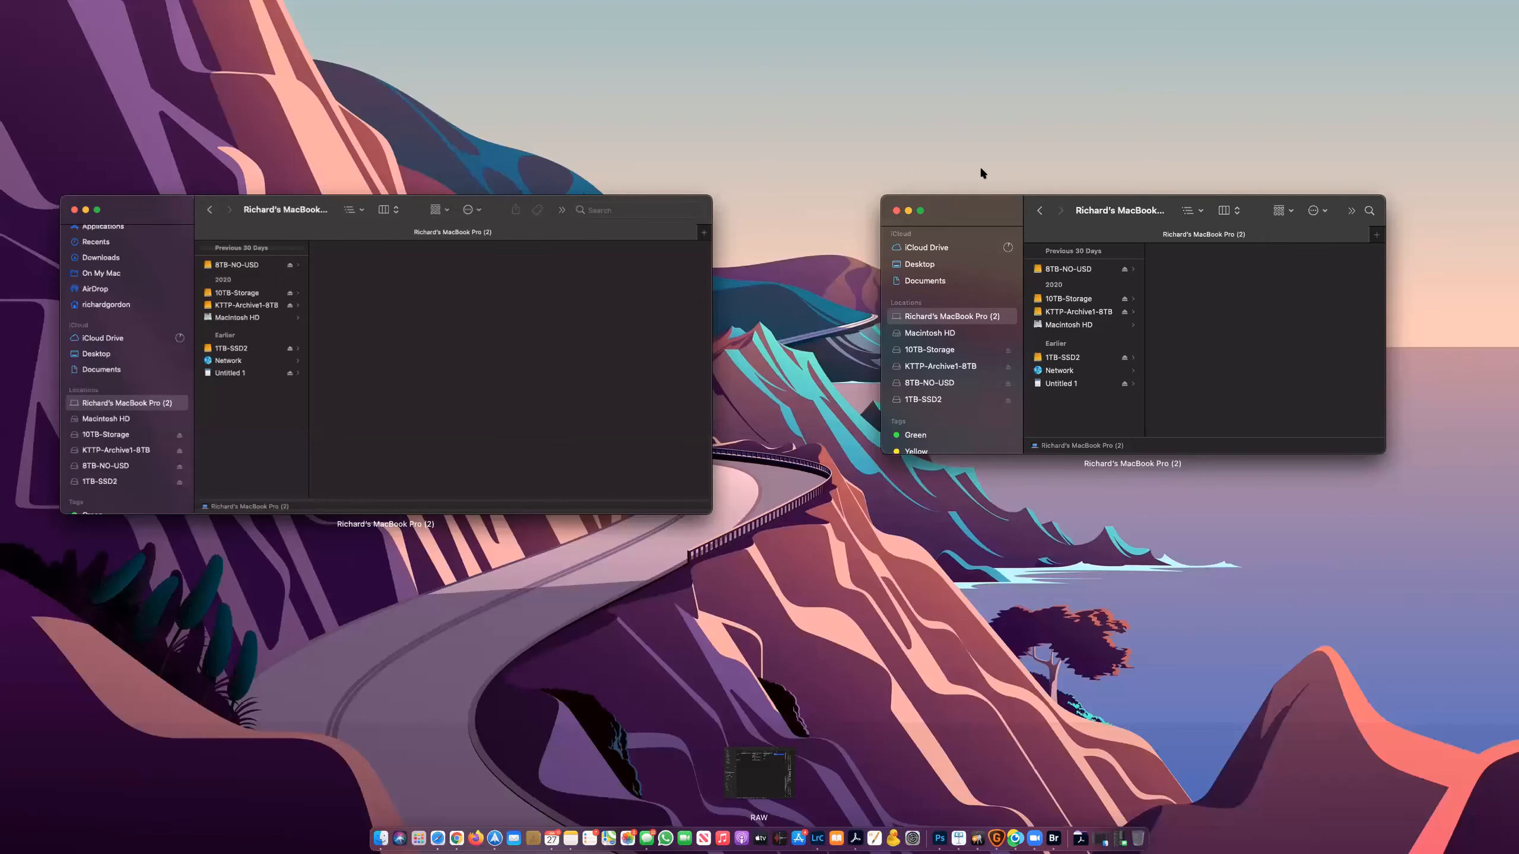
mouse_move(2, 4)
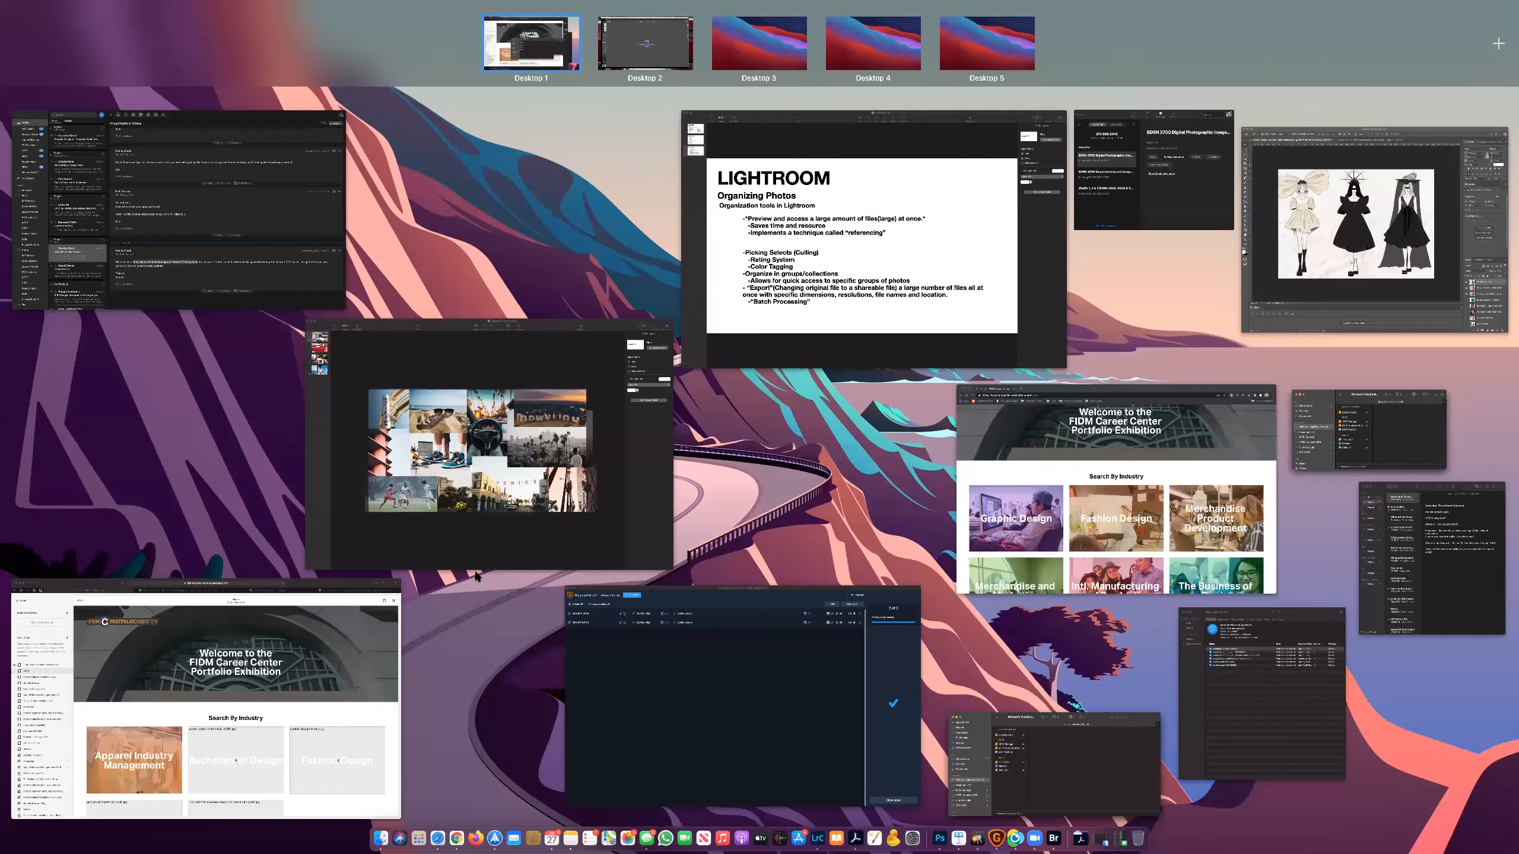
drag(1053, 764, 658, 41)
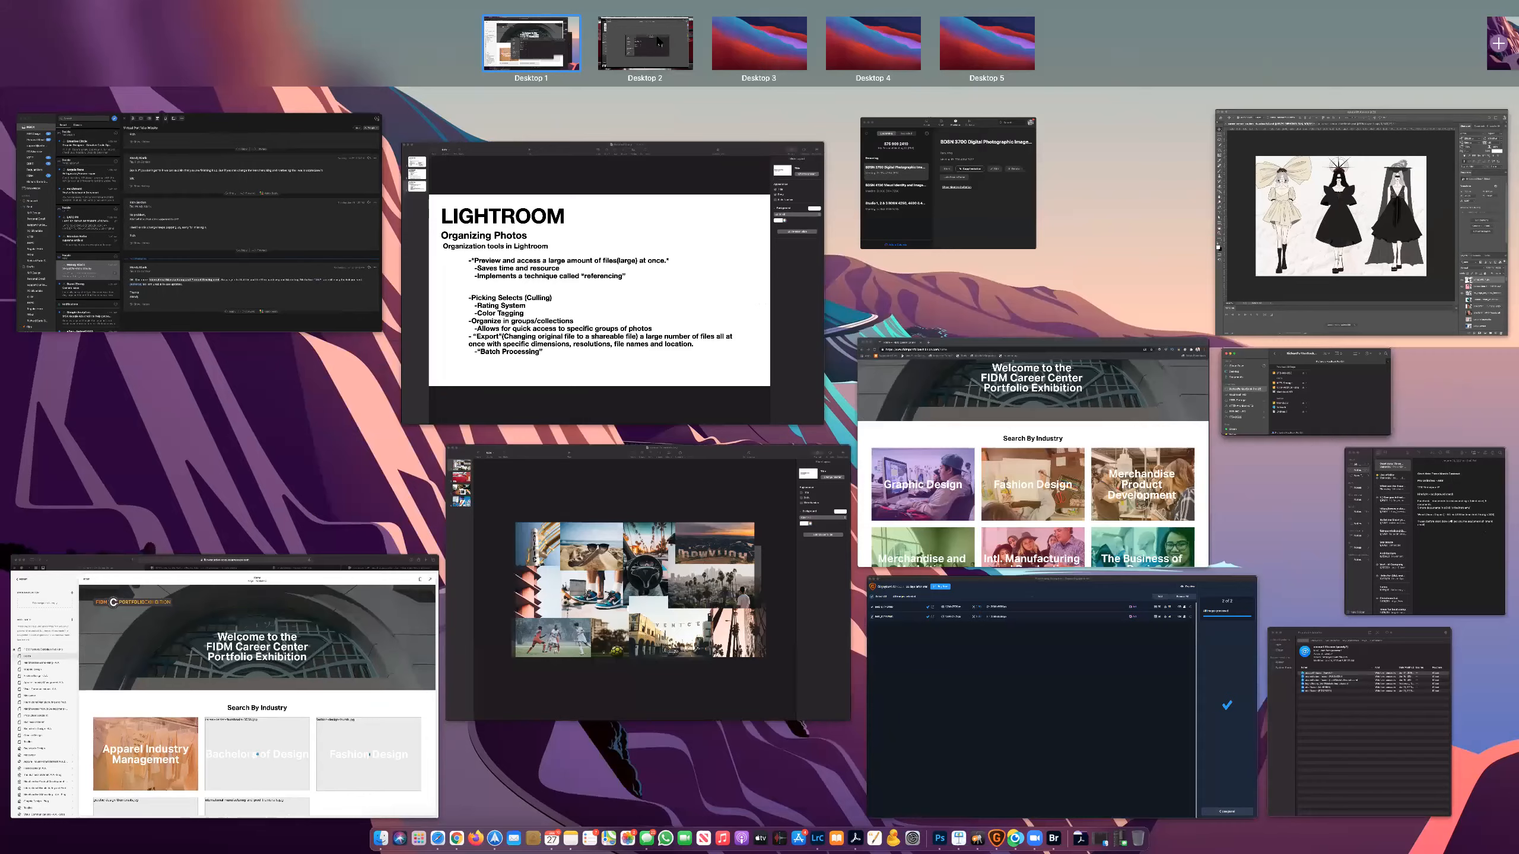
click(658, 41)
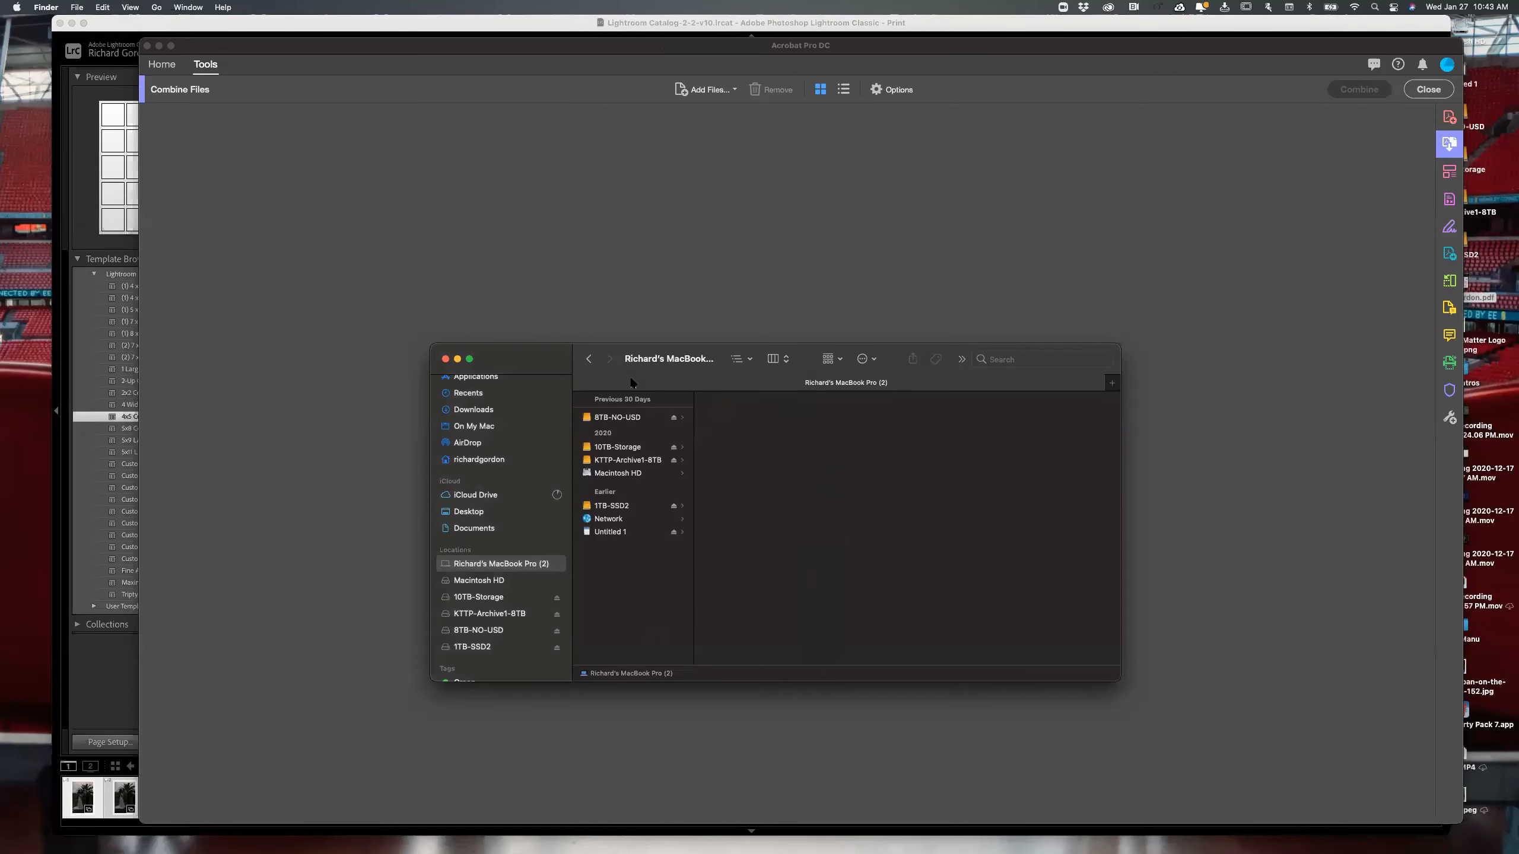
drag(535, 361, 1047, 509)
drag(1196, 633, 1189, 626)
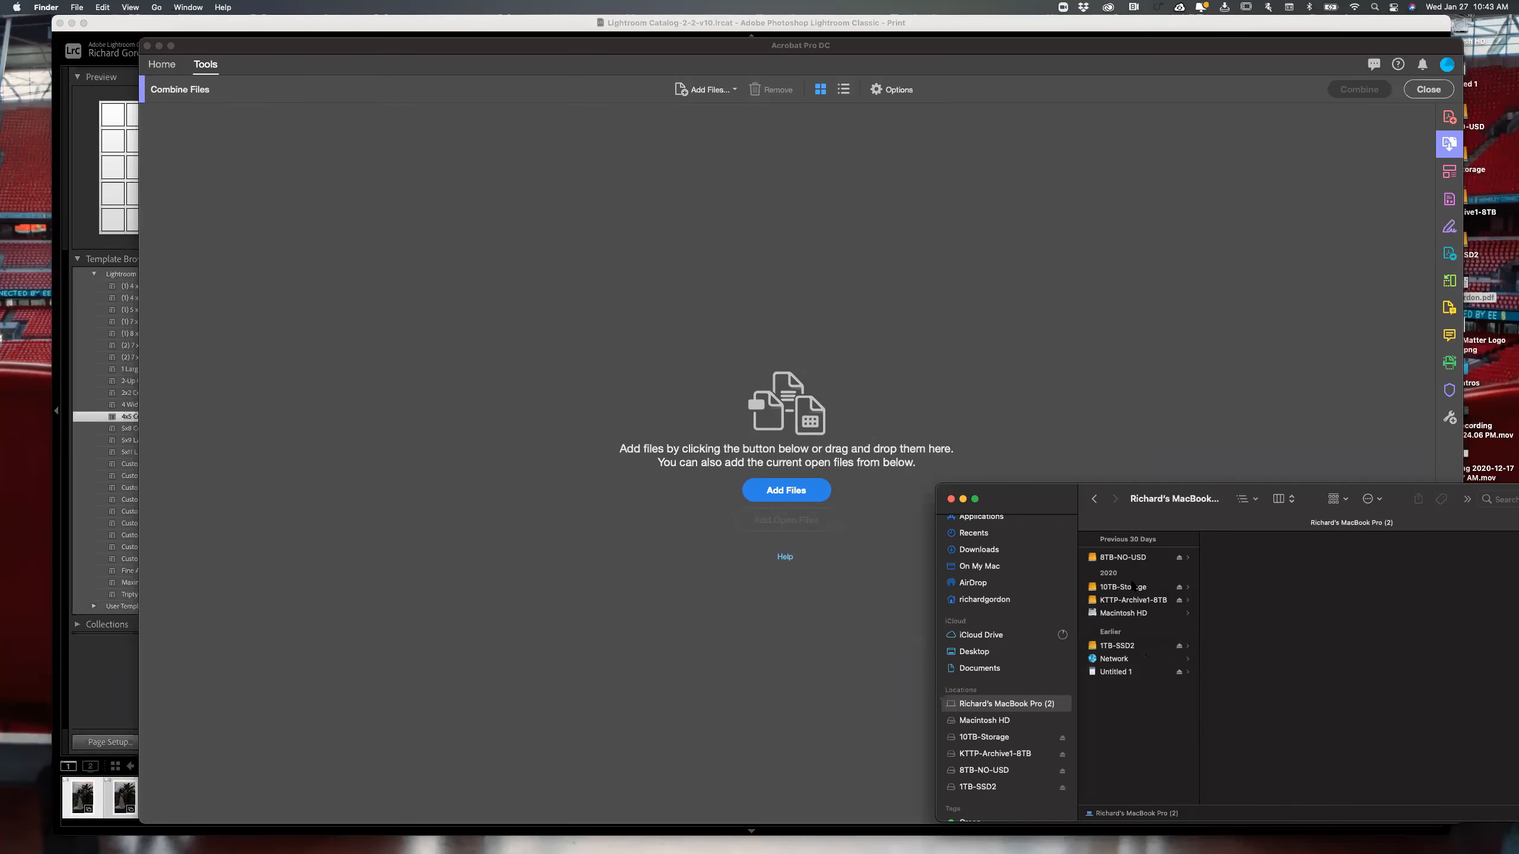
- Browse 1TB-SSD2 > 8TB-NO-USD > 2021 > FIDM > WI2020 > 3700 > Lightroom-Demo > 72dpi
click(1139, 646)
click(1139, 557)
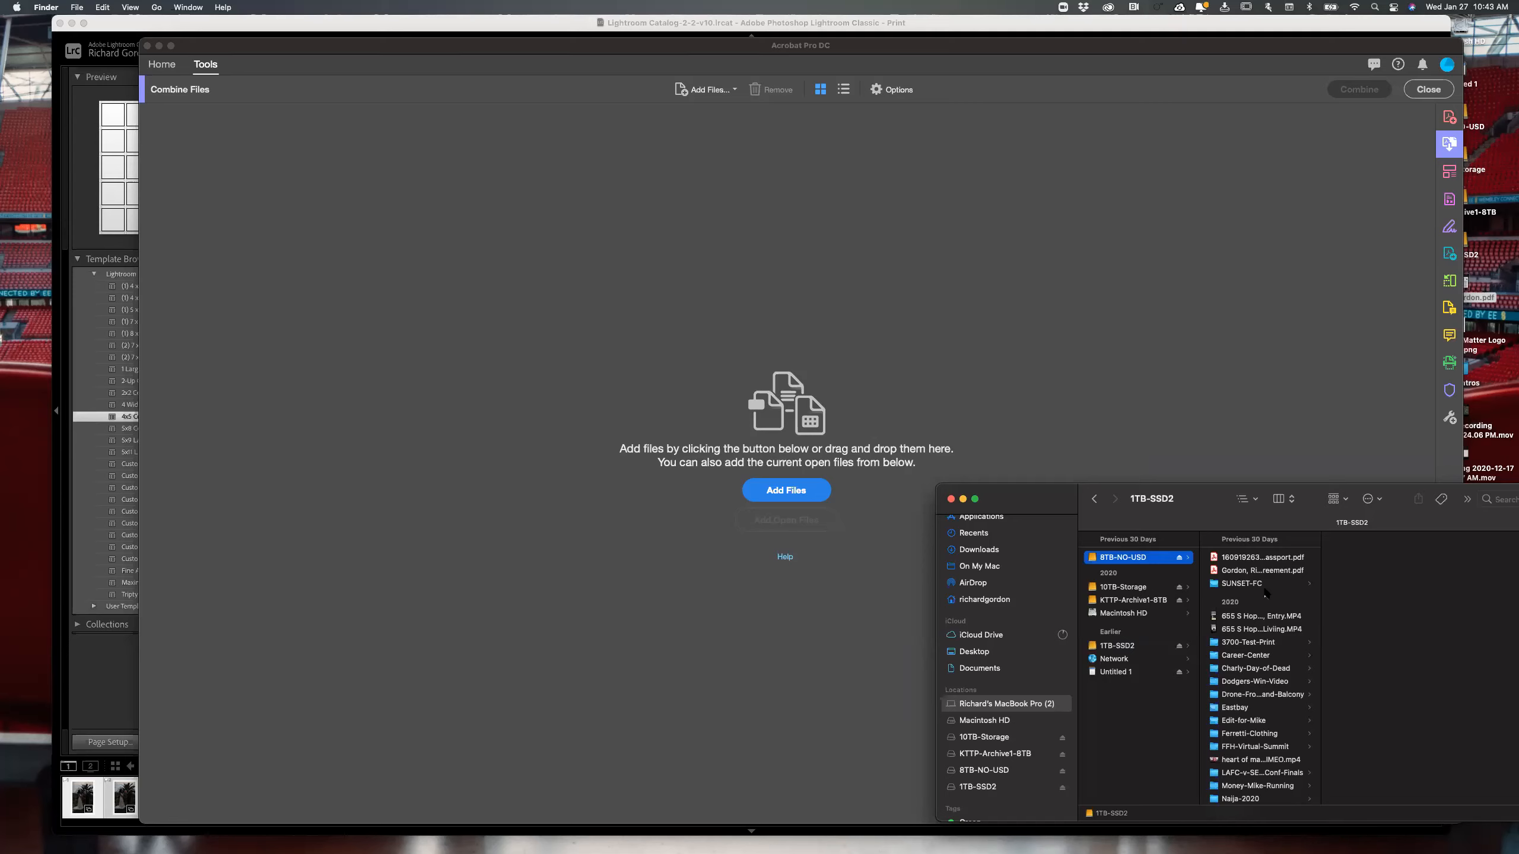
click(1265, 559)
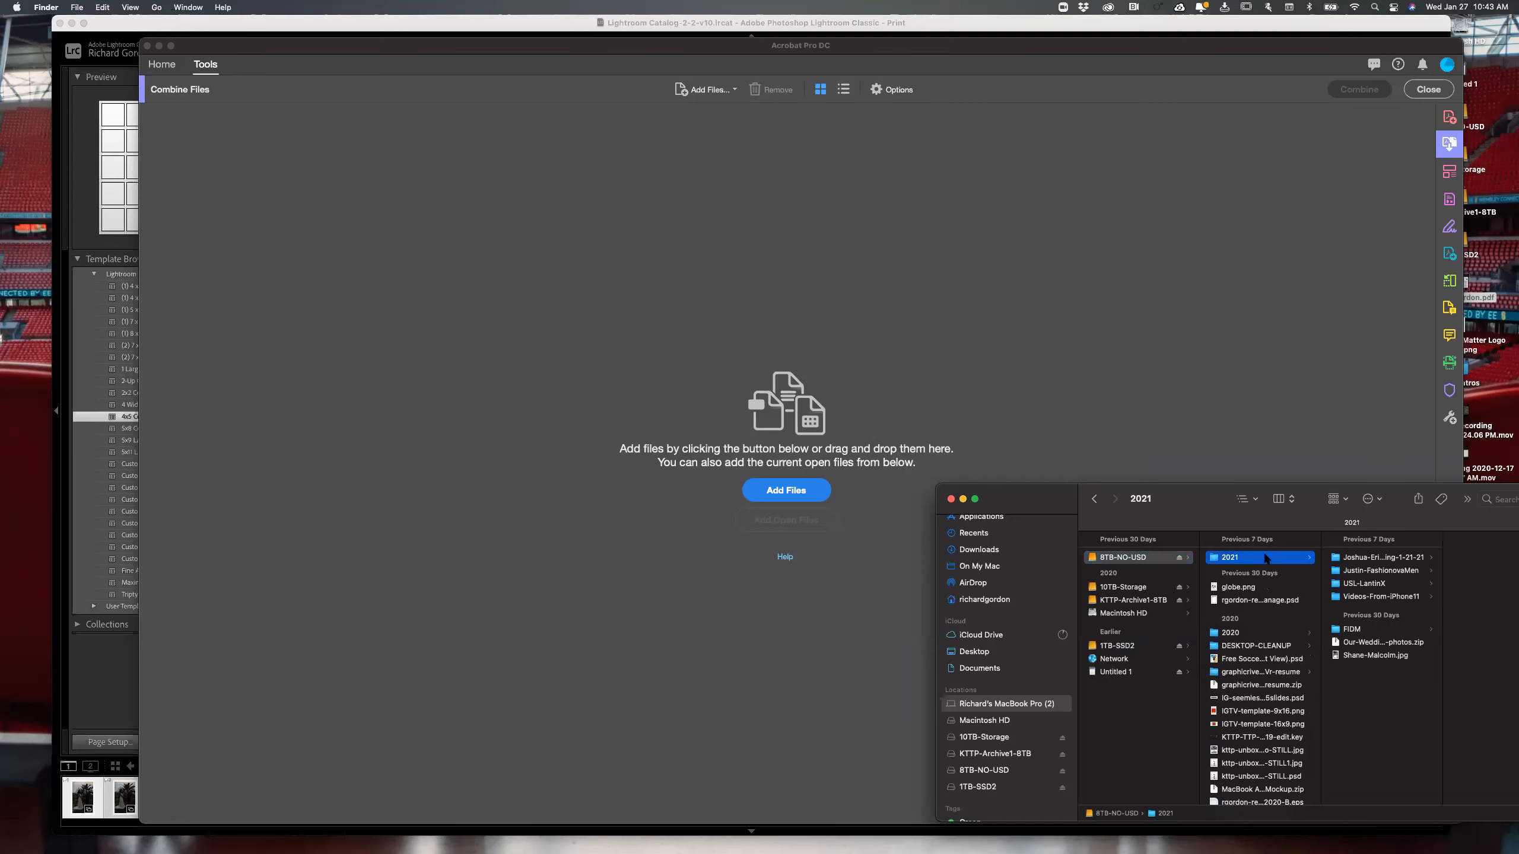
click(1366, 630)
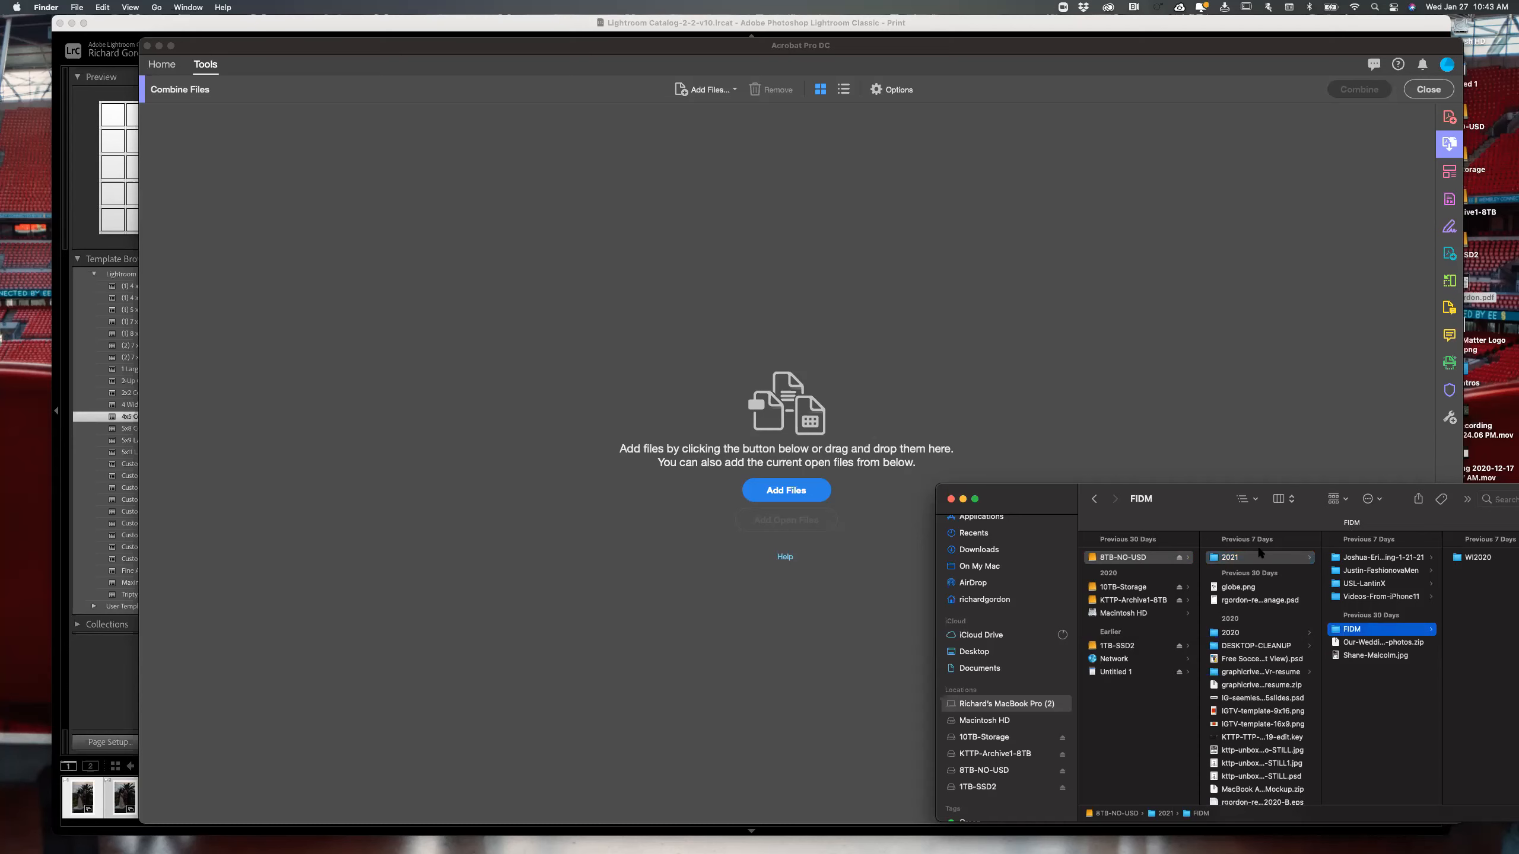
drag(1081, 525, 966, 560)
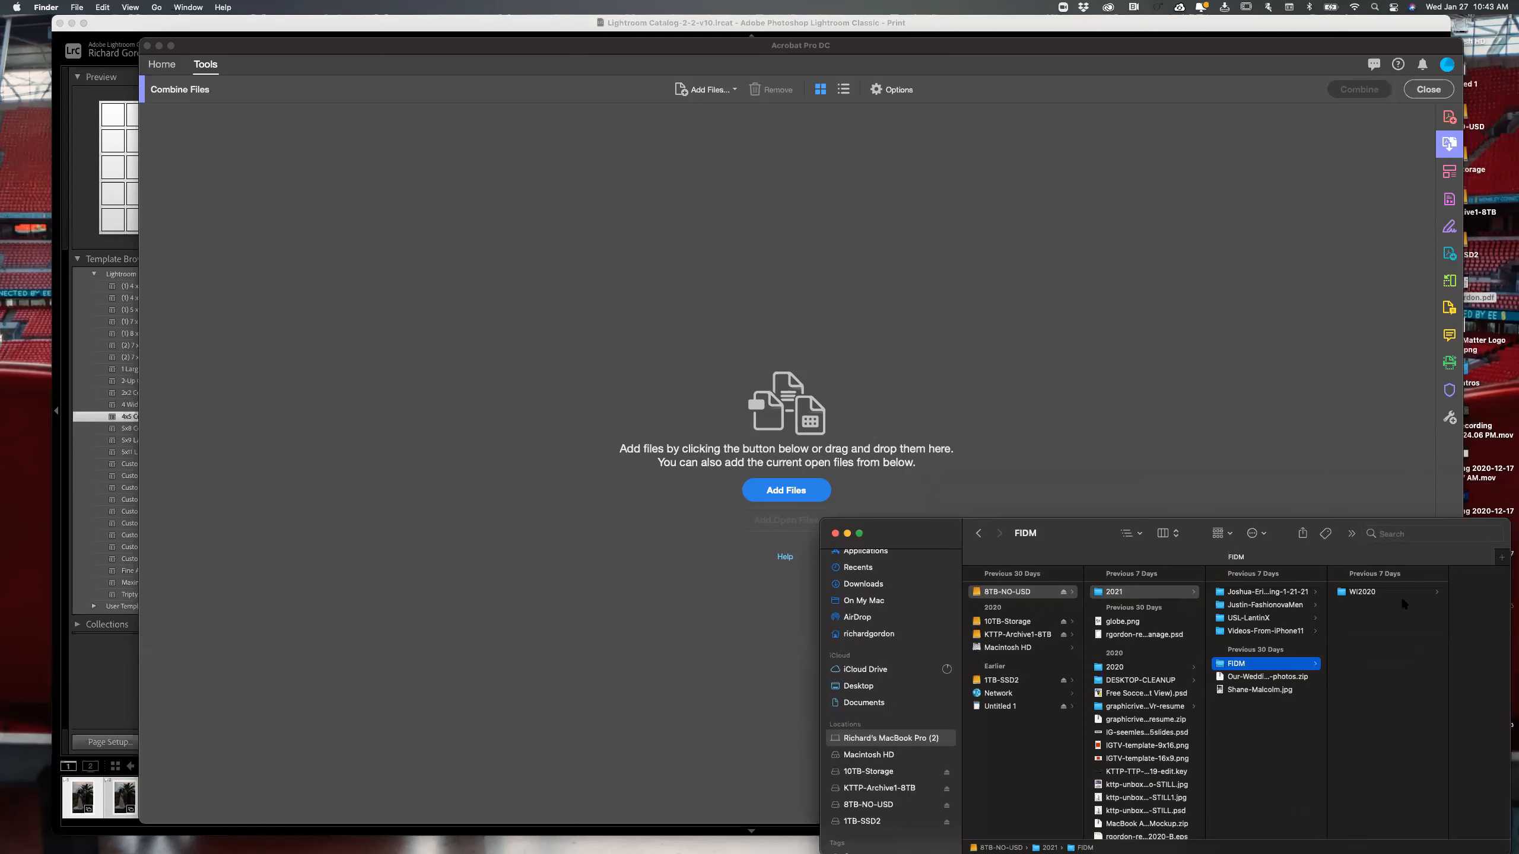
click(1420, 594)
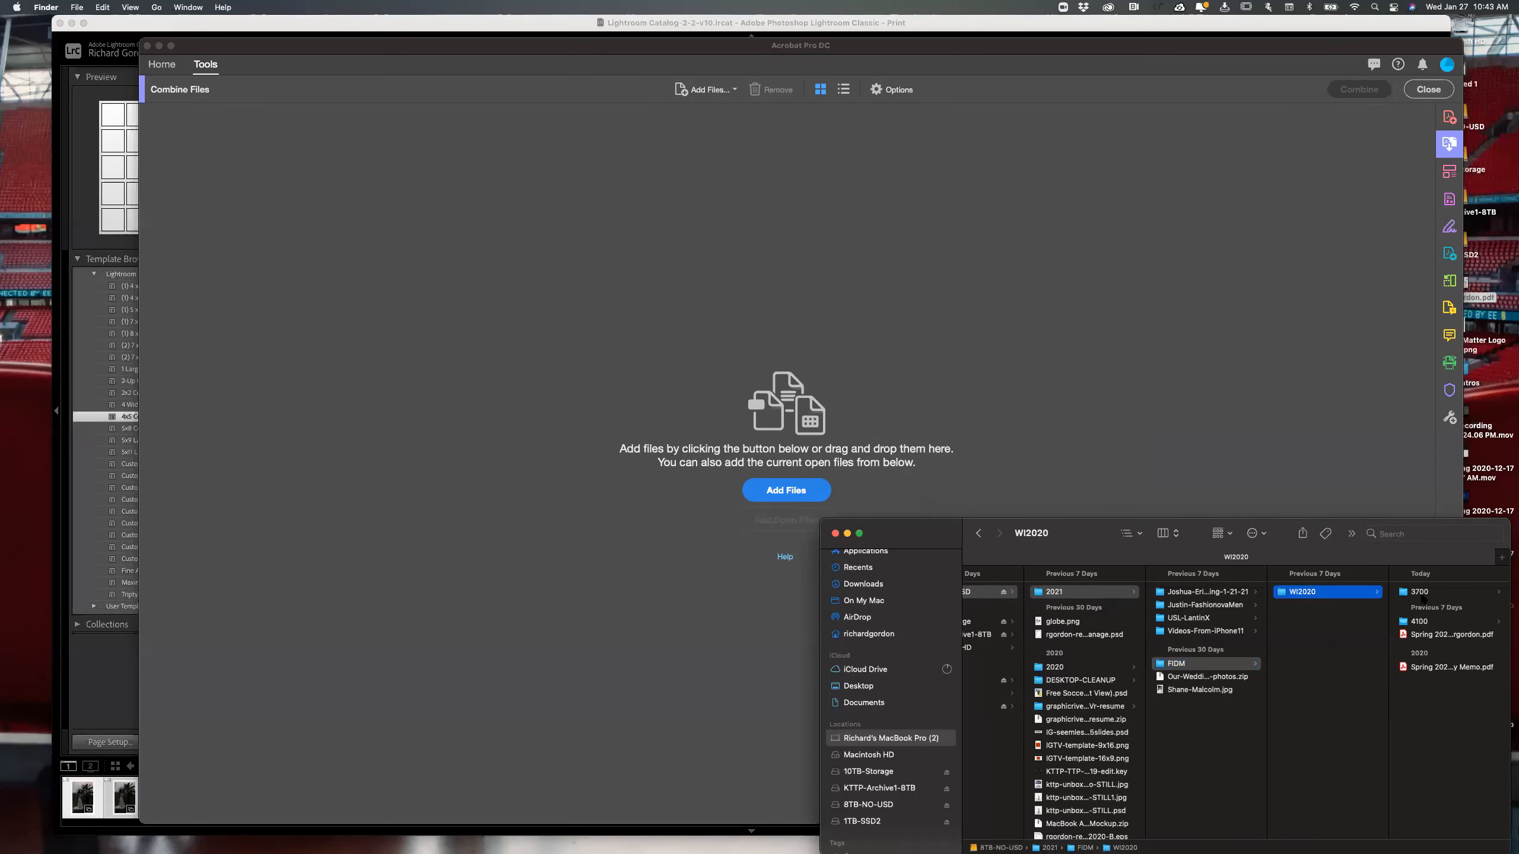
click(1424, 593)
click(1426, 593)
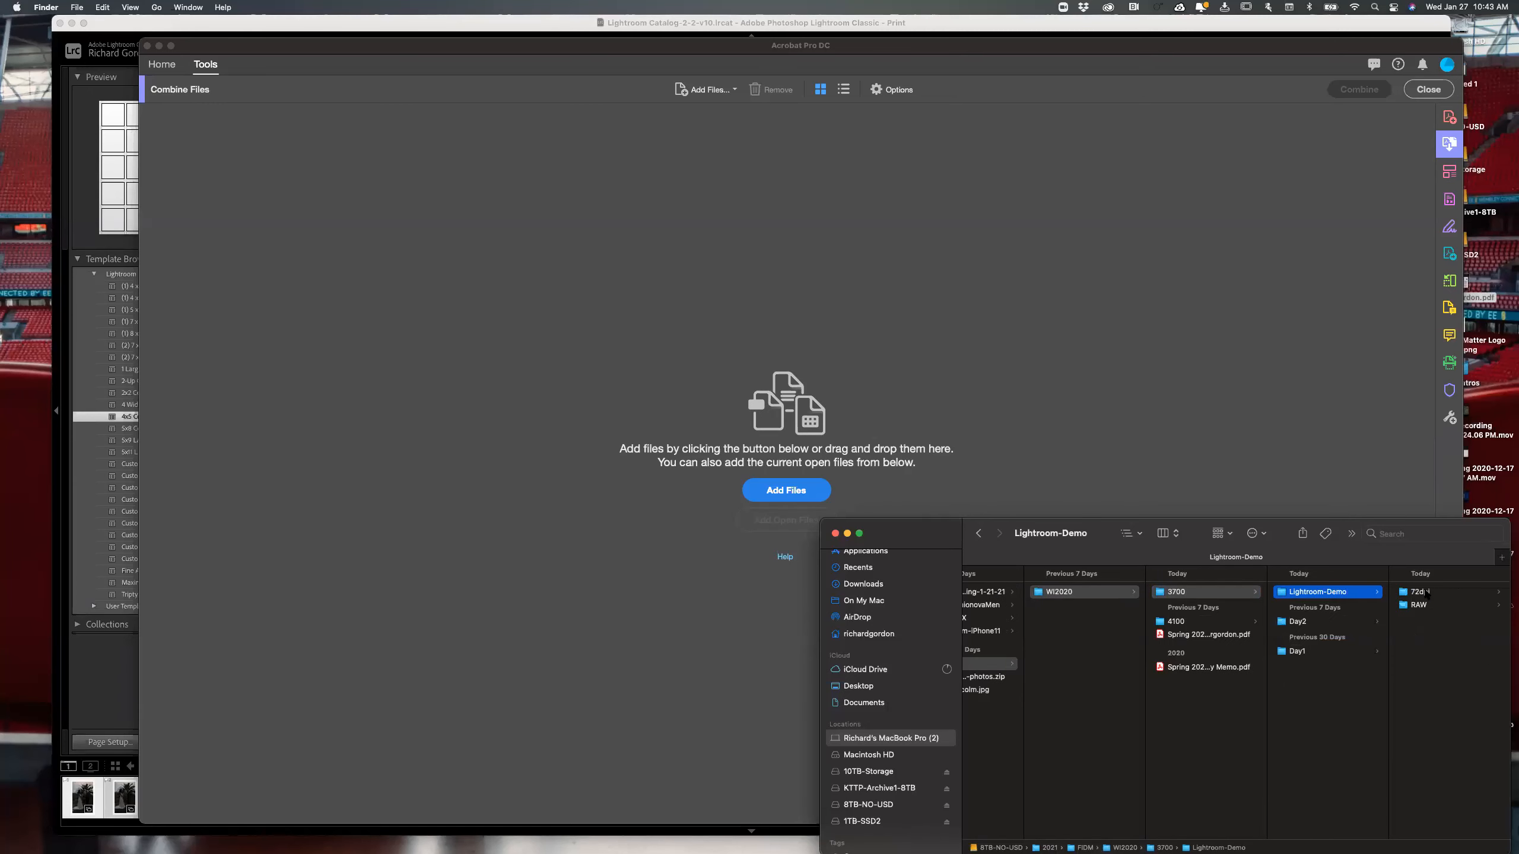
click(1426, 593)
- Select all twenty JPEGs in the 72dpi folder, first to last
click(1428, 592)
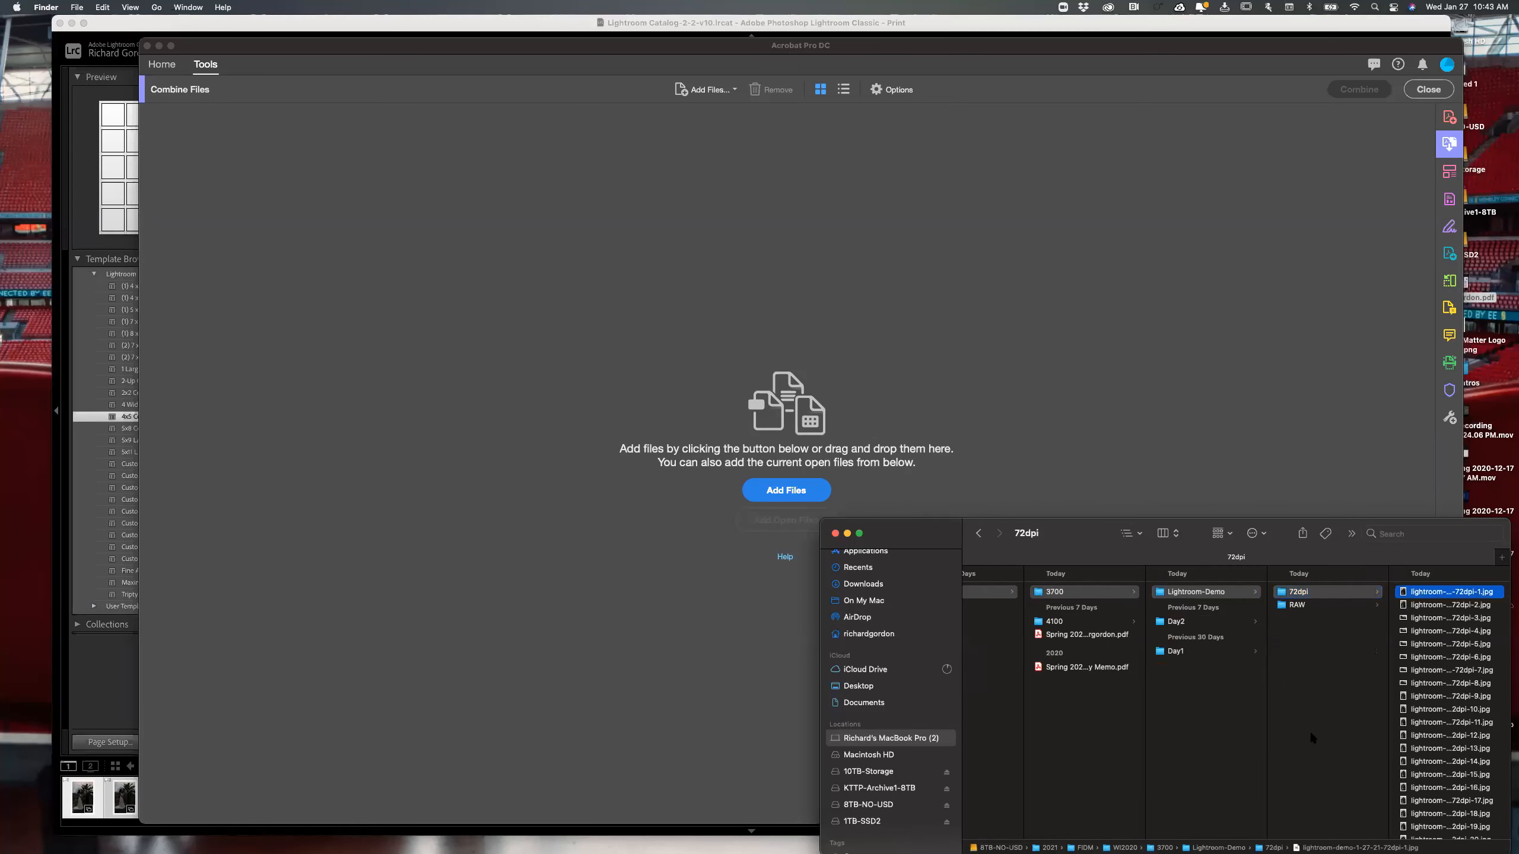
scroll(1315, 766, down, 2)
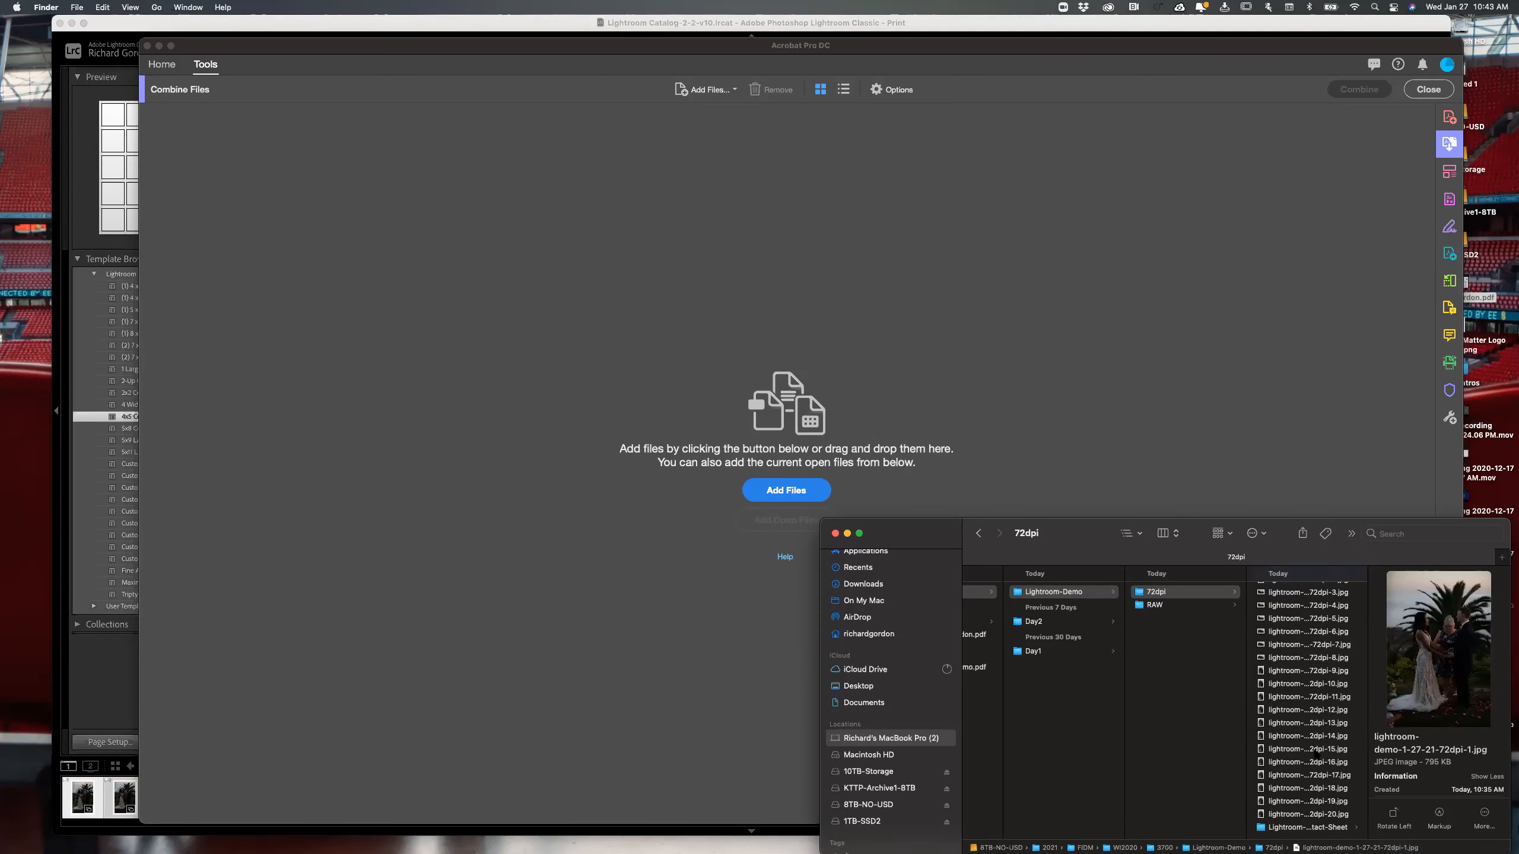
shift+click(1318, 814)
scroll(1303, 658, up, 3)
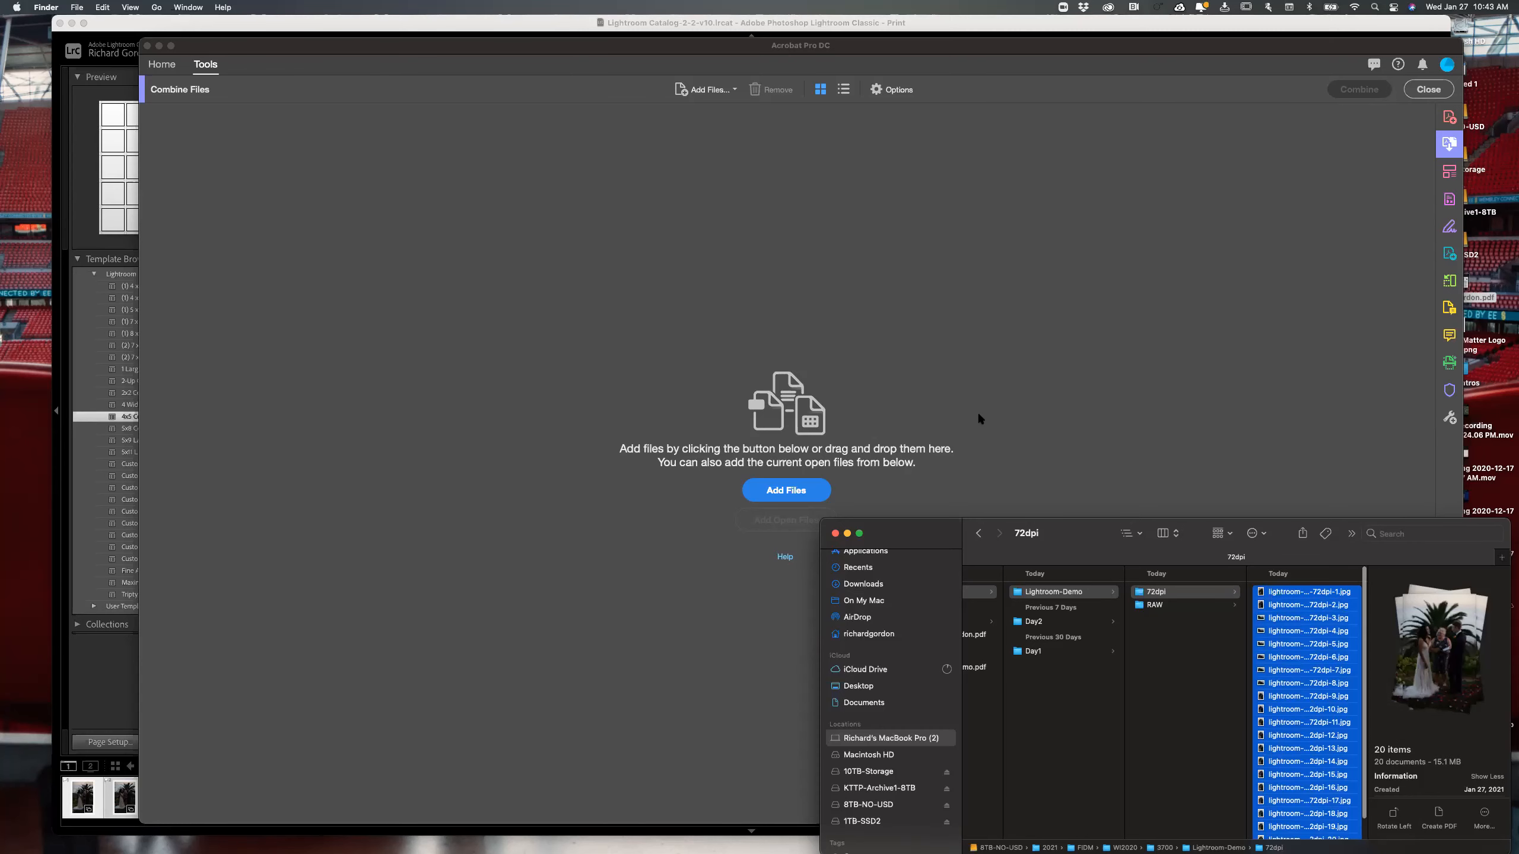
- Add the twenty 72dpi JPEGs to Combine Files, then select the contact sheet JPEG in Finder
drag(1303, 657, 802, 375)
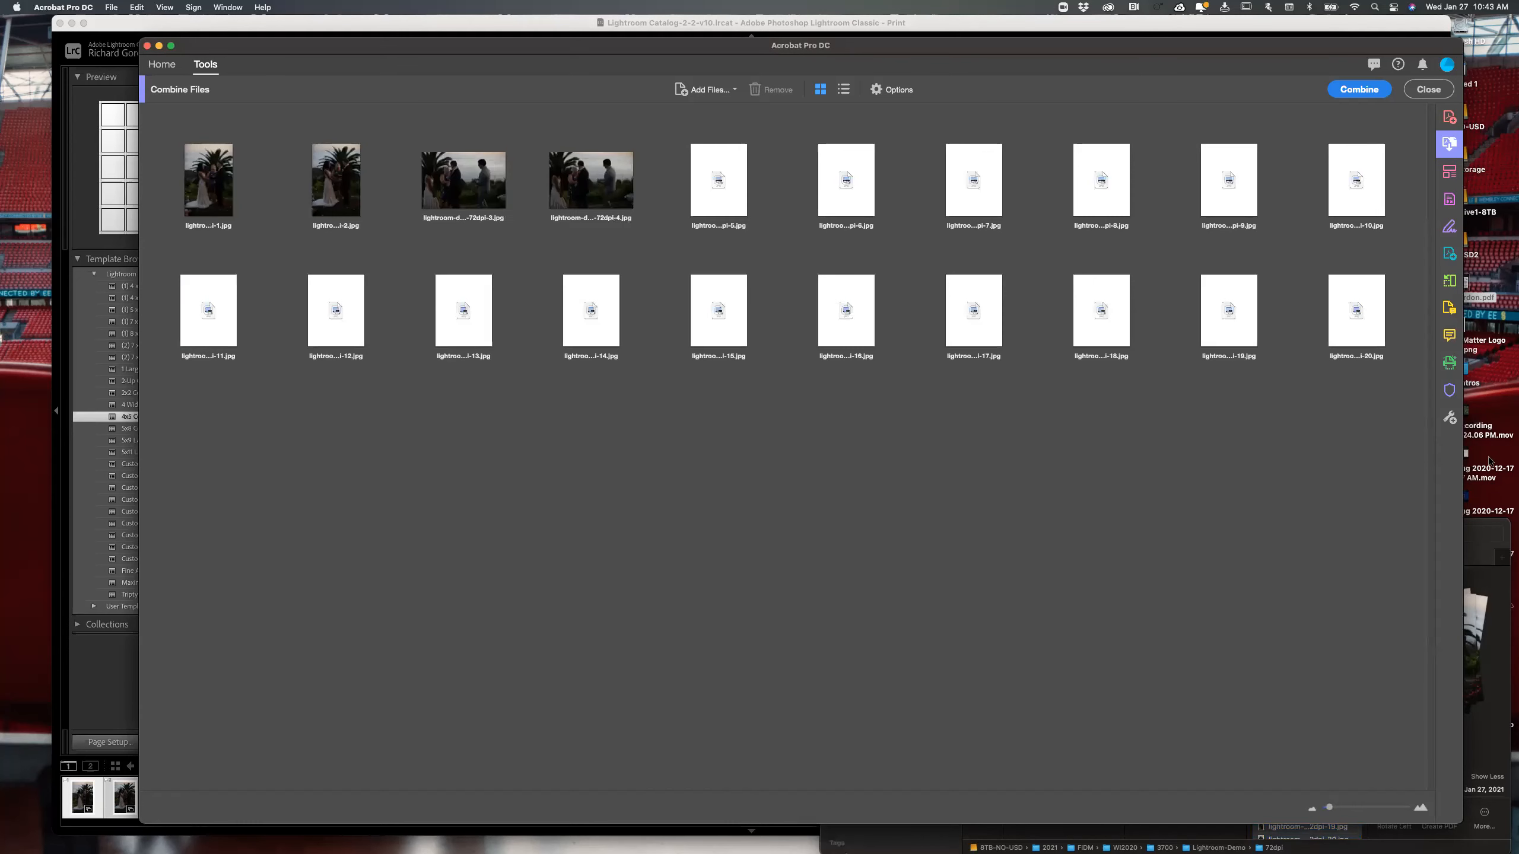
click(1505, 524)
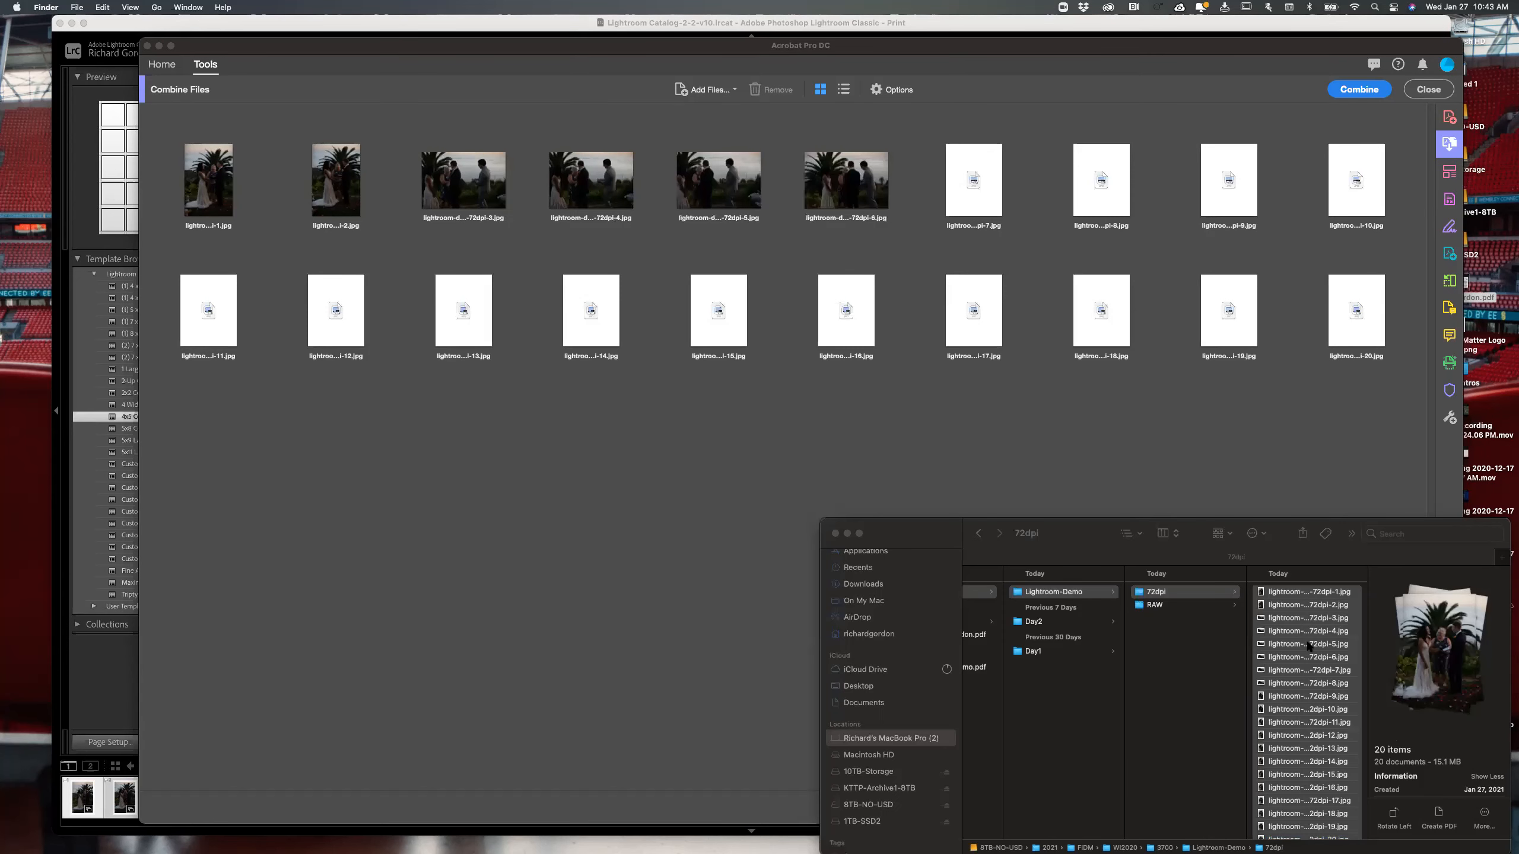
scroll(1309, 598, down, 2)
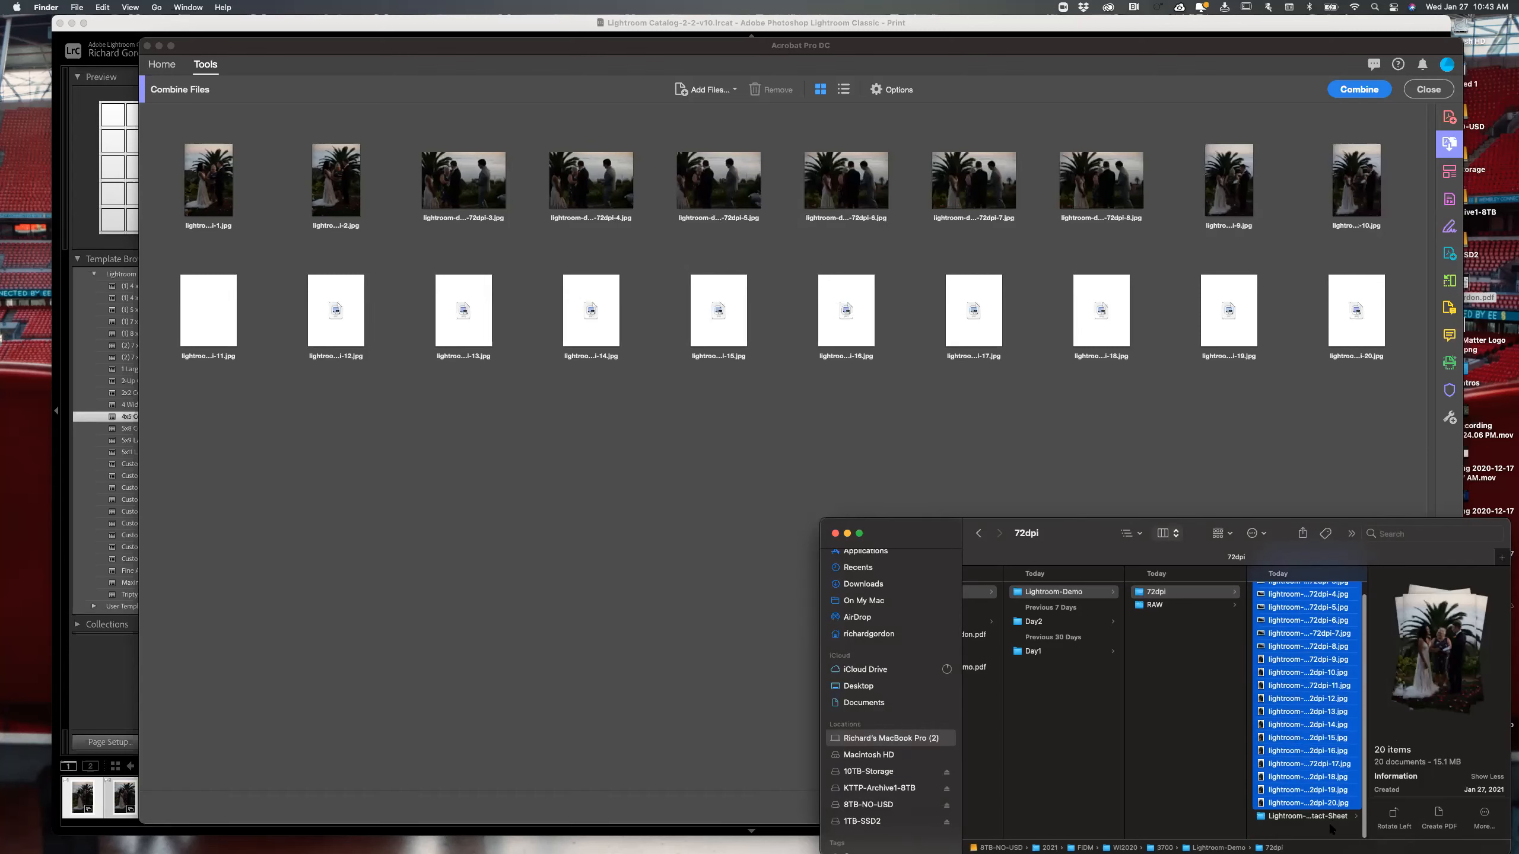
key(Down)
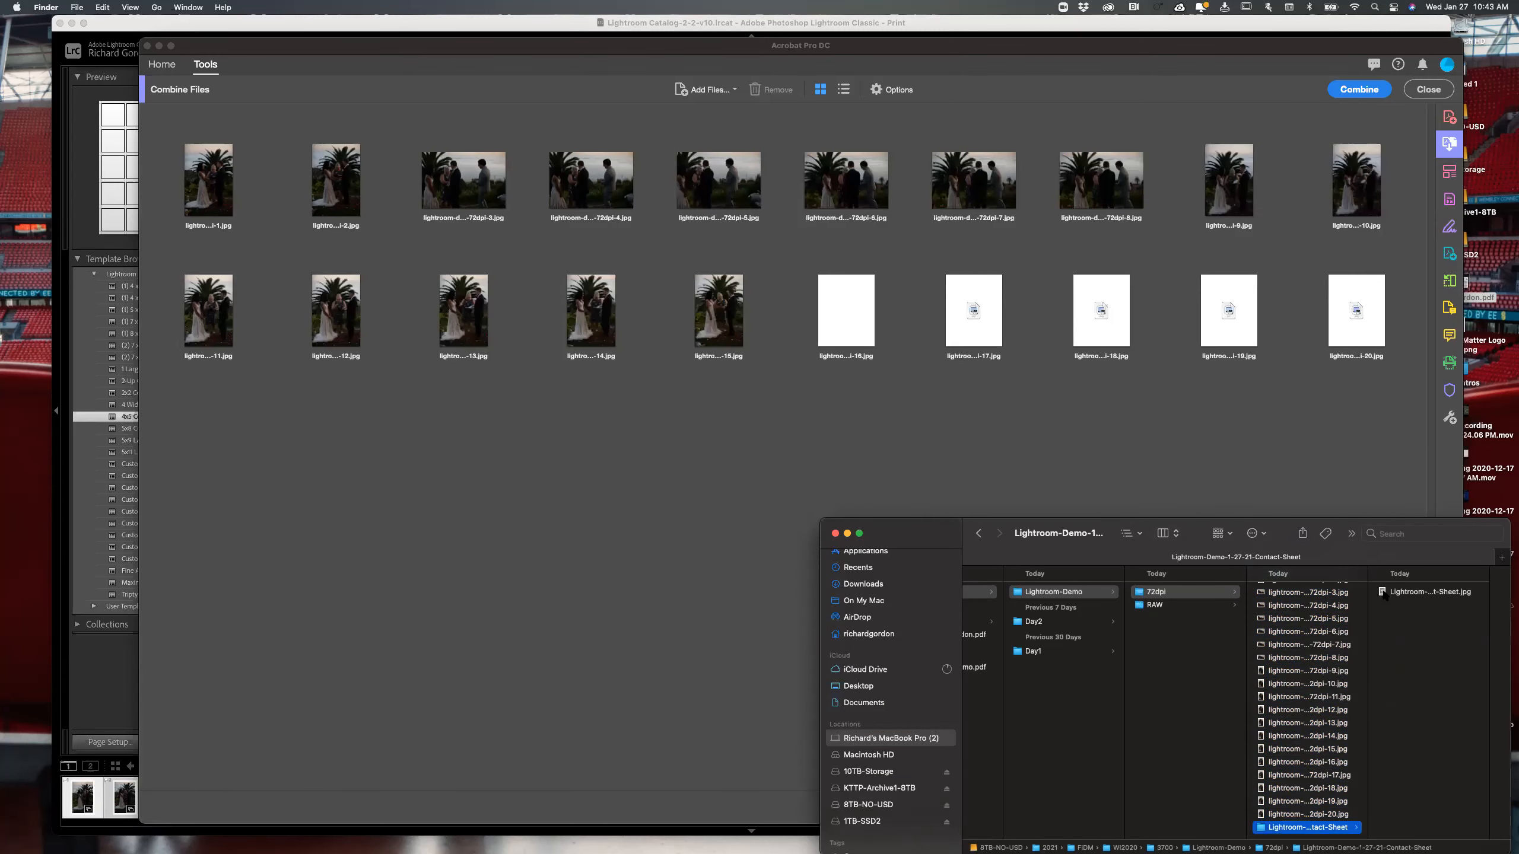
click(1384, 592)
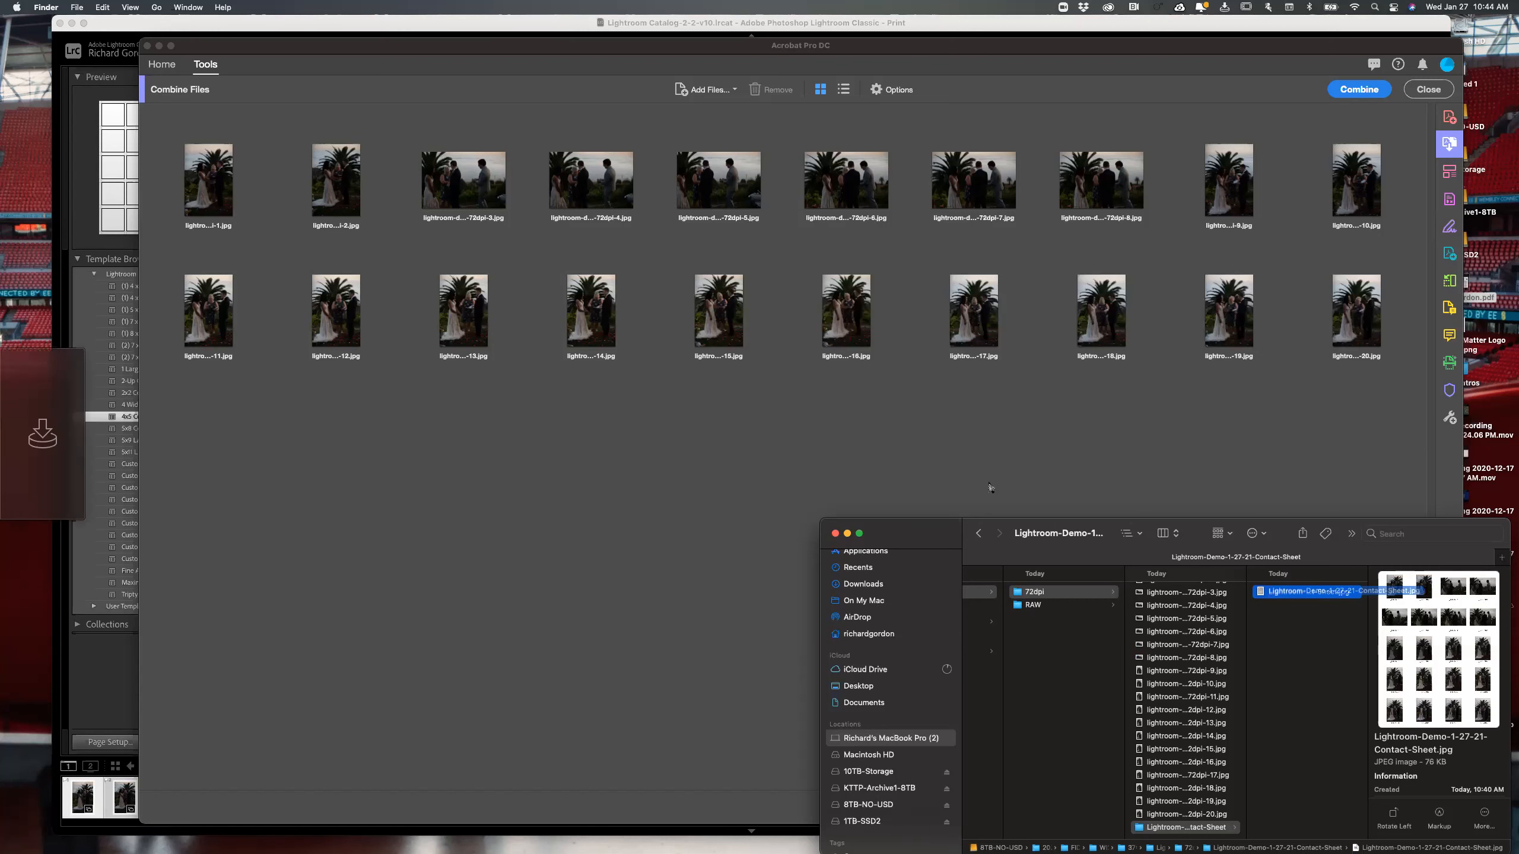
- Add the contact sheet JPEG to Combine Files and place it last, after -20.jpg, making 21 files
drag(1312, 326, 1305, 404)
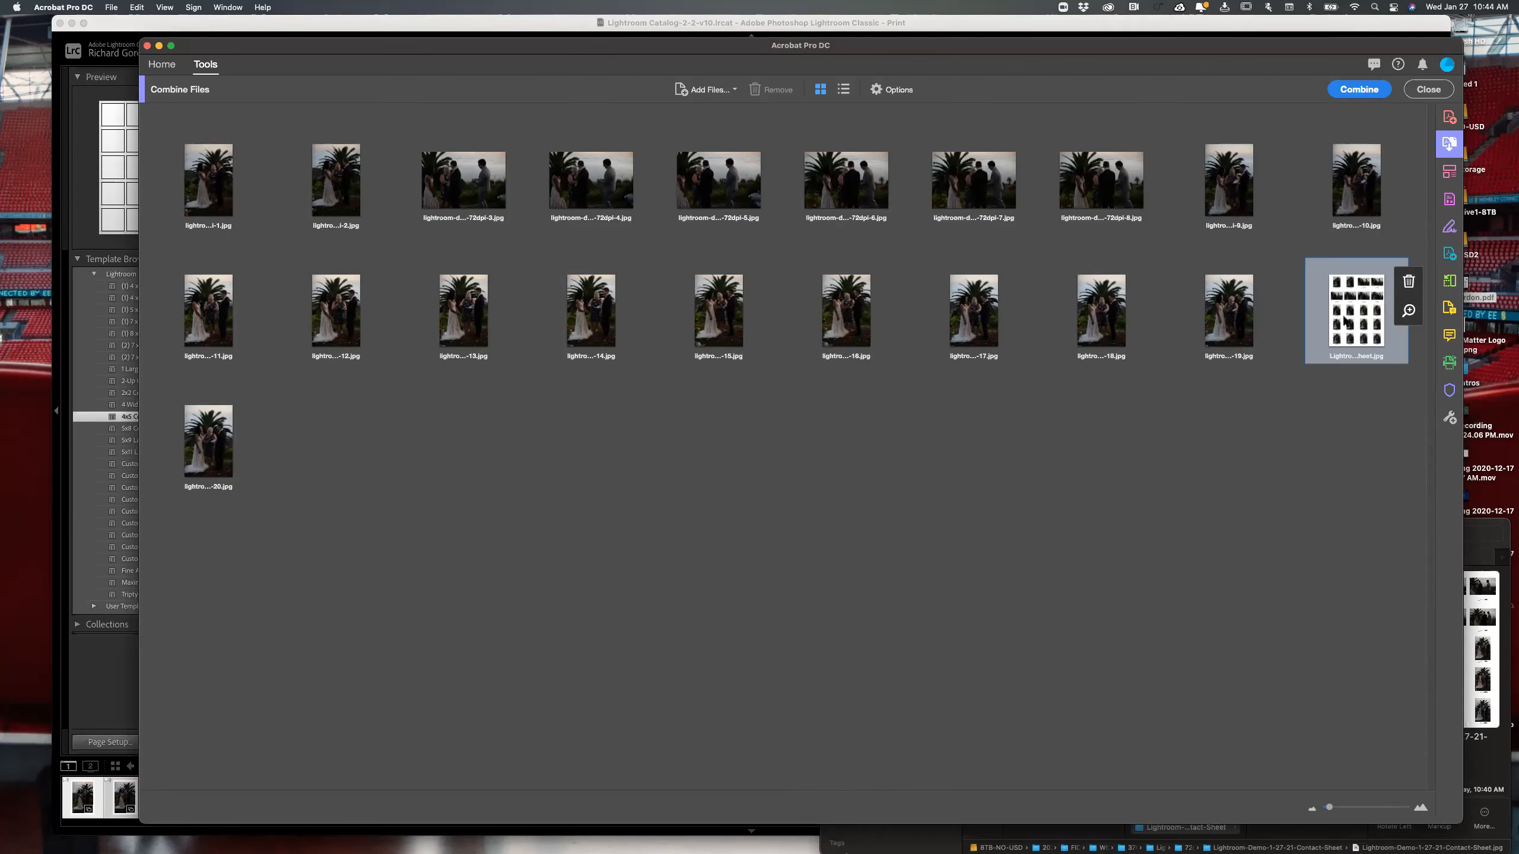
drag(1309, 341, 517, 422)
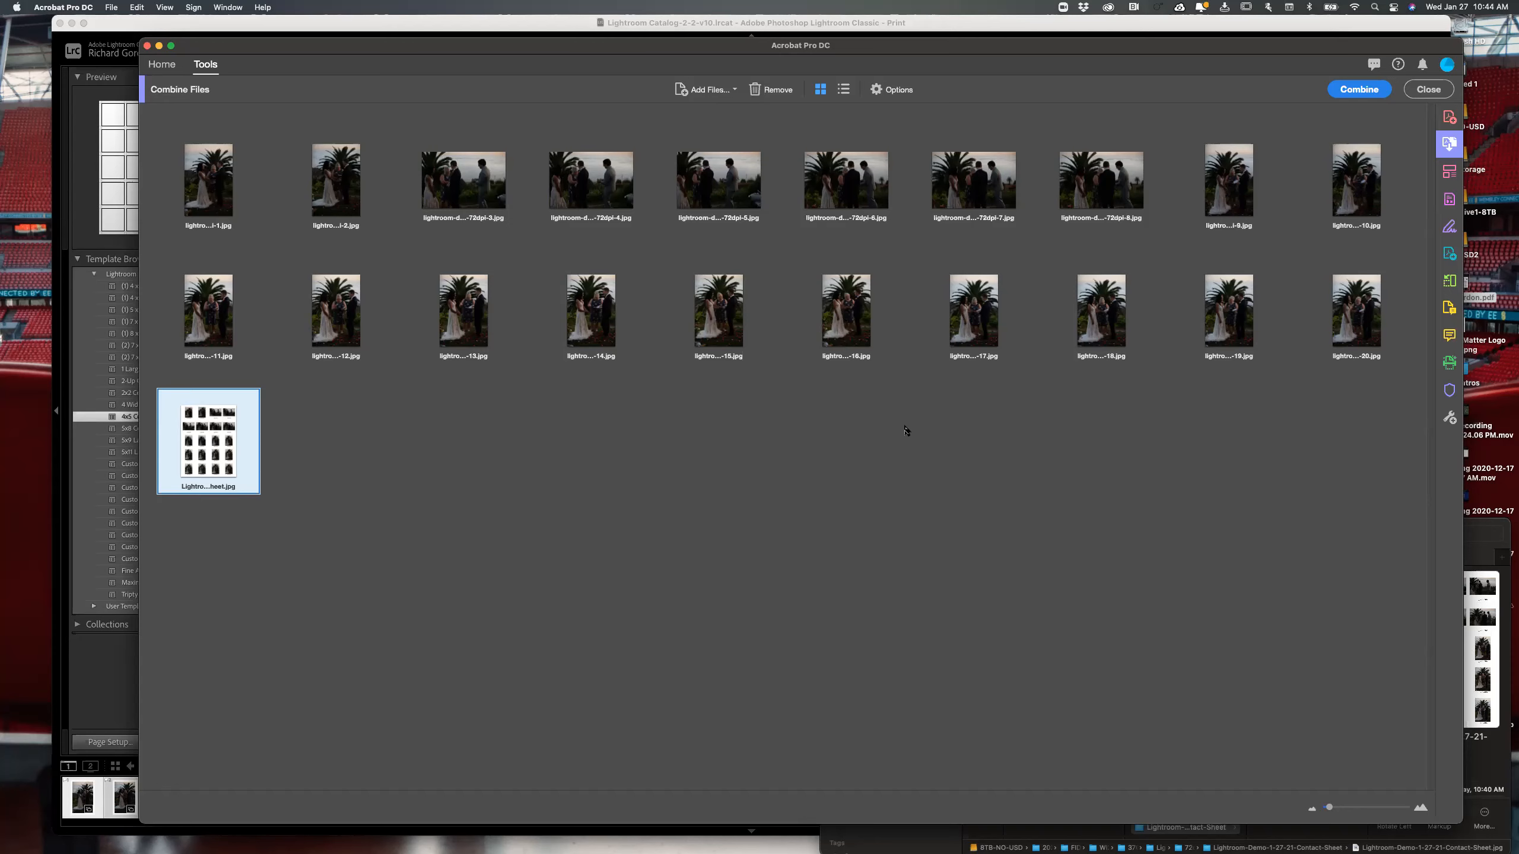
click(403, 523)
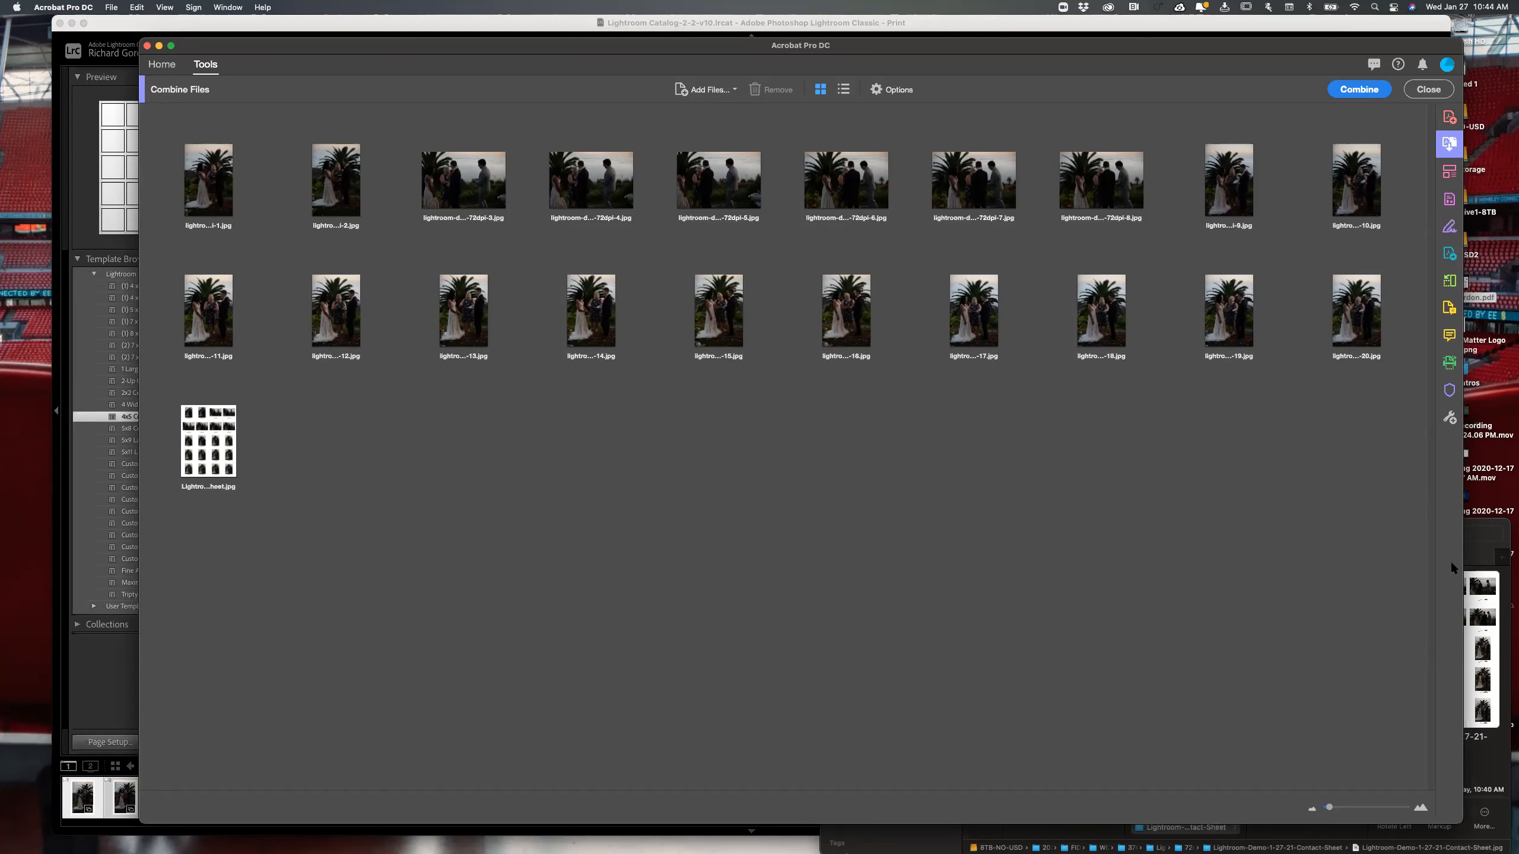
click(1505, 541)
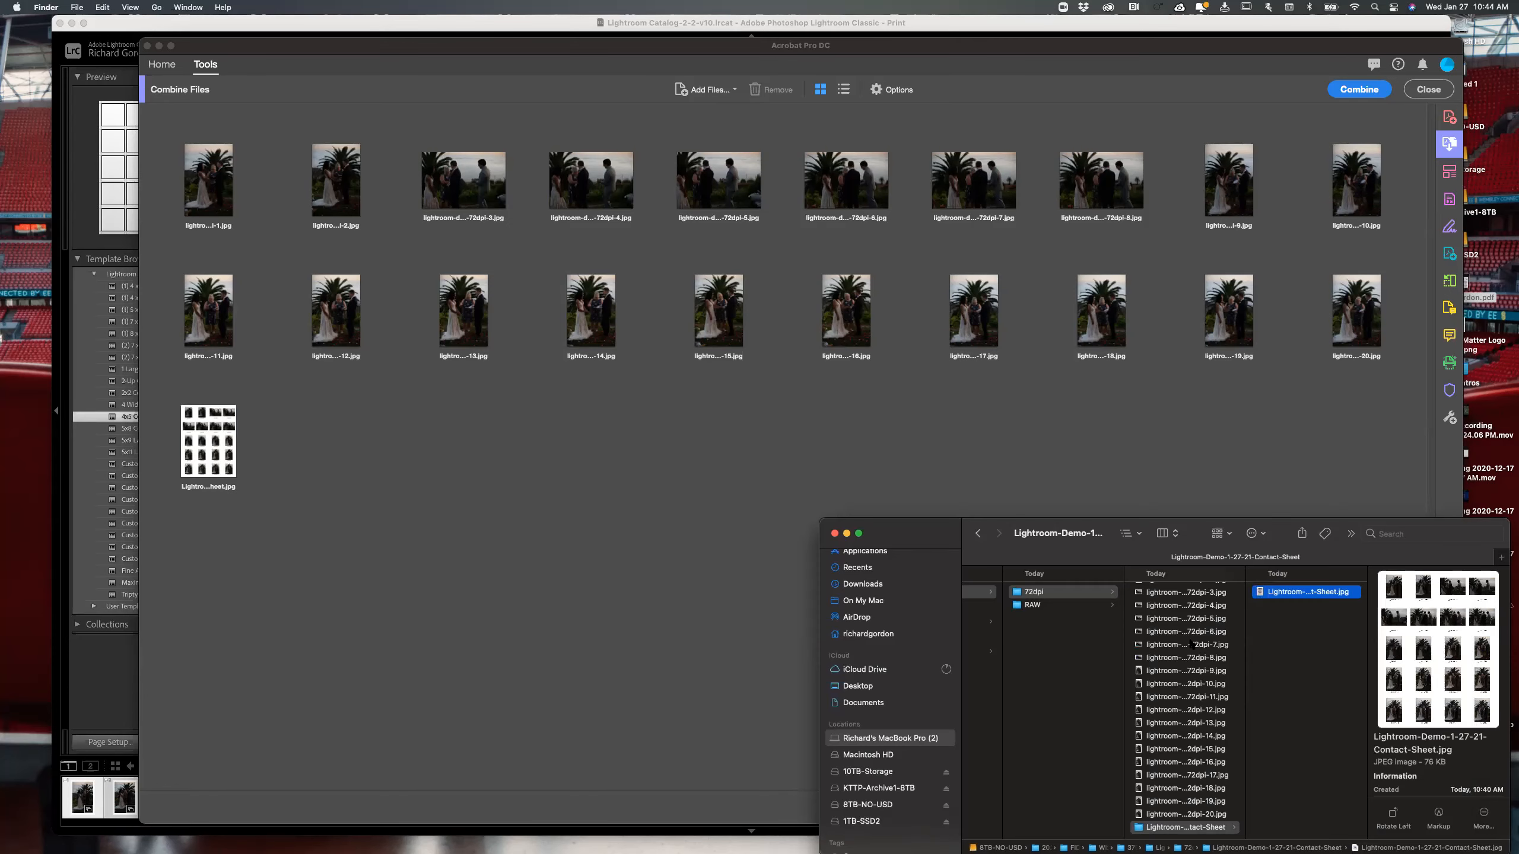
- Browse back through the availability memos to 3700, check Day1's recording folder, then open Day2
scroll(1089, 608, left, 3)
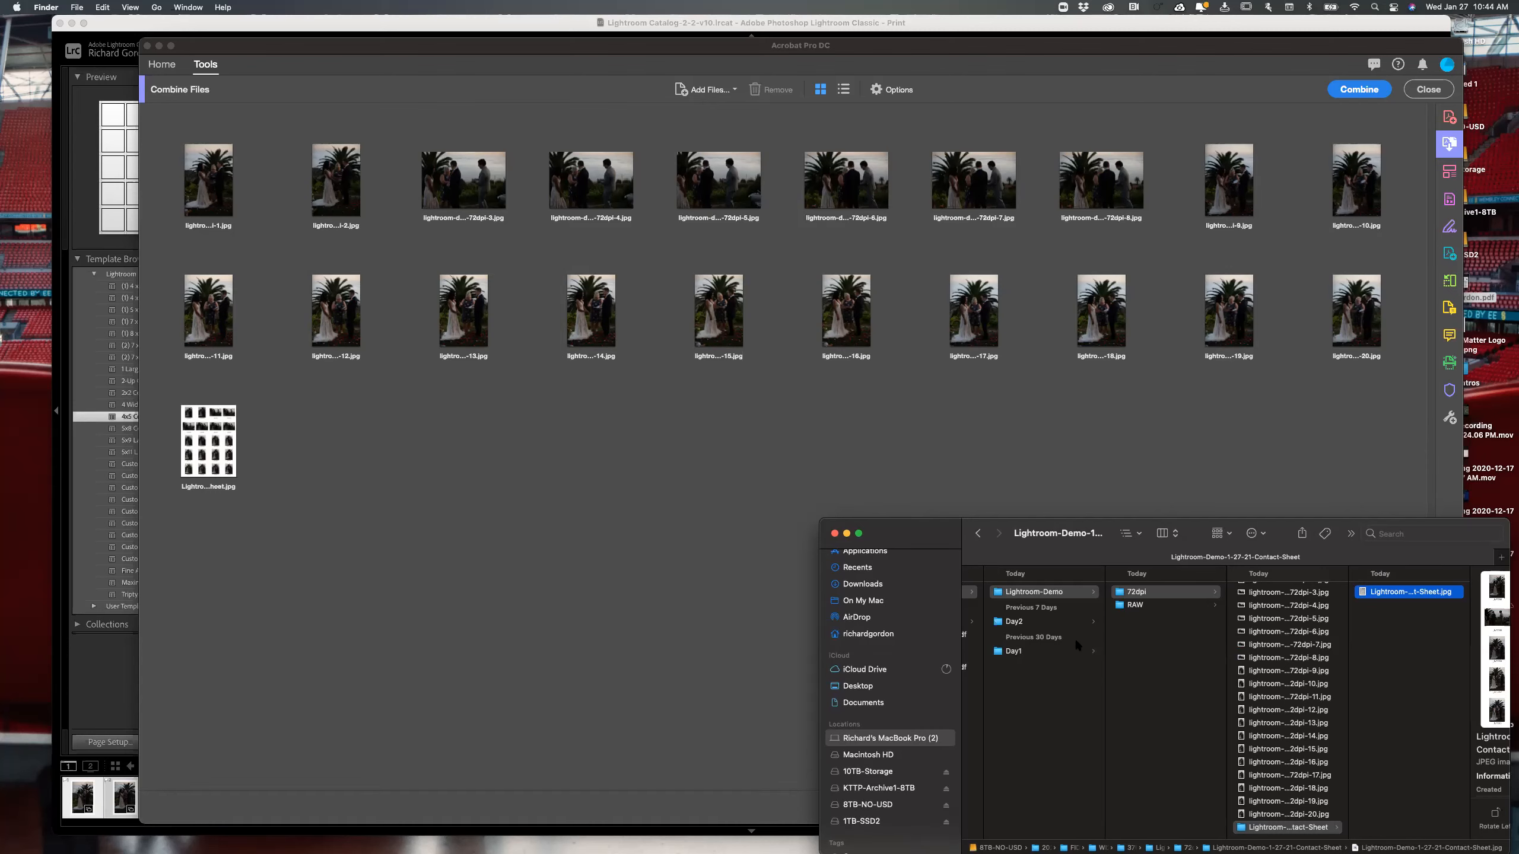
scroll(1076, 640, left, 3)
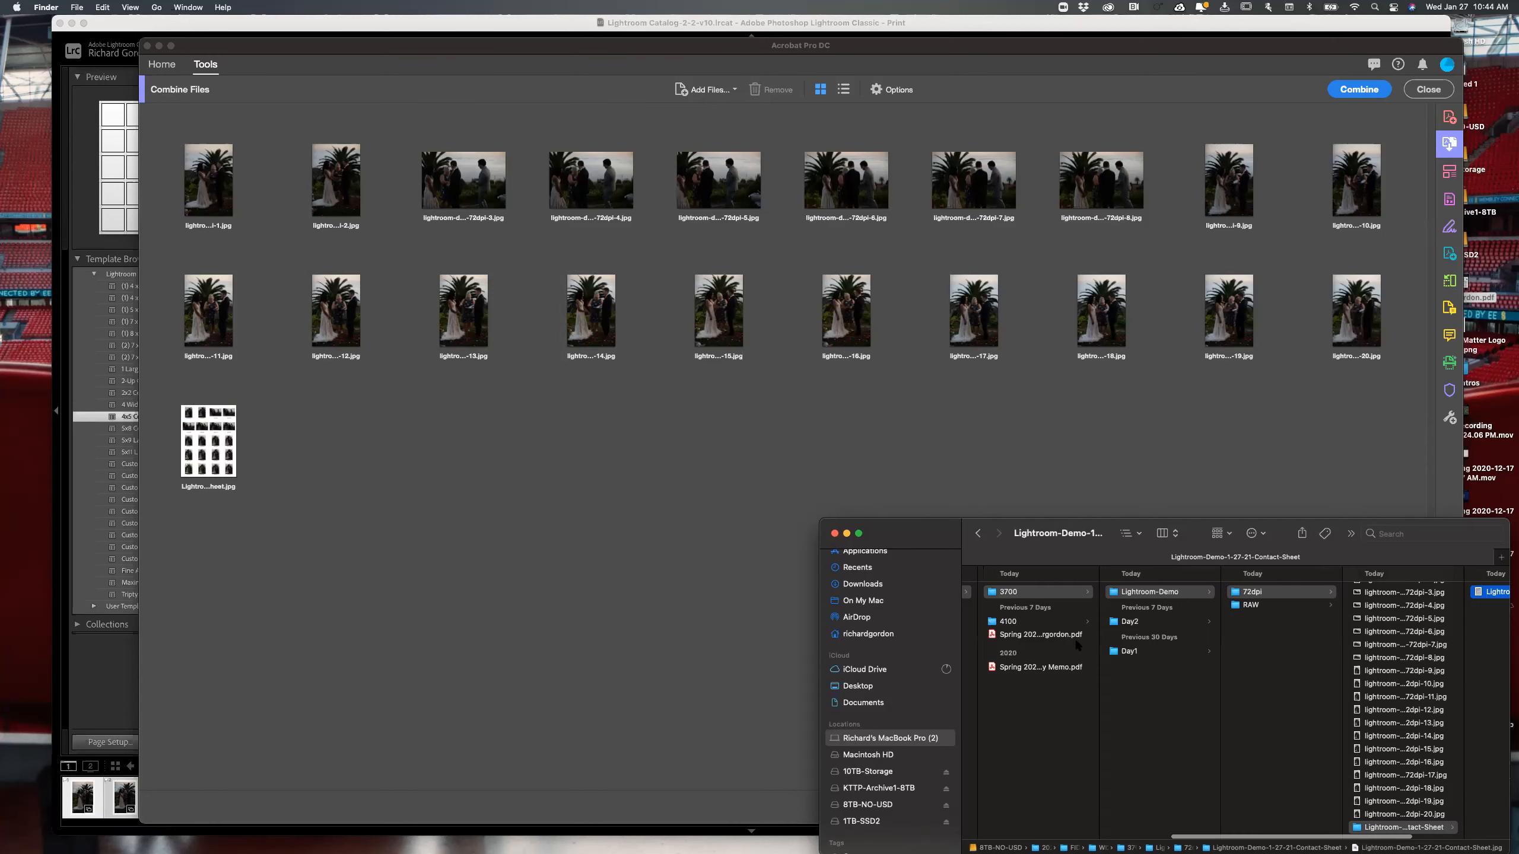
scroll(1077, 640, left, 2)
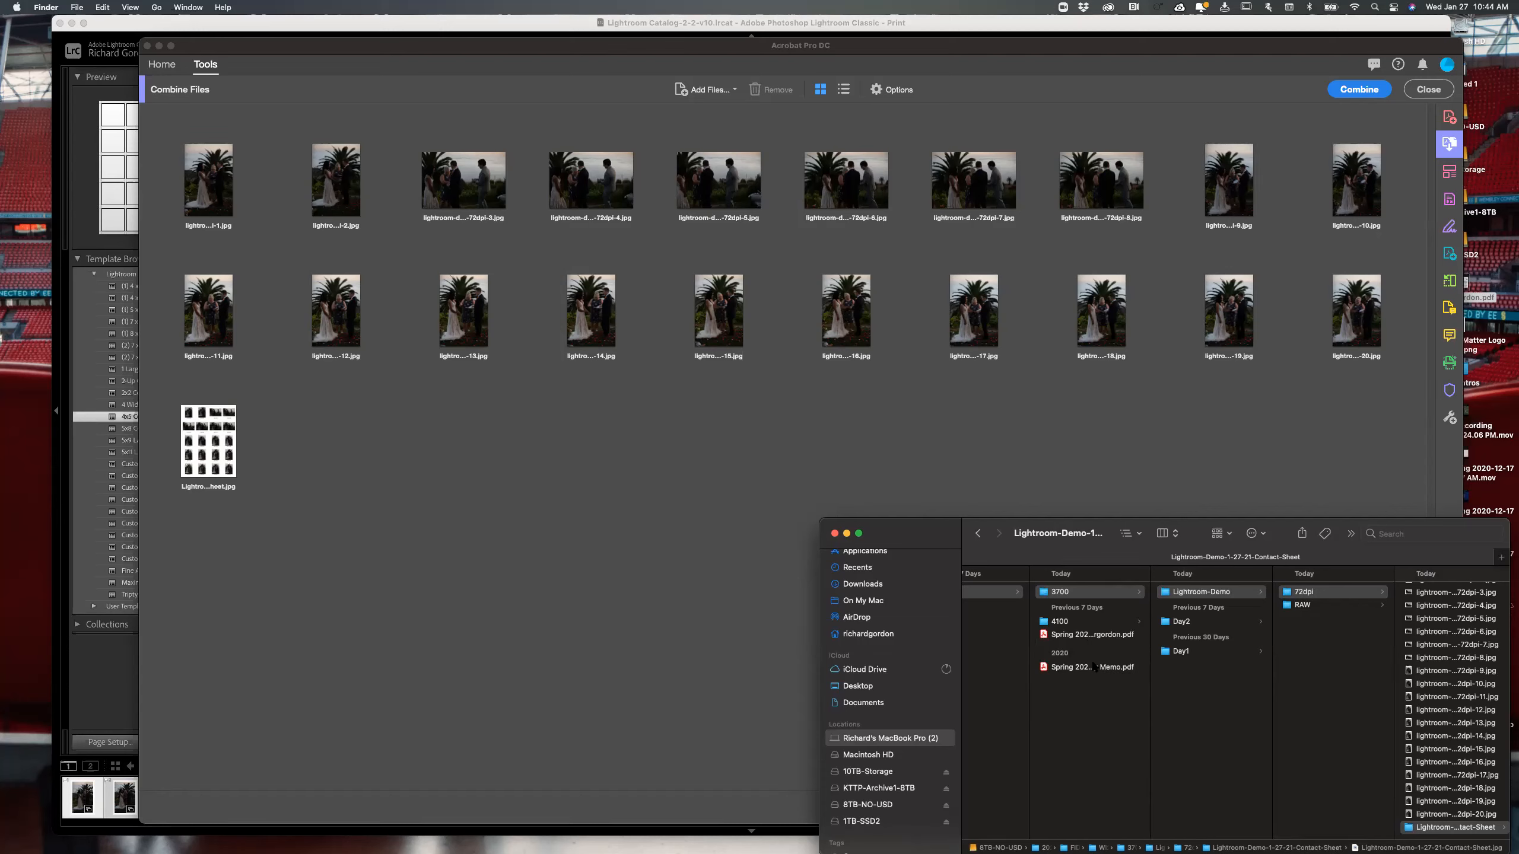
click(1092, 666)
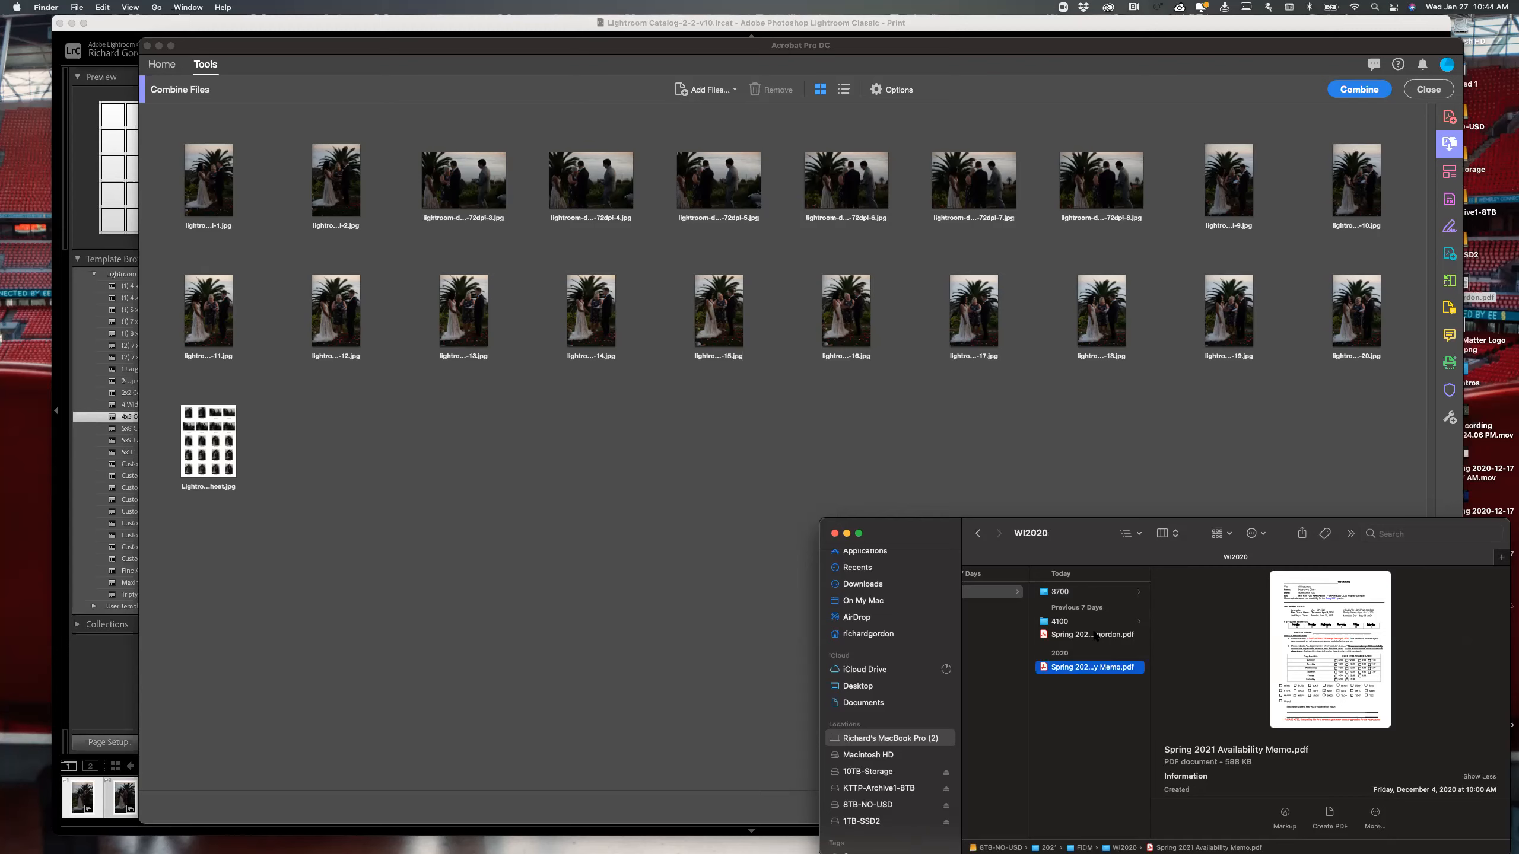
click(1093, 635)
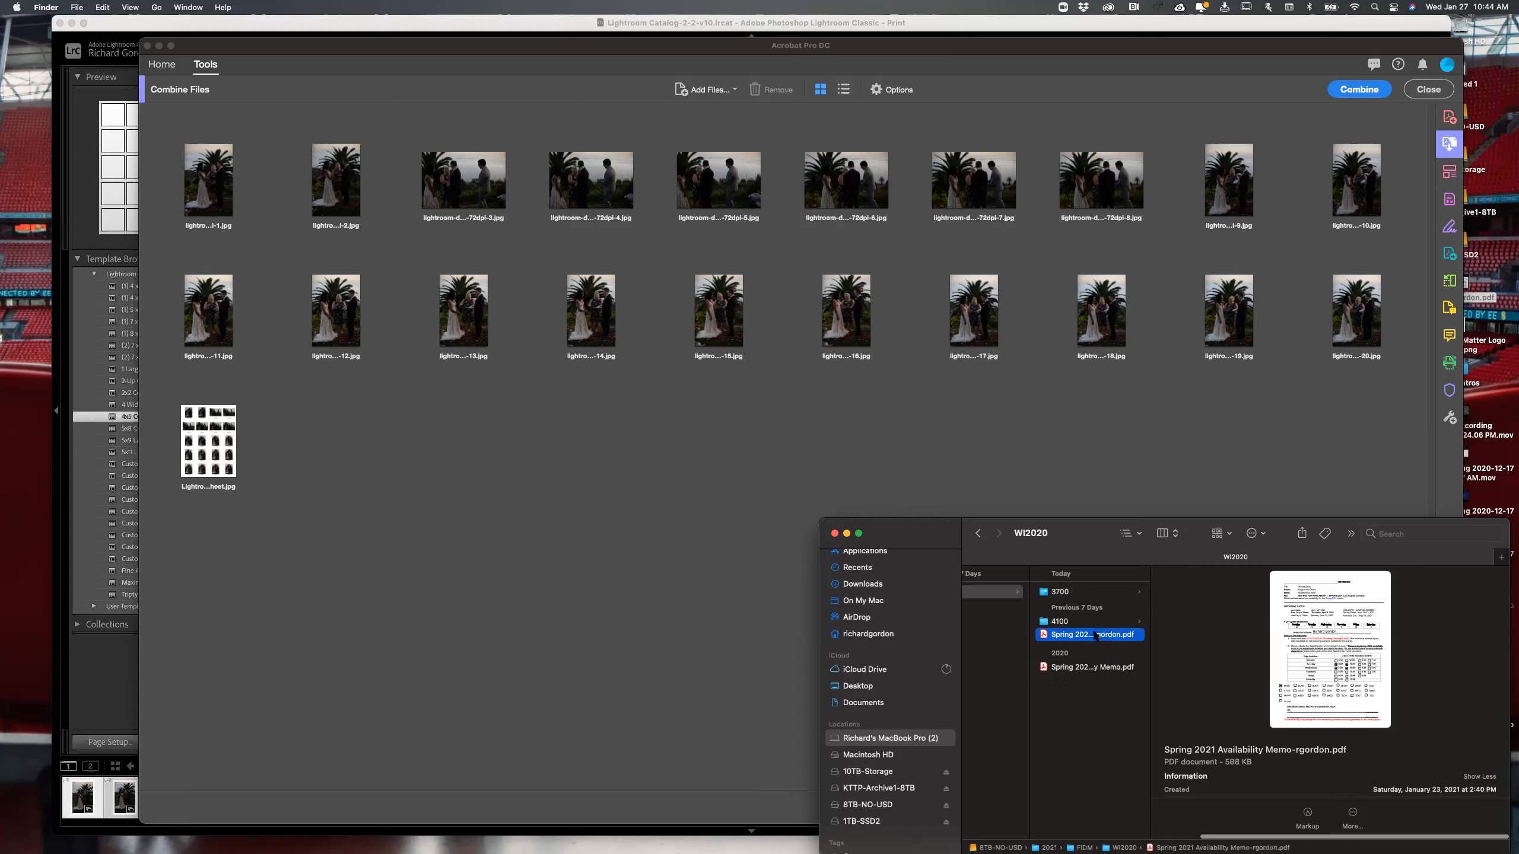
scroll(1095, 636, left, 2)
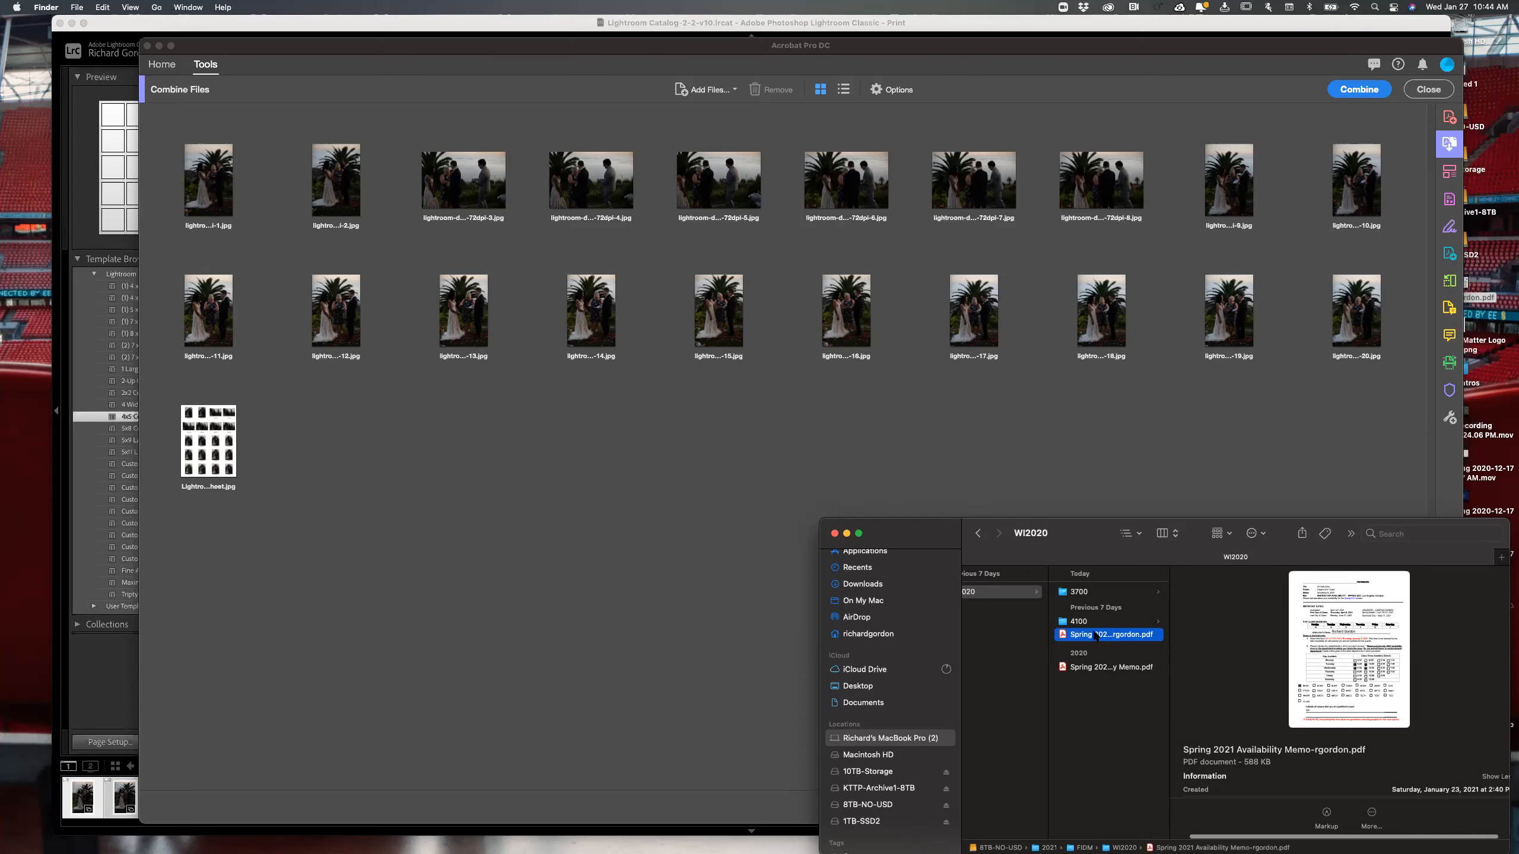
scroll(1094, 636, left, 6)
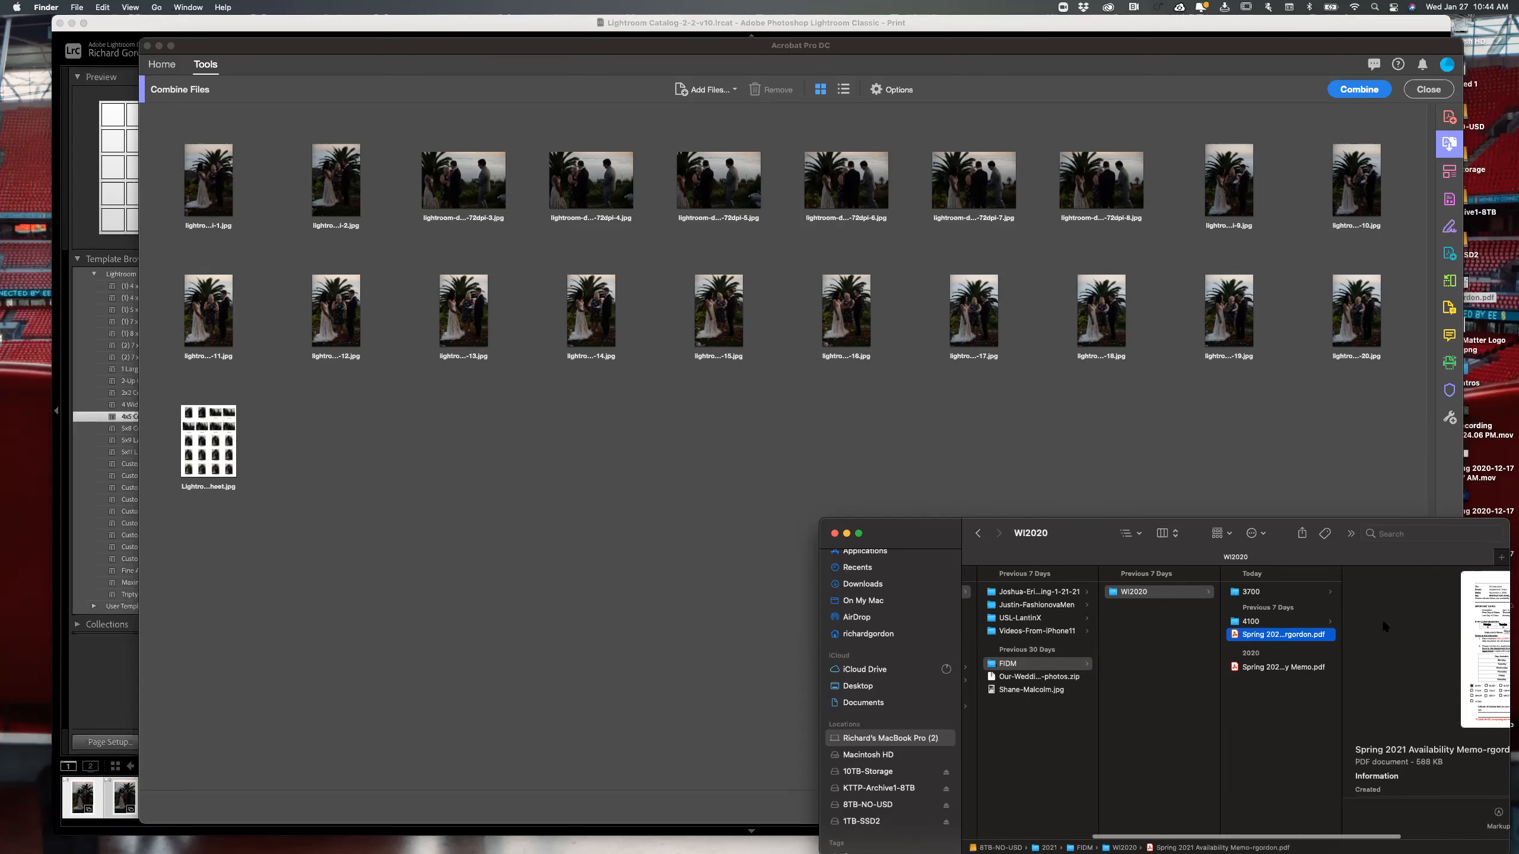
click(1267, 588)
click(1369, 650)
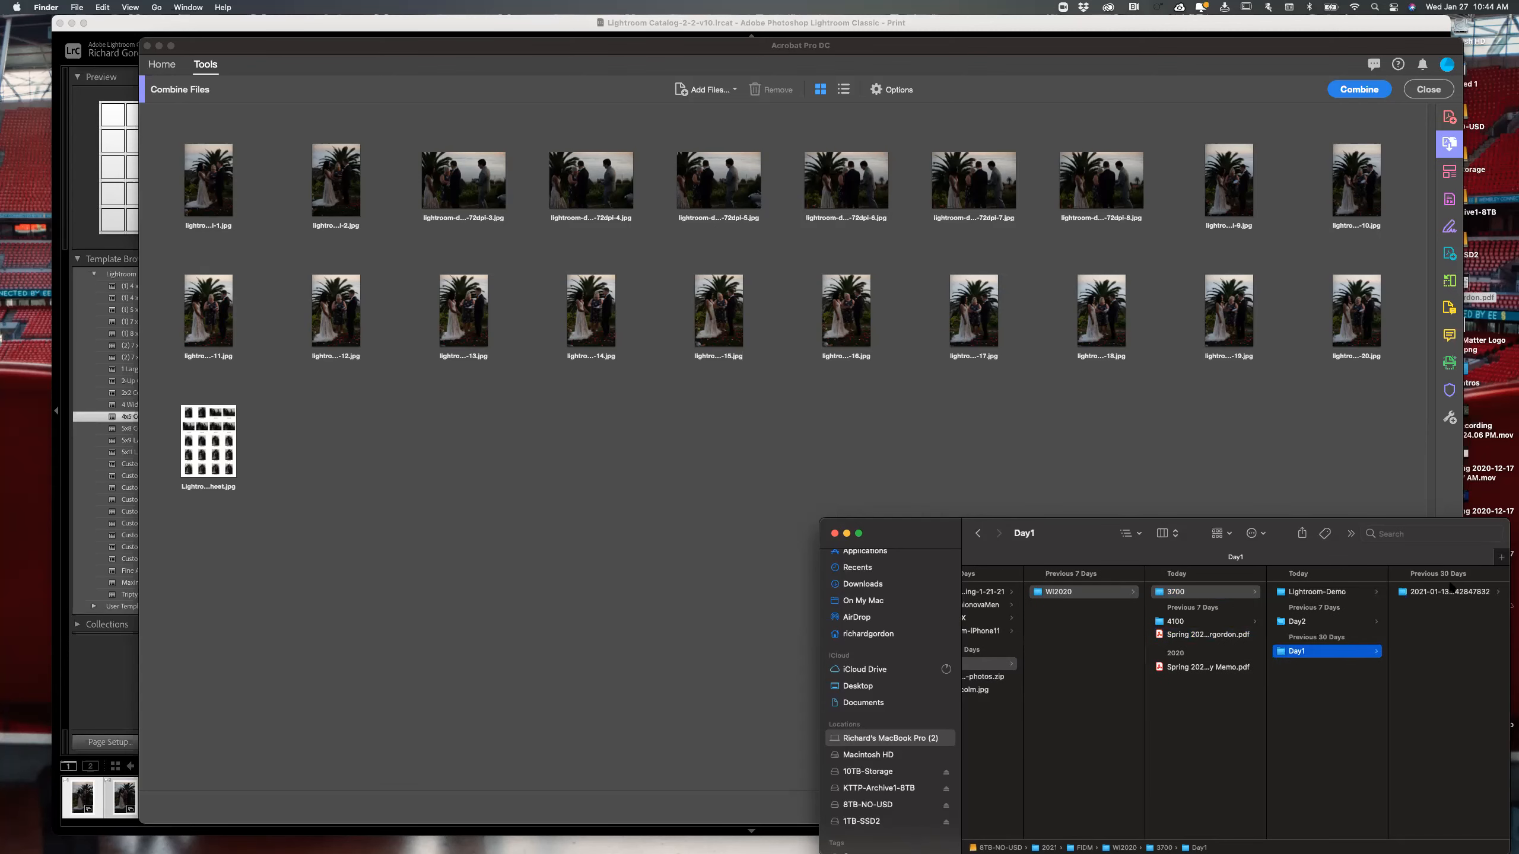
click(1434, 592)
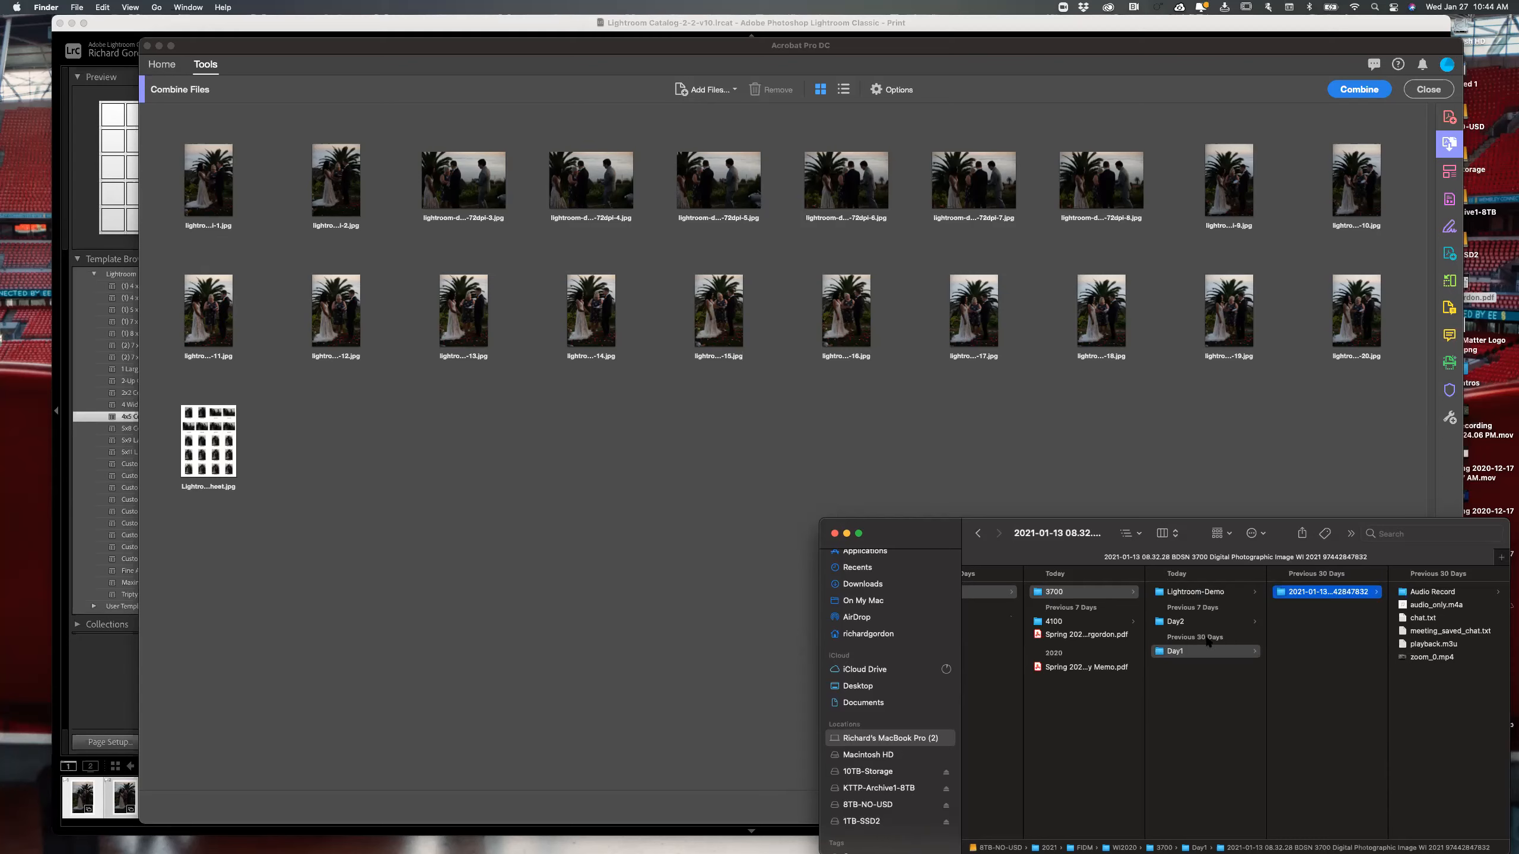
click(1207, 625)
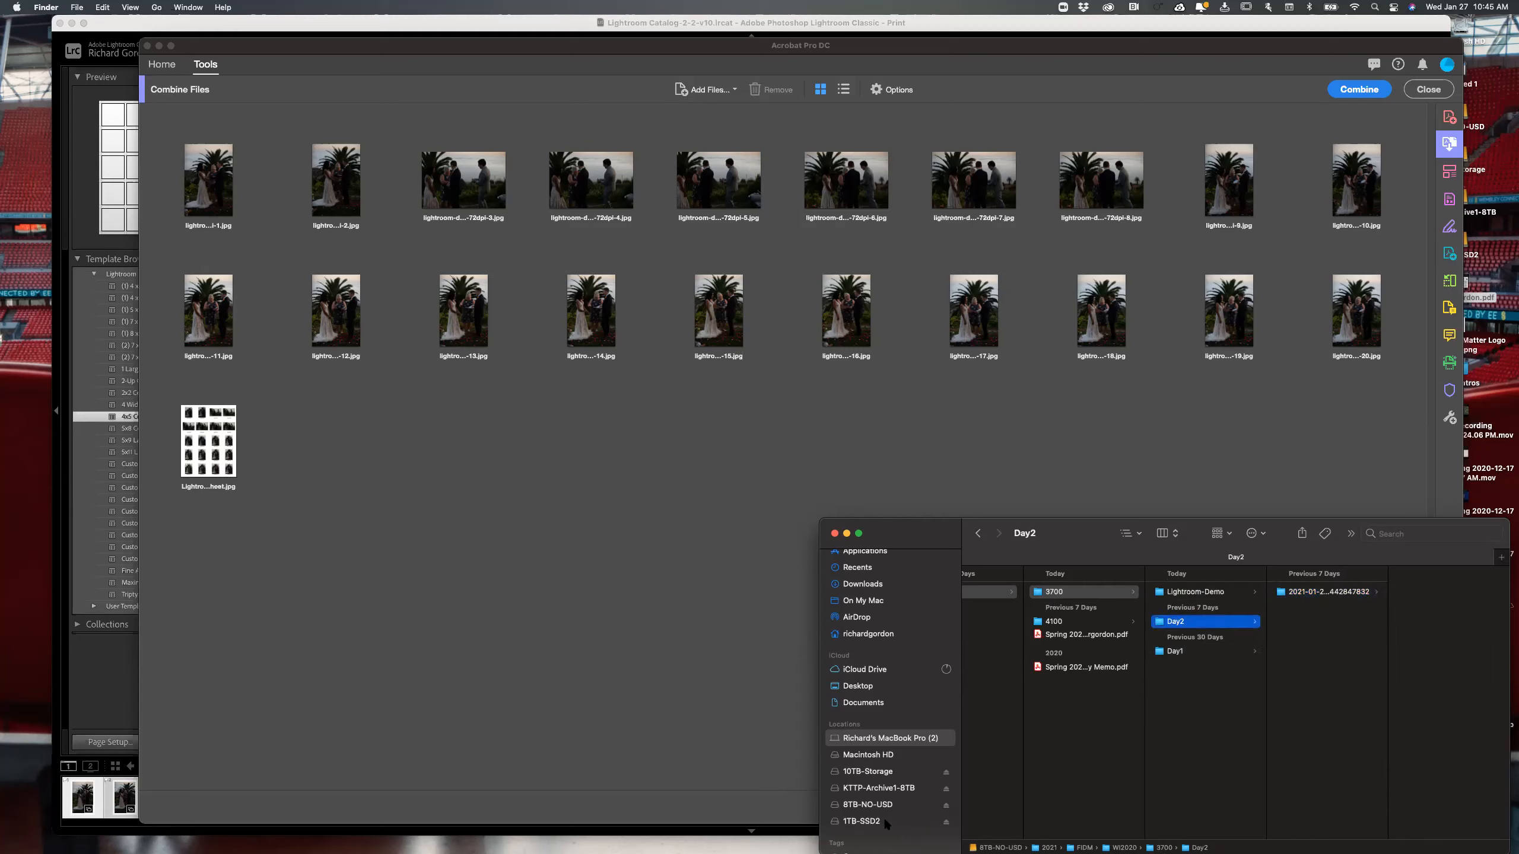
- Search This Mac for '3700' and select BDSN3700DigitalPhotographic-syllabus-WI-2021.pdf in the results
click(1387, 533)
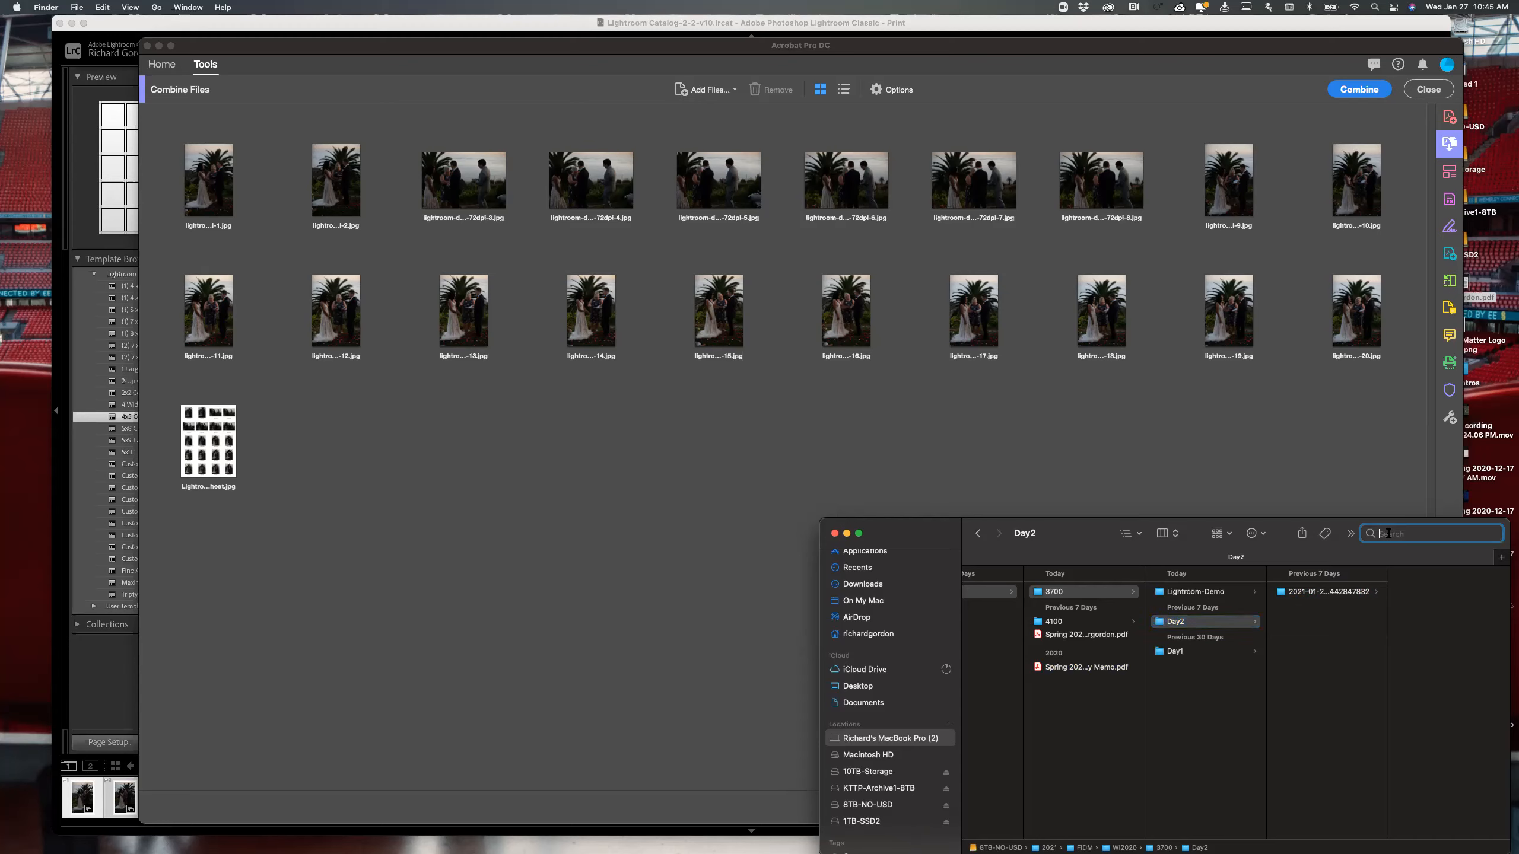
text(3700)
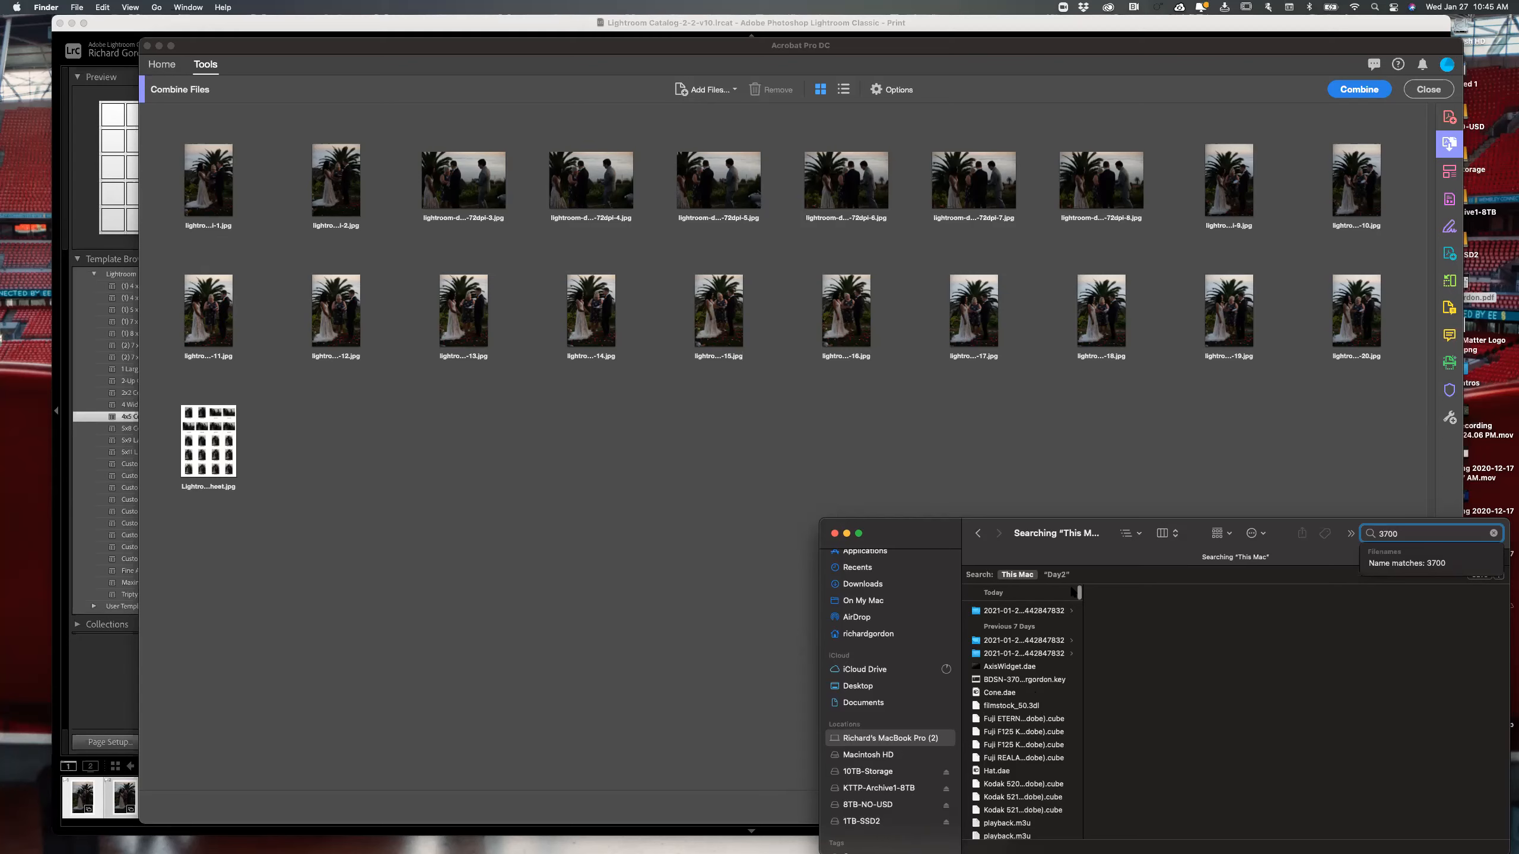
scroll(1079, 604, down, 5)
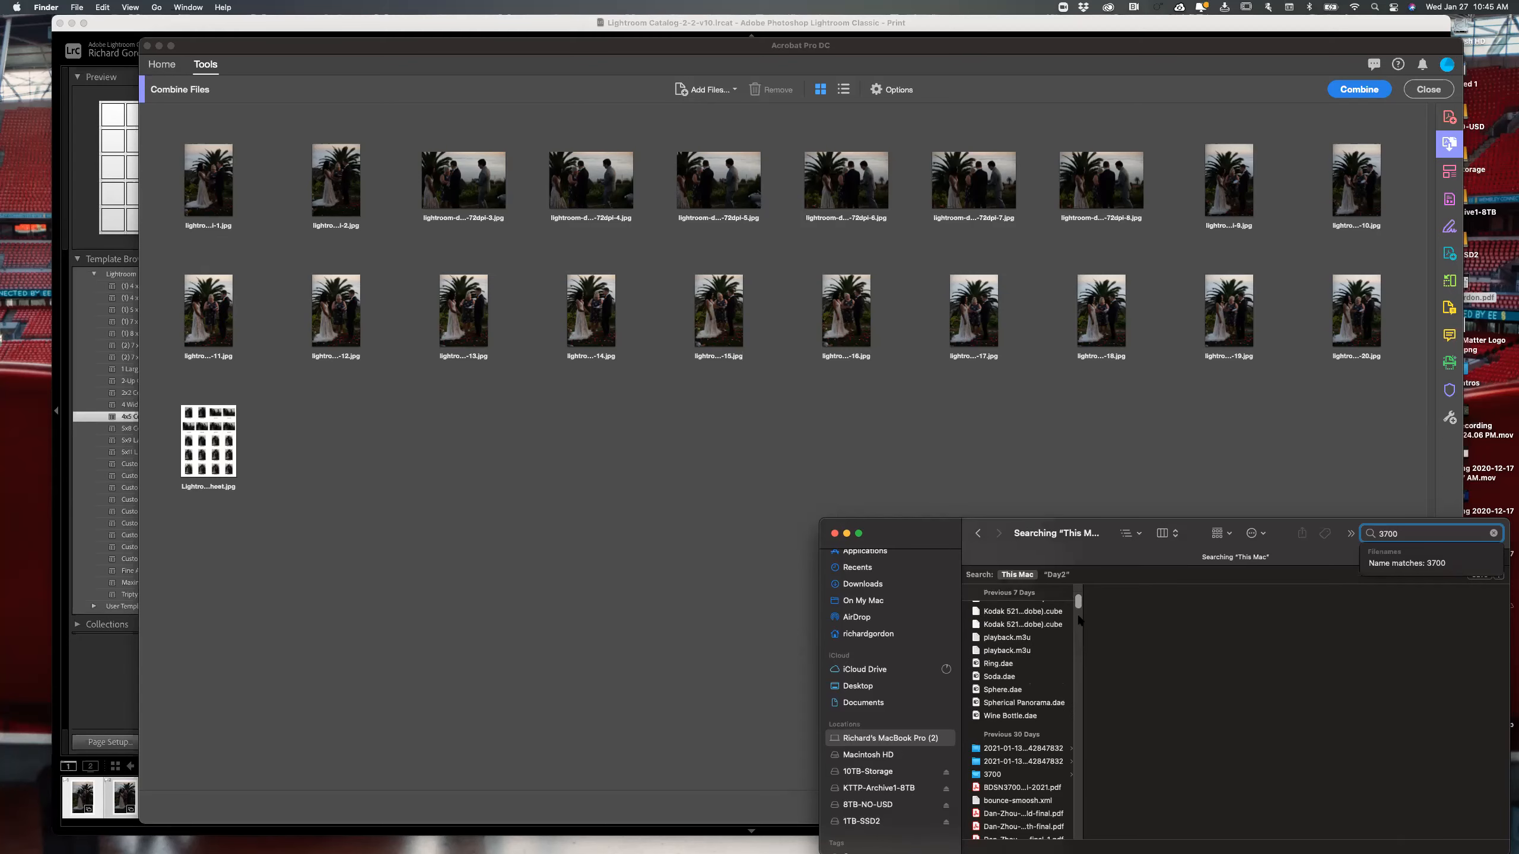
scroll(1080, 621, down, 5)
scroll(1078, 613, up, 3)
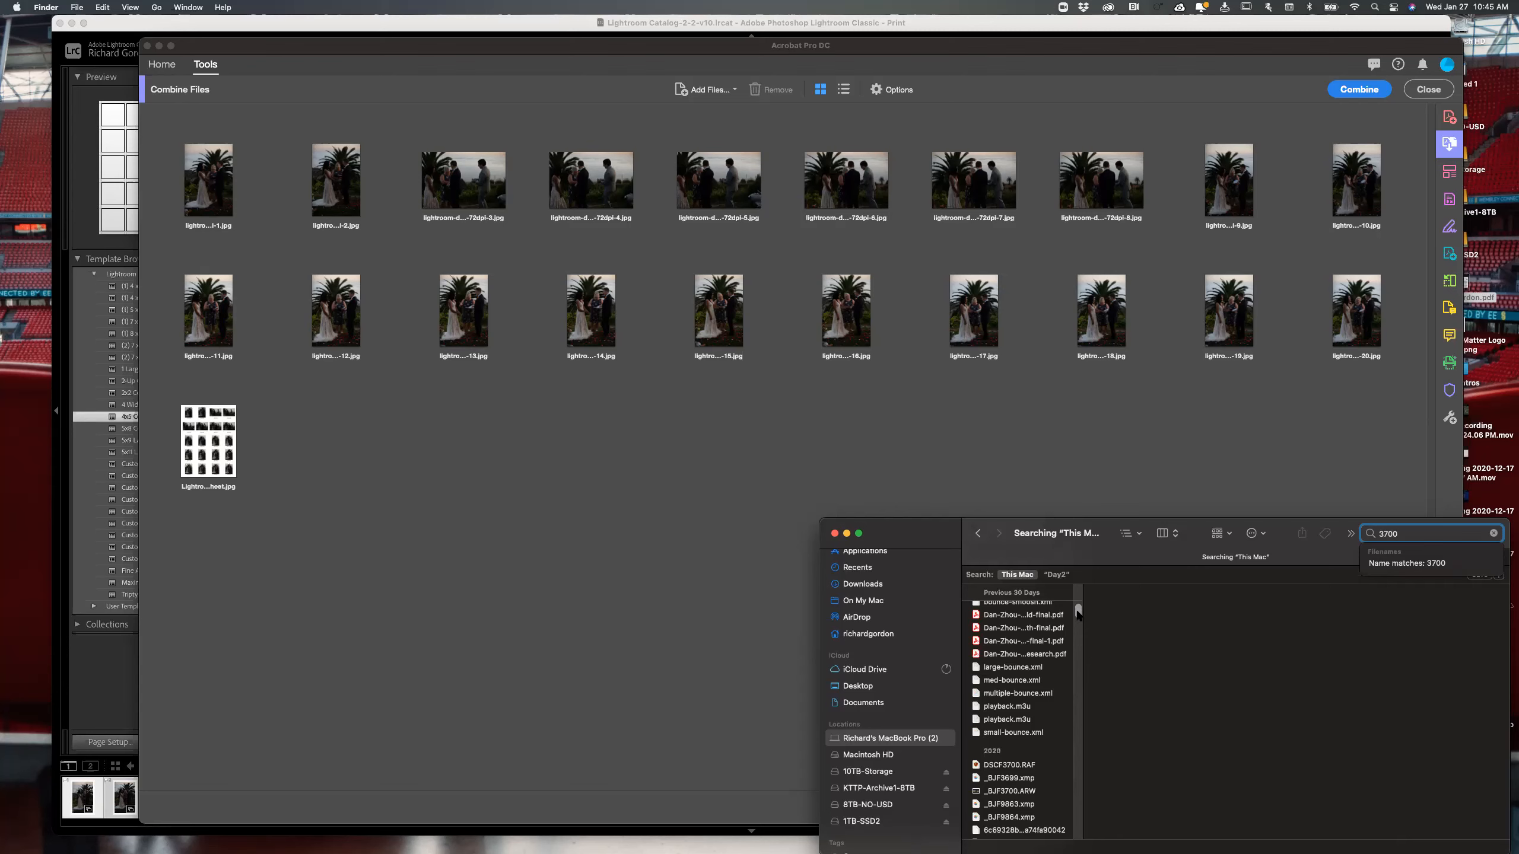
scroll(1078, 613, up, 2)
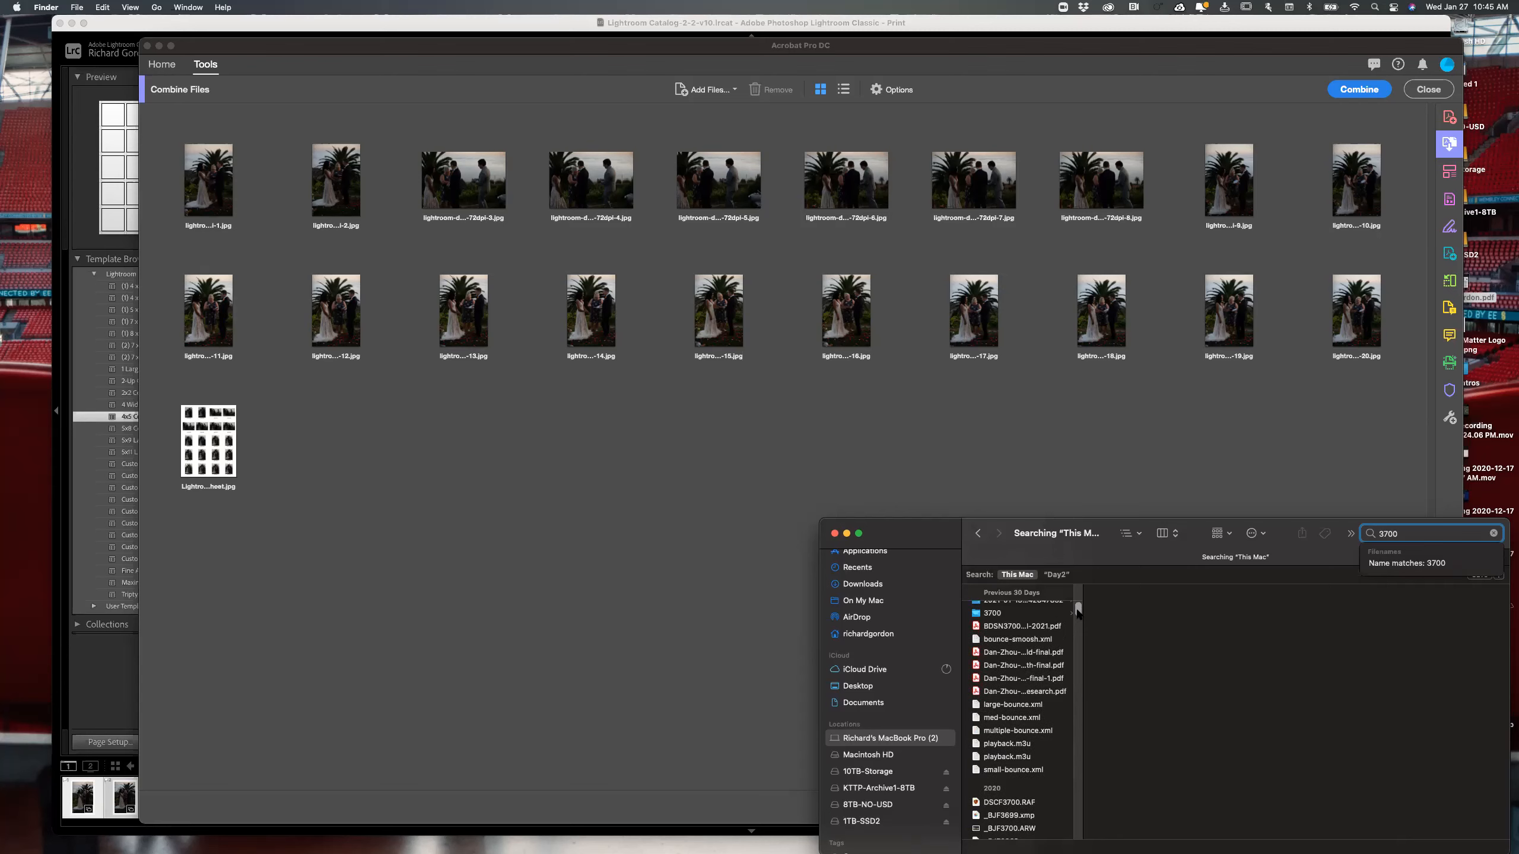
click(1039, 628)
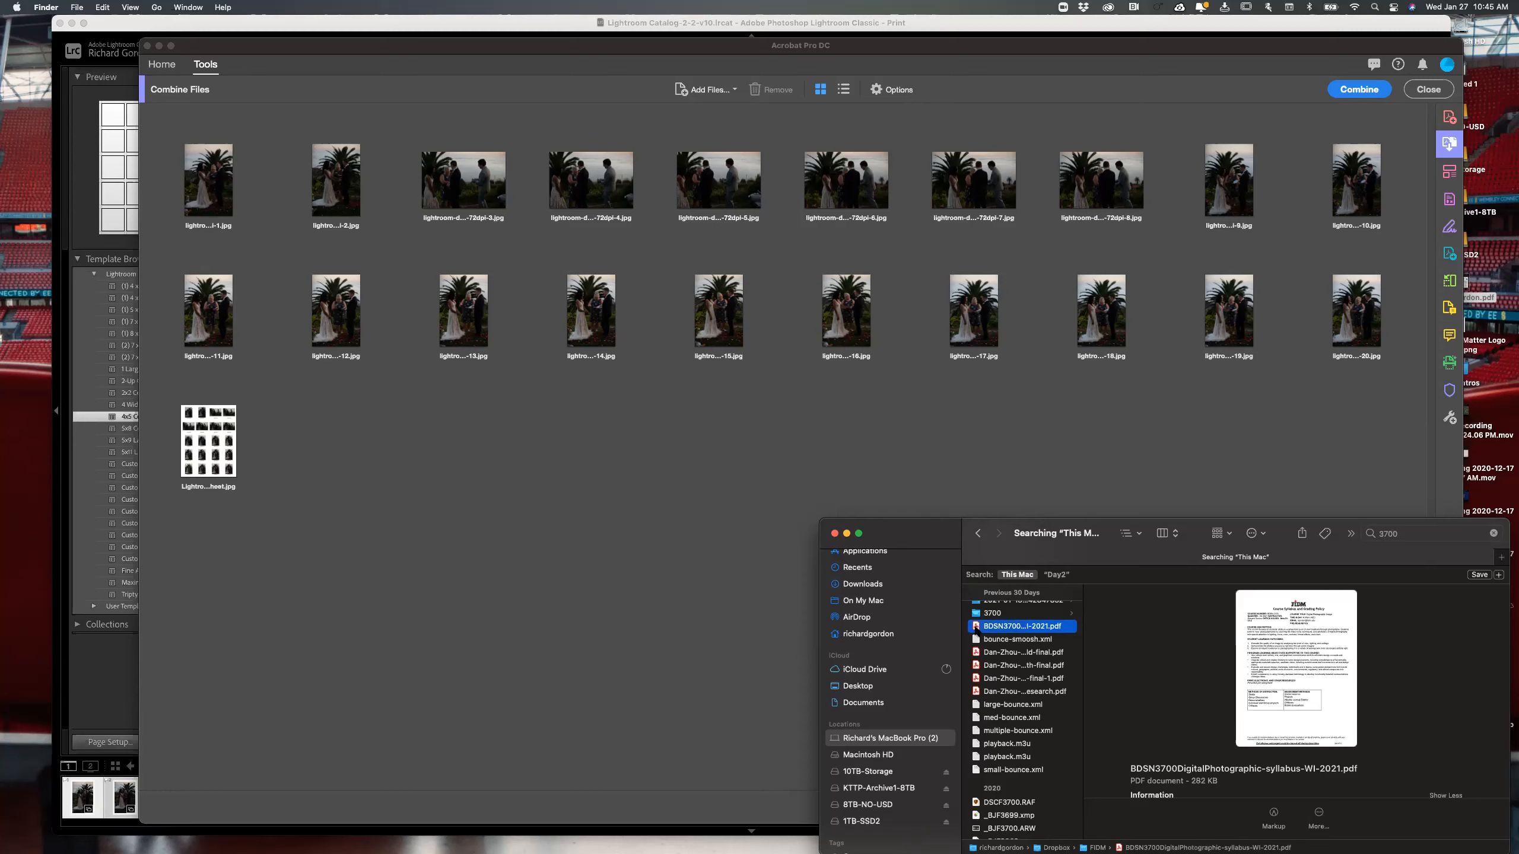
- Add the syllabus PDF to Combine Files and check the first photo, contact sheet and syllabus entries
drag(976, 628, 658, 526)
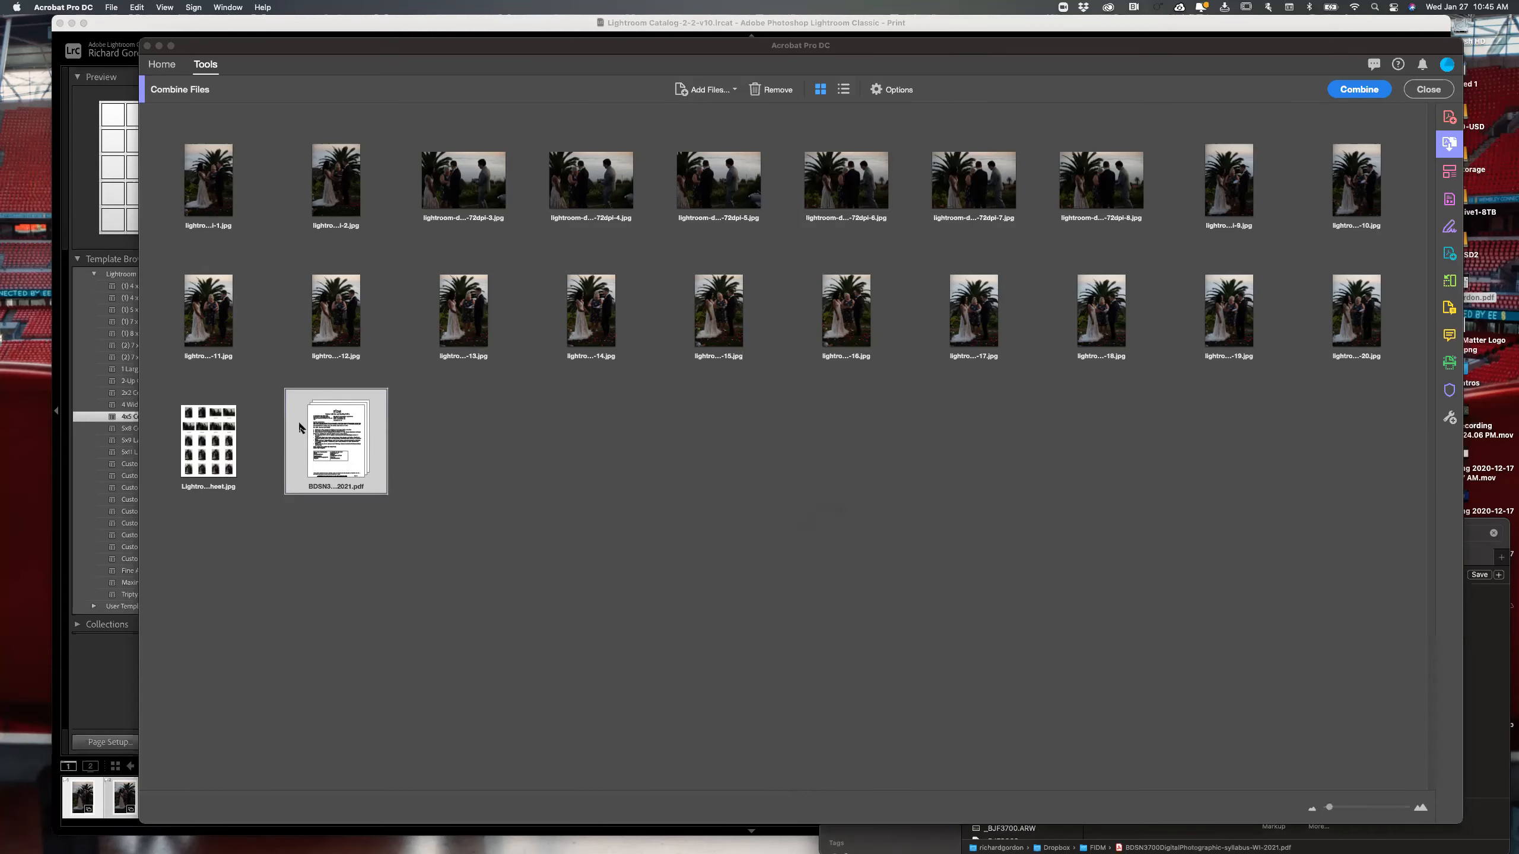
click(195, 225)
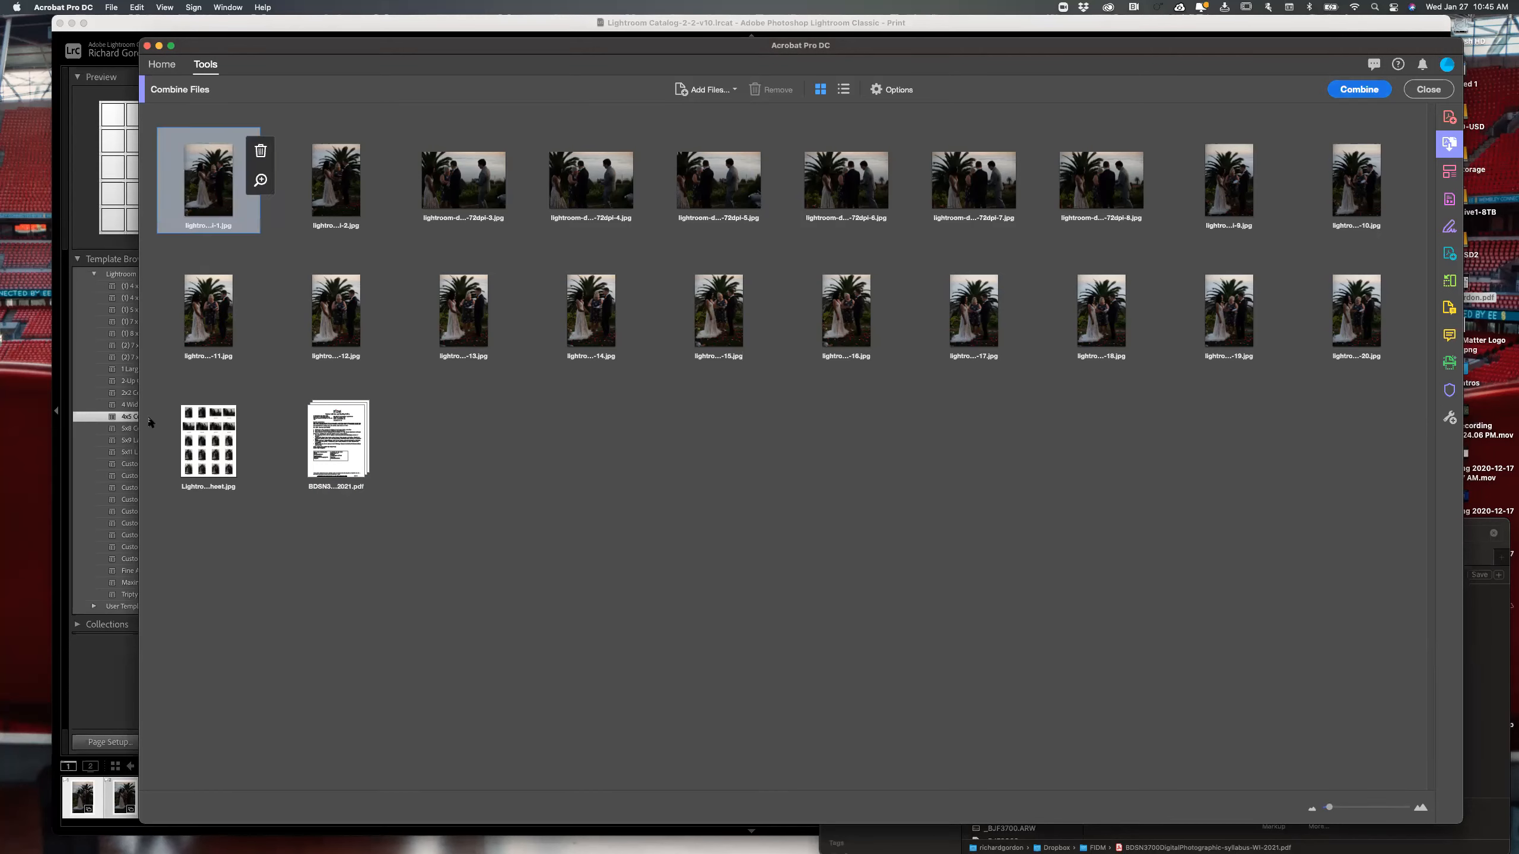
click(185, 443)
click(356, 431)
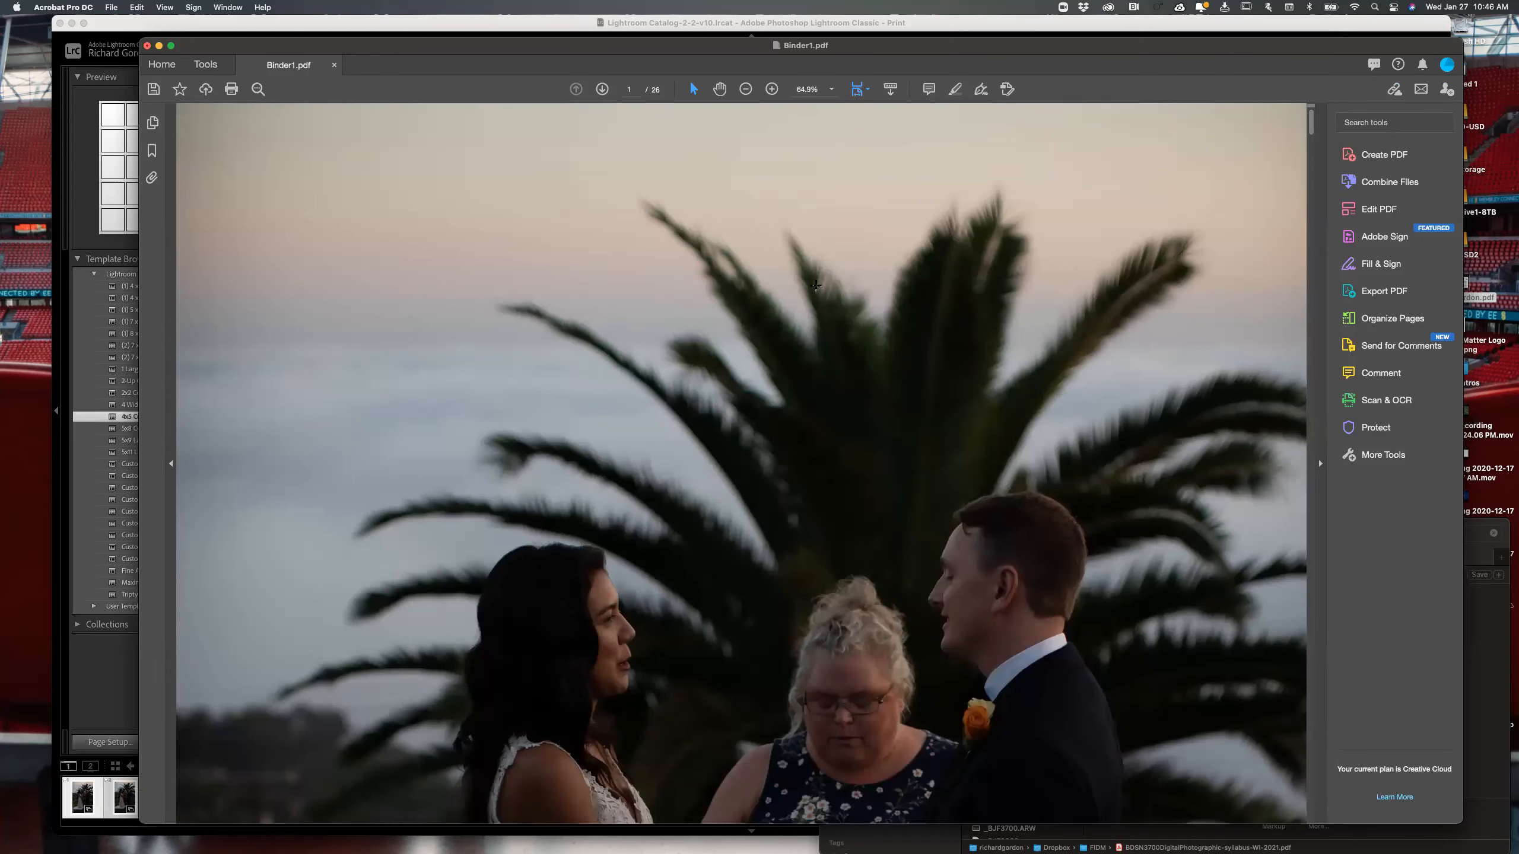
- Show the page thumbnails and review pages 21–26 at the end of the combined document
click(152, 123)
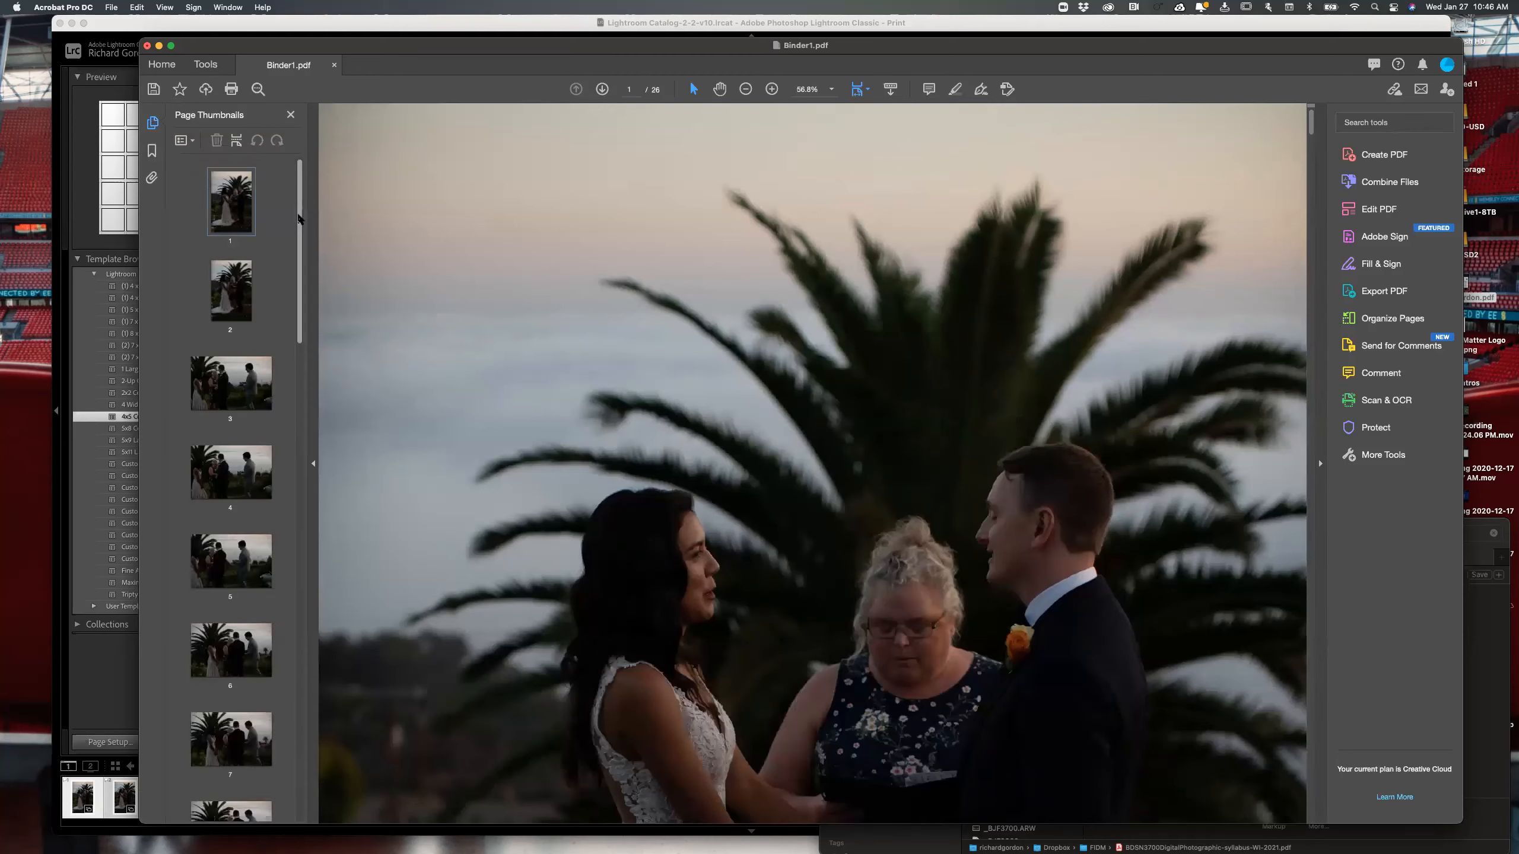
scroll(298, 218, down, 1)
scroll(302, 372, down, 5)
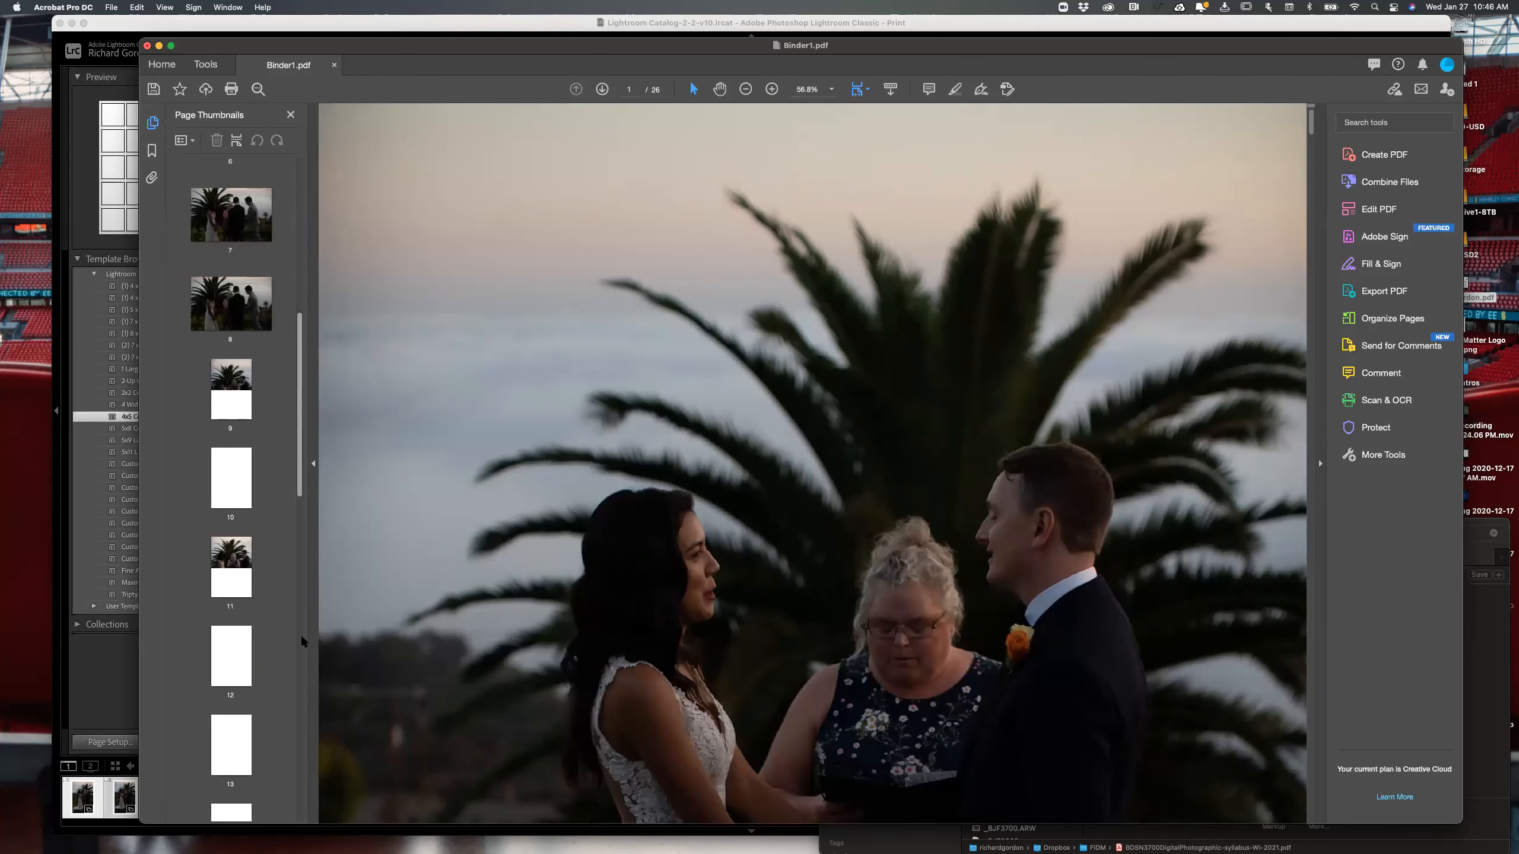
scroll(301, 676, down, 5)
scroll(301, 799, down, 5)
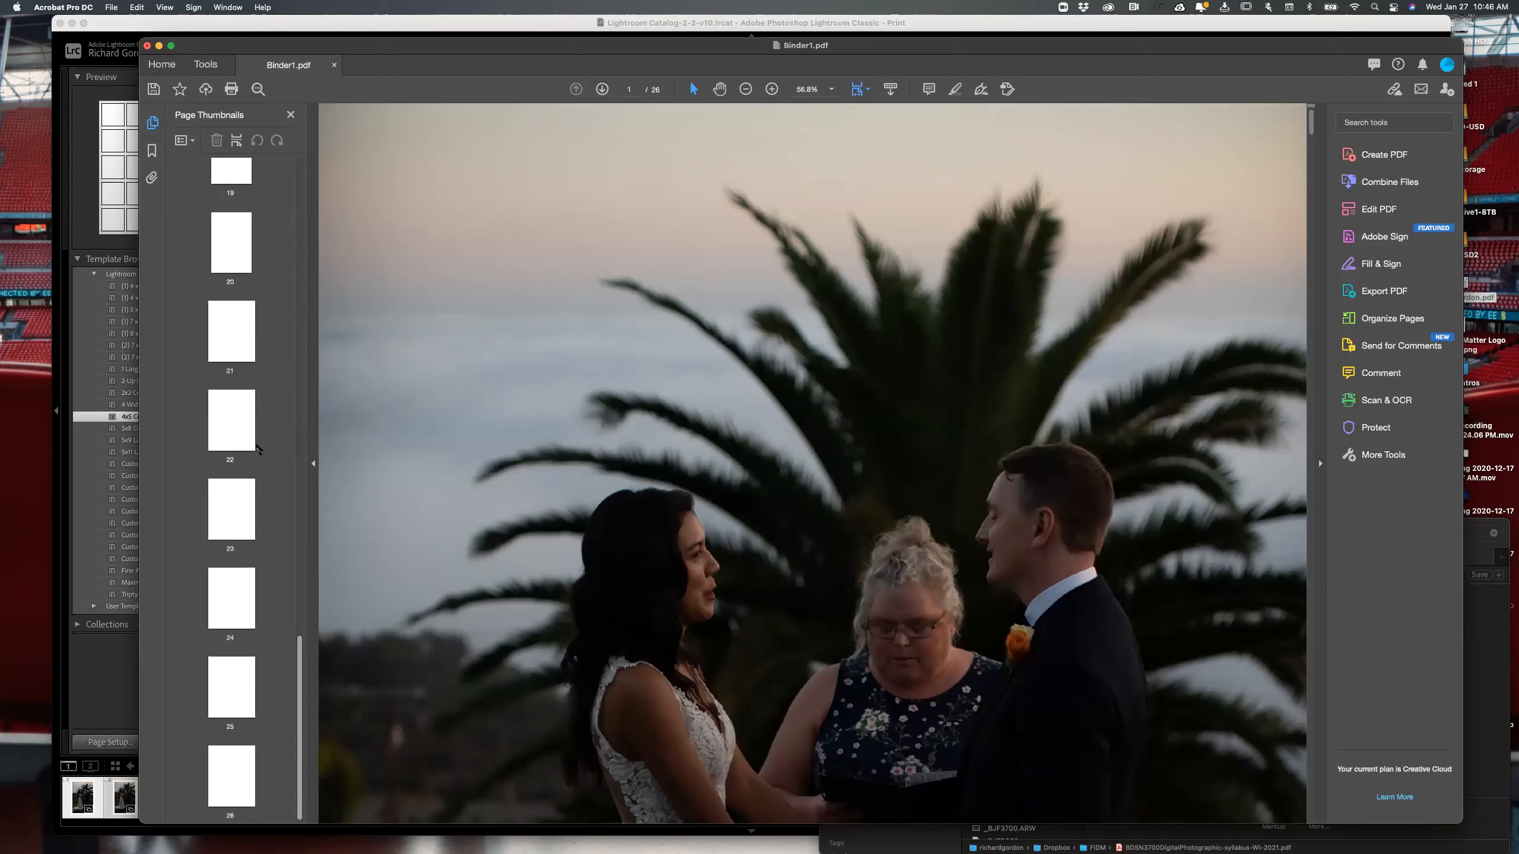
click(229, 346)
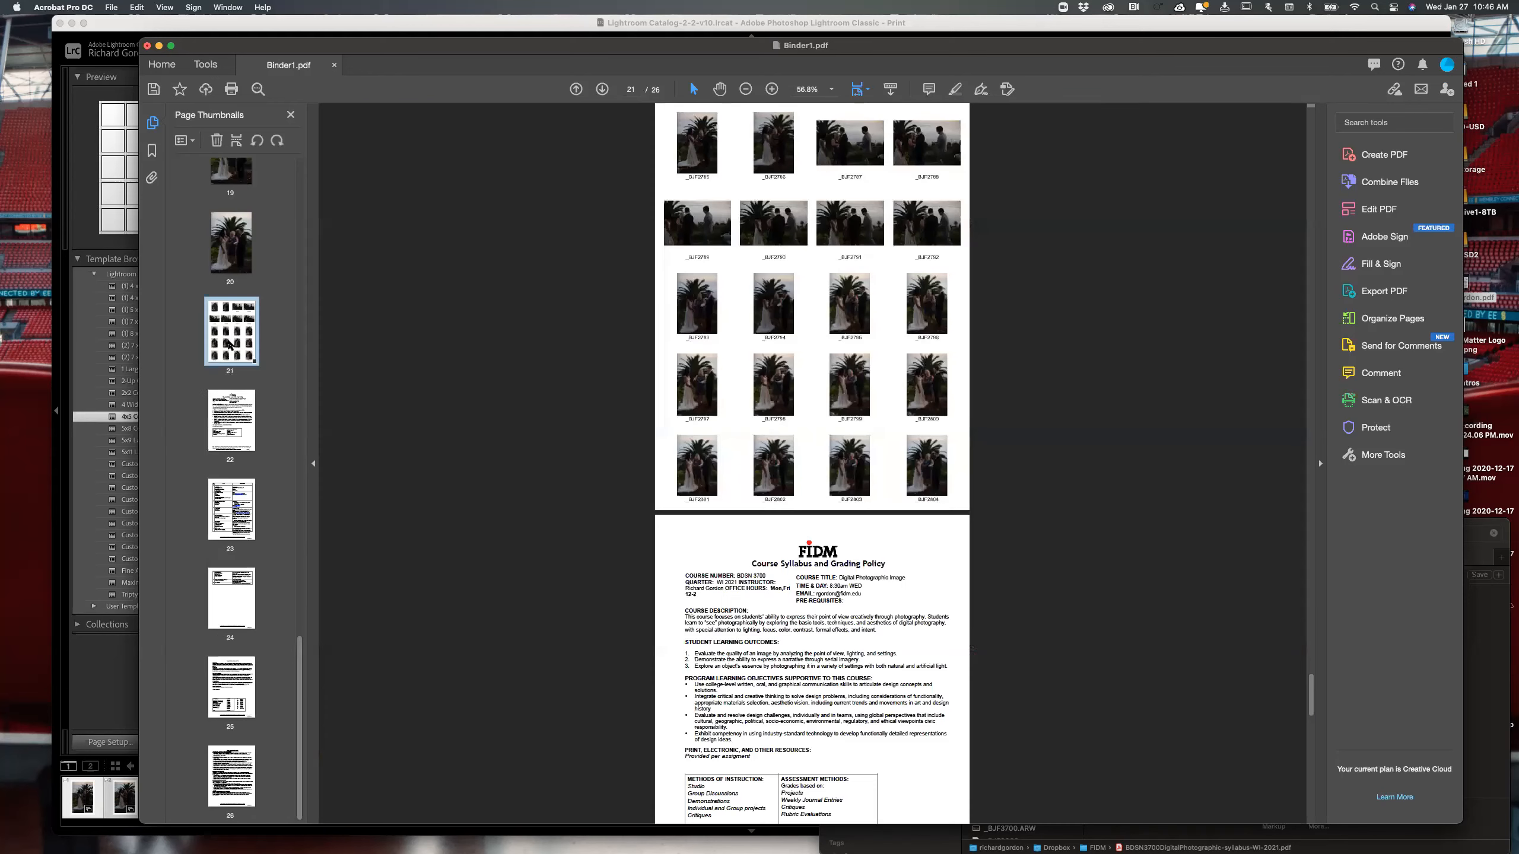
click(225, 575)
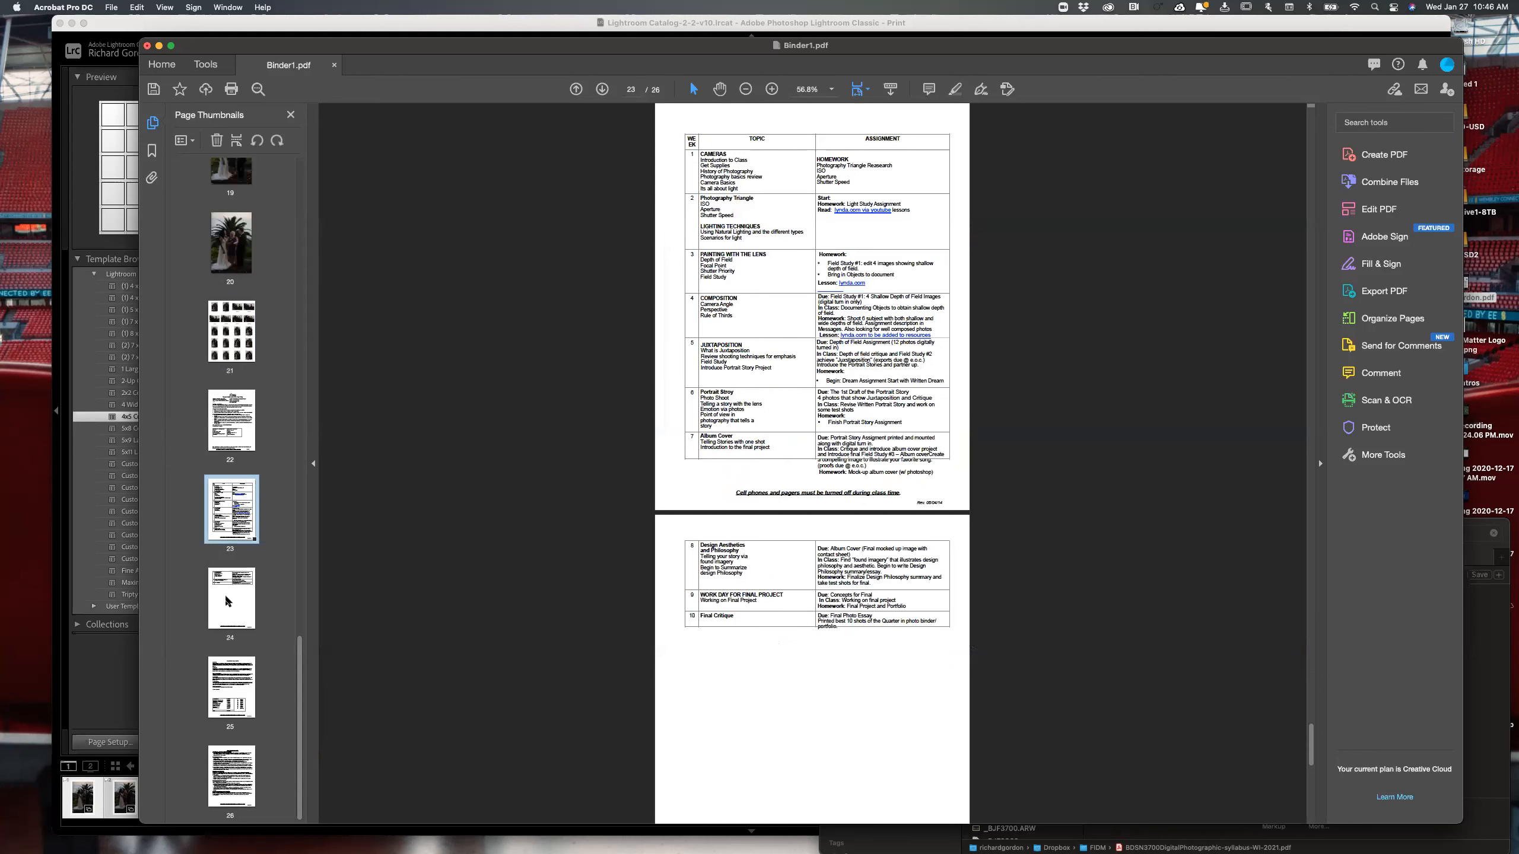
click(227, 775)
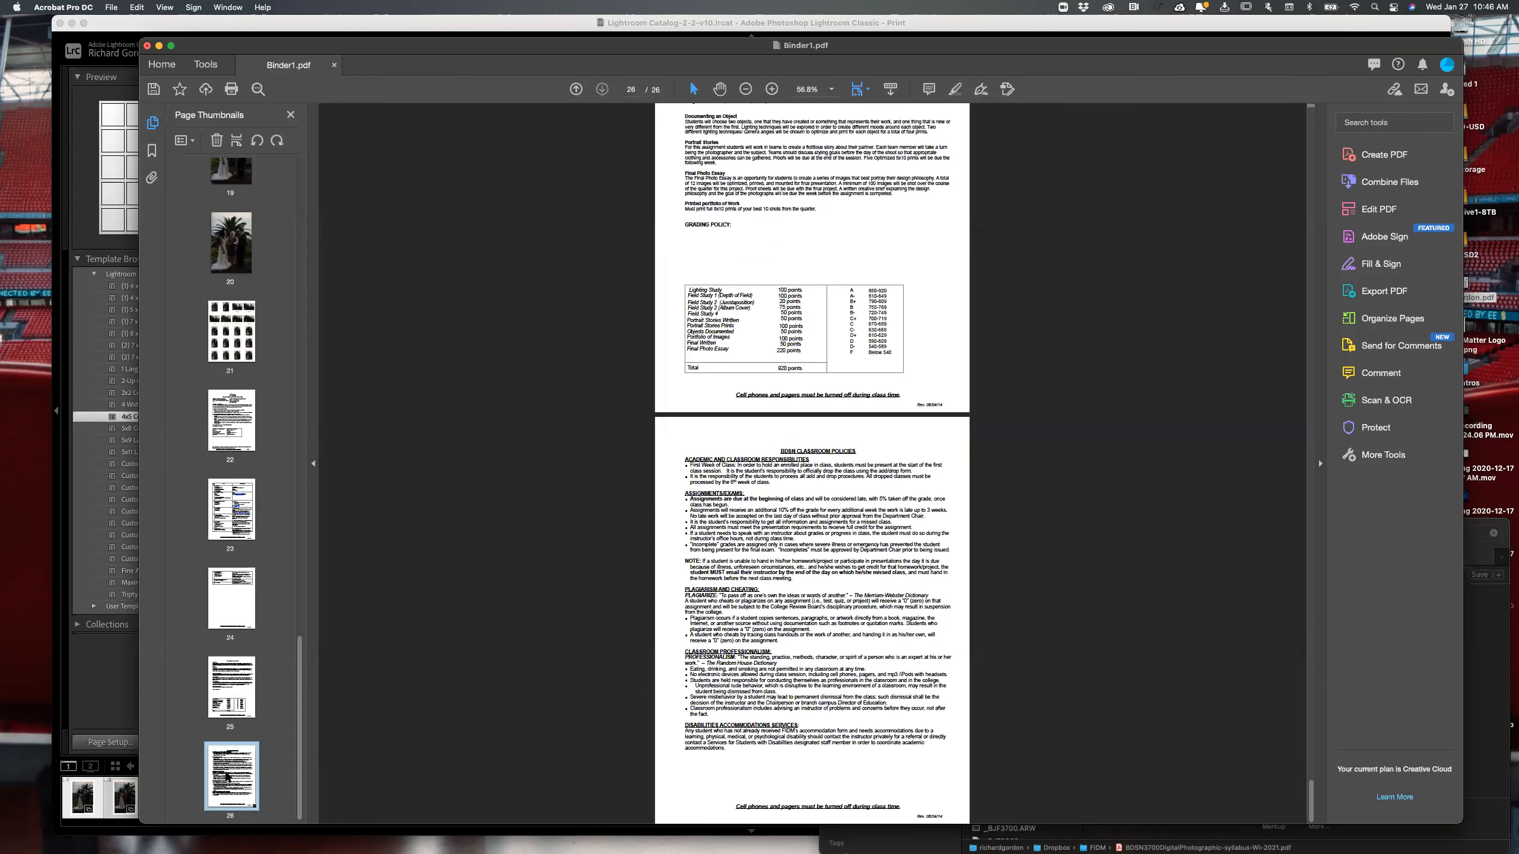
click(230, 428)
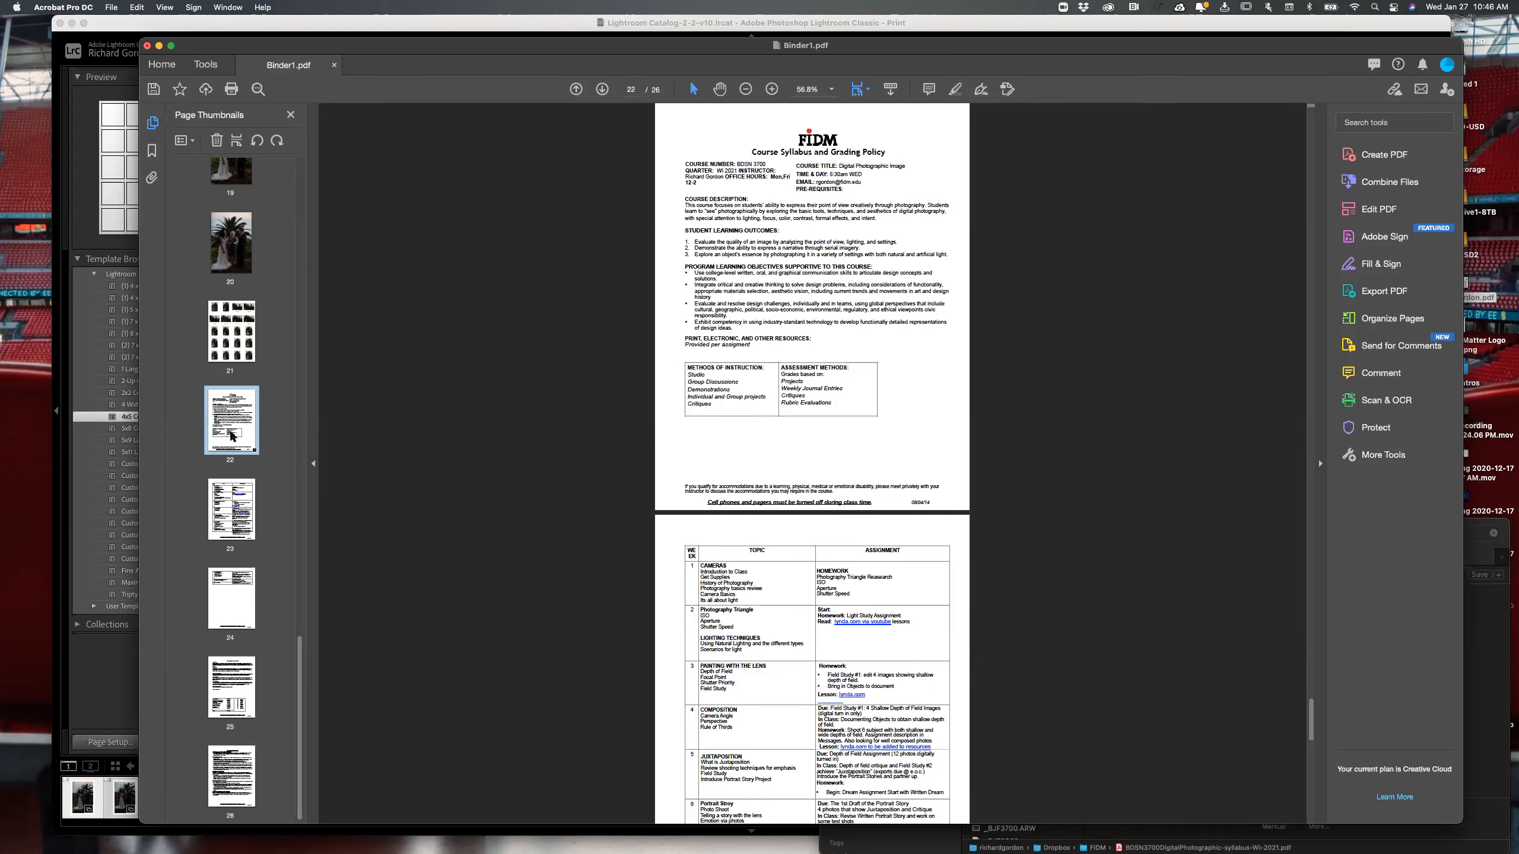
click(262, 538)
click(237, 528)
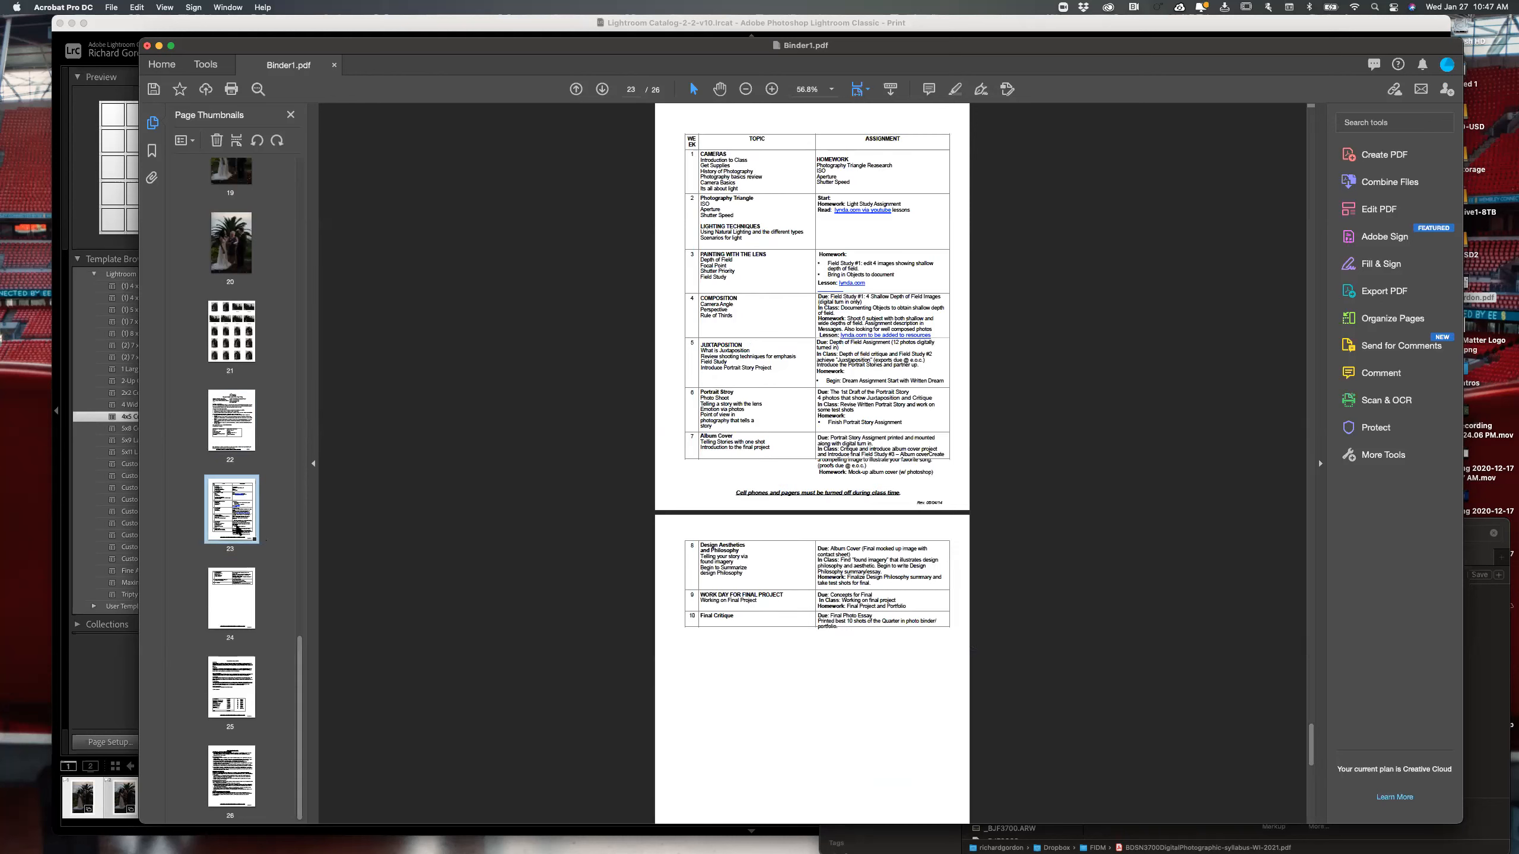
- Select syllabus thumbnails 24 through 26 as the range to remove
click(241, 587)
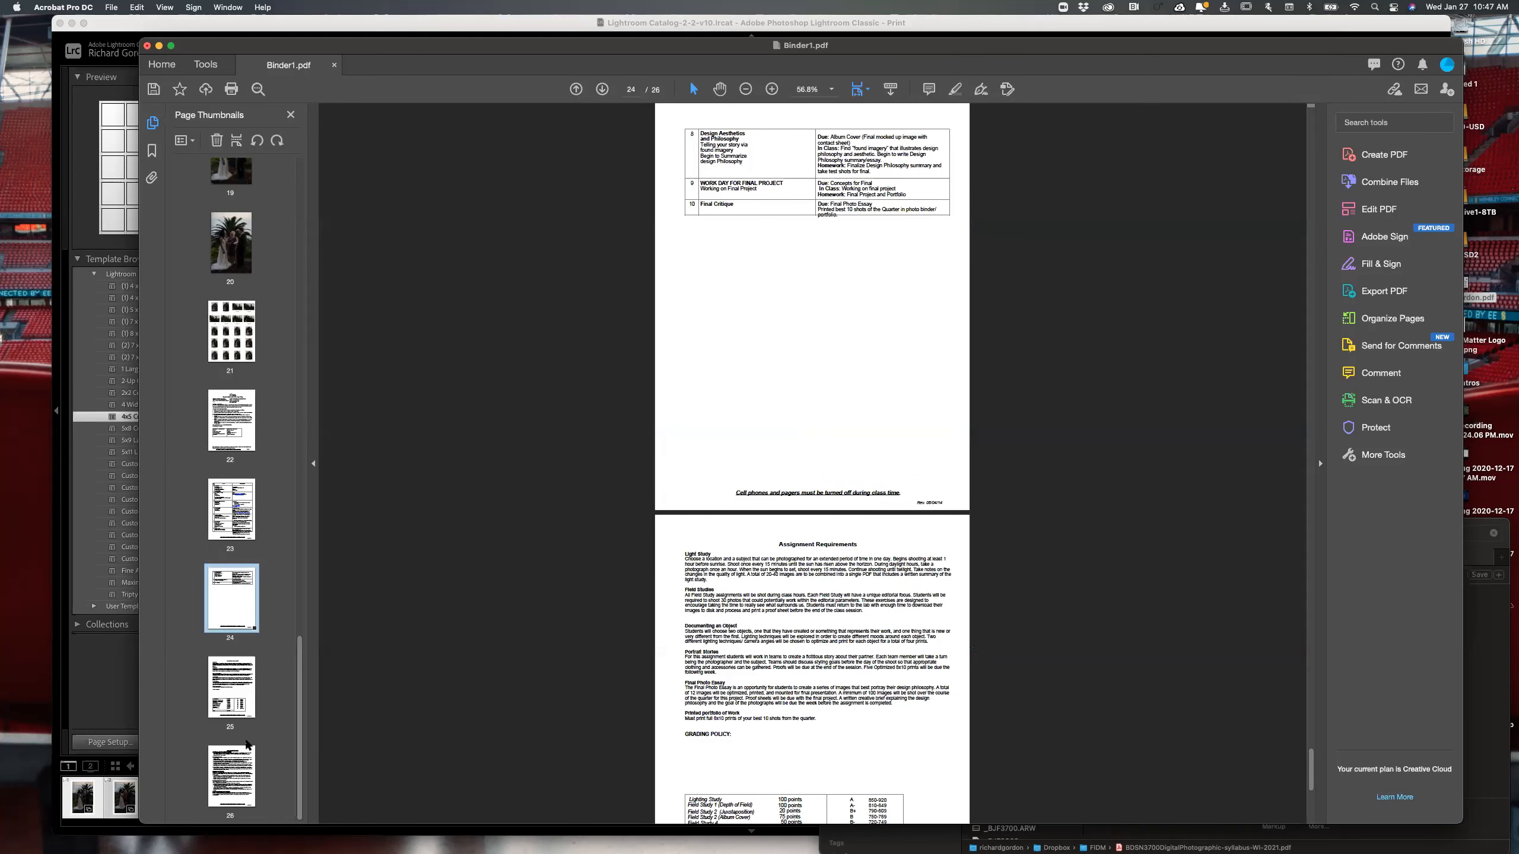
shift+click(242, 779)
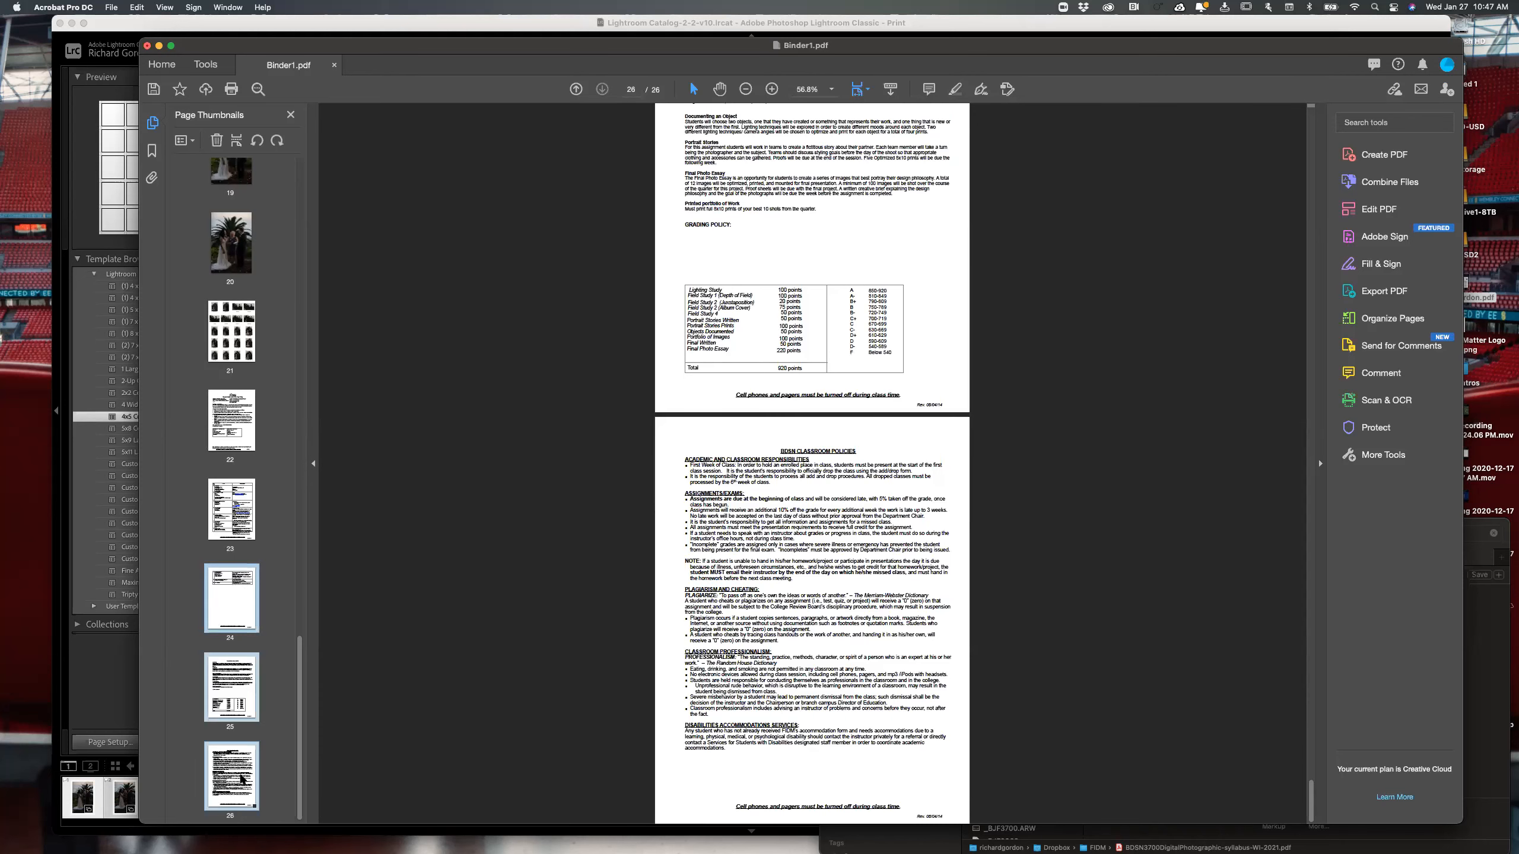
right_click(242, 778)
click(441, 515)
- Delete pages 24–26, confirming both prompts and dismissing the reading dialog
key(super+shift+d)
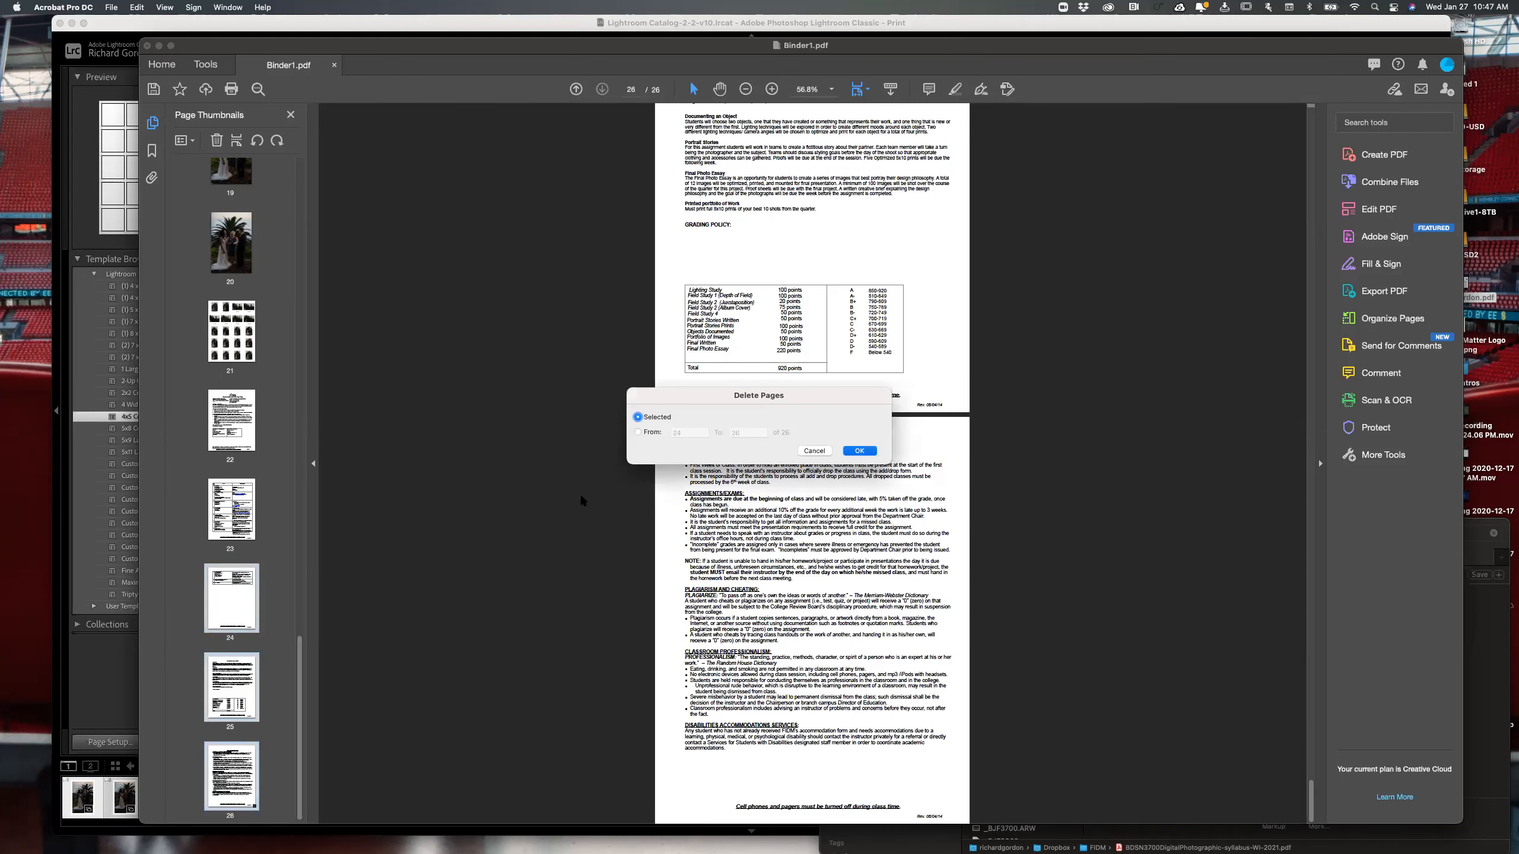
key(Return)
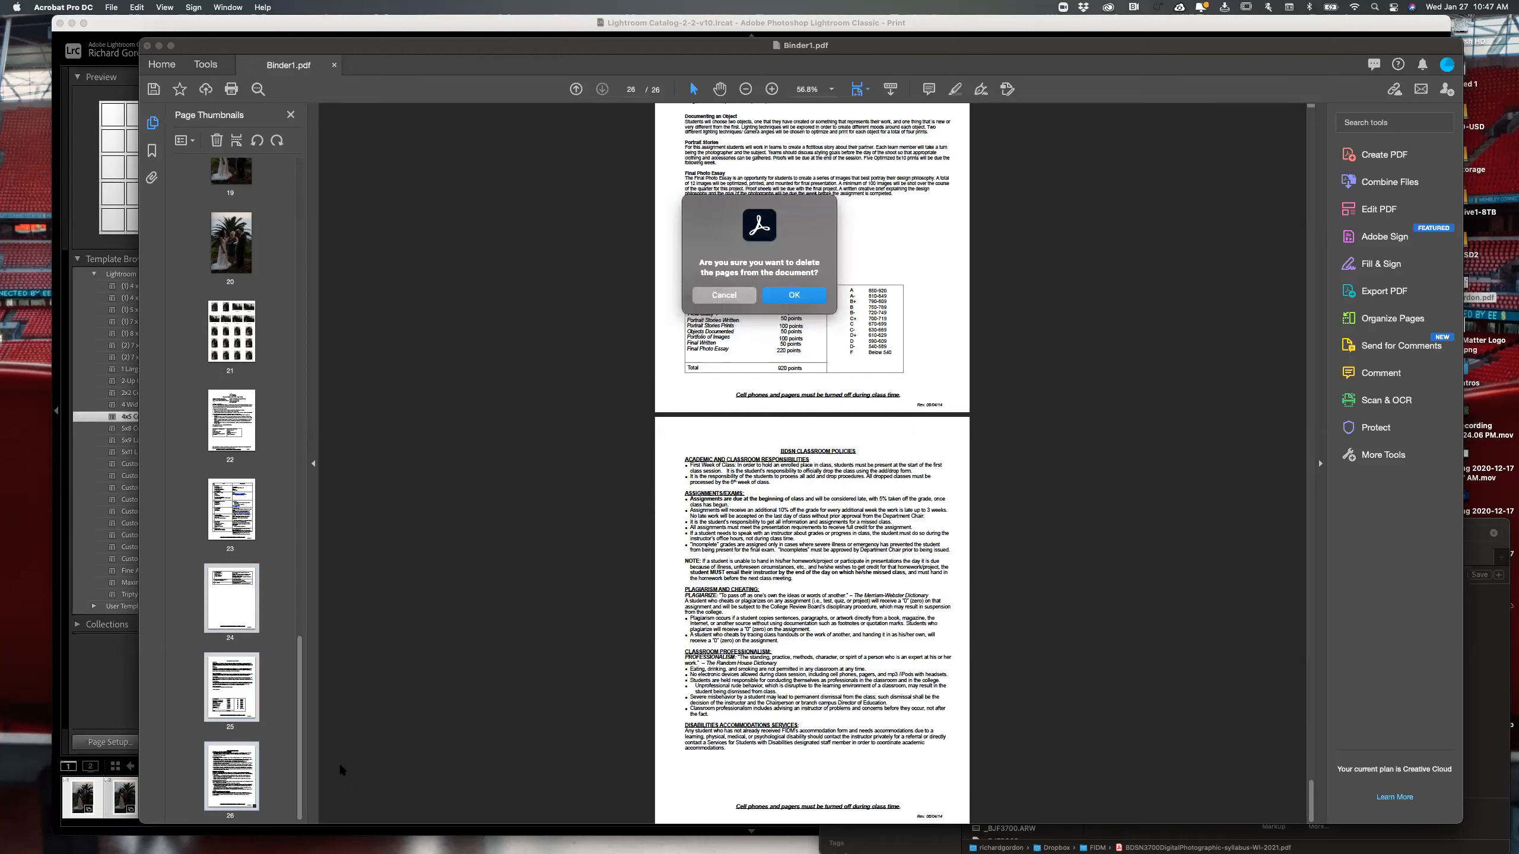
key(Return)
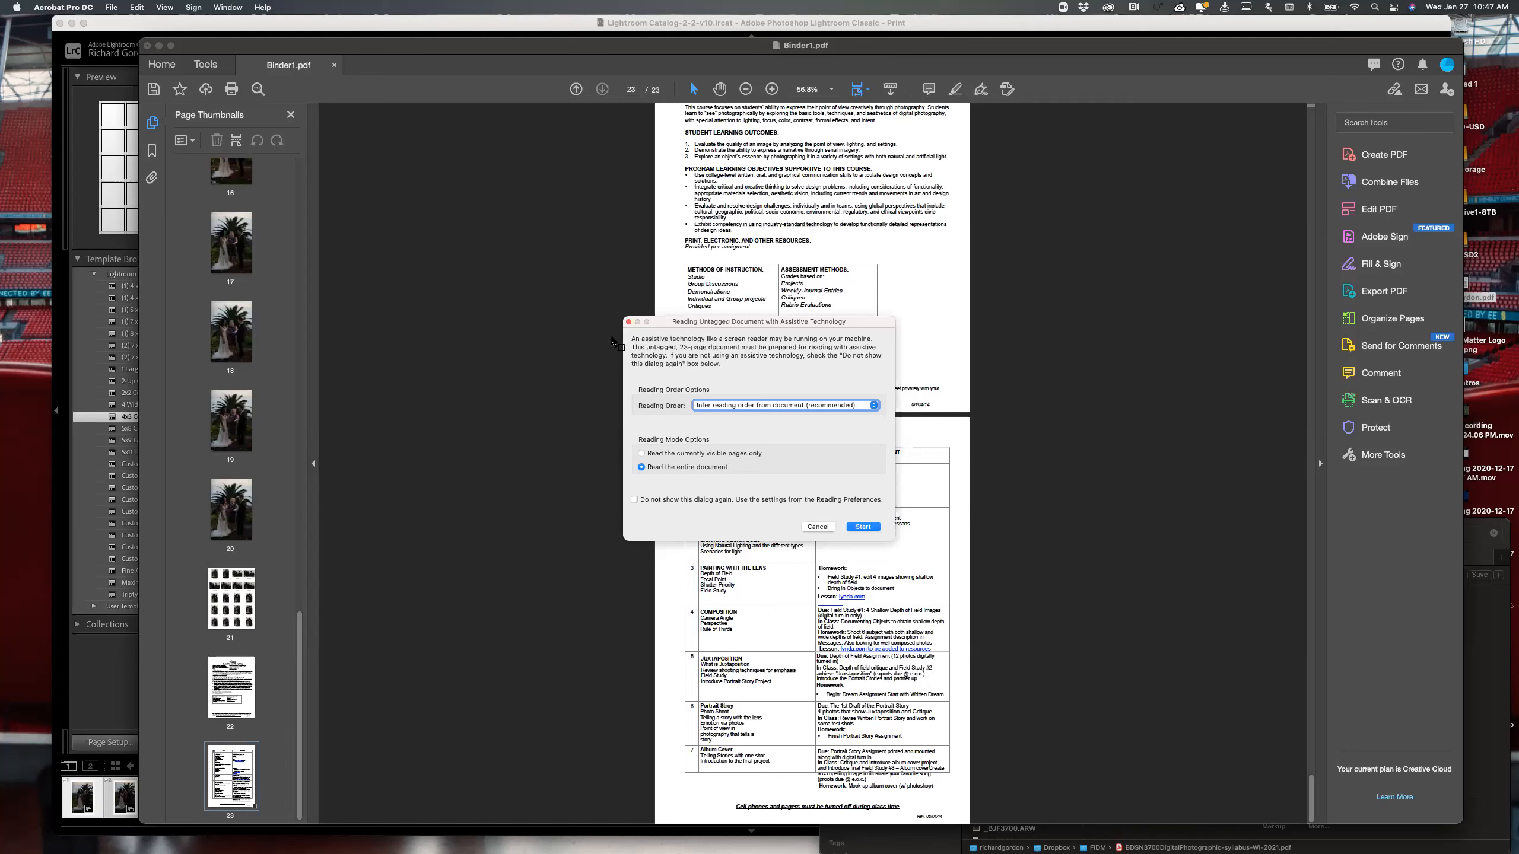
click(861, 526)
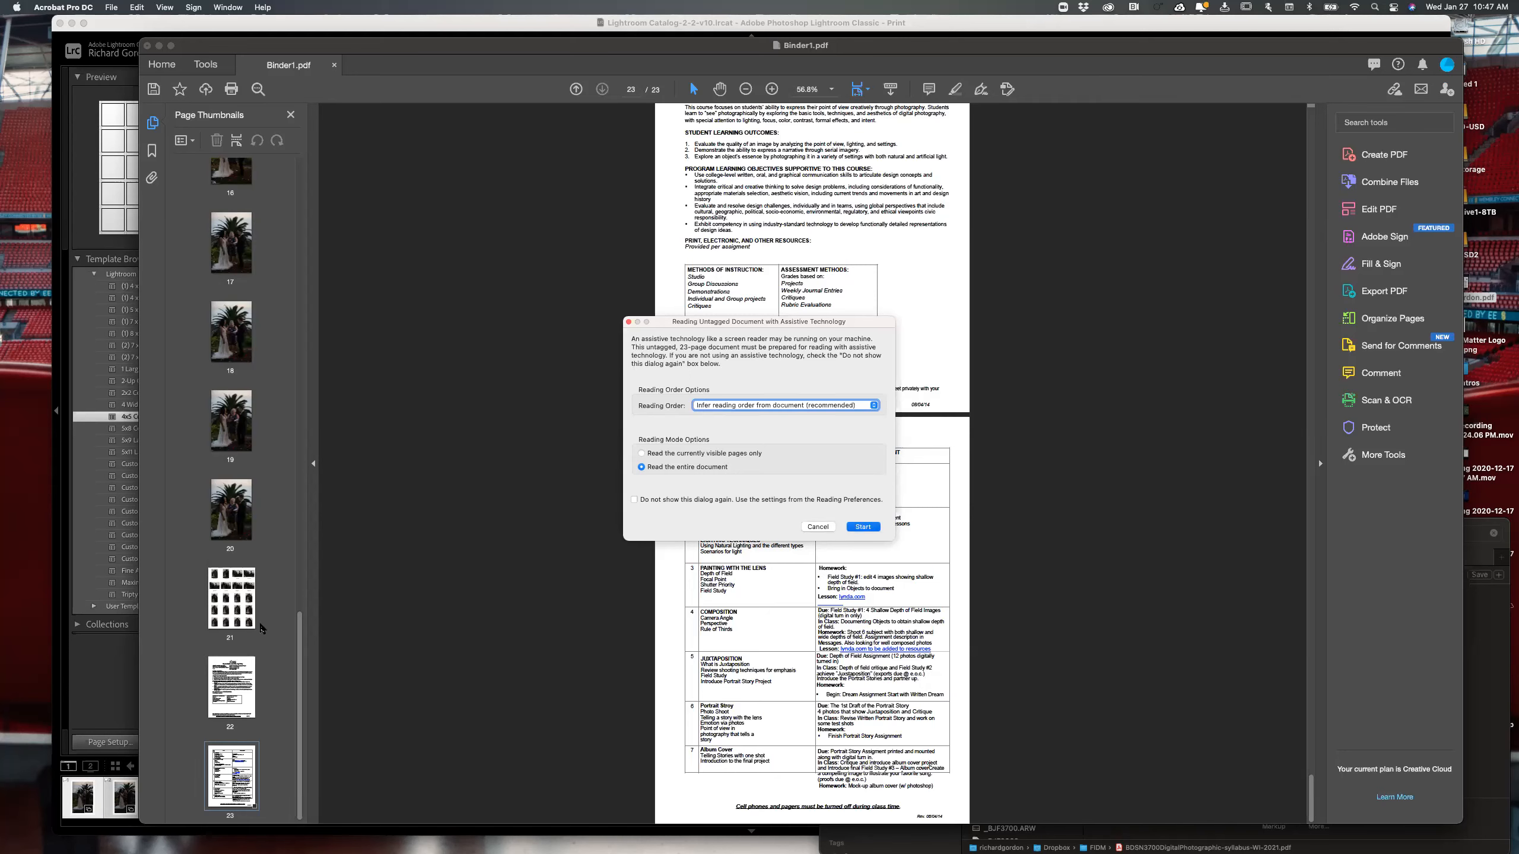
- Go back to page 1 of the now 23-page Binder1.pdf
right_click(266, 557)
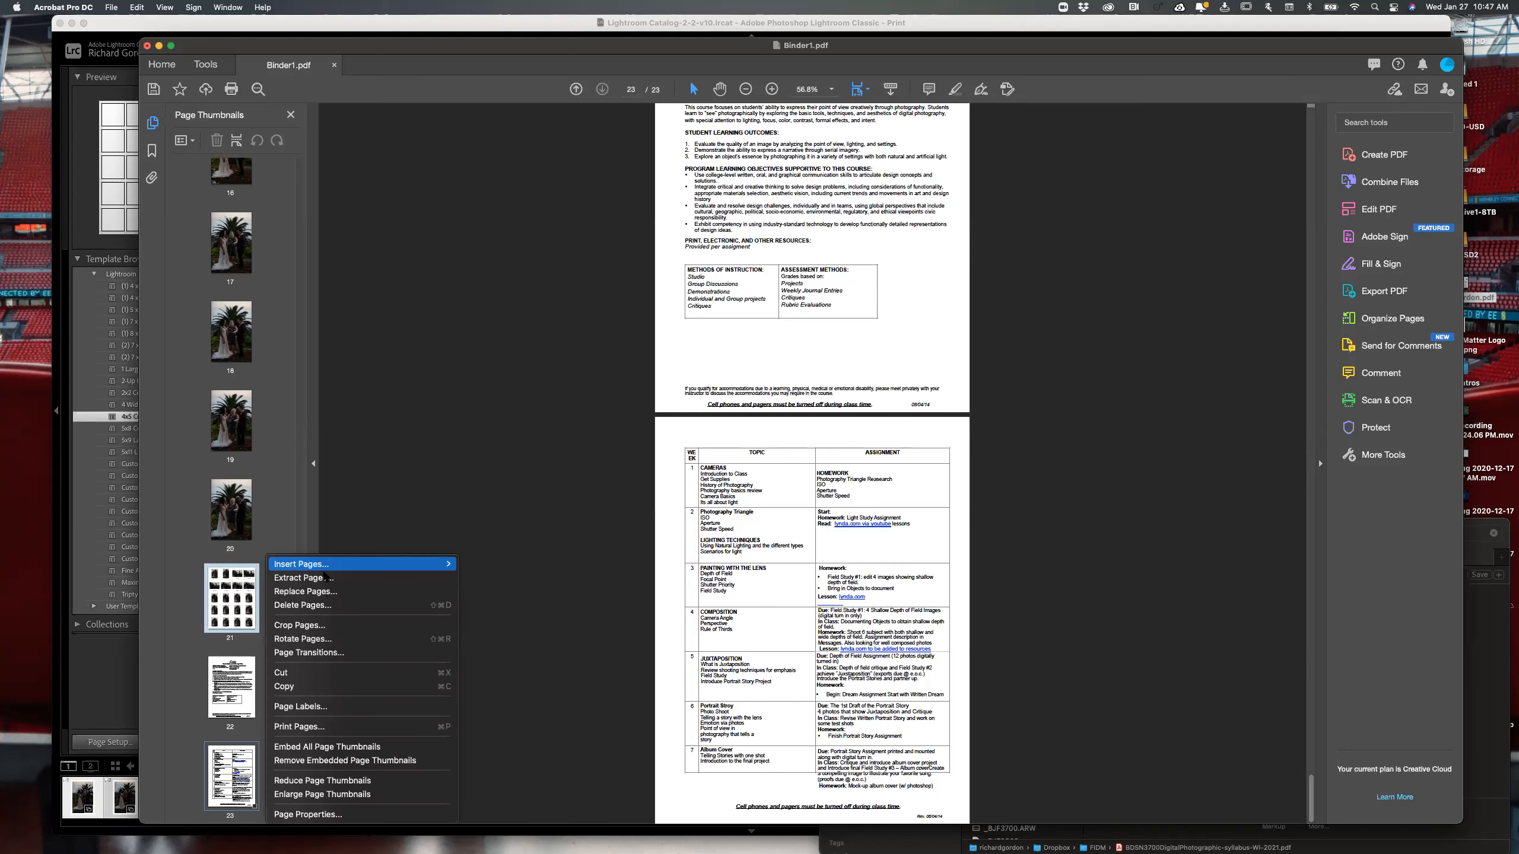
mouse_move(325, 569)
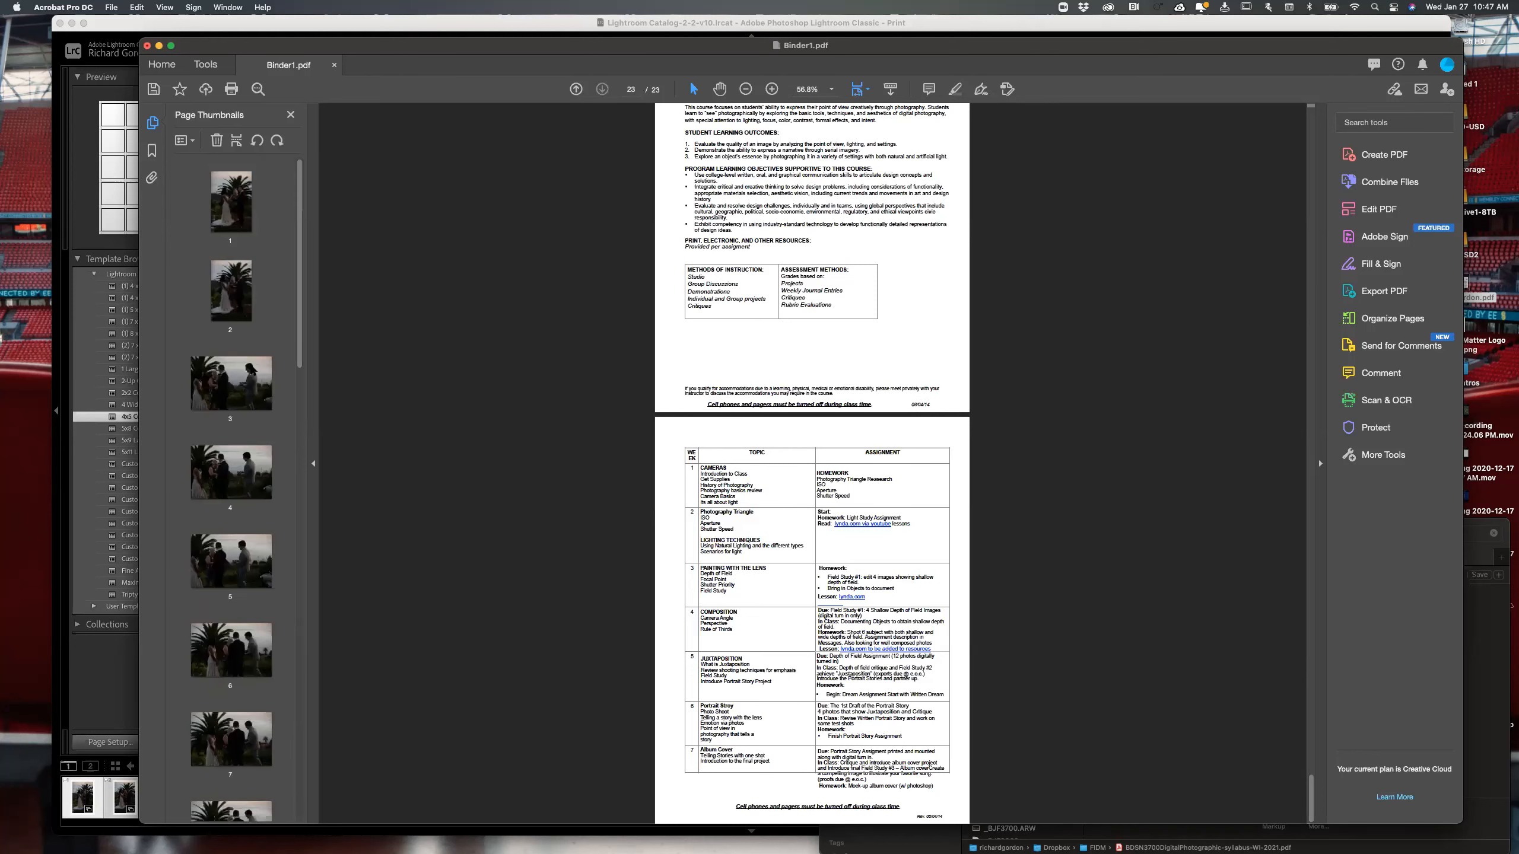
click(250, 206)
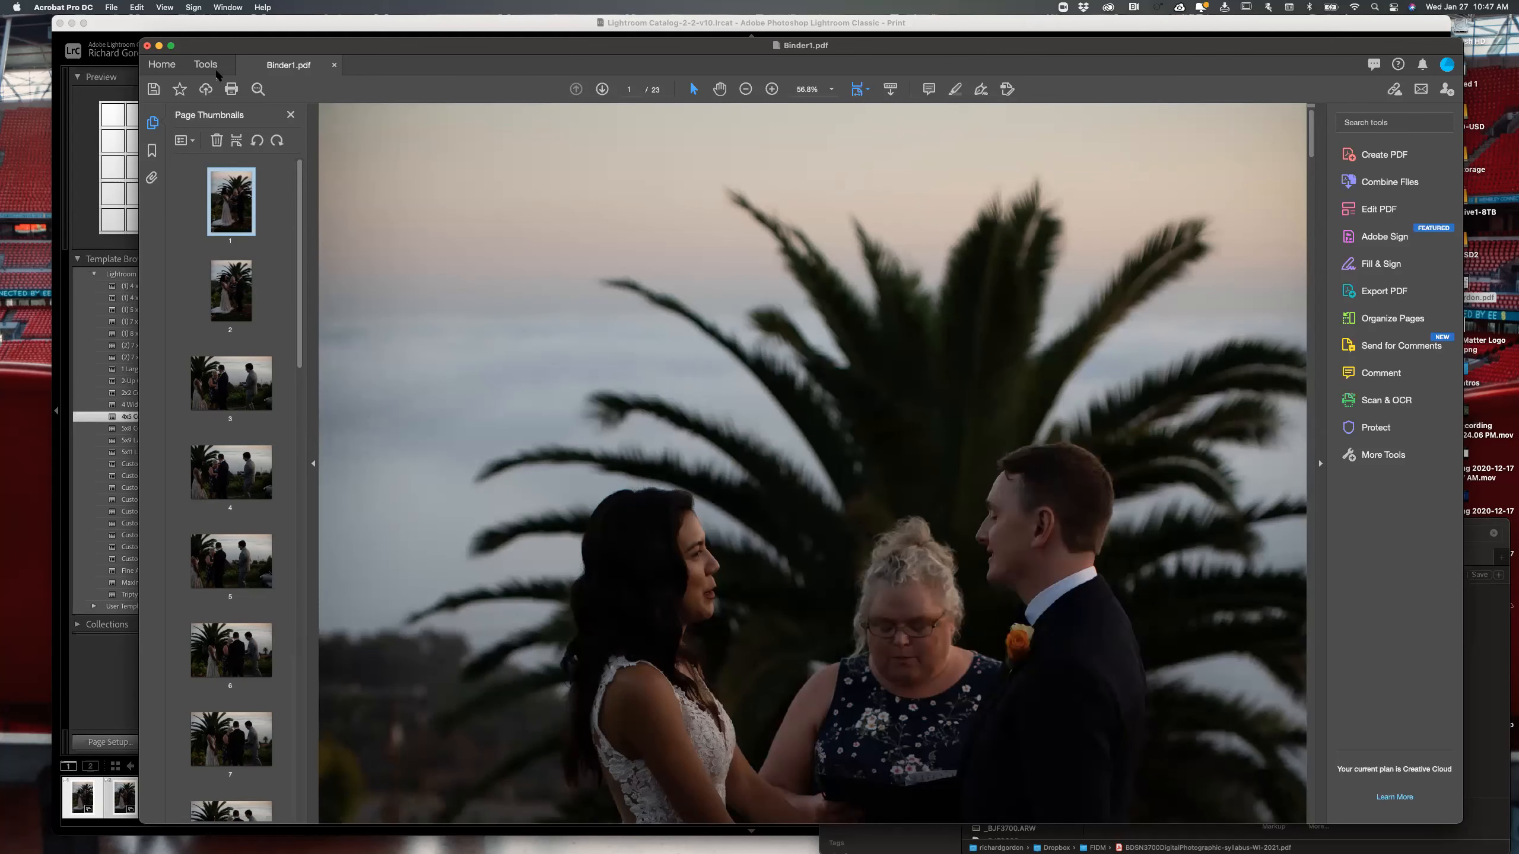
- Choose File > Save as Other > Reduced Size PDF and agree to save Binder1 first
click(110, 7)
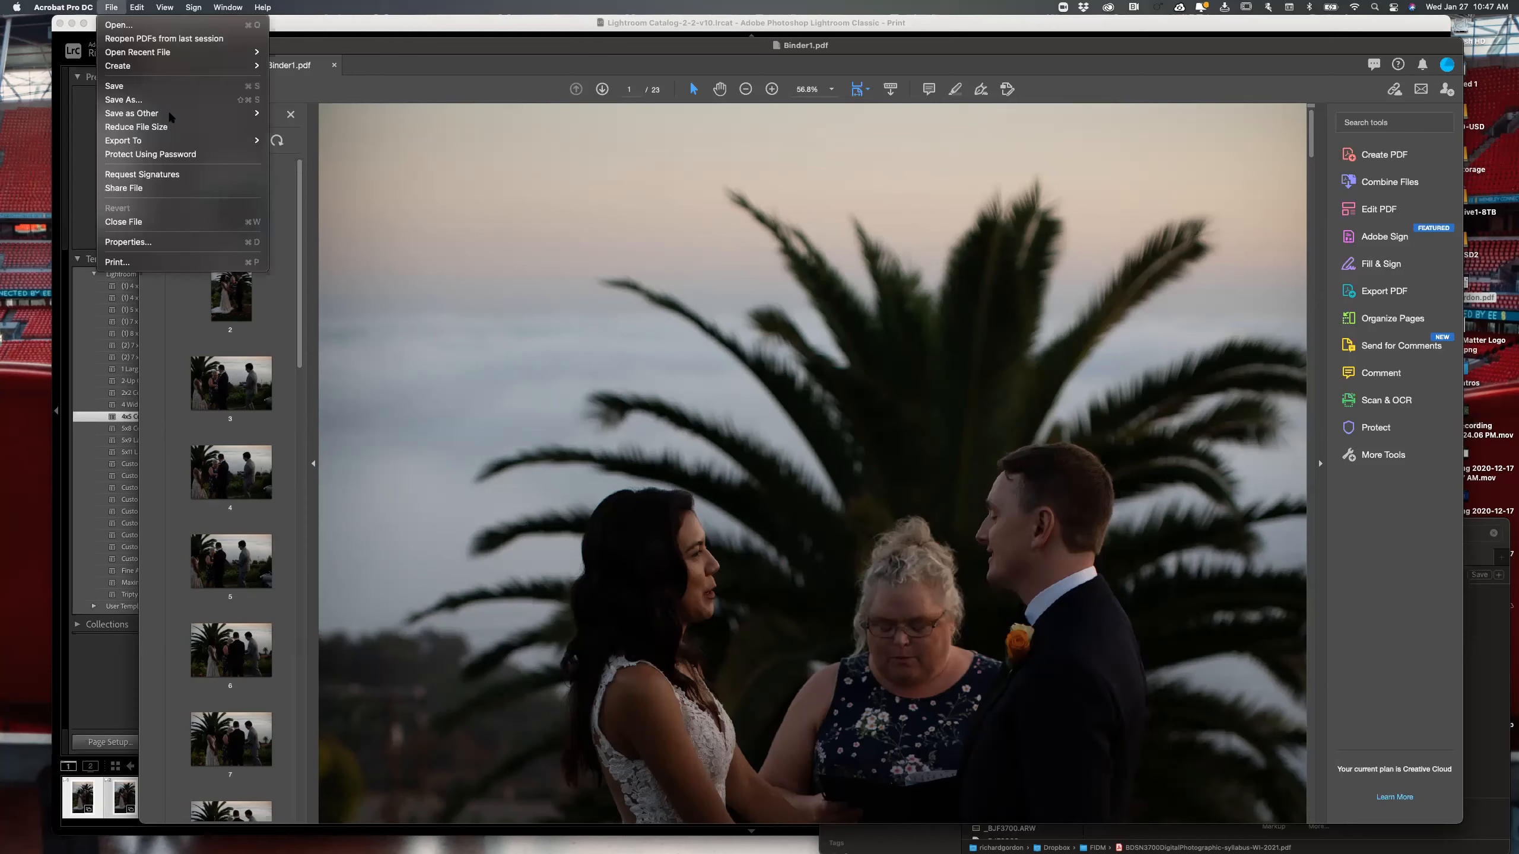
mouse_move(171, 115)
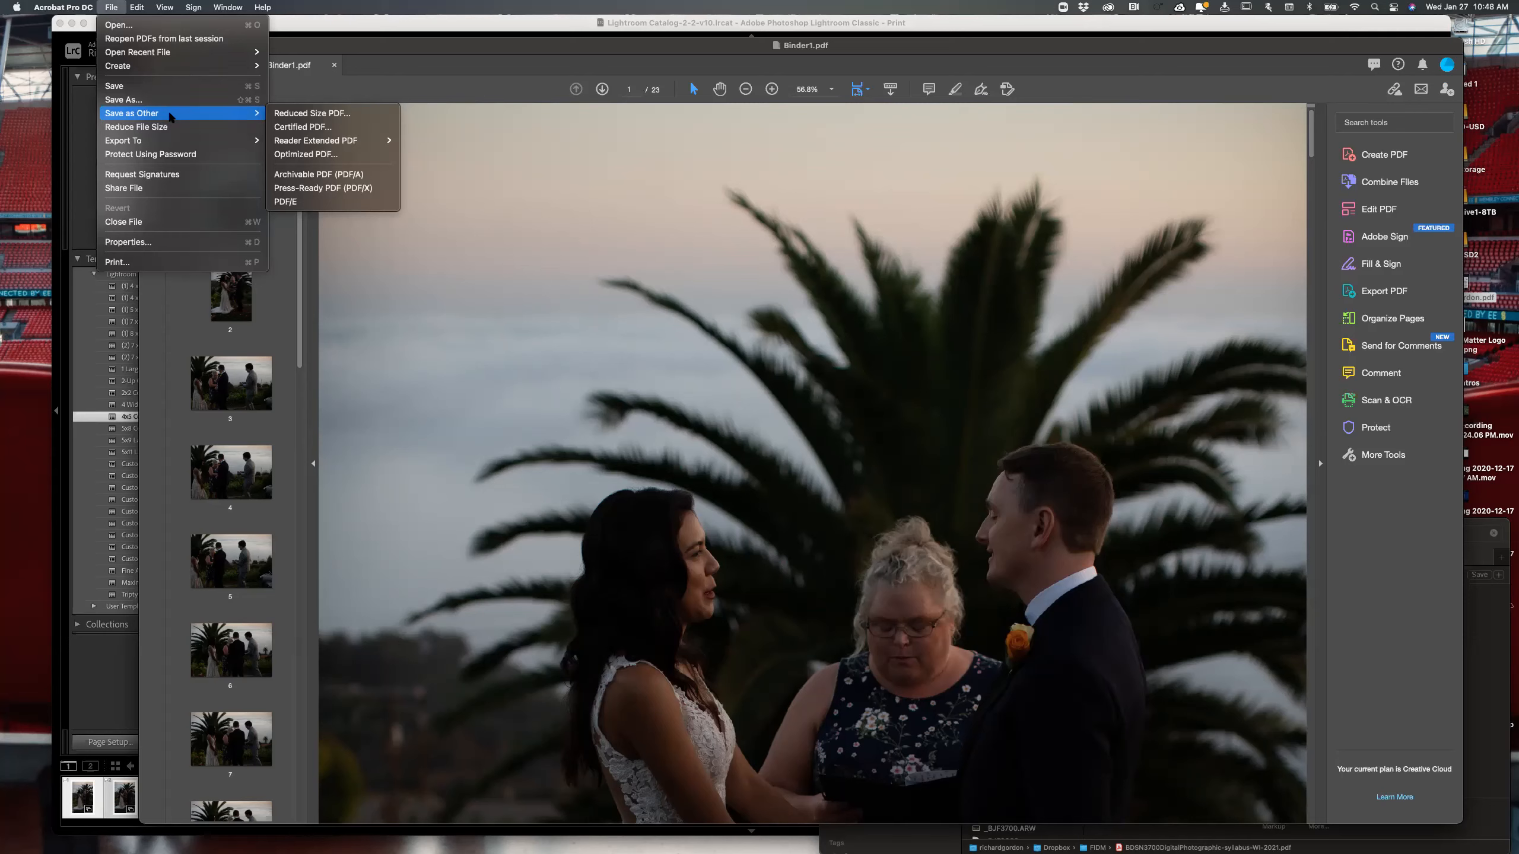
click(355, 114)
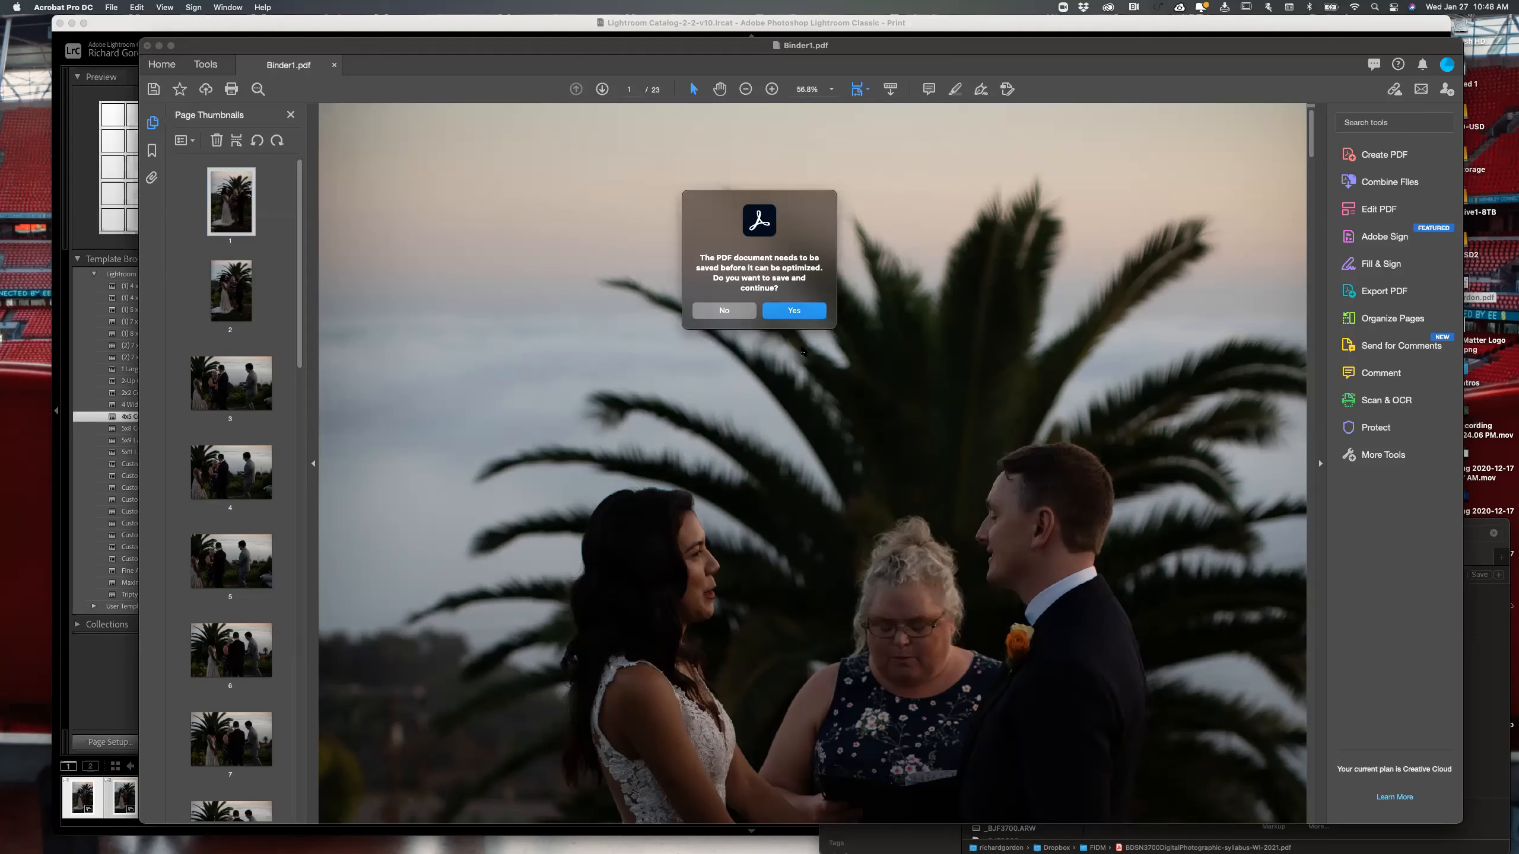
key(Return)
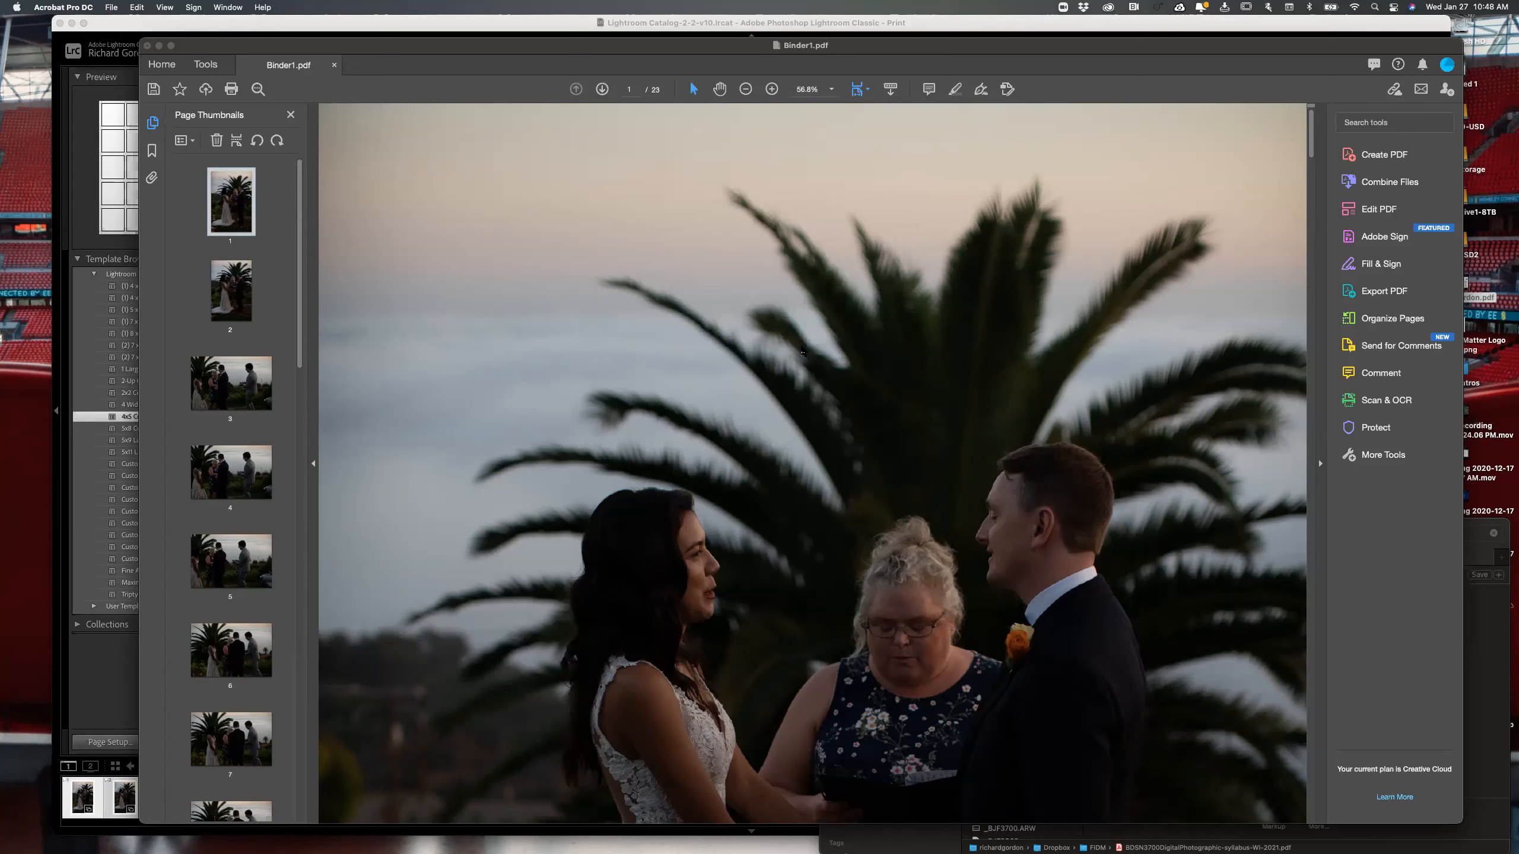
- Rename the file from Binder1 to the presenter's name followed by 'lightroom-demo-1-27-21-final'
click(760, 195)
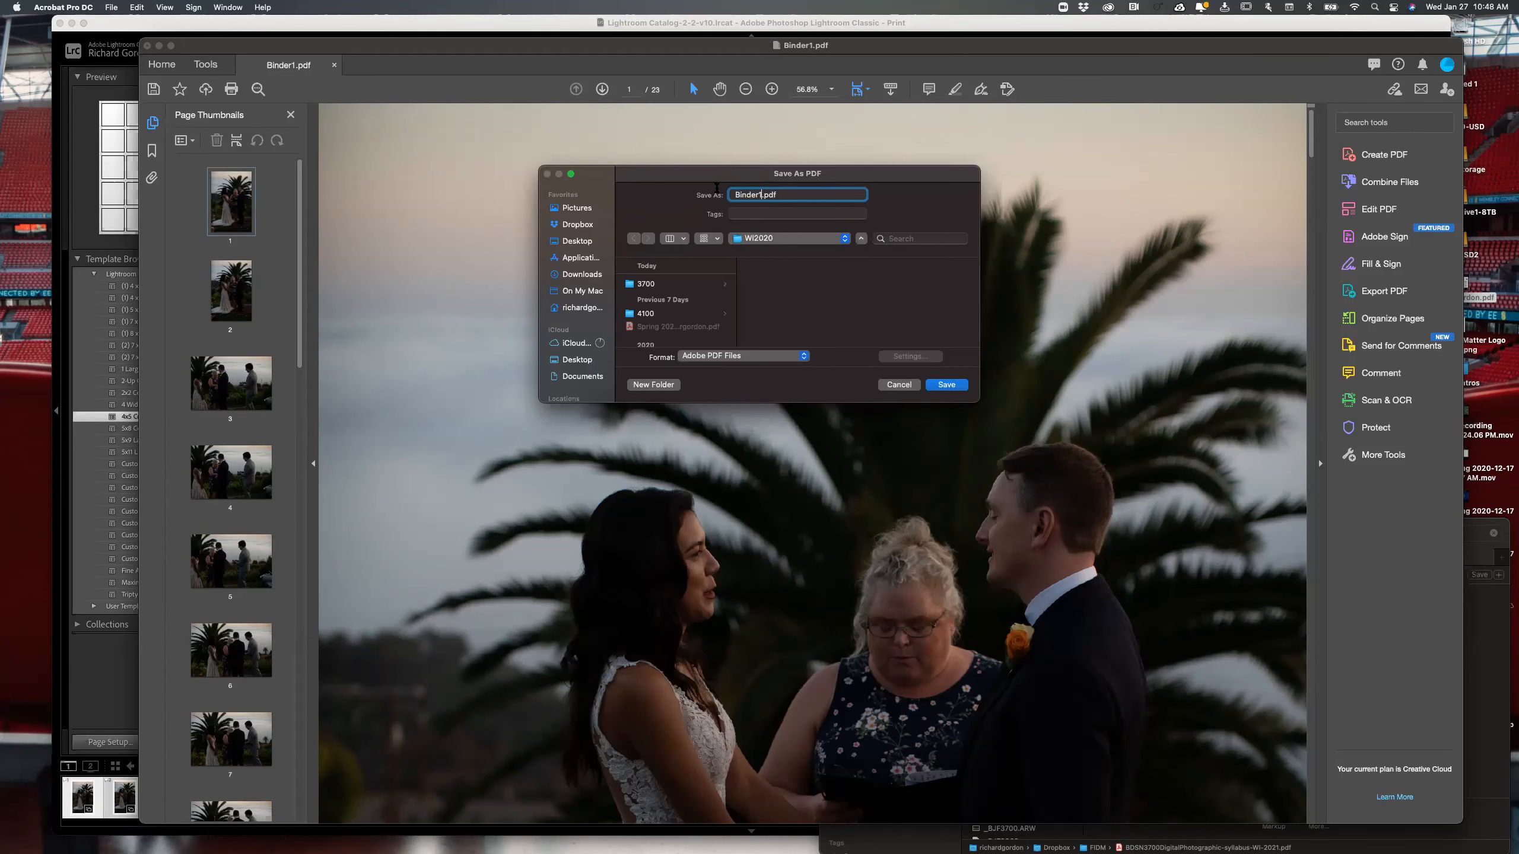
double_click(757, 194)
text(richar)
text(d-gord)
text(on)
text(-)
text(lightro)
text(om)
text(-)
text(demo)
text(-1-27)
text(-21)
text(-)
text(fina)
text(l.pc)
drag(843, 196, 864, 195)
key(super+a)
click(853, 195)
click(852, 195)
- Save the PDF into the 3700 > Lightroom-Demo folder
click(684, 284)
click(783, 284)
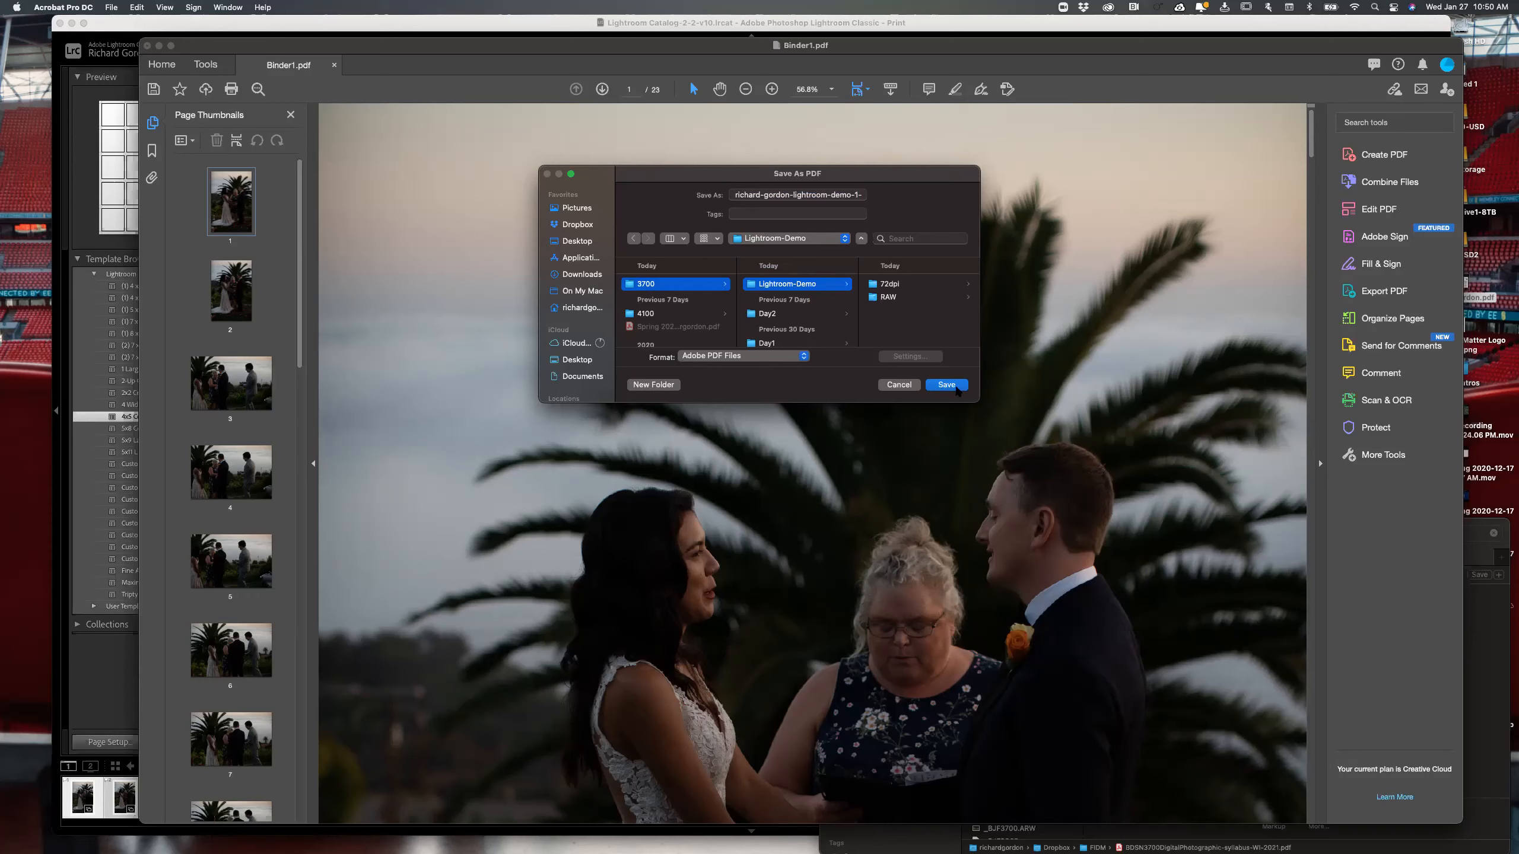
click(956, 387)
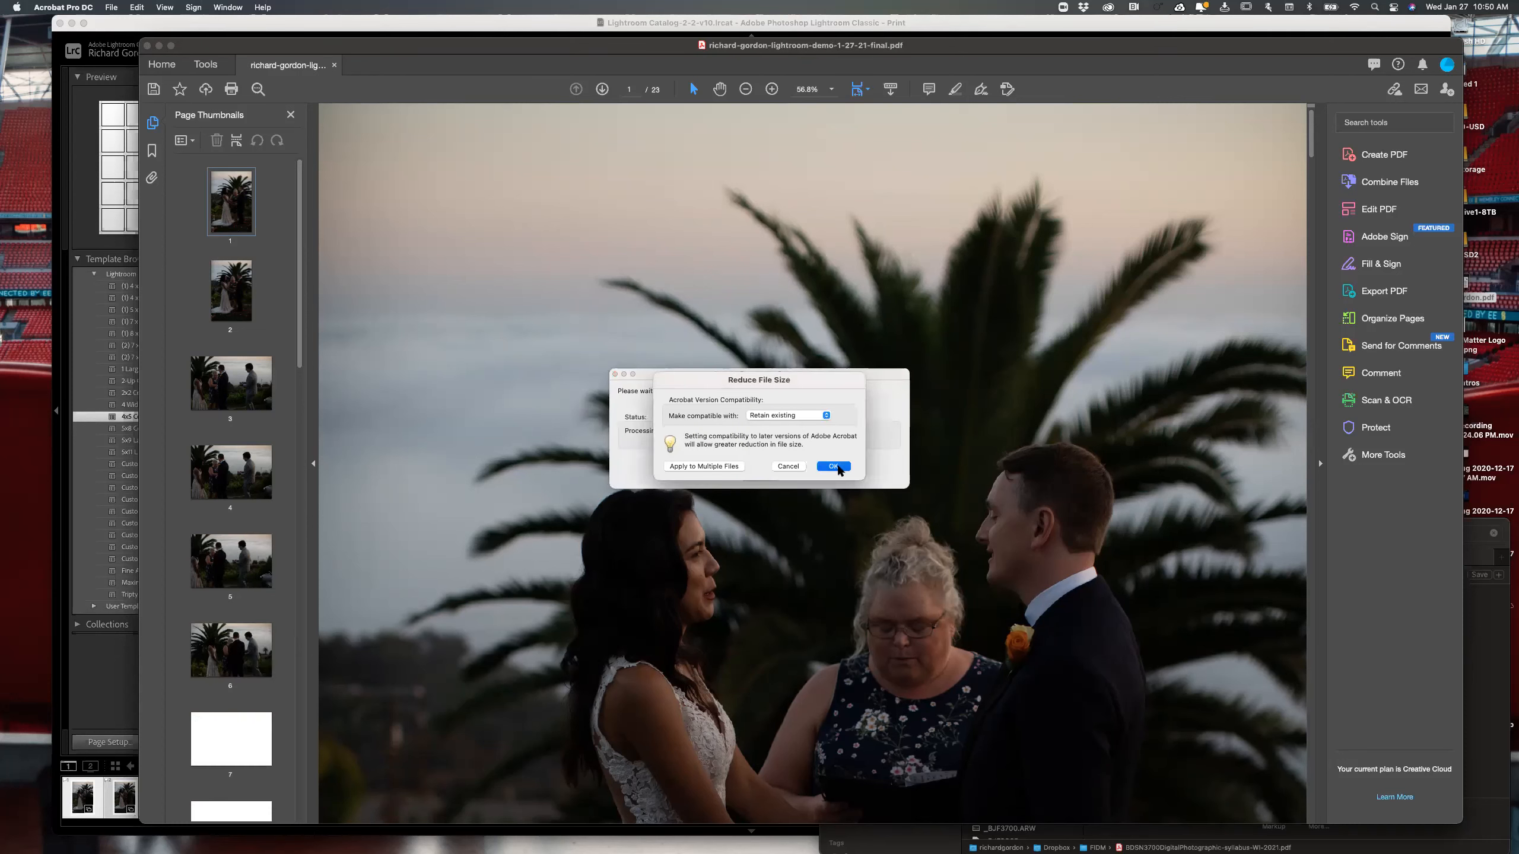
- Reduce the file size with existing compatibility, overwriting the final PDF in Lightroom-Demo
click(835, 466)
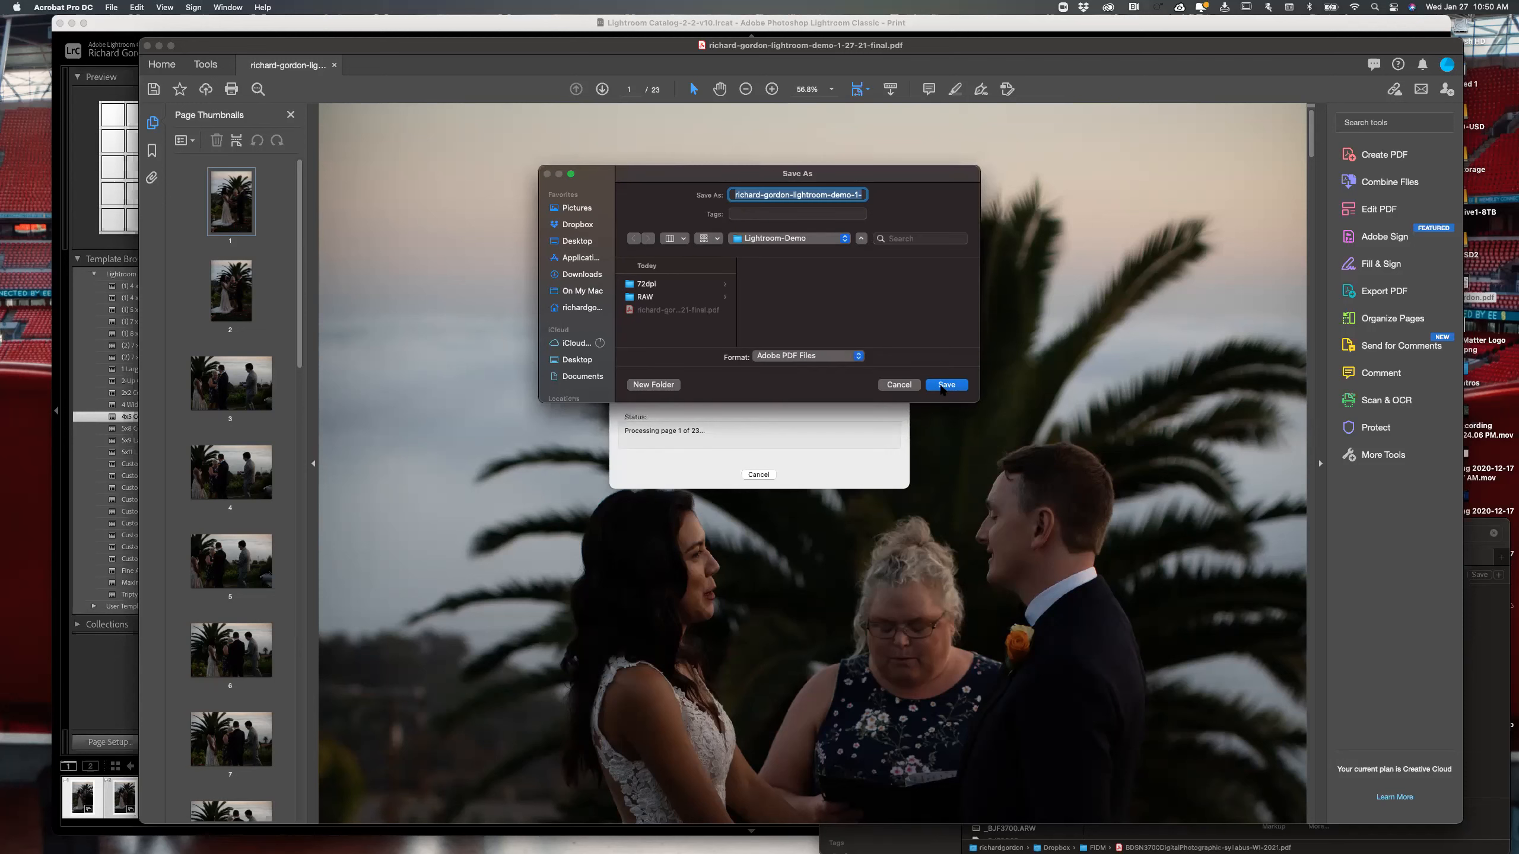
click(945, 385)
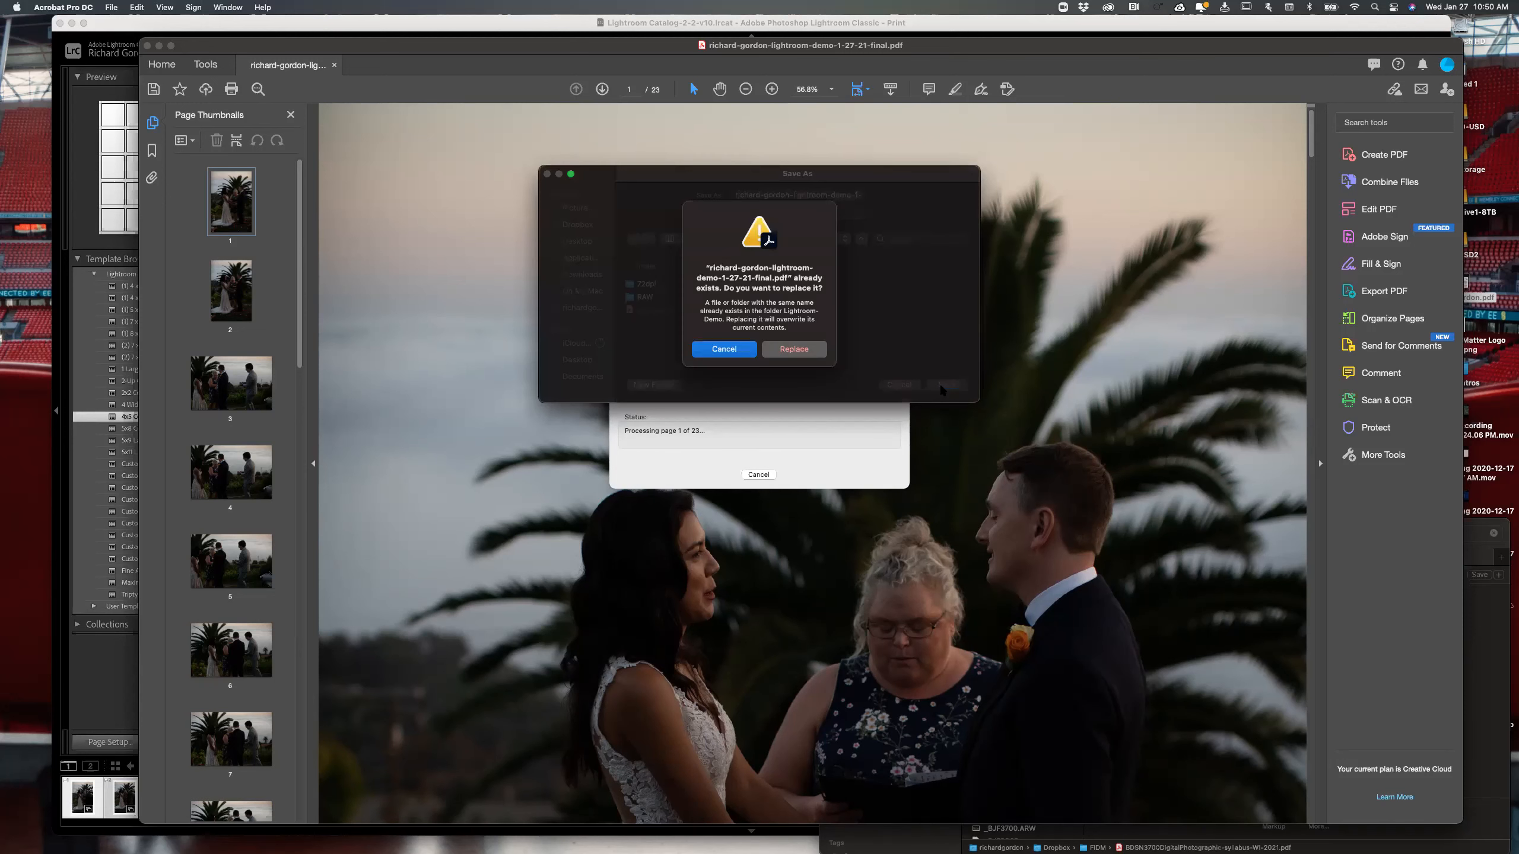
click(802, 353)
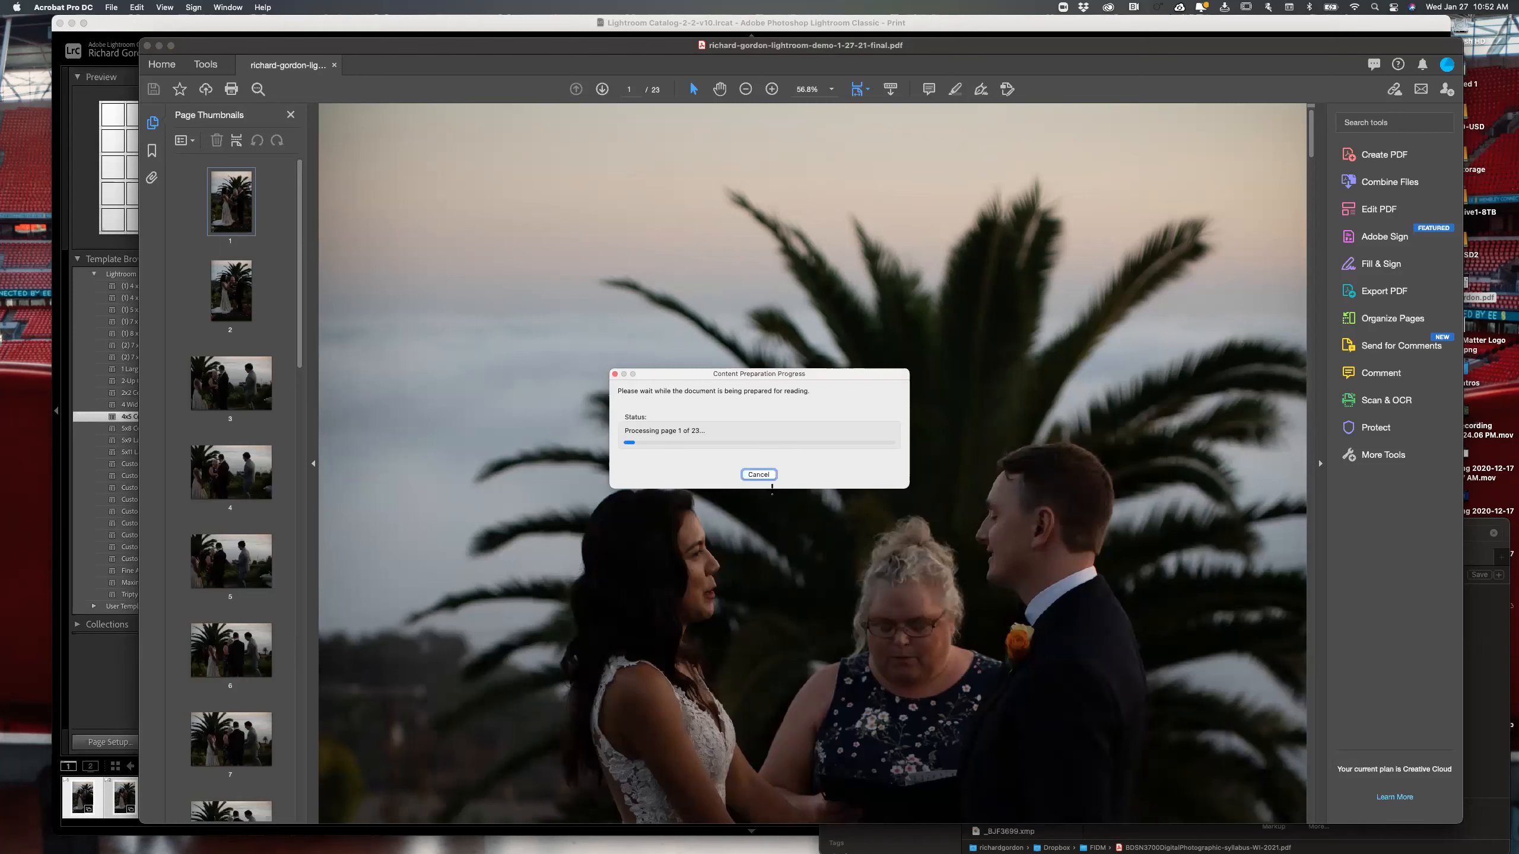
click(615, 375)
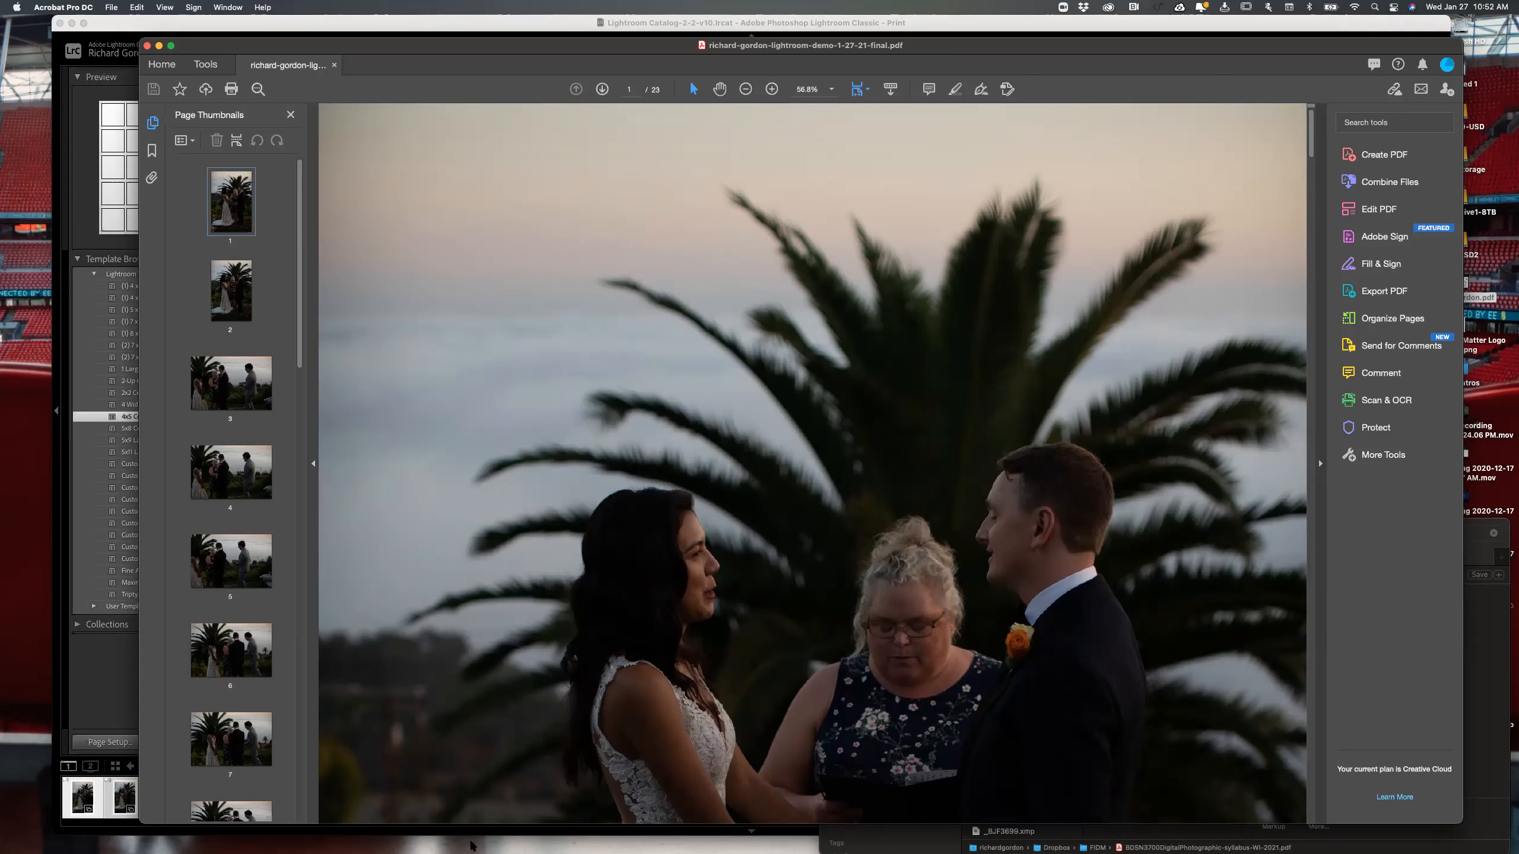
- In Bridge, go to the Lightroom-Demo folder and select the final 6.17 MB PDF
mouse_move(471, 846)
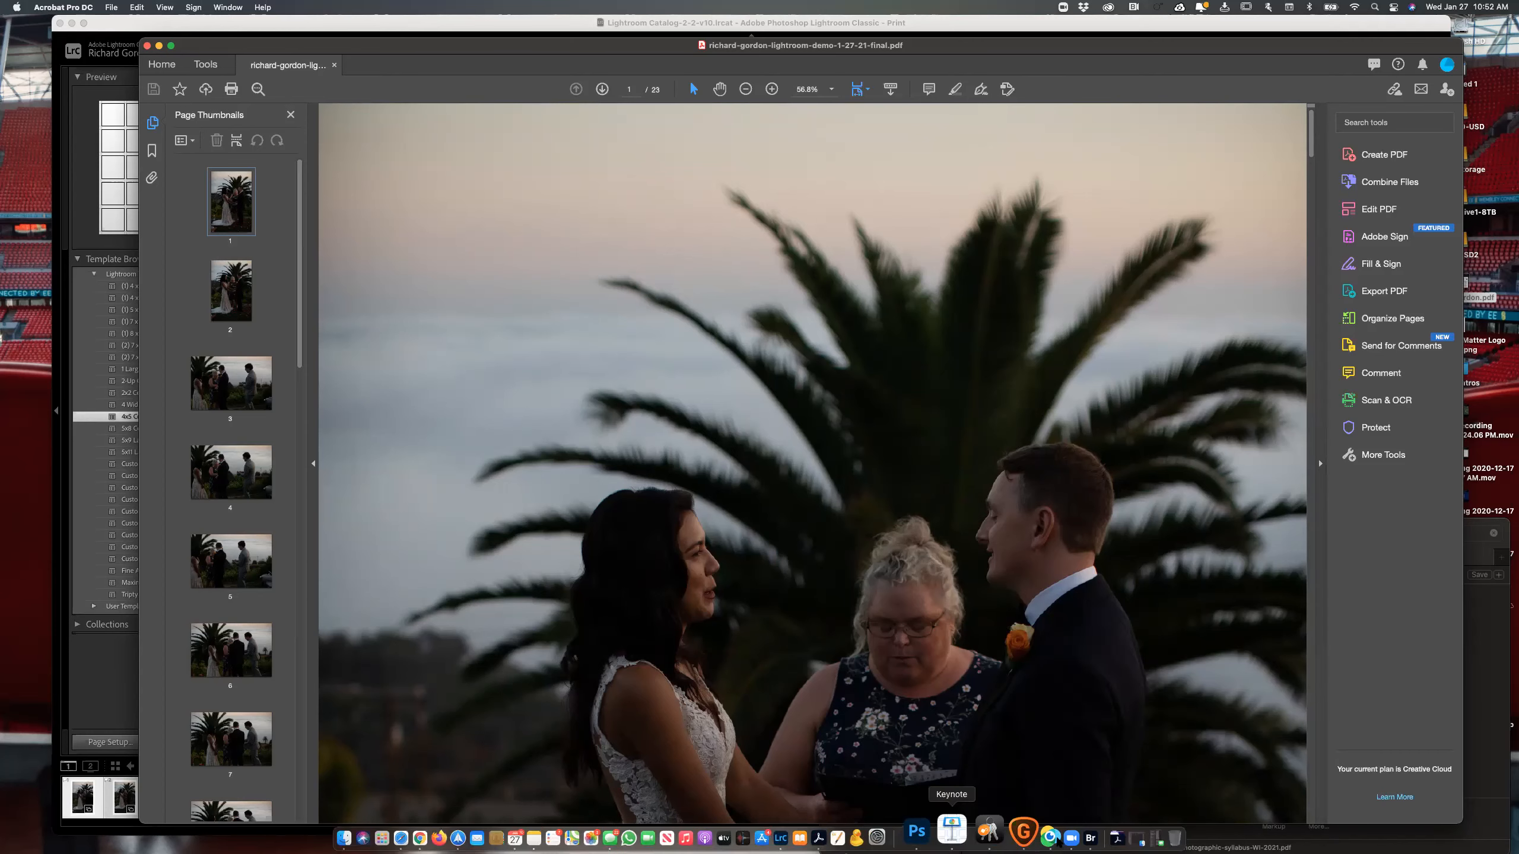
click(1049, 830)
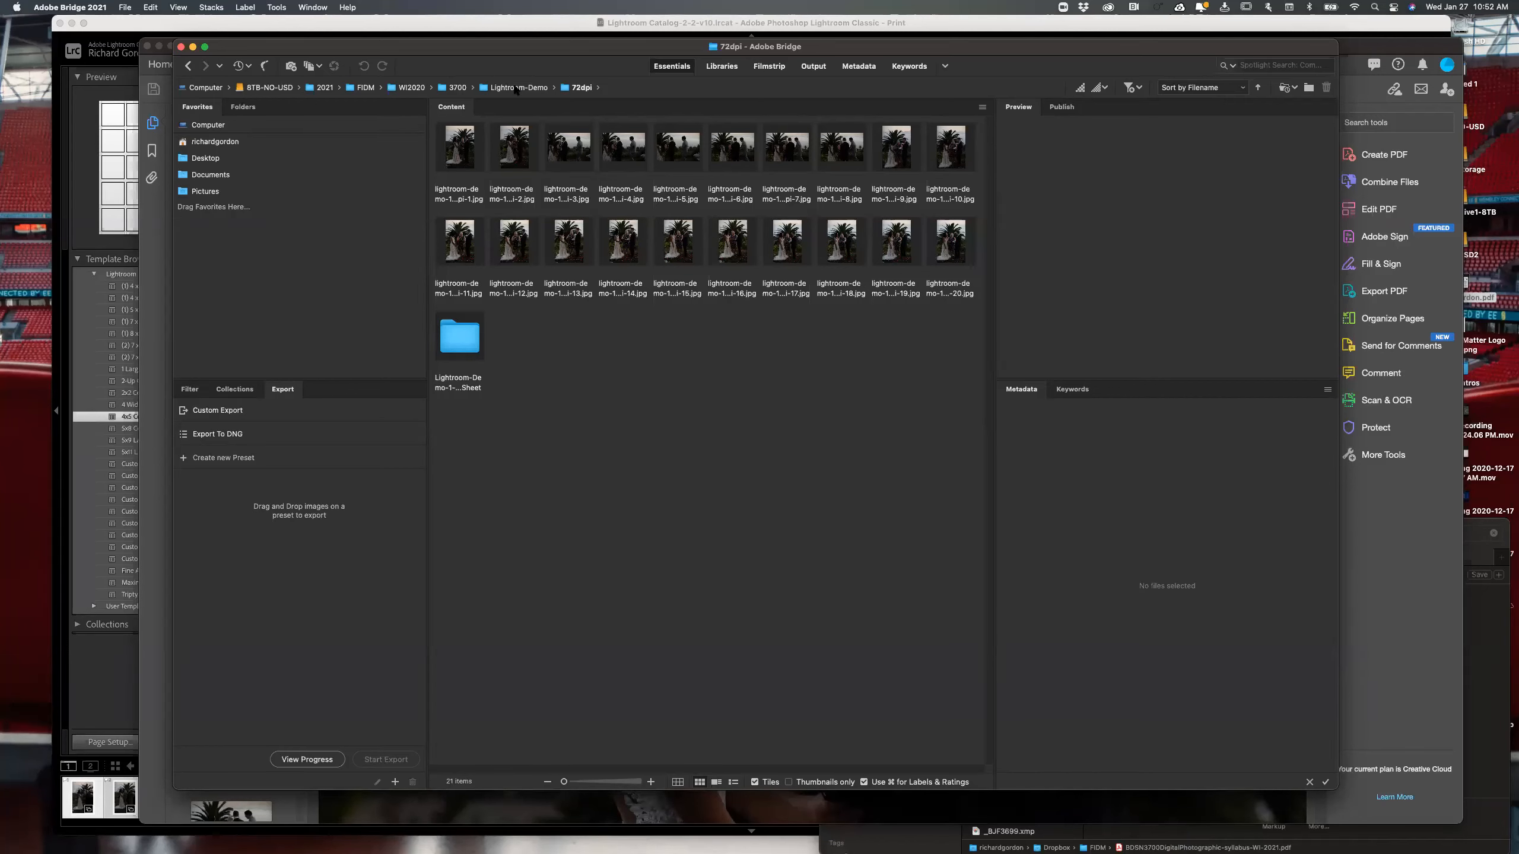
click(533, 88)
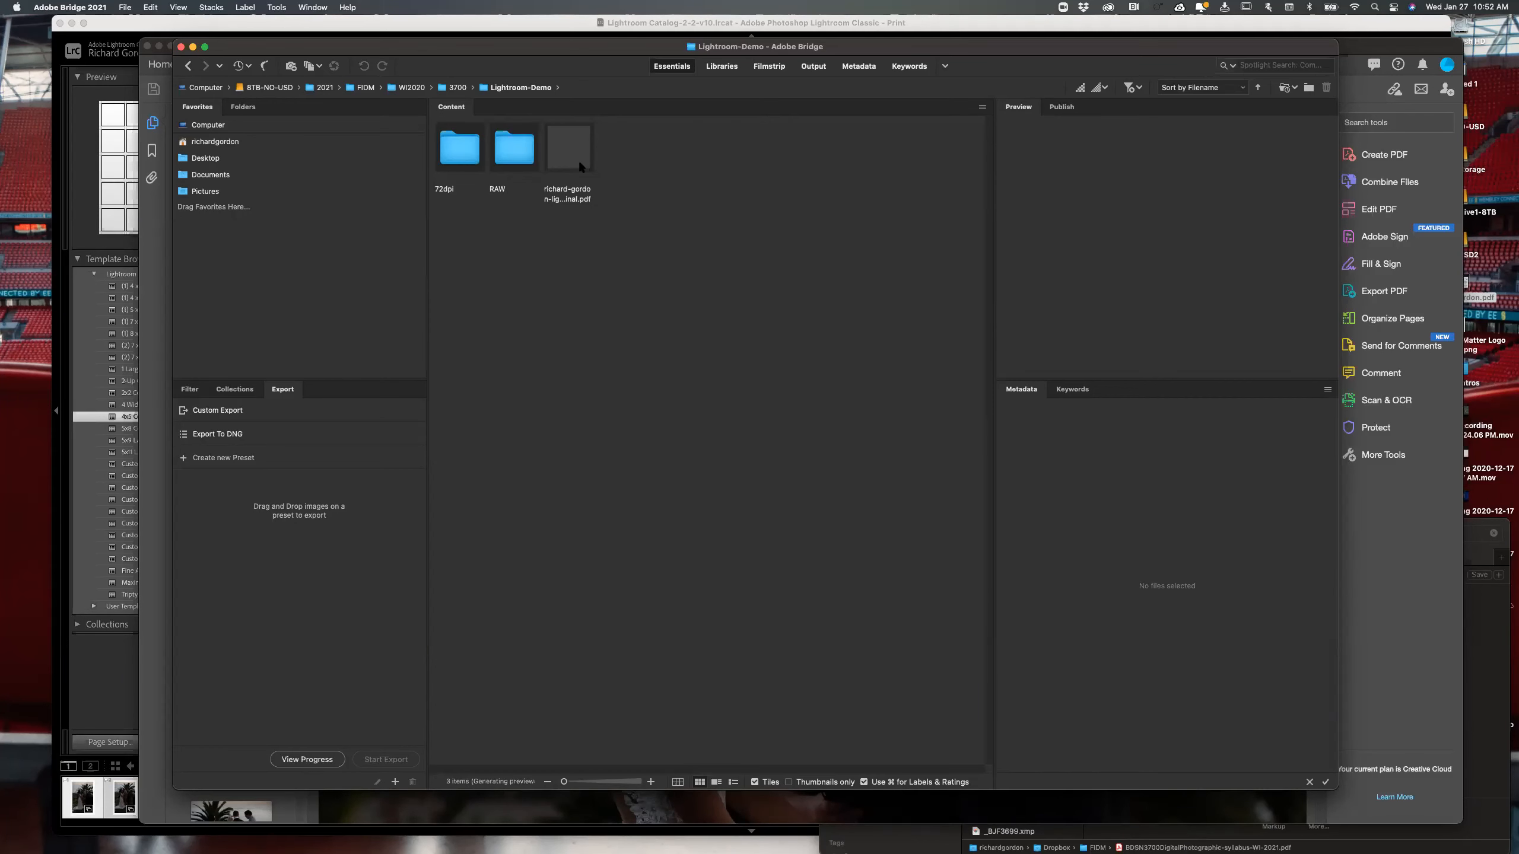
click(592, 172)
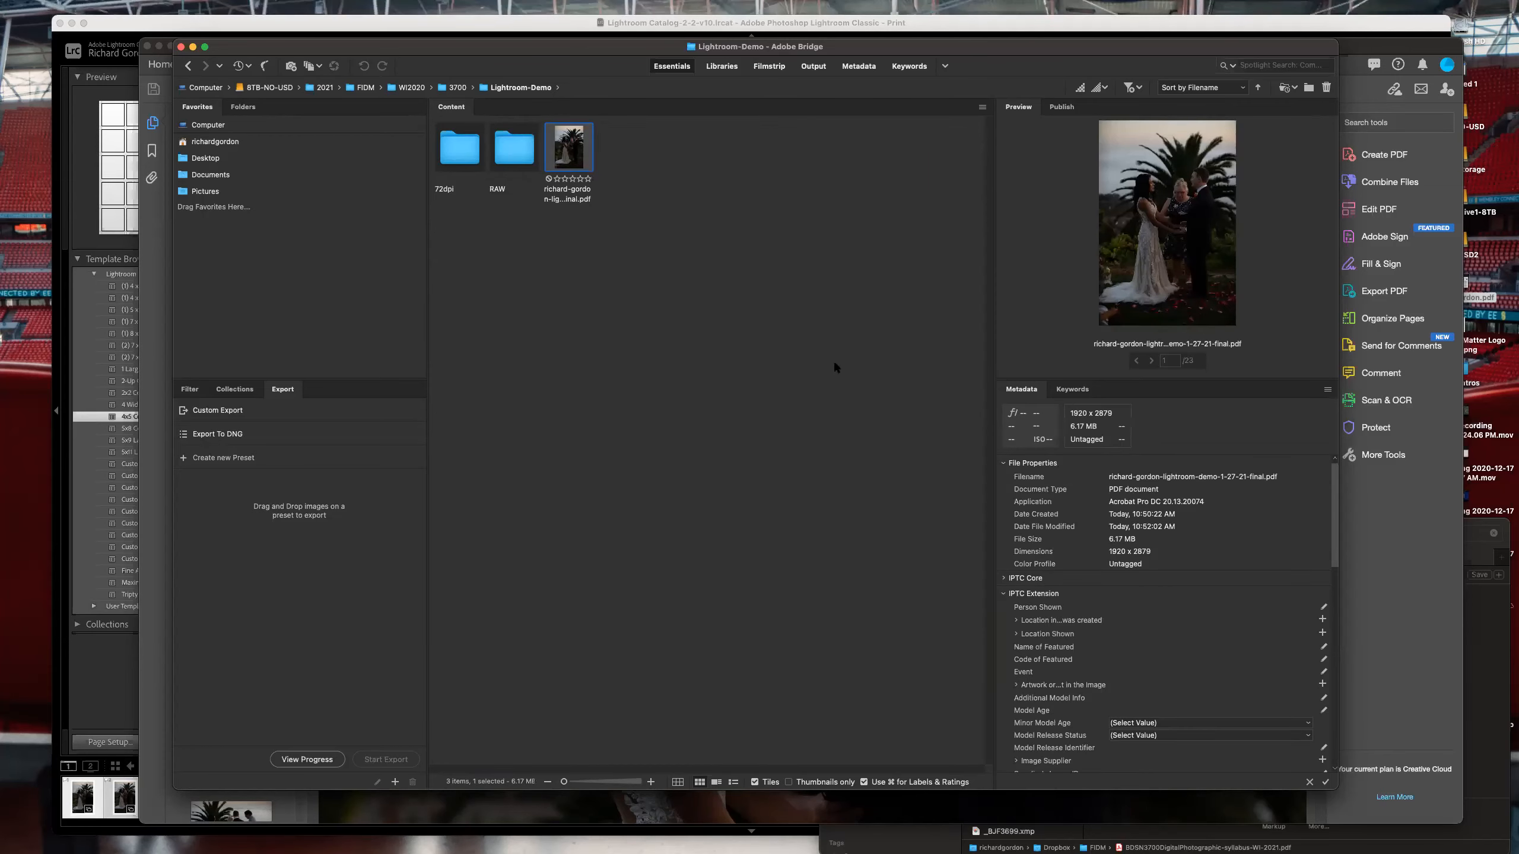
- Preview the PDF full-screen, paging through to the contact sheet and syllabus pages
key(space)
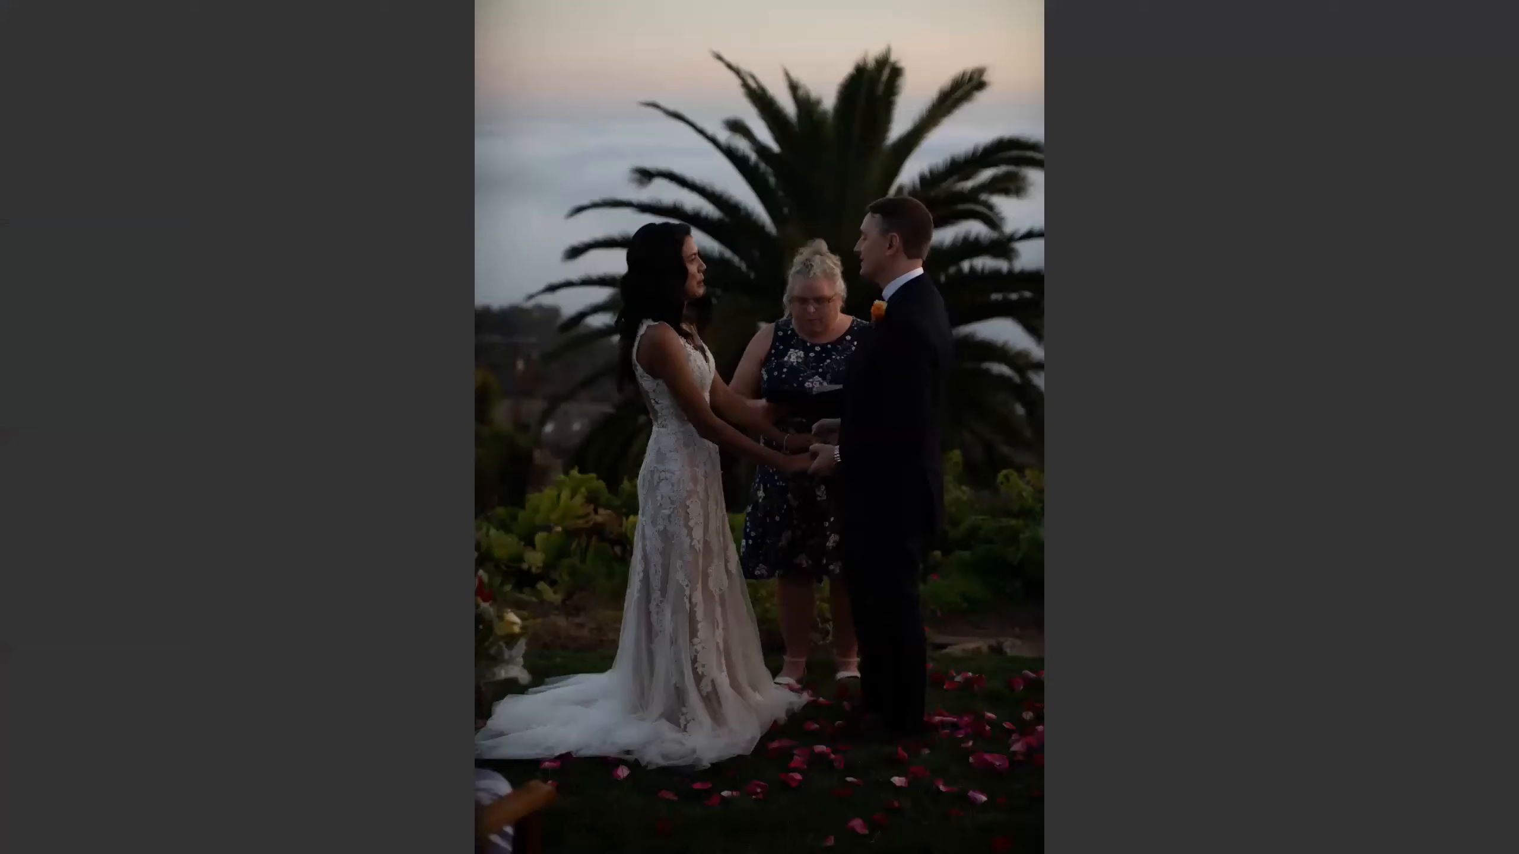
key(Right)
key(Right)
key(Right)
key(Right)
key(Right)
key(Right)
key(Right)
key(Right)
key(Right)
key(Right)
key(Right)
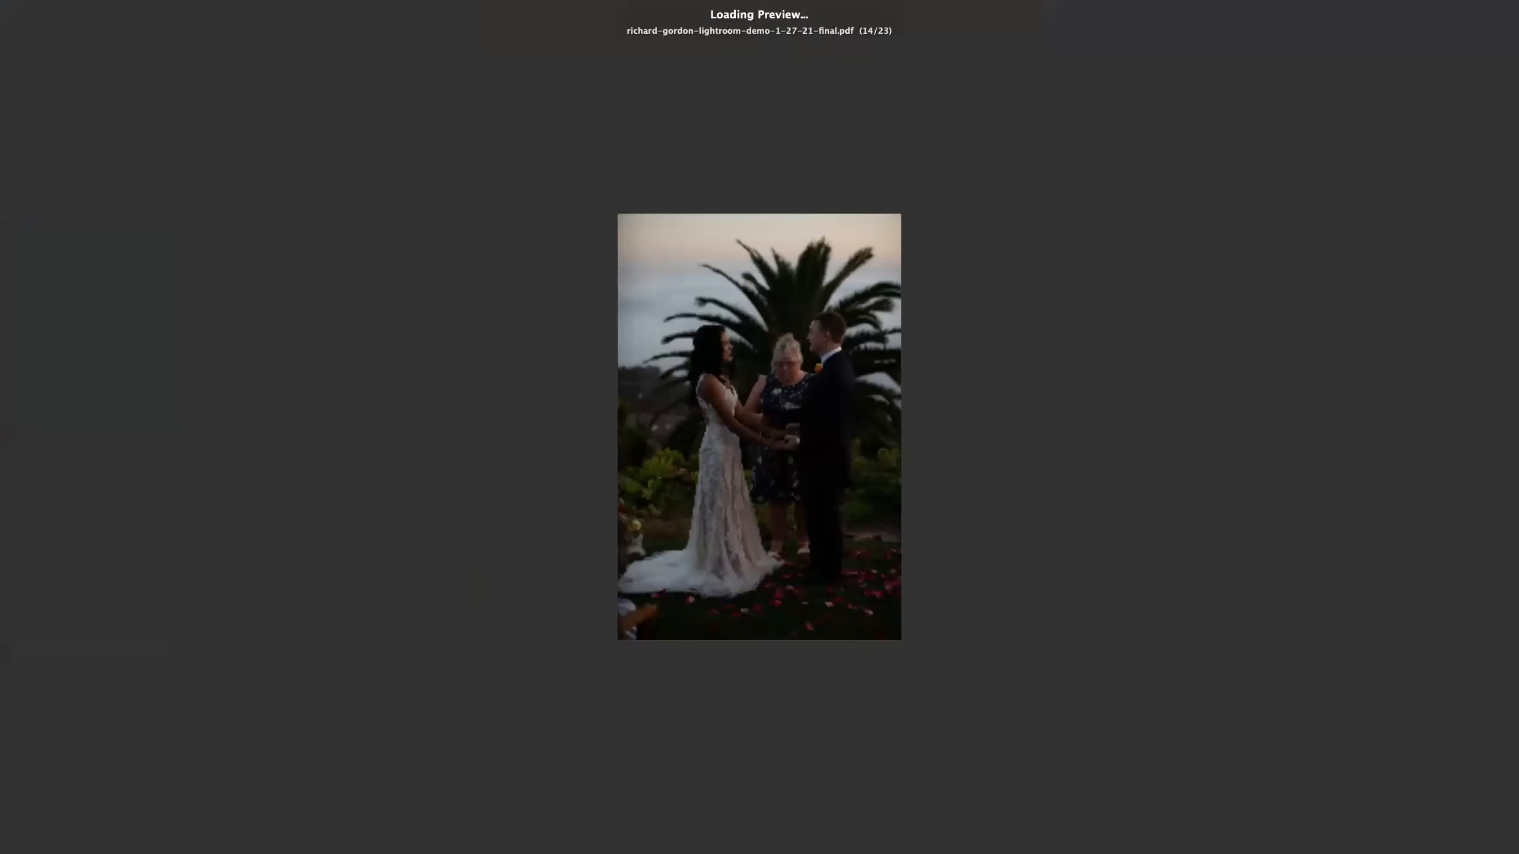
key(Right)
key(Right)
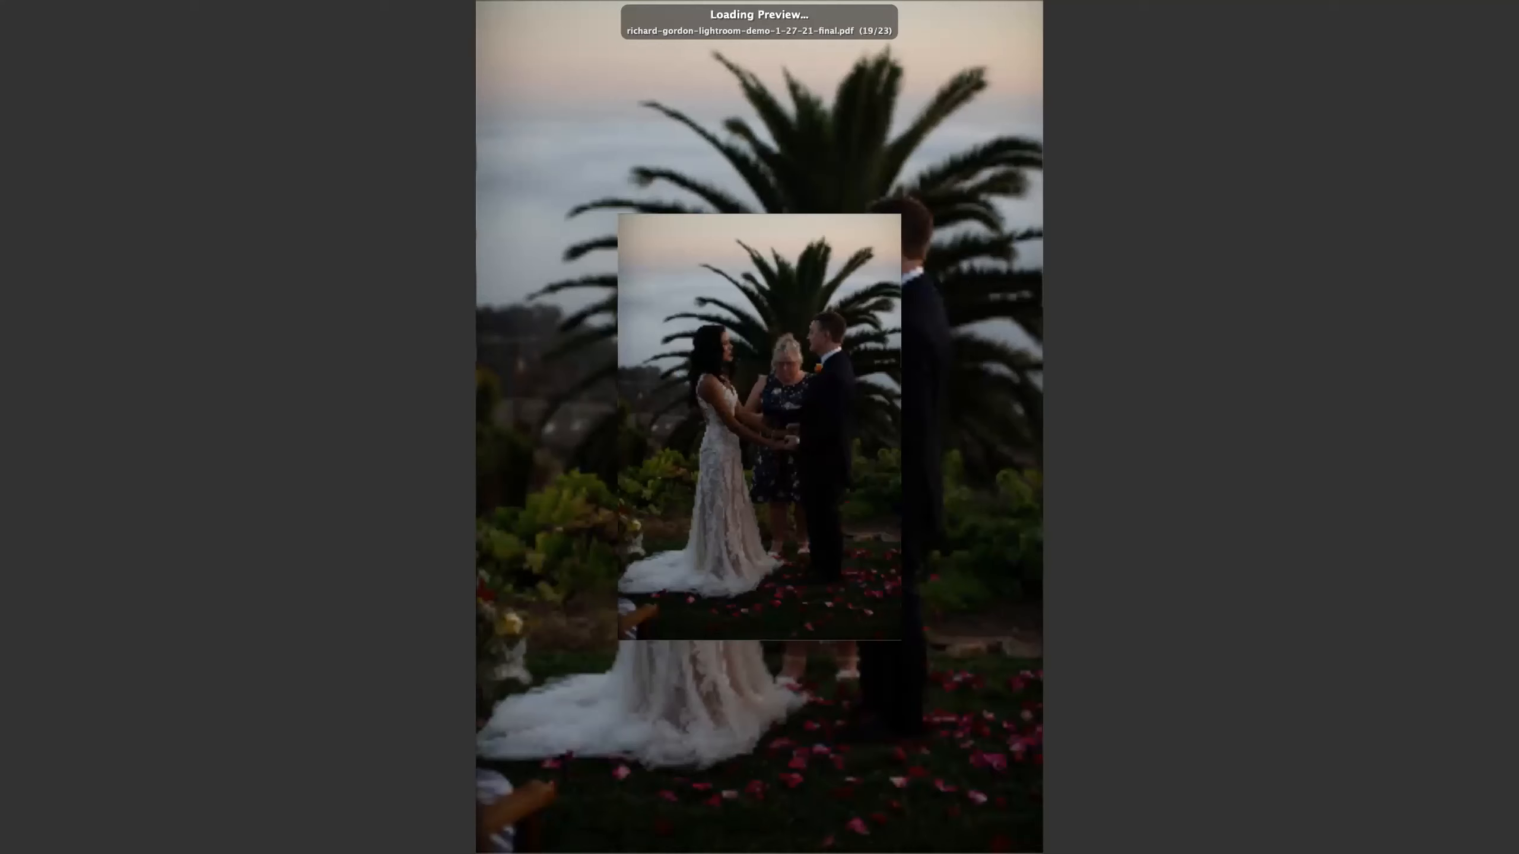
key(Right)
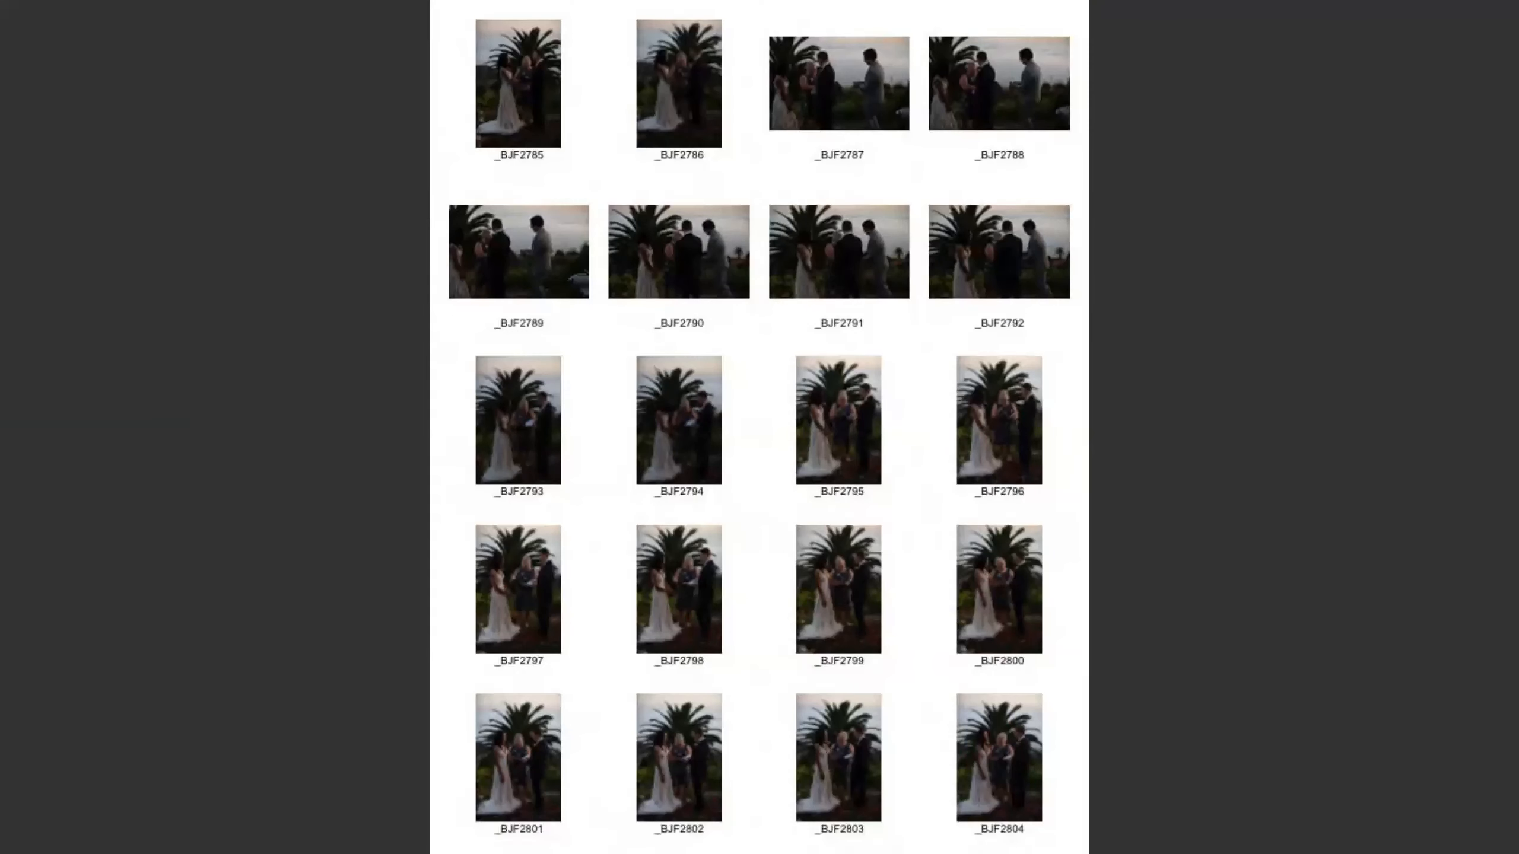
key(Right)
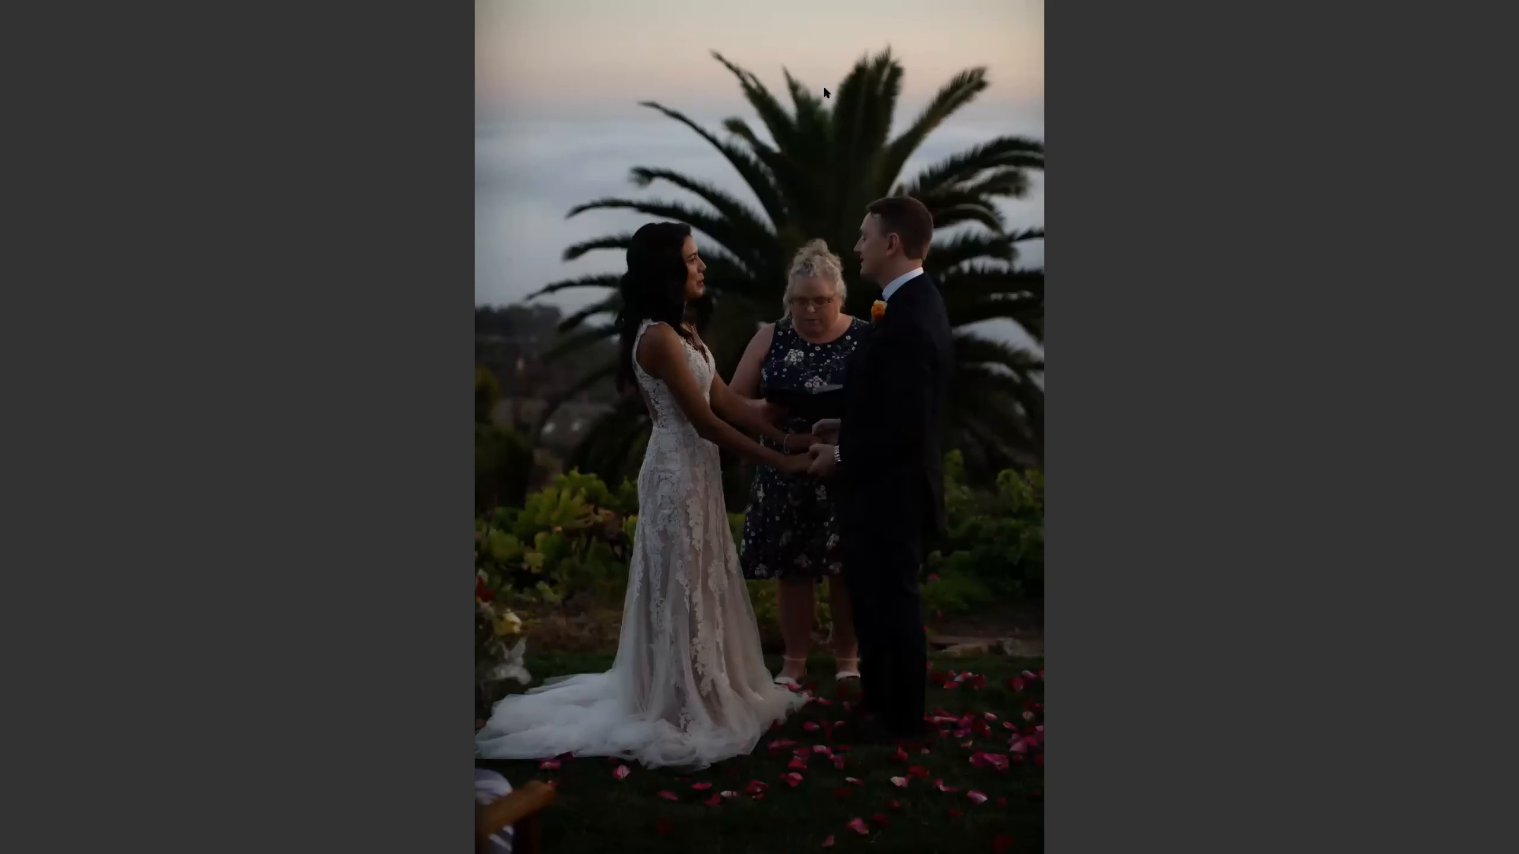
key(space)
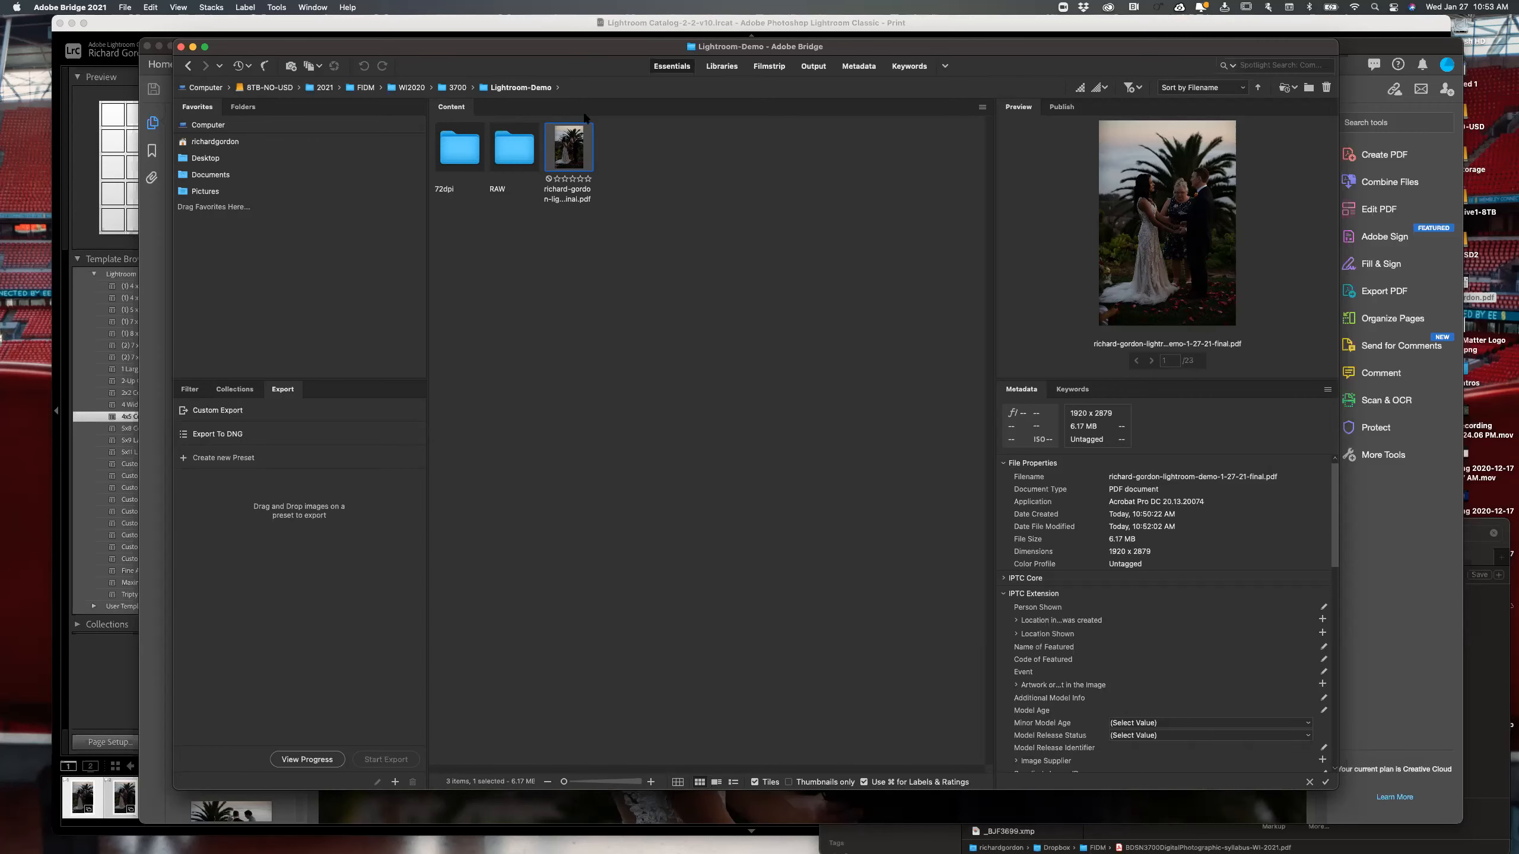
- Reposition the Bridge window slightly, then switch to the Keynote presentation
drag(435, 47, 431, 40)
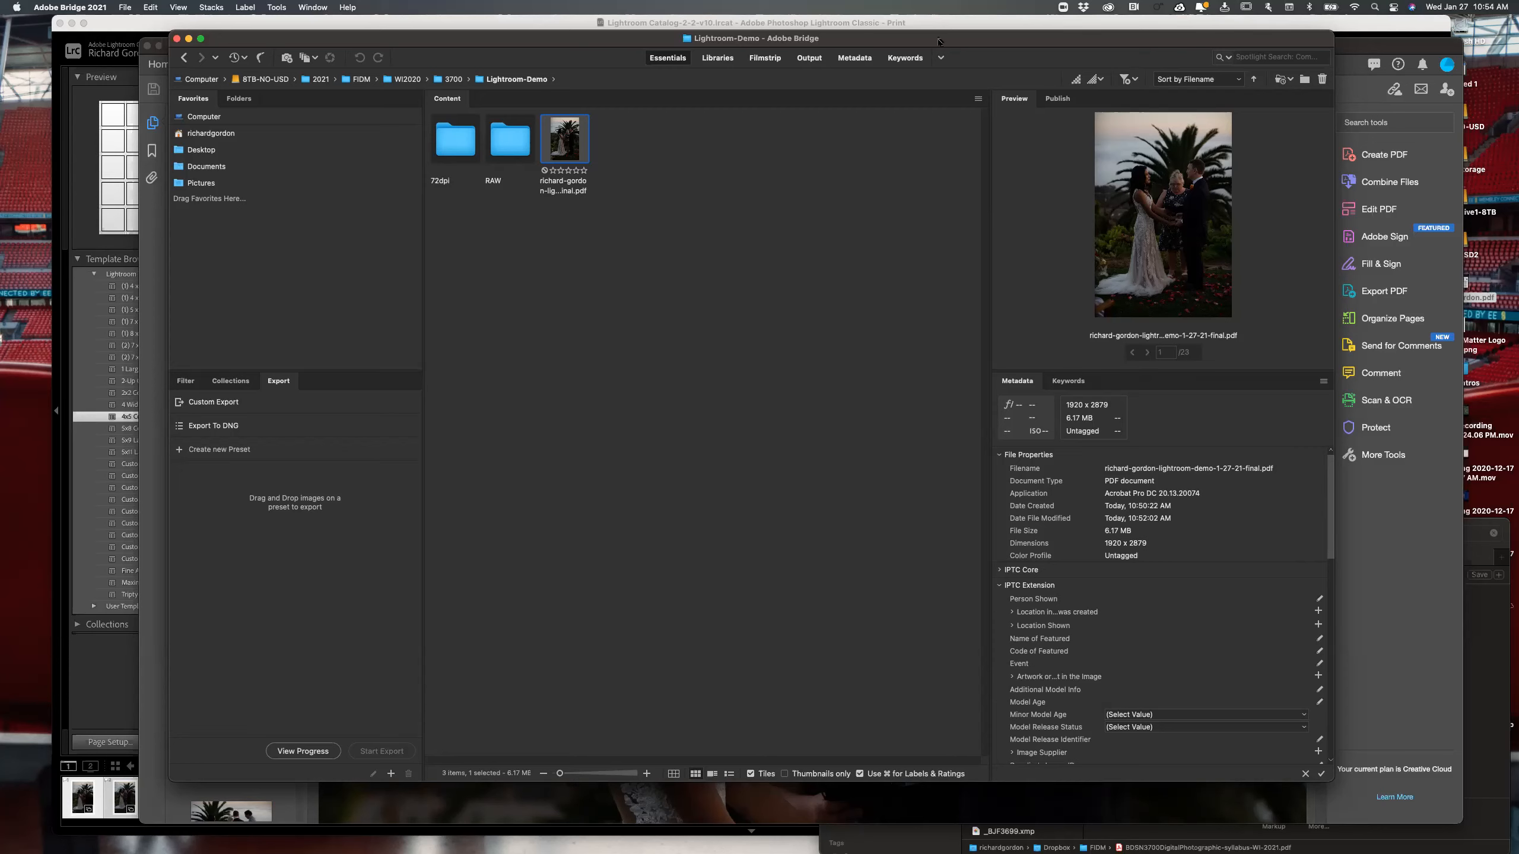
mouse_move(938, 42)
mouse_down()
mouse_move(937, 70)
mouse_move(944, 44)
mouse_up()
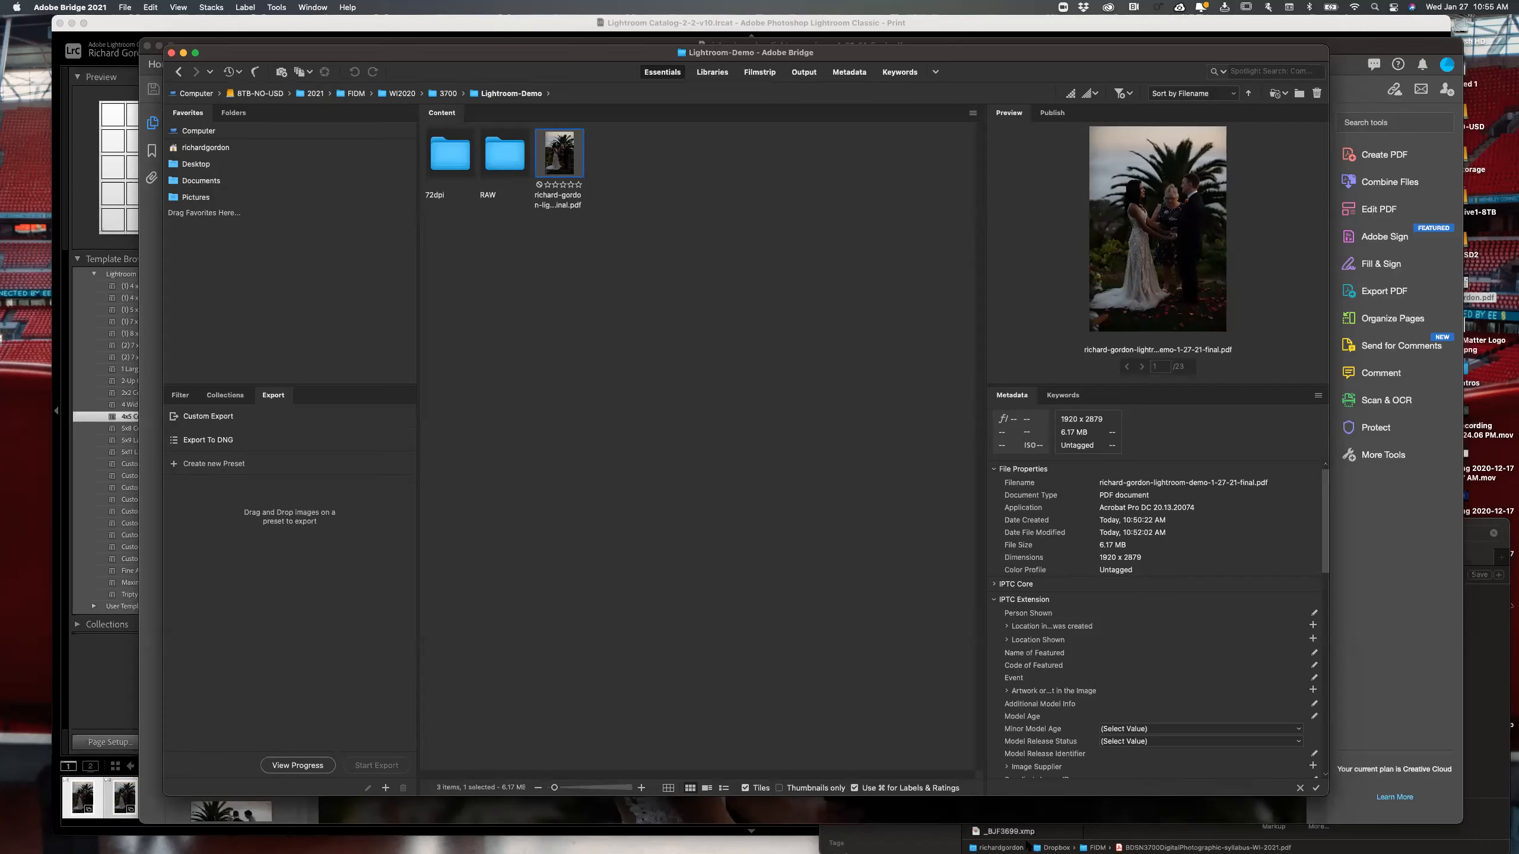
mouse_move(1029, 843)
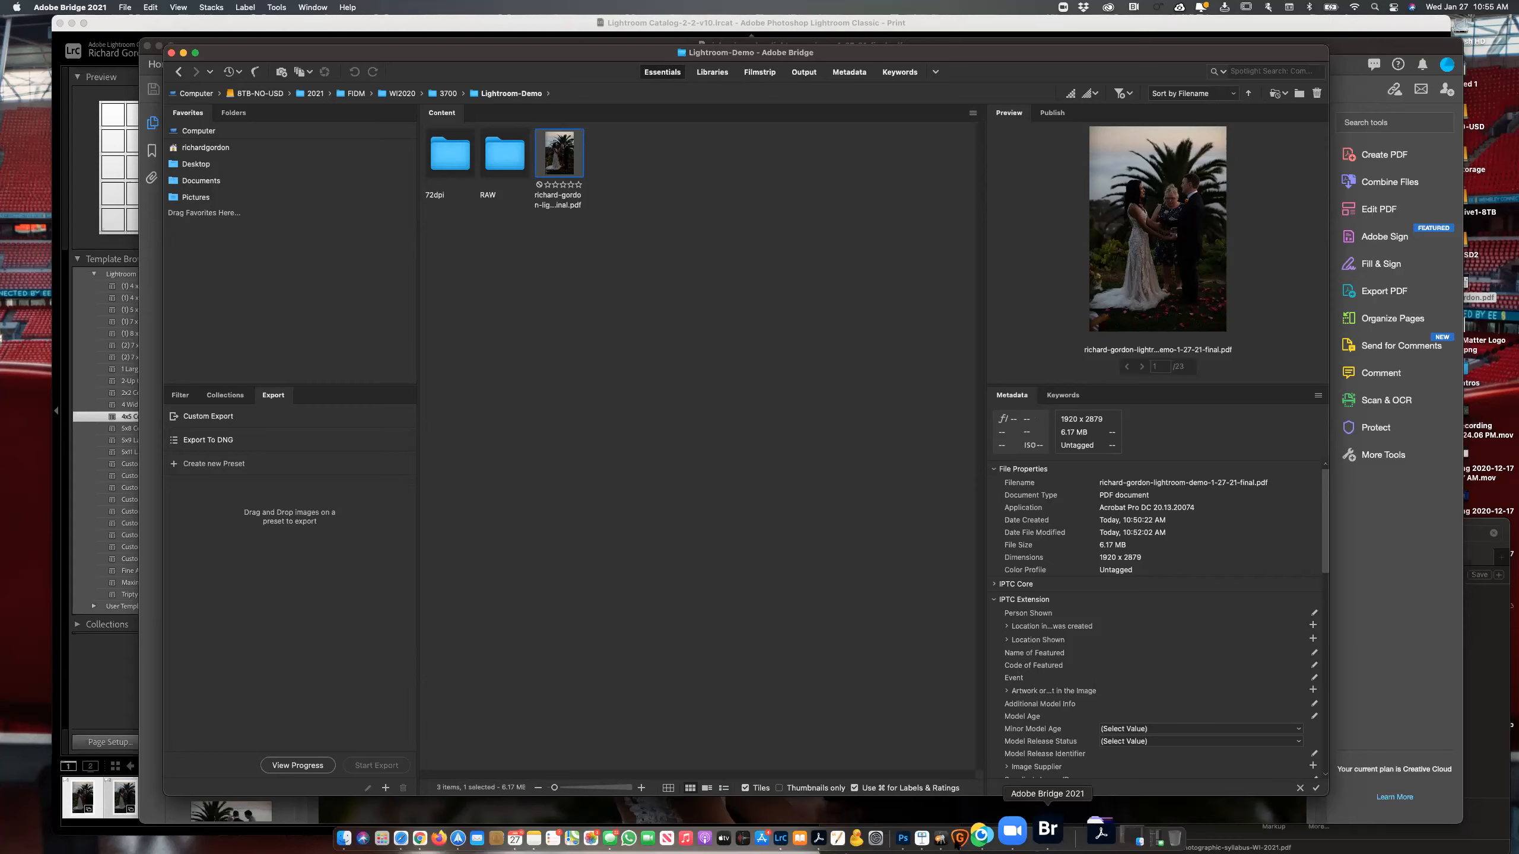
click(962, 829)
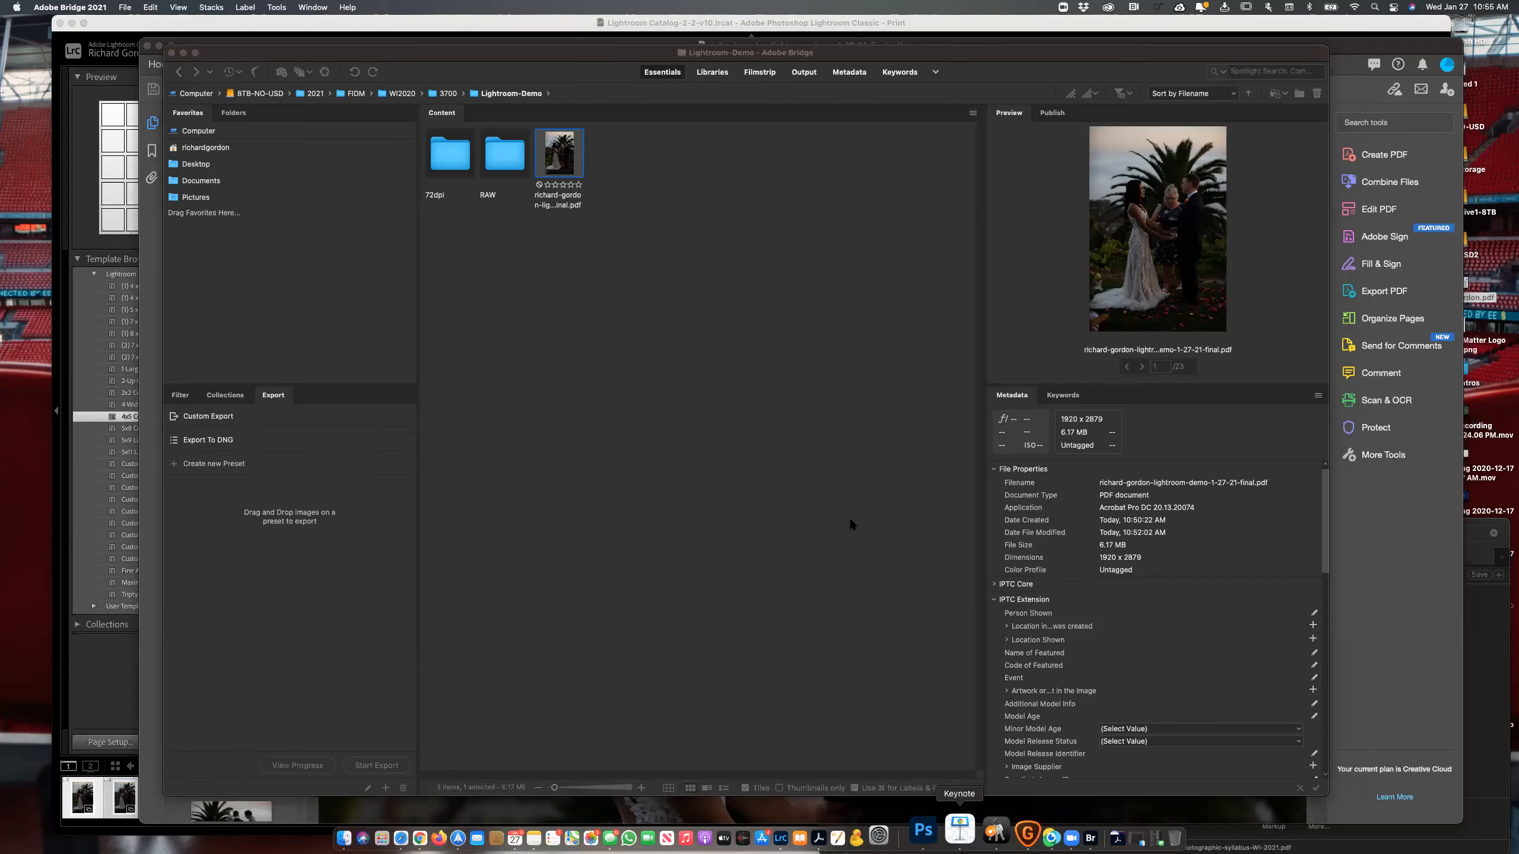